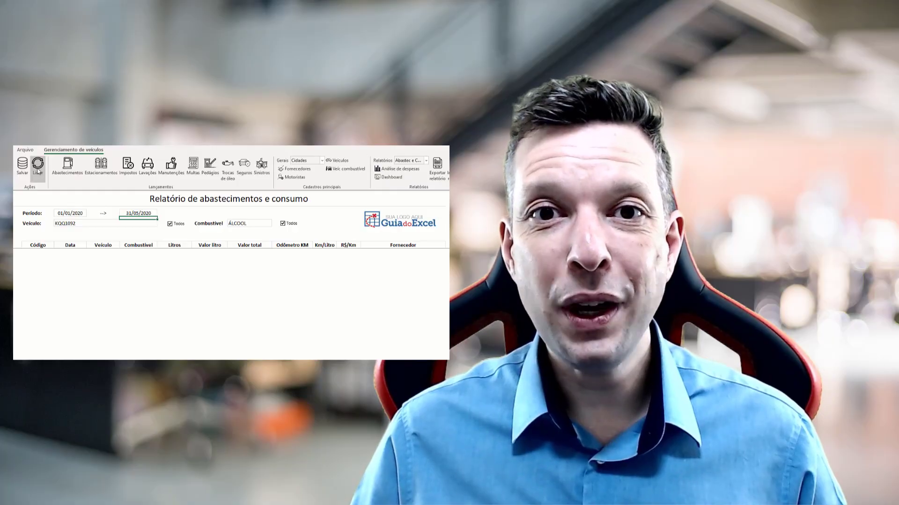
{"action": "left_click", "coordinate": [37, 172]}
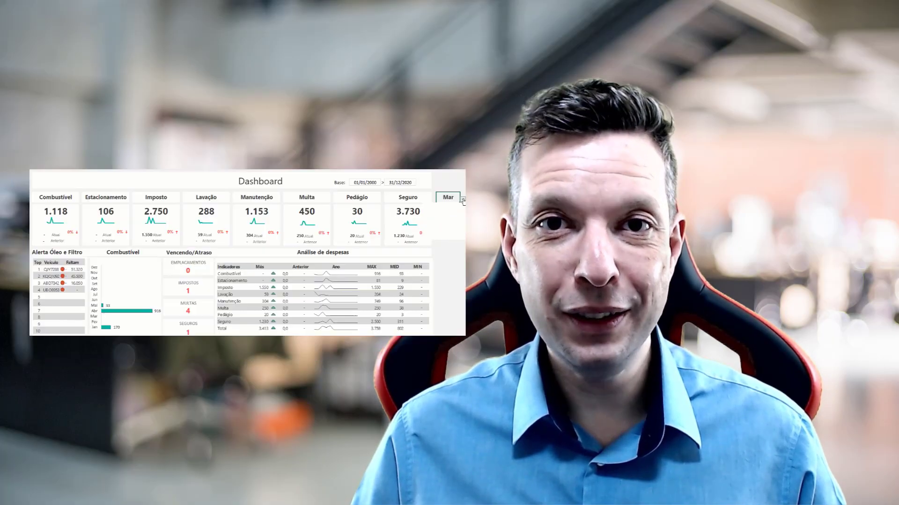
{"action": "left_click", "coordinate": [462, 199]}
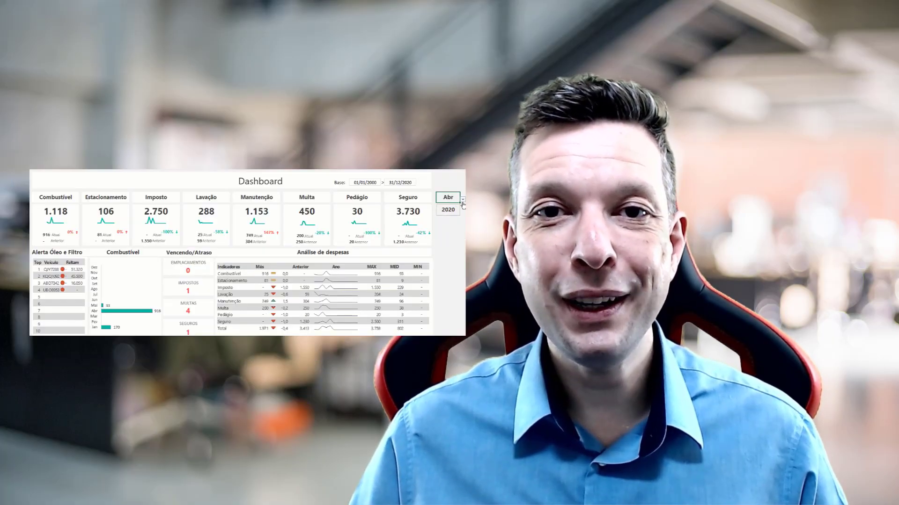
{"action": "left_click", "coordinate": [463, 199]}
{"action": "left_click", "coordinate": [440, 210]}
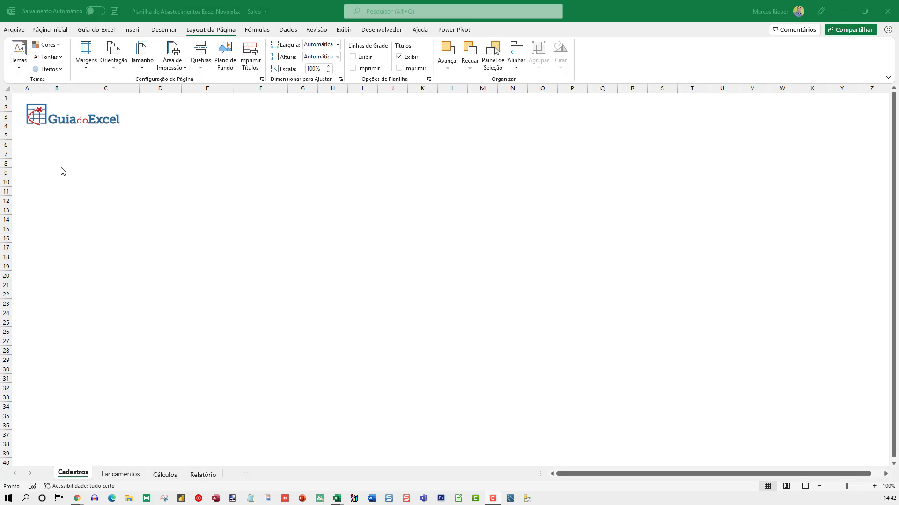
Enter the title "Cadastro de Veículos" in cell B7 of the Cadastros sheet
{"action": "left_click", "coordinate": [43, 152]}
{"action": "left_click", "coordinate": [57, 154]}
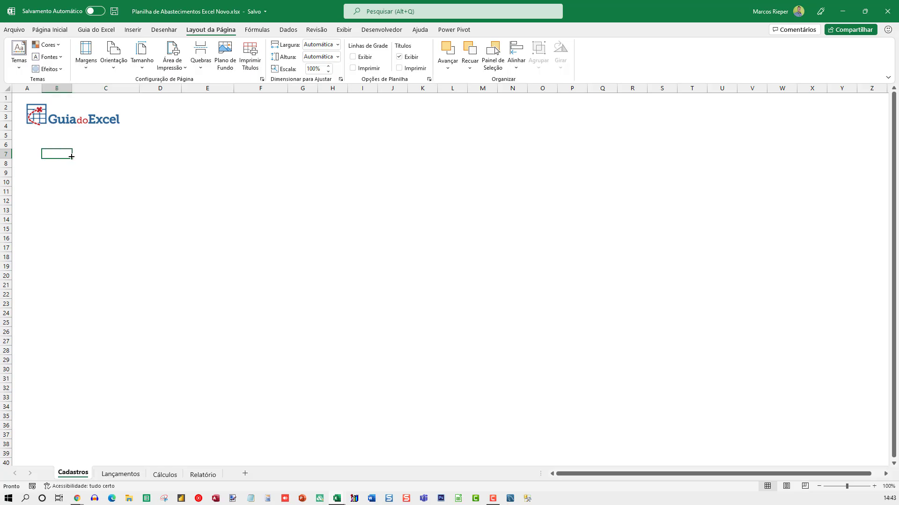
{"action": "scroll", "coordinate": [226, 202], "scroll_direction": "up", "scroll_amount": 9, "text": "ctrl"}
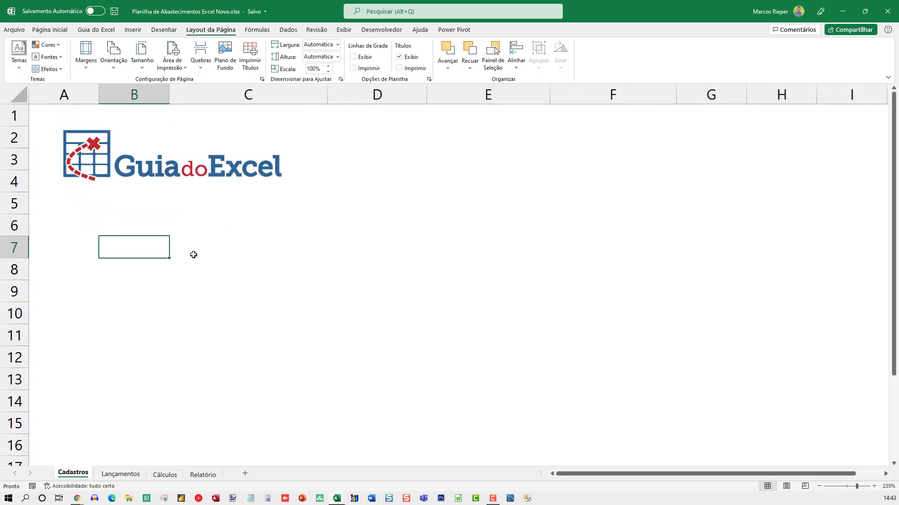
{"action": "scroll", "coordinate": [194, 255], "scroll_direction": "down", "scroll_amount": 1, "text": "ctrl"}
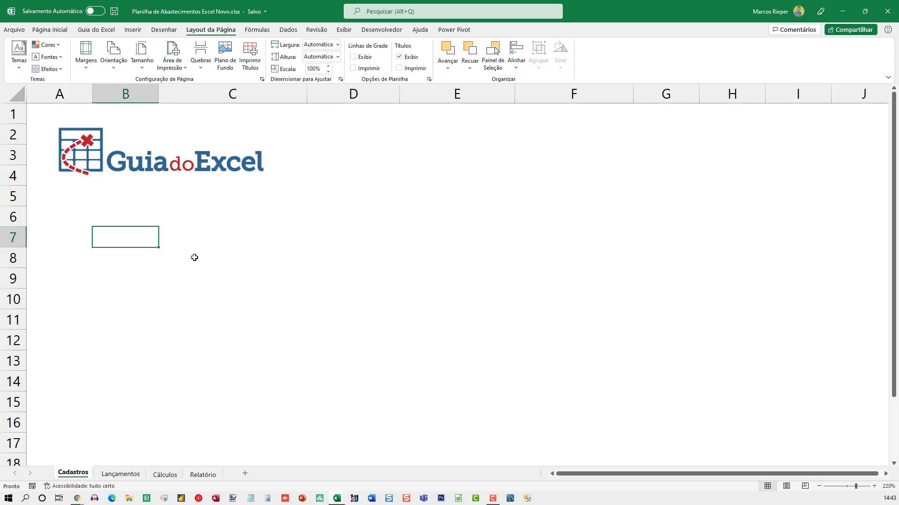
{"action": "type", "text": "Cadastro de"}
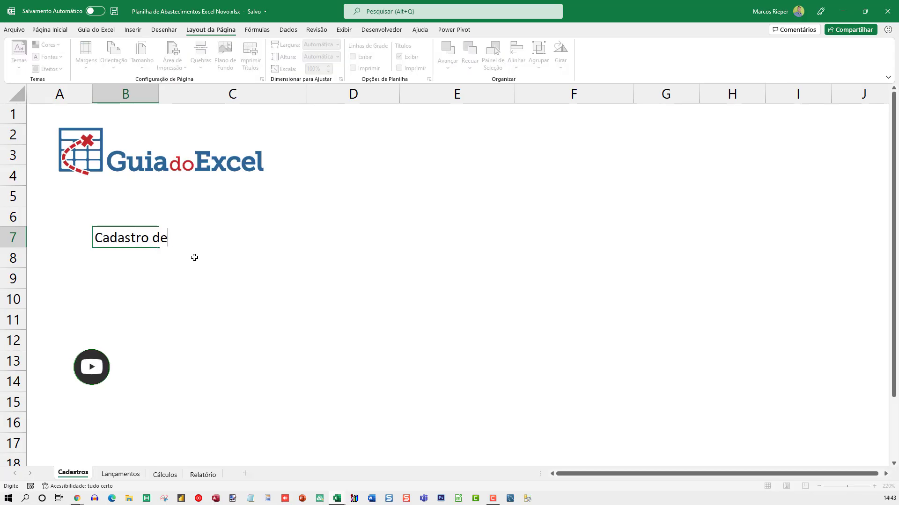
{"action": "type", "text": " v"}
{"action": "key", "text": "BackSpace"}
{"action": "type", "text": "Veí"}
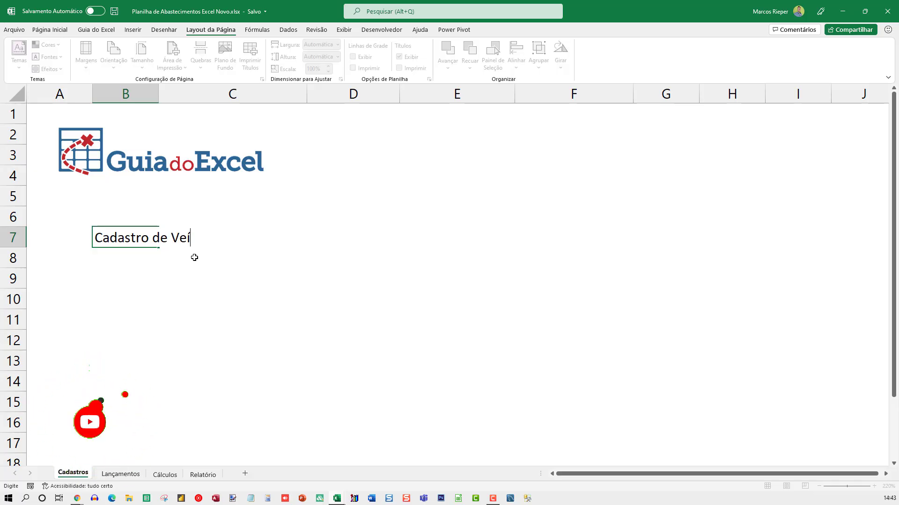
{"action": "type", "text": "culos"}
{"action": "key", "text": "Up"}
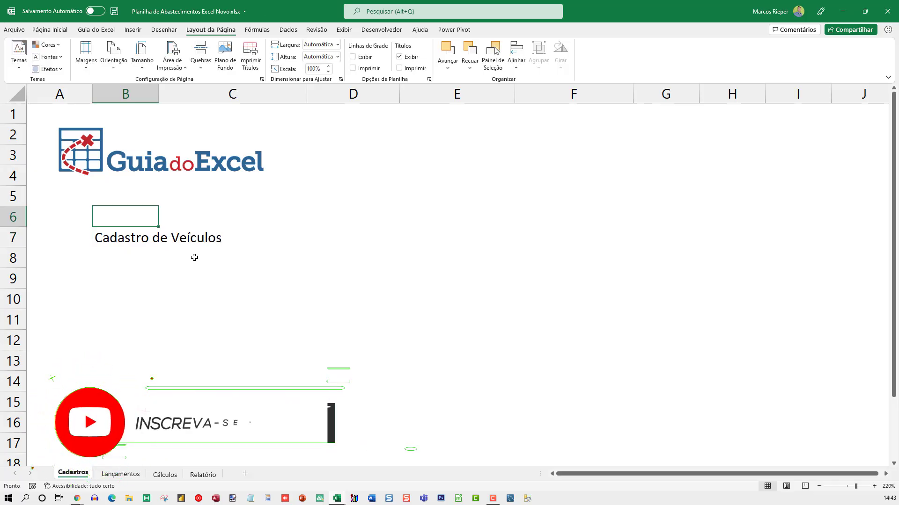
Enter the column headings Placa, Fabricante and Modelo in cells B9 to D9
{"action": "key", "text": "Down"}
{"action": "key", "text": "Down"}
{"action": "key", "text": "Down"}
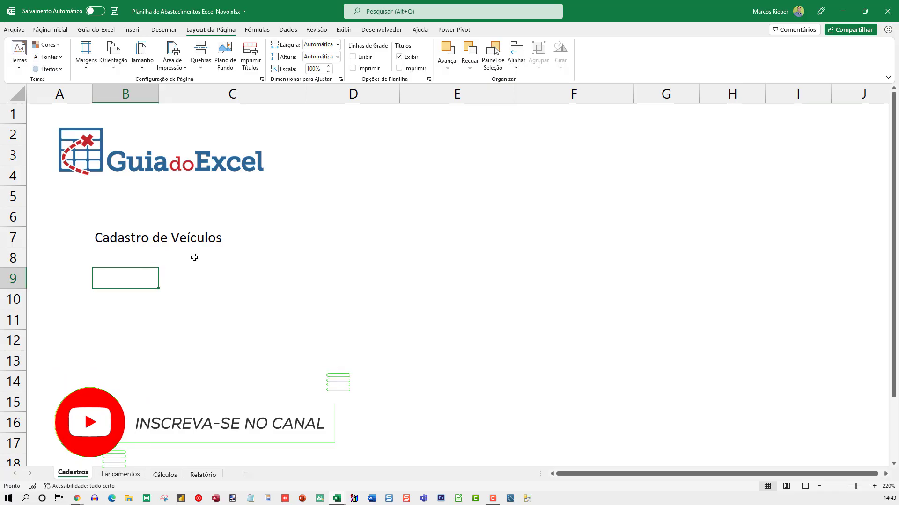
{"action": "type", "text": "Placa"}
{"action": "key", "text": "Tab"}
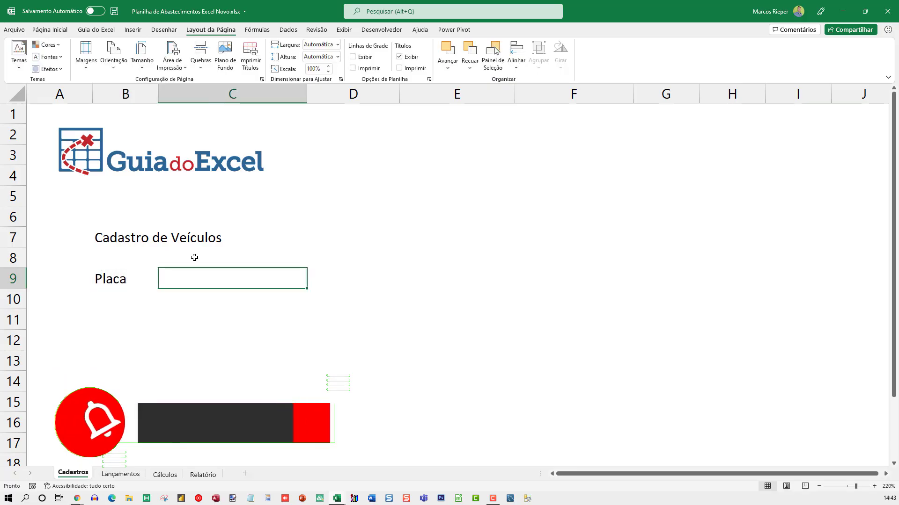
{"action": "type", "text": "Fabricante"}
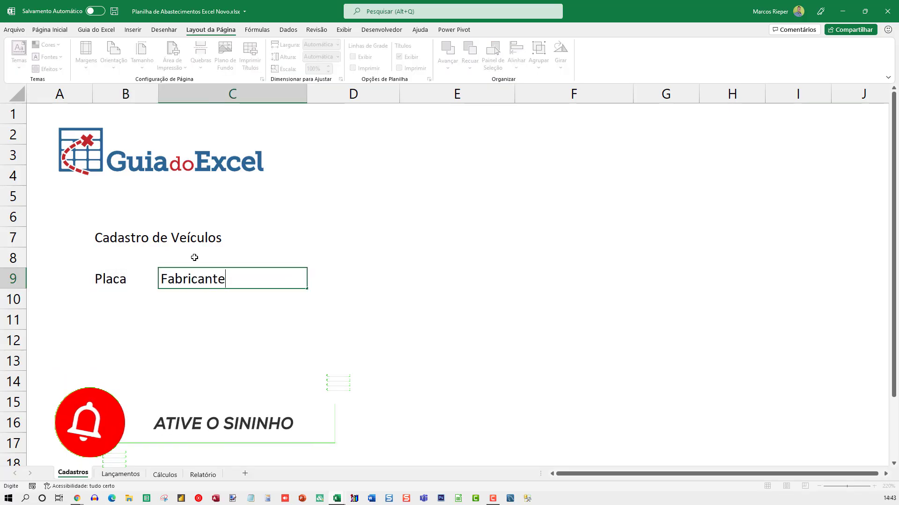
{"action": "key", "text": "Tab"}
{"action": "type", "text": "Modelo"}
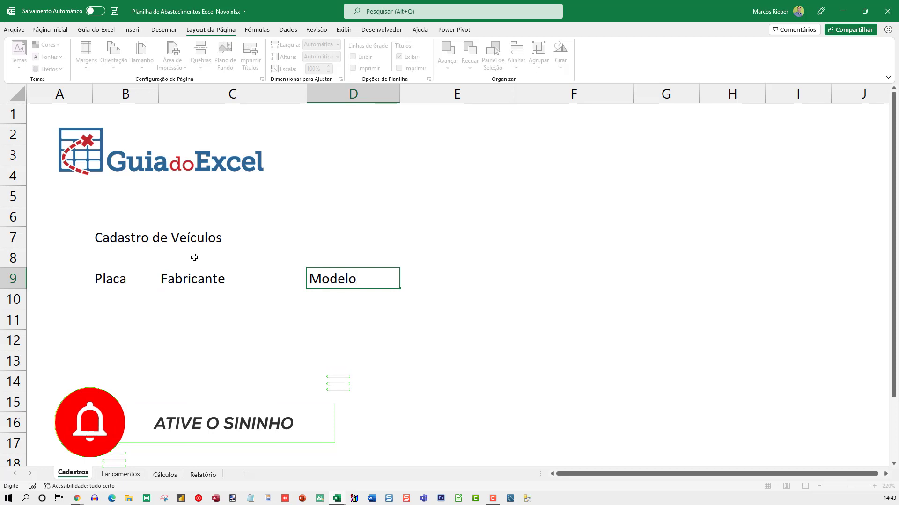
Add the headings Ano Modelo and Ano Fabricação in cells E9 and F9
{"action": "key", "text": "Tab"}
{"action": "type", "text": "Ano Mod"}
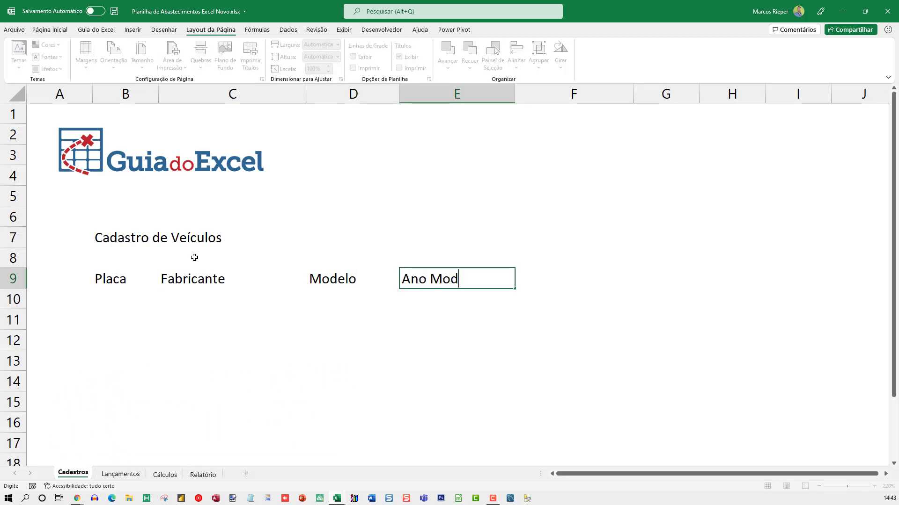
{"action": "type", "text": "elo"}
{"action": "key", "text": "Tab"}
{"action": "type", "text": "Ano "}
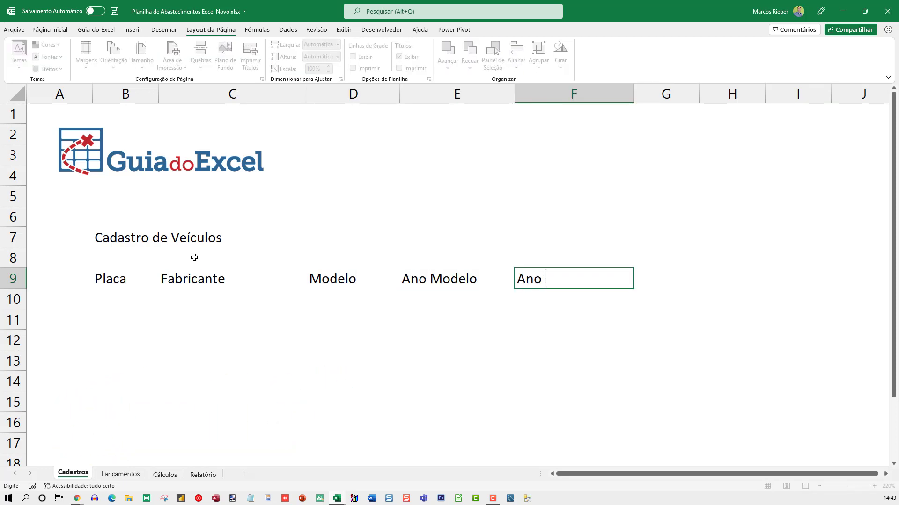
{"action": "type", "text": "Fabricação"}
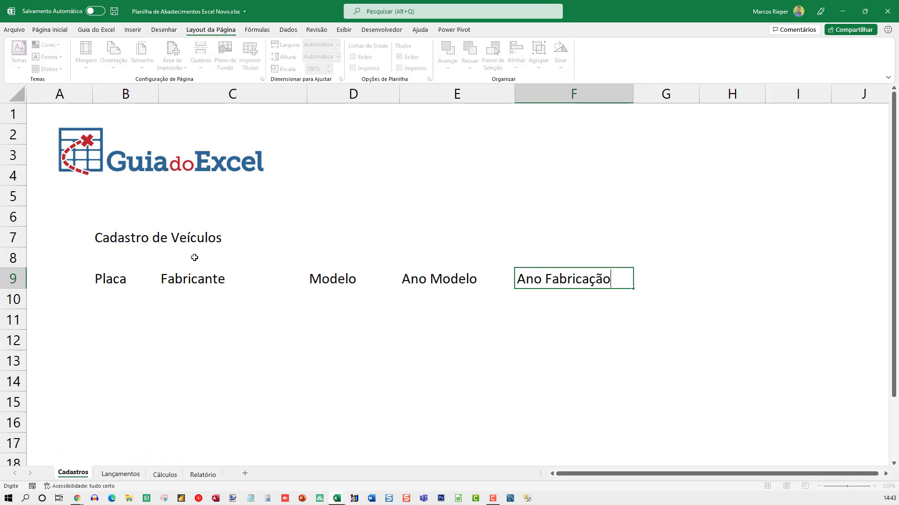
{"action": "key", "text": "Return"}
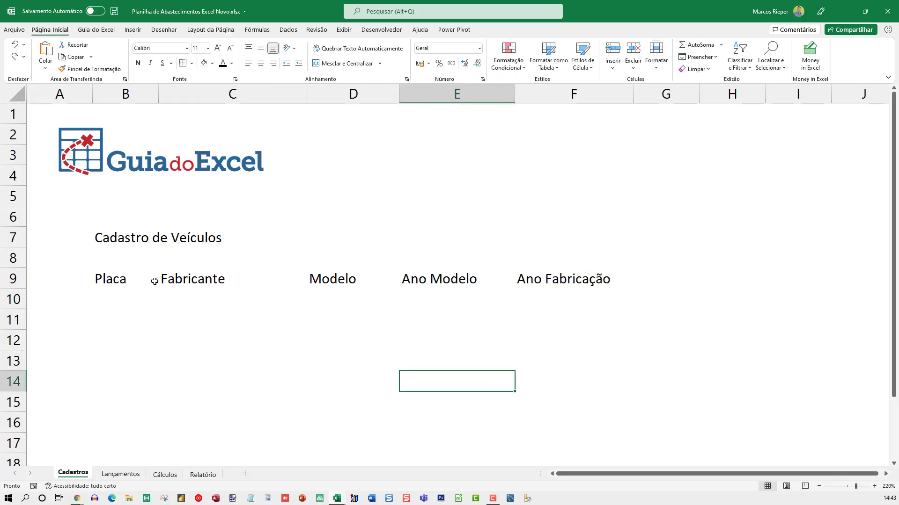
Convert the range B9:F10 into a table that uses its first row as headers
{"action": "left_click_drag", "start_coordinate": [154, 281], "coordinate": [562, 298]}
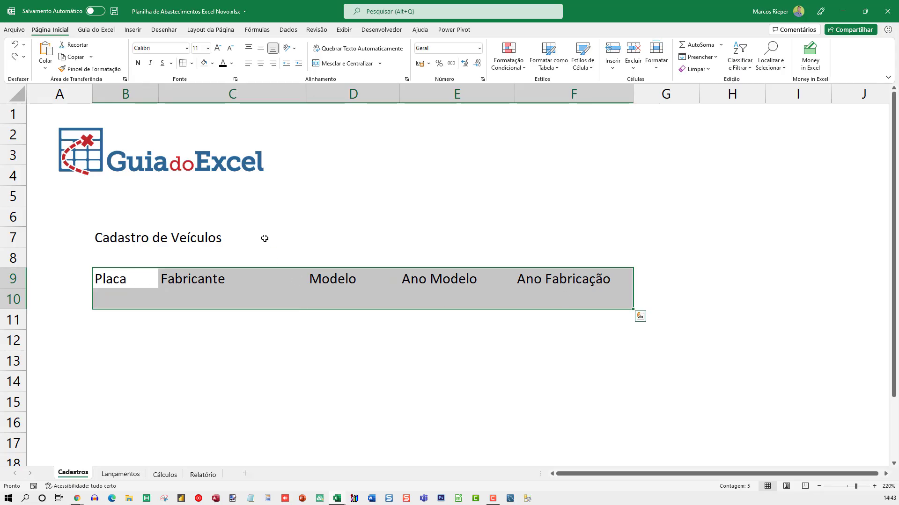
{"action": "key", "text": "alt+t"}
{"action": "key", "text": "t"}
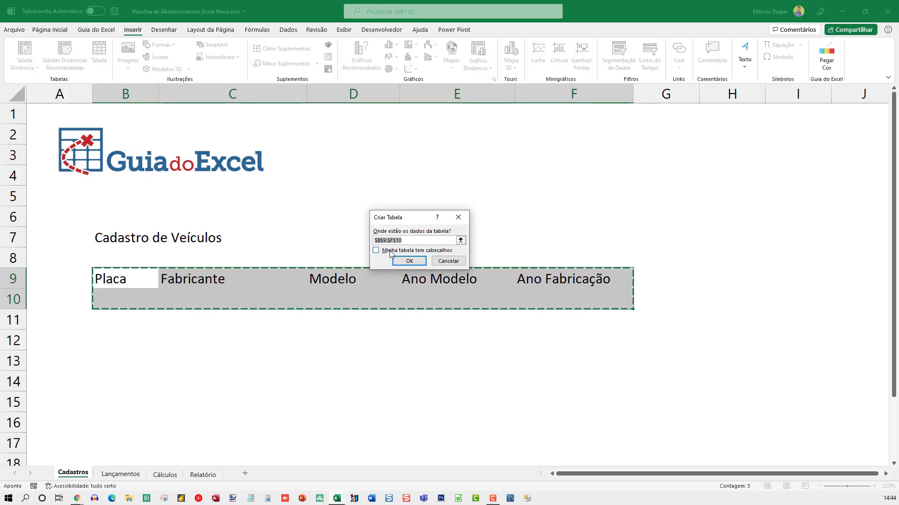
{"action": "left_click", "coordinate": [394, 251]}
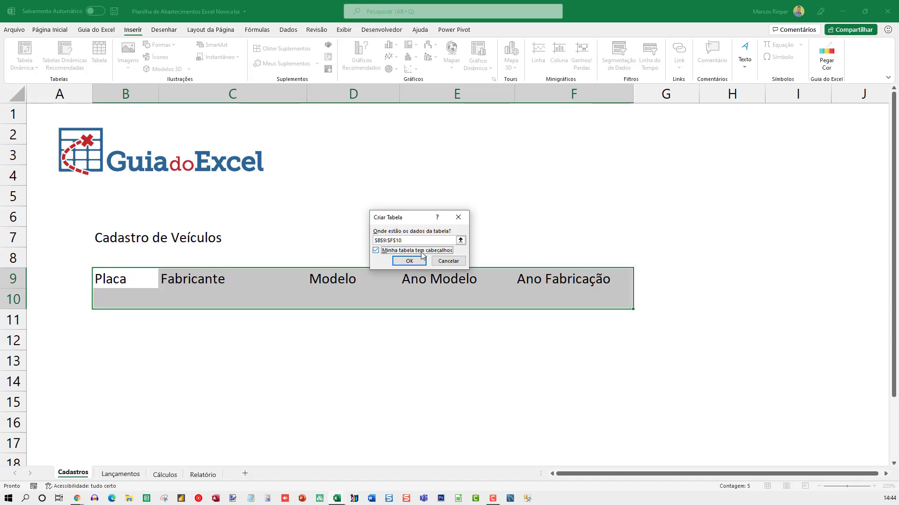
{"action": "left_click", "coordinate": [410, 262]}
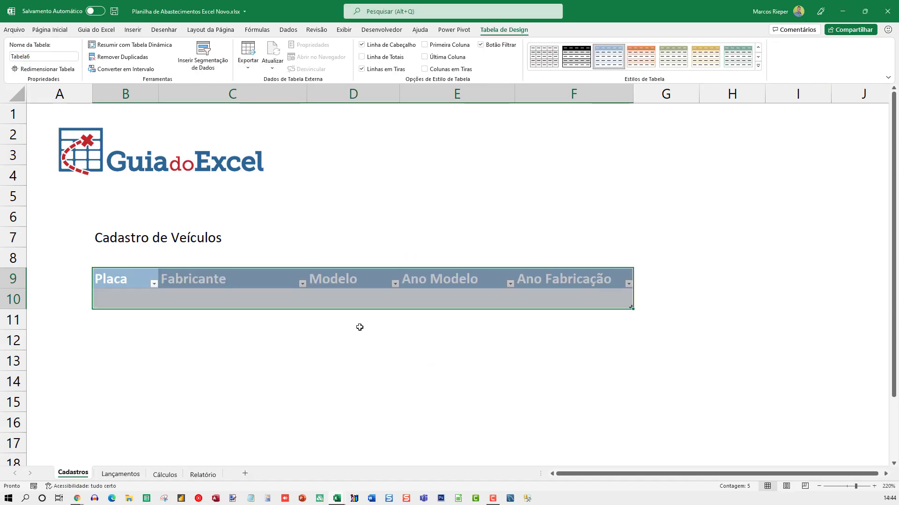
{"action": "left_click", "coordinate": [337, 301]}
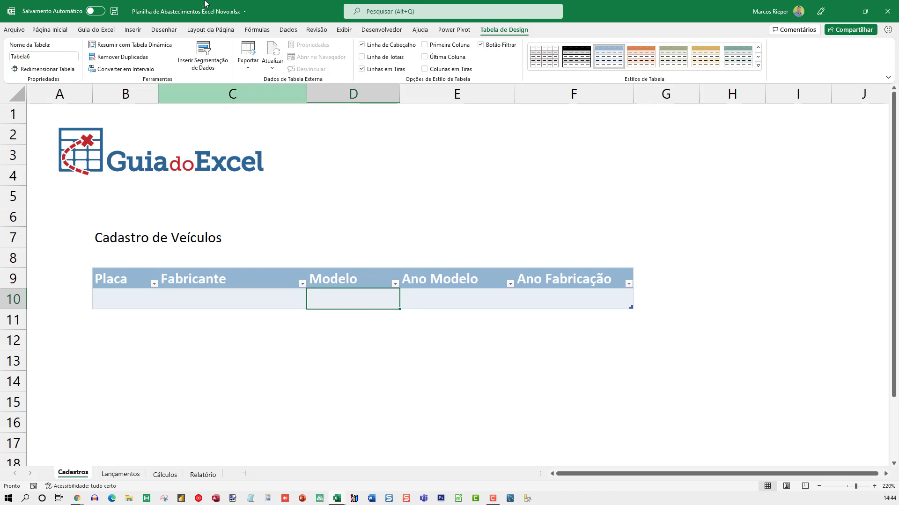
Apply the Mediano theme colour set to the workbook
{"action": "left_click", "coordinate": [210, 31]}
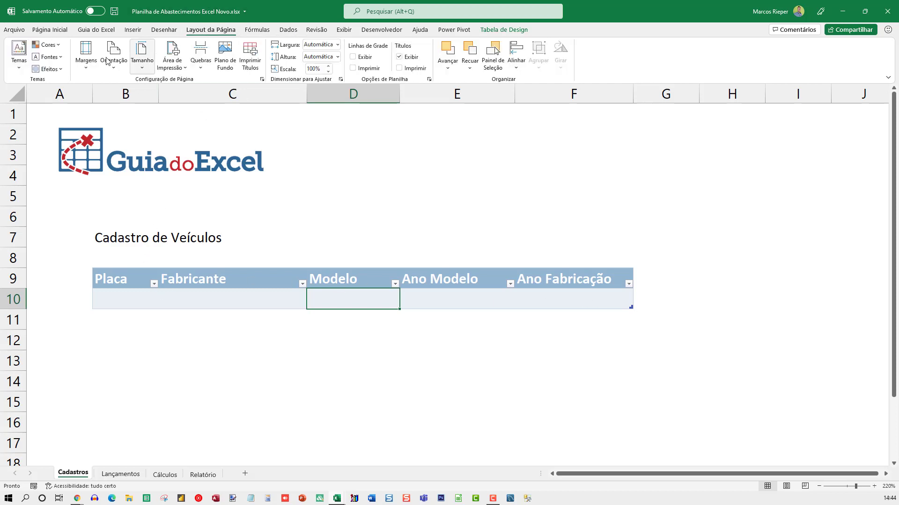
{"action": "left_click", "coordinate": [51, 45]}
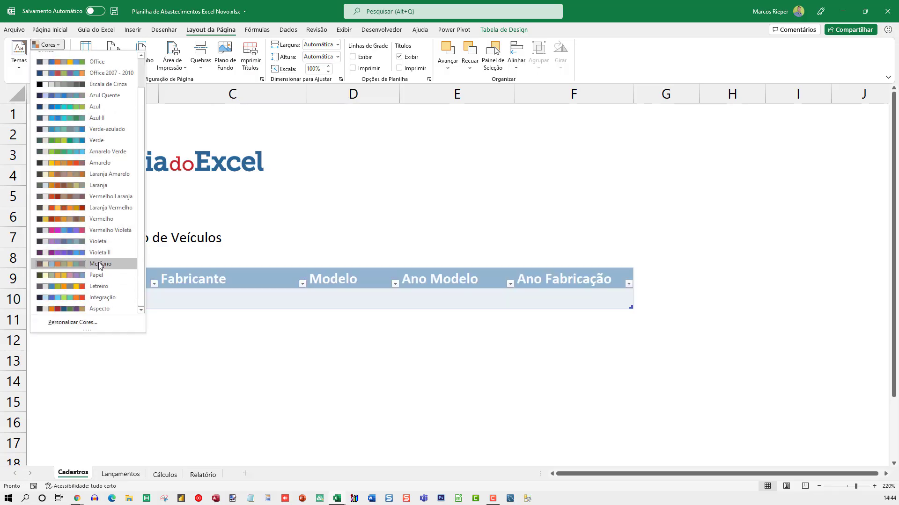
{"action": "left_click", "coordinate": [98, 264]}
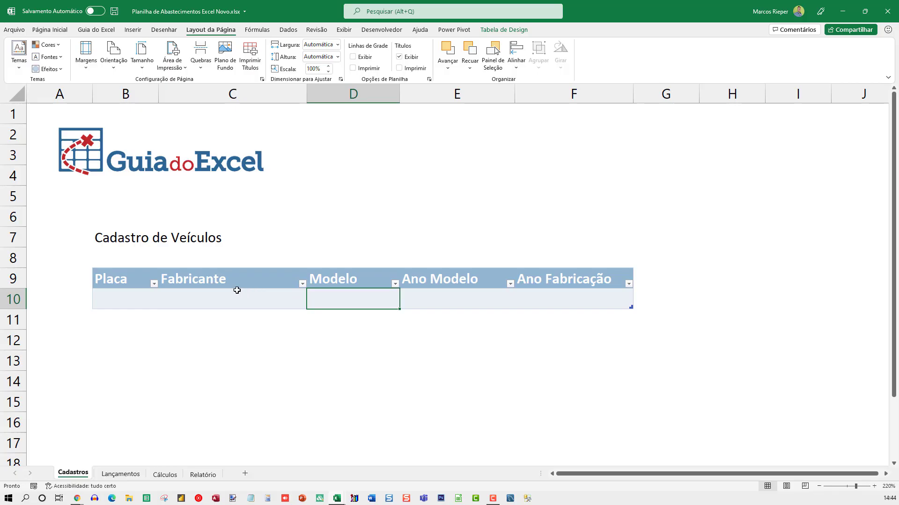
Fill the first table row with plate MZA1010, manufacturer HONDA, model CITY, model year 2020 and manufacturing year 2019
{"action": "left_click", "coordinate": [197, 297]}
{"action": "key", "text": "Left"}
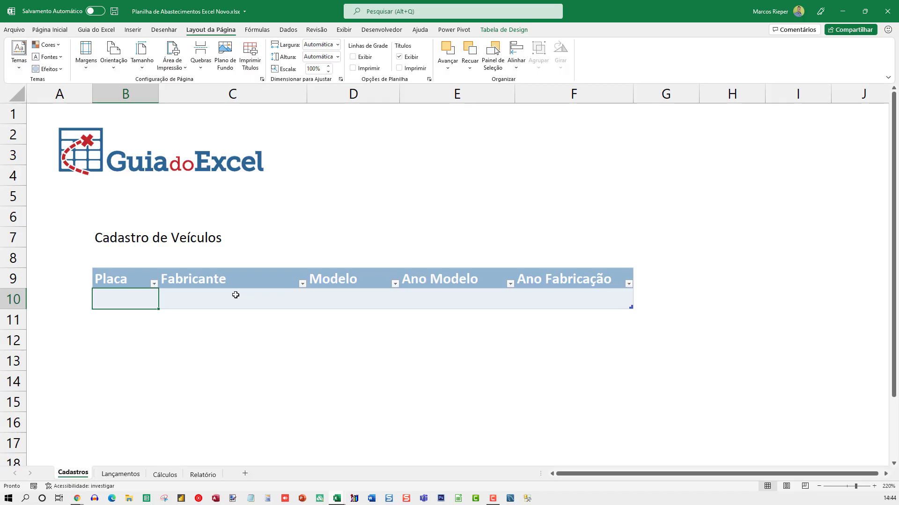
{"action": "type", "text": "M"}
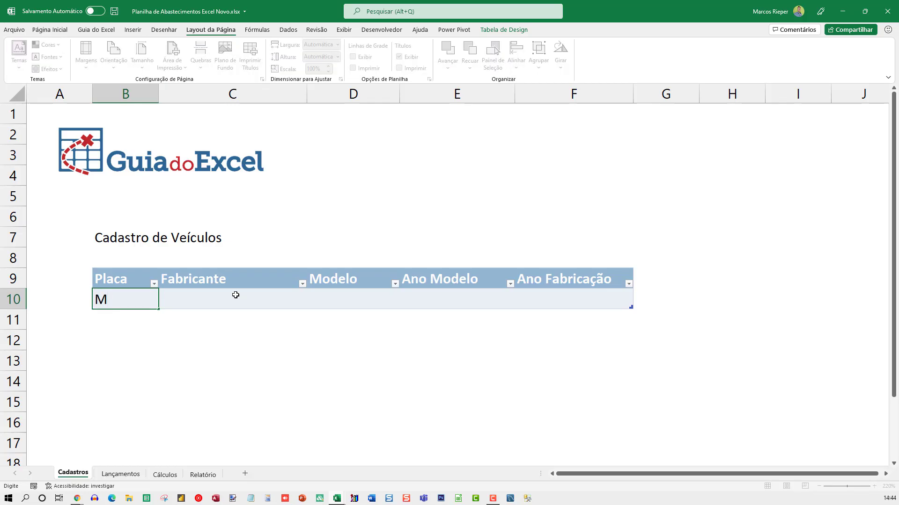
{"action": "type", "text": "ZA1010"}
{"action": "key", "text": "Tab"}
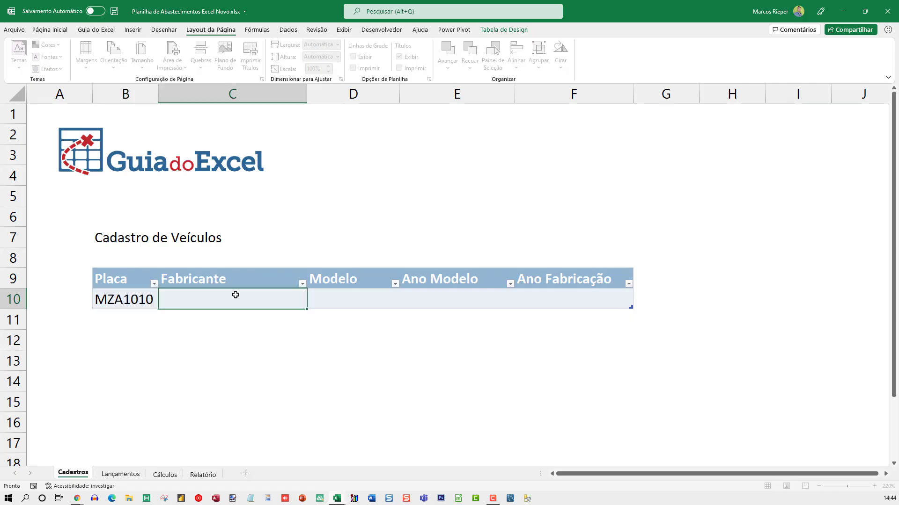
{"action": "type", "text": "HONDA"}
{"action": "key", "text": "Tab"}
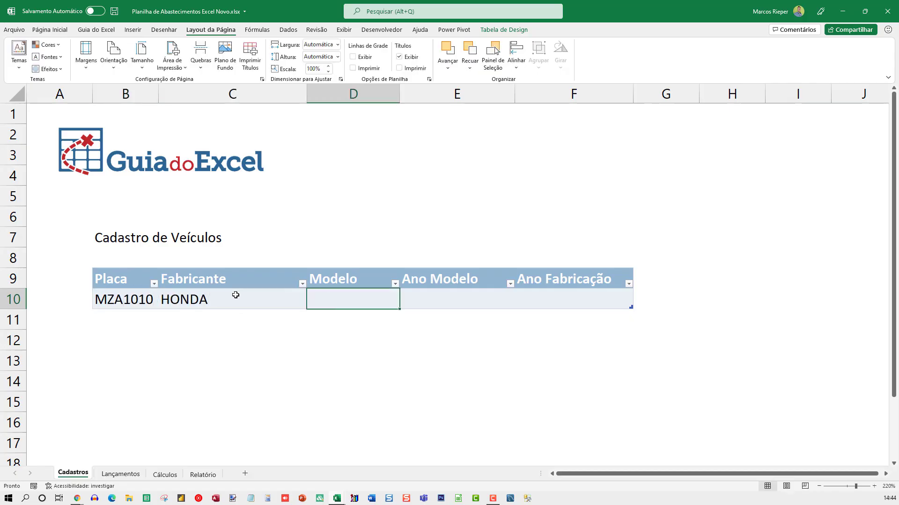
{"action": "type", "text": "CITY"}
{"action": "key", "text": "Tab"}
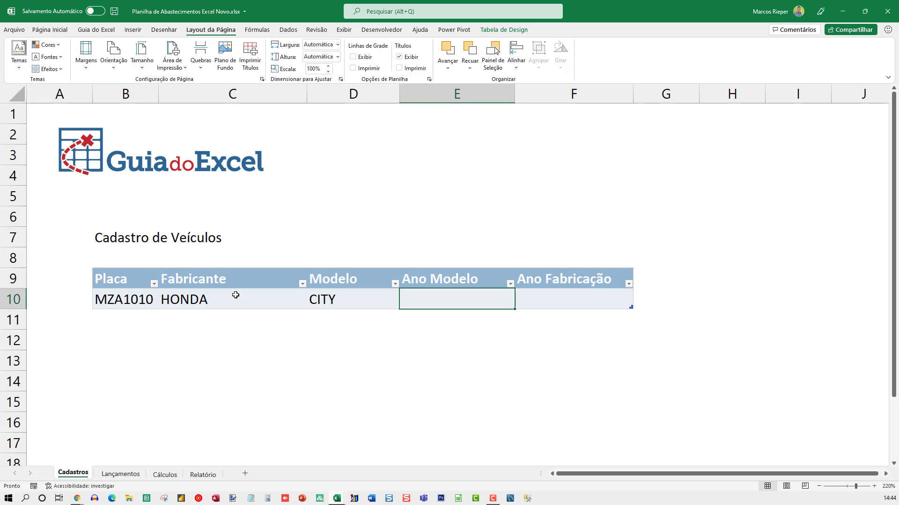
{"action": "type", "text": "2020"}
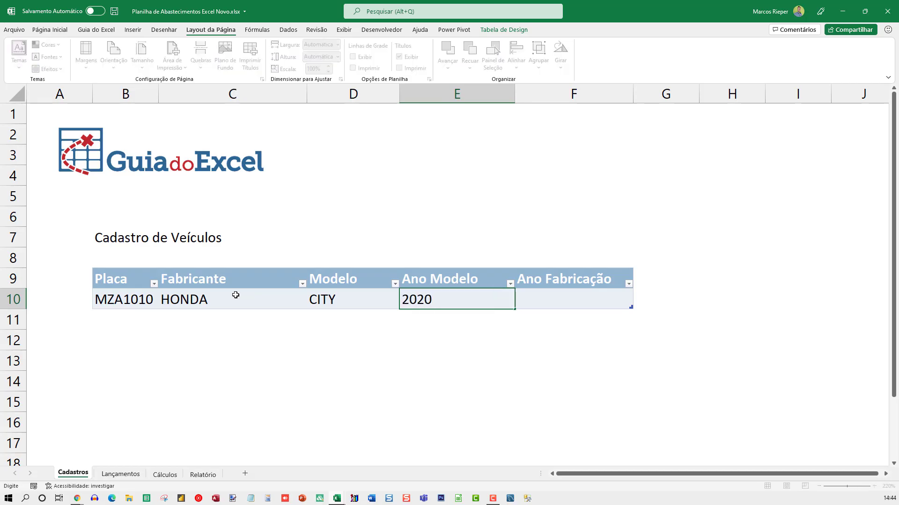
{"action": "key", "text": "Tab"}
{"action": "type", "text": "2019"}
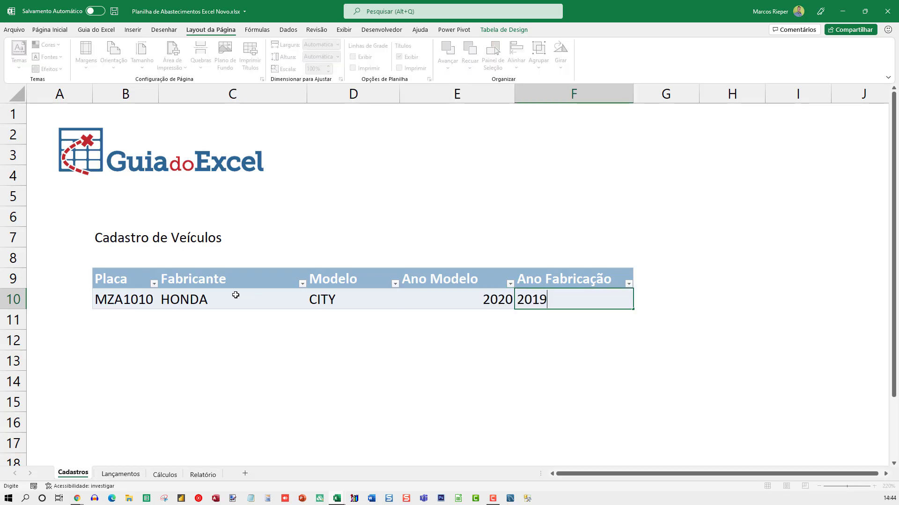
{"action": "key", "text": "Return"}
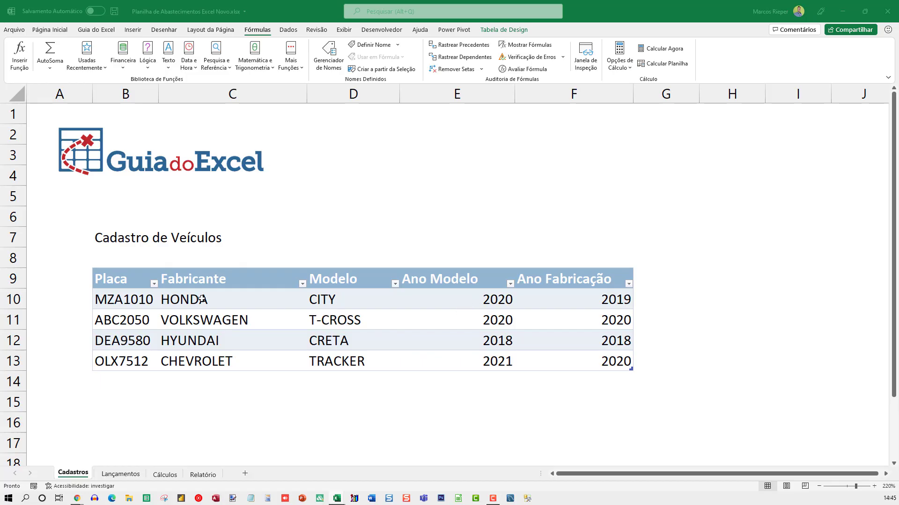
Set the font size of the Cadastro de Veículos title in cell B7 to 20
{"action": "left_click", "coordinate": [111, 239]}
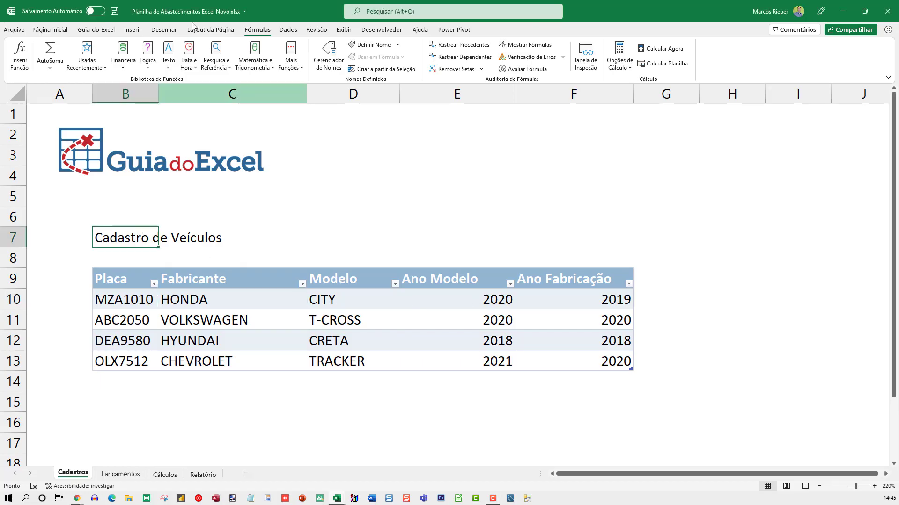
{"action": "left_click", "coordinate": [54, 31]}
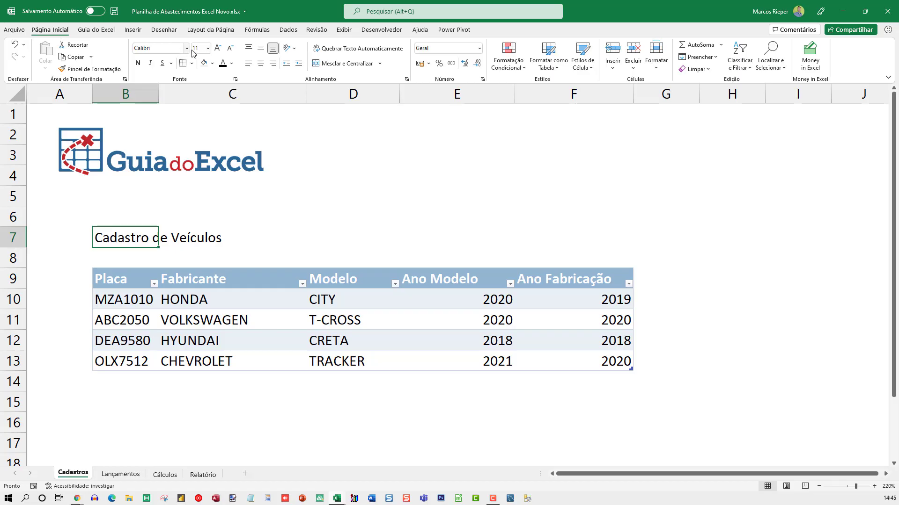
{"action": "left_click", "coordinate": [202, 48]}
{"action": "type", "text": "20"}
{"action": "key", "text": "Return"}
Rename the vehicle registration table as tVeiculos
{"action": "left_click", "coordinate": [312, 342]}
{"action": "scroll", "coordinate": [429, 323], "scroll_direction": "down", "scroll_amount": 2}
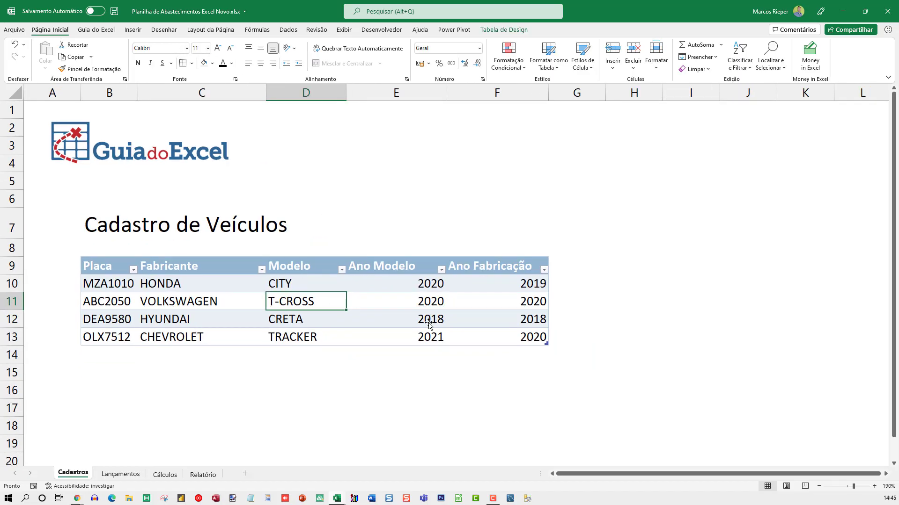
{"action": "scroll", "coordinate": [429, 323], "scroll_direction": "down", "scroll_amount": 2}
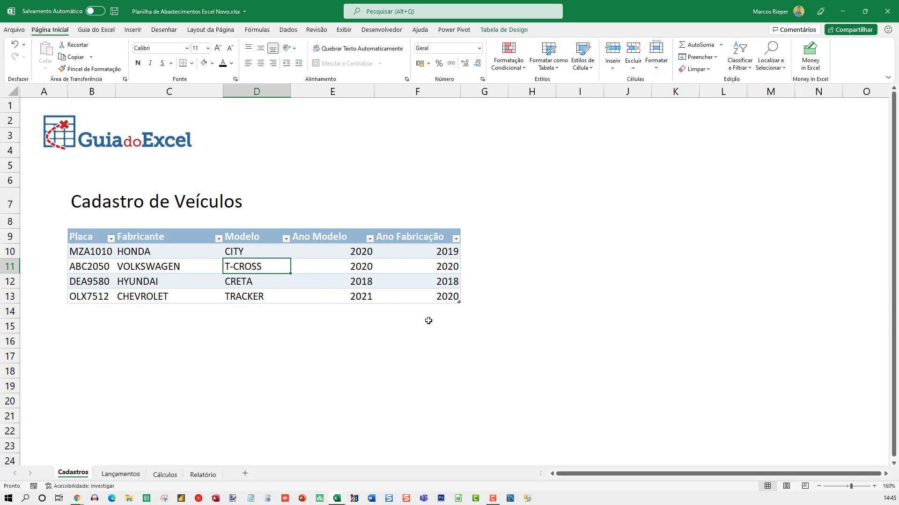
{"action": "scroll", "coordinate": [431, 305], "scroll_direction": "up", "scroll_amount": 2}
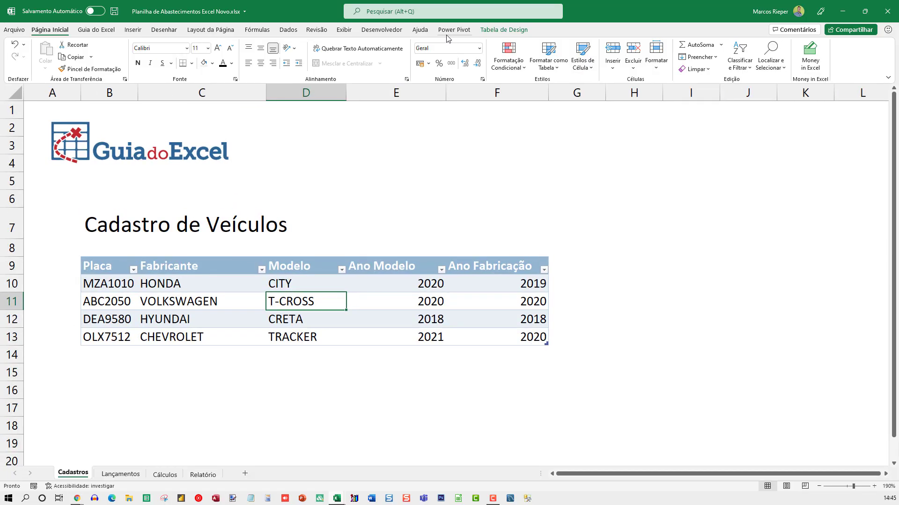
{"action": "left_click", "coordinate": [503, 31]}
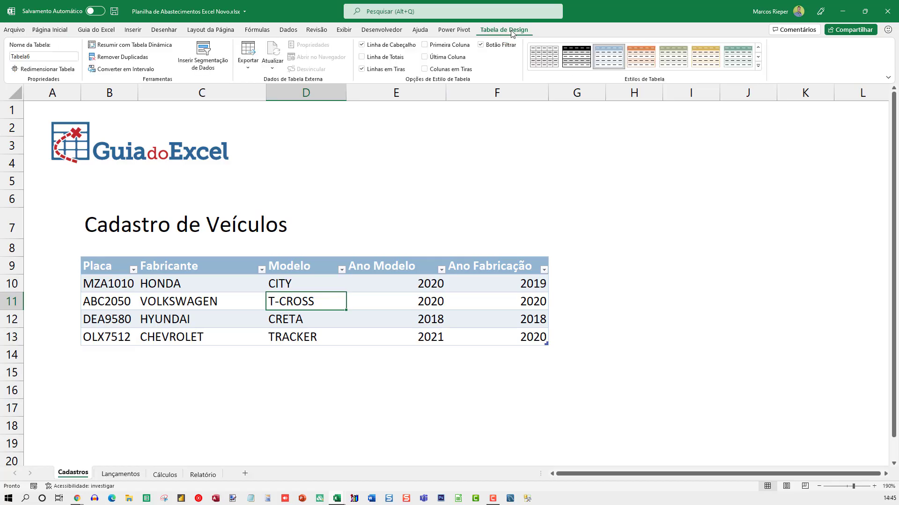
{"action": "left_click", "coordinate": [475, 180]}
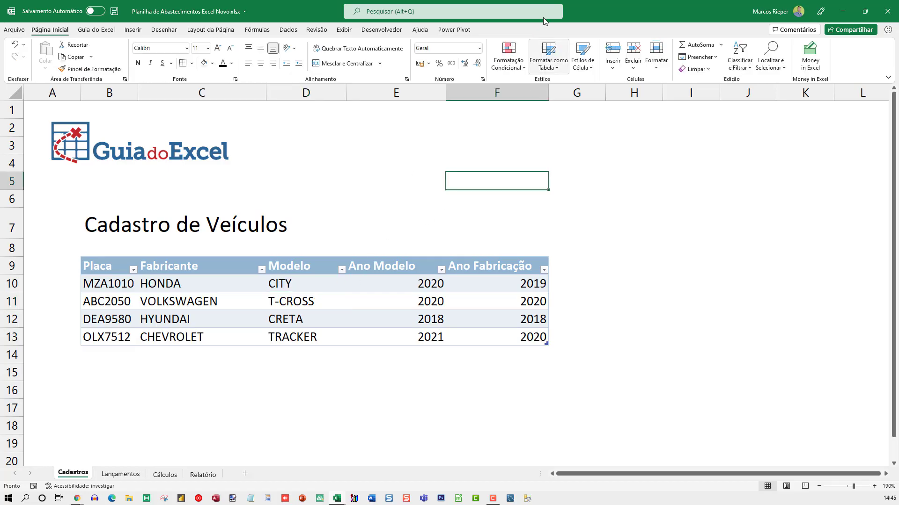
{"action": "left_click", "coordinate": [418, 299]}
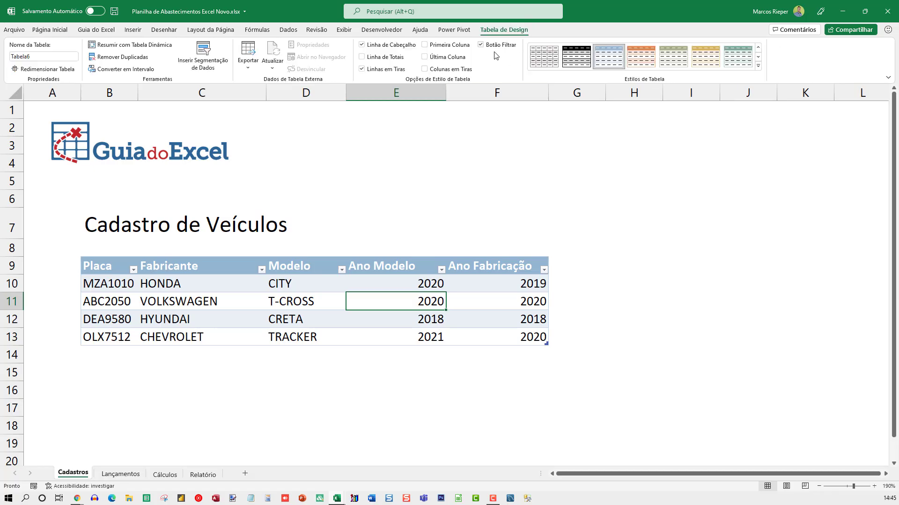
{"action": "left_click", "coordinate": [47, 57]}
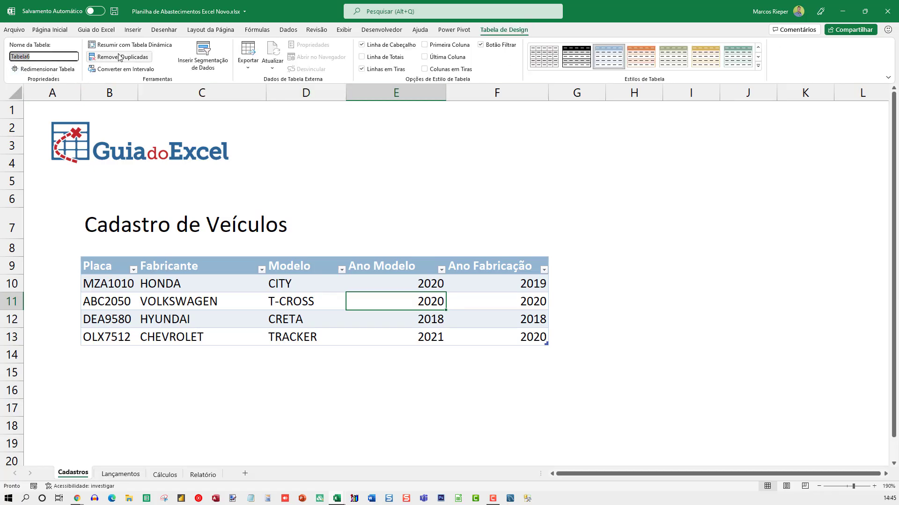
{"action": "type", "text": "T"}
{"action": "type", "text": "Veiculos"}
{"action": "key", "text": "Return"}
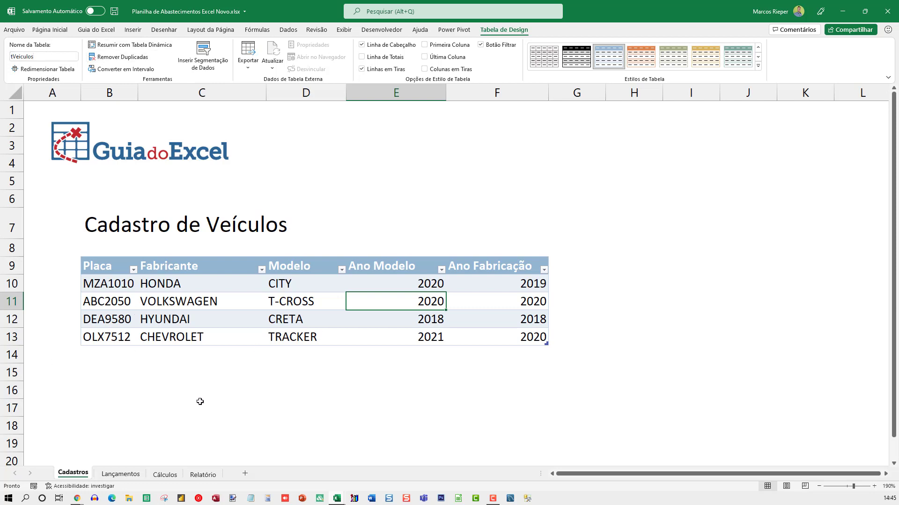
Add the title Abastecimentos in cell B7 of the Lançamentos sheet and set its font size to 20
{"action": "left_click", "coordinate": [120, 474]}
{"action": "scroll", "coordinate": [183, 200], "scroll_direction": "up", "scroll_amount": 6, "text": "ctrl"}
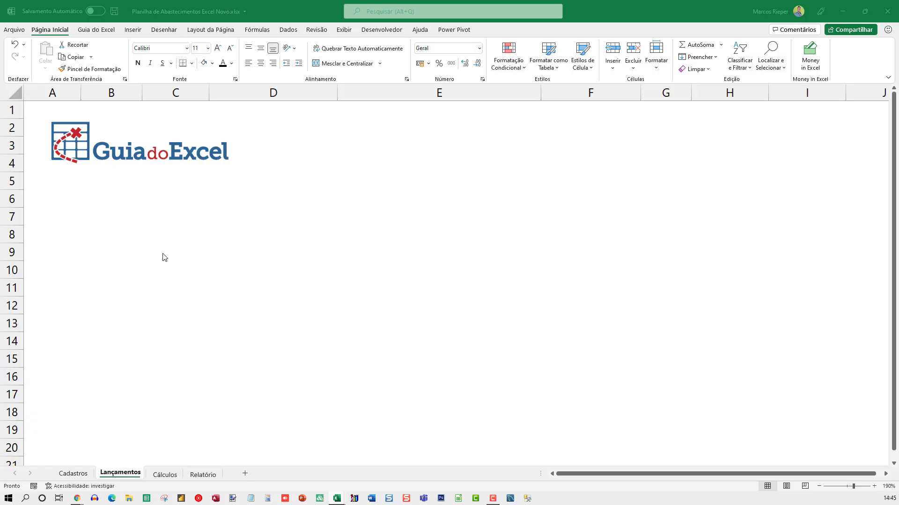
{"action": "left_click", "coordinate": [118, 212]}
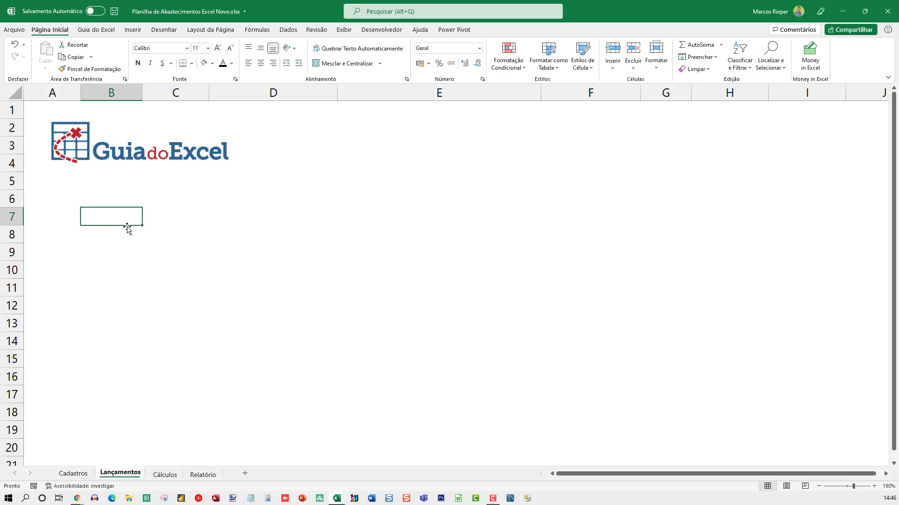
{"action": "type", "text": "Abastecimen"}
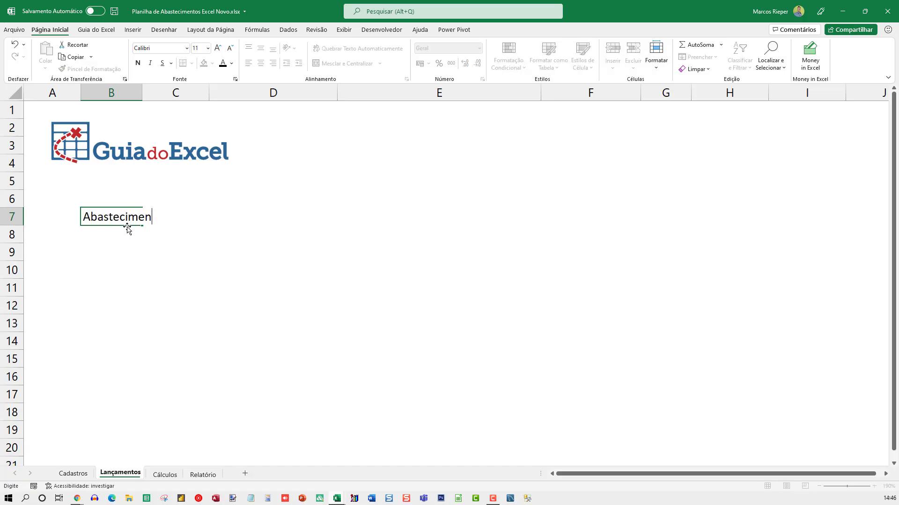
{"action": "type", "text": "tos"}
{"action": "key", "text": "ctrl+Return"}
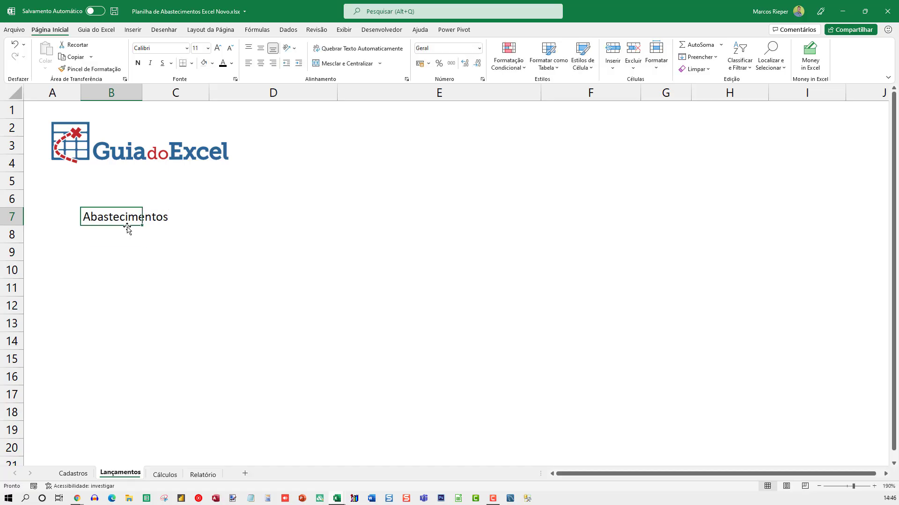
{"action": "left_click", "coordinate": [196, 47]}
{"action": "type", "text": "20"}
{"action": "key", "text": "Return"}
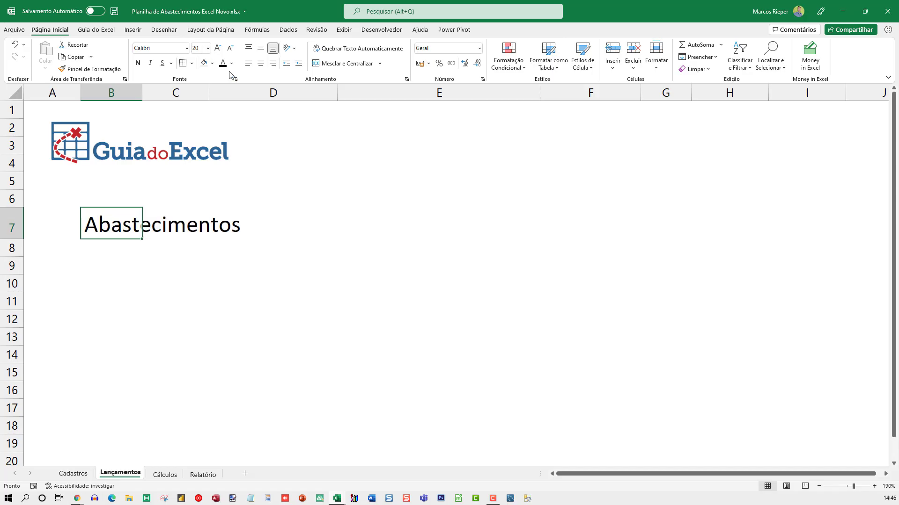
Enter the column headings Código, Data and Placa in cells B9 to D9
{"action": "left_click", "coordinate": [95, 279]}
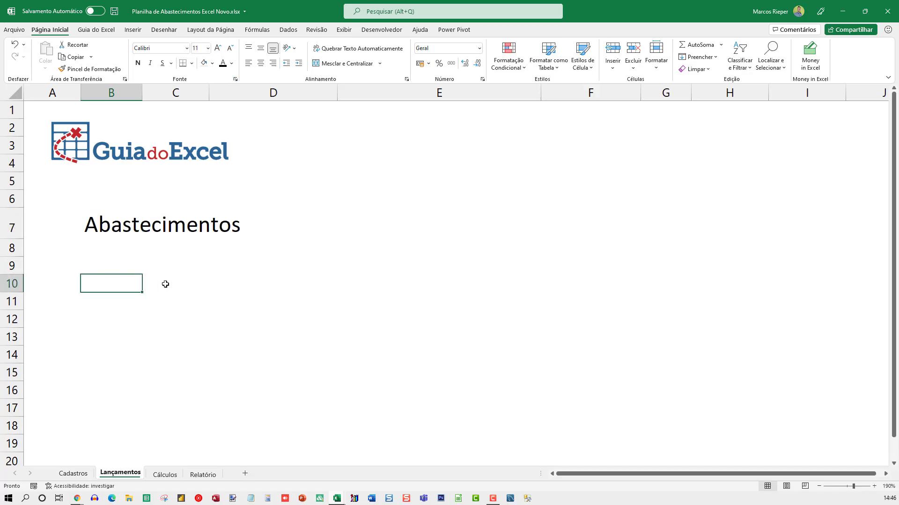
{"action": "key", "text": "Up"}
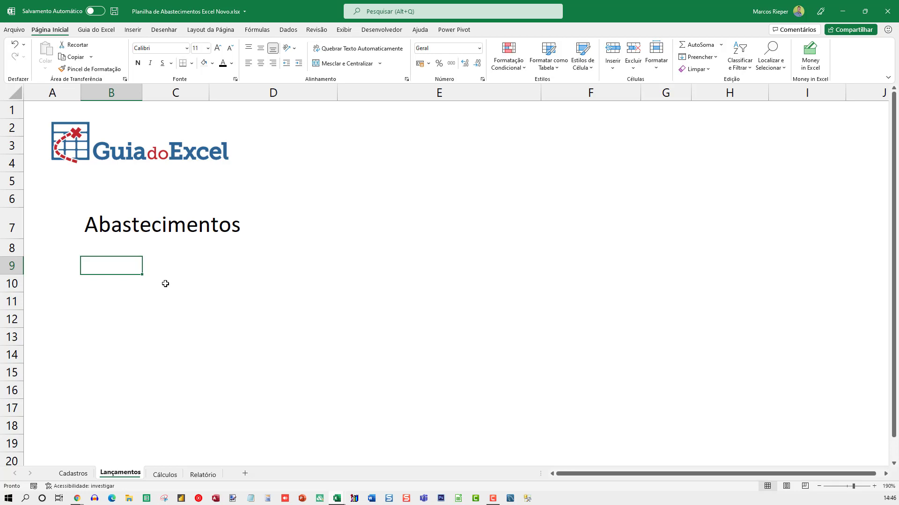
{"action": "type", "text": "Código"}
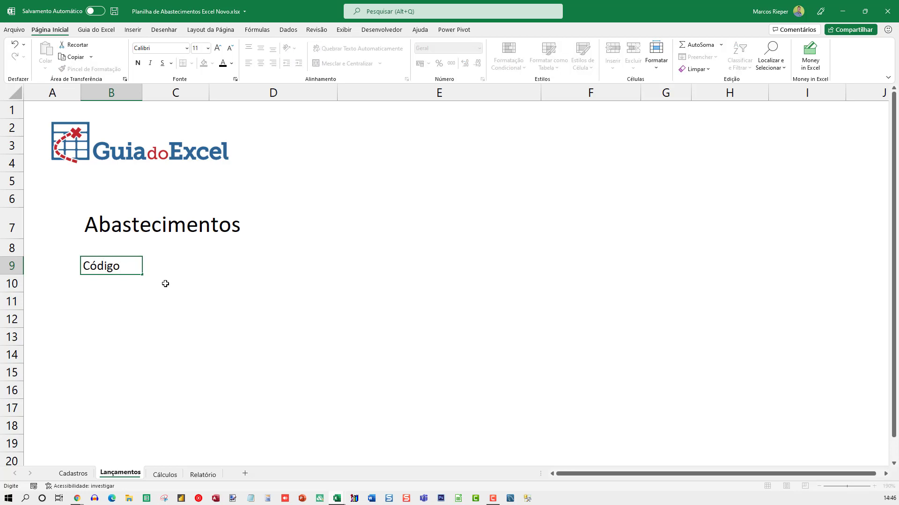
{"action": "key", "text": "Tab"}
{"action": "type", "text": "Data"}
{"action": "key", "text": "Tab"}
{"action": "type", "text": "P"}
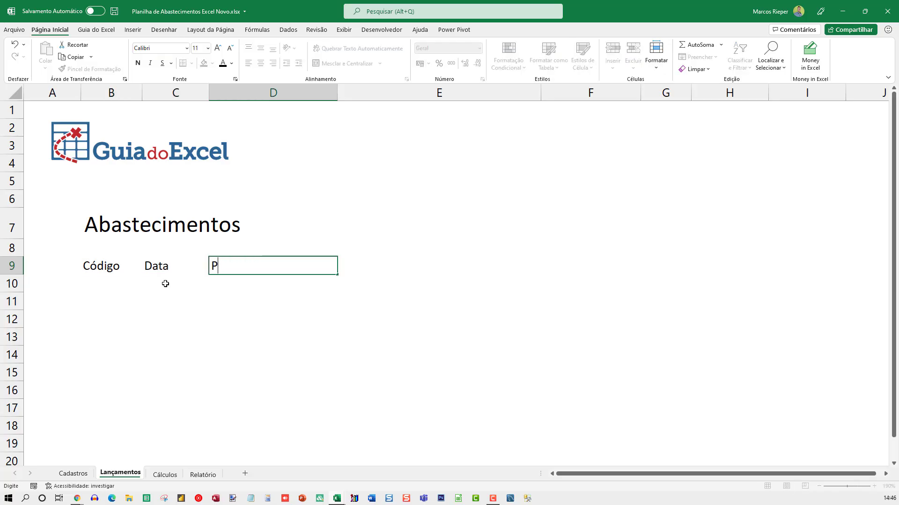
{"action": "type", "text": "laca"}
{"action": "key", "text": "Tab"}
Add the headings Fornecedor, Combustível and Valor Litro in cells E9 to G9
{"action": "type", "text": "For"}
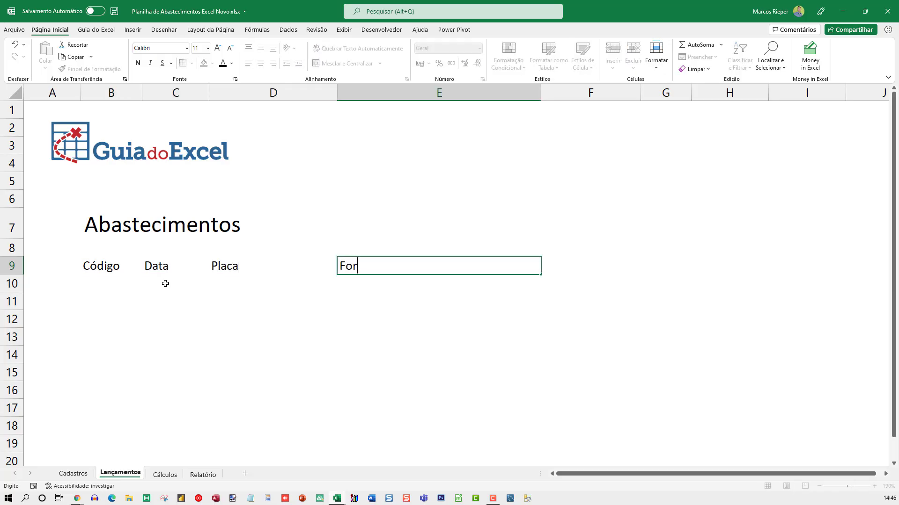
{"action": "type", "text": "necedor"}
{"action": "key", "text": "Tab"}
{"action": "type", "text": "Combustível"}
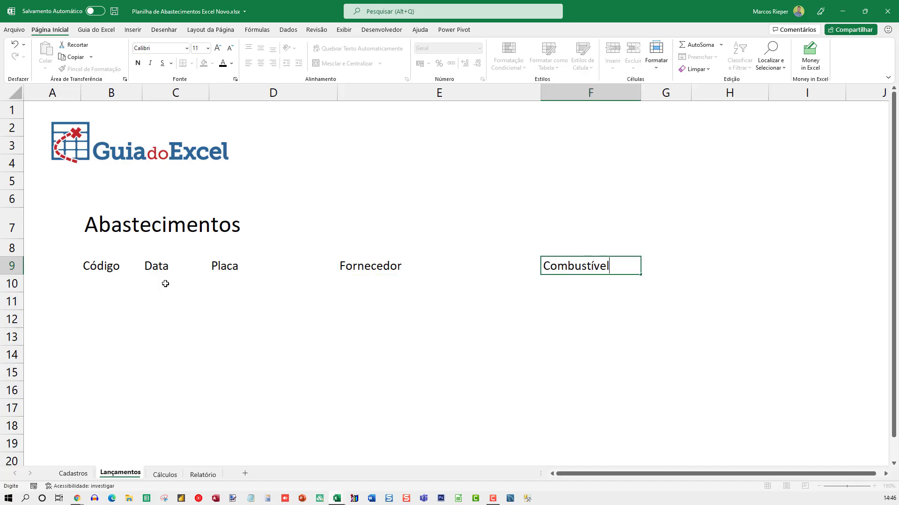
{"action": "key", "text": "Tab"}
{"action": "type", "text": "Valor "}
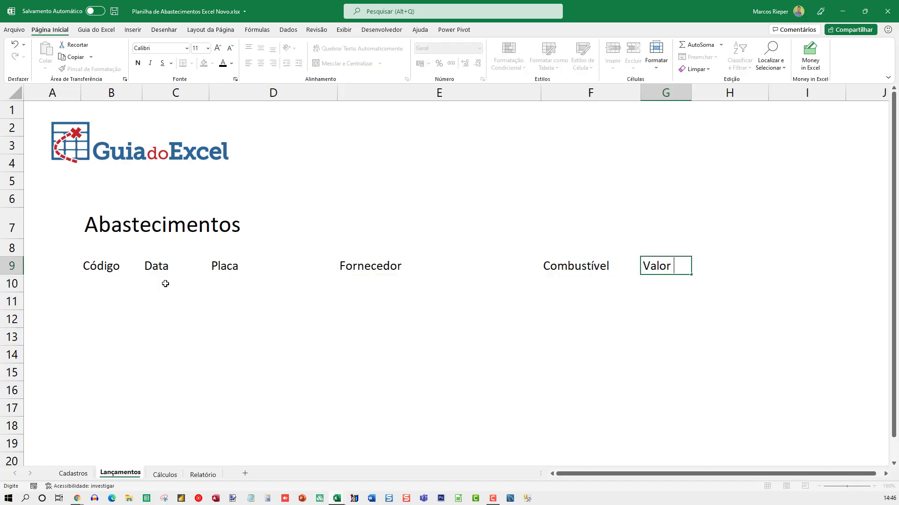
{"action": "type", "text": "Litro"}
{"action": "key", "text": "Tab"}
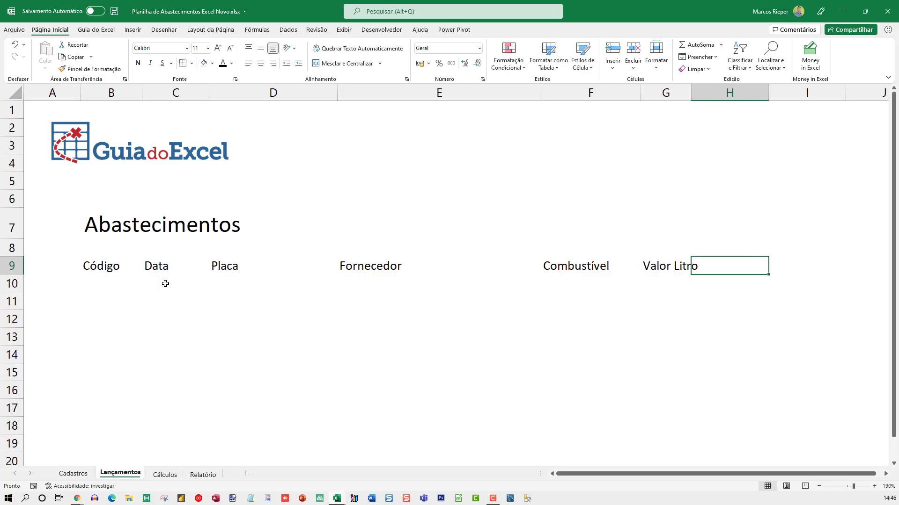
Add the headings Odômetro, Motorista and Nfc-e in cells H9 to J9
{"action": "type", "text": "Od"}
{"action": "type", "text": "Ô"}
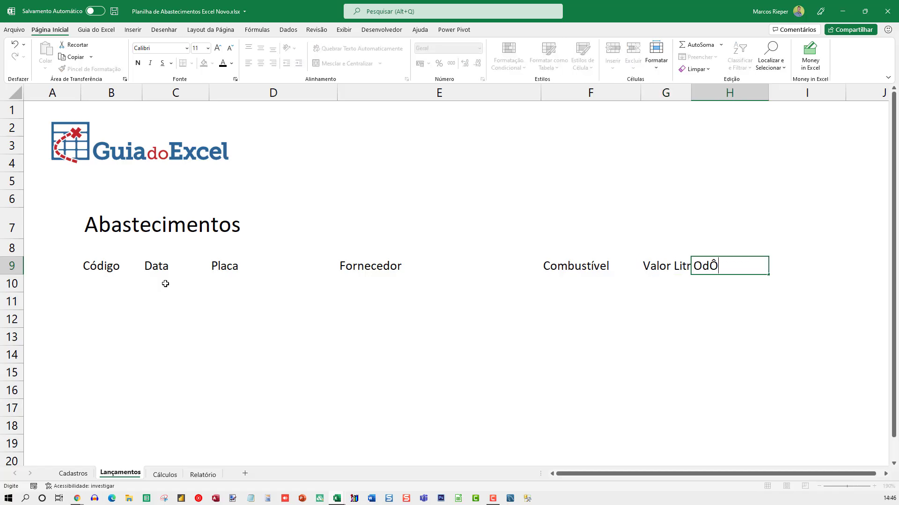
{"action": "key", "text": "BackSpace"}
{"action": "type", "text": "ômetro"}
{"action": "key", "text": "Tab"}
{"action": "type", "text": "Mo"}
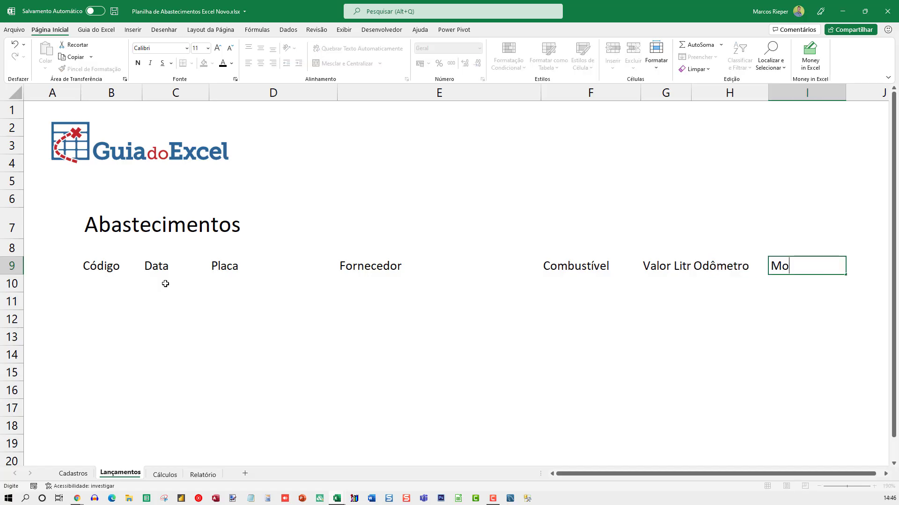
{"action": "type", "text": "storista"}
{"action": "key", "text": "Tab"}
{"action": "type", "text": "Nf"}
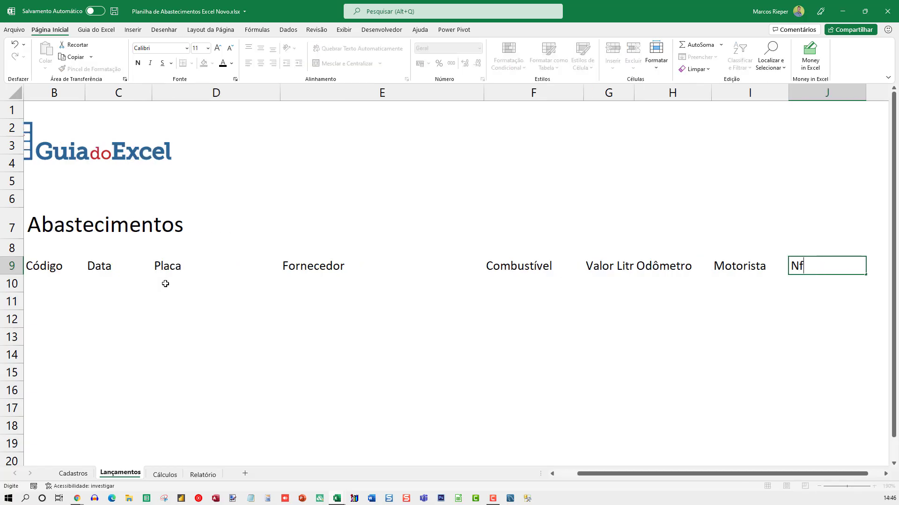
{"action": "type", "text": "c-e"}
{"action": "key", "text": "Tab"}
Complete the heading row with Valor total, Km Percorridos, Km/l and R$/Km in cells K9 to N9
{"action": "type", "text": "Val"}
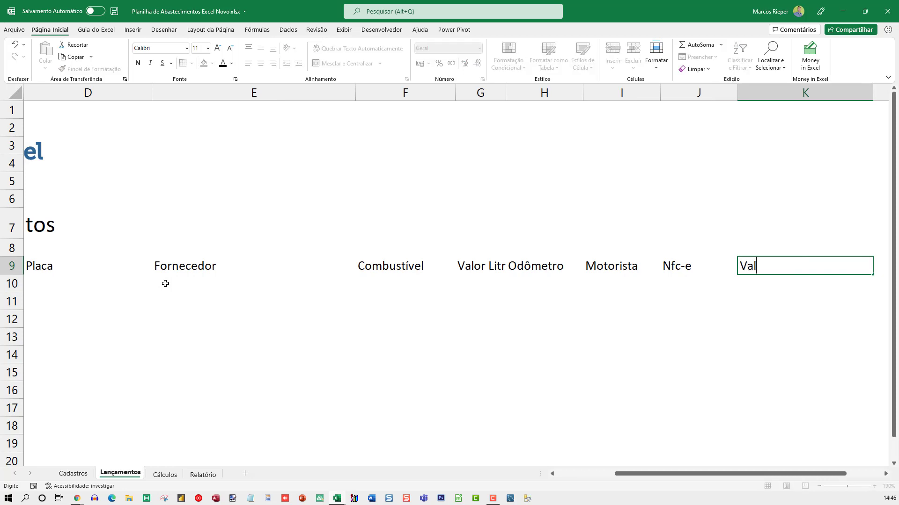
{"action": "type", "text": "or total"}
{"action": "key", "text": "Tab"}
{"action": "type", "text": "Km "}
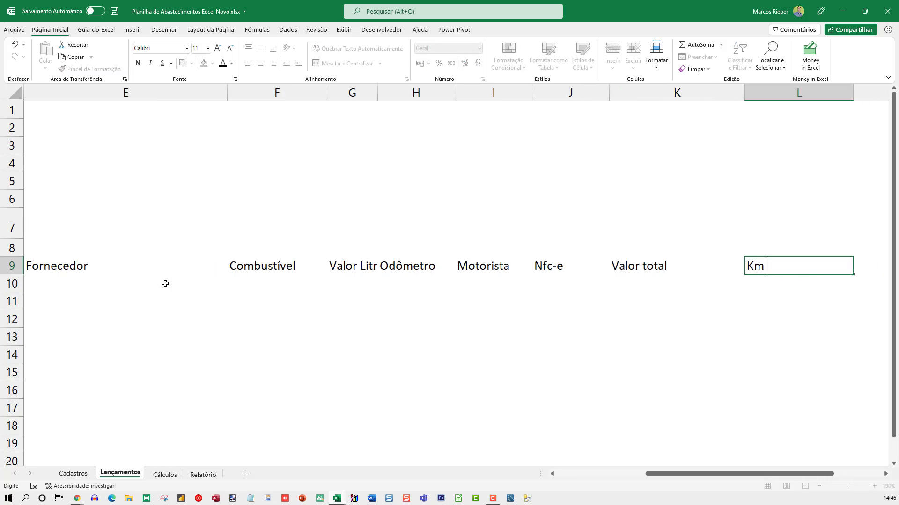
{"action": "type", "text": "Percorridos"}
{"action": "key", "text": "Tab"}
{"action": "type", "text": "Km"}
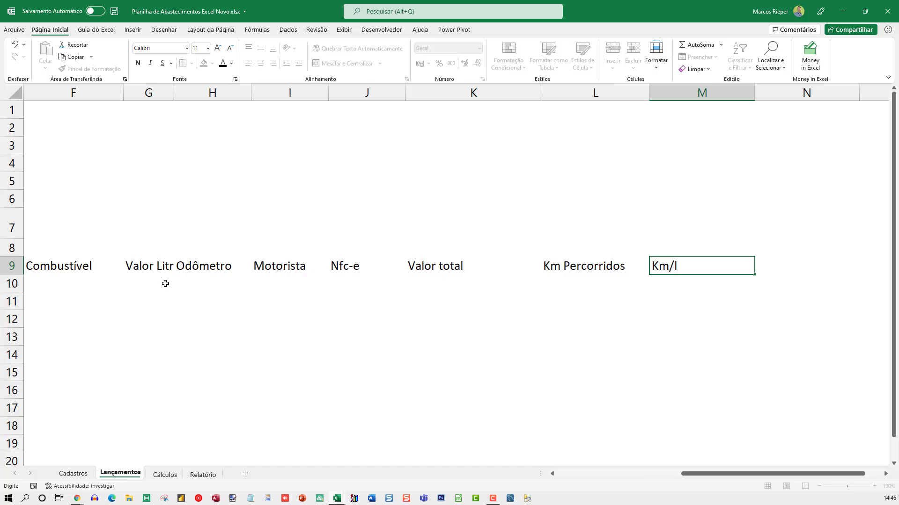
{"action": "key", "text": "Tab"}
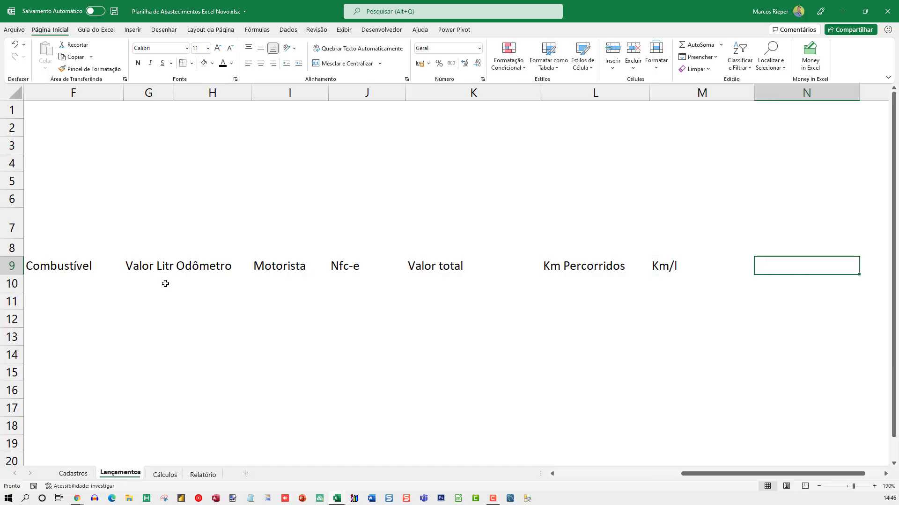
{"action": "type", "text": "R$"}
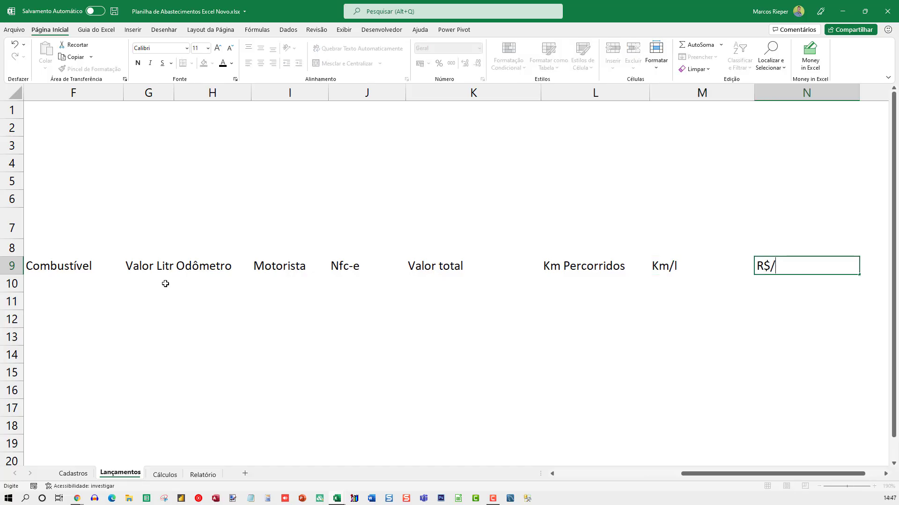
{"action": "type", "text": "/Km"}
{"action": "key", "text": "Return"}
{"action": "key", "text": "Up"}
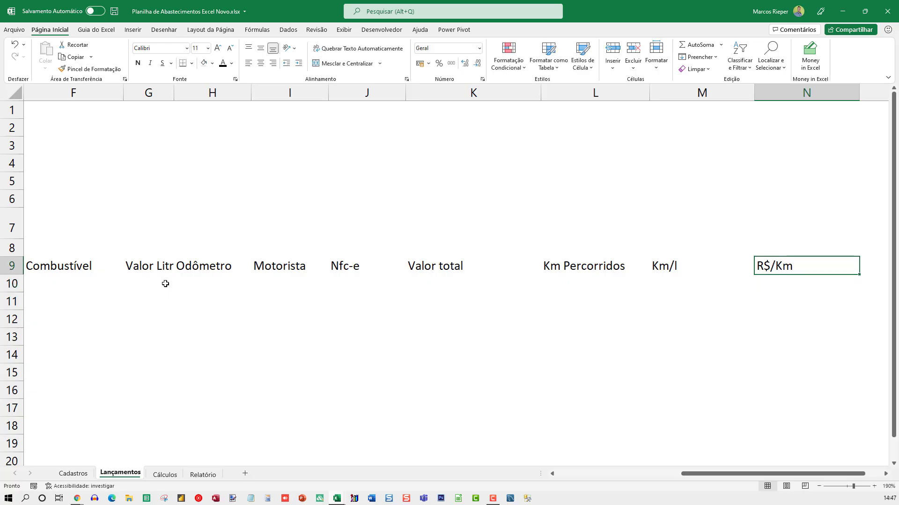
{"action": "scroll", "coordinate": [212, 288], "scroll_direction": "down", "scroll_amount": 2}
{"action": "scroll", "coordinate": [272, 291], "scroll_direction": "down", "scroll_amount": 1}
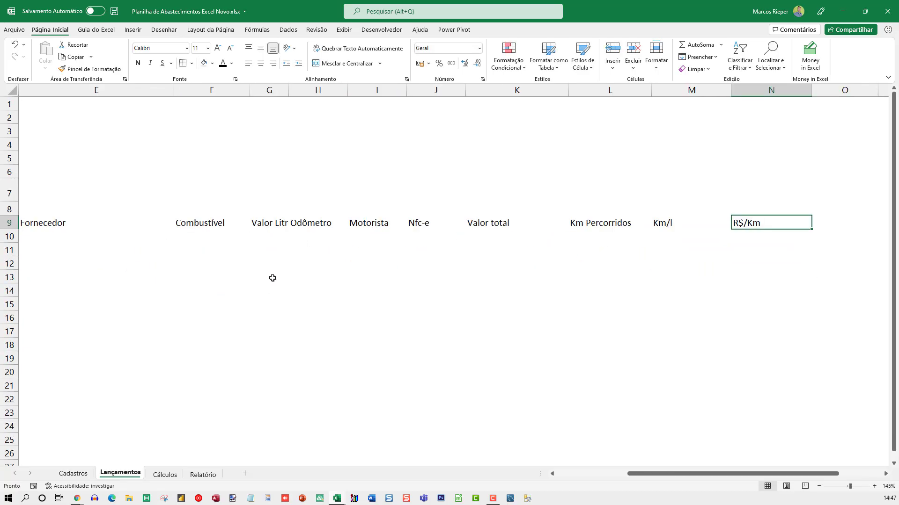
{"action": "scroll", "coordinate": [272, 278], "scroll_direction": "down", "scroll_amount": 1}
{"action": "key", "text": "Home"}
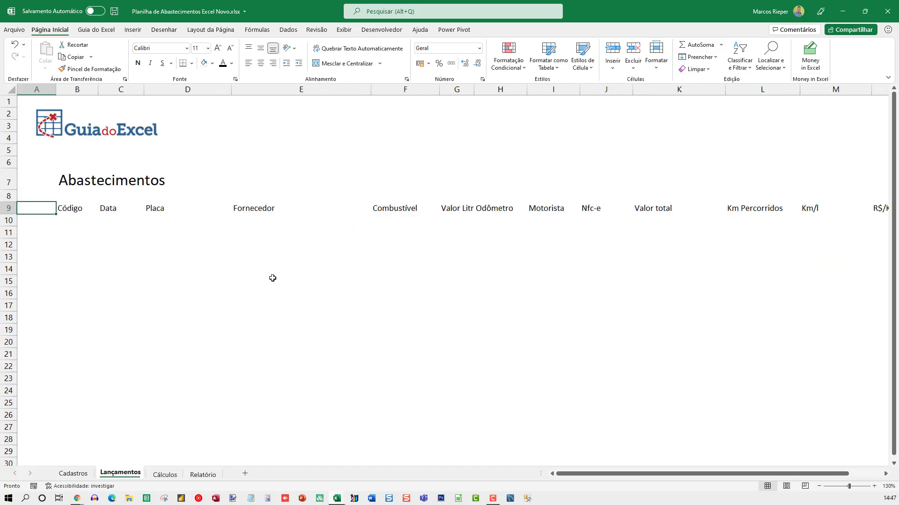
{"action": "scroll", "coordinate": [273, 279], "scroll_direction": "down", "scroll_amount": 2}
{"action": "scroll", "coordinate": [276, 280], "scroll_direction": "up", "scroll_amount": 1}
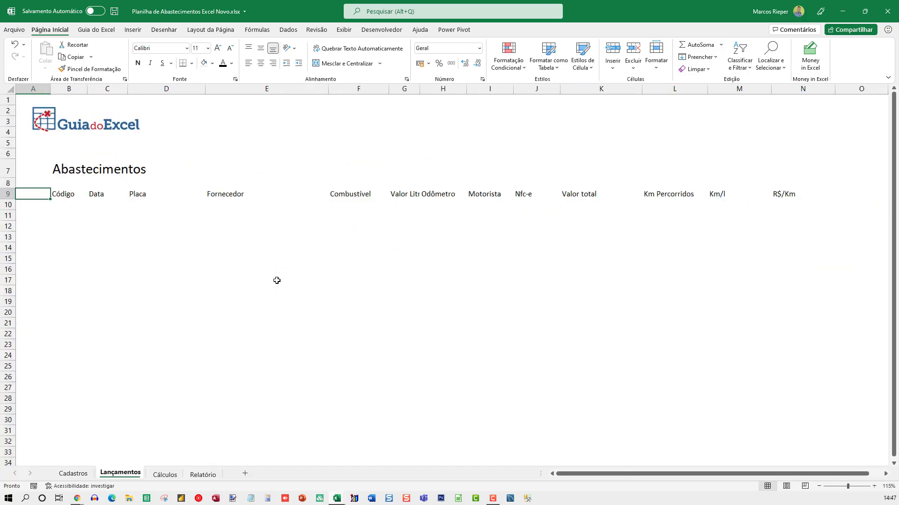
Convert the range B9:N10 on the Lançamentos sheet into a table that uses row 9 as its headers
{"action": "left_click_drag", "start_coordinate": [74, 198], "coordinate": [782, 206]}
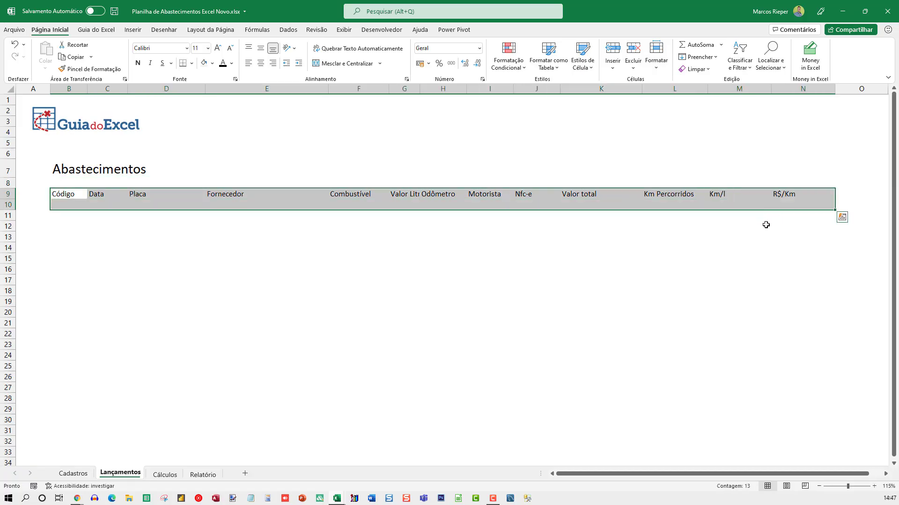
{"action": "key", "text": "alt+t"}
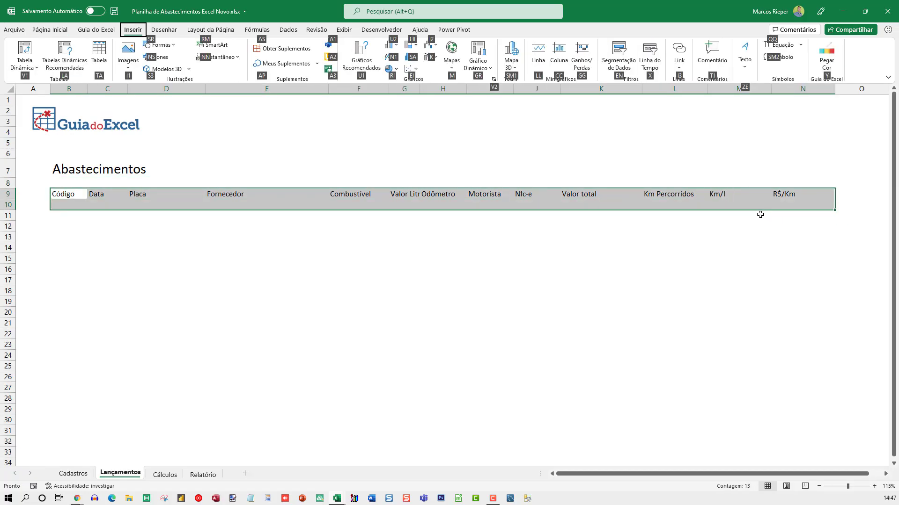
{"action": "key", "text": "t"}
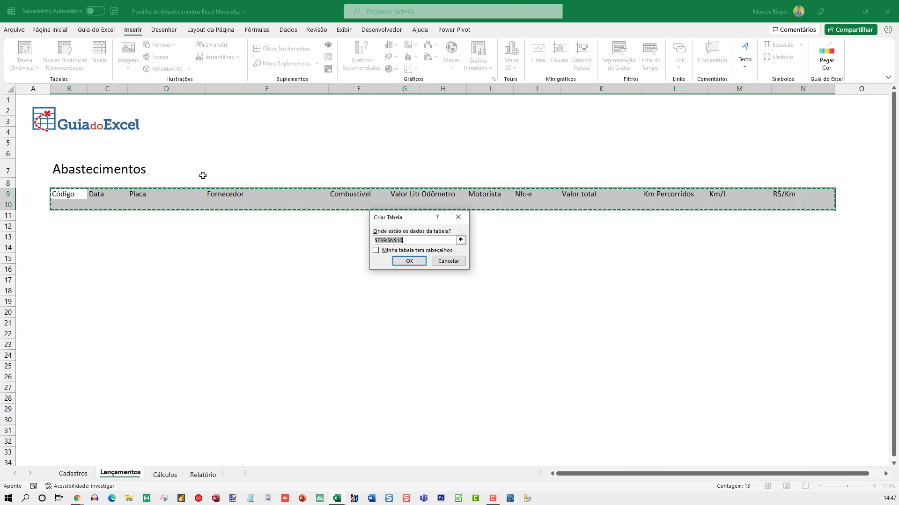
{"action": "left_click", "coordinate": [375, 252]}
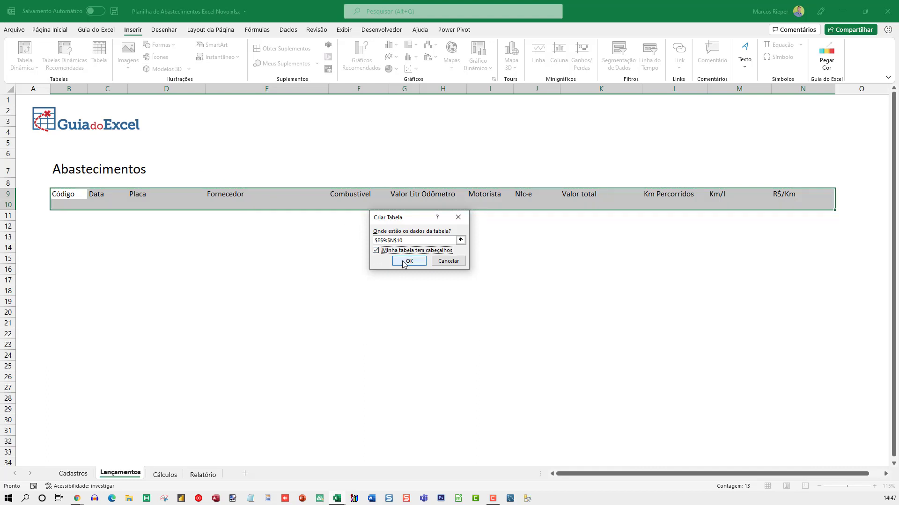
{"action": "left_click", "coordinate": [403, 262]}
{"action": "left_click", "coordinate": [311, 206]}
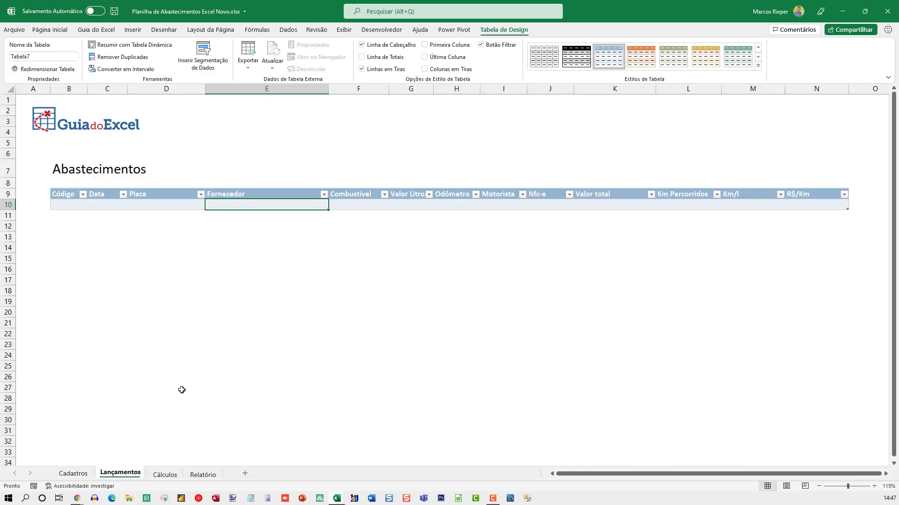
Name the new table on the Lançamentos sheet tAbastecimentos
{"action": "left_click", "coordinate": [73, 474]}
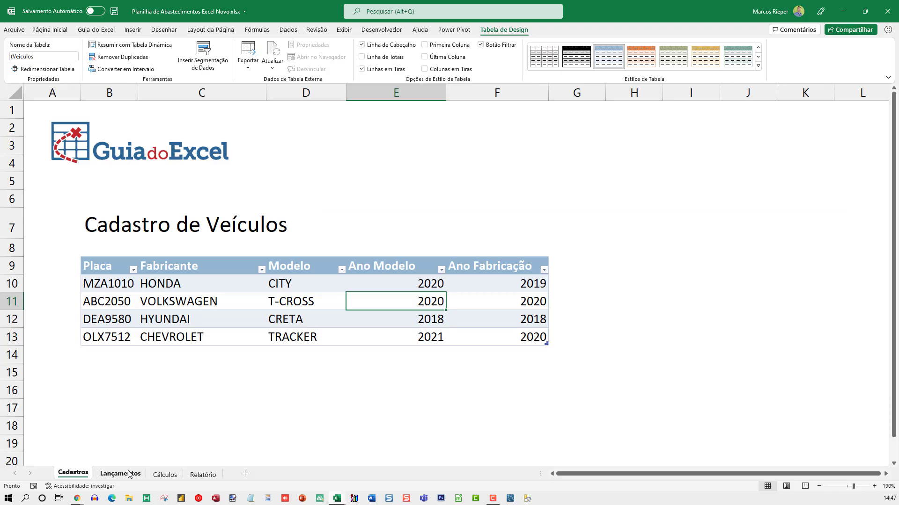
{"action": "left_click", "coordinate": [120, 473]}
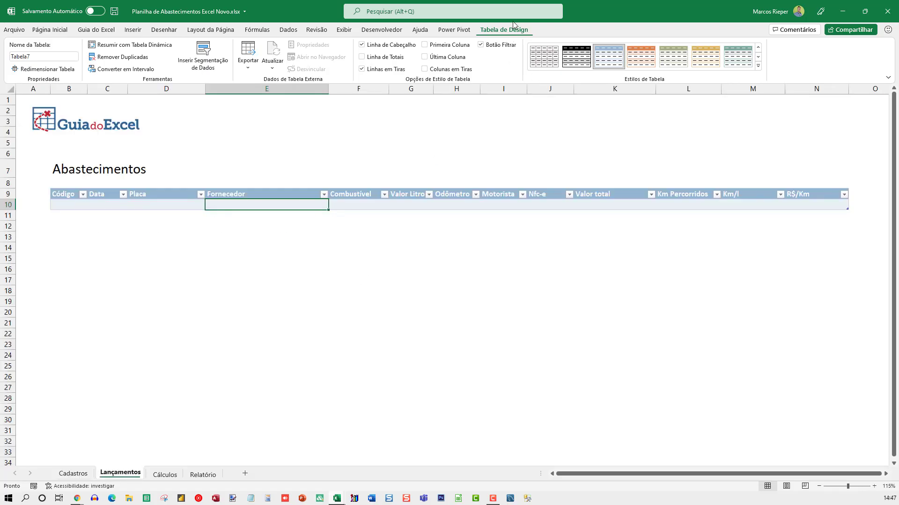
{"action": "left_click", "coordinate": [38, 57]}
{"action": "type", "text": "tAbastecimentos"}
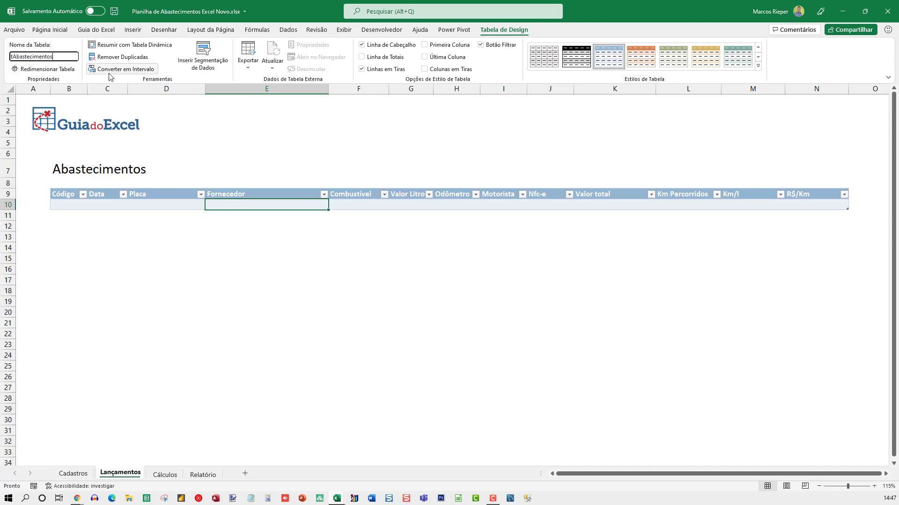
{"action": "key", "text": "Return"}
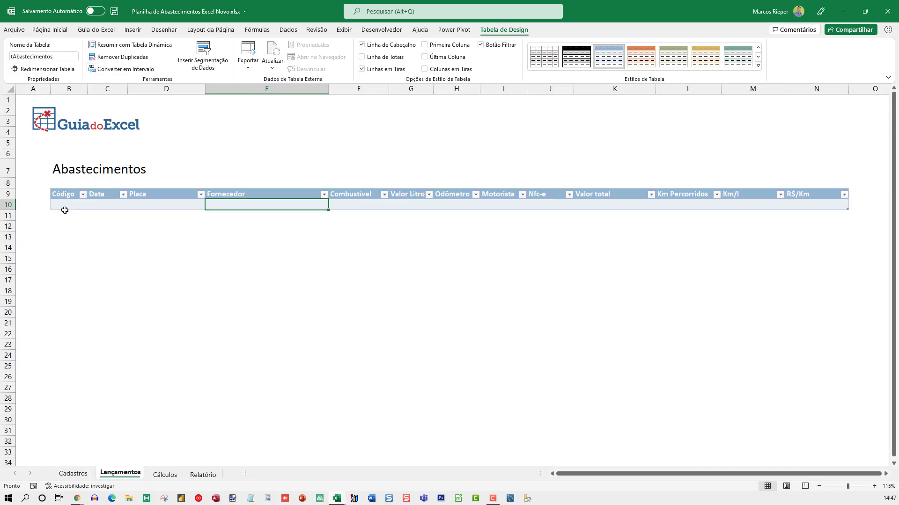
Enter the formula =LIN()-9 in cell B10 to number the Código column by row
{"action": "key", "text": "ctrl+shift+8"}
{"action": "left_click", "coordinate": [64, 205]}
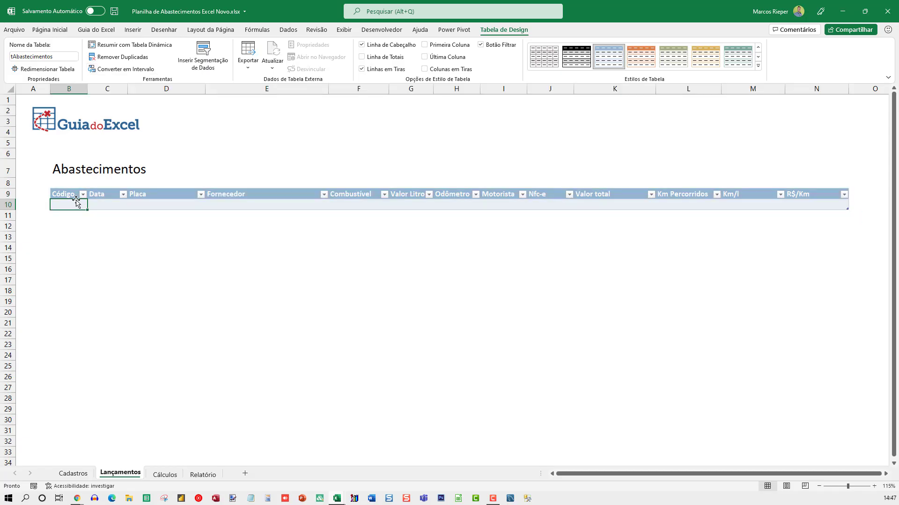
{"action": "scroll", "coordinate": [186, 256], "scroll_direction": "up", "scroll_amount": 5}
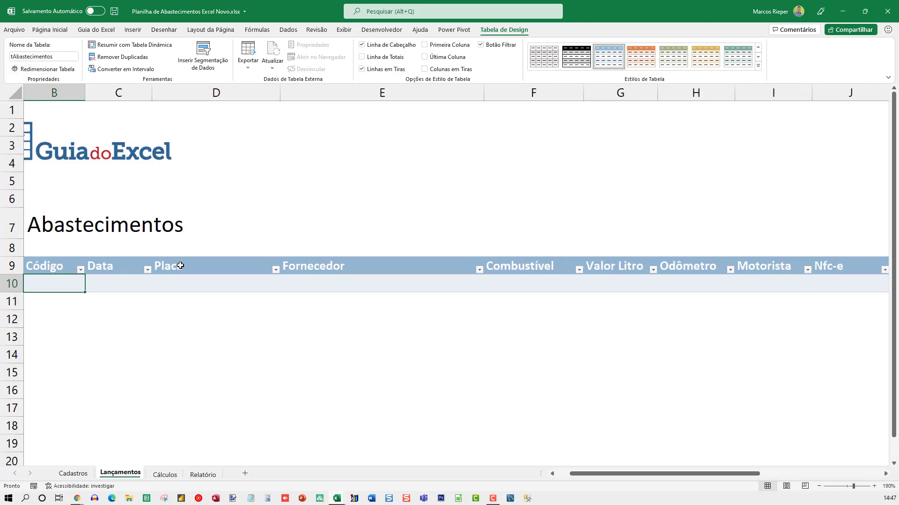
{"action": "key", "text": "Left"}
{"action": "key", "text": "Right"}
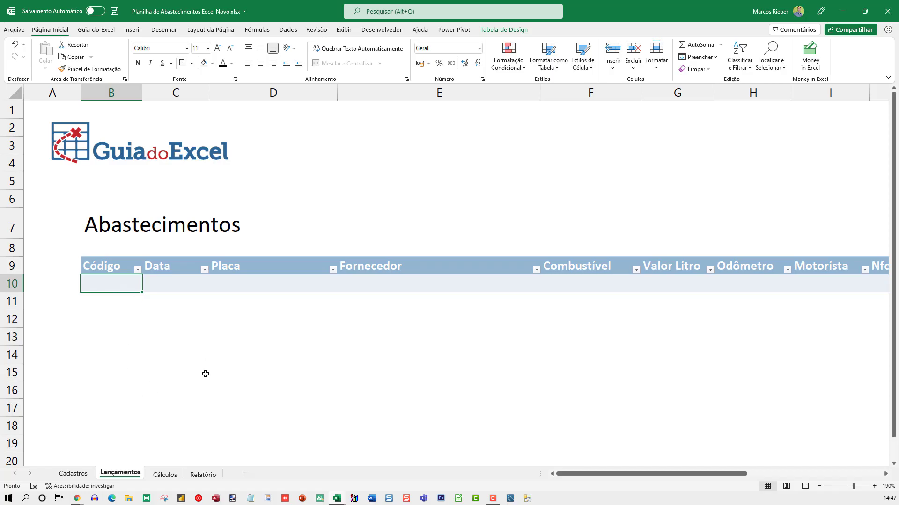
{"action": "type", "text": "=lin"}
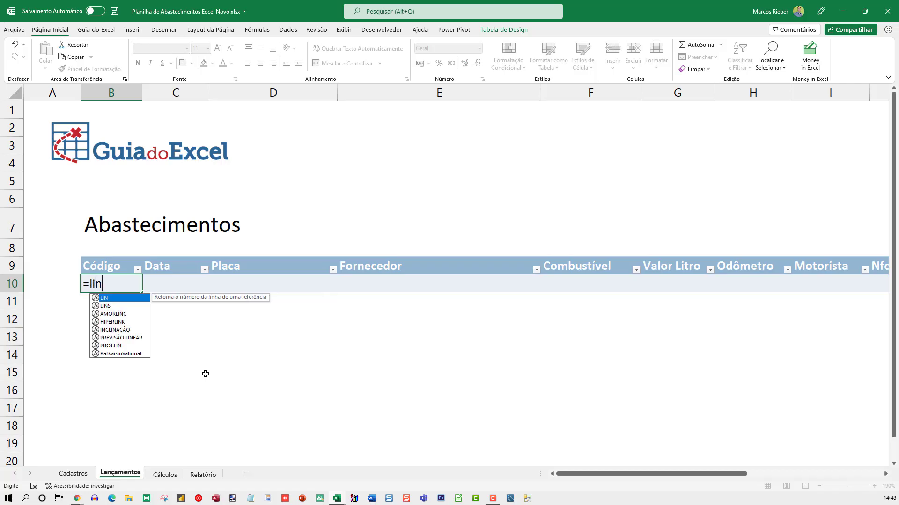
{"action": "type", "text": "()"}
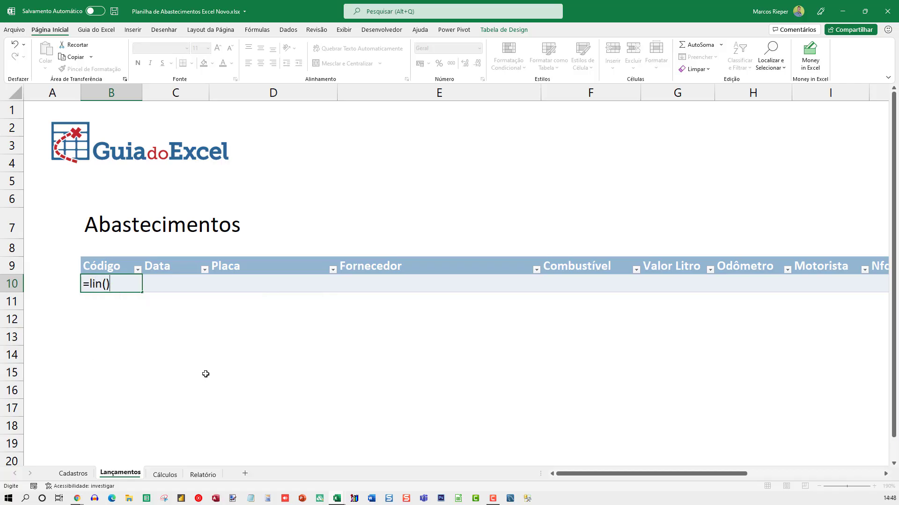
{"action": "key", "text": "Return"}
{"action": "key", "text": "Up"}
{"action": "key", "text": "F2"}
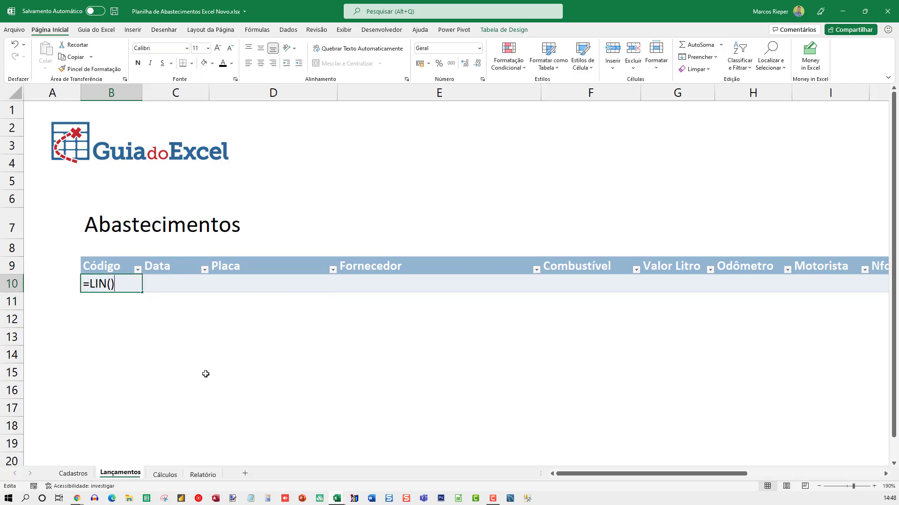
{"action": "type", "text": "-9"}
{"action": "key", "text": "Return"}
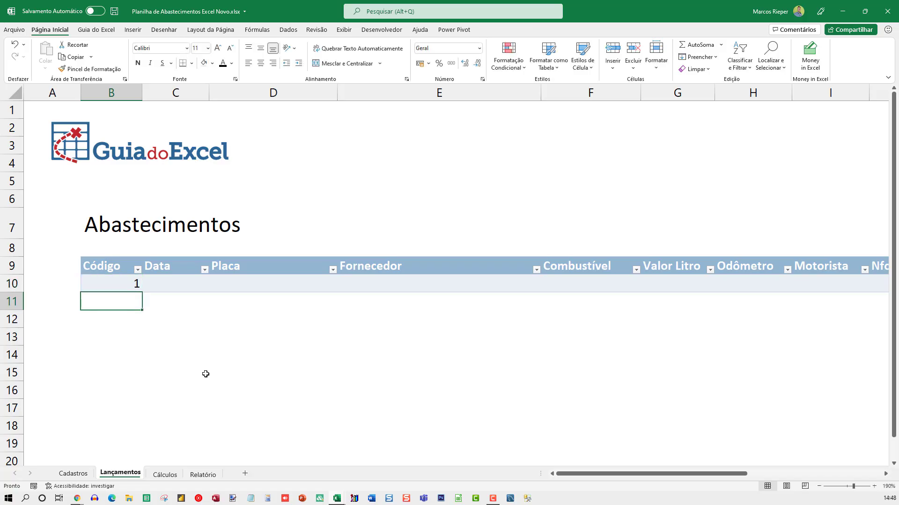
Enter the date 10/1 in cell C11, directly below the table's first row
{"action": "key", "text": "Tab"}
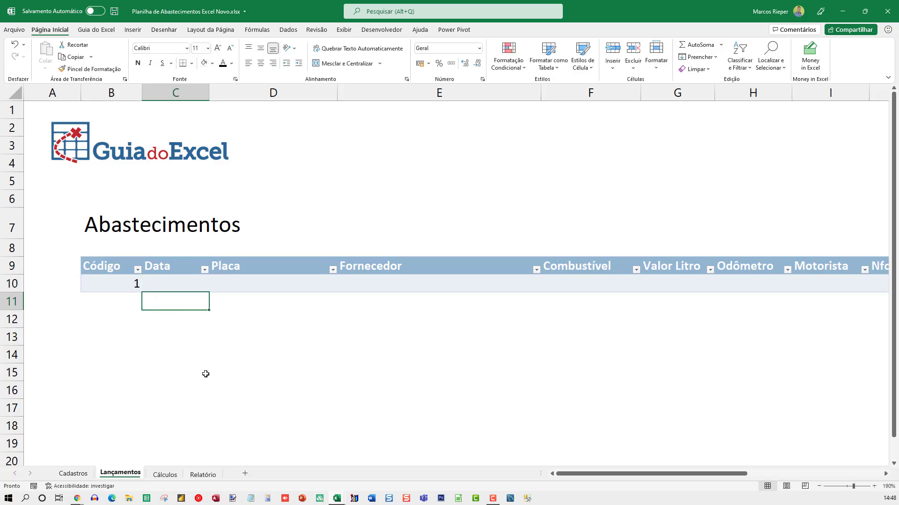
{"action": "type", "text": "10/1"}
{"action": "key", "text": "ctrl+Return"}
{"action": "key", "text": "Down"}
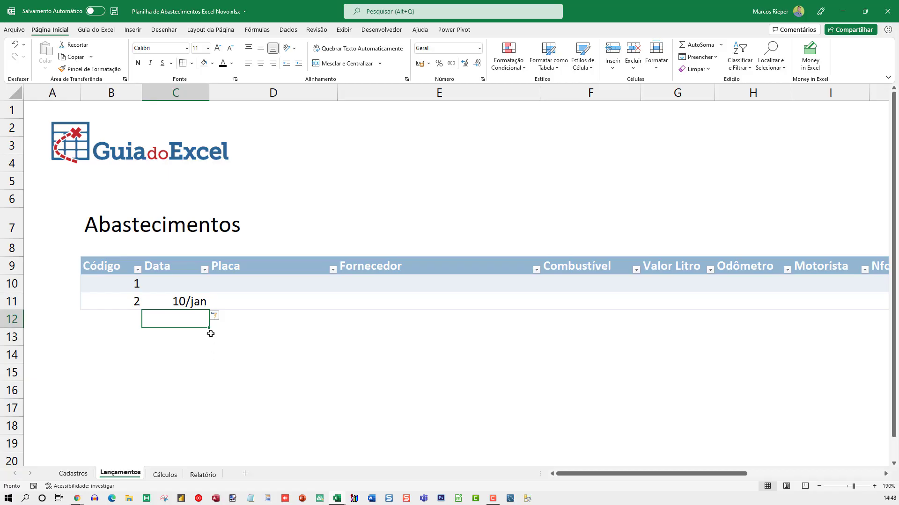
Set the Data values in cells C10 and C11 to 4/1
{"action": "key", "text": "Up"}
{"action": "key", "text": "Up"}
{"action": "type", "text": "4/1"}
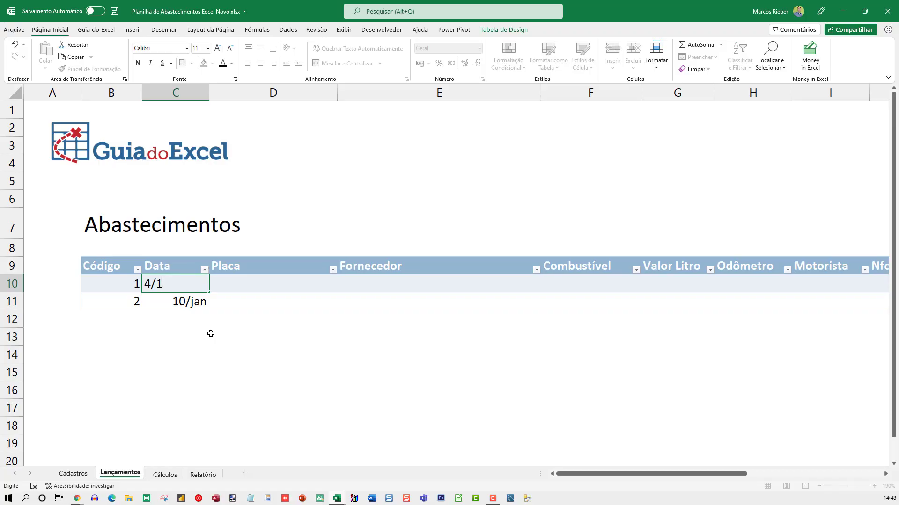
{"action": "key", "text": "Return"}
{"action": "type", "text": "4/1"}
{"action": "key", "text": "Tab"}
{"action": "key", "text": "Up"}
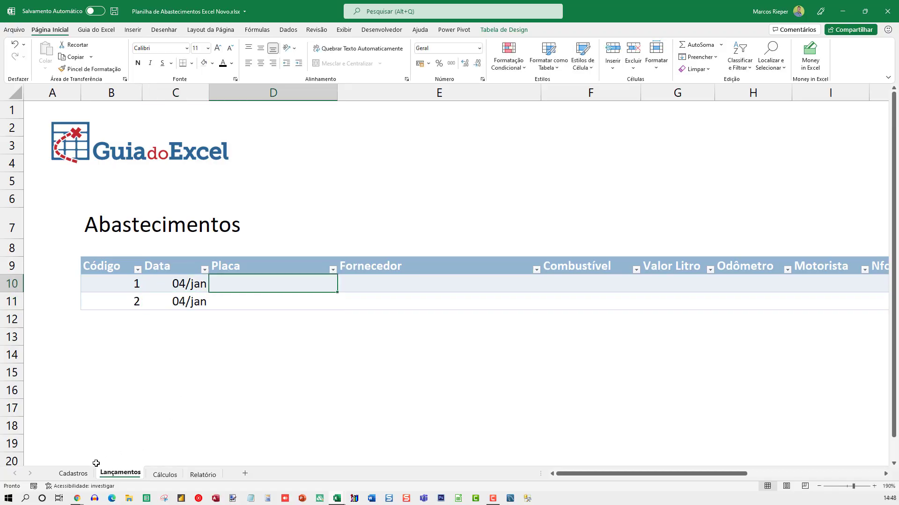
Define the workbook-scope name Placas referring to the vehicle table's plate column, =tVeiculos[Placa], on the Cadastros sheet
{"action": "left_click", "coordinate": [74, 473]}
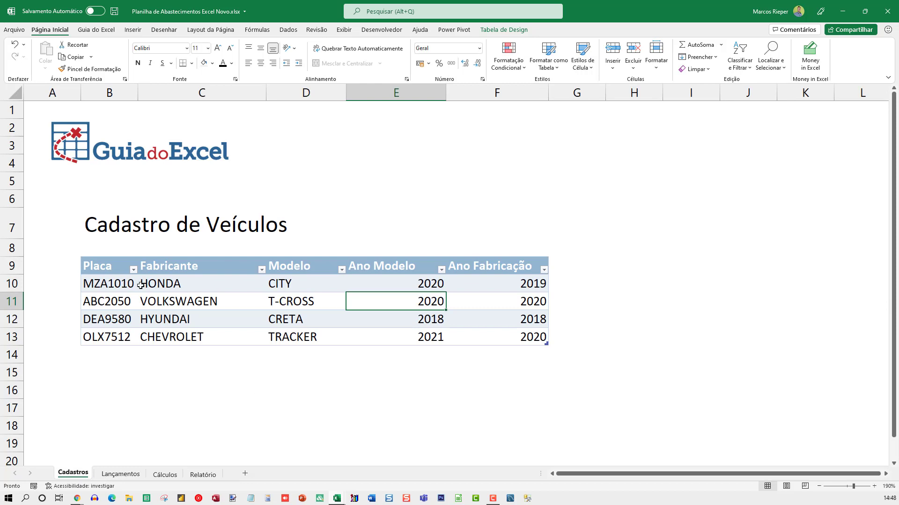
{"action": "left_click", "coordinate": [122, 475]}
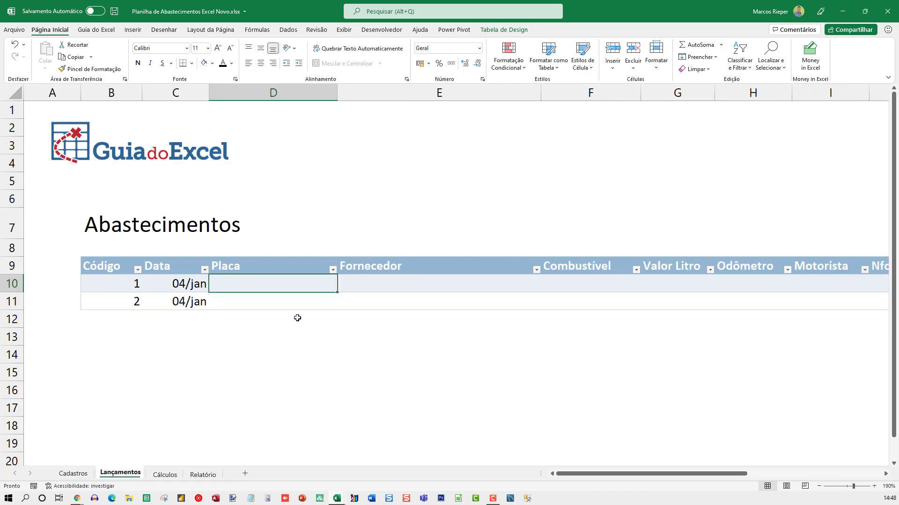
{"action": "left_click", "coordinate": [258, 31]}
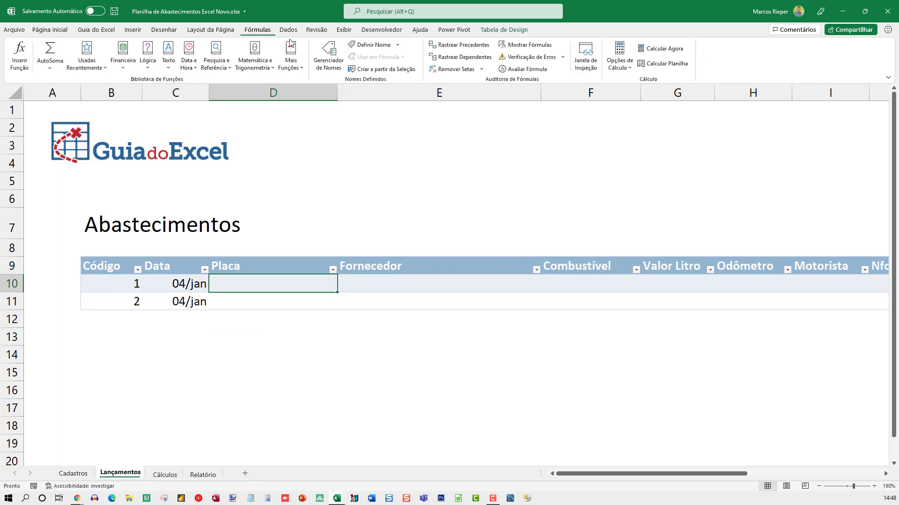
{"action": "left_click", "coordinate": [335, 53]}
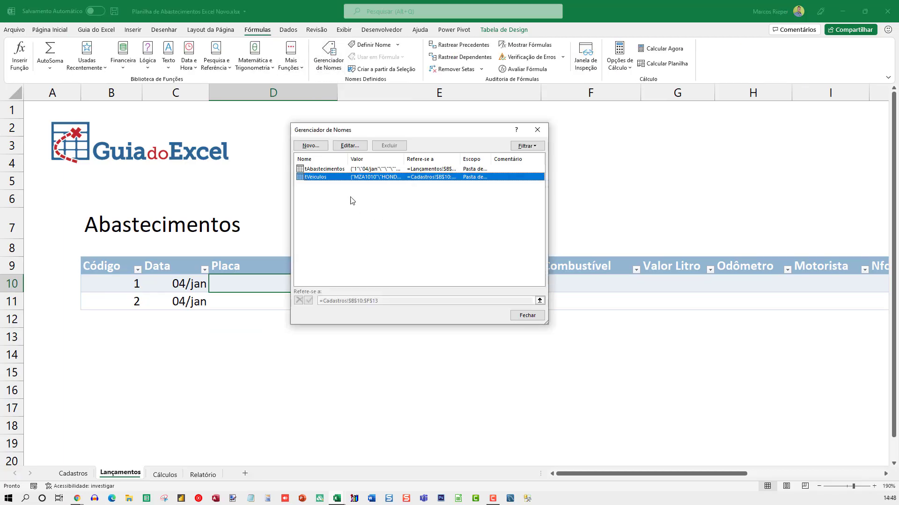
{"action": "left_click", "coordinate": [311, 146]}
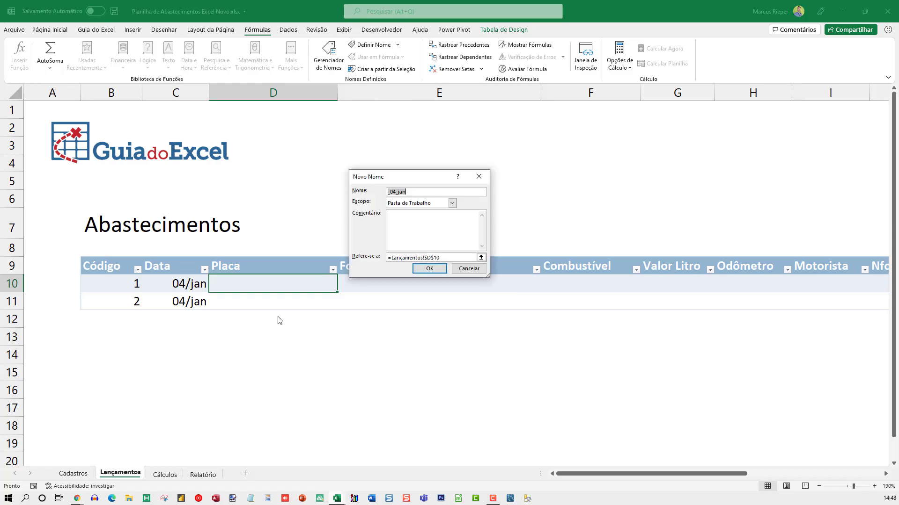
{"action": "type", "text": "Placas"}
{"action": "left_click", "coordinate": [438, 258]}
{"action": "left_click", "coordinate": [75, 474]}
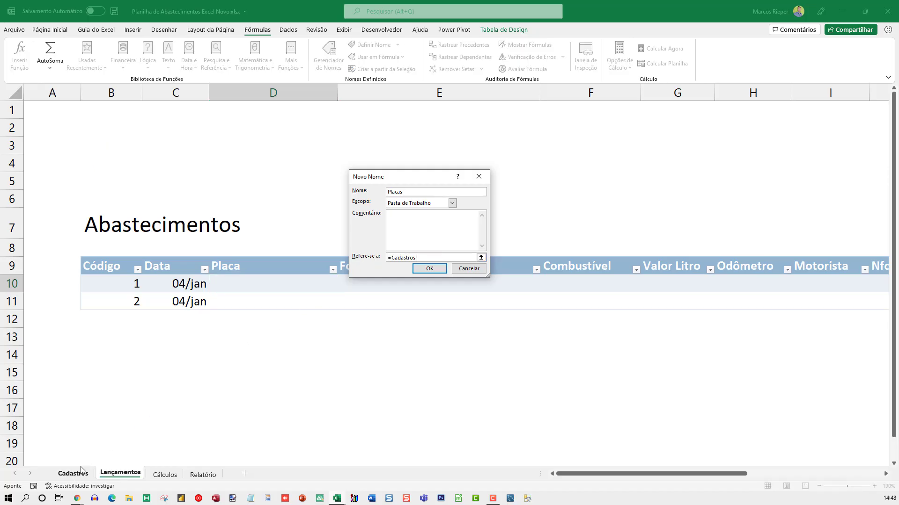
{"action": "left_click_drag", "start_coordinate": [112, 289], "coordinate": [108, 338]}
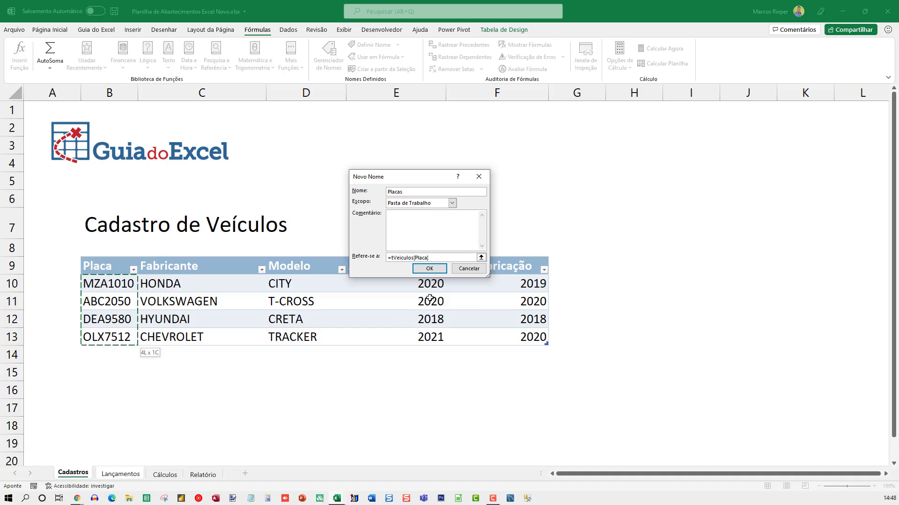
{"action": "left_click", "coordinate": [430, 269]}
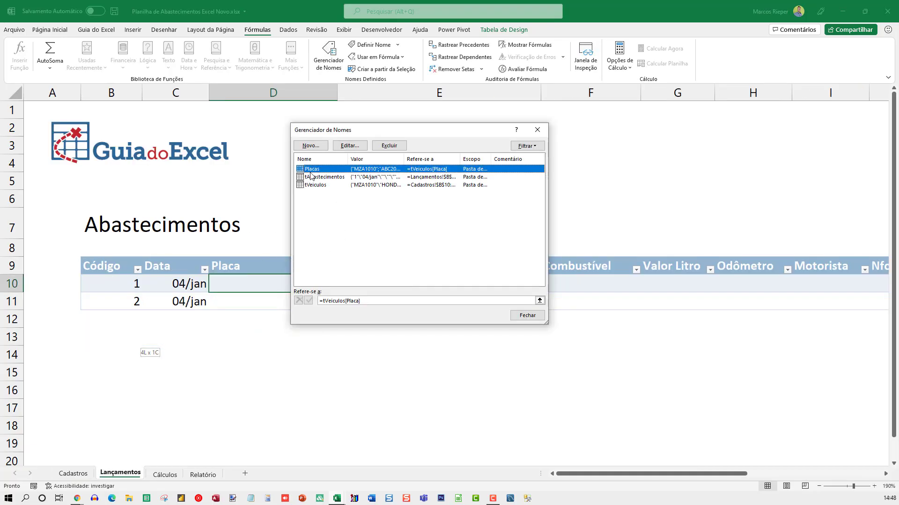
{"action": "left_click", "coordinate": [528, 316]}
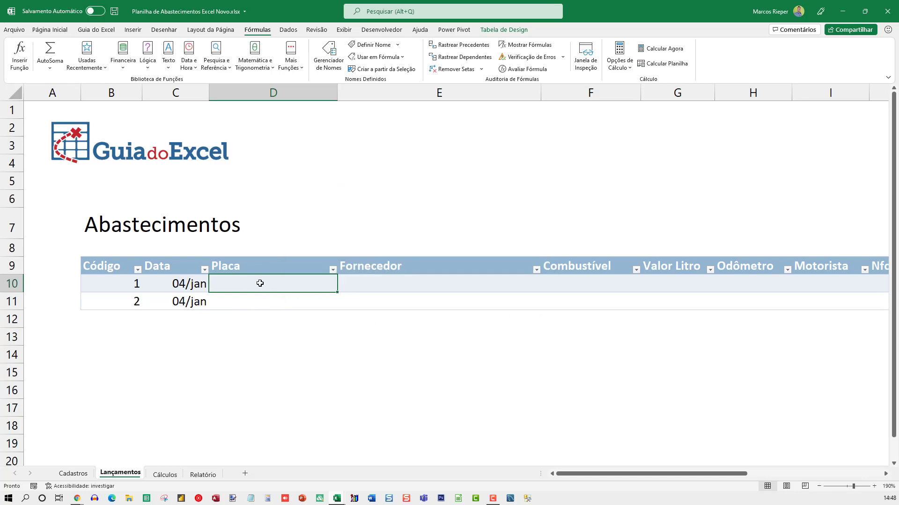
Apply list data validation with the source =Placas to the Placa cells D10:D11
{"action": "left_click_drag", "start_coordinate": [260, 283], "coordinate": [259, 295]}
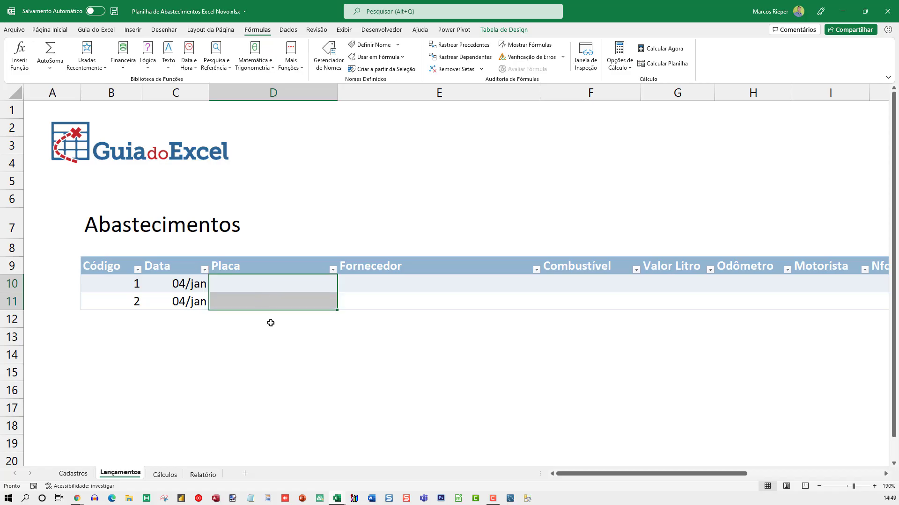
{"action": "left_click", "coordinate": [294, 30]}
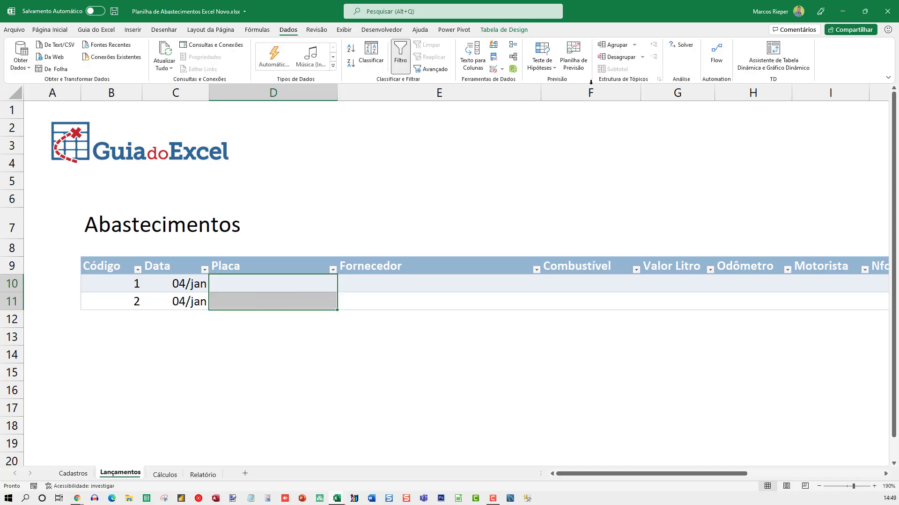
{"action": "left_click", "coordinate": [493, 70]}
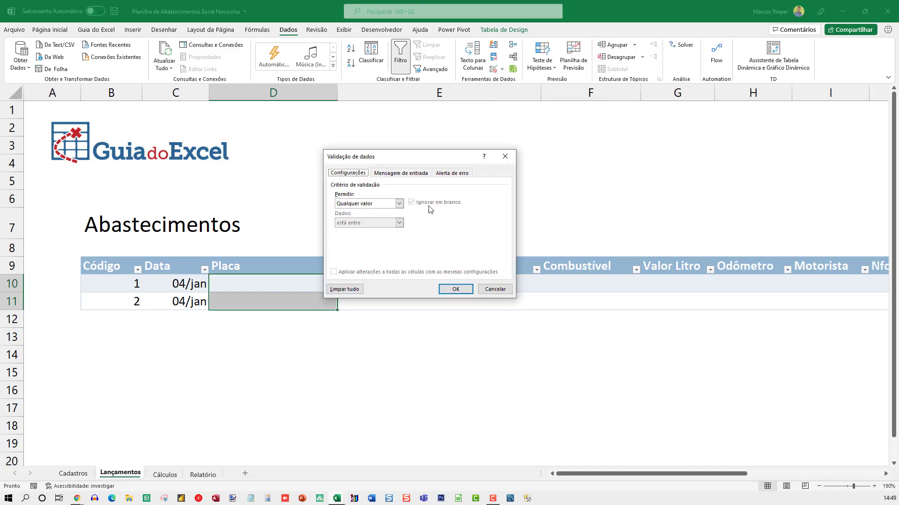
{"action": "left_click", "coordinate": [361, 206]}
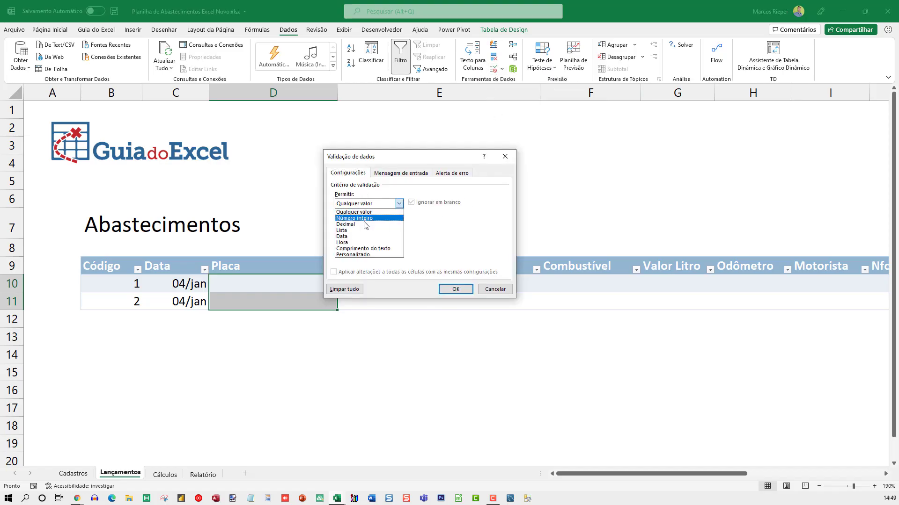
{"action": "left_click", "coordinate": [356, 231]}
{"action": "left_click", "coordinate": [420, 241]}
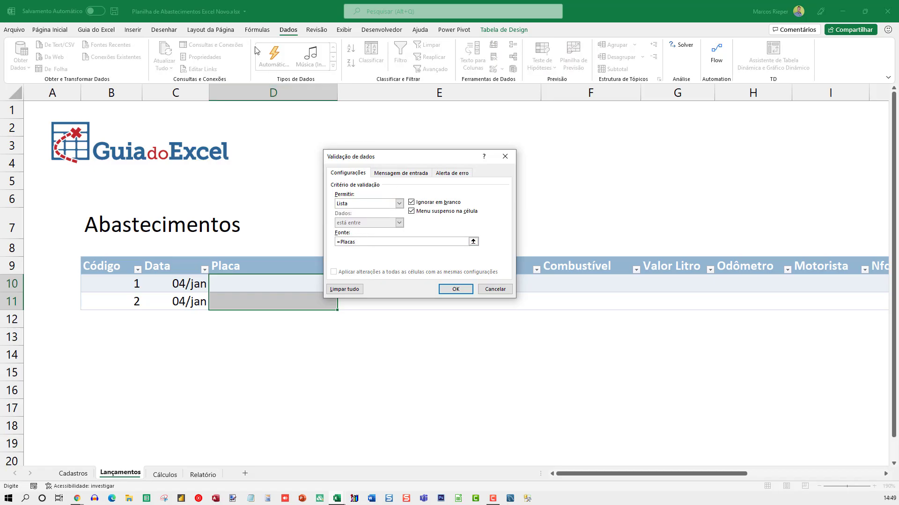
{"action": "left_click", "coordinate": [447, 289]}
{"action": "left_click", "coordinate": [315, 283]}
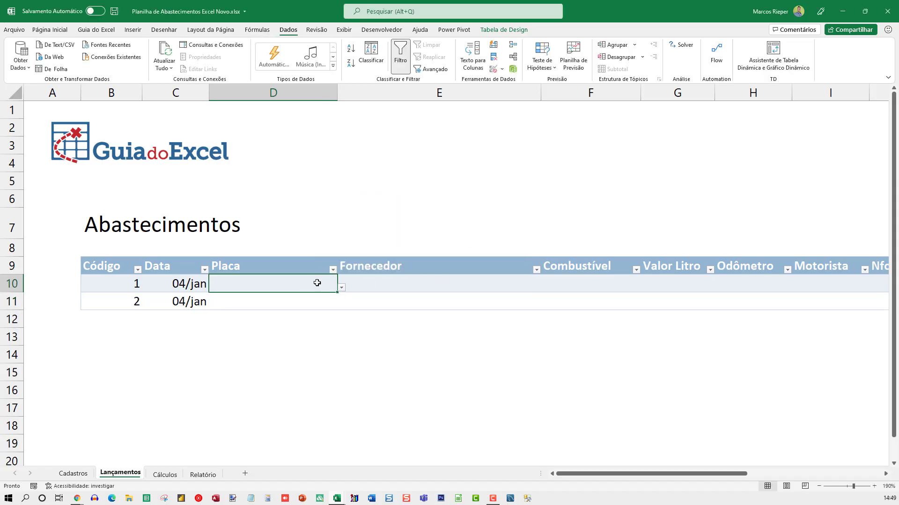
Add the test plate asdf below the vehicle table's last row on Cadastros and check the plate drop-down in Lançamentos cell D10 for it
{"action": "left_click", "coordinate": [341, 289]}
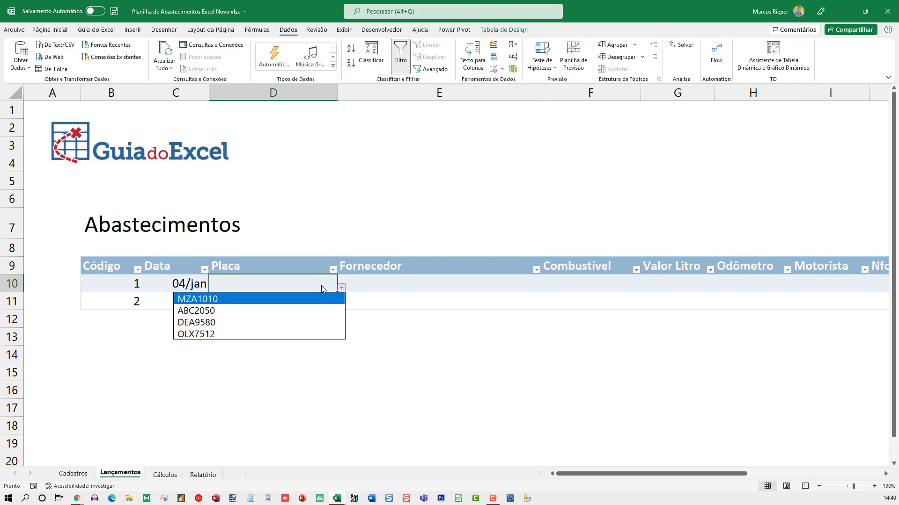
{"action": "left_click", "coordinate": [276, 279]}
{"action": "left_click", "coordinate": [76, 476]}
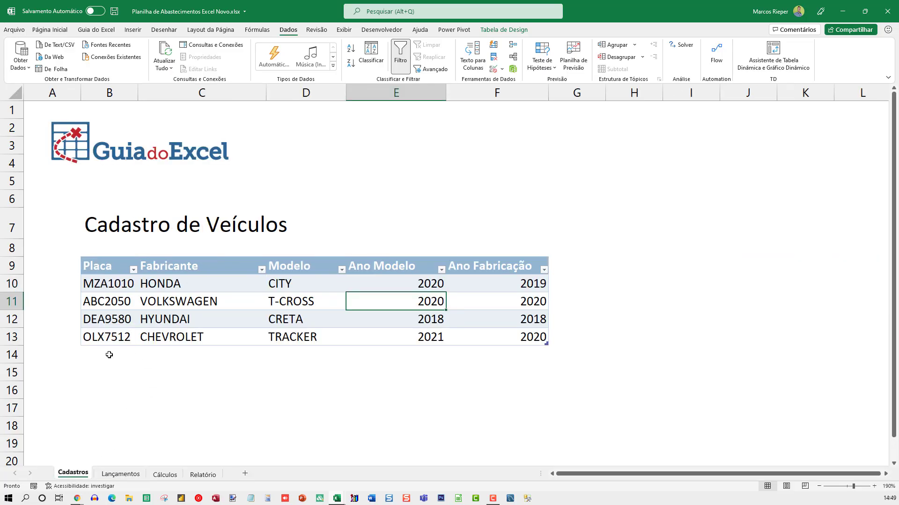
{"action": "left_click", "coordinate": [108, 355]}
{"action": "type", "text": "asdf"}
{"action": "key", "text": "Tab"}
{"action": "left_click", "coordinate": [133, 477]}
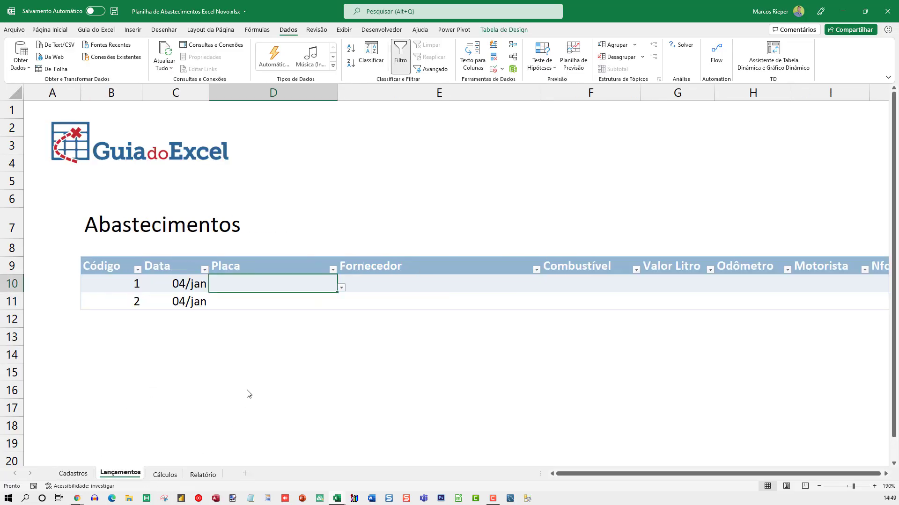
{"action": "left_click", "coordinate": [344, 288]}
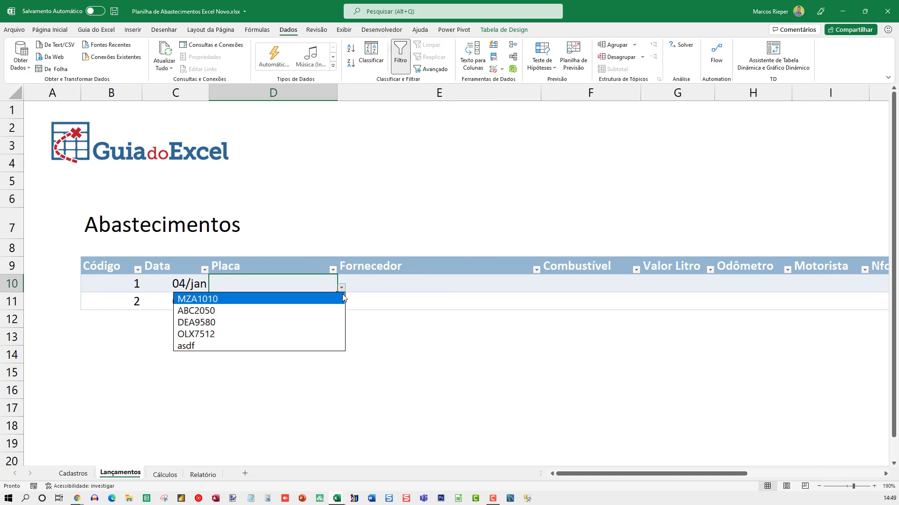
{"action": "key", "text": "Escape"}
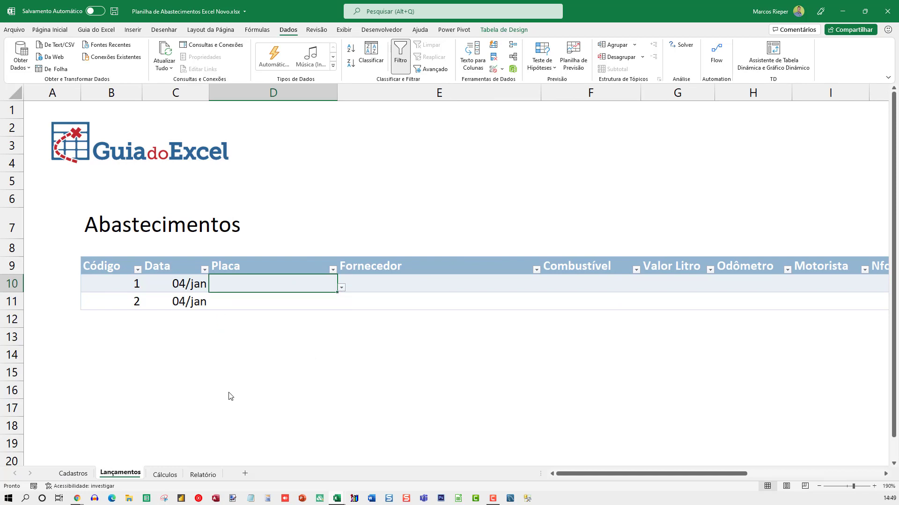
Delete the asdf test row from the vehicle table on the Cadastros sheet
{"action": "left_click", "coordinate": [73, 474]}
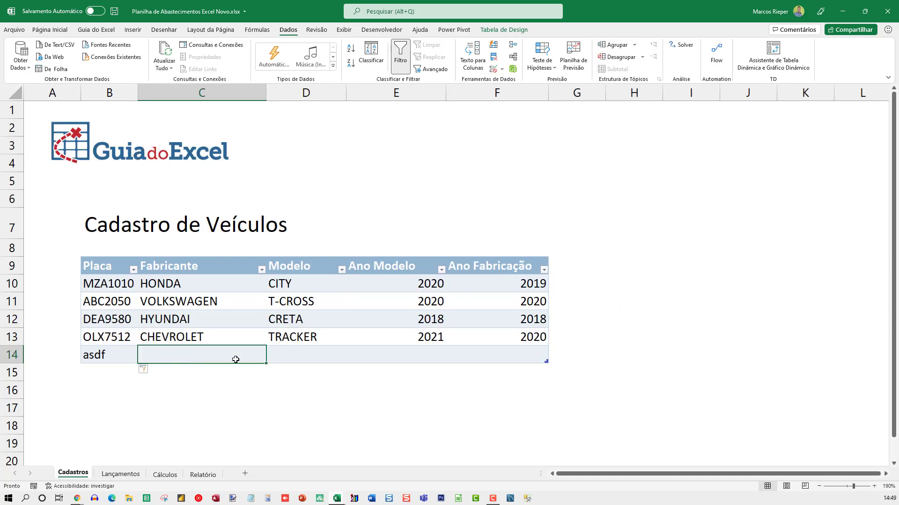
{"action": "key", "text": "shift+space"}
{"action": "key", "text": "ctrl+minus"}
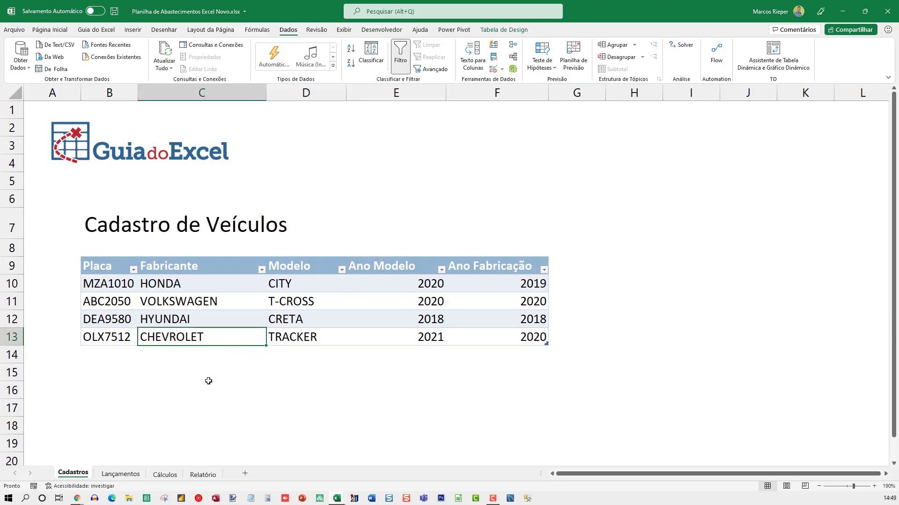
{"action": "left_click", "coordinate": [208, 381]}
Choose the plate MZA1010 from the drop-down list in cell D10 of the Lançamentos sheet
{"action": "left_click", "coordinate": [120, 474]}
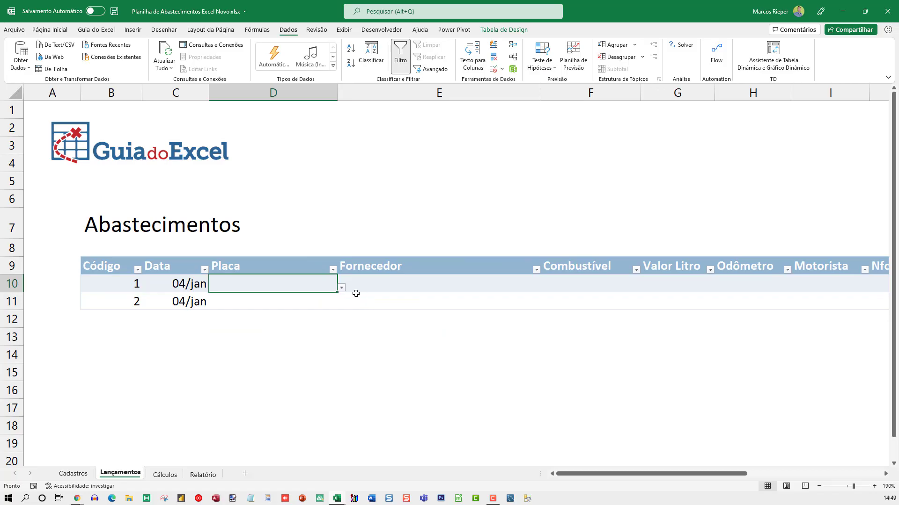
{"action": "left_click", "coordinate": [341, 288]}
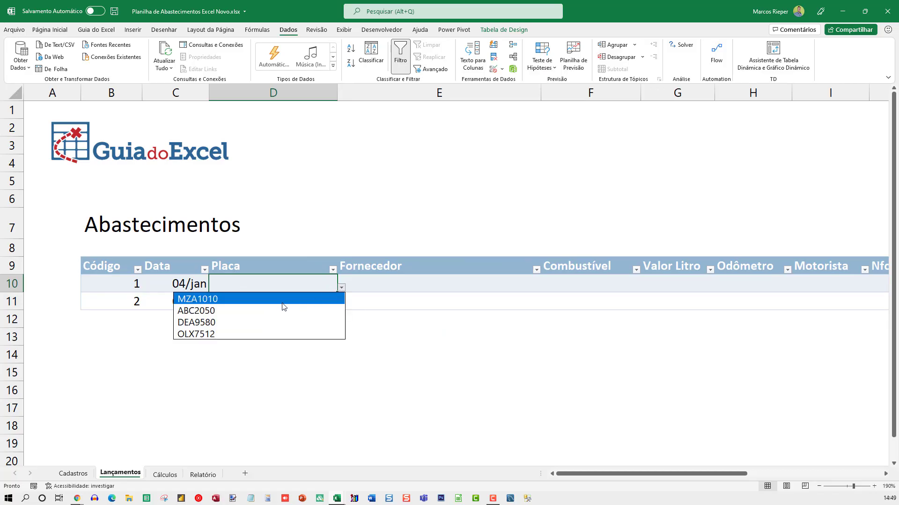
{"action": "left_click", "coordinate": [280, 299]}
Enter POSTO ARENA as the Fornecedor in cell E10
{"action": "left_click", "coordinate": [463, 282]}
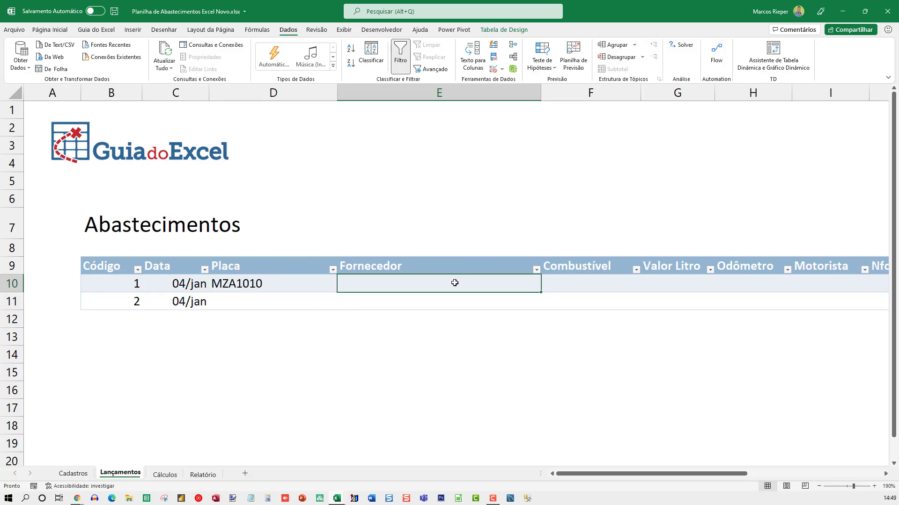
{"action": "type", "text": "pos"}
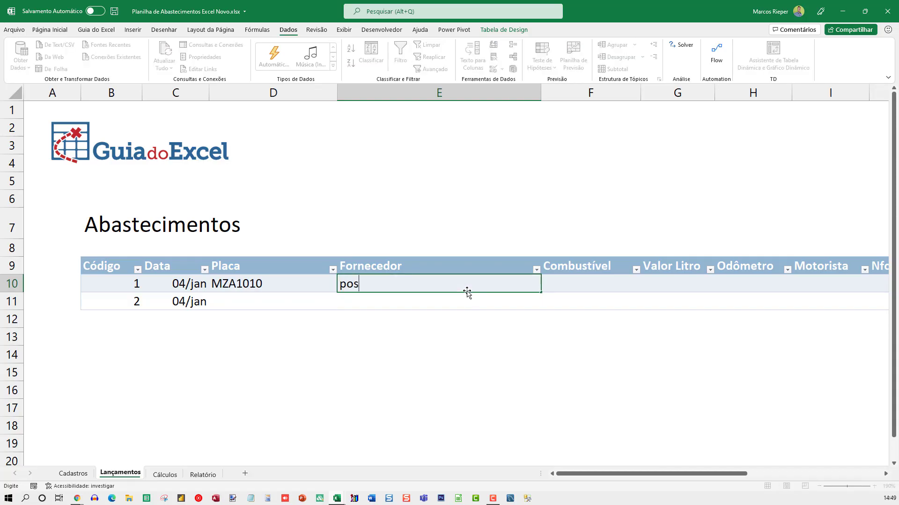
{"action": "key", "text": "BackSpace"}
{"action": "key", "text": "BackSpace"}
{"action": "key", "text": "BackSpace"}
{"action": "type", "text": "POSTO ARENA"}
{"action": "key", "text": "Tab"}
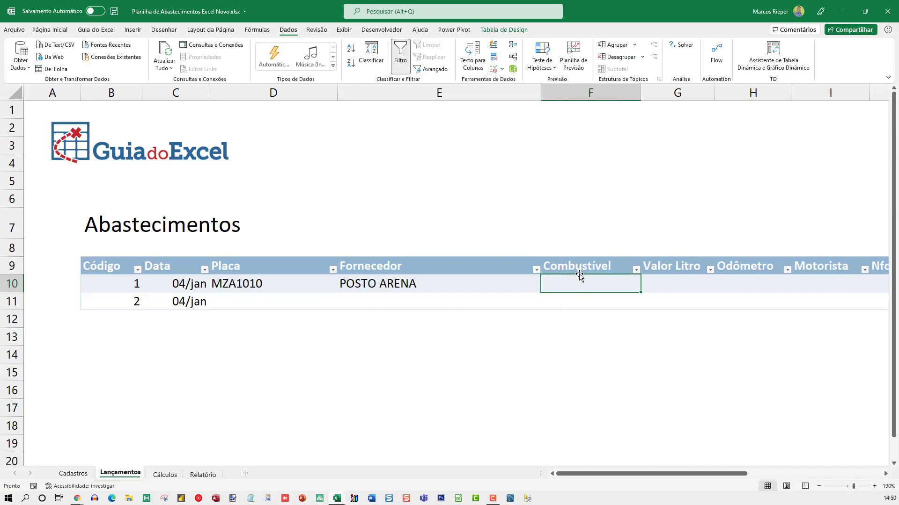
Apply list data validation to the Combustível cells F10:F11 with the source GASOLINA;ÁLCOOL;DIESEL;GÁS NATURAL
{"action": "left_click_drag", "start_coordinate": [585, 282], "coordinate": [585, 296]}
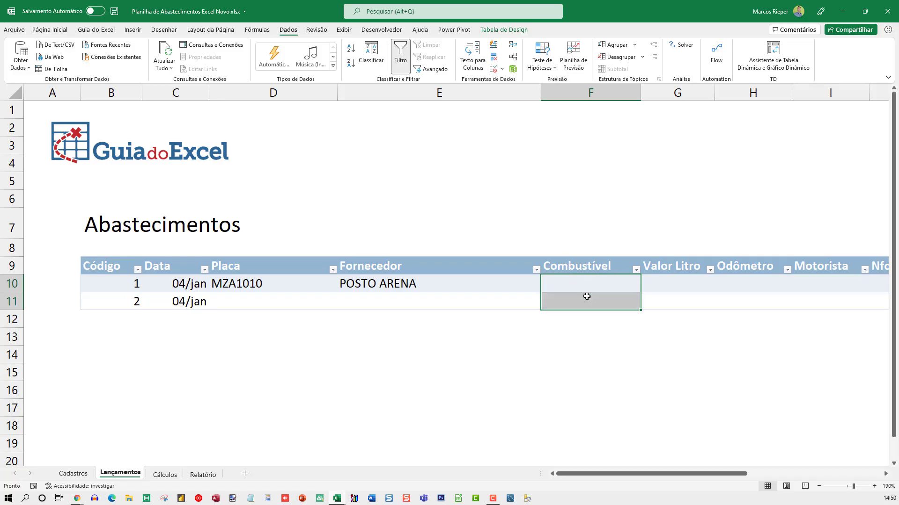
{"action": "left_click", "coordinate": [494, 73]}
{"action": "left_click", "coordinate": [399, 203]}
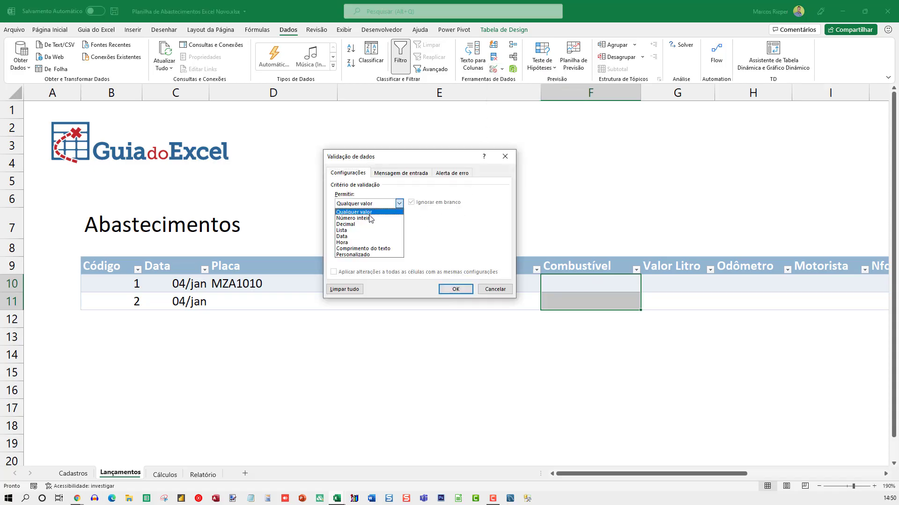
{"action": "left_click", "coordinate": [360, 231]}
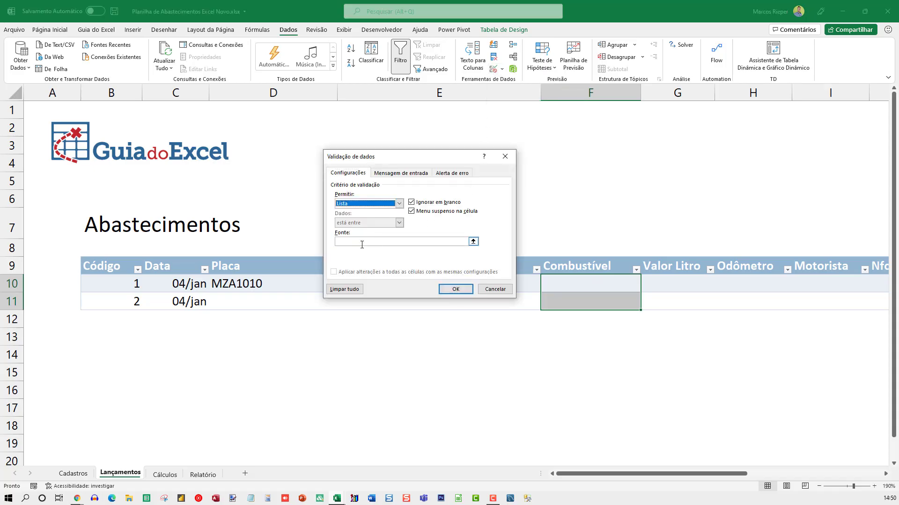
{"action": "left_click", "coordinate": [362, 245]}
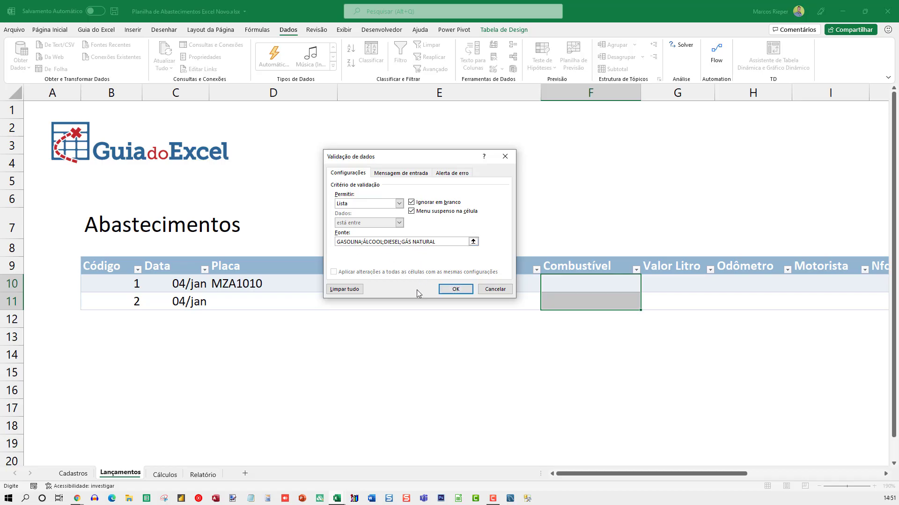
{"action": "left_click", "coordinate": [446, 293]}
Choose GASOLINA from the Combustível drop-down list in cell F10
{"action": "left_click", "coordinate": [582, 286]}
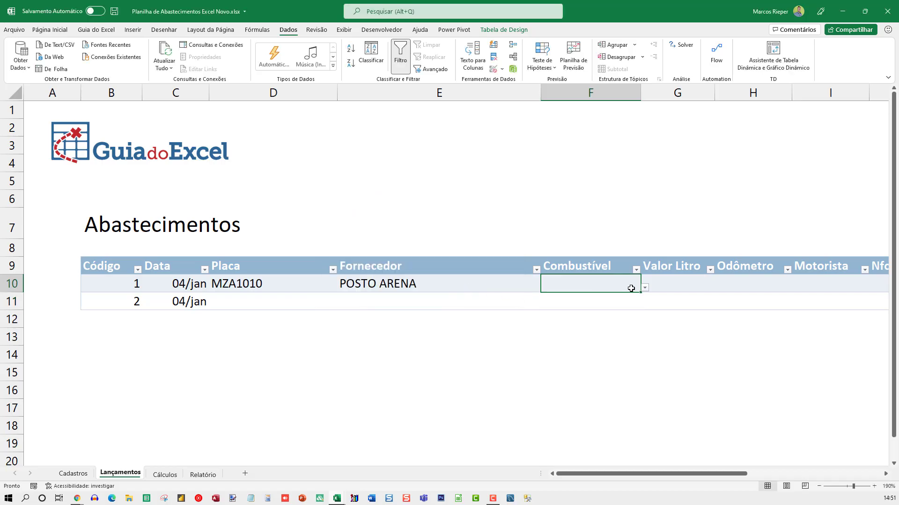
{"action": "left_click", "coordinate": [645, 289]}
{"action": "left_click", "coordinate": [595, 302]}
{"action": "left_click", "coordinate": [610, 297]}
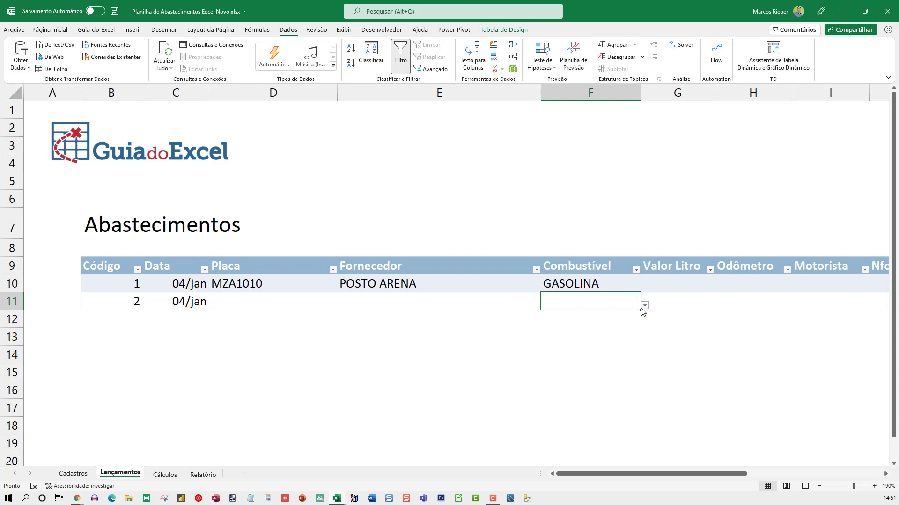
{"action": "key", "text": "Up"}
{"action": "key", "text": "Right"}
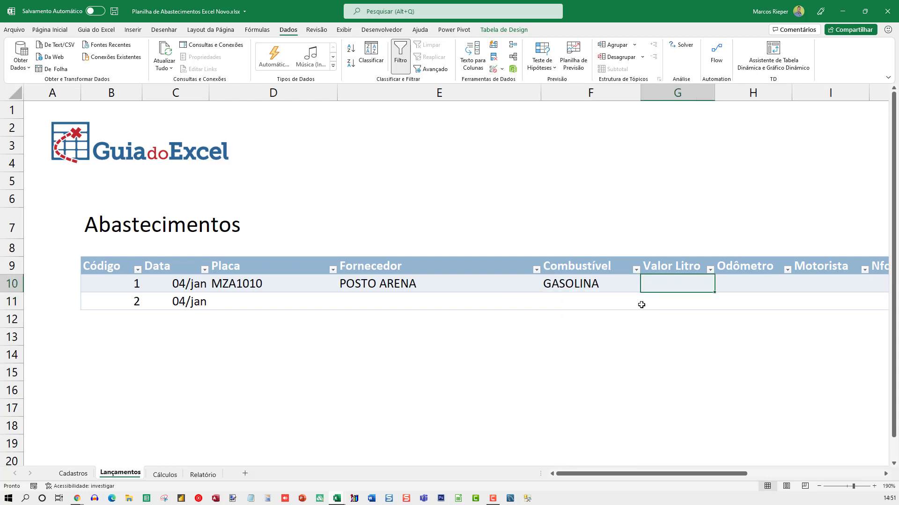
Insert a new column before Valor Litro and name its table header Litros
{"action": "scroll", "coordinate": [580, 296], "scroll_direction": "down", "scroll_amount": 1}
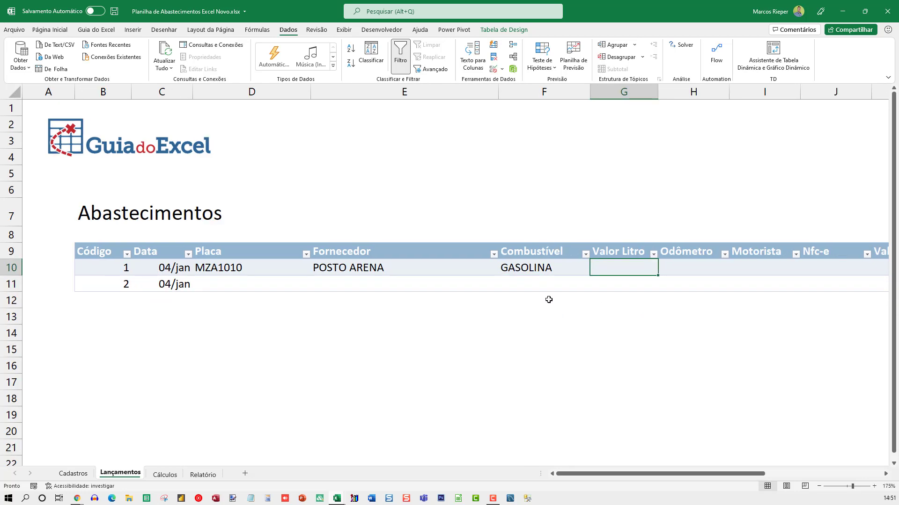
{"action": "scroll", "coordinate": [552, 297], "scroll_direction": "down", "scroll_amount": 1}
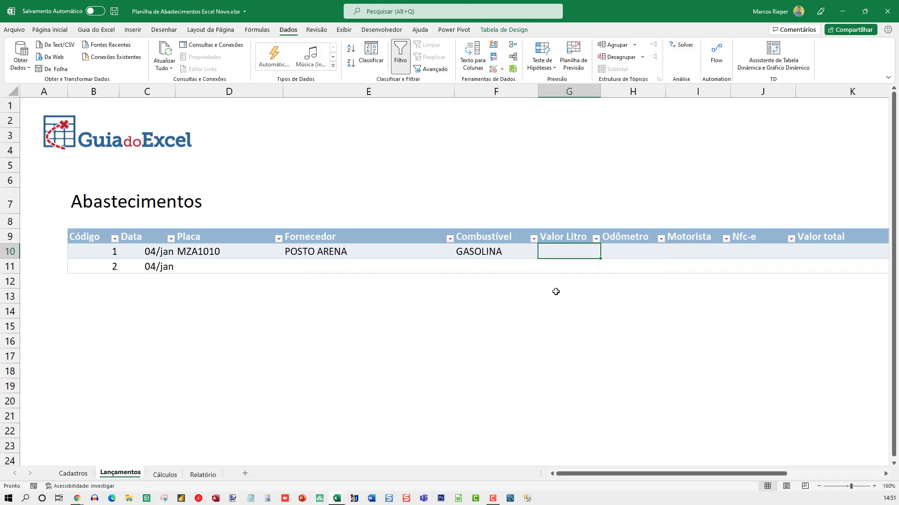
{"action": "left_click", "coordinate": [556, 88]}
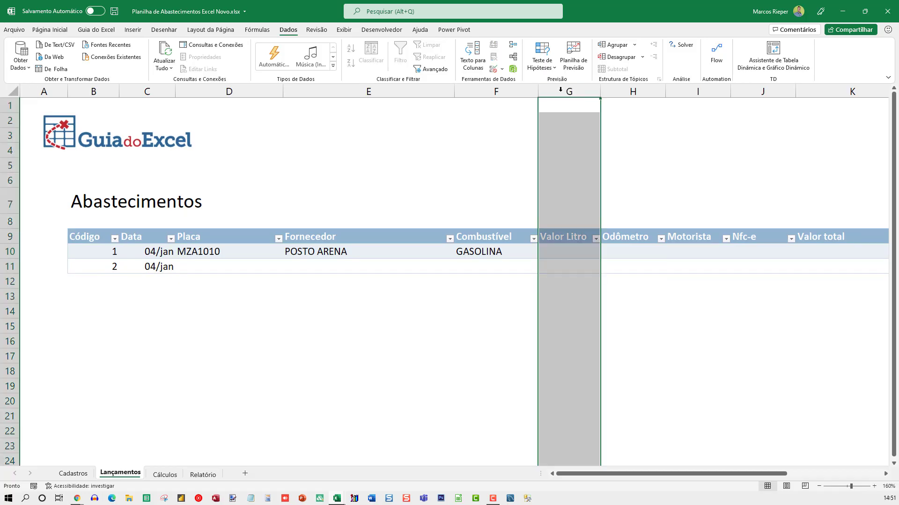
{"action": "key", "text": "ctrl+plus"}
{"action": "left_click", "coordinate": [556, 234]}
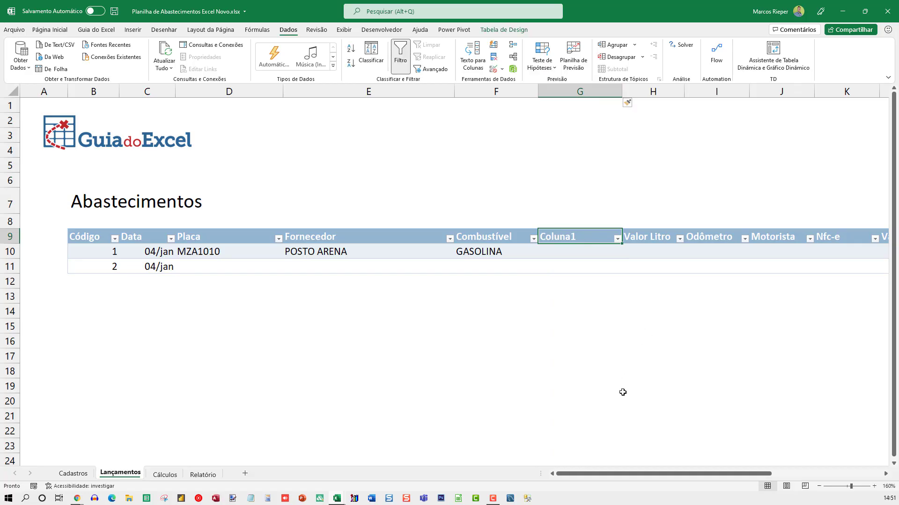
{"action": "key", "text": "F2"}
{"action": "type", "text": "IIT"}
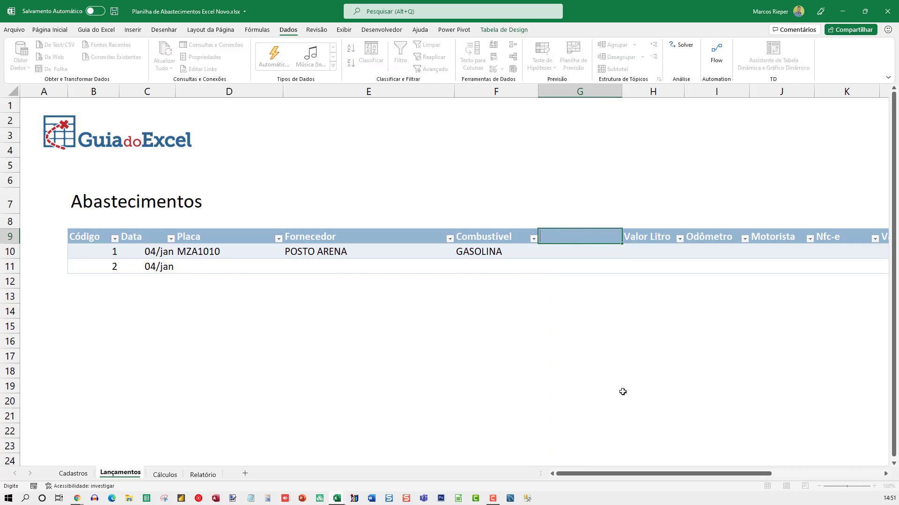
{"action": "type", "text": "itros"}
{"action": "key", "text": "Return"}
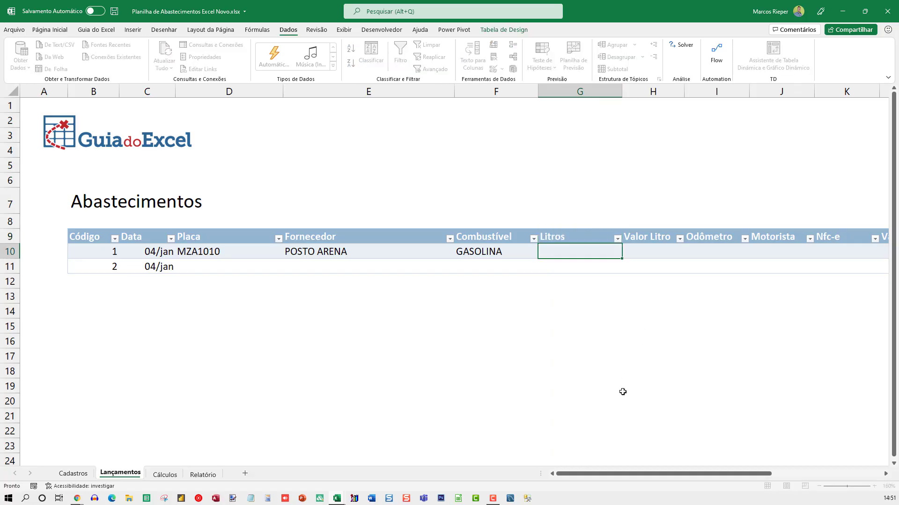
Clear the data validation from the Litros cells G10:G11
{"action": "type", "text": "21"}
{"action": "key", "text": "Escape"}
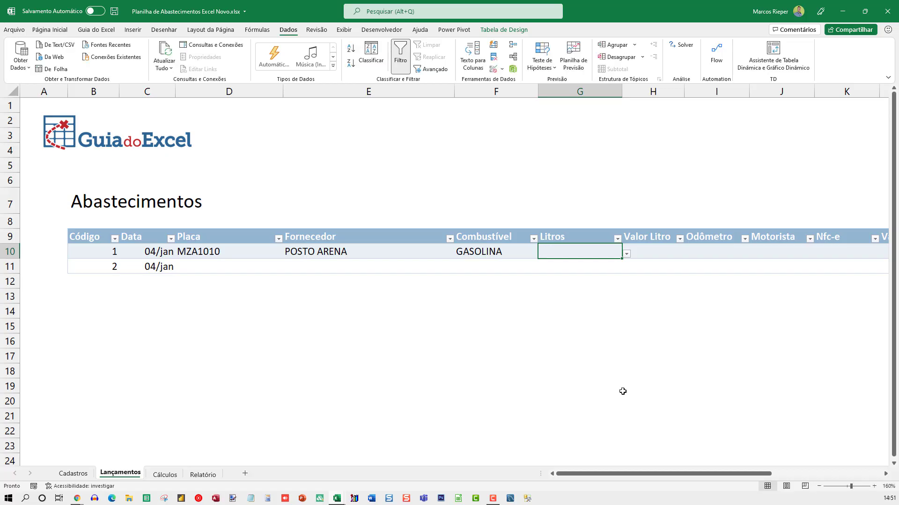
{"action": "left_click", "coordinate": [573, 267], "text": "shift"}
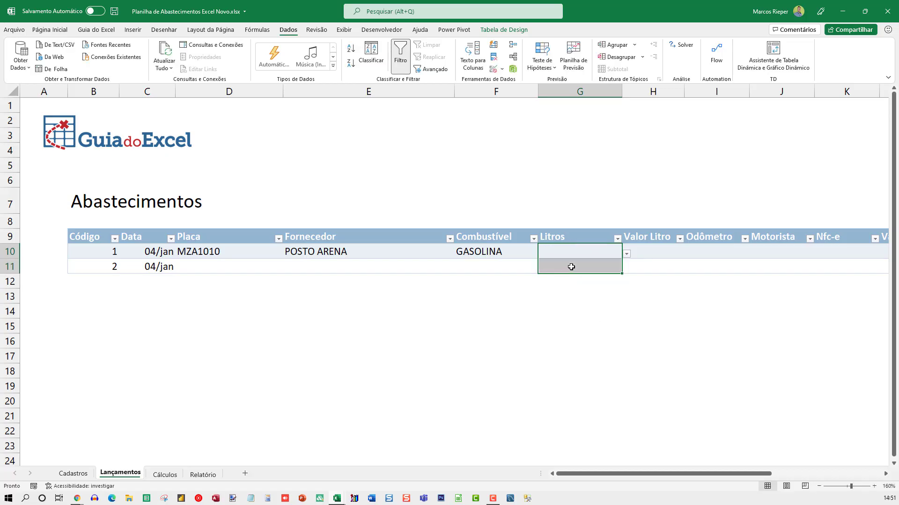
{"action": "left_click", "coordinate": [494, 69]}
{"action": "left_click", "coordinate": [343, 289]}
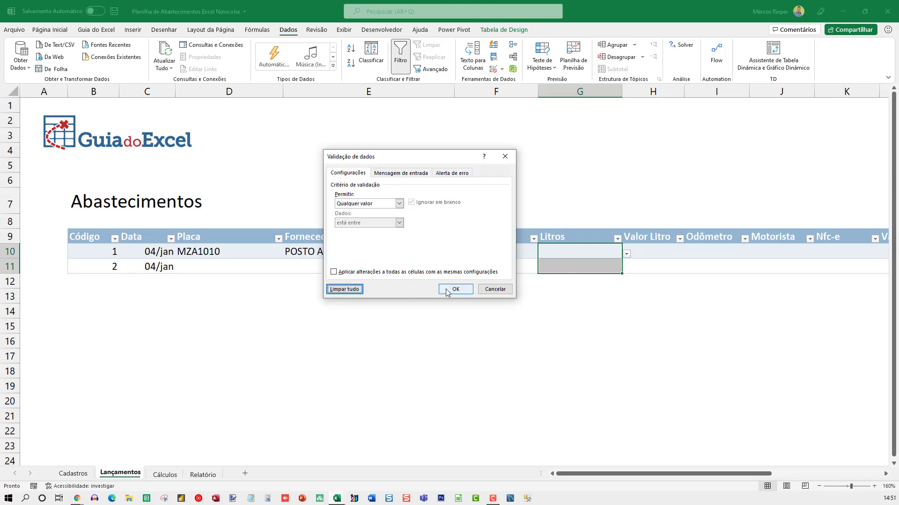
{"action": "left_click", "coordinate": [456, 288]}
Enter 21,20 as the Litros value in cell G10
{"action": "left_click", "coordinate": [579, 250]}
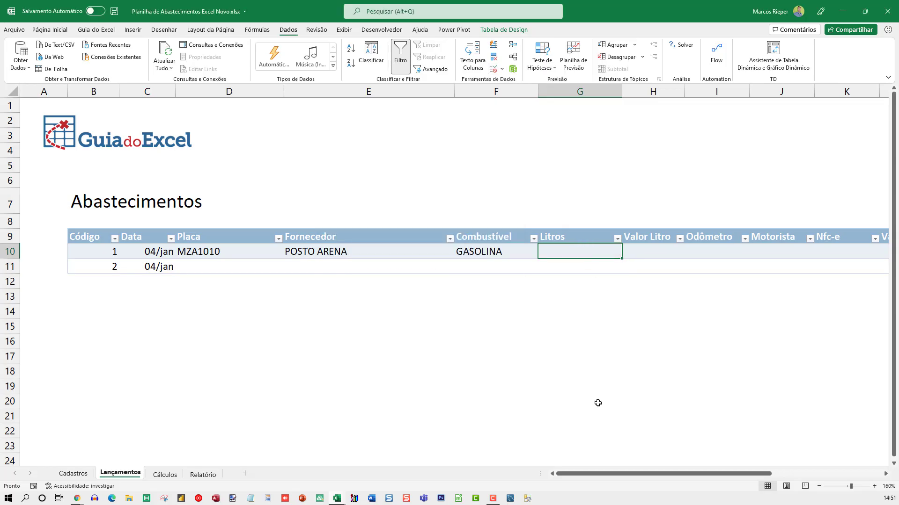
{"action": "type", "text": "21,20"}
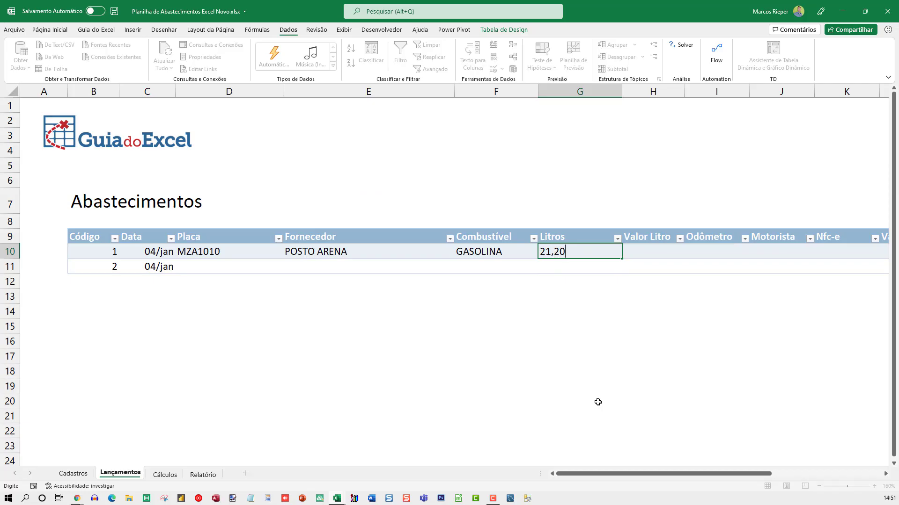
{"action": "key", "text": "Return"}
{"action": "key", "text": "Up"}
{"action": "key", "text": "Right"}
{"action": "key", "text": "Left"}
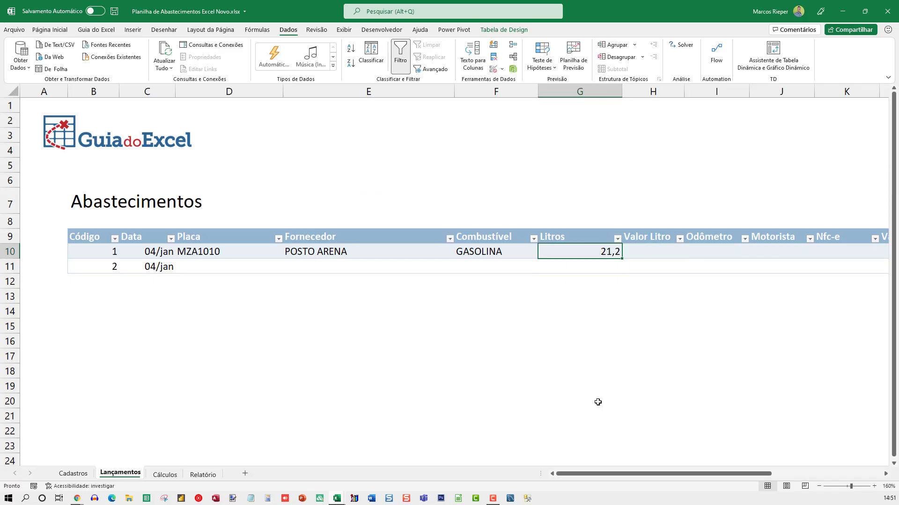
{"action": "key", "text": "shift+Down"}
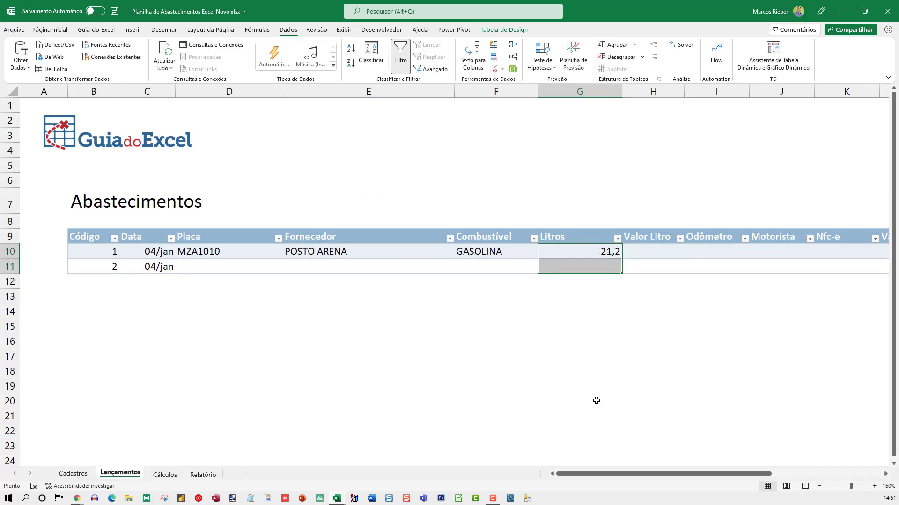
Enter 5,53 as the Valor Litro in cell H10 and 50850 as the Odômetro reading in cell I10
{"action": "left_click", "coordinate": [637, 255]}
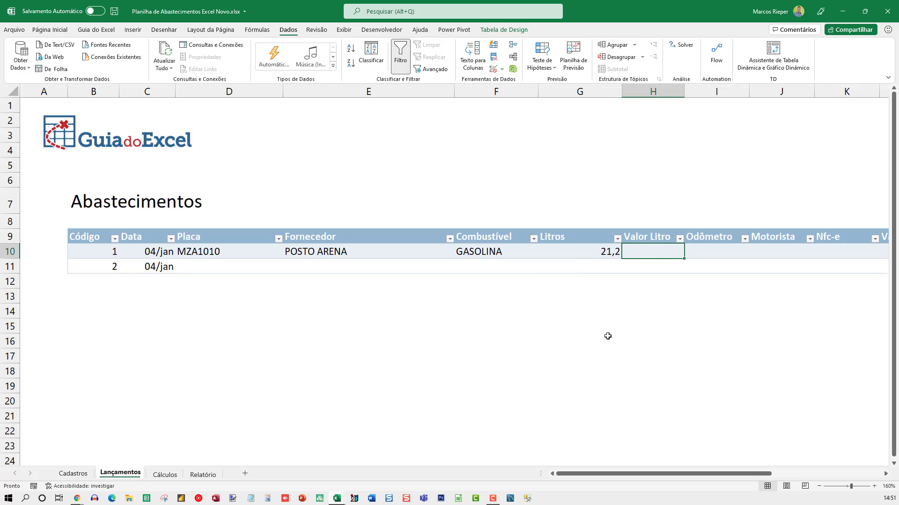
{"action": "type", "text": "5,53"}
{"action": "key", "text": "Tab"}
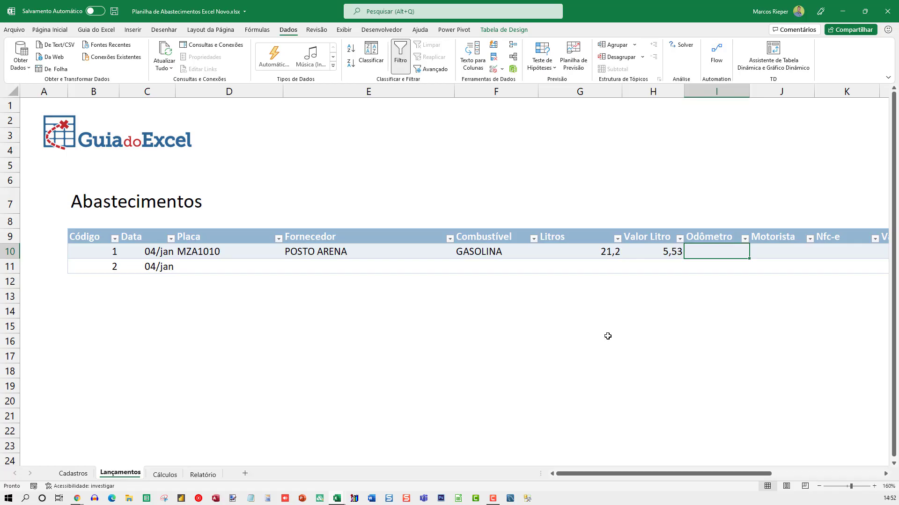
{"action": "type", "text": "50850"}
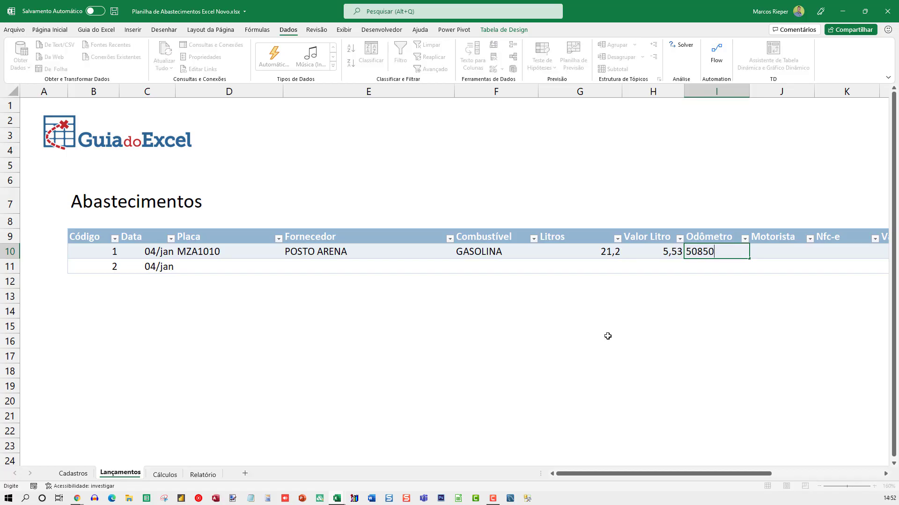
{"action": "key", "text": "Tab"}
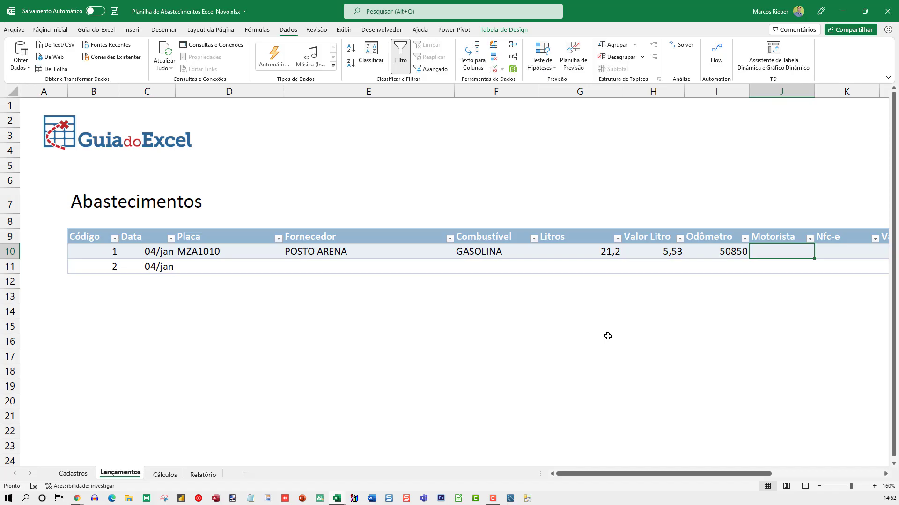
Fill in the driver's first name under Motorista in cell J10 and 990 under Nfc-e in cell K10
{"action": "type", "text": "Francisca"}
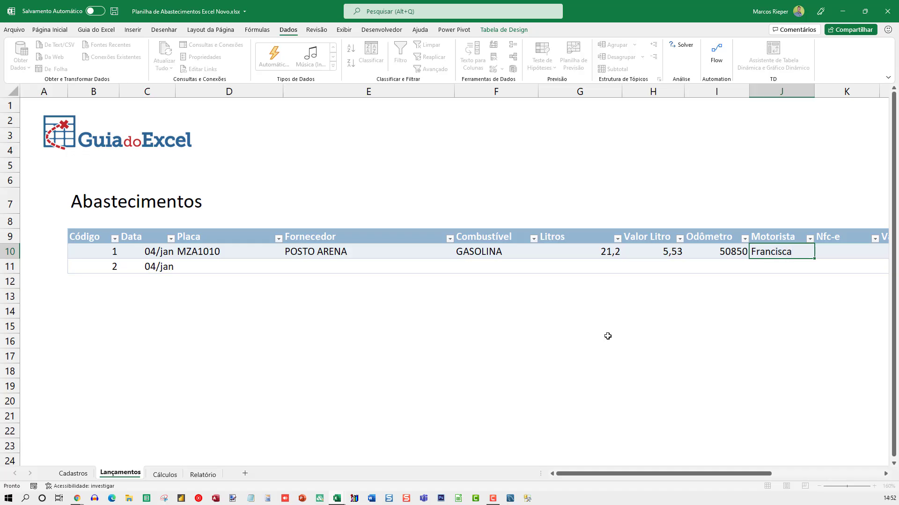
{"action": "key", "text": "Tab"}
{"action": "type", "text": "990"}
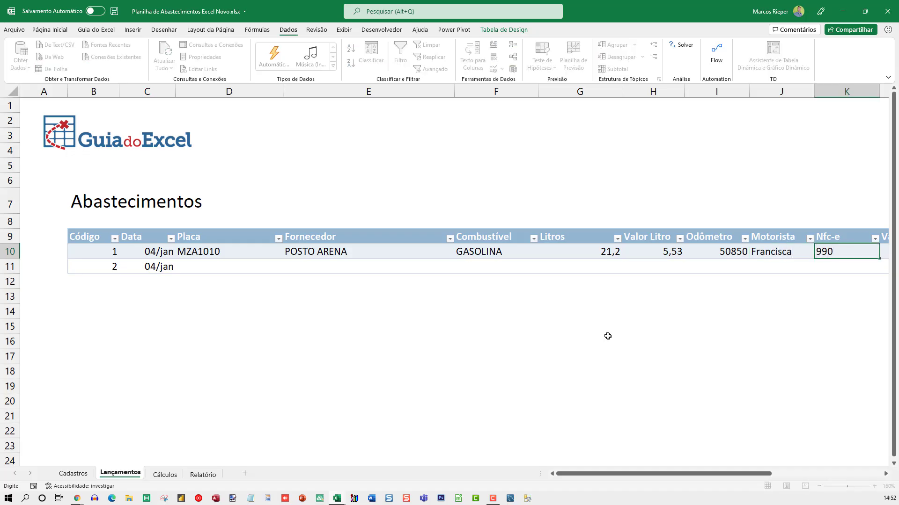
{"action": "key", "text": "Return"}
{"action": "key", "text": "Up"}
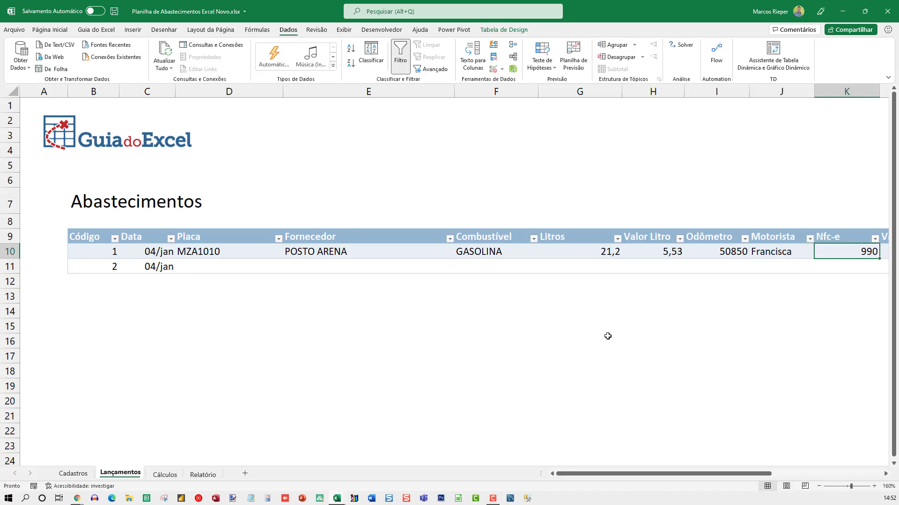
Format the Litros values in G10:G29 with the thousands separator style and two decimal places
{"action": "key", "text": "Right"}
{"action": "scroll", "coordinate": [547, 276], "scroll_direction": "down", "scroll_amount": 3}
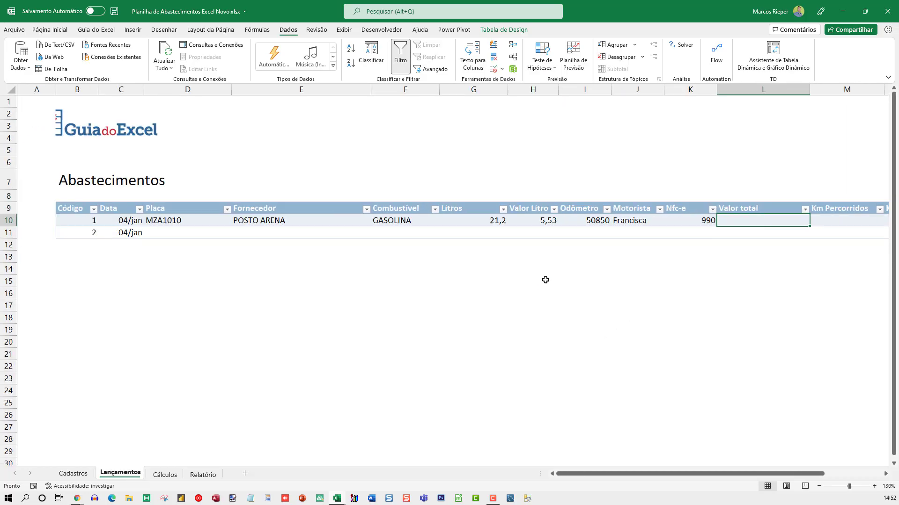
{"action": "scroll", "coordinate": [558, 286], "scroll_direction": "down", "scroll_amount": 1}
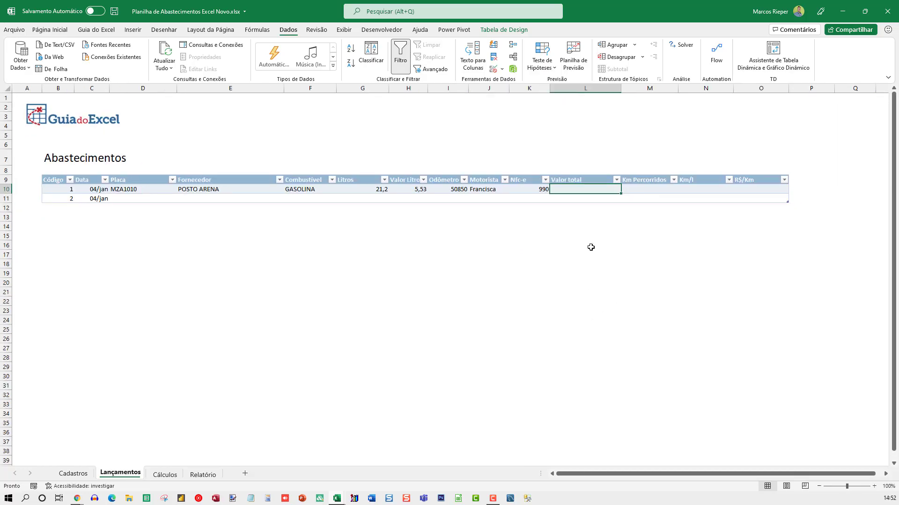
{"action": "scroll", "coordinate": [590, 247], "scroll_direction": "up", "scroll_amount": 1}
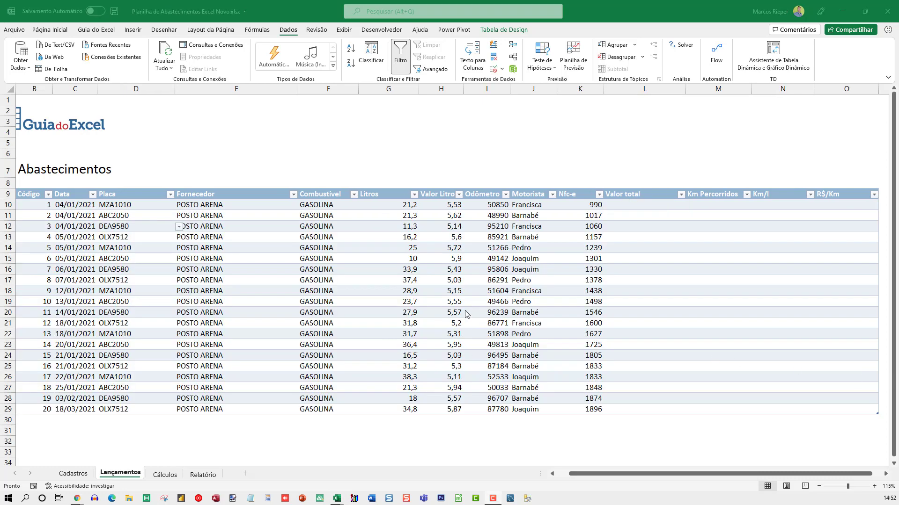
{"action": "left_click", "coordinate": [458, 273]}
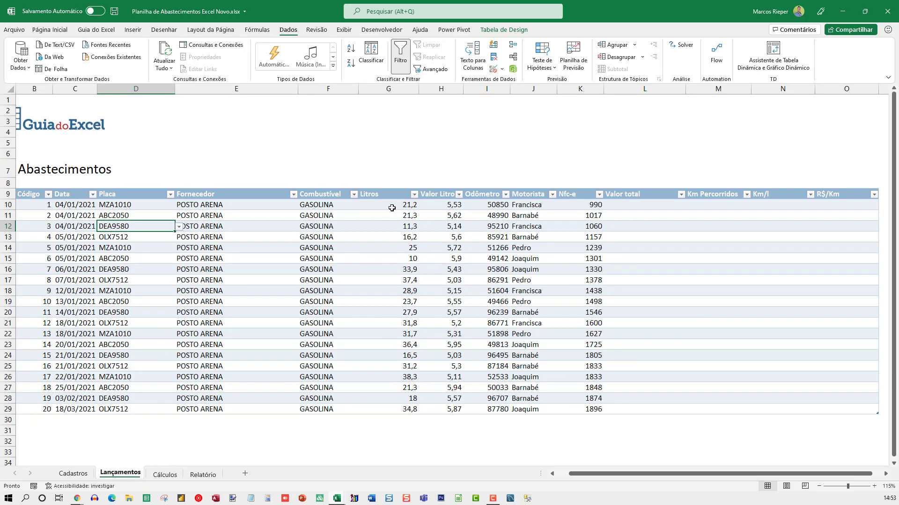
{"action": "left_click_drag", "start_coordinate": [392, 207], "coordinate": [391, 412]}
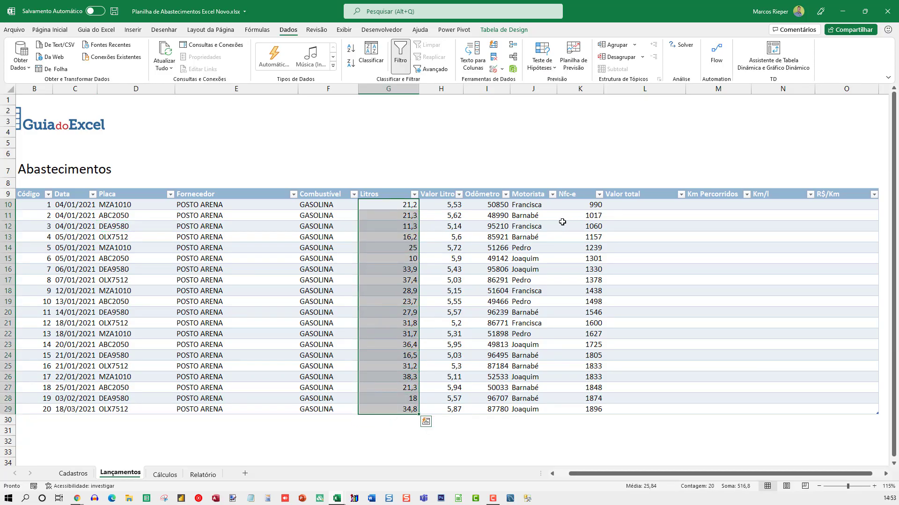
{"action": "left_click", "coordinate": [56, 30]}
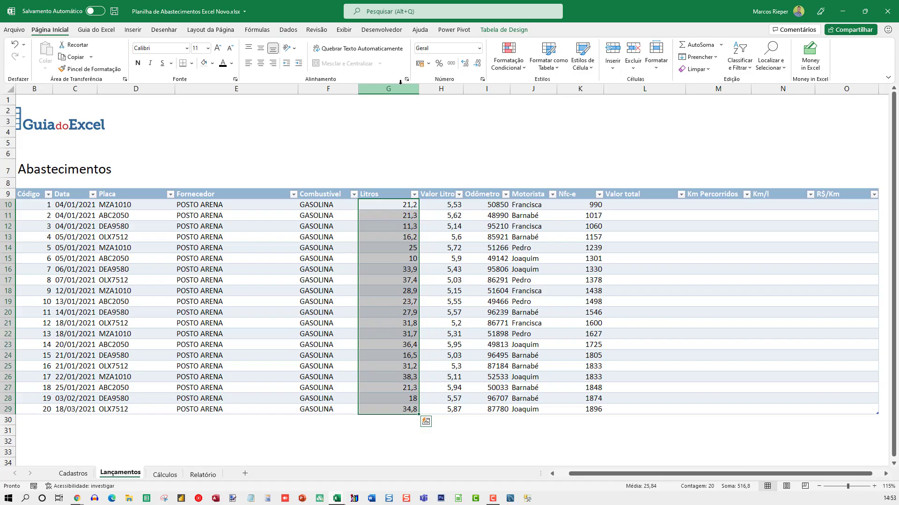
{"action": "left_click", "coordinate": [449, 64]}
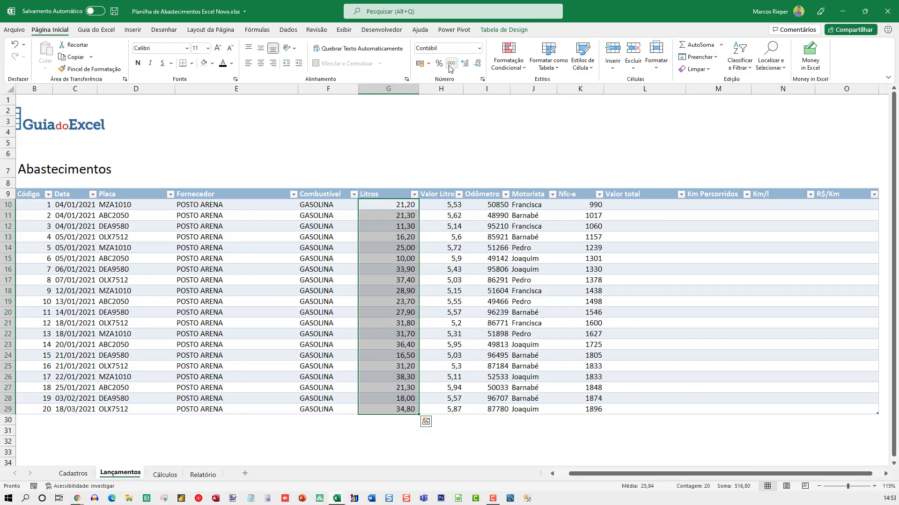
Format the Valor Litro values in H10:H29 in the R$ accounting format
{"action": "left_click", "coordinate": [446, 203]}
{"action": "left_click_drag", "start_coordinate": [444, 205], "coordinate": [445, 409]}
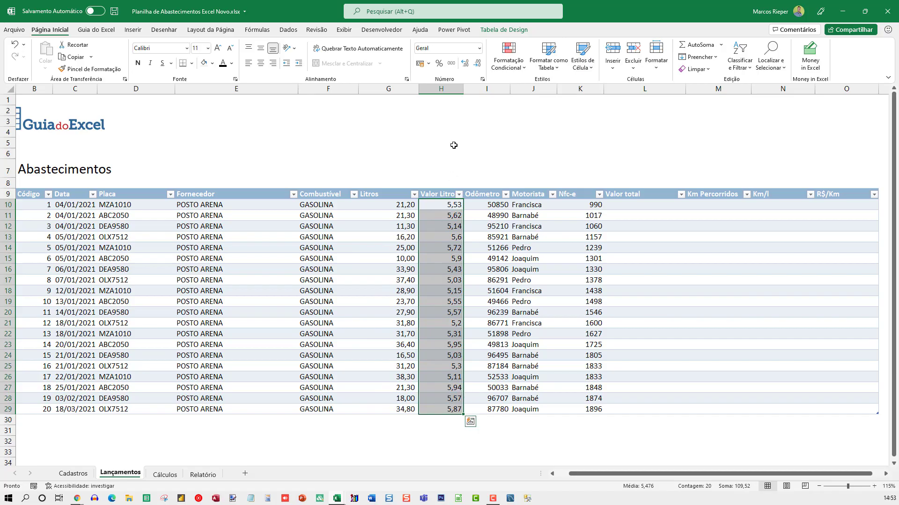
{"action": "left_click", "coordinate": [420, 64]}
Format the Odômetro values in I10:I29 with a thousands separator and no decimal places
{"action": "left_click_drag", "start_coordinate": [483, 204], "coordinate": [482, 409]}
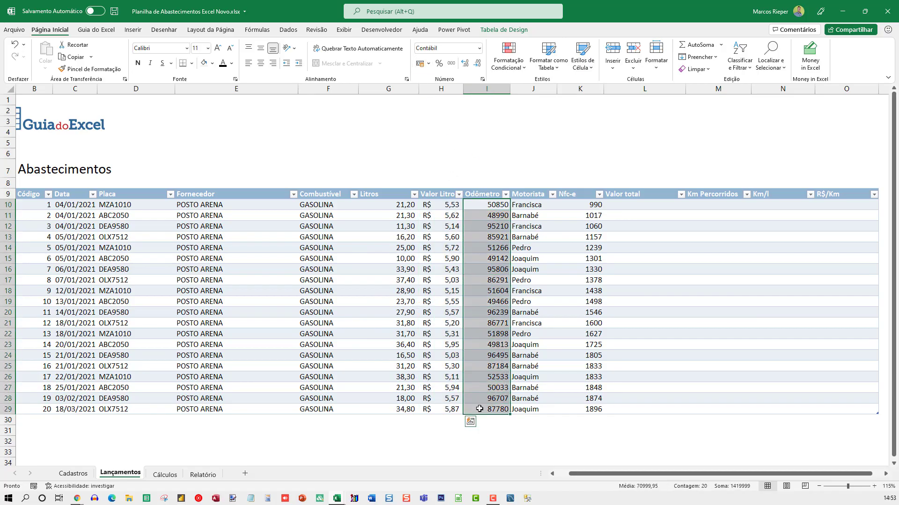
{"action": "left_click", "coordinate": [451, 64]}
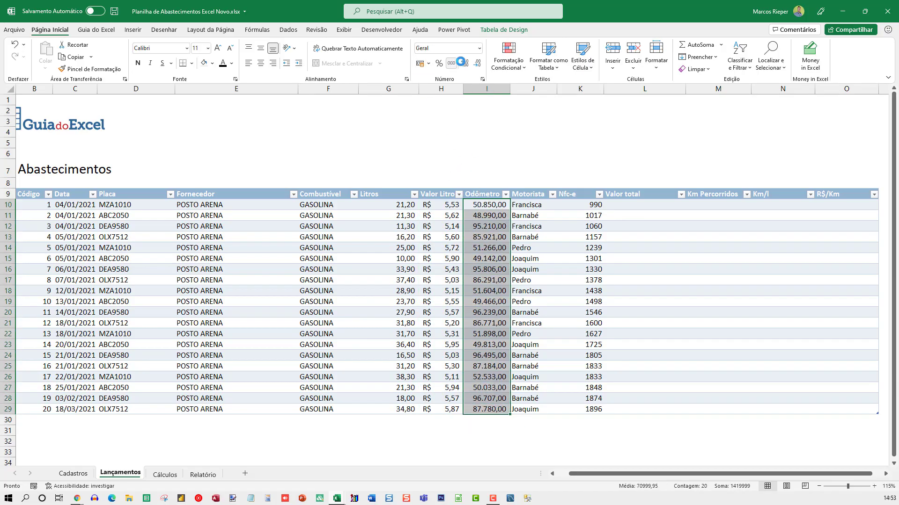
{"action": "left_click", "coordinate": [477, 63]}
{"action": "left_click", "coordinate": [477, 63]}
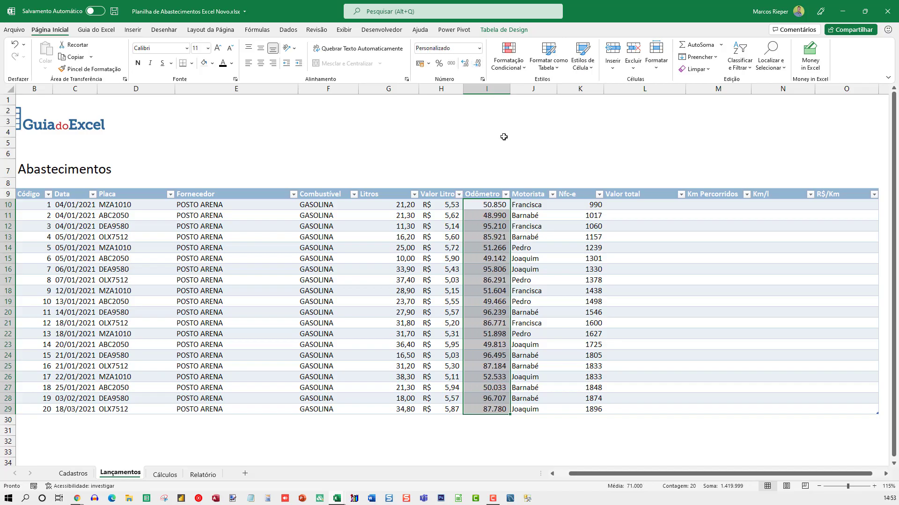
{"action": "left_click", "coordinate": [531, 246]}
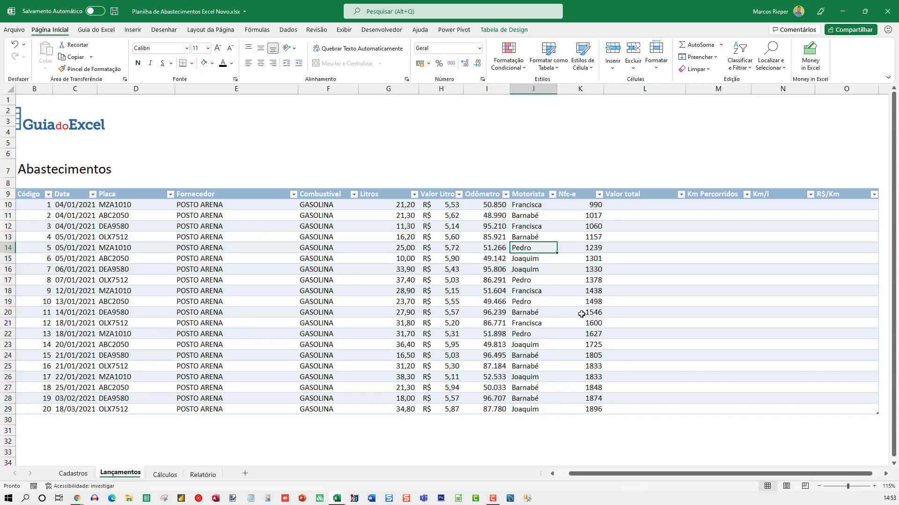
Fill the header cells L9:O9, from Valor total to R$/Km, with dark grey
{"action": "left_click", "coordinate": [641, 207]}
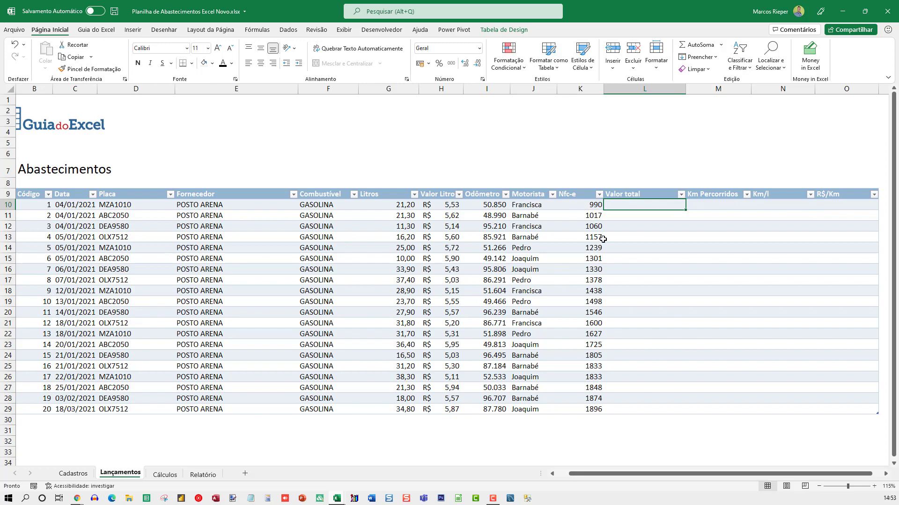
{"action": "scroll", "coordinate": [693, 289], "scroll_direction": "up", "scroll_amount": 4}
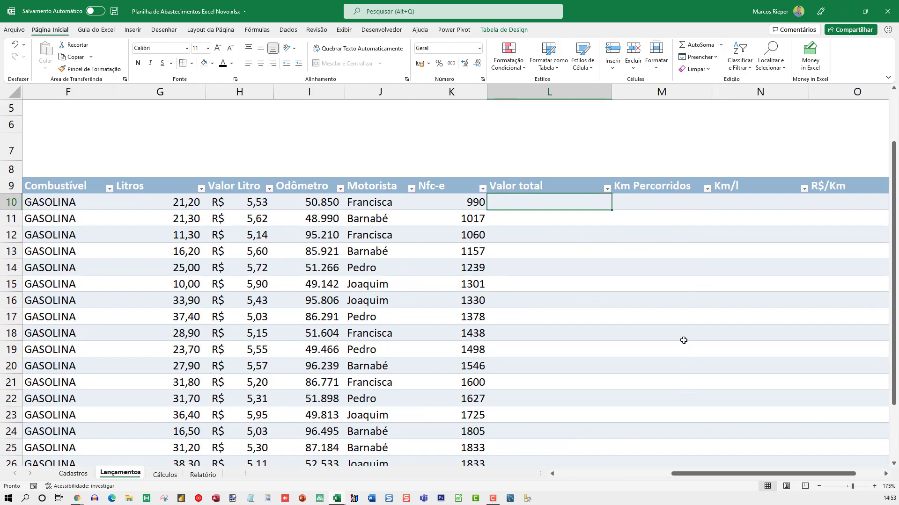
{"action": "scroll", "coordinate": [697, 477], "scroll_direction": "right", "scroll_amount": 2}
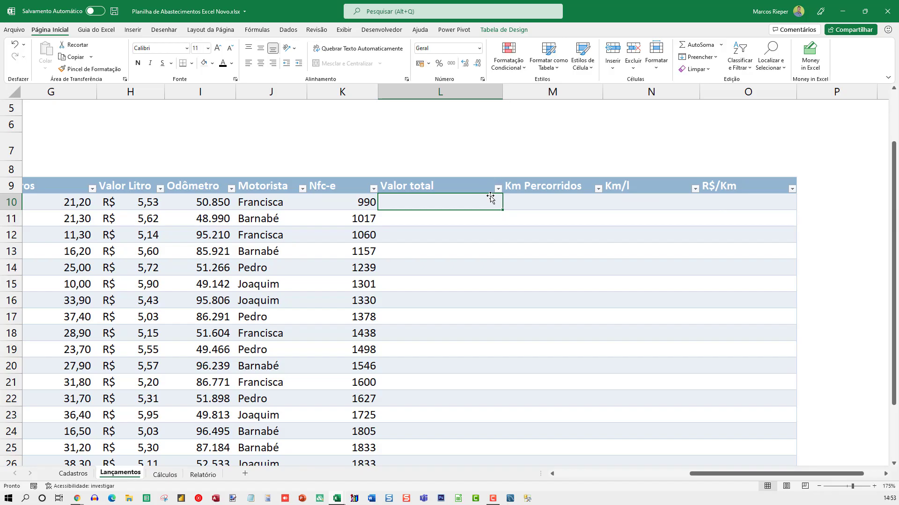
{"action": "left_click_drag", "start_coordinate": [450, 187], "coordinate": [744, 187]}
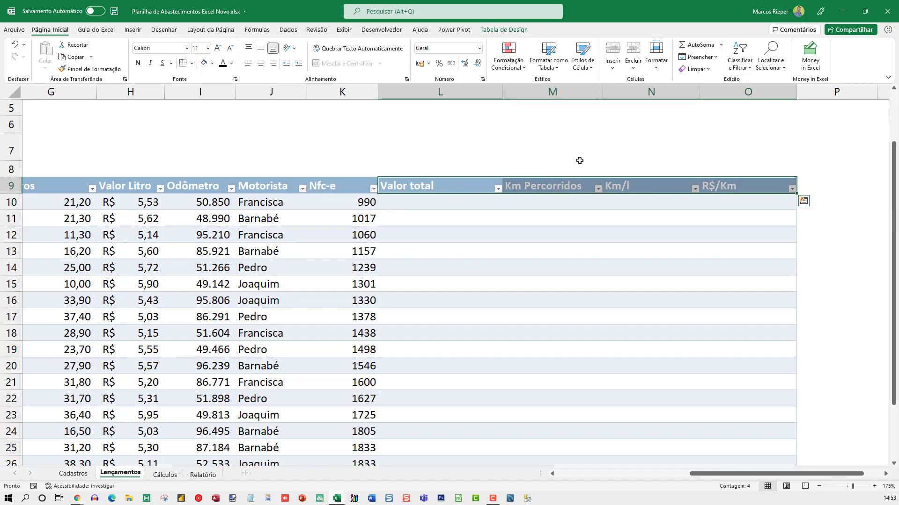
{"action": "left_click", "coordinate": [212, 63]}
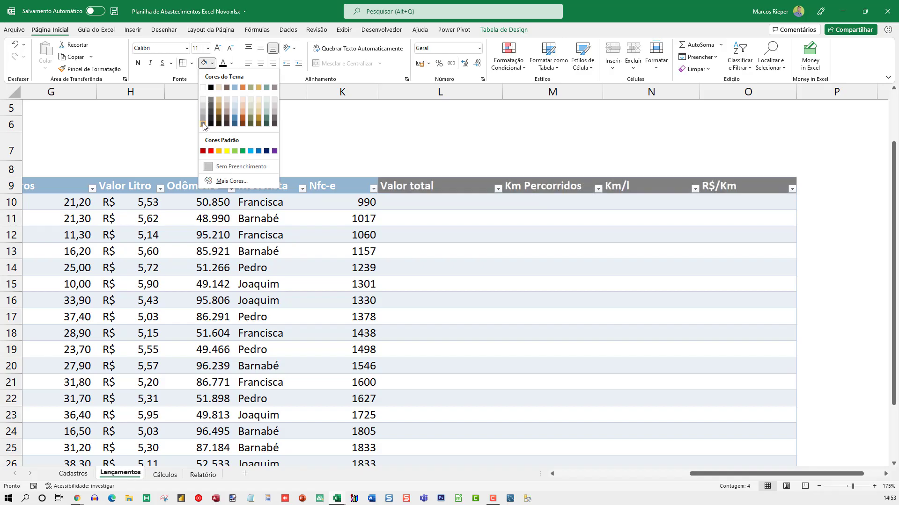
{"action": "left_click", "coordinate": [203, 125]}
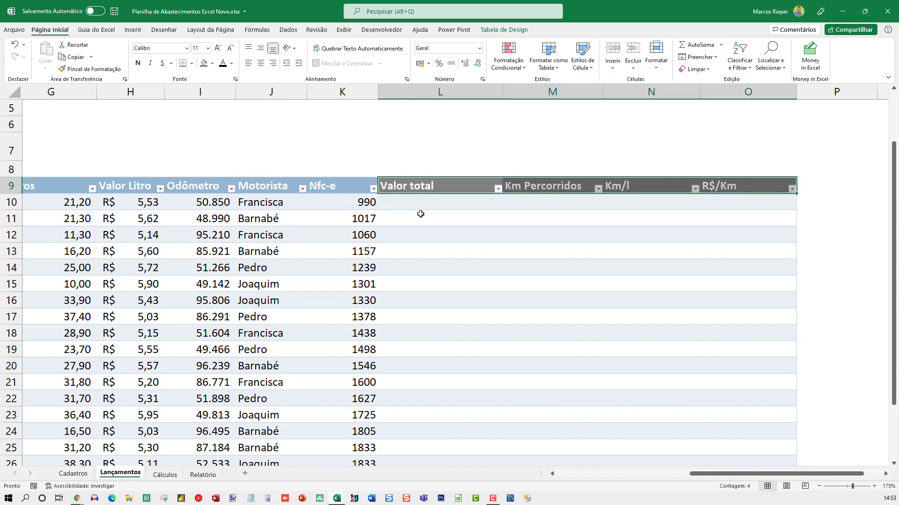
{"action": "left_click", "coordinate": [445, 222]}
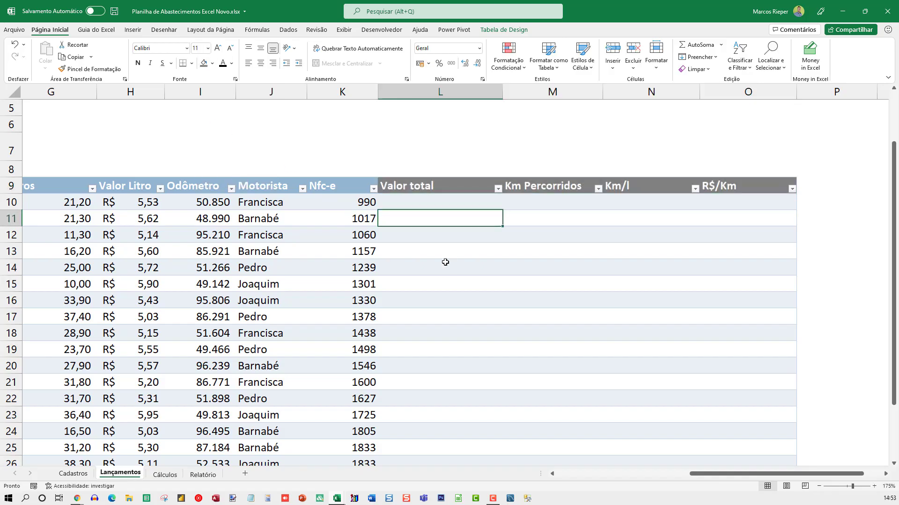
{"action": "left_click", "coordinate": [416, 205]}
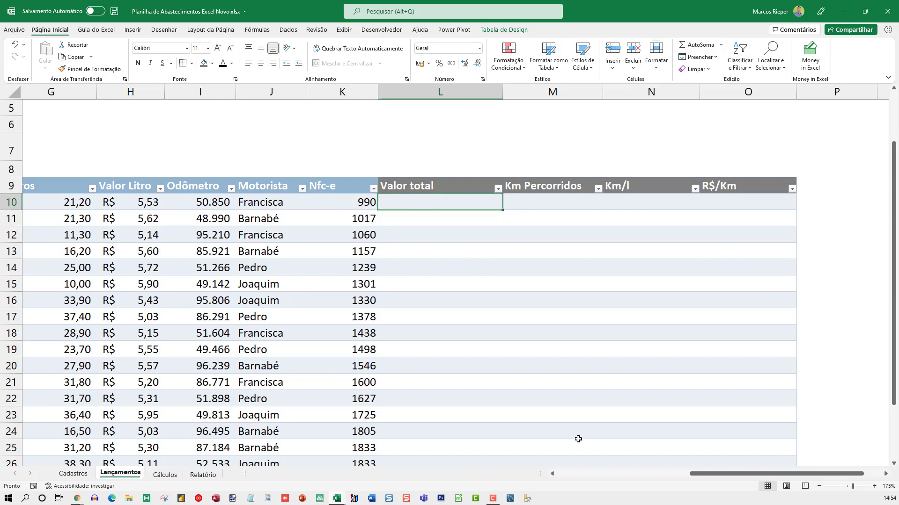
{"action": "left_click", "coordinate": [554, 474]}
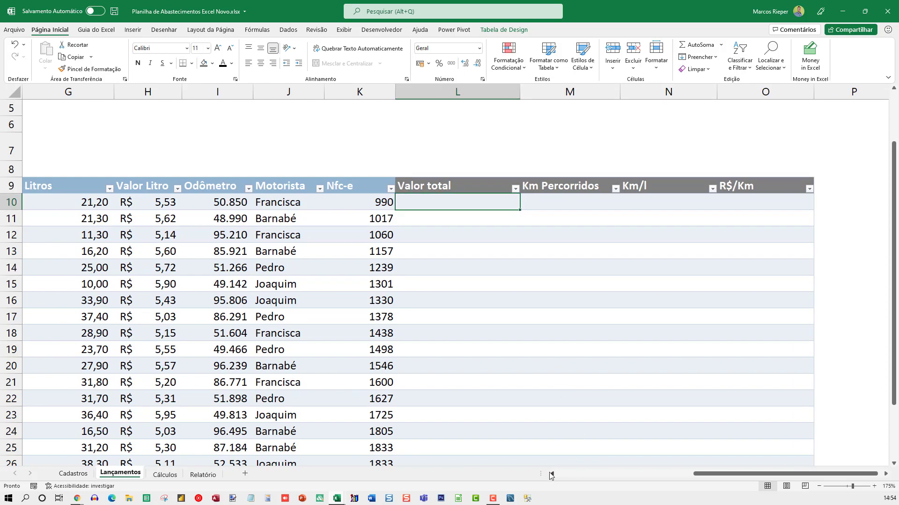
{"action": "left_click", "coordinate": [551, 474]}
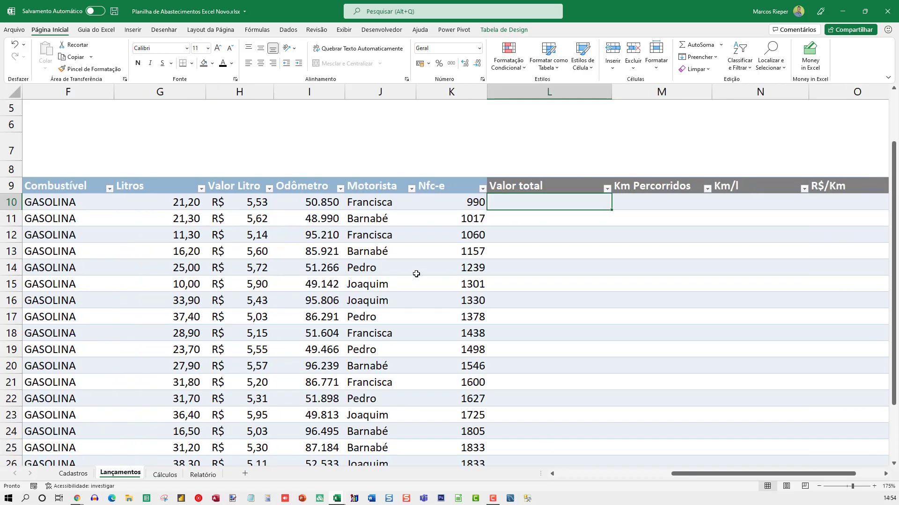
{"action": "type", "text": "="}
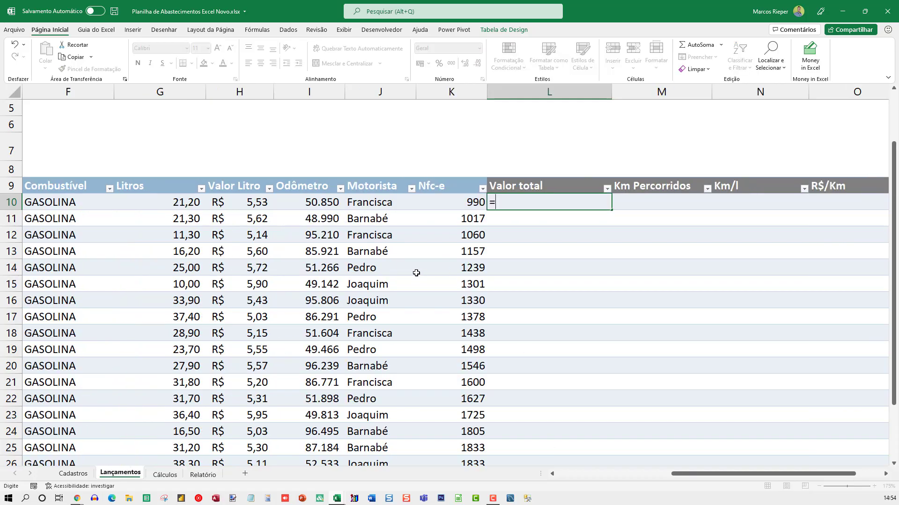
{"action": "key", "text": "Left"}
{"action": "key", "text": "Left"}
{"action": "key", "text": "Left"}
{"action": "key", "text": "Left"}
{"action": "key", "text": "Left"}
{"action": "type", "text": "*"}
{"action": "key", "text": "Left"}
{"action": "key", "text": "Left"}
{"action": "key", "text": "Left"}
{"action": "key", "text": "Left"}
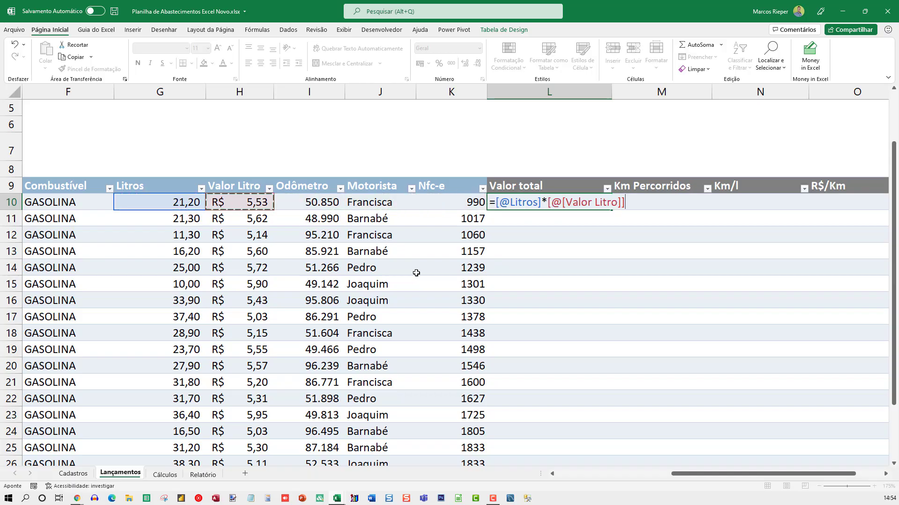
{"action": "key", "text": "Return"}
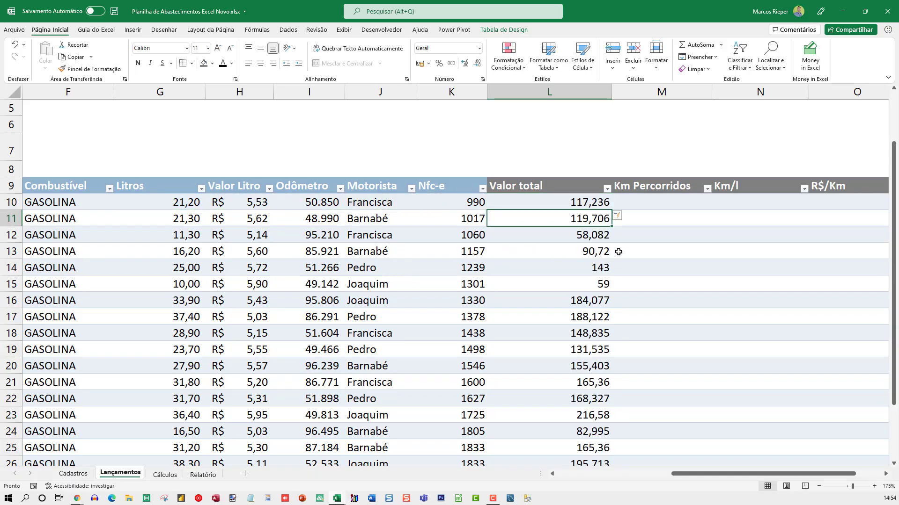
Format the Valor total results in L10:L29 in the R$ accounting format
{"action": "left_click", "coordinate": [579, 202]}
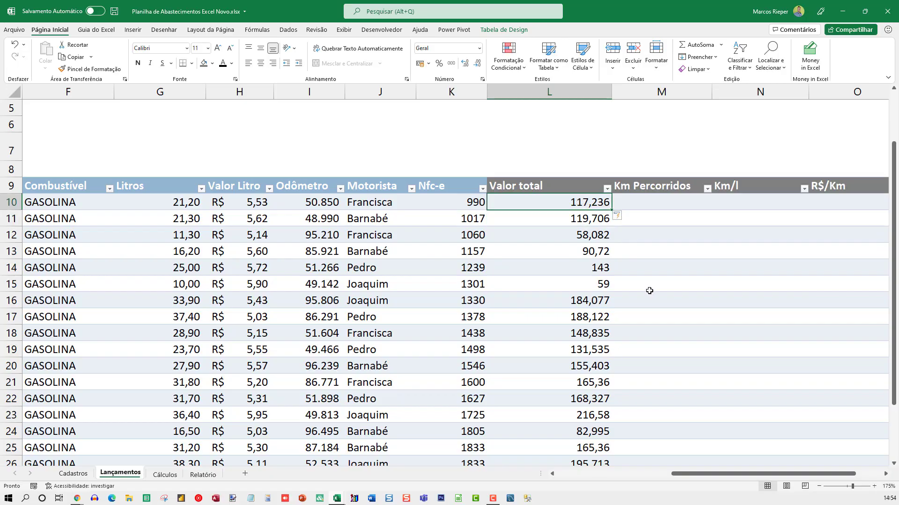
{"action": "key", "text": "ctrl+shift+Down"}
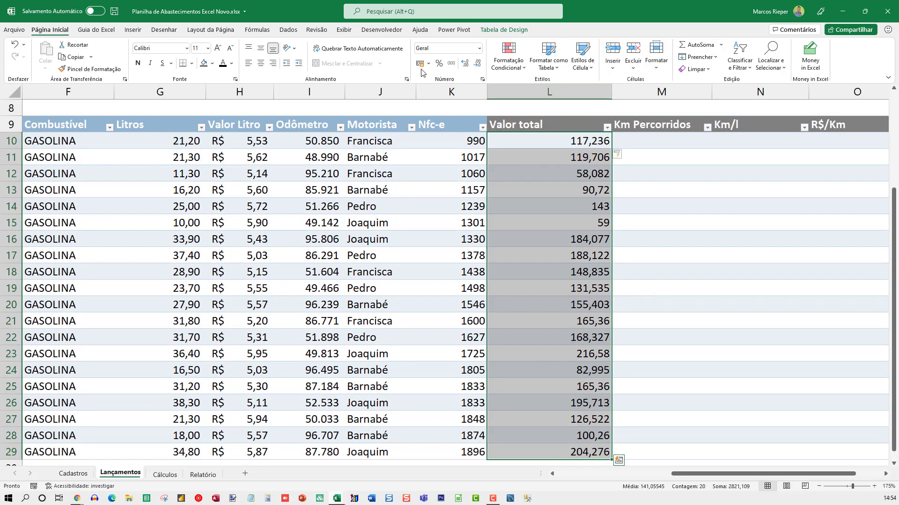
{"action": "left_click", "coordinate": [421, 63]}
{"action": "scroll", "coordinate": [569, 222], "scroll_direction": "up", "scroll_amount": 2}
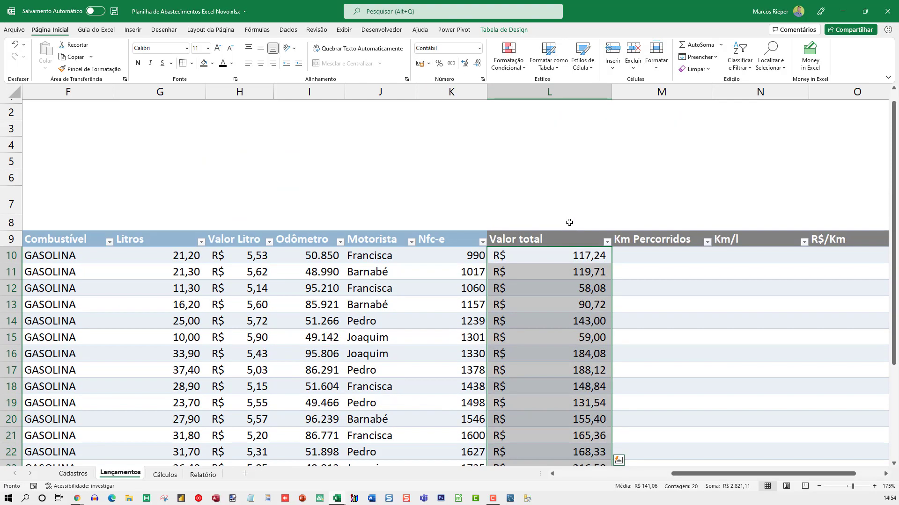
Examine the Odômetro and Placa values of rows 10 and 14 to find consecutive refuellings of the same vehicle
{"action": "left_click", "coordinate": [635, 264]}
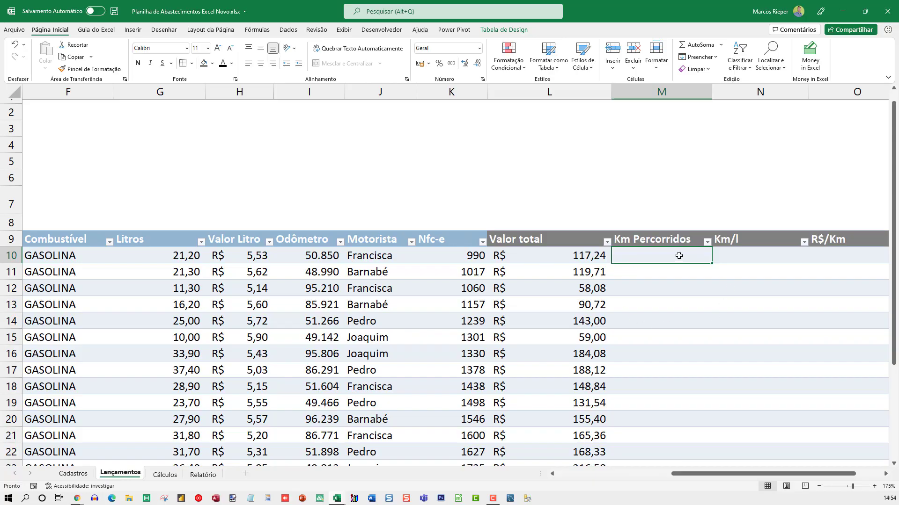
{"action": "scroll", "coordinate": [672, 270], "scroll_direction": "down", "scroll_amount": 2, "text": "ctrl"}
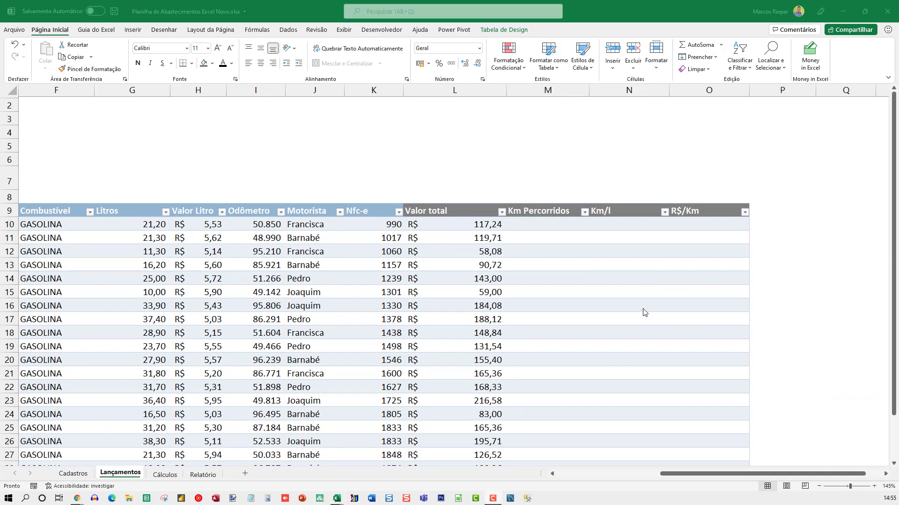
{"action": "left_click", "coordinate": [528, 229]}
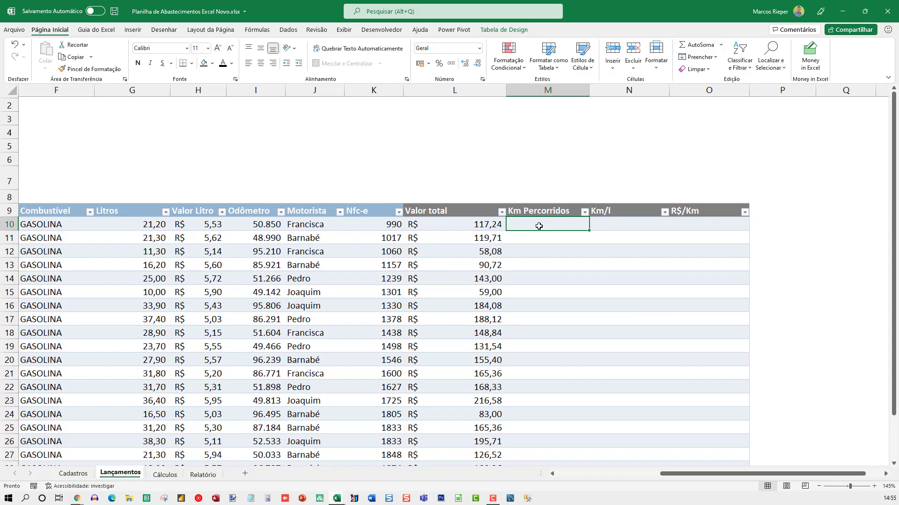
{"action": "left_click", "coordinate": [254, 229]}
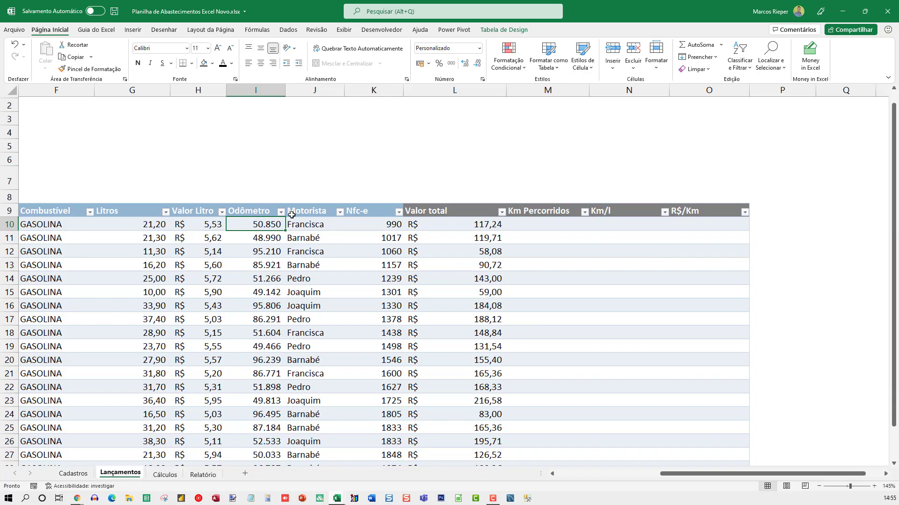
{"action": "left_click", "coordinate": [267, 275]}
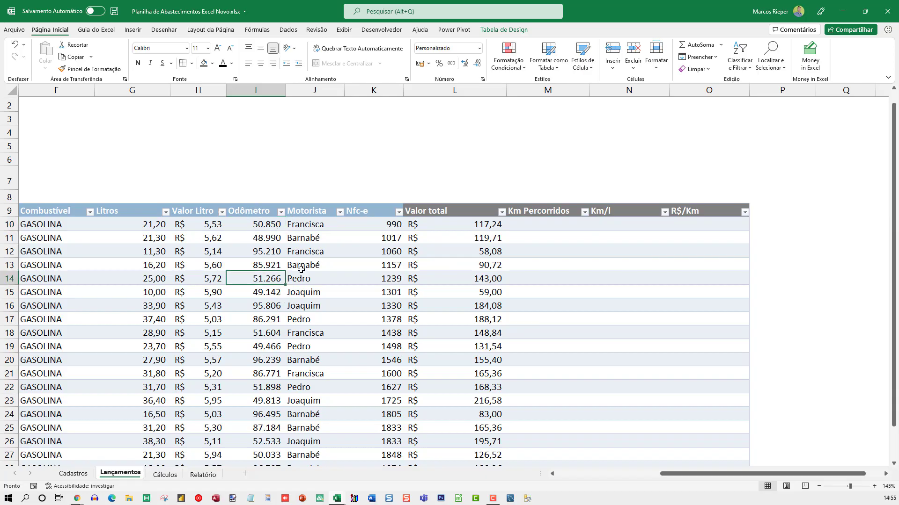
{"action": "scroll", "coordinate": [301, 266], "scroll_direction": "down", "scroll_amount": 2}
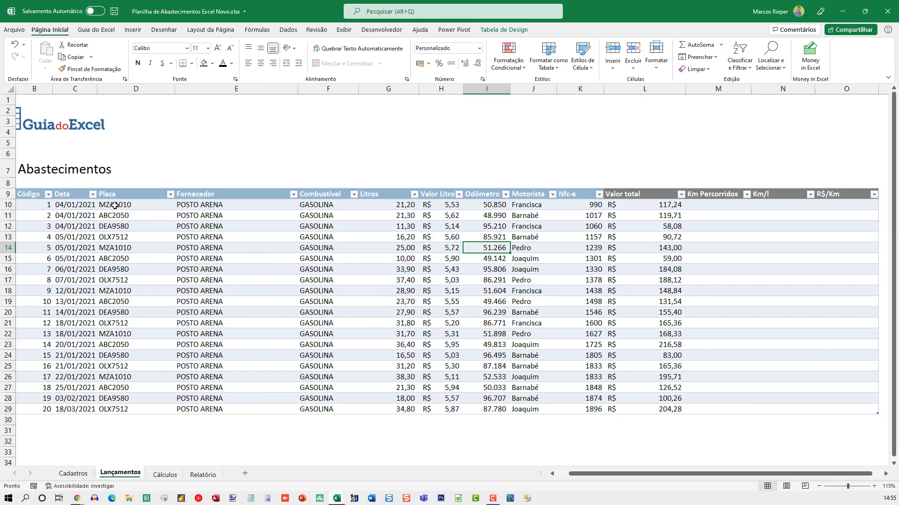
{"action": "left_click", "coordinate": [139, 201]}
{"action": "left_click_drag", "start_coordinate": [136, 250], "coordinate": [500, 251]}
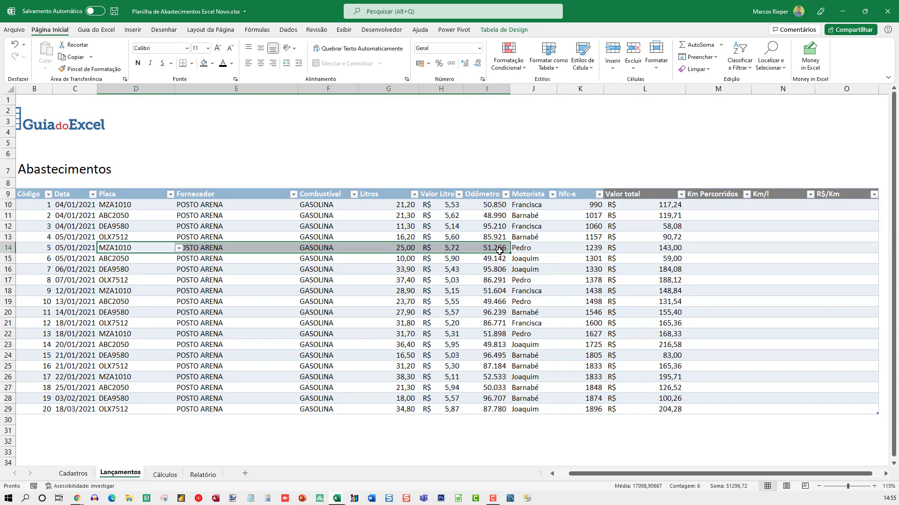
{"action": "left_click", "coordinate": [708, 246]}
{"action": "type", "text": "="}
{"action": "key", "text": "Left"}
{"action": "key", "text": "Left"}
{"action": "key", "text": "Left"}
{"action": "key", "text": "Left"}
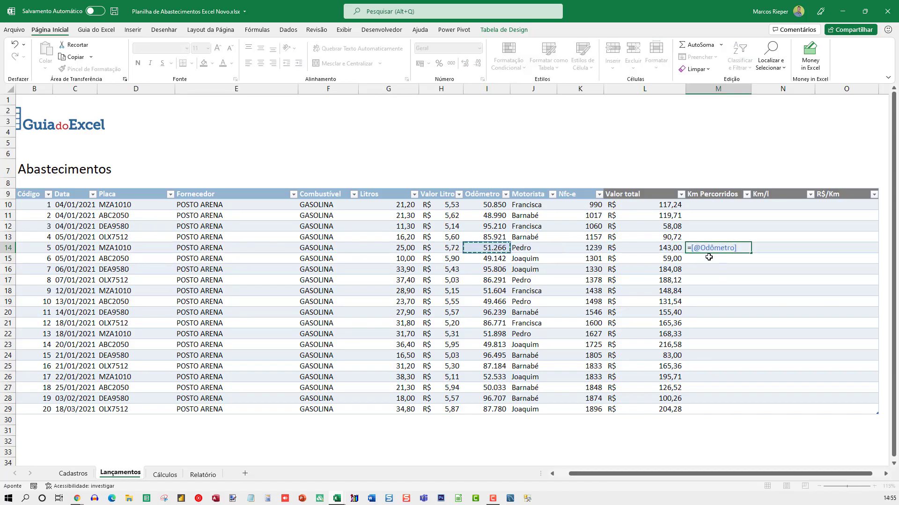
{"action": "type", "text": "-"}
{"action": "key", "text": "Up"}
{"action": "key", "text": "Left"}
{"action": "key", "text": "Up"}
{"action": "key", "text": "Left"}
{"action": "key", "text": "Left"}
{"action": "key", "text": "Up"}
{"action": "key", "text": "Left"}
{"action": "key", "text": "Up"}
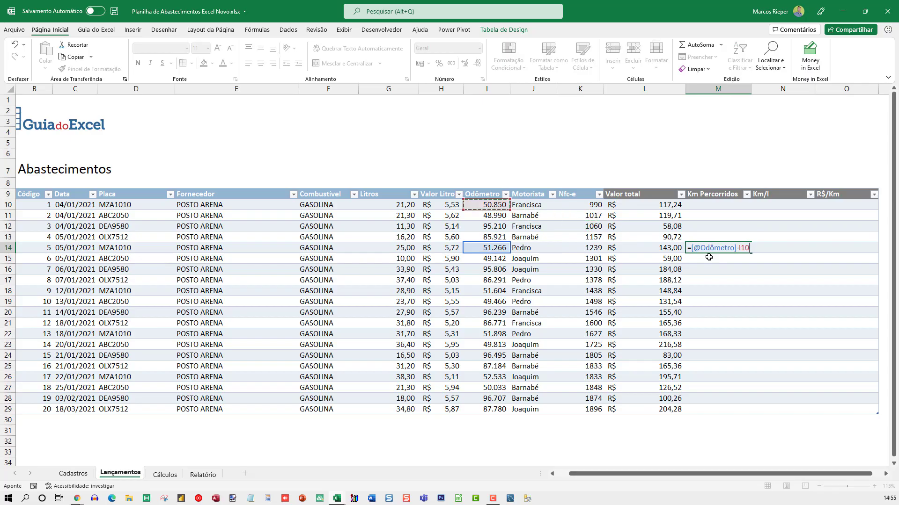
{"action": "key", "text": "Return"}
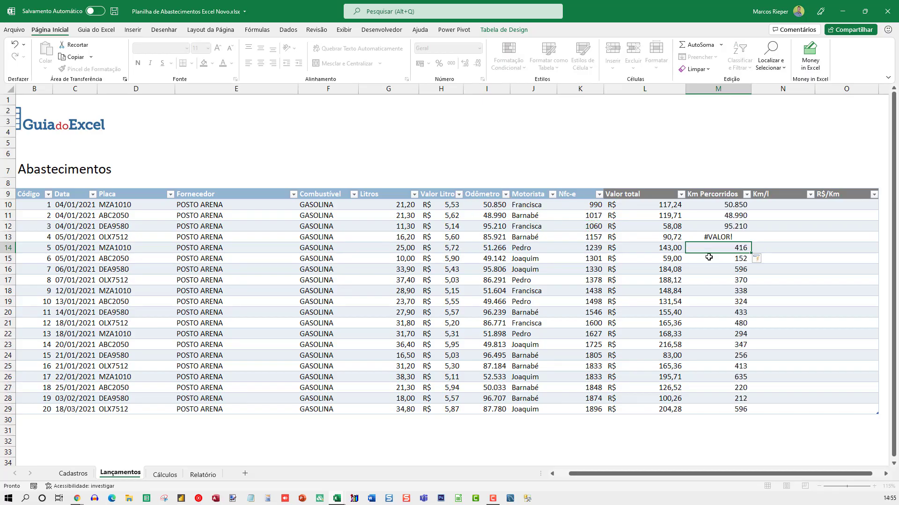
Clear the contents of the Km Percorridos column in M10:M29
{"action": "key", "text": "Up"}
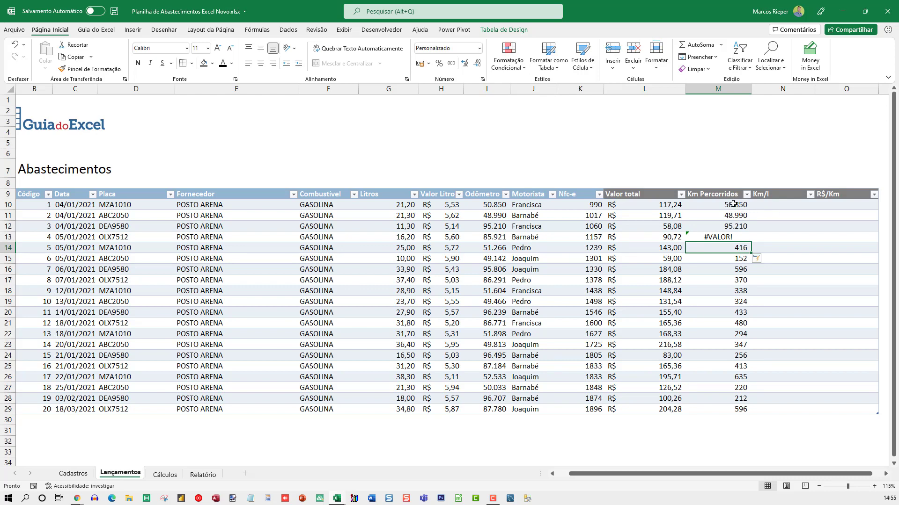
{"action": "left_click_drag", "start_coordinate": [733, 204], "coordinate": [725, 408]}
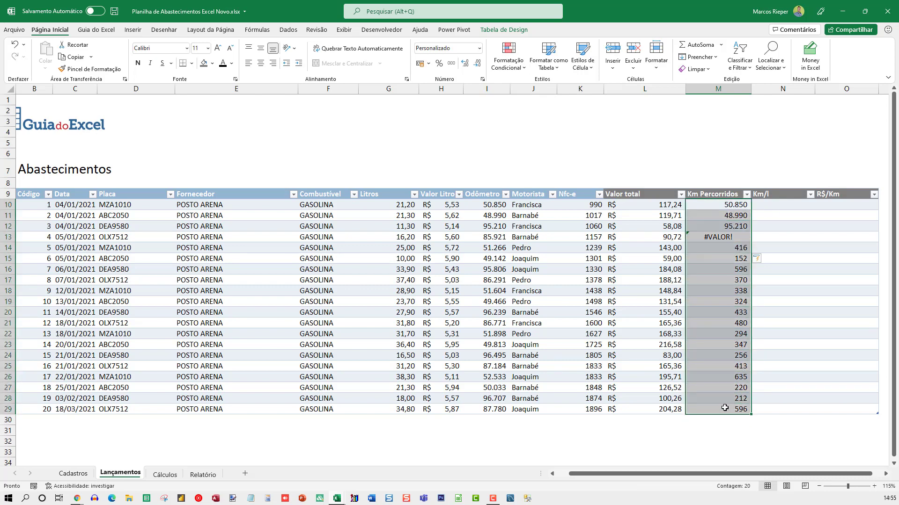
{"action": "left_click", "coordinate": [717, 249]}
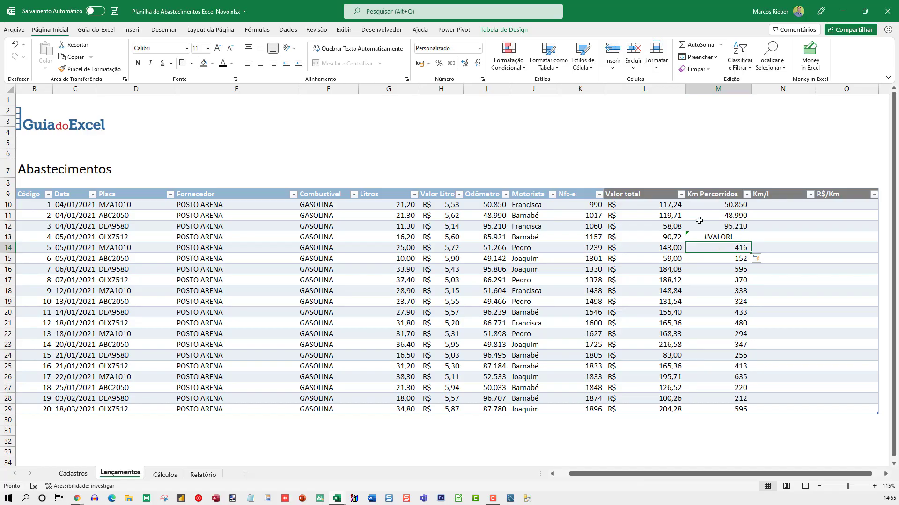
{"action": "left_click_drag", "start_coordinate": [713, 204], "coordinate": [707, 410]}
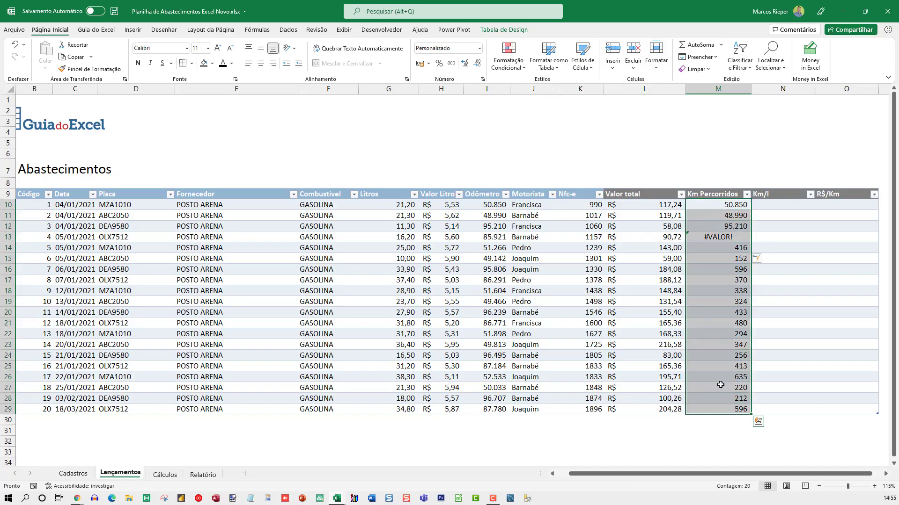
{"action": "key", "text": "Delete"}
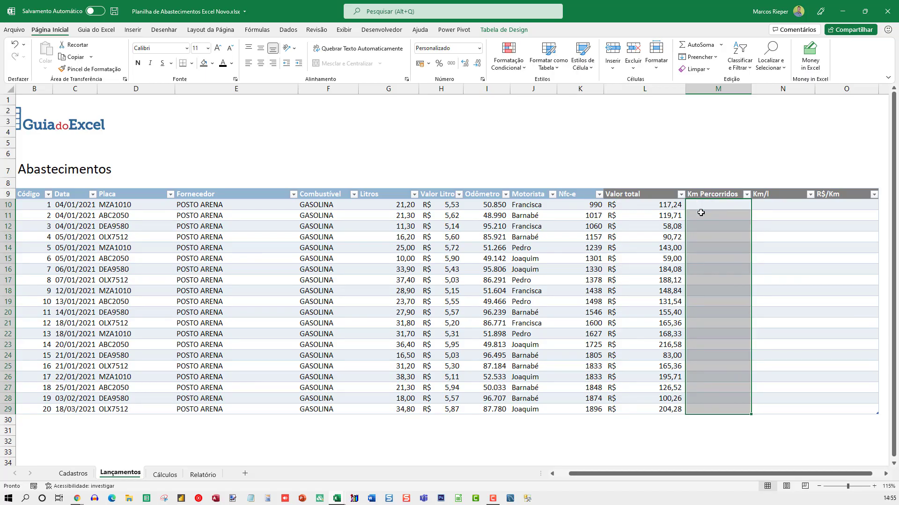
Begin a MÁXIMOSES formula in cell M14 with the Odômetro column as the maximum range
{"action": "left_click", "coordinate": [711, 250]}
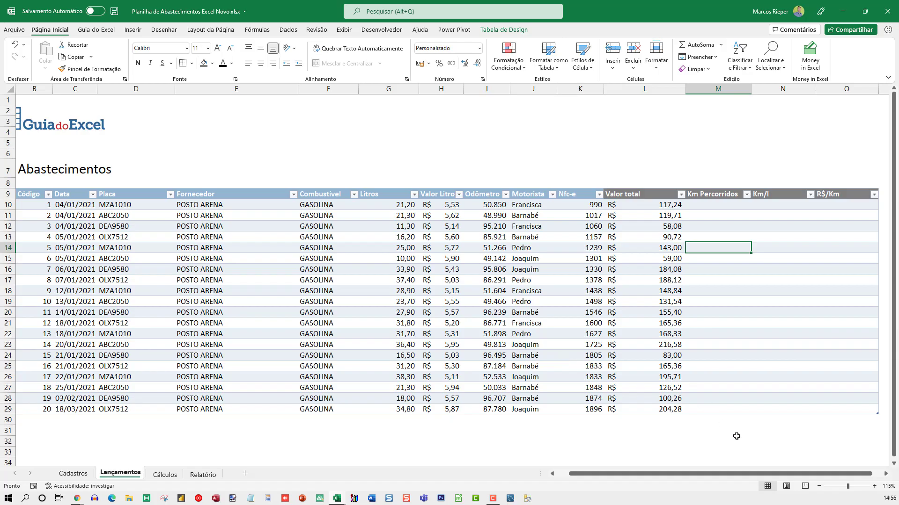
{"action": "scroll", "coordinate": [724, 429], "scroll_direction": "up", "scroll_amount": 3, "text": "ctrl"}
{"action": "scroll", "coordinate": [742, 435], "scroll_direction": "up", "scroll_amount": 1, "text": "ctrl"}
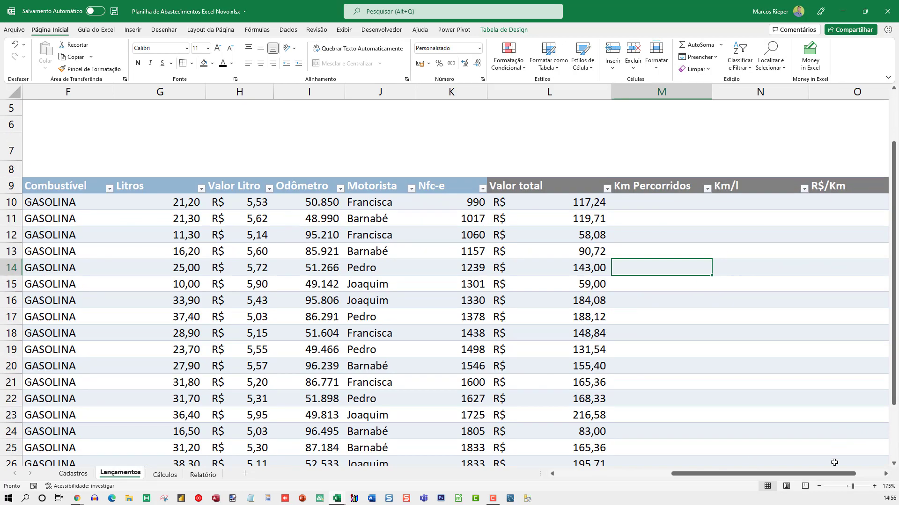
{"action": "left_click_drag", "start_coordinate": [808, 475], "coordinate": [839, 474]}
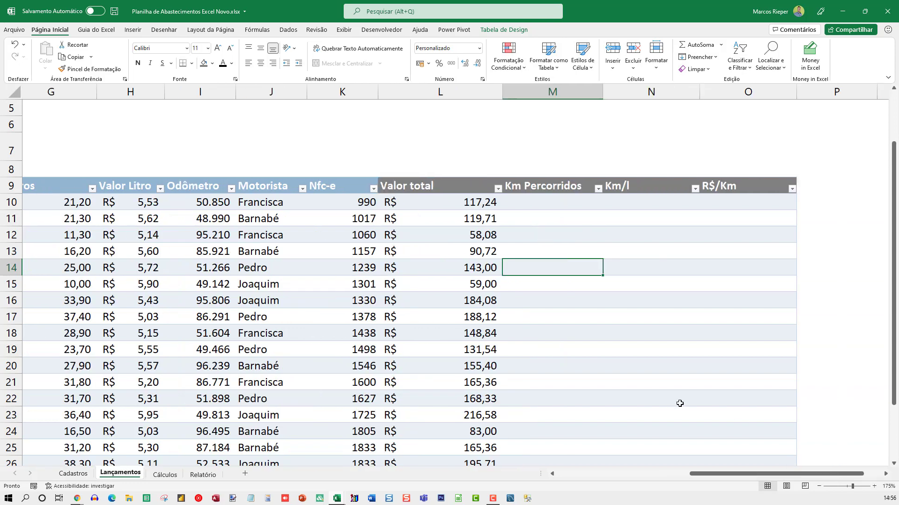
{"action": "type", "text": "="}
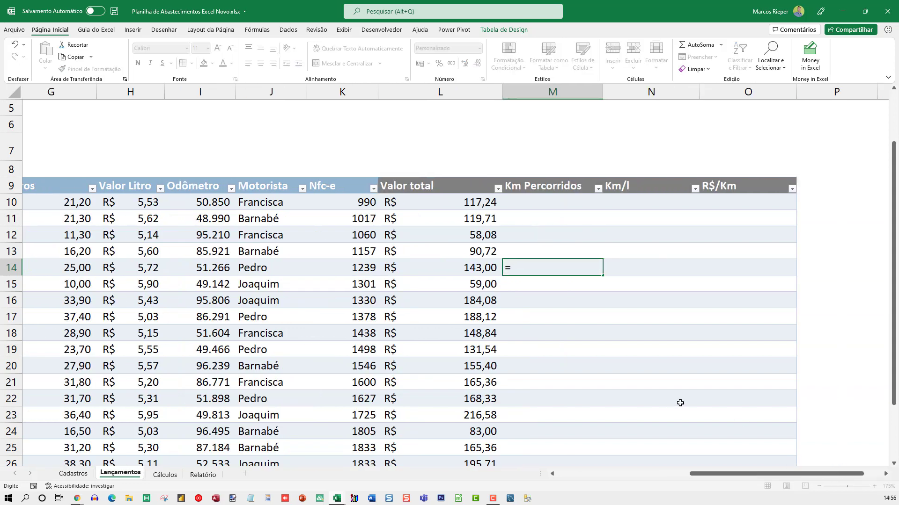
{"action": "type", "text": "m"}
{"action": "key", "text": "BackSpace"}
{"action": "type", "text": "MÁXIMO"}
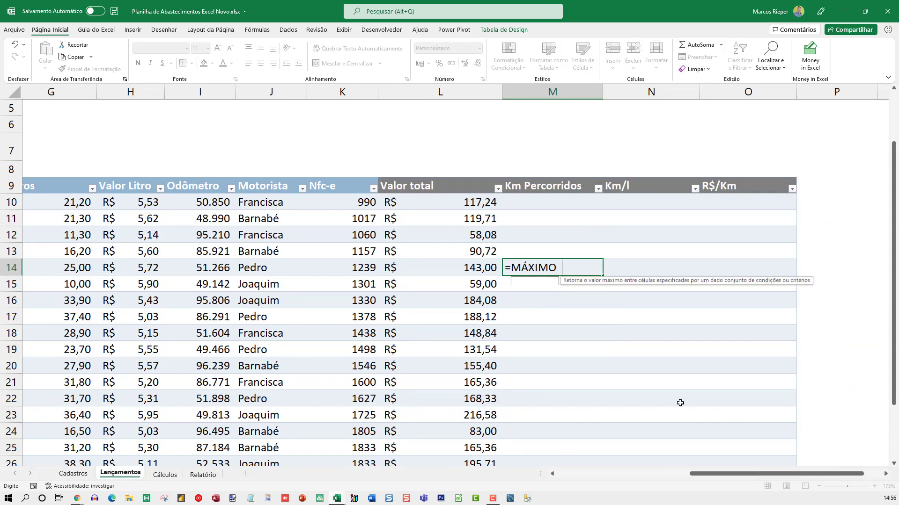
{"action": "type", "text": "SES"}
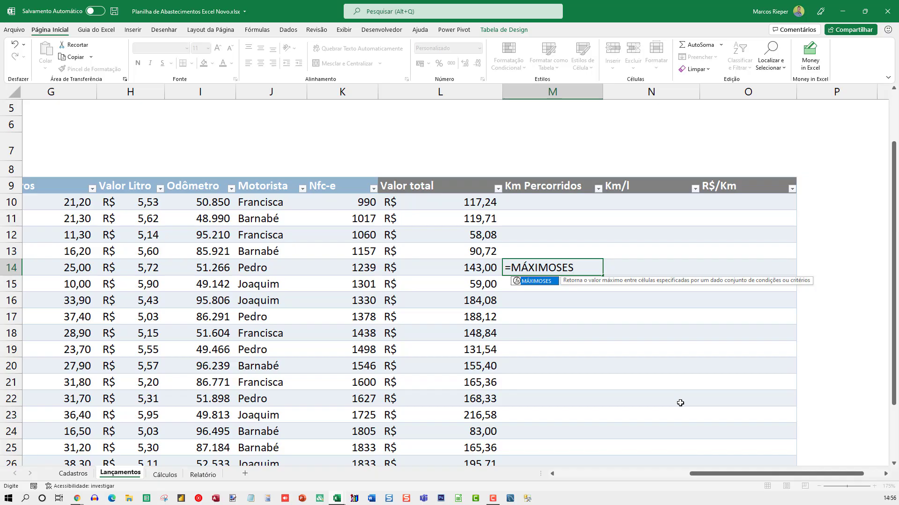
{"action": "type", "text": "("}
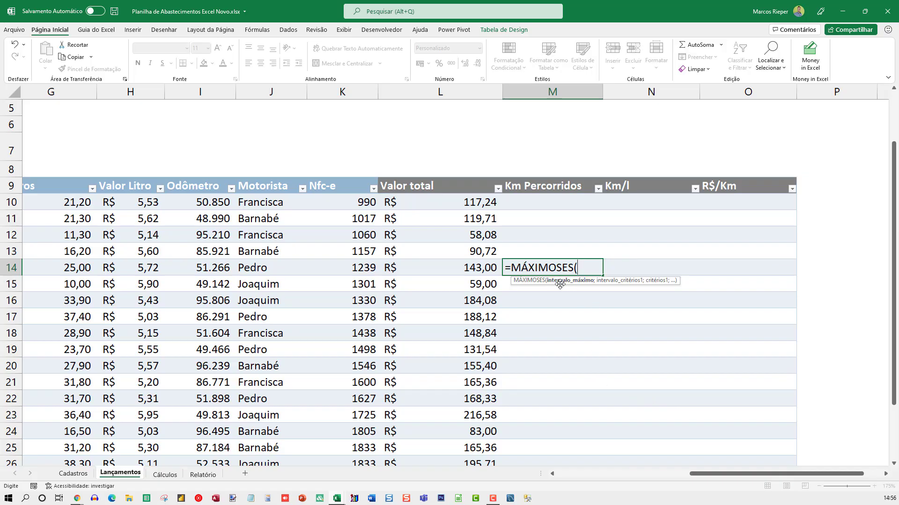
{"action": "left_click", "coordinate": [232, 197]}
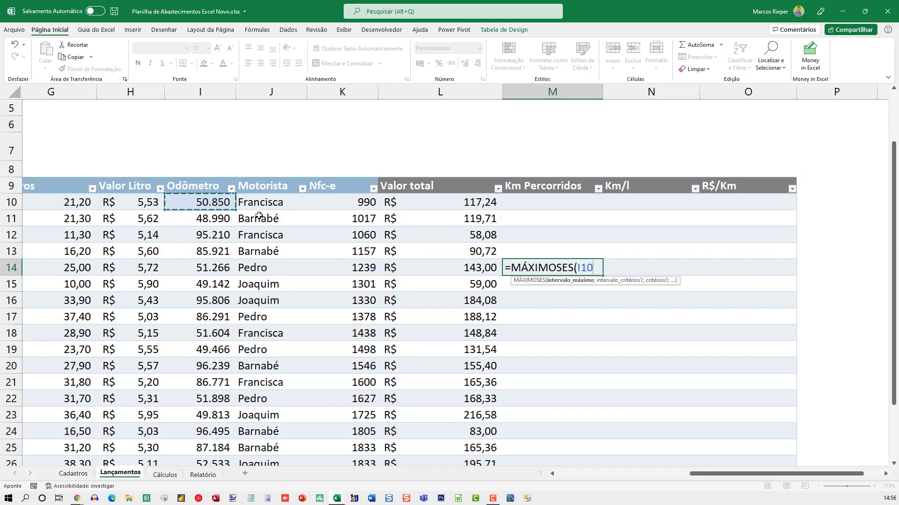
{"action": "key", "text": "ctrl+shift+Down"}
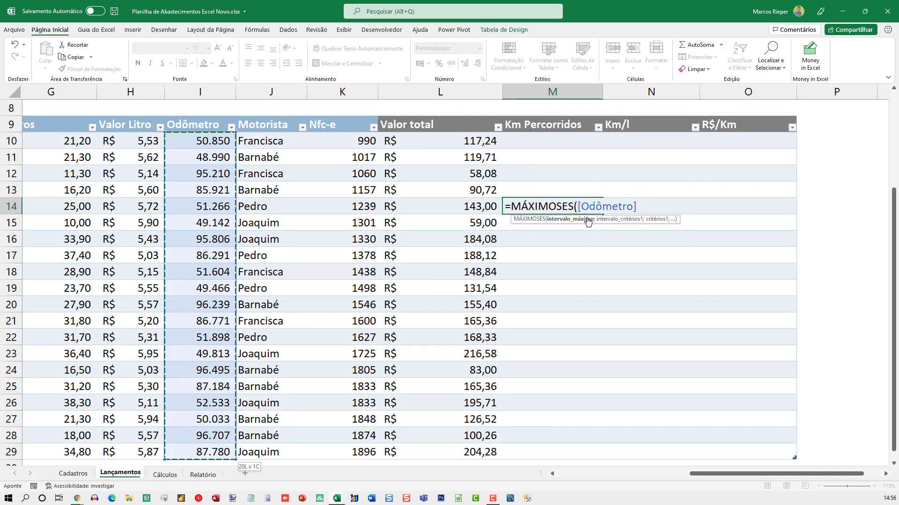
{"action": "type", "text": ";"}
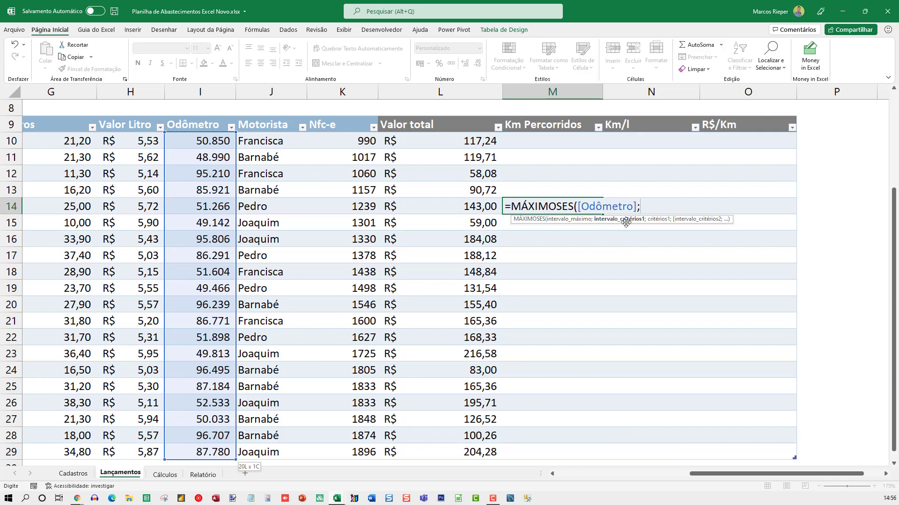
Add the Placa column as the first criteria range of the MÁXIMOSES formula
{"action": "left_click_drag", "start_coordinate": [700, 474], "coordinate": [529, 477]}
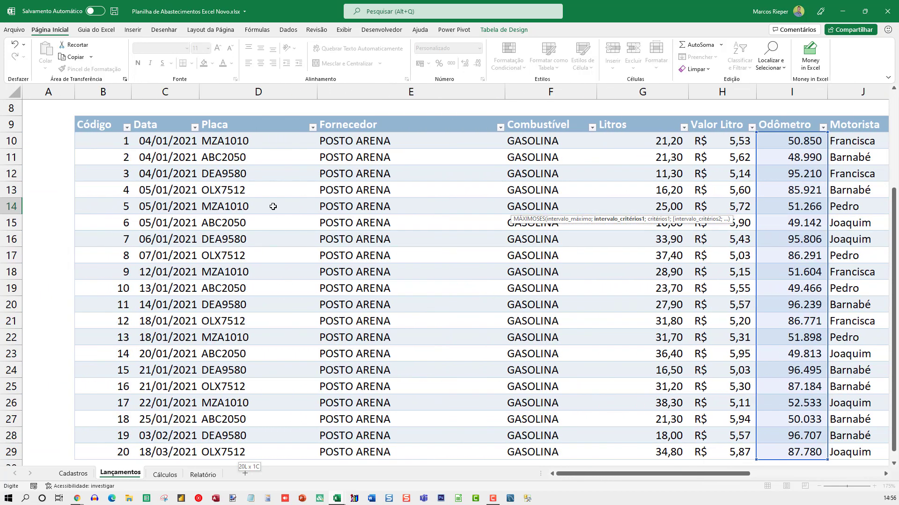
{"action": "left_click", "coordinate": [229, 141]}
{"action": "key", "text": "ctrl+shift+Down"}
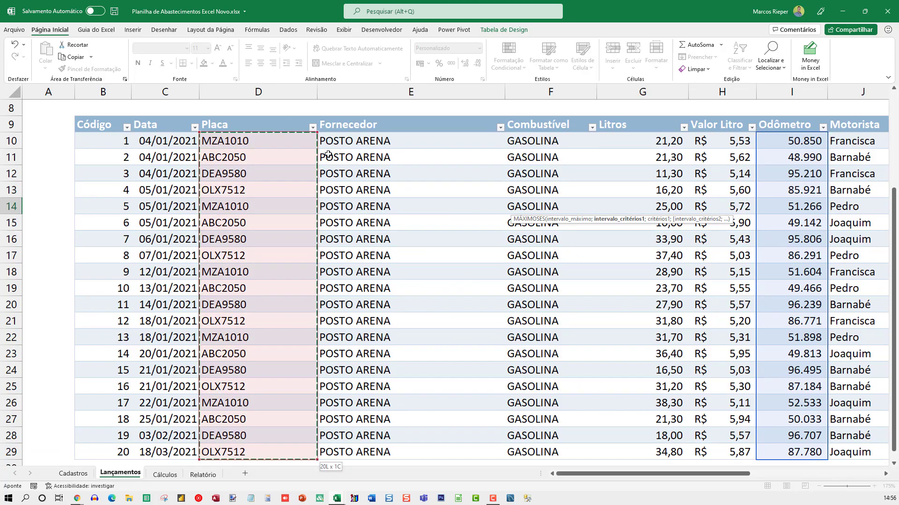
{"action": "type", "text": ";"}
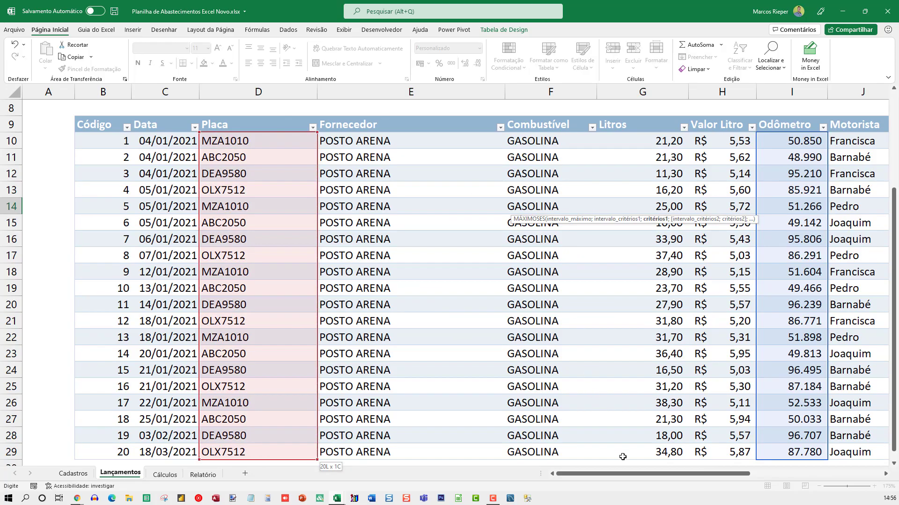
{"action": "left_click_drag", "start_coordinate": [615, 478], "coordinate": [746, 478]}
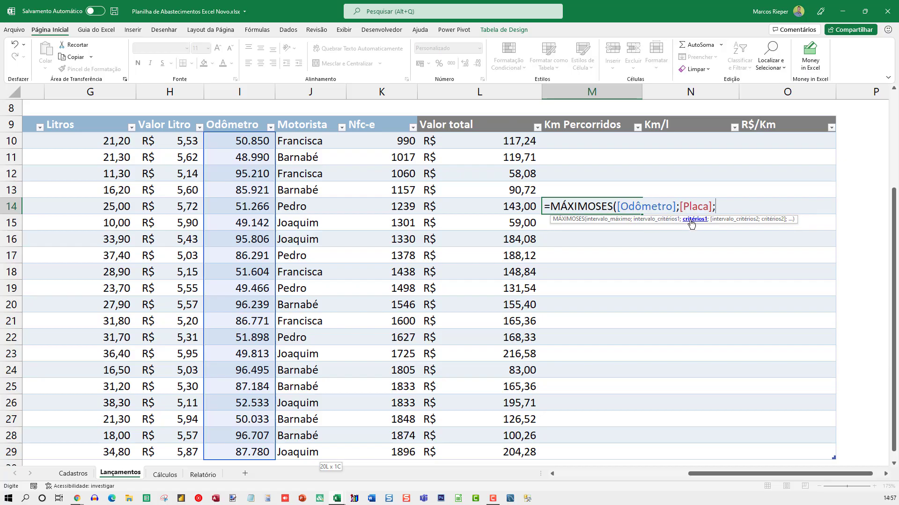
{"action": "left_click", "coordinate": [510, 201]}
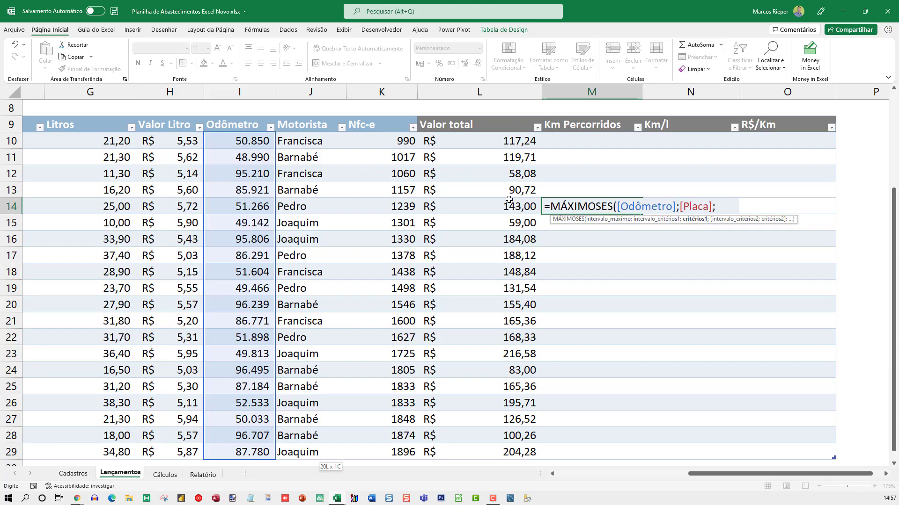
{"action": "key", "text": "Home"}
{"action": "key", "text": "Right"}
{"action": "key", "text": "Right"}
{"action": "key", "text": "Right"}
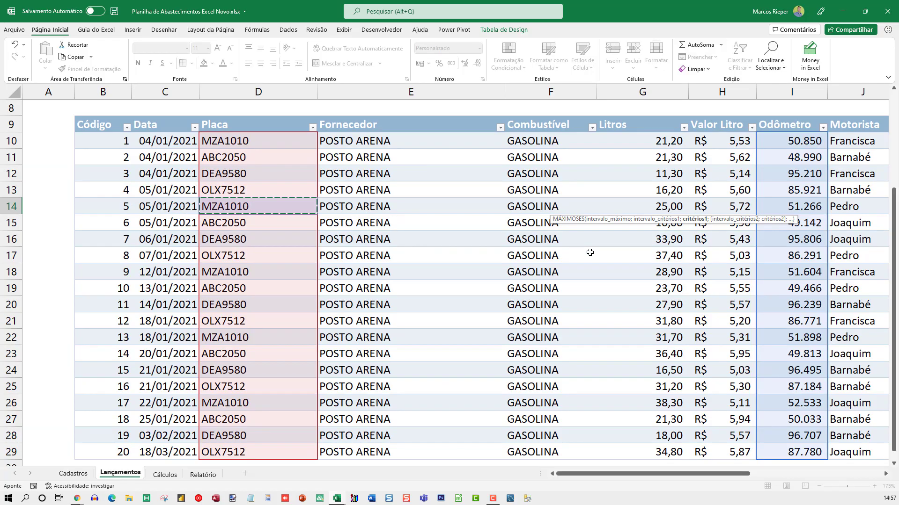
{"action": "left_click_drag", "start_coordinate": [608, 474], "coordinate": [739, 474]}
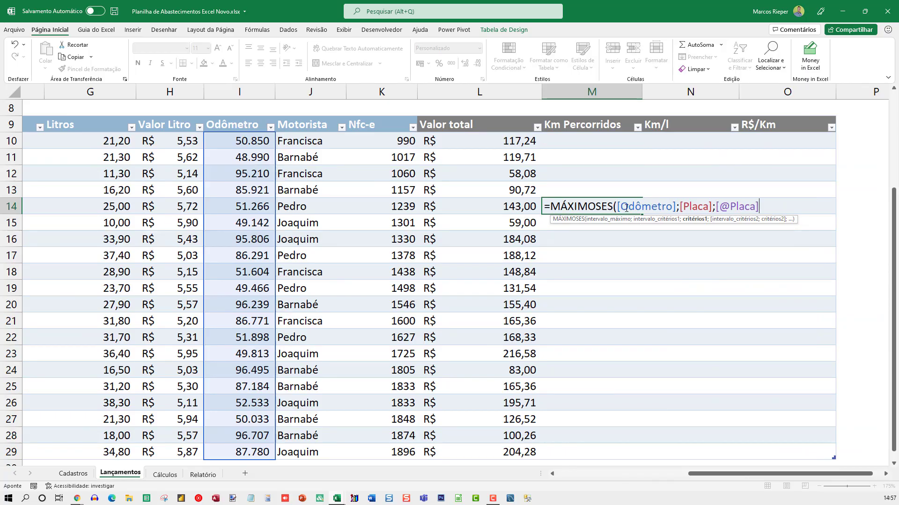
{"action": "left_click", "coordinate": [629, 206]}
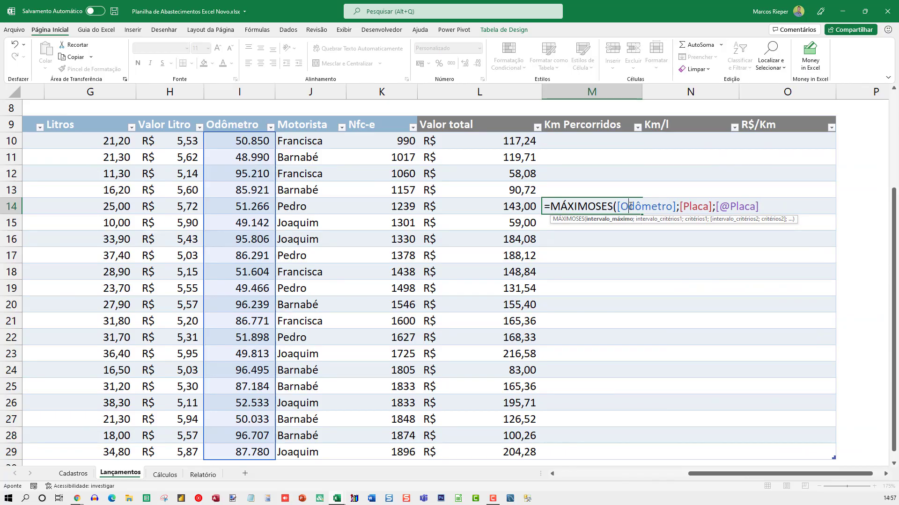
{"action": "left_click", "coordinate": [699, 206]}
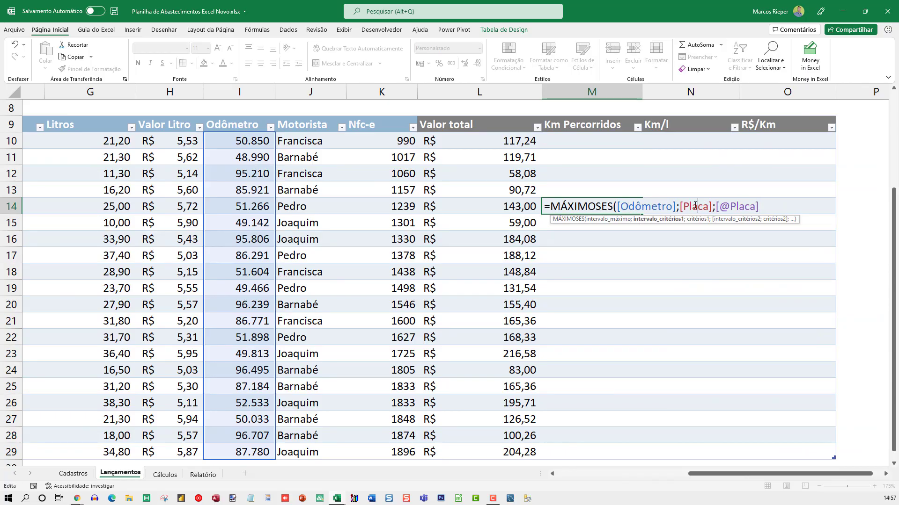
{"action": "left_click", "coordinate": [731, 207]}
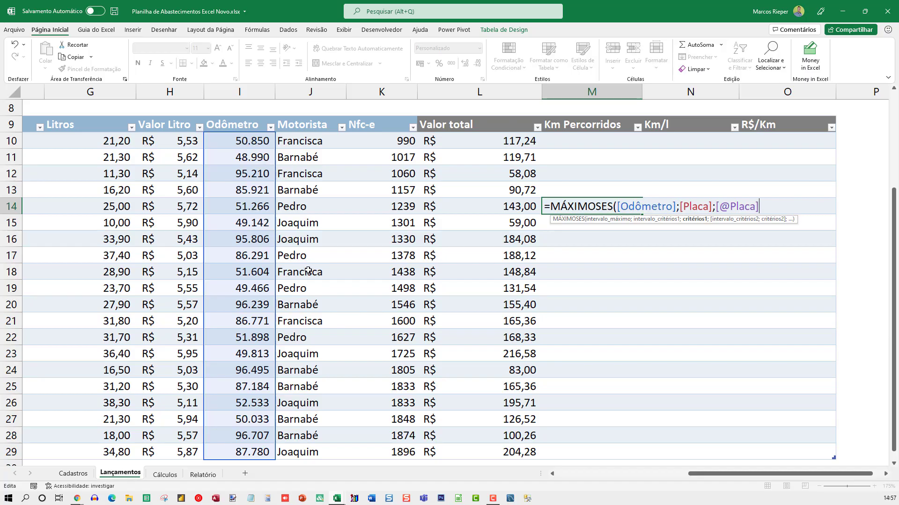
{"action": "type", "text": ";"}
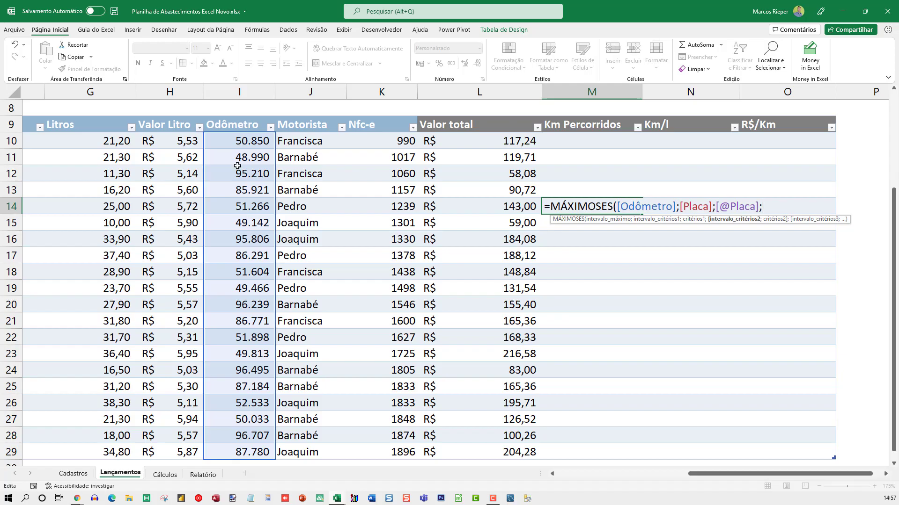
{"action": "left_click", "coordinate": [242, 141]}
{"action": "key", "text": "ctrl+shift+Down"}
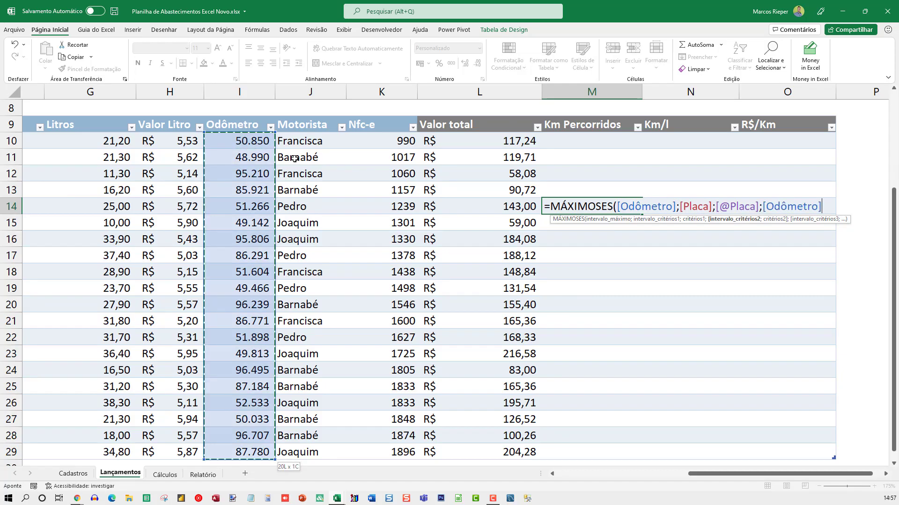
{"action": "type", "text": ";"}
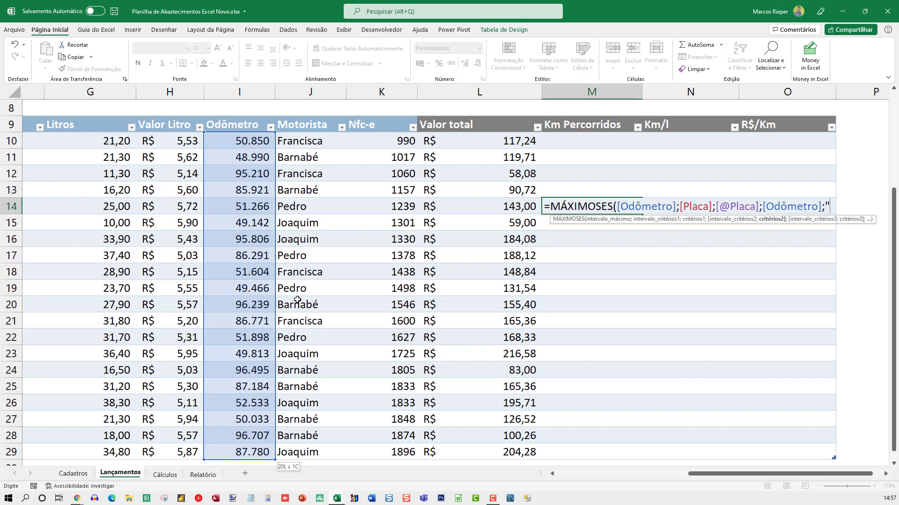
{"action": "type", "text": "<\""}
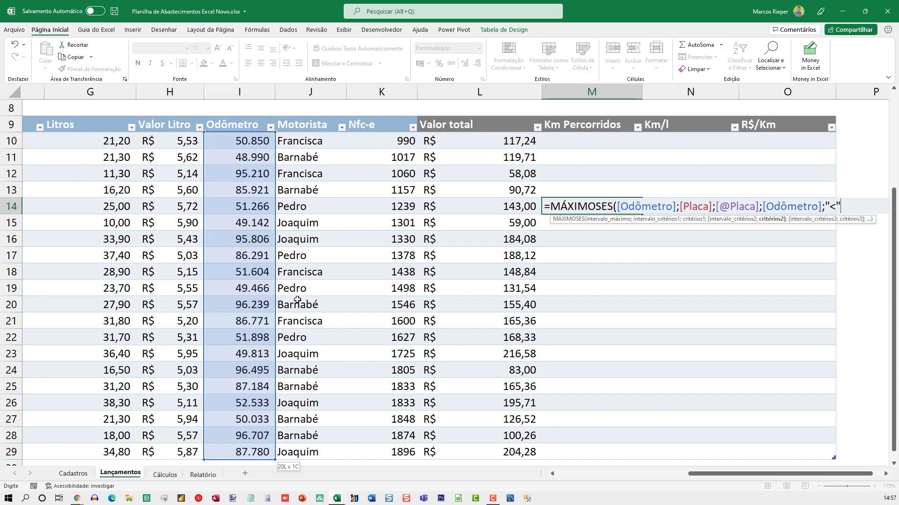
{"action": "type", "text": "&"}
{"action": "left_click", "coordinate": [246, 206]}
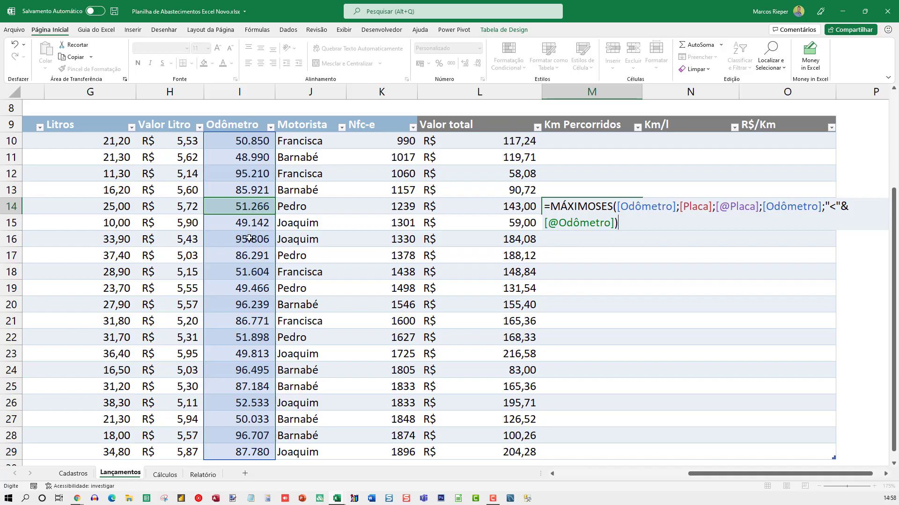
{"action": "key", "text": "Return"}
{"action": "key", "text": "Up"}
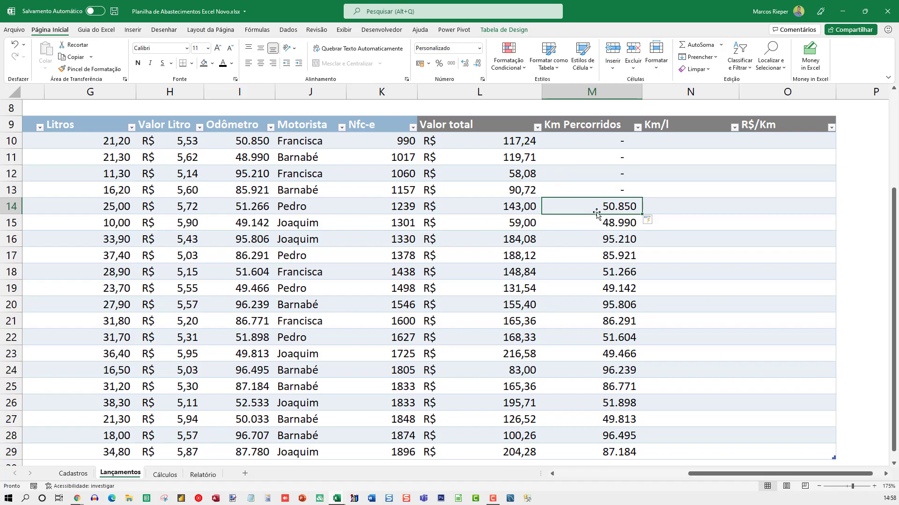
{"action": "key", "text": "F2"}
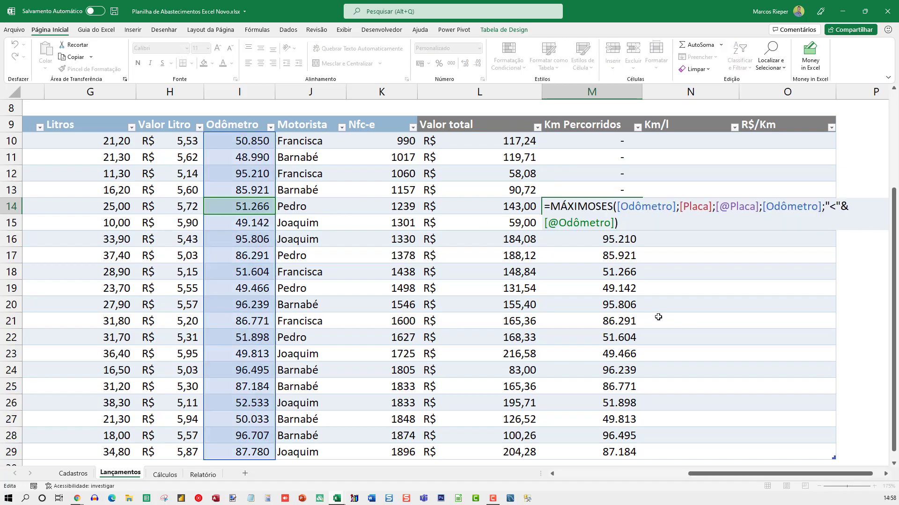
{"action": "type", "text": "-"}
{"action": "left_click", "coordinate": [249, 206]}
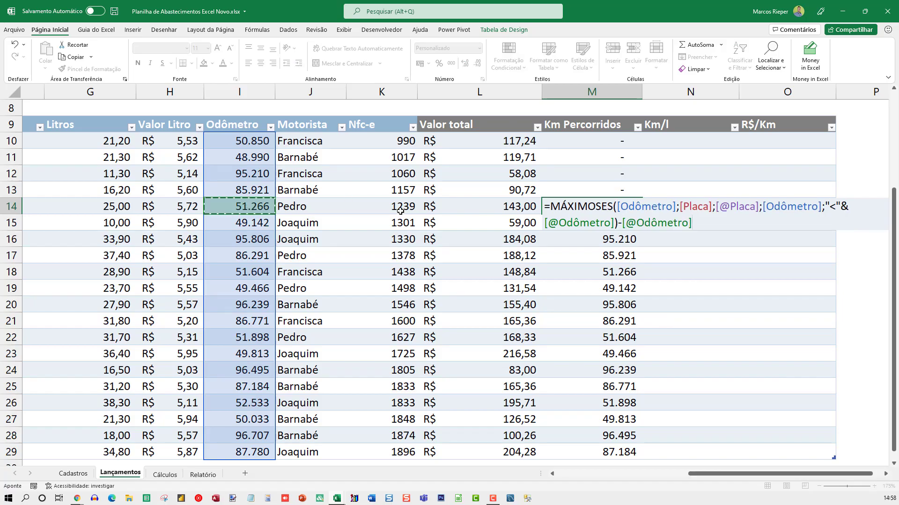
{"action": "key", "text": "Return"}
{"action": "key", "text": "Up"}
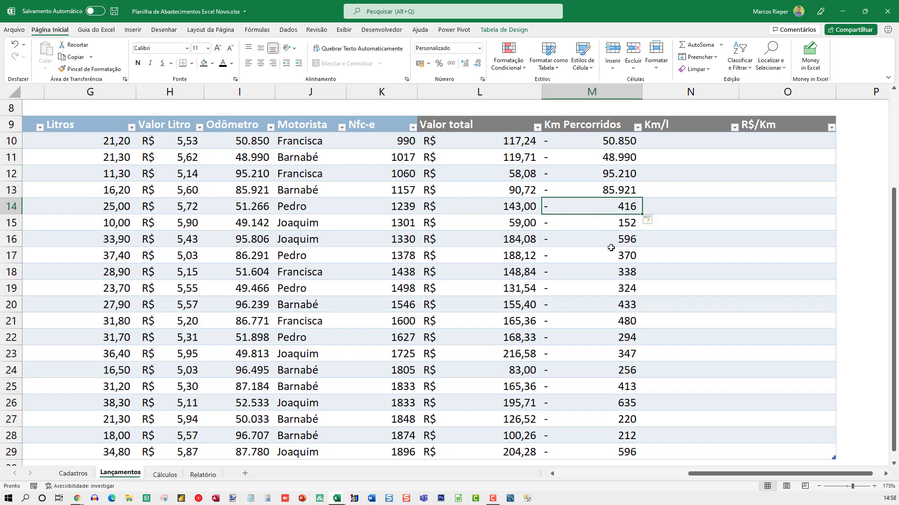
{"action": "scroll", "coordinate": [607, 271], "scroll_direction": "down", "scroll_amount": 3}
{"action": "scroll", "coordinate": [606, 271], "scroll_direction": "up", "scroll_amount": 3}
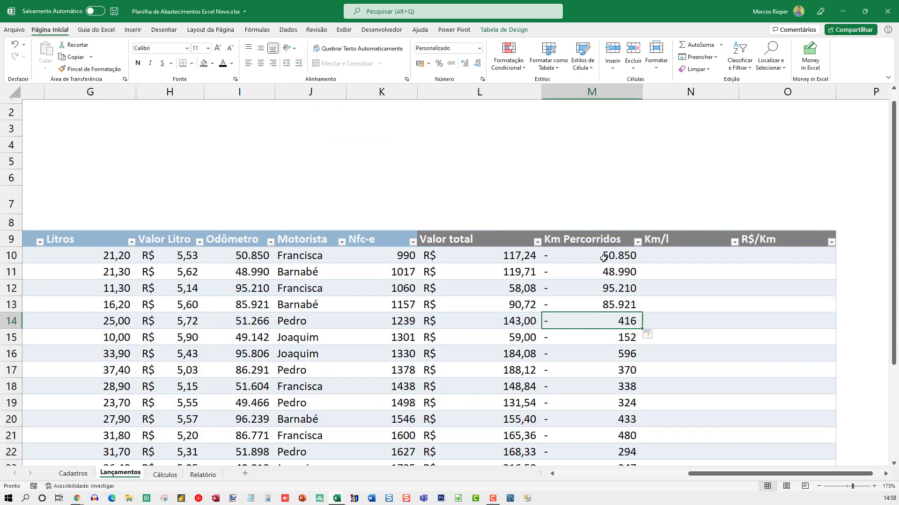
{"action": "double_click", "coordinate": [585, 210]}
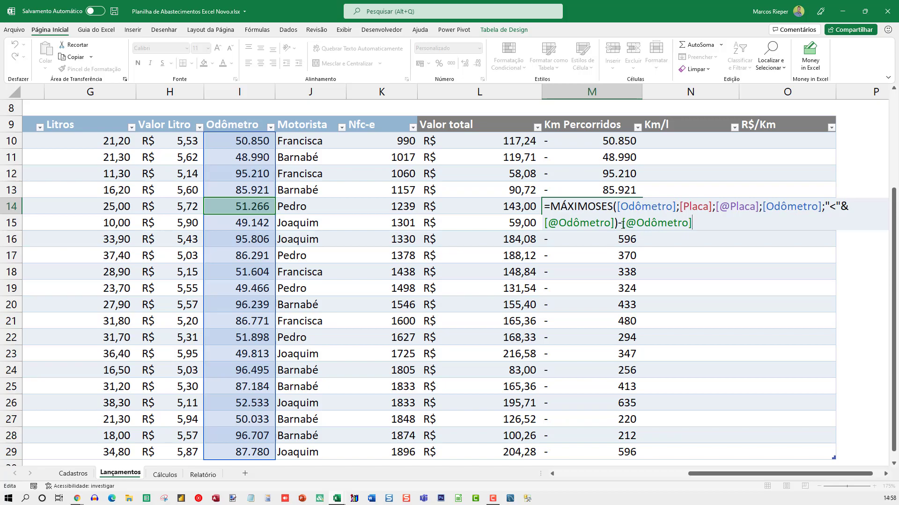
{"action": "left_click_drag", "start_coordinate": [622, 225], "coordinate": [729, 226]}
{"action": "key", "text": "ctrl+c"}
{"action": "key", "text": "BackSpace"}
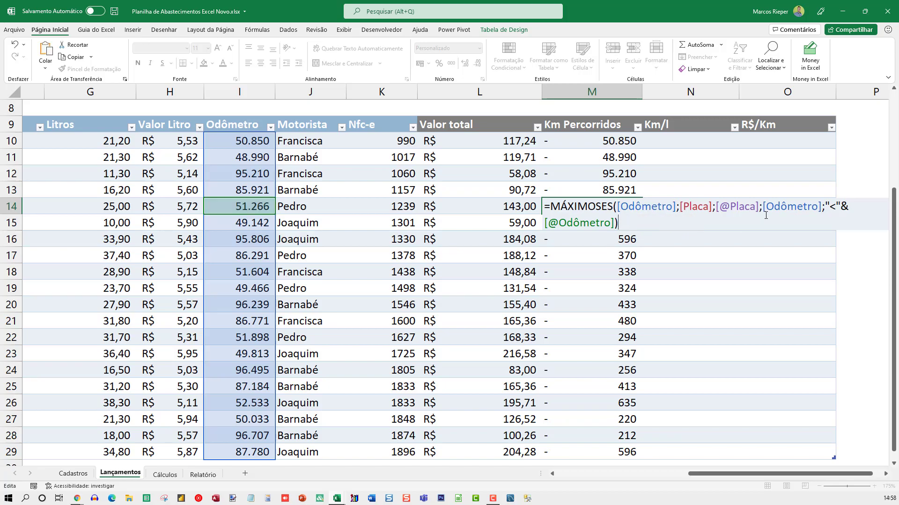
{"action": "key", "text": "ctrl+v"}
{"action": "type", "text": "-"}
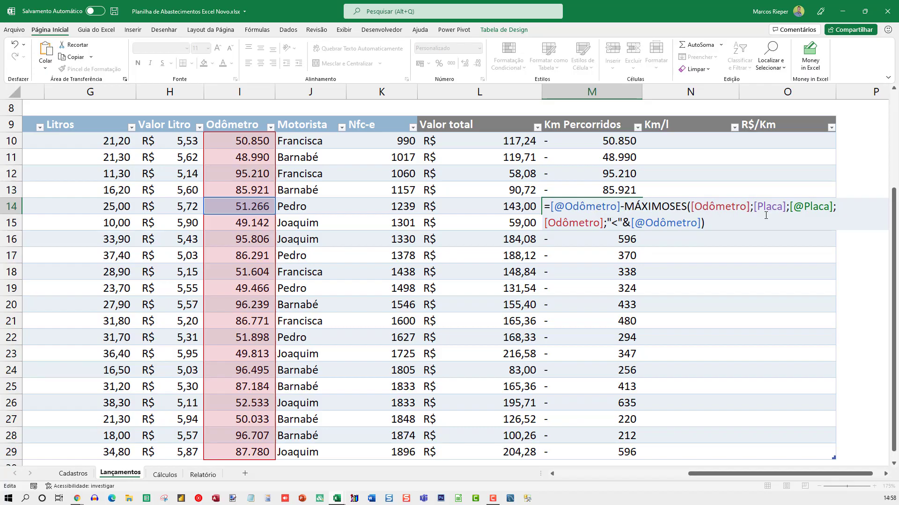
{"action": "key", "text": "ctrl+Return"}
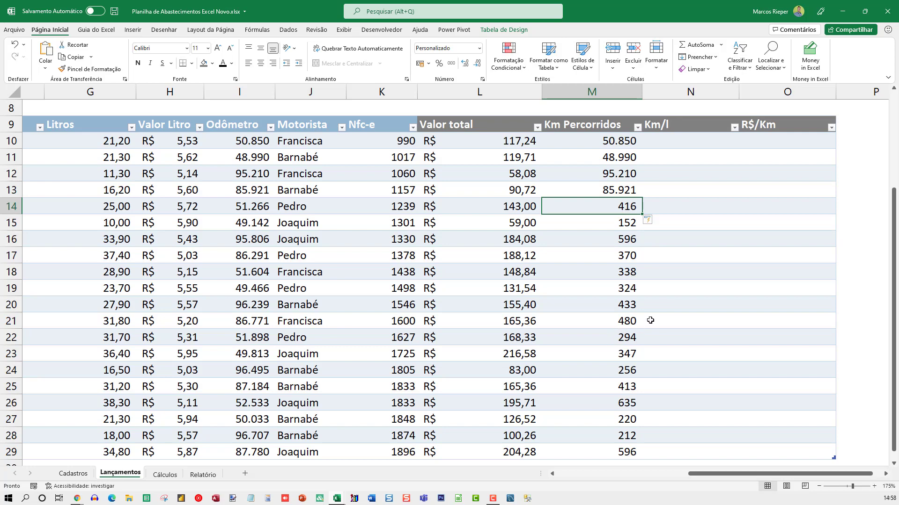
{"action": "left_click_drag", "start_coordinate": [615, 142], "coordinate": [618, 196]}
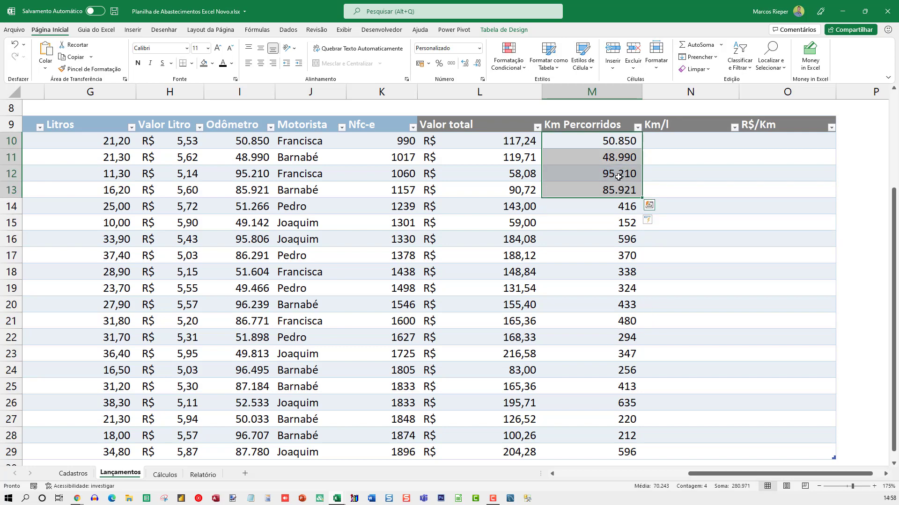
{"action": "left_click", "coordinate": [591, 143]}
{"action": "key", "text": "F2"}
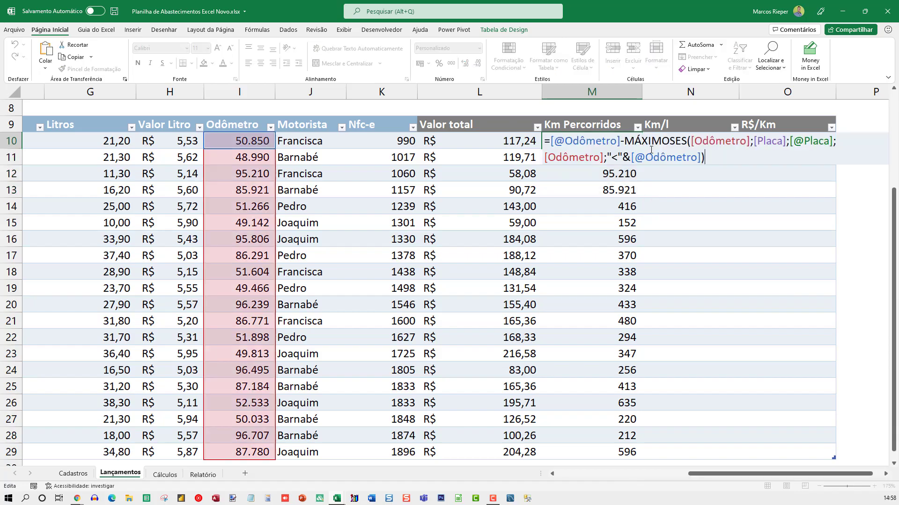
{"action": "left_click_drag", "start_coordinate": [655, 142], "coordinate": [707, 165]}
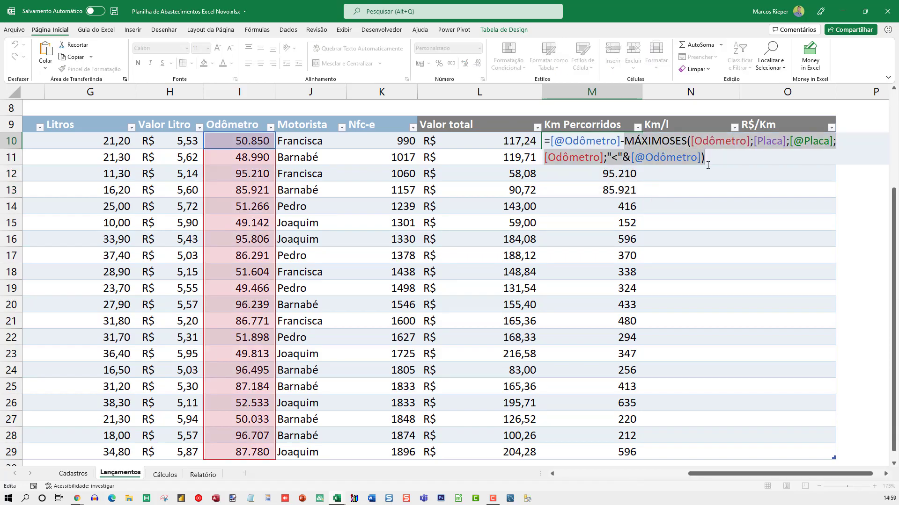
{"action": "left_click", "coordinate": [624, 139]}
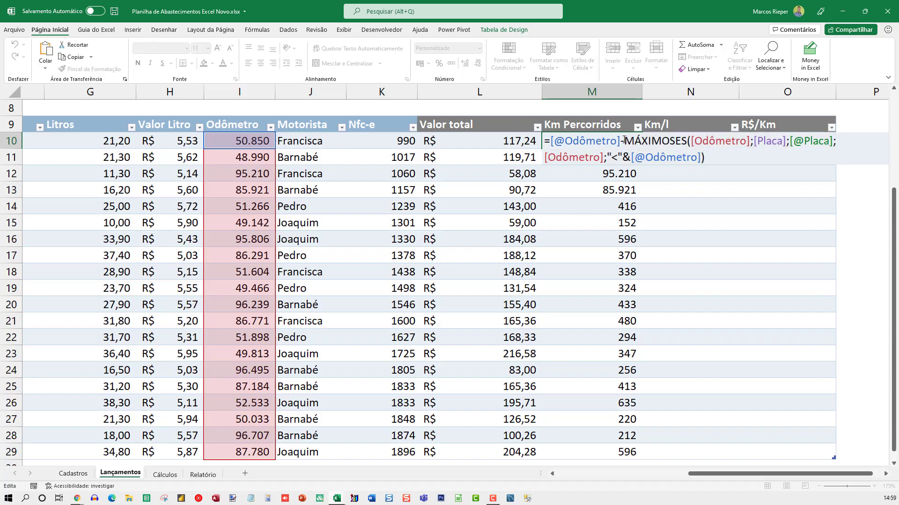
{"action": "left_click_drag", "start_coordinate": [557, 139], "coordinate": [621, 140]}
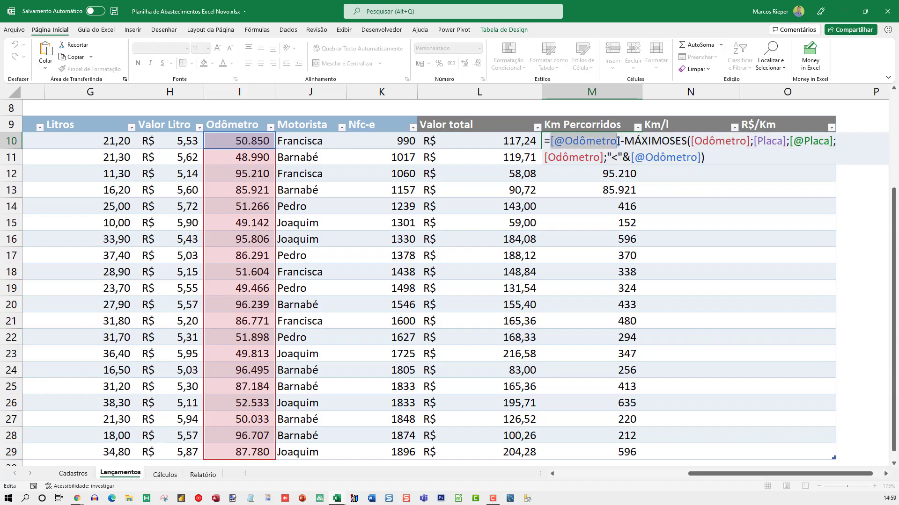
{"action": "key", "text": "F9"}
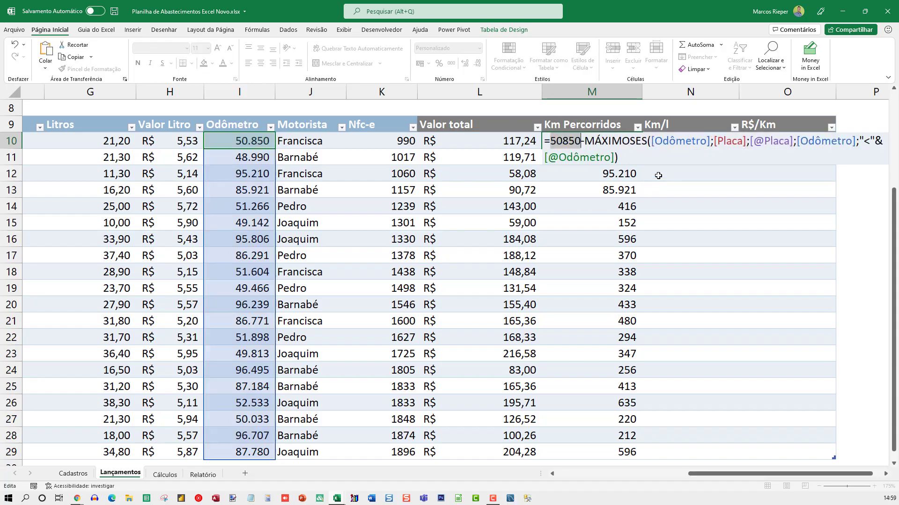
{"action": "left_click", "coordinate": [588, 140]}
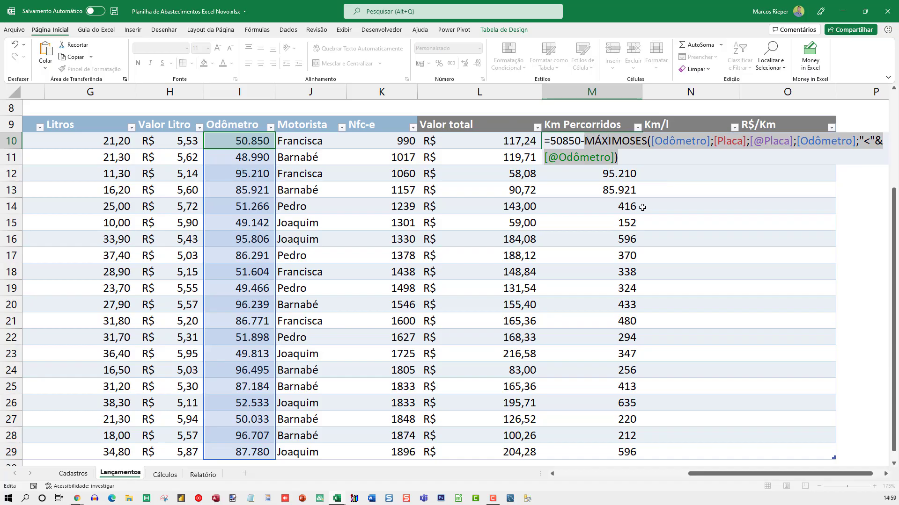
{"action": "key", "text": "F9"}
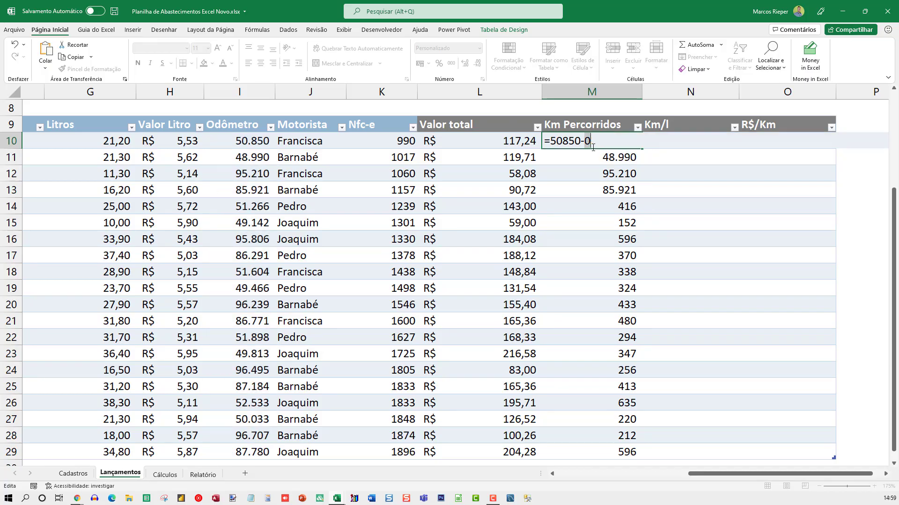
{"action": "key", "text": "ctrl+Return"}
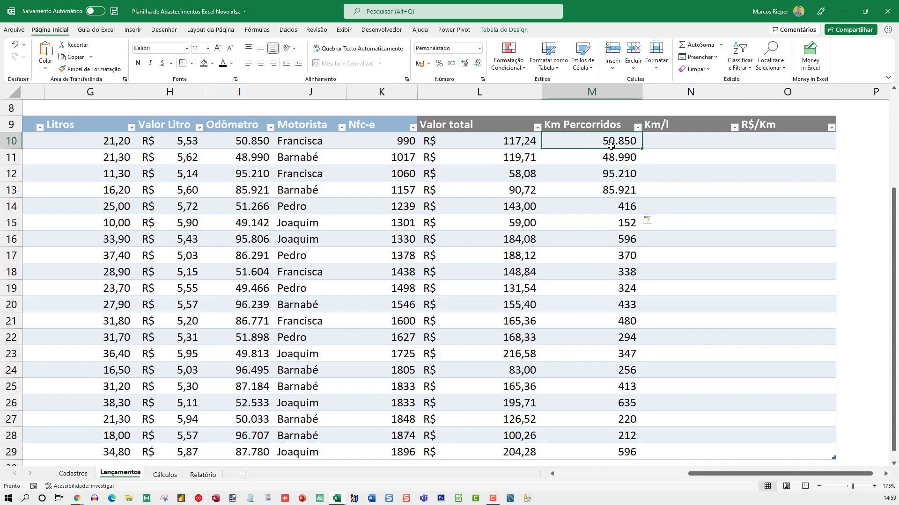
Wrap the M10 formula in SE, testing whether the same MÁXIMOSES expression is >0, keeping the subtraction if true and returning 0 otherwise
{"action": "key", "text": "F2"}
{"action": "left_click_drag", "start_coordinate": [706, 157], "coordinate": [628, 143]}
{"action": "key", "text": "ctrl+c"}
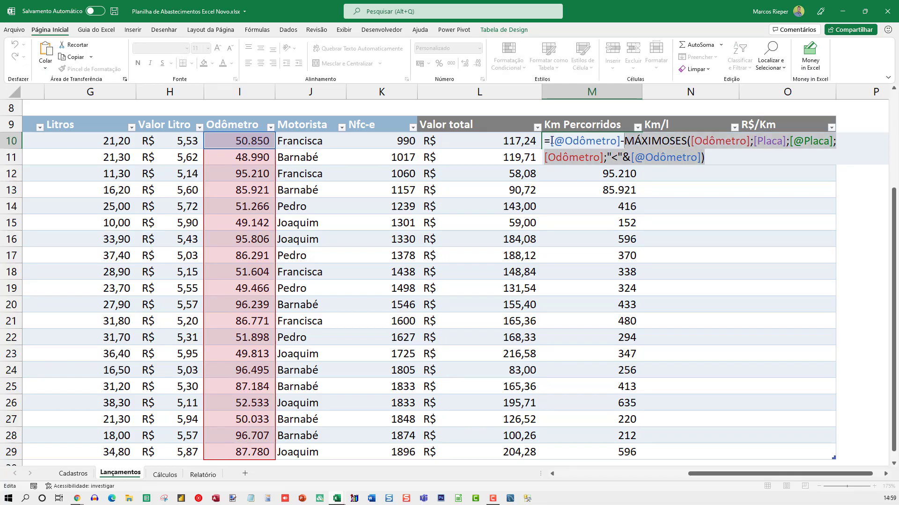
{"action": "left_click", "coordinate": [551, 141]}
{"action": "type", "text": "SE("}
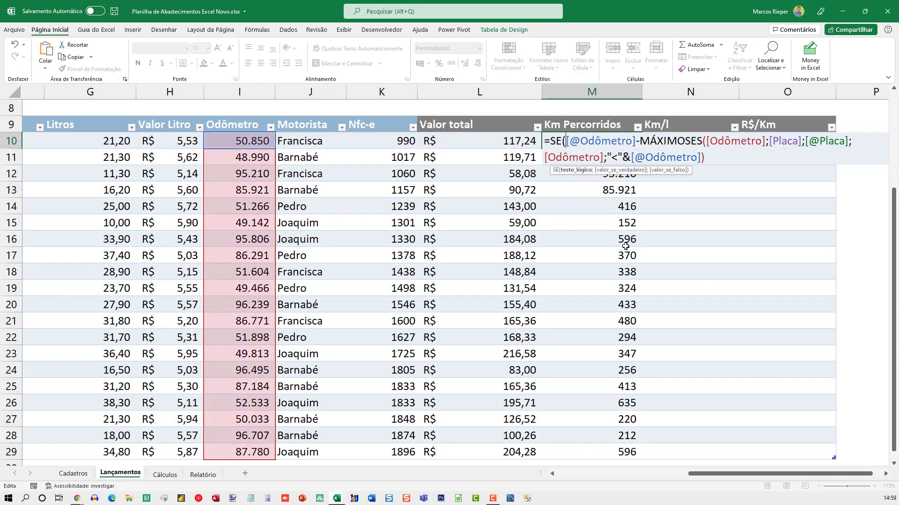
{"action": "key", "text": "ctrl+v"}
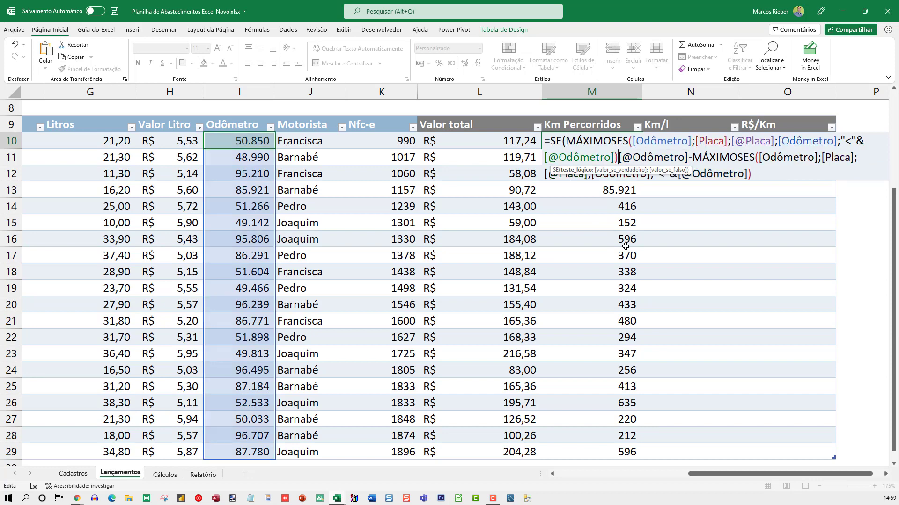
{"action": "type", "text": "<"}
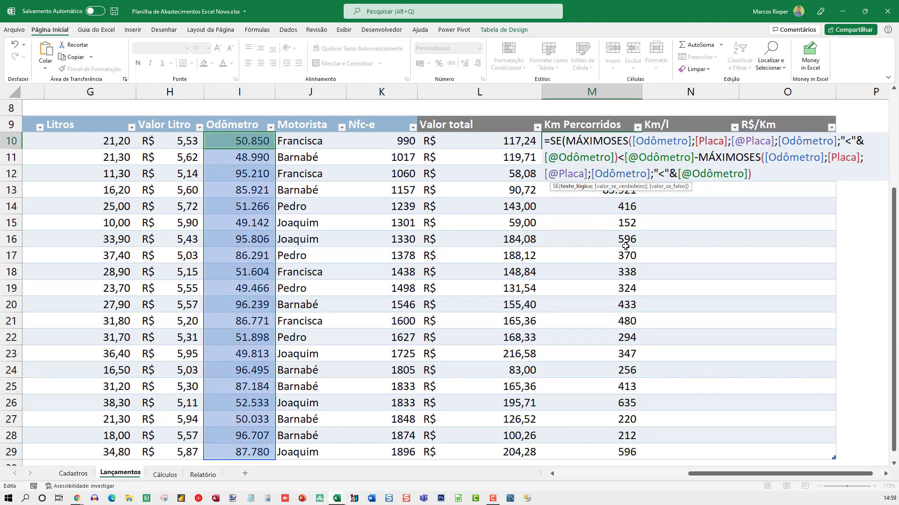
{"action": "key", "text": "BackSpace"}
{"action": "type", "text": ">0;"}
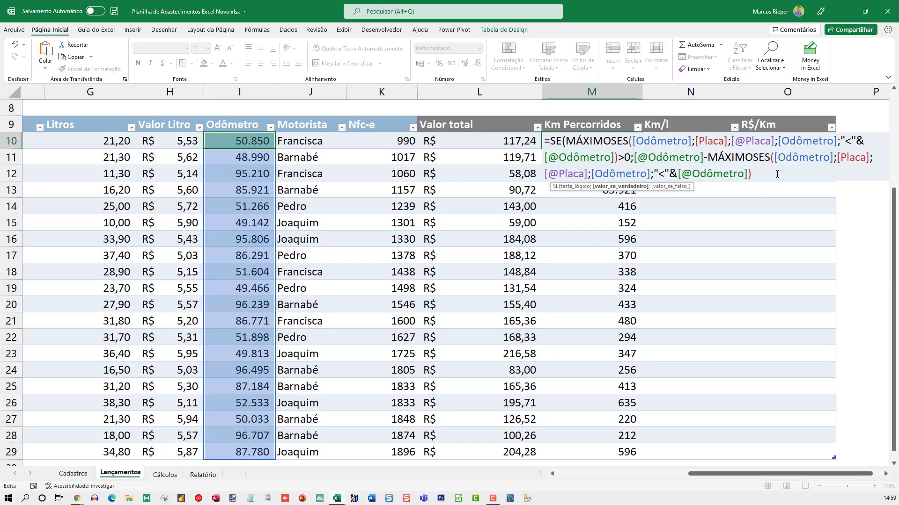
{"action": "type", "text": ";0"}
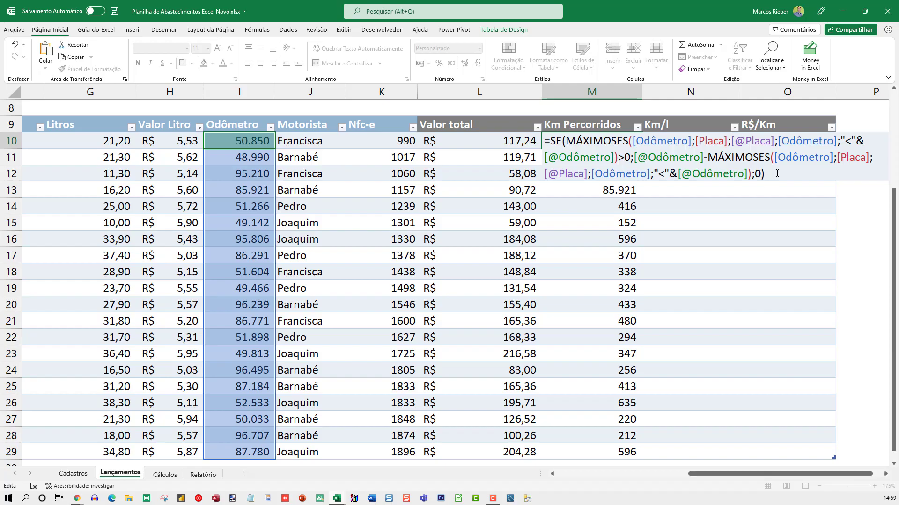
{"action": "key", "text": "ctrl+Return"}
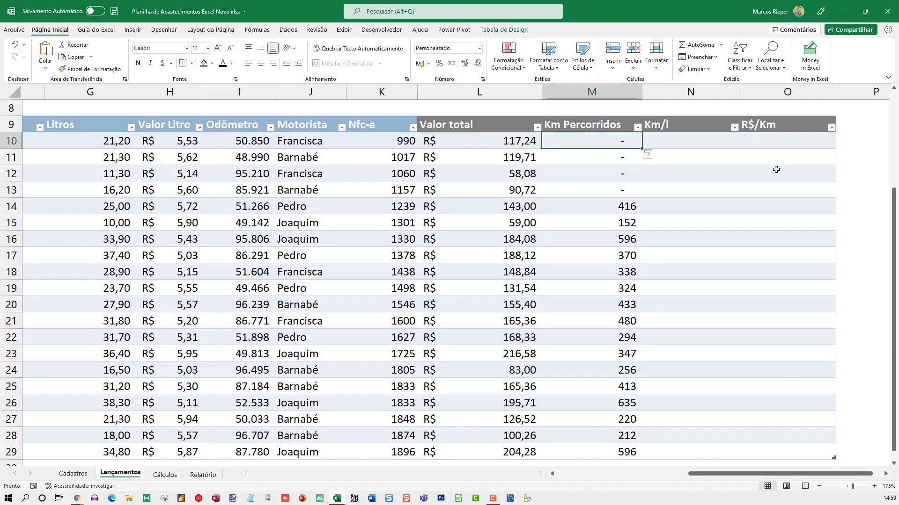
Evaluate the MÁXIMOSES expression inside the SE test of M10, and discard the evaluation
{"action": "double_click", "coordinate": [594, 138]}
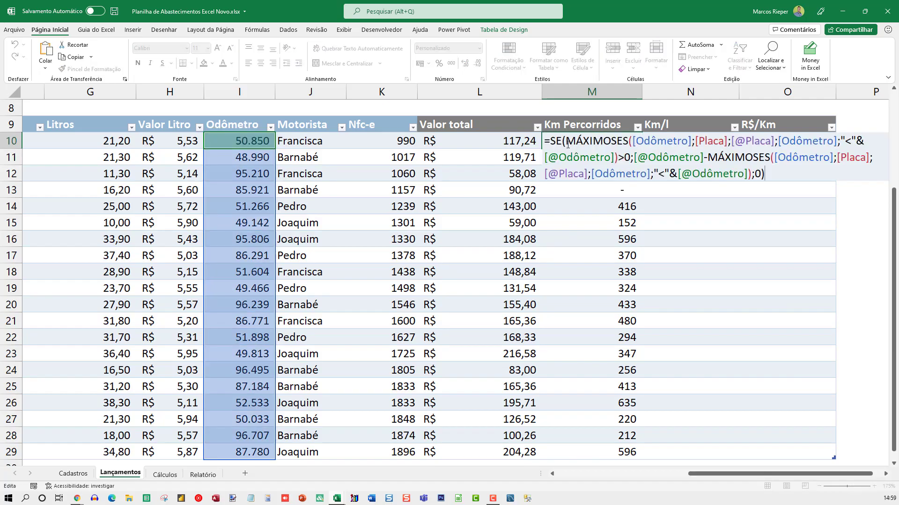
{"action": "left_click_drag", "start_coordinate": [597, 139], "coordinate": [621, 157]}
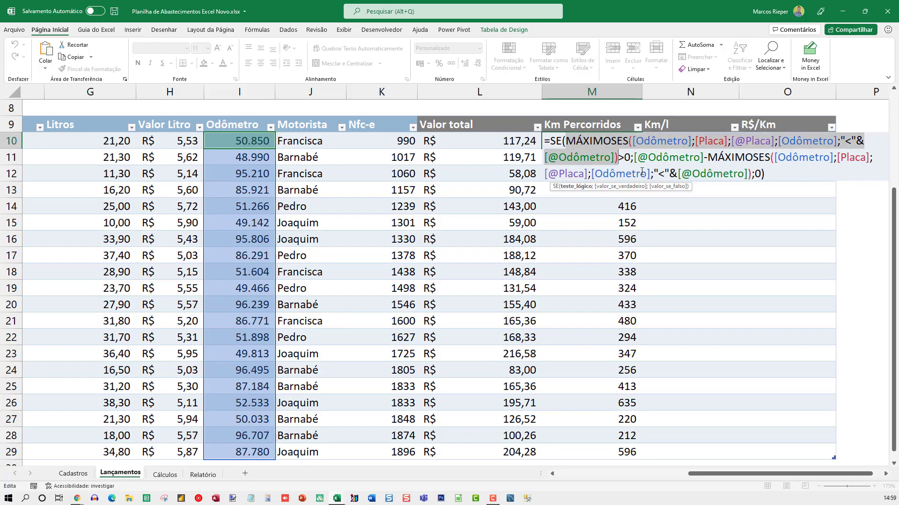
{"action": "key", "text": "F9"}
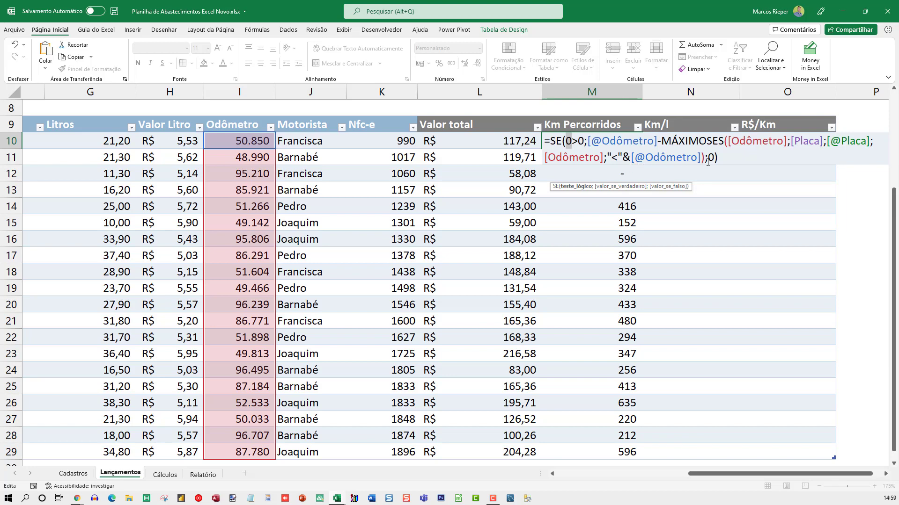
{"action": "key", "text": "ctrl+z"}
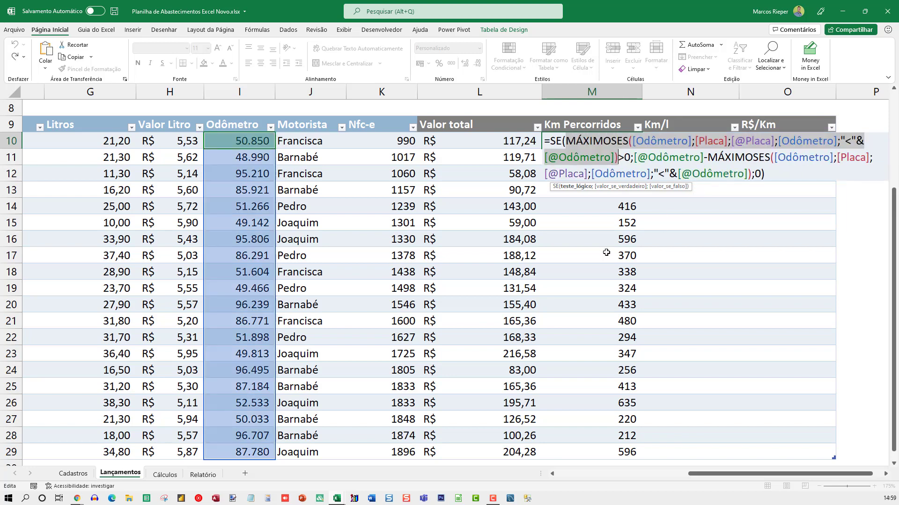
{"action": "left_click", "coordinate": [630, 238]}
{"action": "key", "text": "Escape"}
{"action": "left_click", "coordinate": [601, 223]}
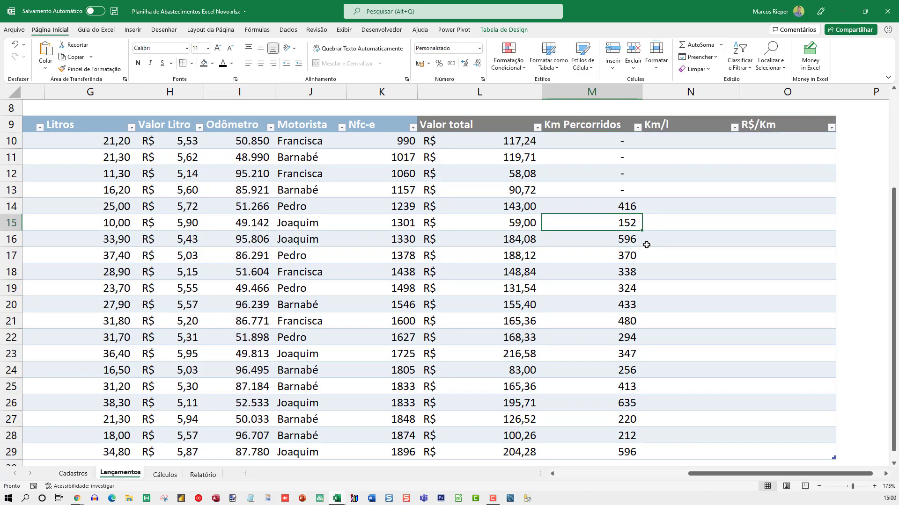
{"action": "key", "text": "F2"}
{"action": "key", "text": "Escape"}
{"action": "left_click_drag", "start_coordinate": [579, 139], "coordinate": [580, 383]}
{"action": "left_click", "coordinate": [598, 145]}
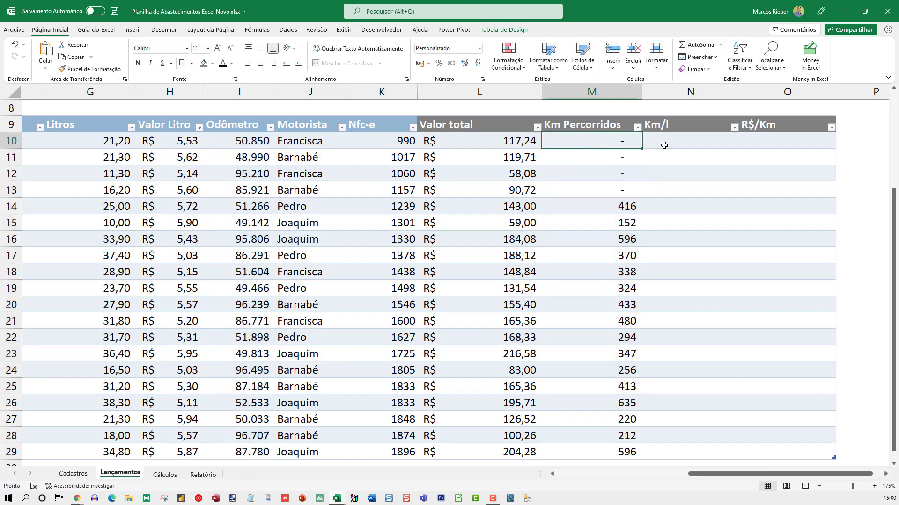
{"action": "left_click", "coordinate": [682, 140]}
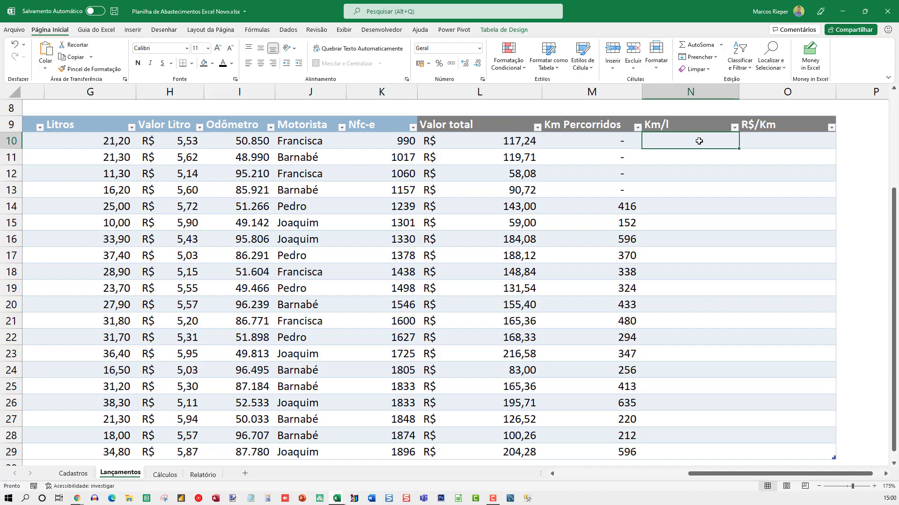
{"action": "left_click", "coordinate": [778, 144]}
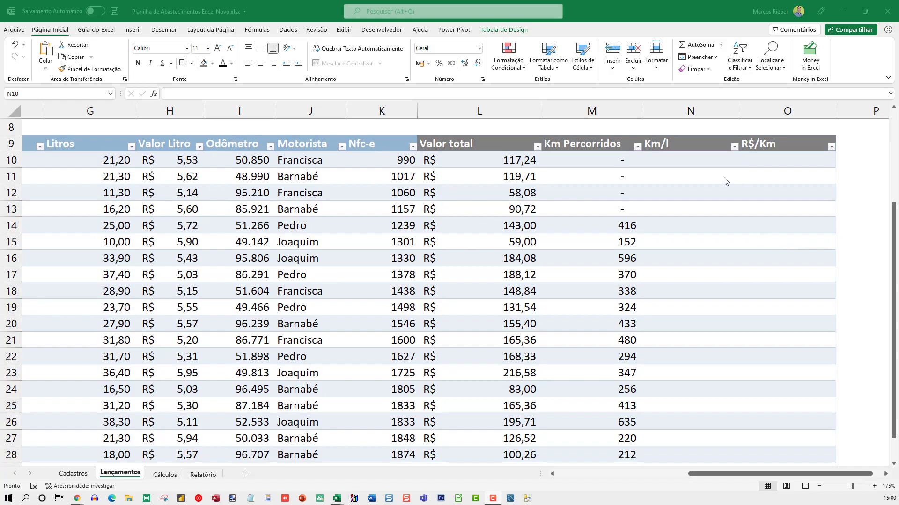
{"action": "left_click", "coordinate": [702, 164]}
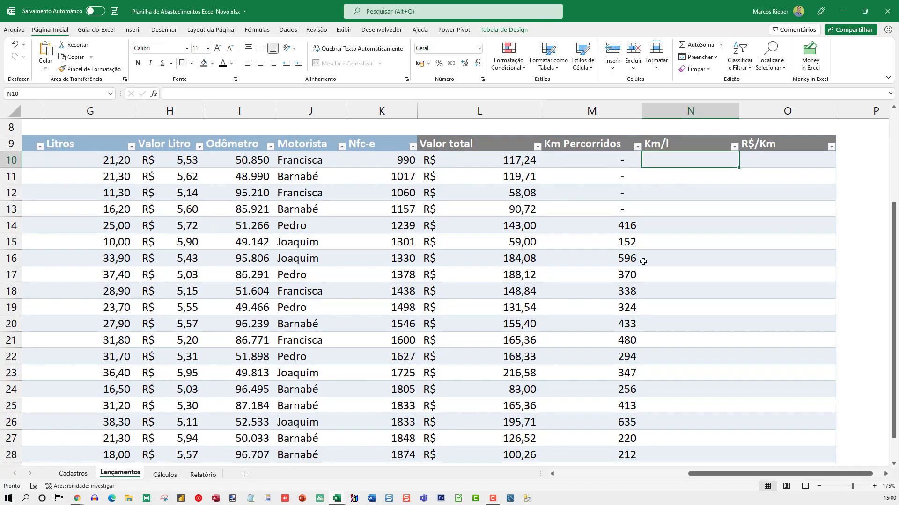
{"action": "type", "text": "="}
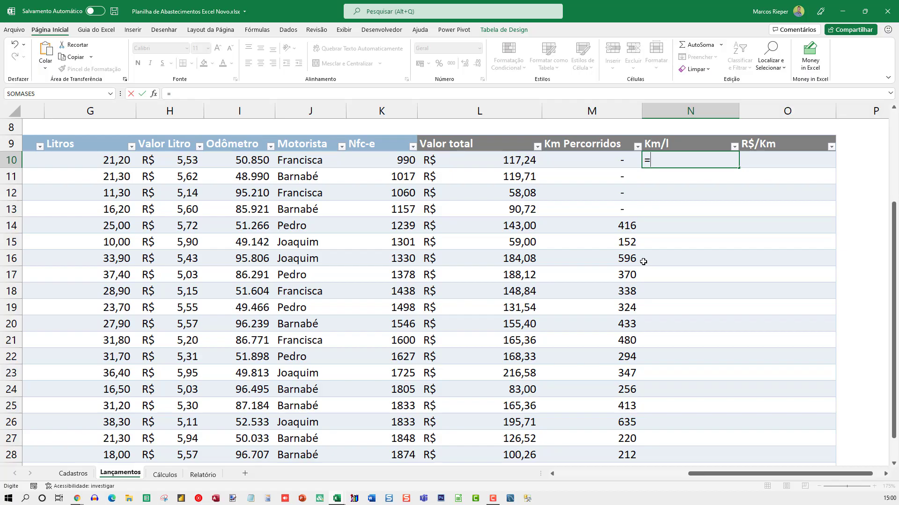
{"action": "key", "text": "Left"}
{"action": "type", "text": "/"}
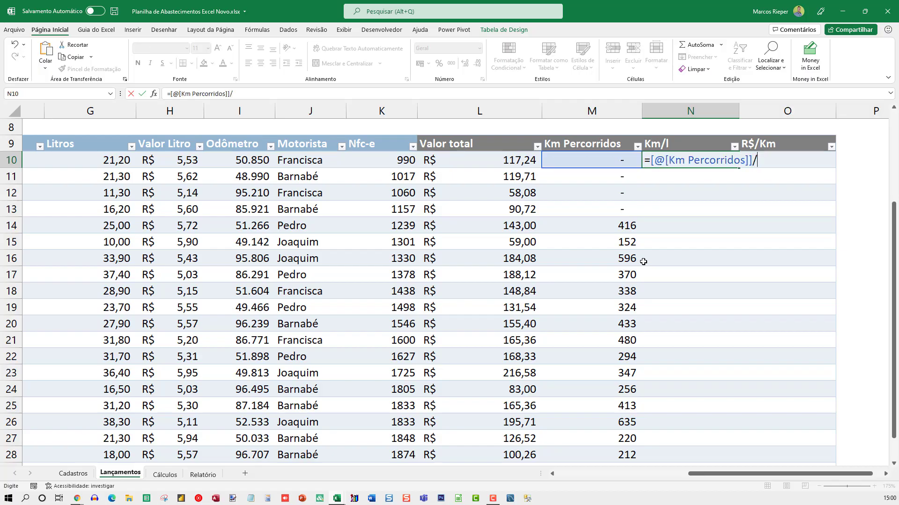
{"action": "key", "text": "Left"}
{"action": "key", "text": "Left"}
{"action": "key", "text": "Left"}
{"action": "key", "text": "Left"}
{"action": "key", "text": "Left"}
{"action": "key", "text": "Left"}
{"action": "key", "text": "Left"}
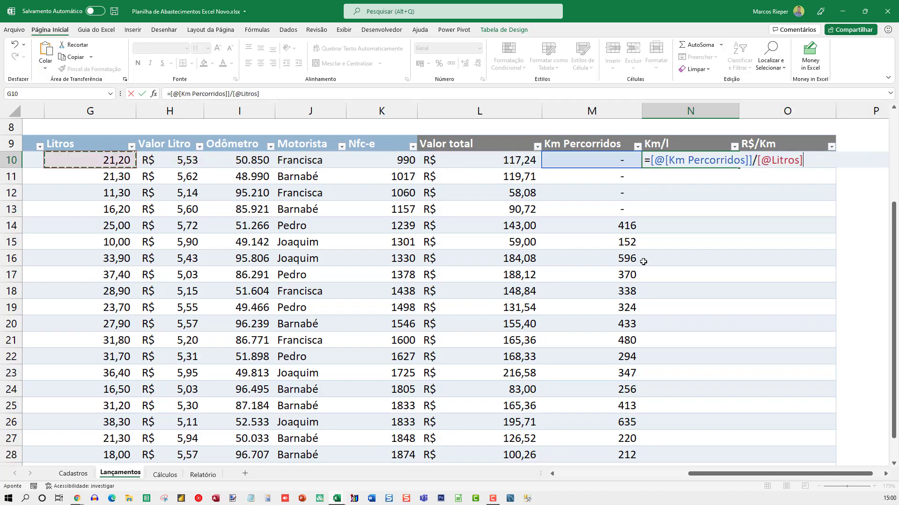
{"action": "key", "text": "Return"}
{"action": "key", "text": "Up"}
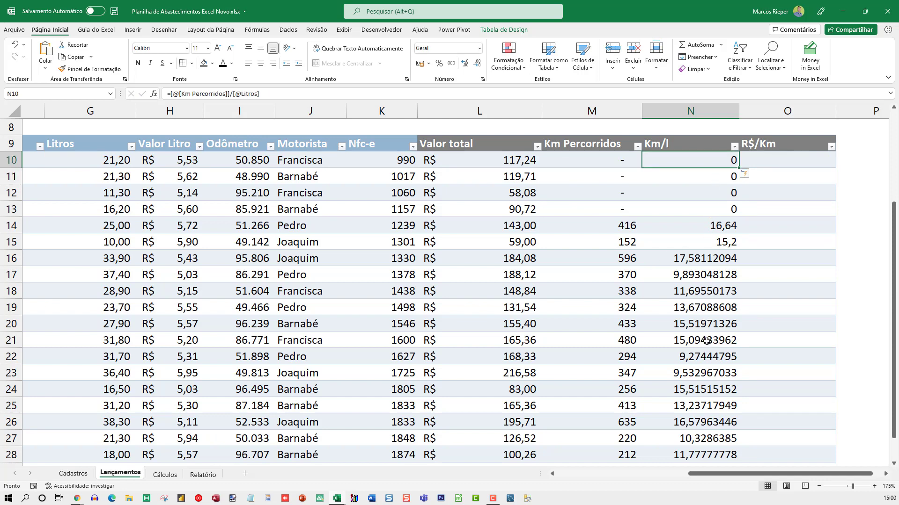
Format the Km/l values in N10:N28 with the Contábil comma style, without a currency symbol
{"action": "scroll", "coordinate": [706, 341], "scroll_direction": "down", "scroll_amount": 2}
{"action": "scroll", "coordinate": [716, 328], "scroll_direction": "up", "scroll_amount": 2}
{"action": "left_click_drag", "start_coordinate": [700, 157], "coordinate": [697, 457]}
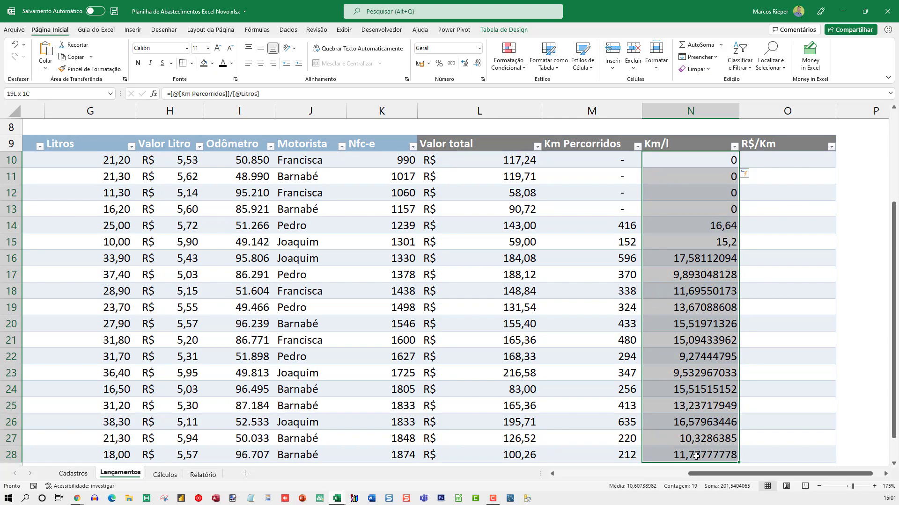
{"action": "left_click", "coordinate": [452, 63]}
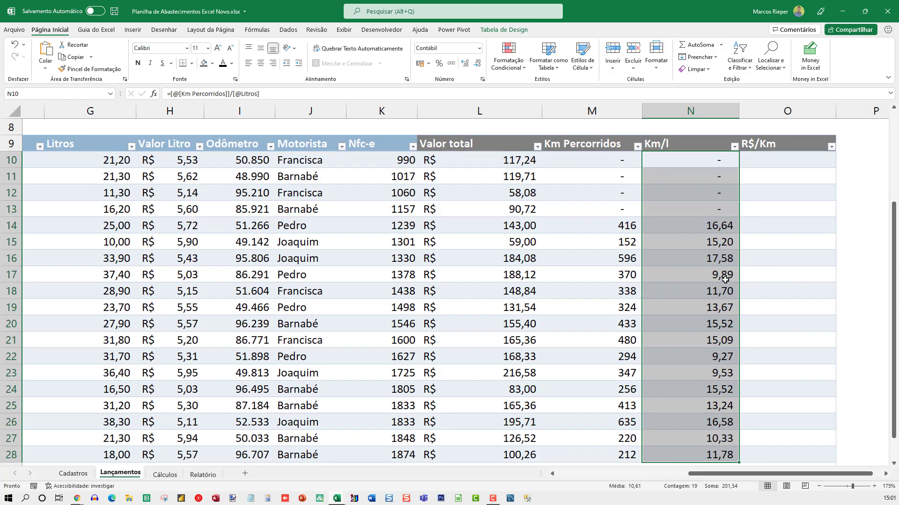
Examine the Km/l results in rows 14 to 18 and in each vehicle's first refuelling, rows 10 to 13
{"action": "left_click", "coordinate": [719, 225]}
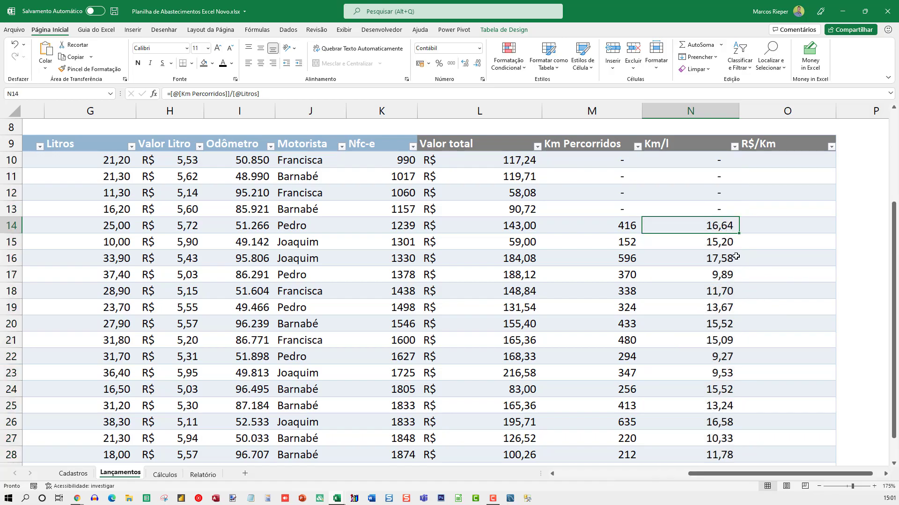
{"action": "key", "text": "Down"}
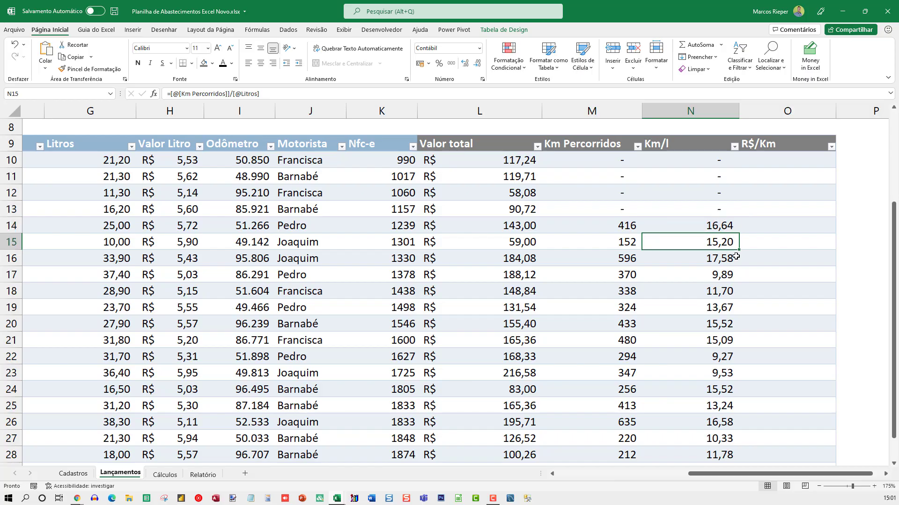
{"action": "key", "text": "Down"}
{"action": "key", "text": "Down"}
{"action": "key", "text": "Down"}
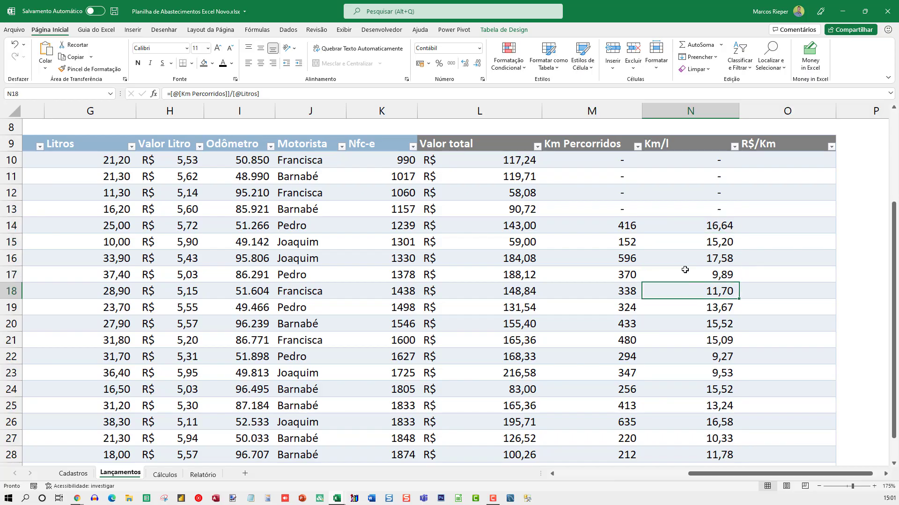
{"action": "mouse_move", "coordinate": [696, 163]}
{"action": "left_mouse_down"}
{"action": "mouse_move", "coordinate": [696, 206]}
{"action": "mouse_move", "coordinate": [690, 166]}
{"action": "left_mouse_up"}
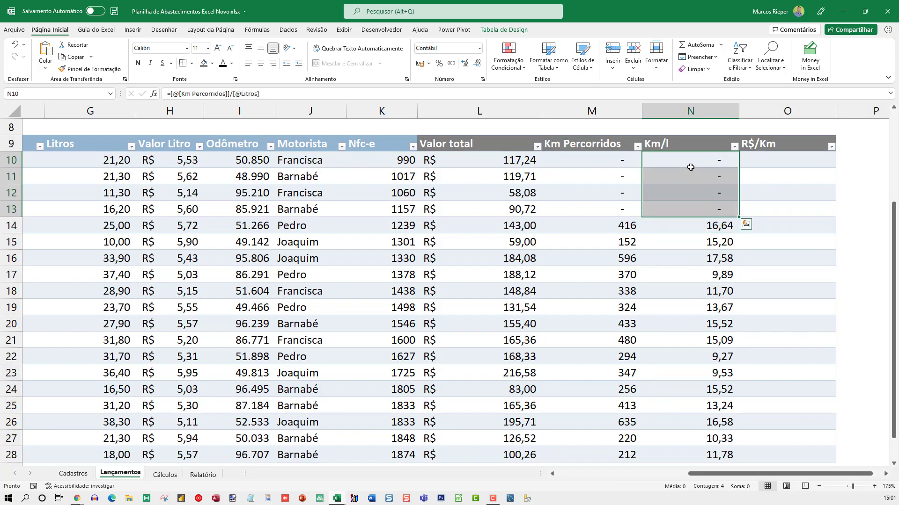
{"action": "double_click", "coordinate": [689, 162]}
Enter a formula in O10 of the R$/Km column that divides [@[Valor total]] by [@[Km Percorridos]]
{"action": "key", "text": "Tab"}
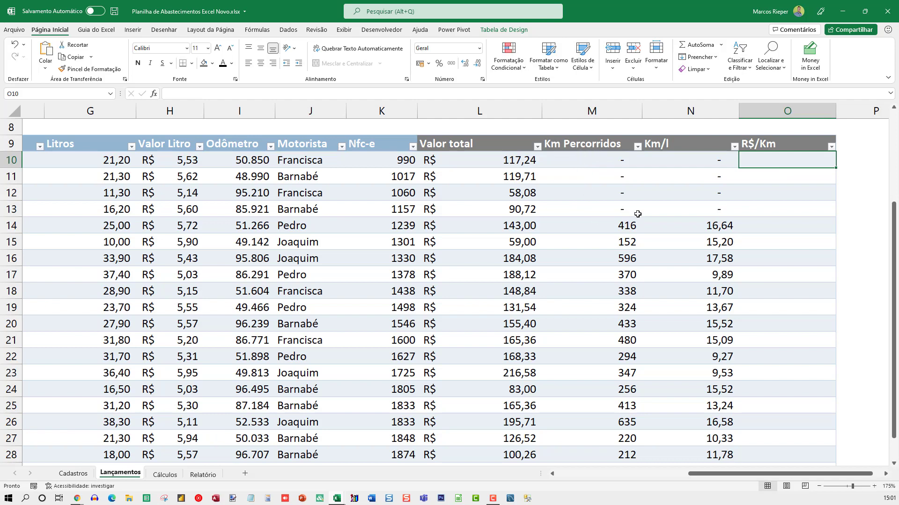
{"action": "type", "text": "="}
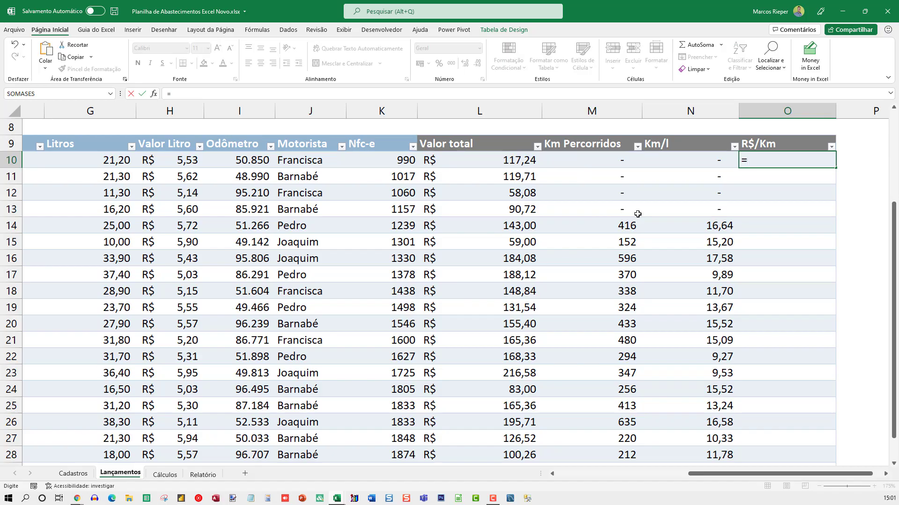
{"action": "key", "text": "Left"}
{"action": "key", "text": "Left"}
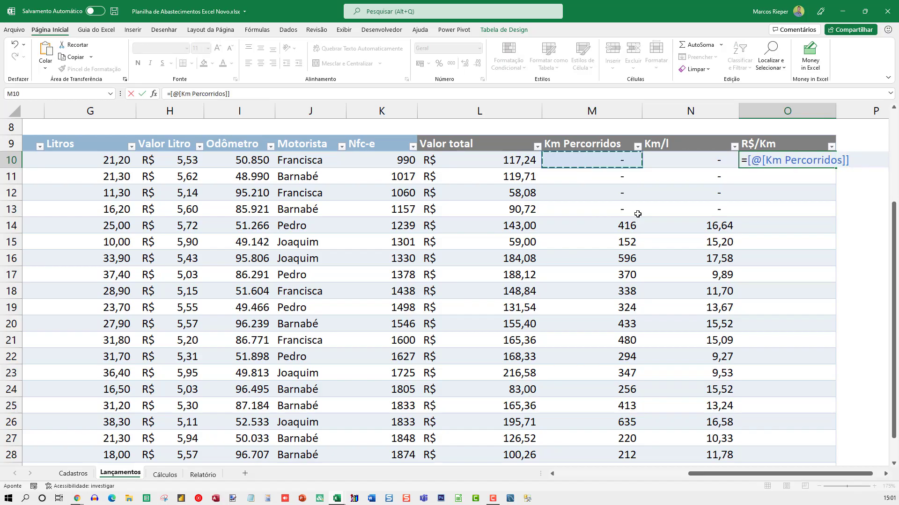
{"action": "key", "text": "Left"}
{"action": "type", "text": "/"}
{"action": "key", "text": "Left"}
{"action": "key", "text": "Left"}
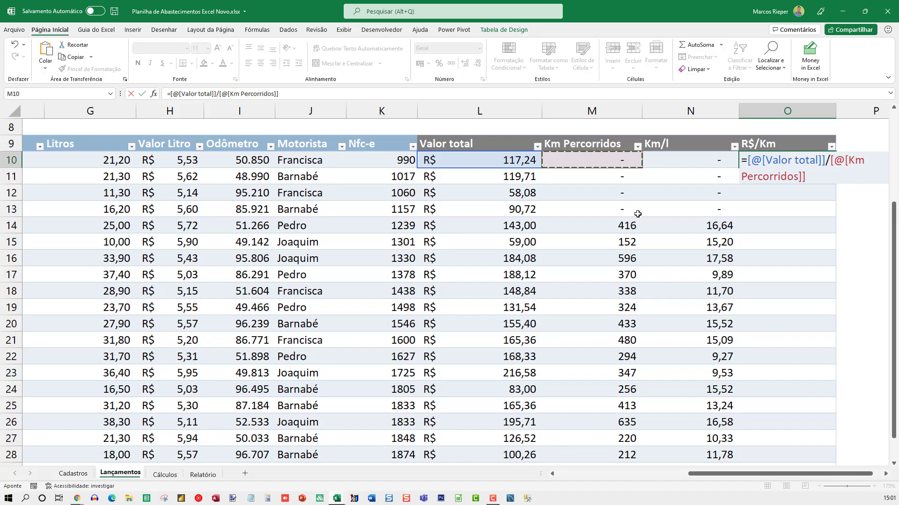
{"action": "key", "text": "Return"}
{"action": "key", "text": "Up"}
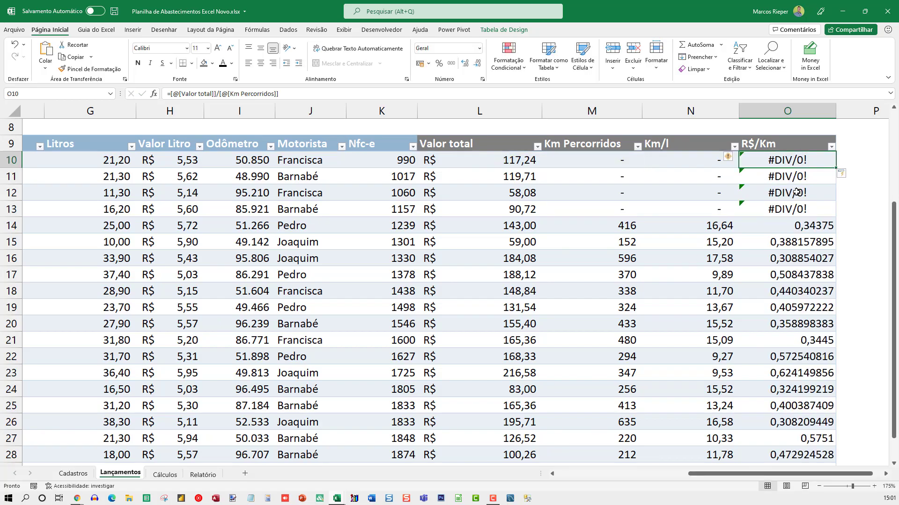
Format the R$/Km values in O10:O29 as Contábil with the R$ currency symbol
{"action": "scroll", "coordinate": [799, 346], "scroll_direction": "down", "scroll_amount": 2}
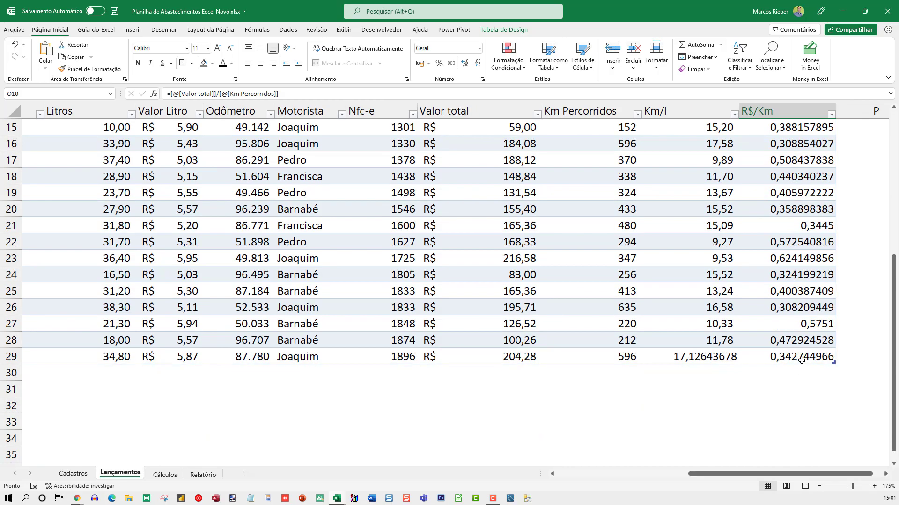
{"action": "left_click", "coordinate": [802, 361], "text": "shift"}
{"action": "scroll", "coordinate": [480, 124], "scroll_direction": "up", "scroll_amount": 3}
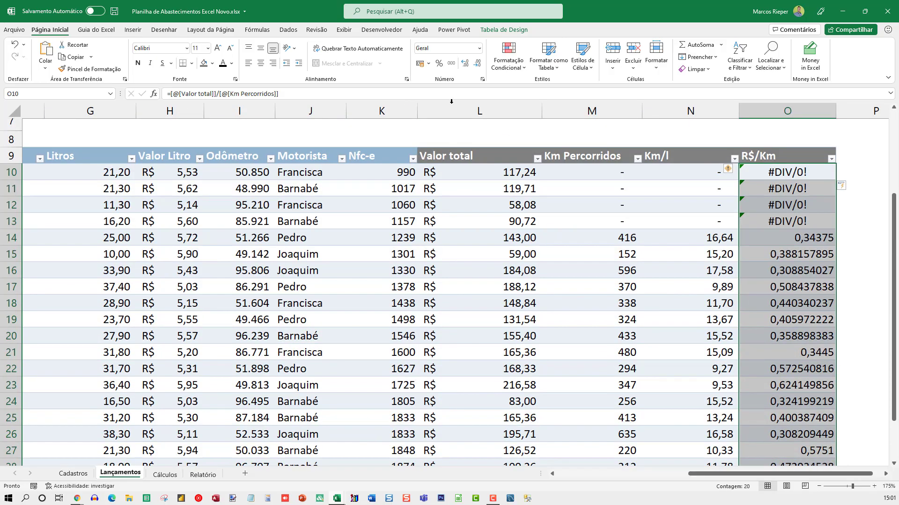
{"action": "left_click", "coordinate": [420, 63]}
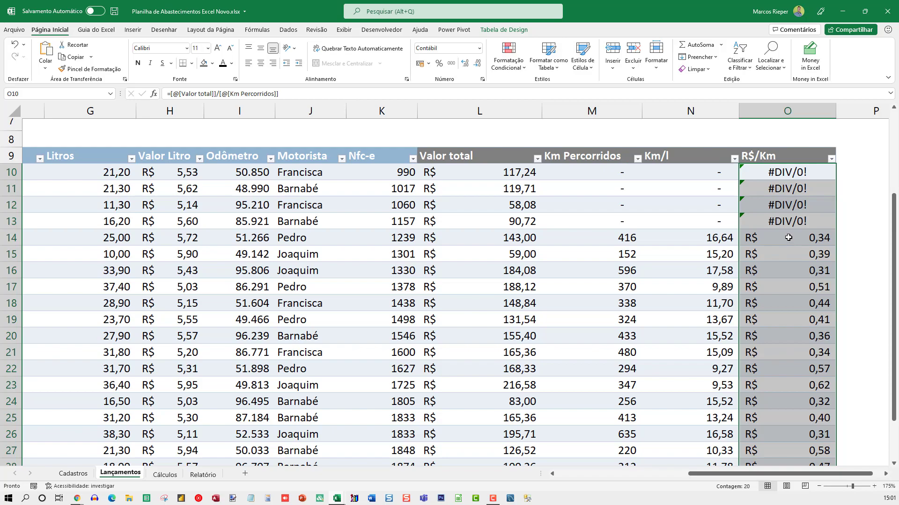
{"action": "left_click", "coordinate": [788, 237]}
{"action": "key", "text": "Down"}
{"action": "key", "text": "Down"}
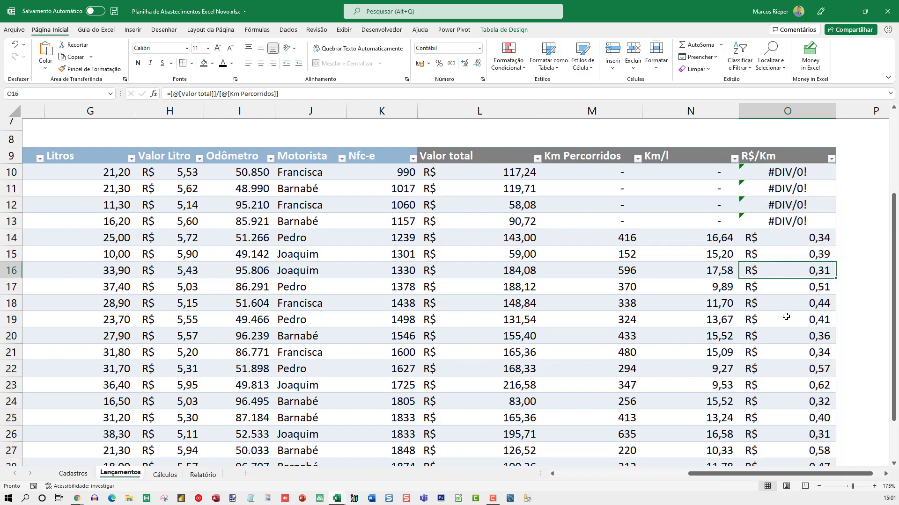
{"action": "left_click", "coordinate": [786, 317]}
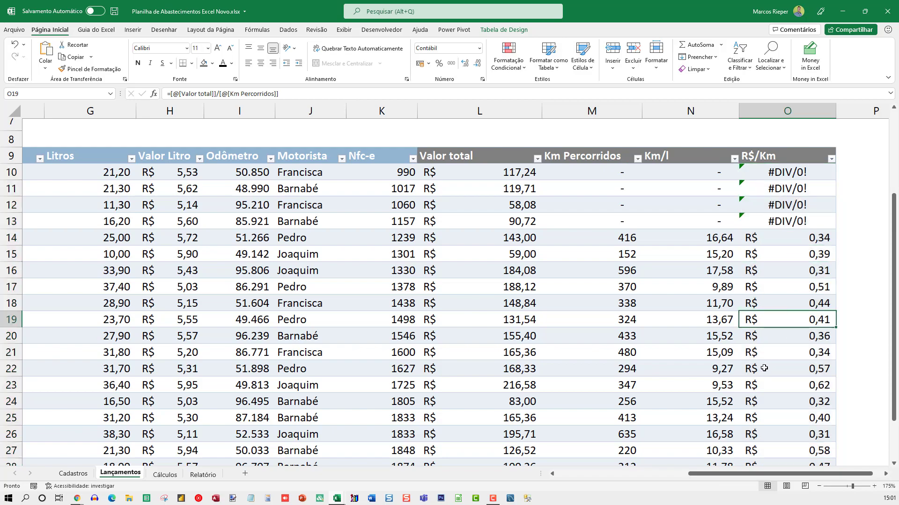
Wrap the O10 formula of the R$/Km column in SEERRO, returning 0 when the division gives an error
{"action": "left_click", "coordinate": [780, 172]}
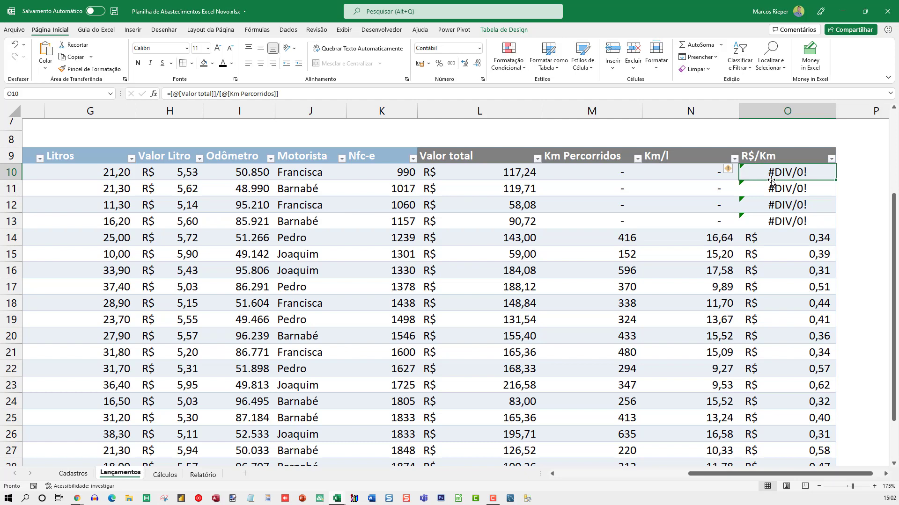
{"action": "double_click", "coordinate": [758, 167]}
{"action": "left_click", "coordinate": [750, 177]}
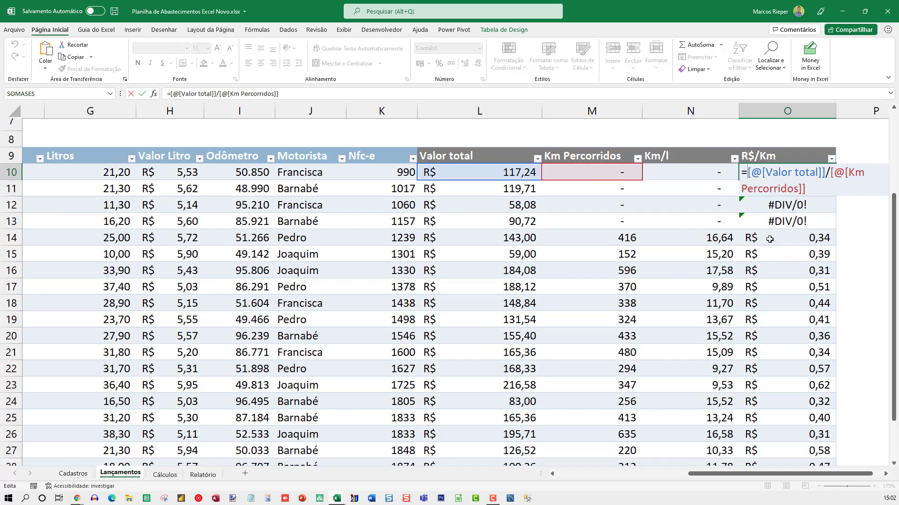
{"action": "type", "text": "SEERRO"}
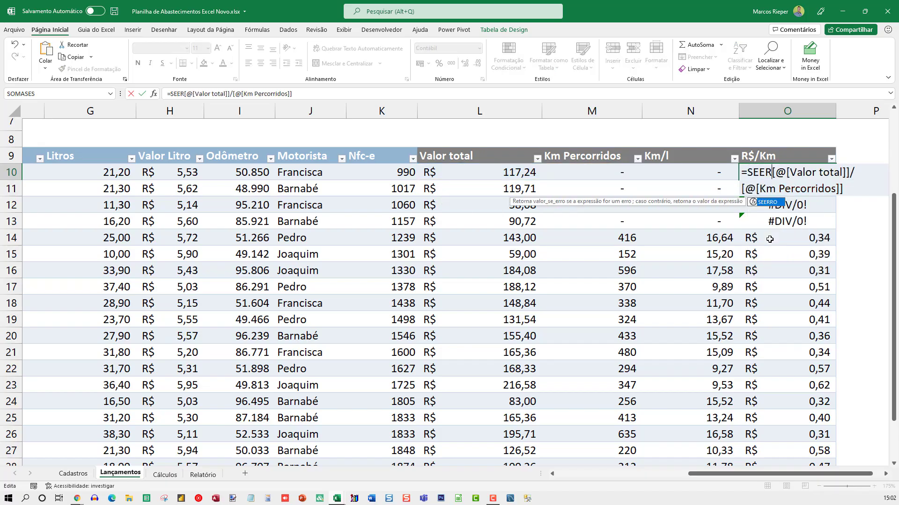
{"action": "type", "text": "("}
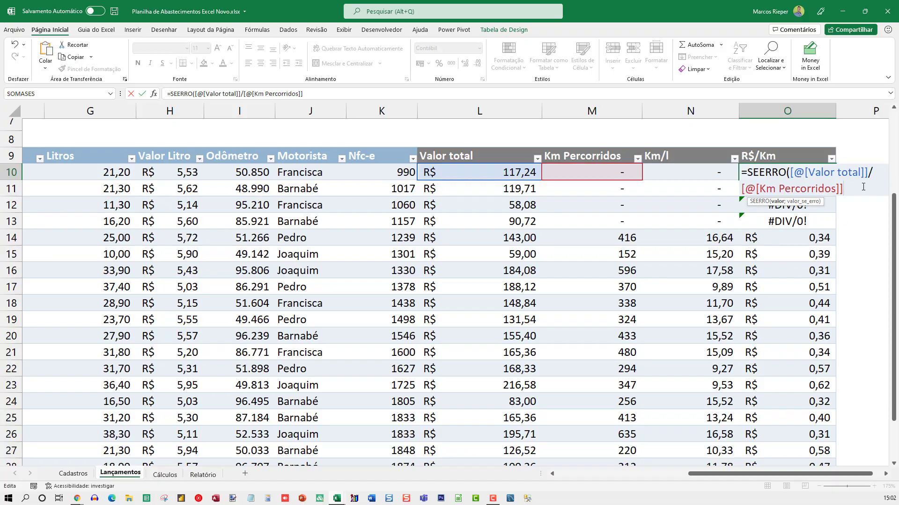
{"action": "type", "text": ";0)"}
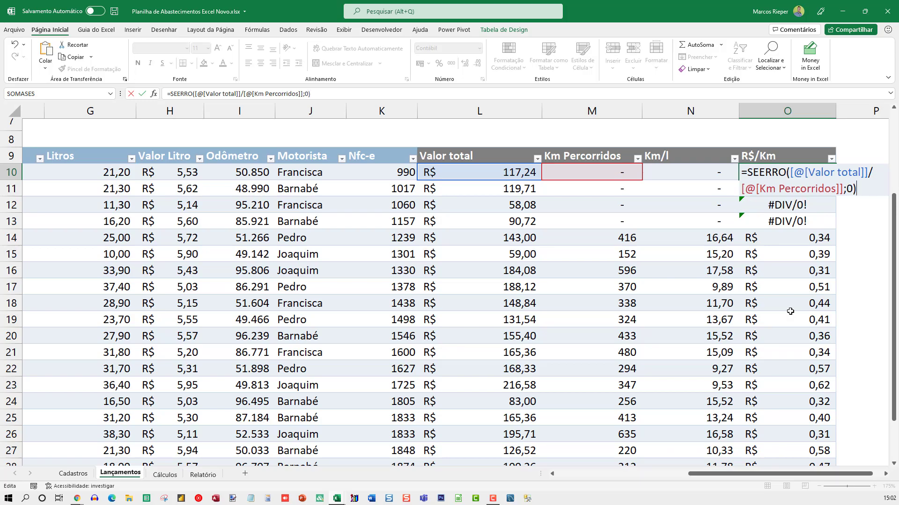
{"action": "key", "text": "ctrl+Return"}
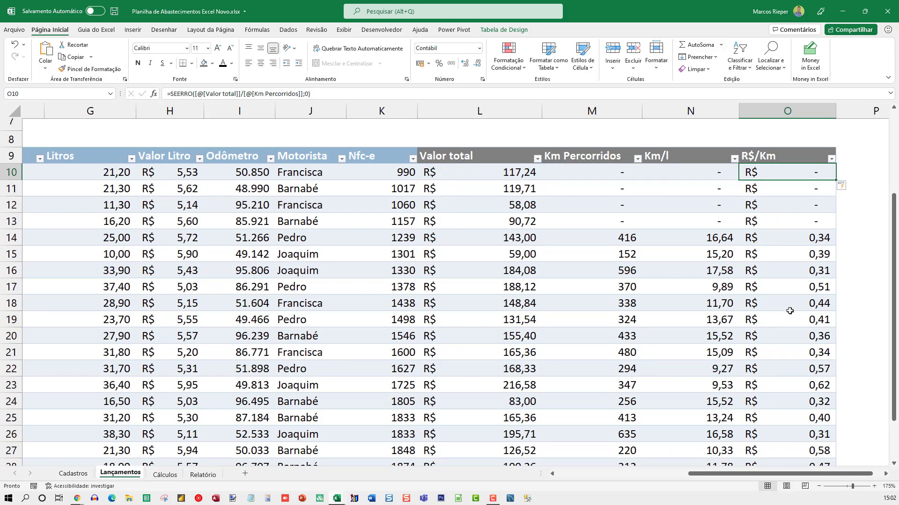
Apply the Contábil comma style to the Km/l column down to its last row, including N29
{"action": "scroll", "coordinate": [766, 289], "scroll_direction": "down", "scroll_amount": 5}
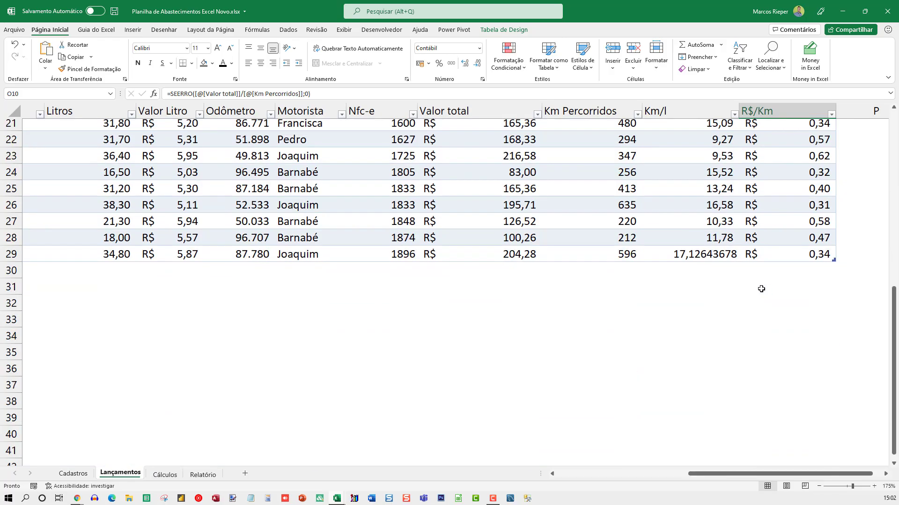
{"action": "scroll", "coordinate": [761, 289], "scroll_direction": "up", "scroll_amount": 2}
{"action": "left_click_drag", "start_coordinate": [721, 368], "coordinate": [702, 176]}
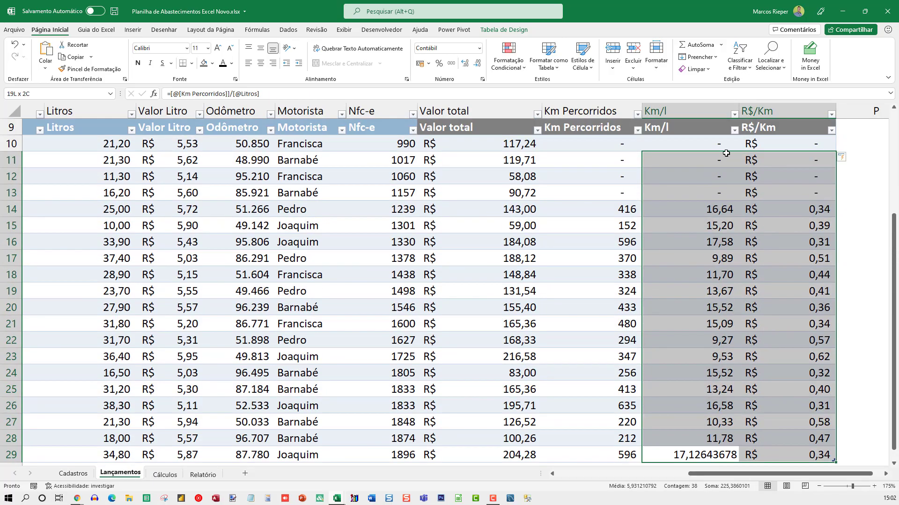
{"action": "left_click", "coordinate": [450, 64]}
{"action": "left_click", "coordinate": [704, 263]}
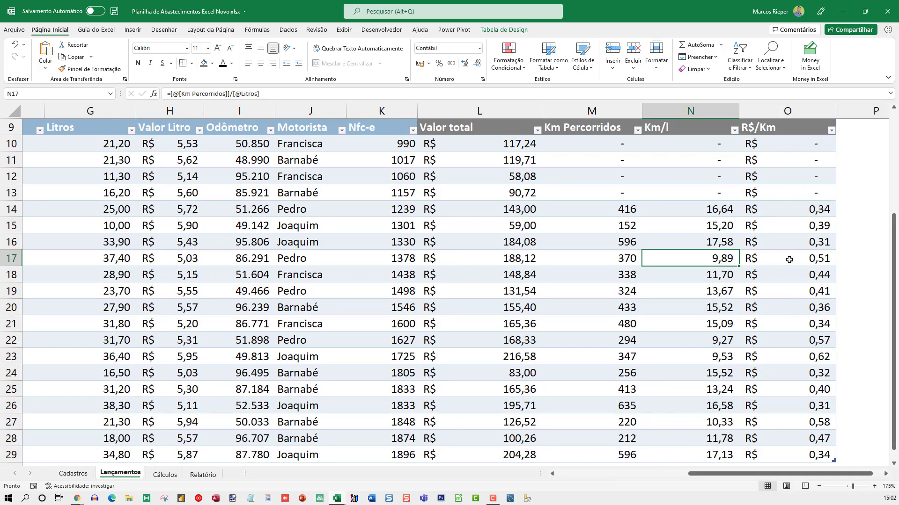
Apply the green-white-red colour scale as conditional formatting to the Km/l values in N10:N29
{"action": "scroll", "coordinate": [749, 252], "scroll_direction": "down", "scroll_amount": 4}
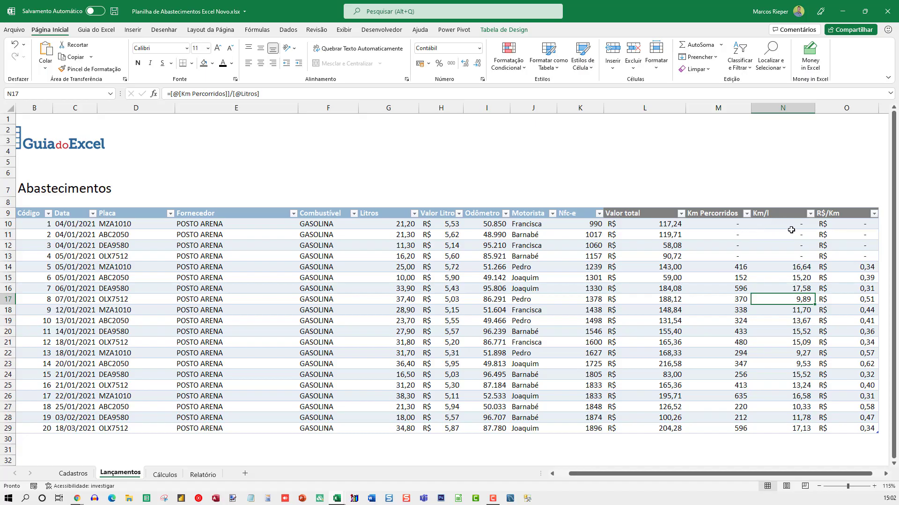
{"action": "left_click_drag", "start_coordinate": [777, 225], "coordinate": [773, 430]}
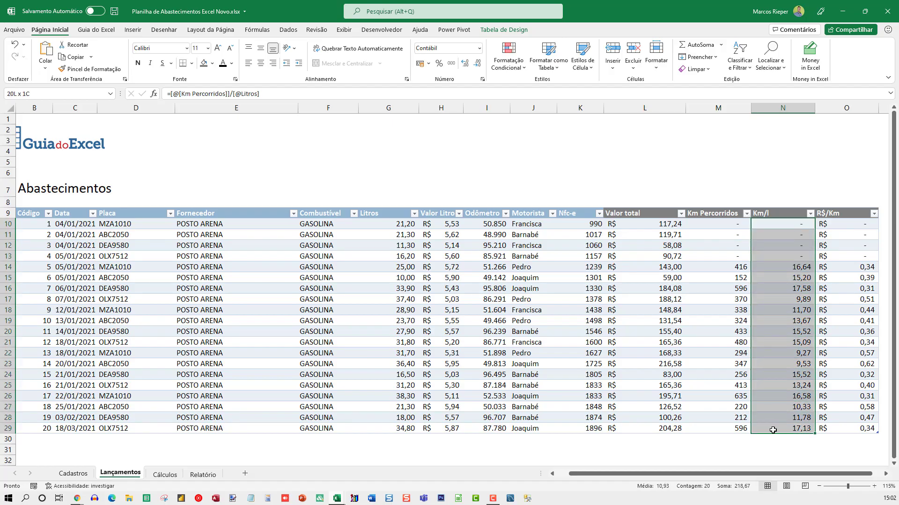
{"action": "left_click", "coordinate": [518, 74]}
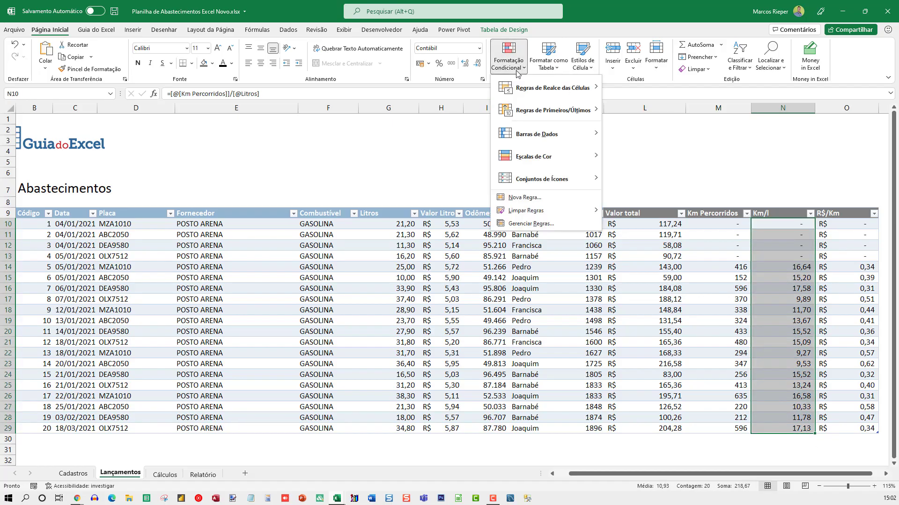
{"action": "mouse_move", "coordinate": [533, 132]}
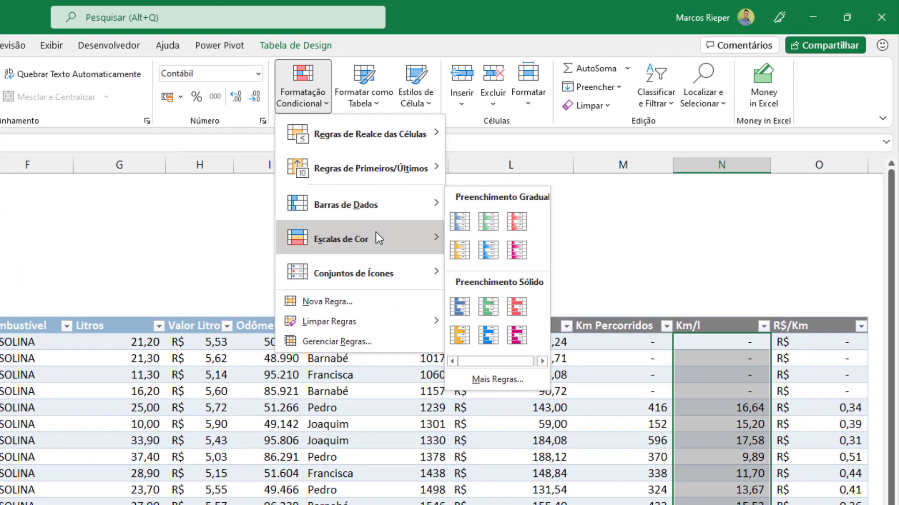
{"action": "mouse_move", "coordinate": [575, 151]}
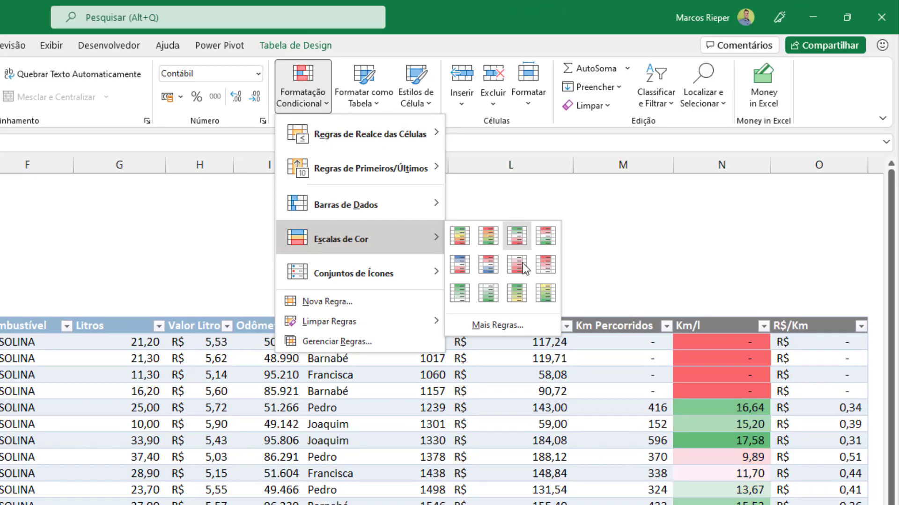
{"action": "mouse_move", "coordinate": [365, 265]}
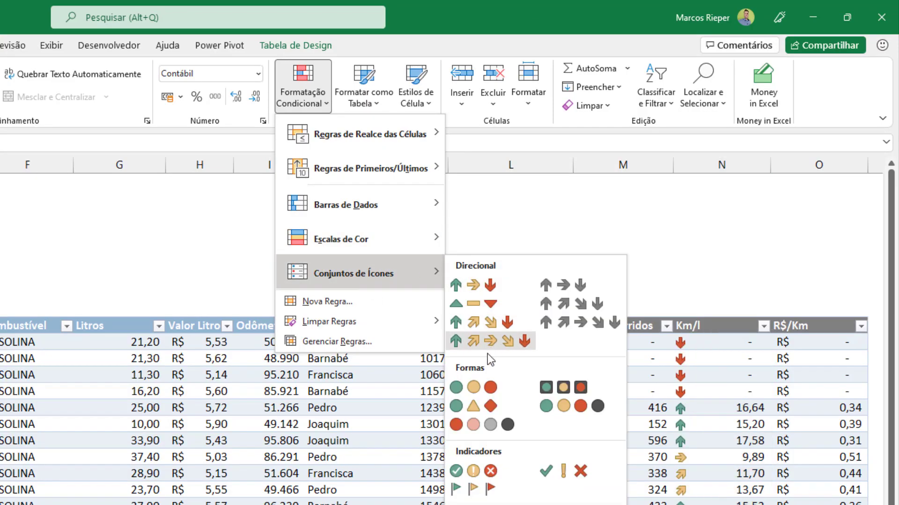
{"action": "mouse_move", "coordinate": [377, 246]}
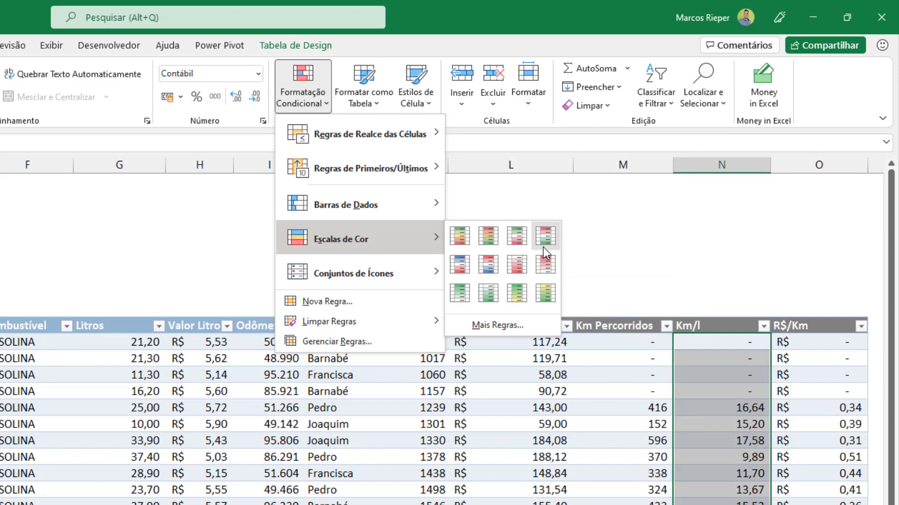
{"action": "left_click", "coordinate": [516, 238]}
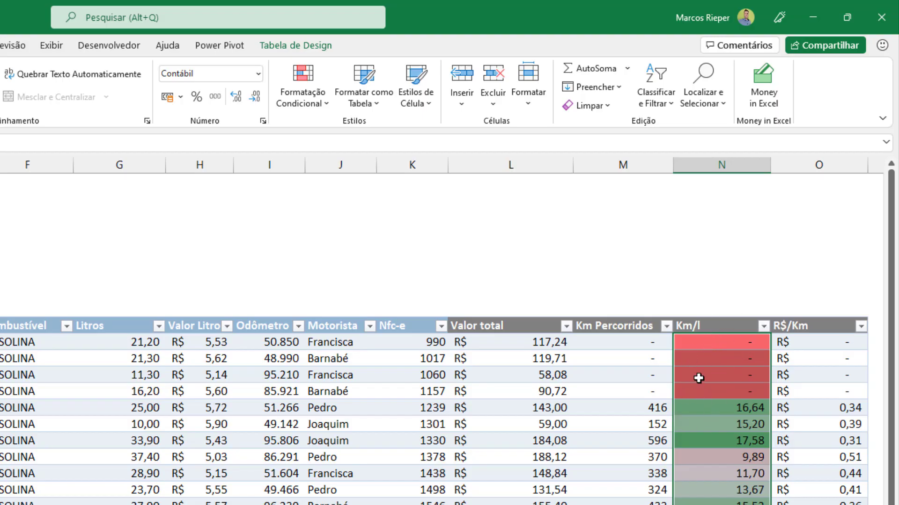
{"action": "left_click", "coordinate": [307, 103]}
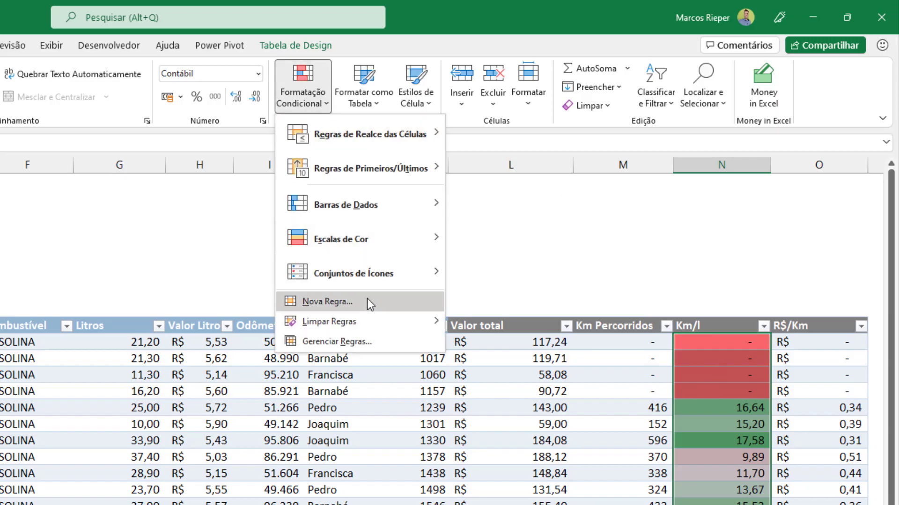
{"action": "left_click", "coordinate": [362, 307]}
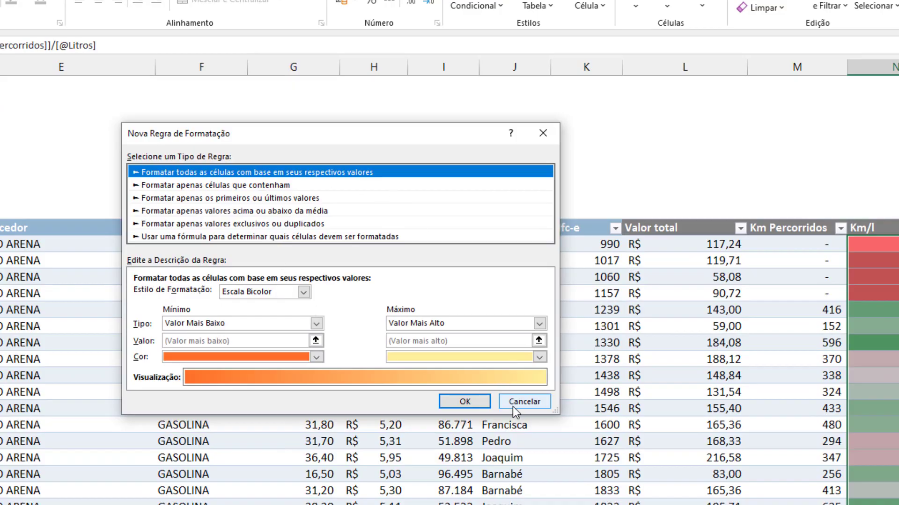
{"action": "left_click", "coordinate": [523, 401]}
Start a new conditional formatting rule for N10:N29 that formats only cells whose value "é igual a" 0
{"action": "left_click", "coordinate": [476, 5]}
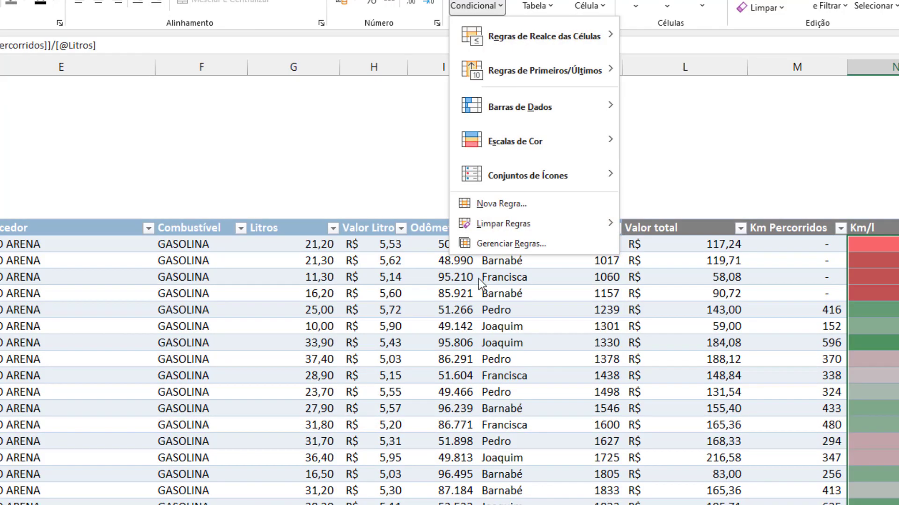
{"action": "left_click", "coordinate": [494, 246]}
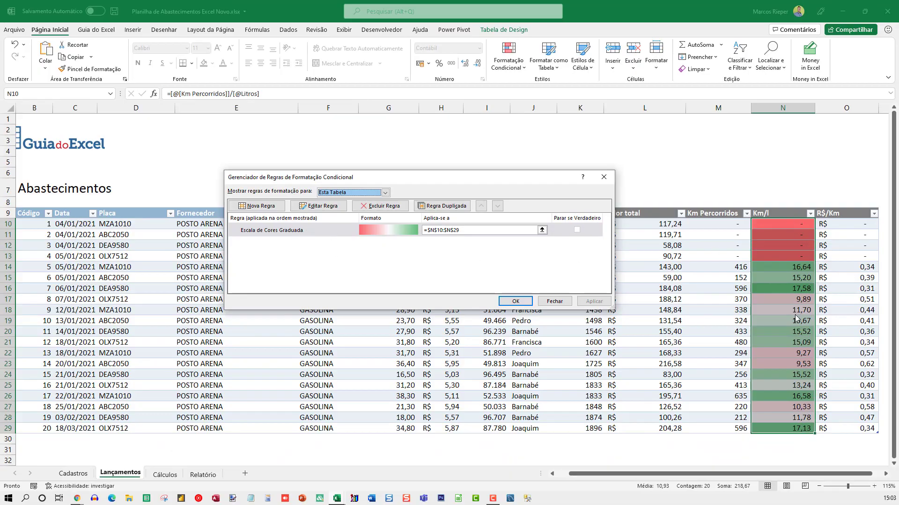
{"action": "left_click", "coordinate": [270, 207]}
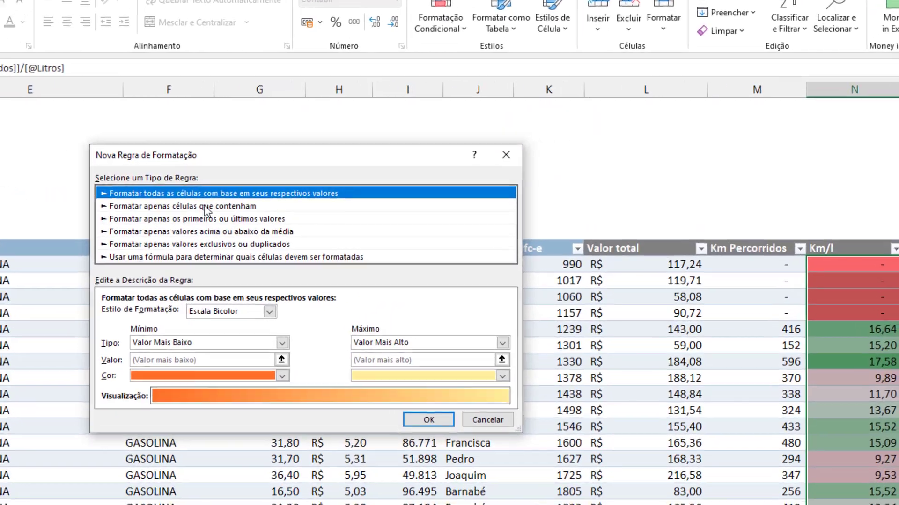
{"action": "left_click", "coordinate": [353, 186]}
{"action": "left_click", "coordinate": [218, 315]}
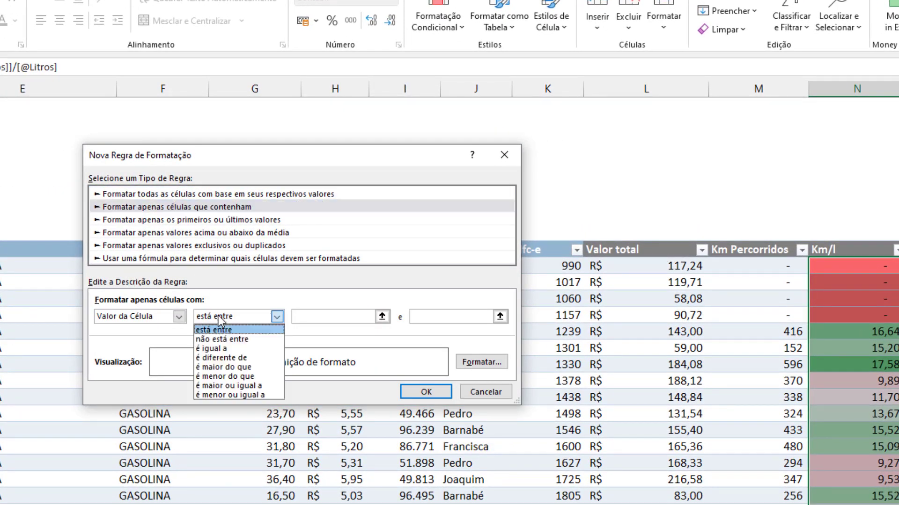
{"action": "left_click", "coordinate": [226, 350]}
{"action": "left_click", "coordinate": [319, 316]}
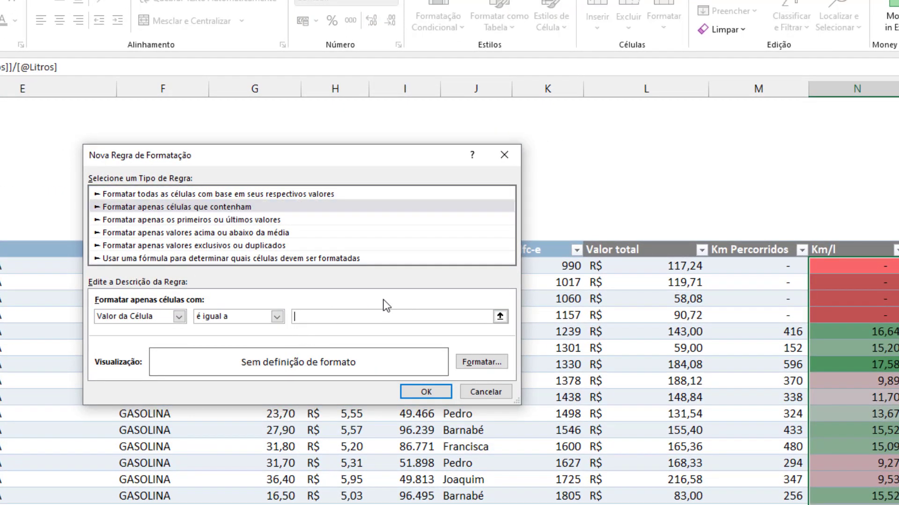
{"action": "type", "text": "0"}
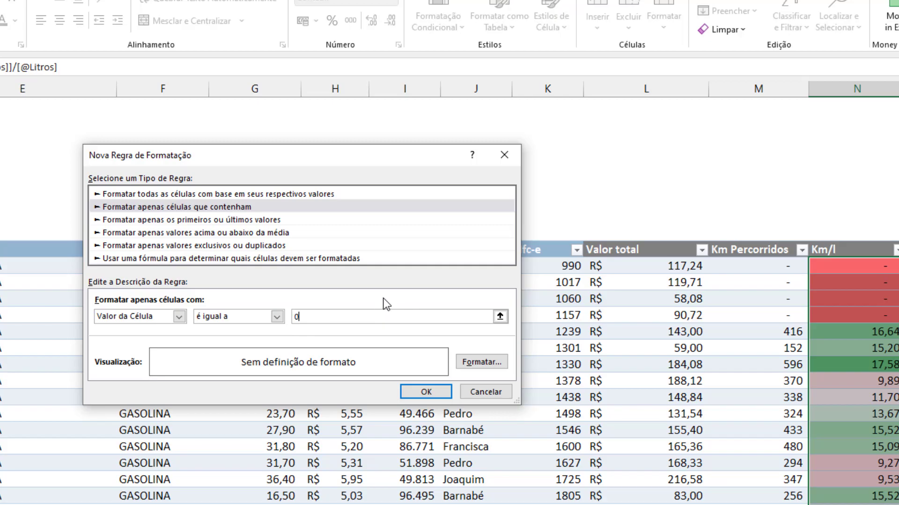
Give the zero-value rule the Número format with 2 decimal places and apply it to the Km/l column
{"action": "left_click", "coordinate": [481, 361]}
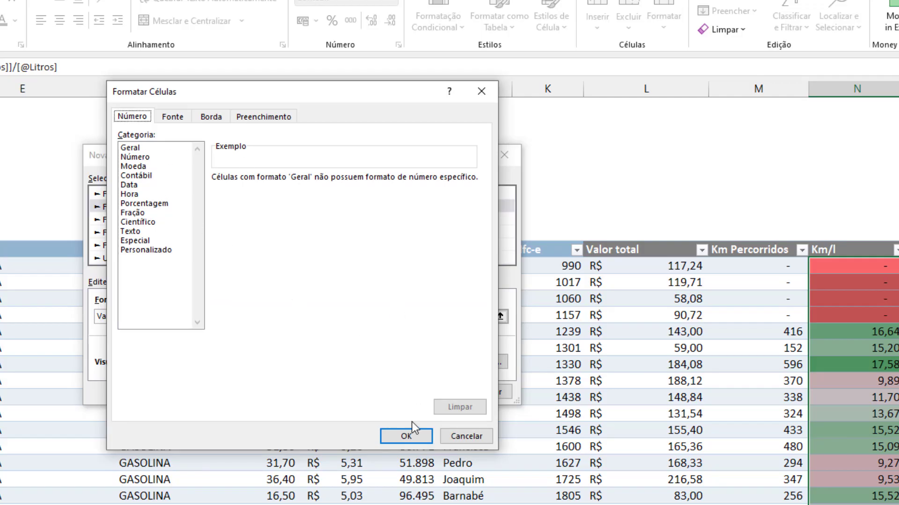
{"action": "left_click", "coordinate": [138, 158]}
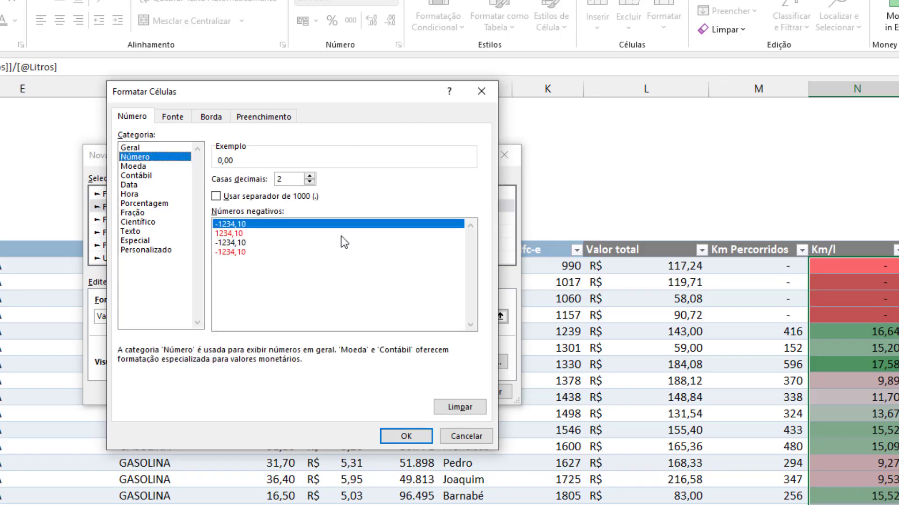
{"action": "left_click", "coordinate": [405, 437]}
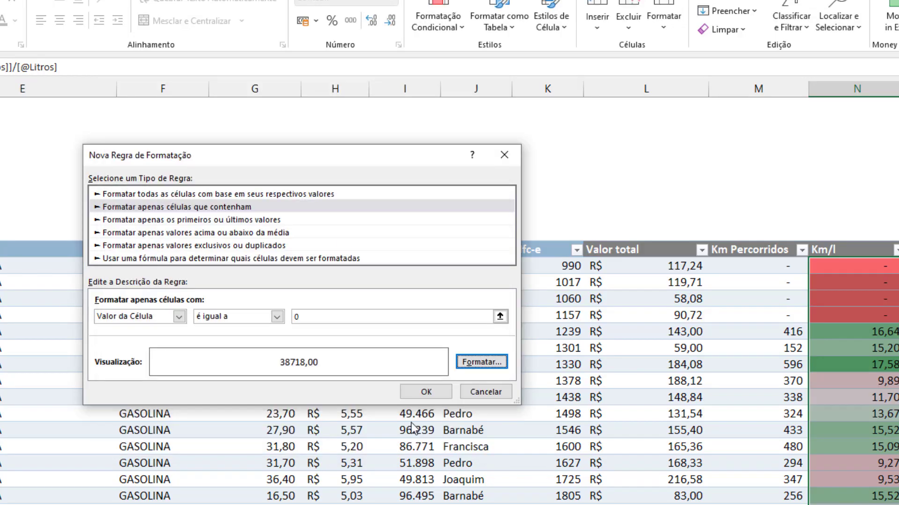
{"action": "left_click", "coordinate": [431, 389]}
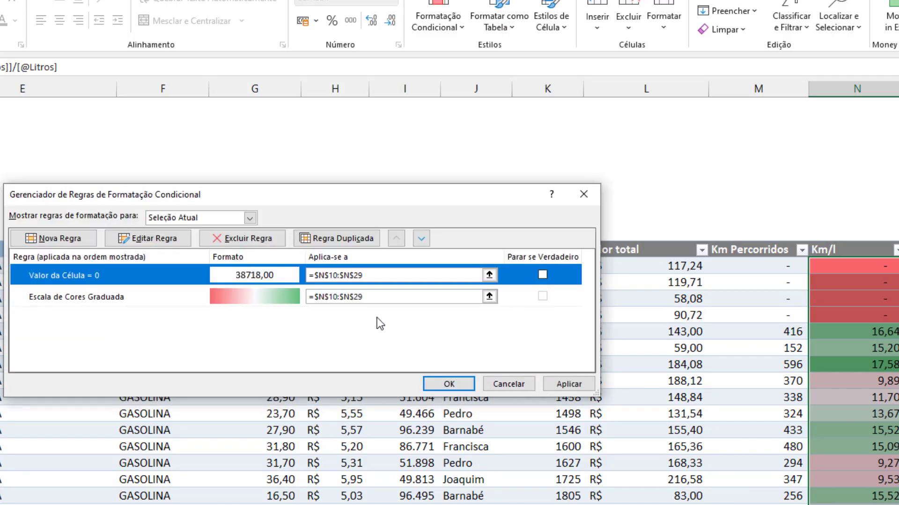
{"action": "left_click", "coordinate": [562, 387]}
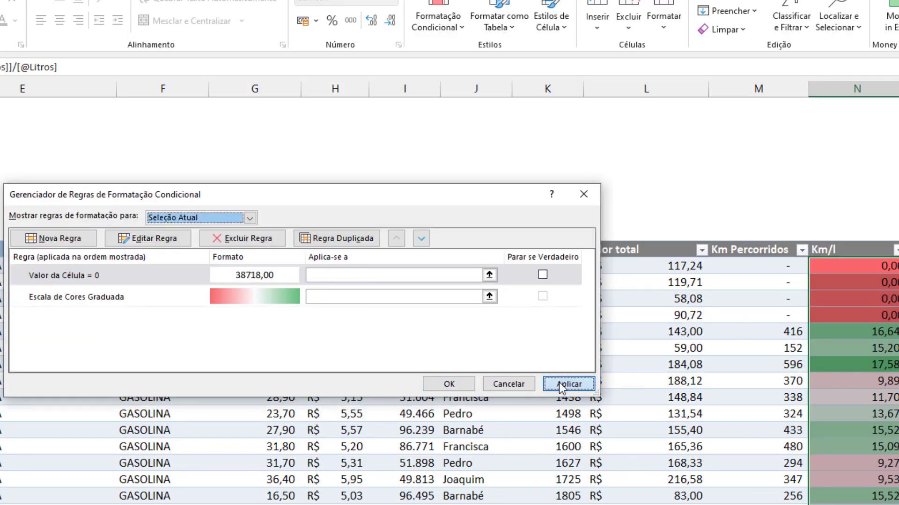
Enable "Parar se Verdadeiro" for the "Valor da Célula = 0" rule and apply the rule changes
{"action": "left_click", "coordinate": [543, 276]}
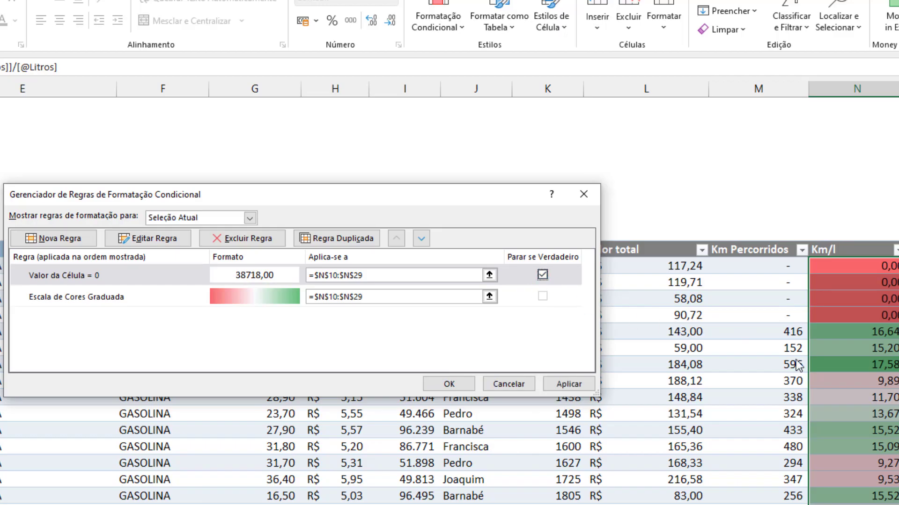
{"action": "left_click", "coordinate": [569, 383]}
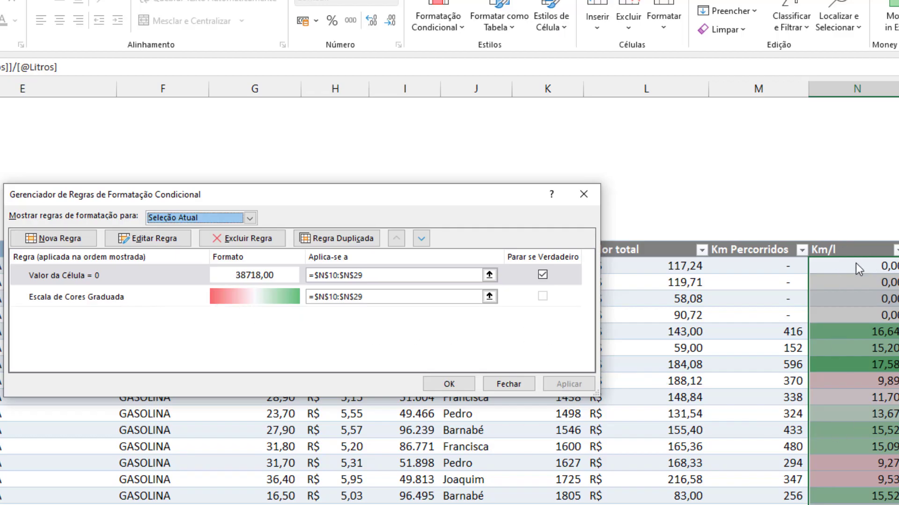
{"action": "left_click", "coordinate": [447, 383]}
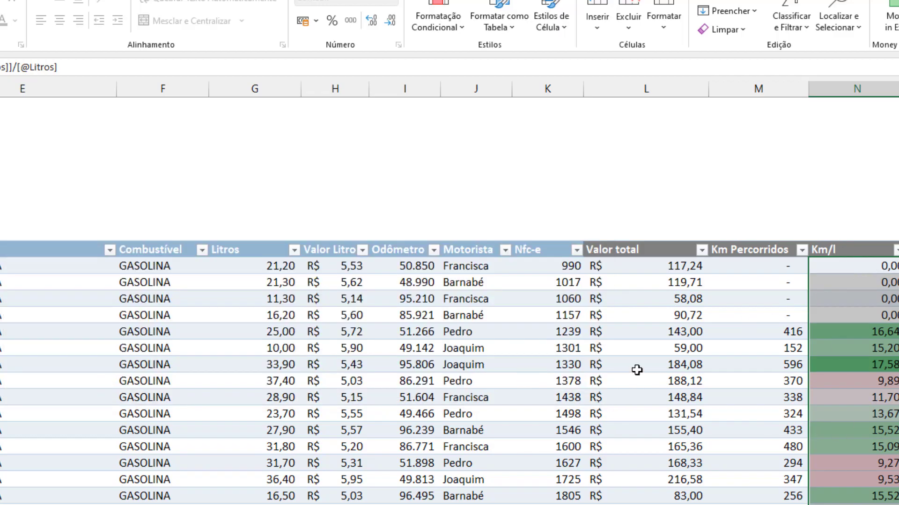
Copy the custom number format code from cell M10 of the Km Percorridos column, leaving its formatting as is
{"action": "left_click", "coordinate": [815, 297]}
{"action": "left_click", "coordinate": [768, 264]}
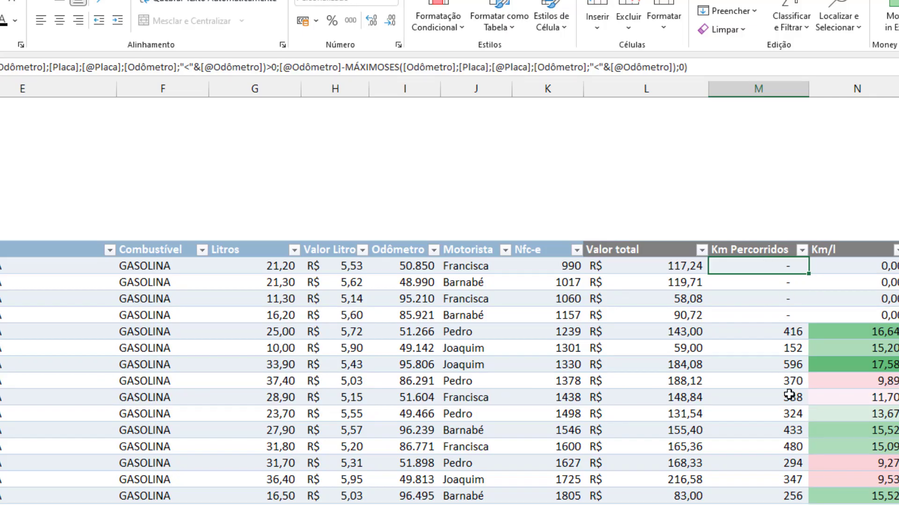
{"action": "key", "text": "ctrl+1"}
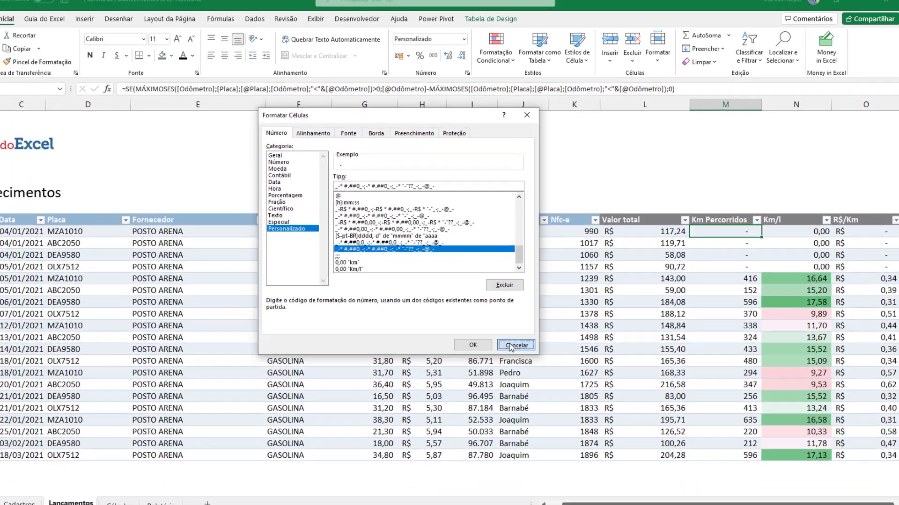
{"action": "left_click", "coordinate": [511, 348]}
Open the "Valor da Célula = 0" conditional formatting rule of the Km/l column, N10:N29, for editing
{"action": "key", "text": "Right"}
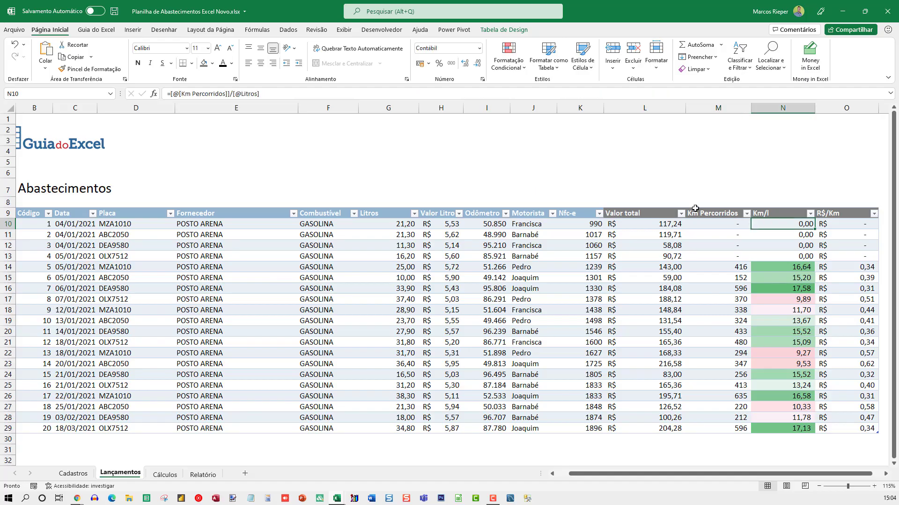
{"action": "left_click", "coordinate": [778, 426], "text": "shift"}
{"action": "left_click", "coordinate": [508, 58]}
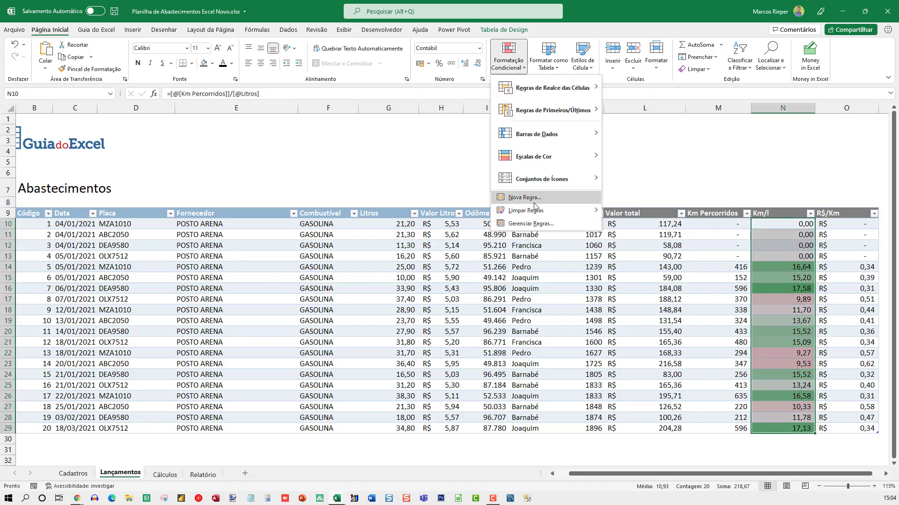
{"action": "left_click", "coordinate": [530, 224]}
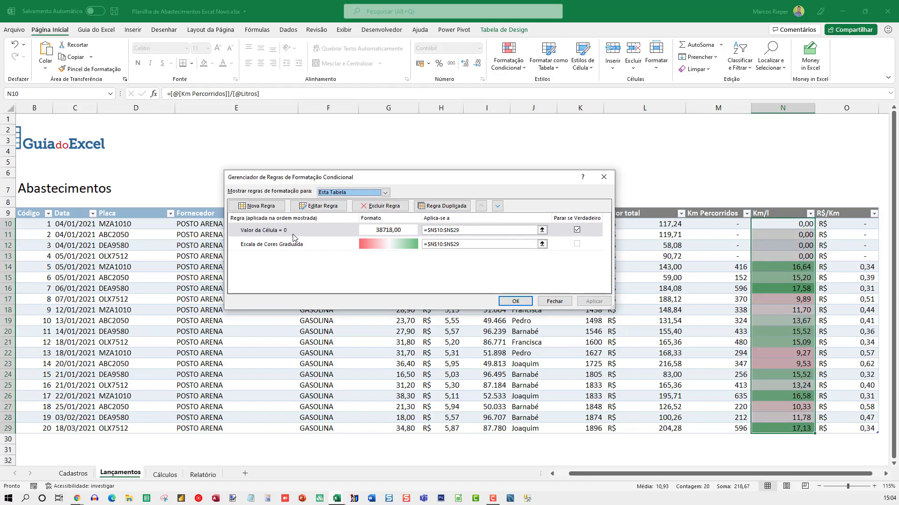
{"action": "left_click", "coordinate": [289, 232]}
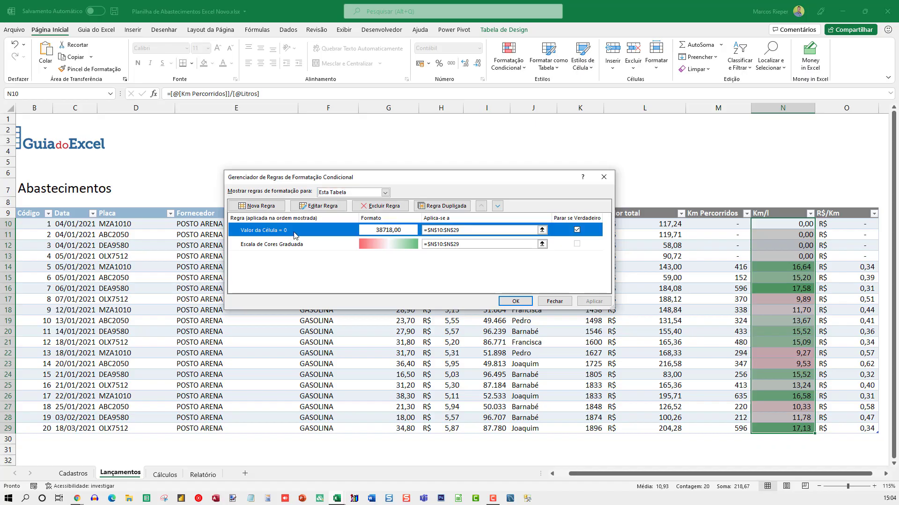
{"action": "left_click", "coordinate": [318, 208]}
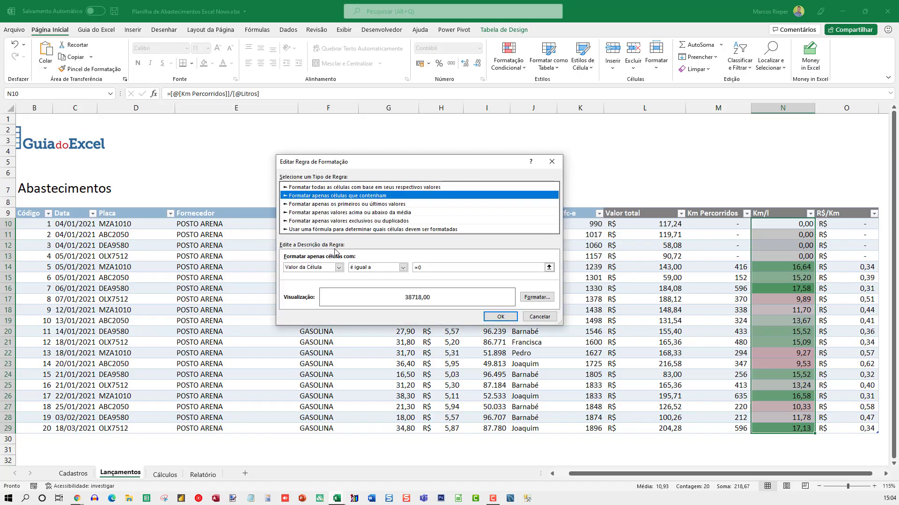
Give the Km/l zero-value rule the custom number format _-* #.##0_-;-* #.##0_-;_-* "-"??_-;_-@_- and apply it
{"action": "left_click", "coordinate": [536, 297]}
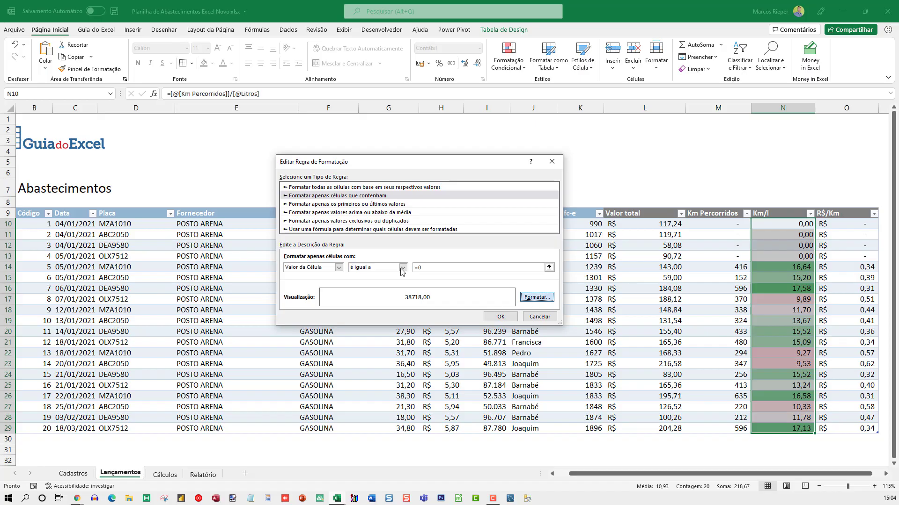
{"action": "left_click", "coordinate": [317, 214]}
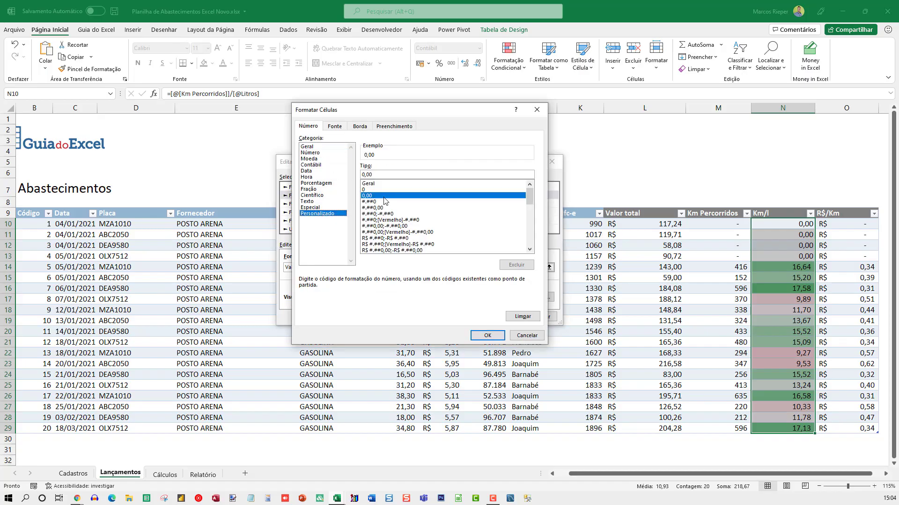
{"action": "left_click_drag", "start_coordinate": [385, 175], "coordinate": [346, 173]}
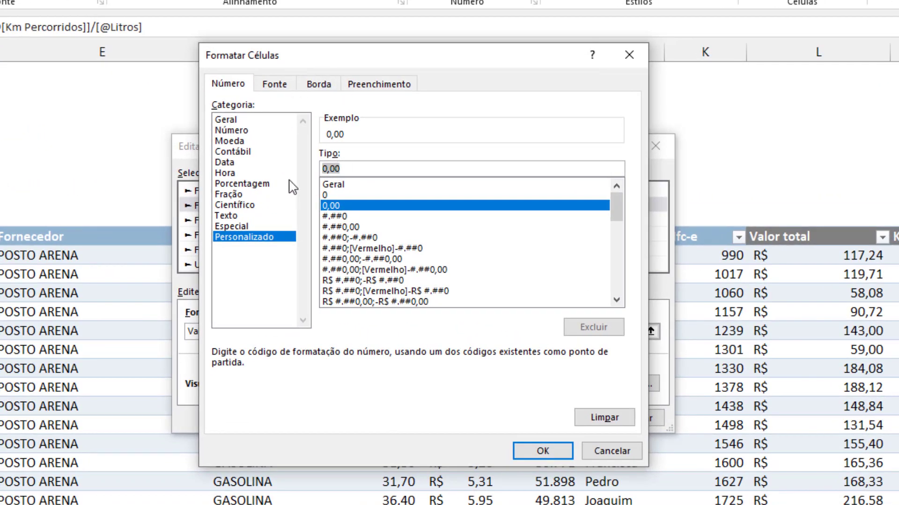
{"action": "type", "text": "_-* #.##0_-;-* #.##0_-;_-* \"-\"??_-;_-@_-"}
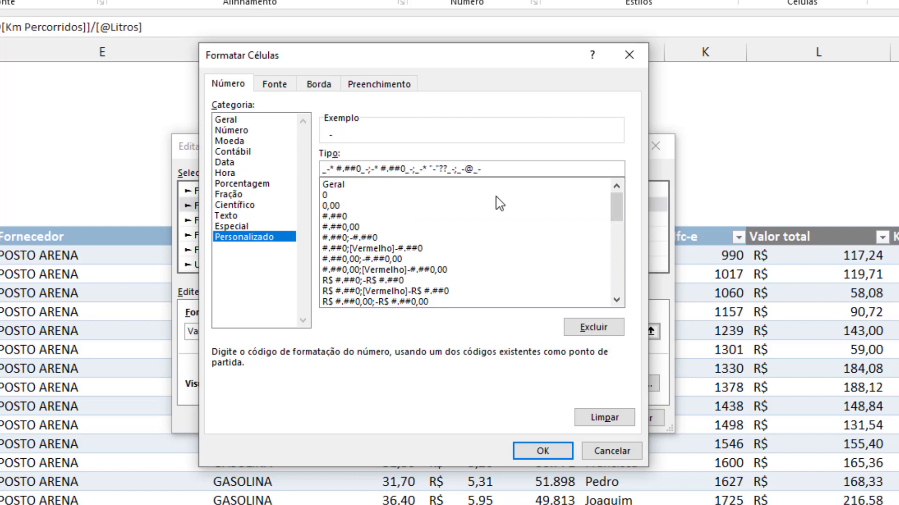
{"action": "left_click", "coordinate": [542, 451]}
{"action": "left_click", "coordinate": [572, 419]}
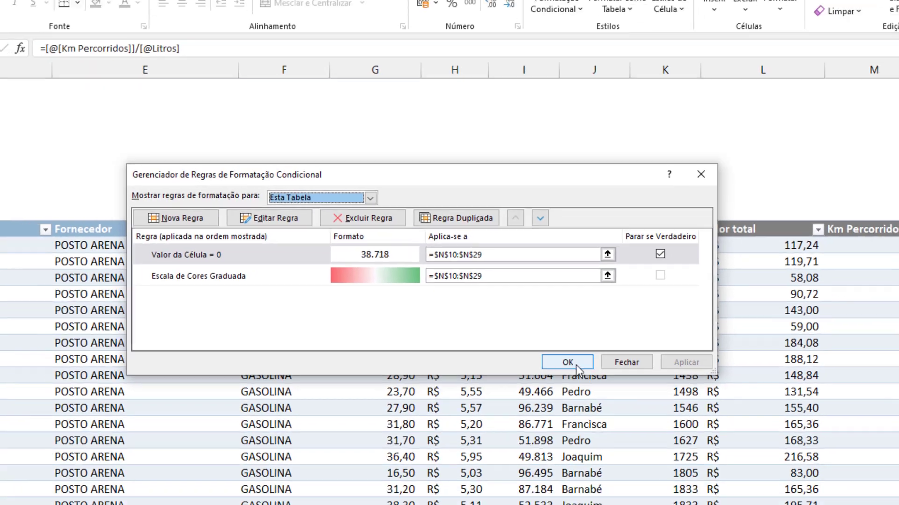
{"action": "left_click", "coordinate": [592, 391]}
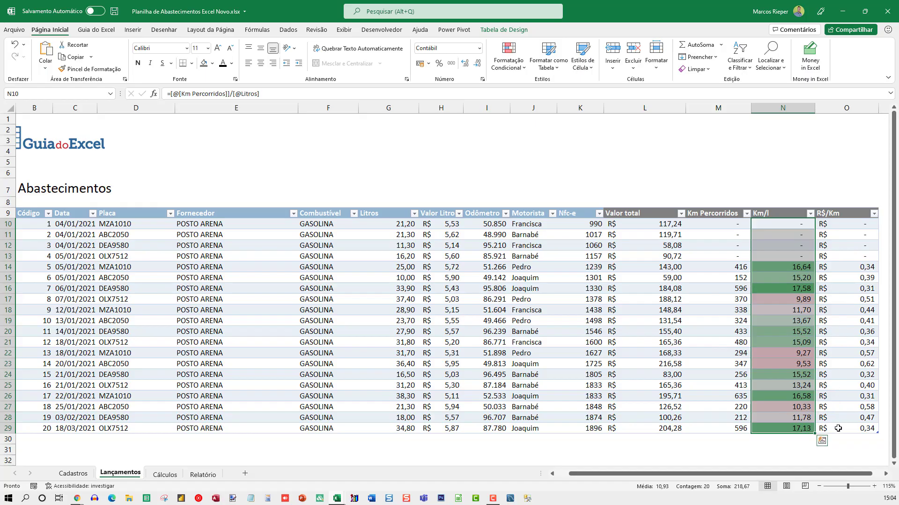
Start a conditional formatting rule for the R$/Km cells O10:O29 that formats only cells whose value "é igual a" 0
{"action": "left_click_drag", "start_coordinate": [837, 427], "coordinate": [846, 227]}
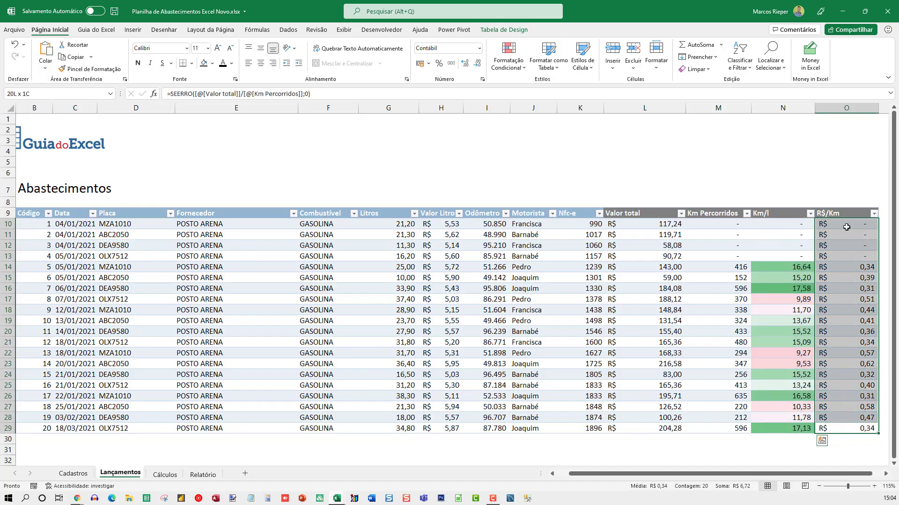
{"action": "left_click", "coordinate": [508, 61]}
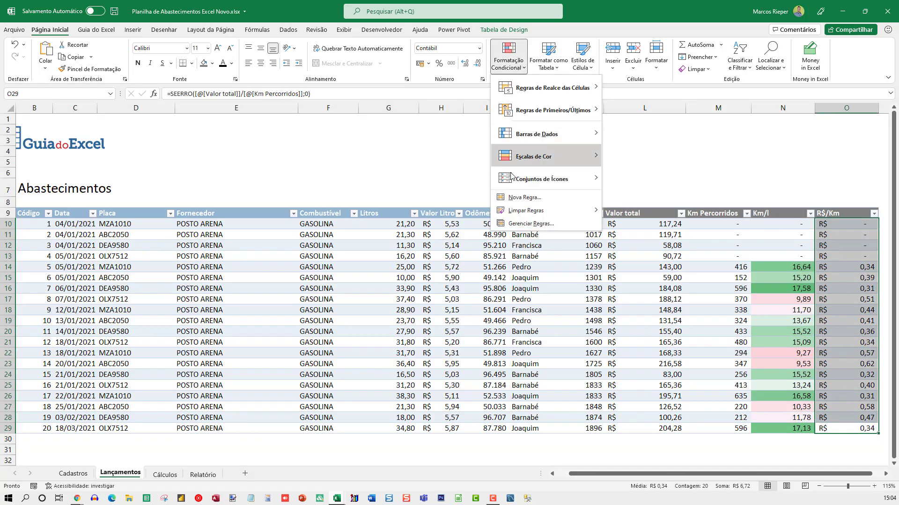
{"action": "left_click", "coordinate": [530, 197]}
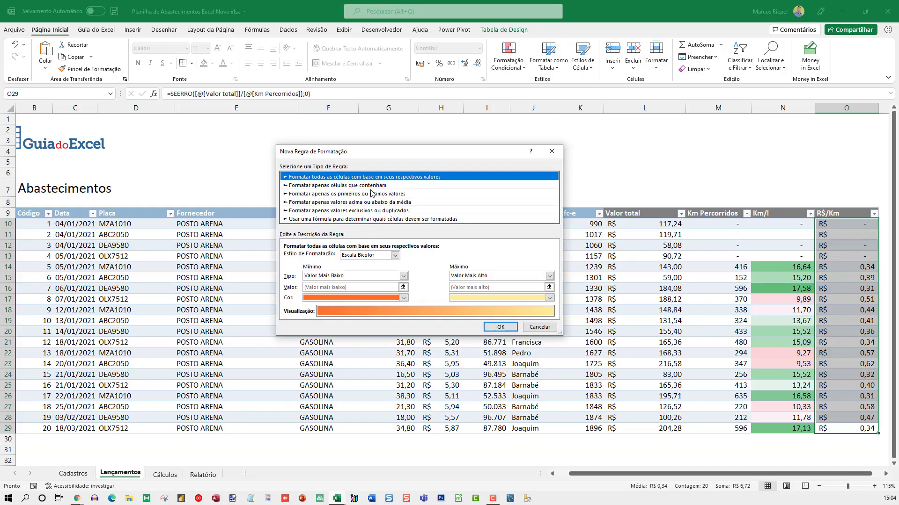
{"action": "left_click", "coordinate": [361, 187]}
{"action": "left_click", "coordinate": [403, 257]}
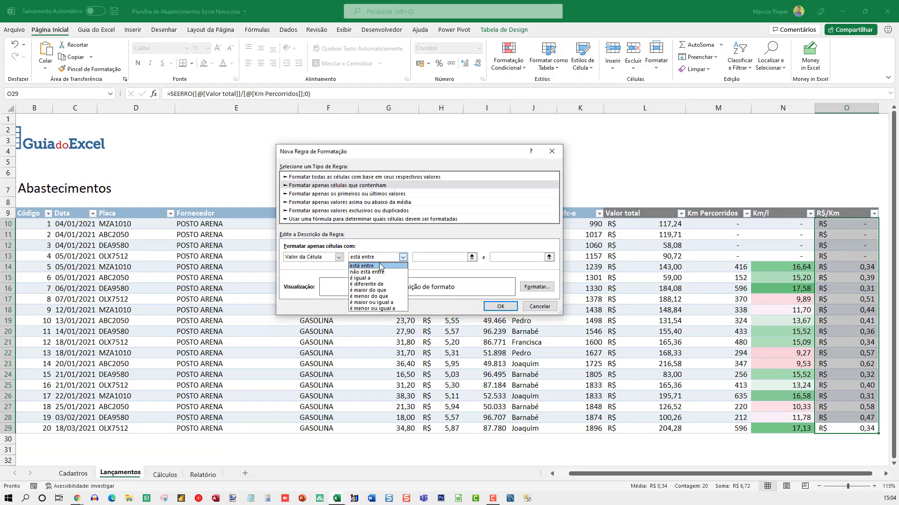
{"action": "left_click", "coordinate": [372, 279]}
{"action": "left_click", "coordinate": [469, 258]}
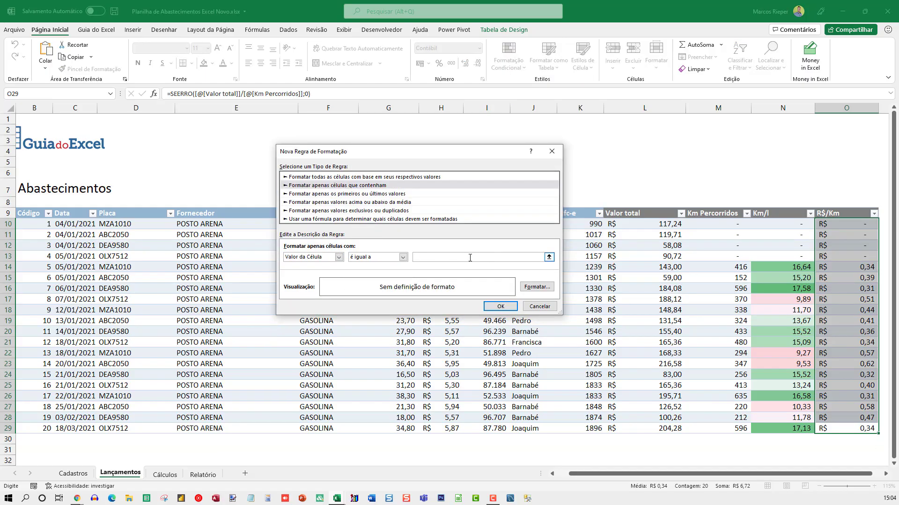
{"action": "type", "text": "0"}
Give the R$/Km zero-value rule the copied Personalizado number format code and create the rule
{"action": "left_click", "coordinate": [531, 288]}
{"action": "left_click", "coordinate": [331, 208]}
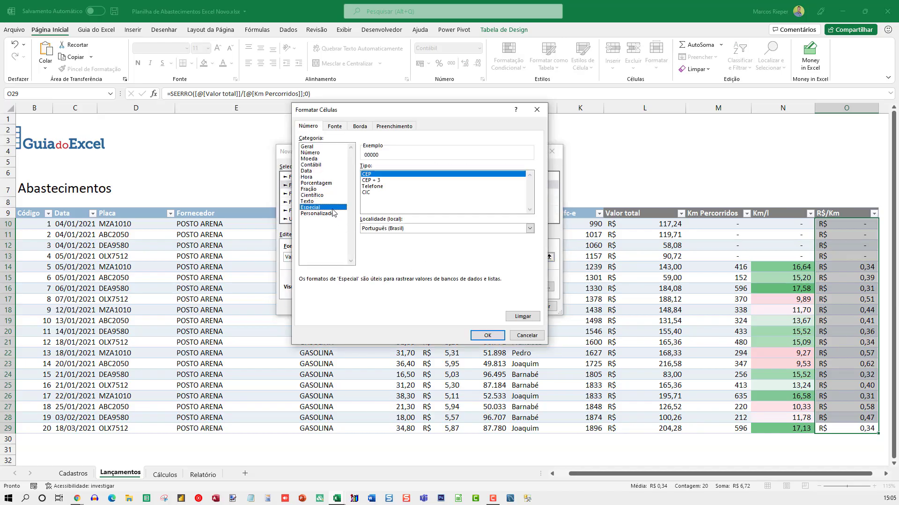
{"action": "left_click", "coordinate": [330, 213]}
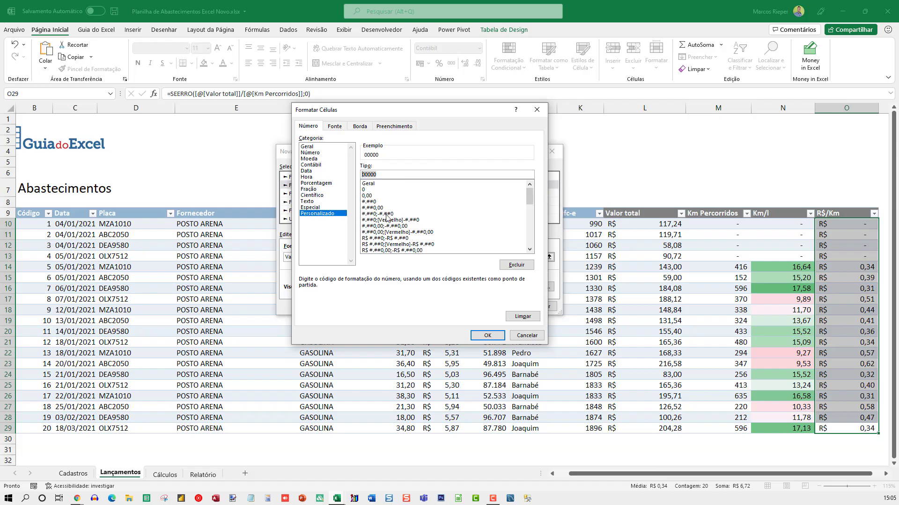
{"action": "left_click", "coordinate": [491, 336]}
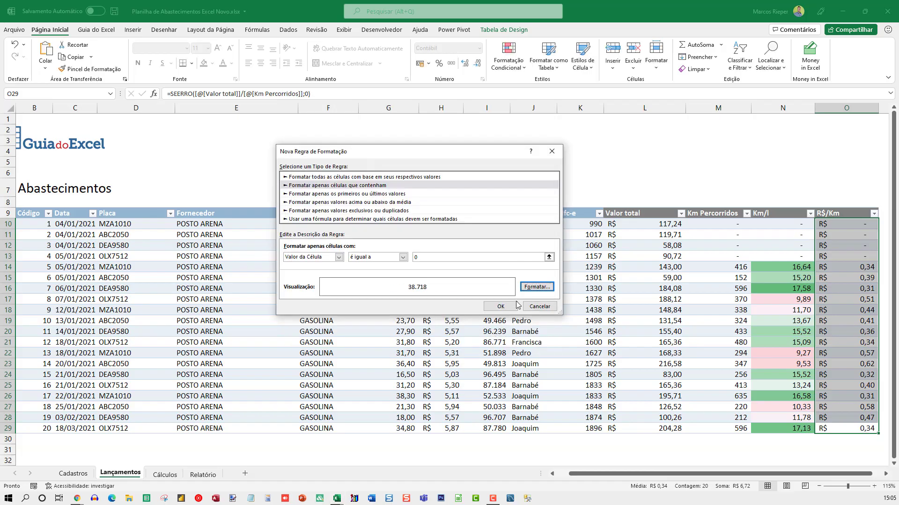
{"action": "left_click", "coordinate": [500, 306]}
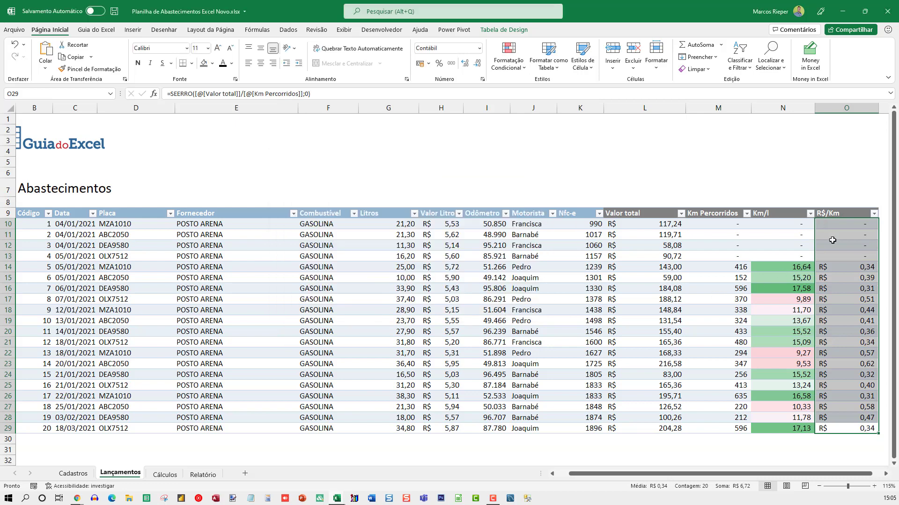
Apply the green-white-red colour scale, with green for the highest values, to the R$/Km cells O10:O29
{"action": "left_click", "coordinate": [519, 65]}
{"action": "mouse_move", "coordinate": [533, 156]}
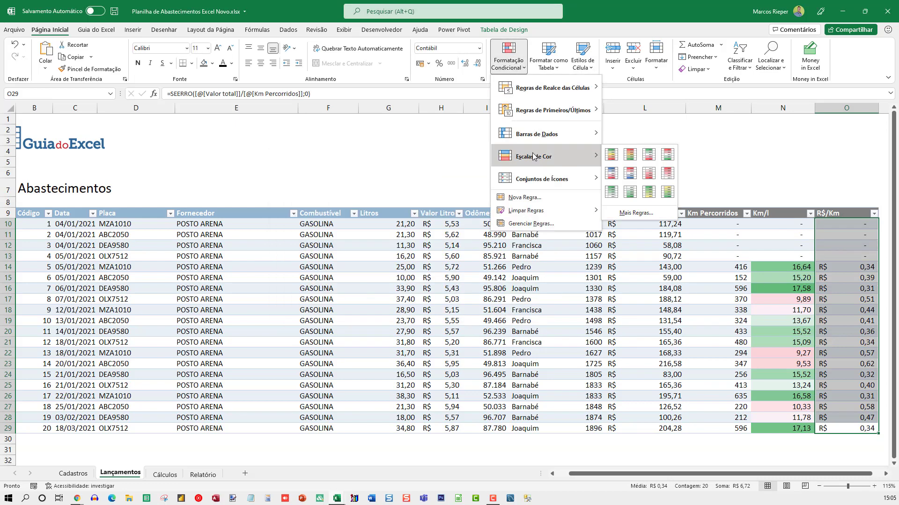
{"action": "left_click", "coordinate": [649, 159]}
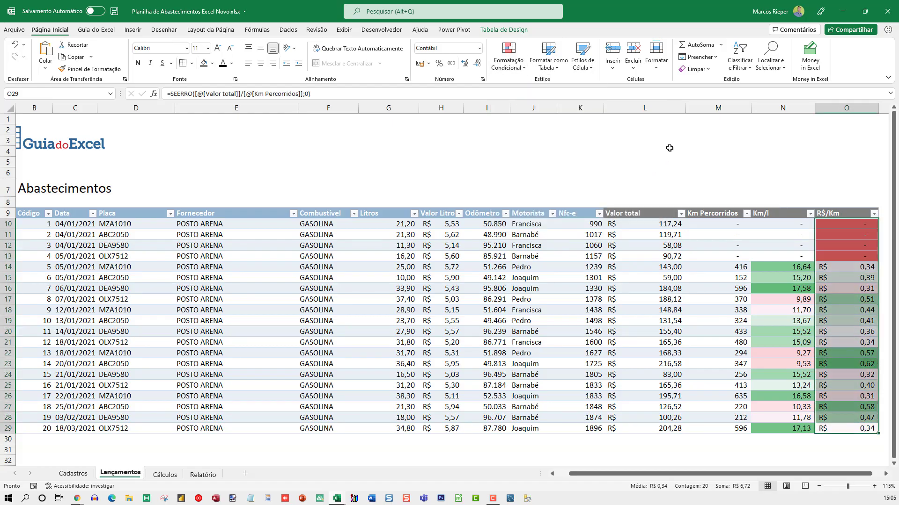
Move the R$/Km "Valor da Célula = 0" rule above the colour scale, enable "Parar se Verdadeiro" for it and apply the changes
{"action": "left_click", "coordinate": [509, 58]}
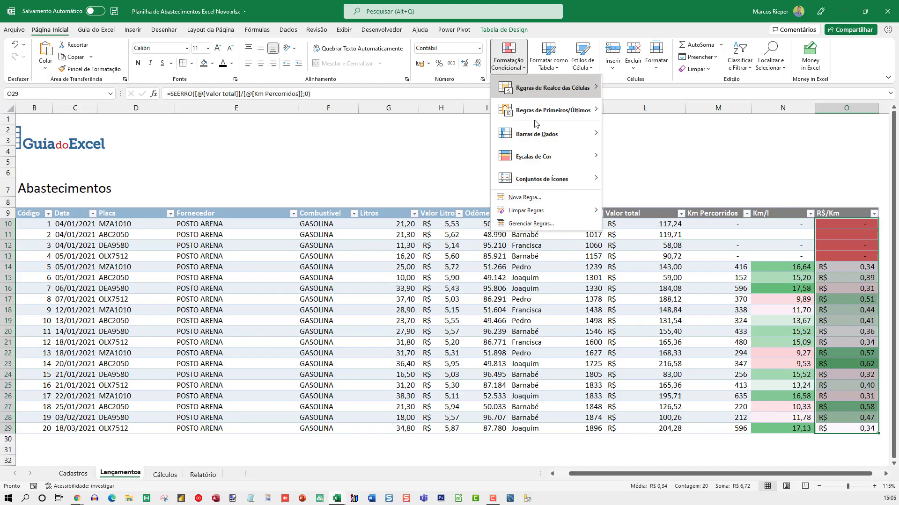
{"action": "left_click", "coordinate": [531, 224]}
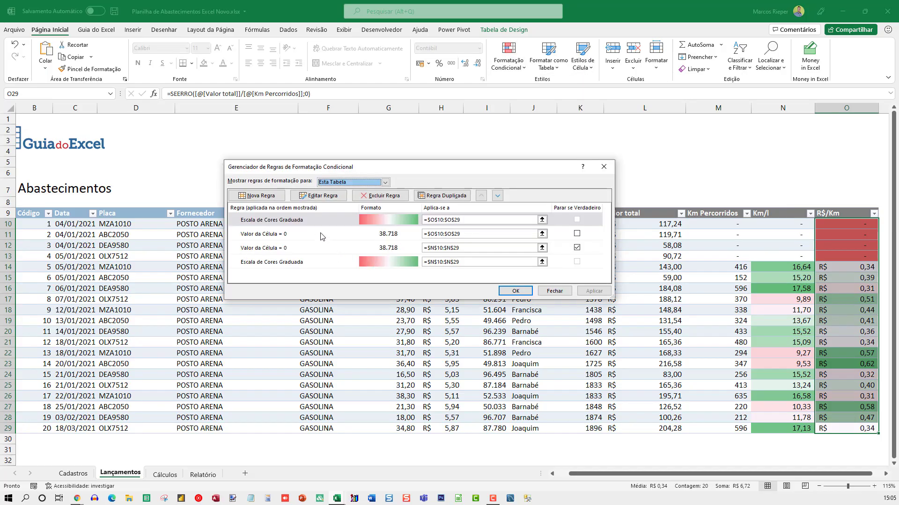
{"action": "left_click", "coordinate": [288, 234]}
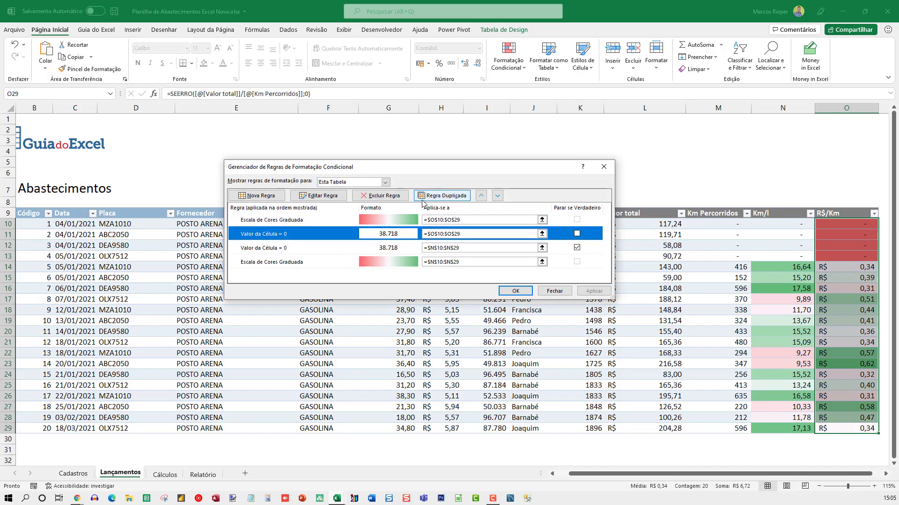
{"action": "left_click", "coordinate": [481, 196]}
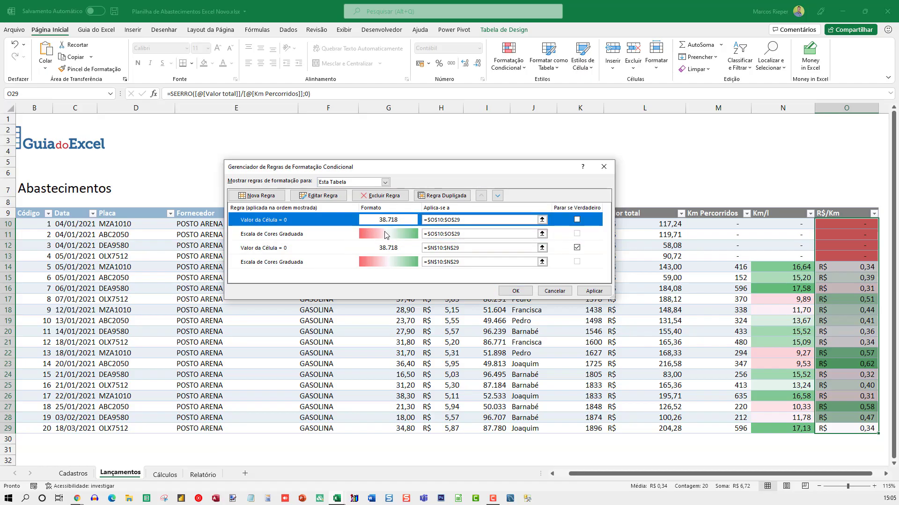
{"action": "left_click", "coordinate": [577, 220]}
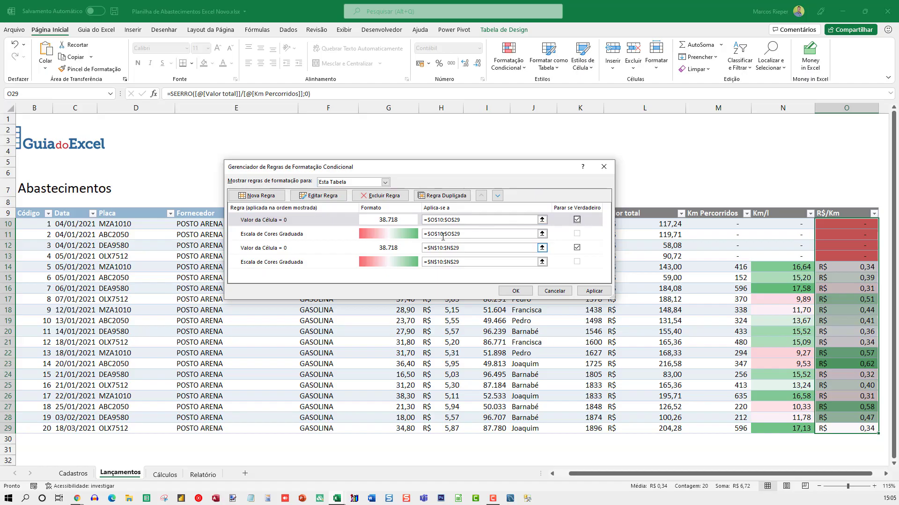
{"action": "left_click", "coordinate": [593, 291]}
{"action": "left_click", "coordinate": [515, 291]}
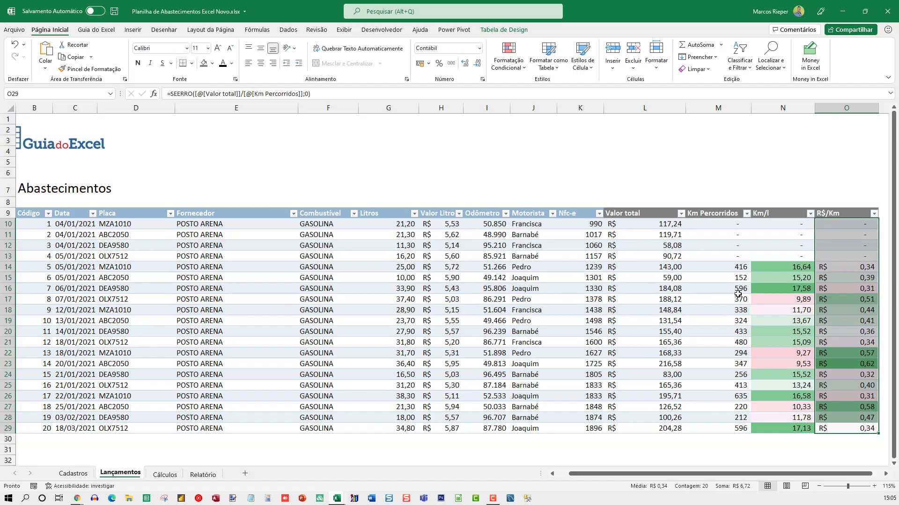
{"action": "left_click", "coordinate": [825, 271]}
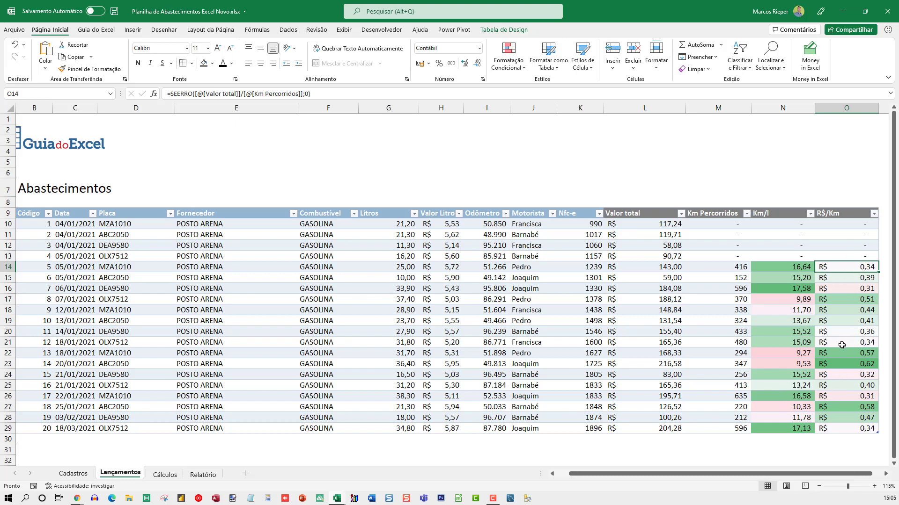
Open the conditional formatting rules manager for the R$/Km cells O10:O29 and select their graded colour scale rule
{"action": "left_click_drag", "start_coordinate": [839, 428], "coordinate": [840, 225]}
{"action": "left_click", "coordinate": [507, 66]}
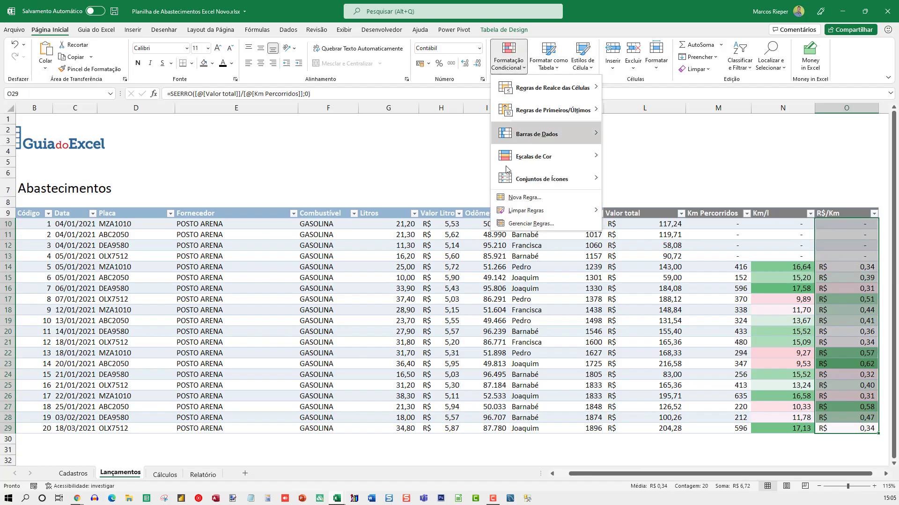
{"action": "left_click", "coordinate": [520, 224]}
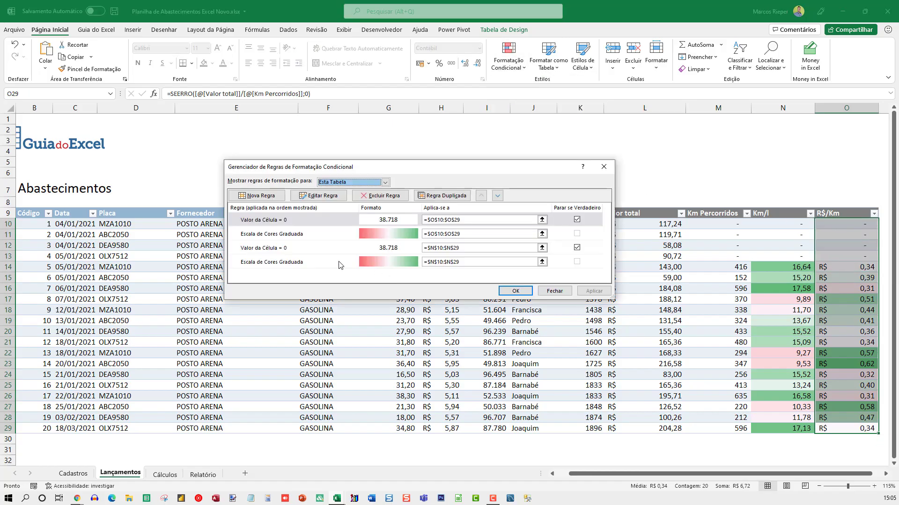
{"action": "left_click", "coordinate": [329, 235]}
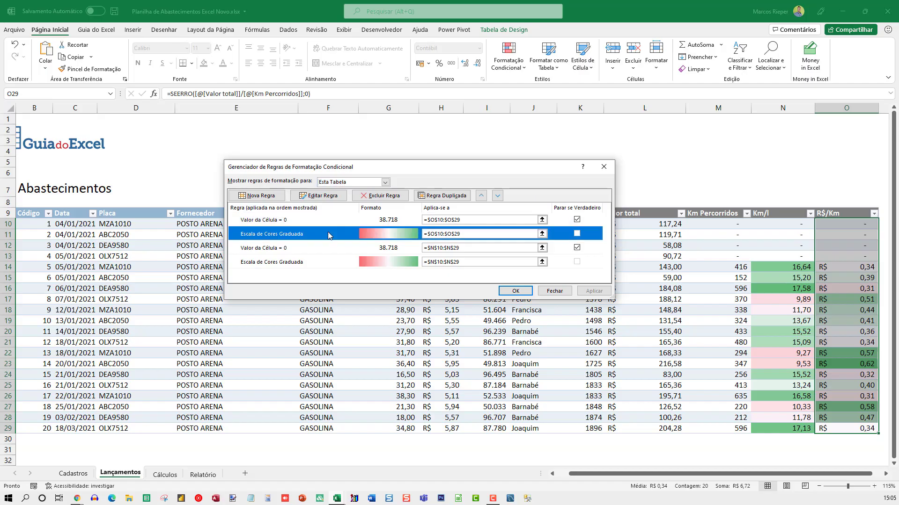
{"action": "left_click", "coordinate": [331, 199]}
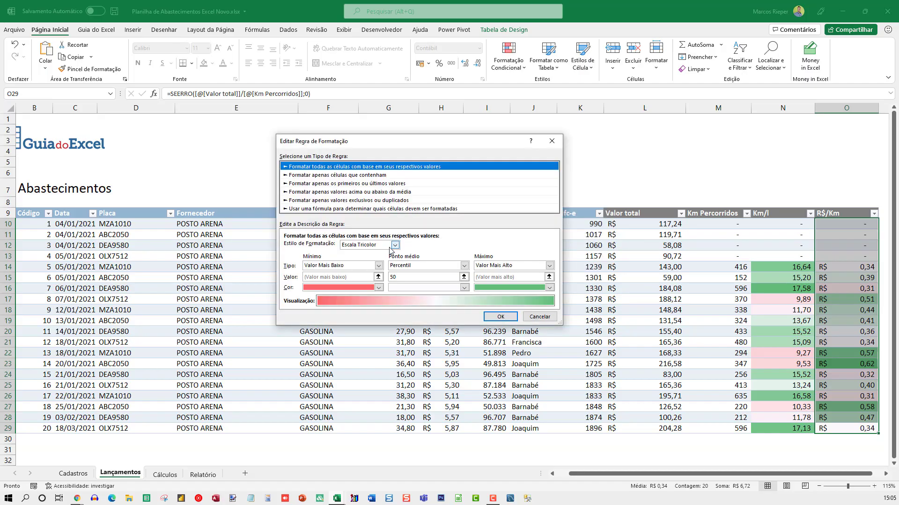
{"action": "left_click", "coordinate": [394, 246]}
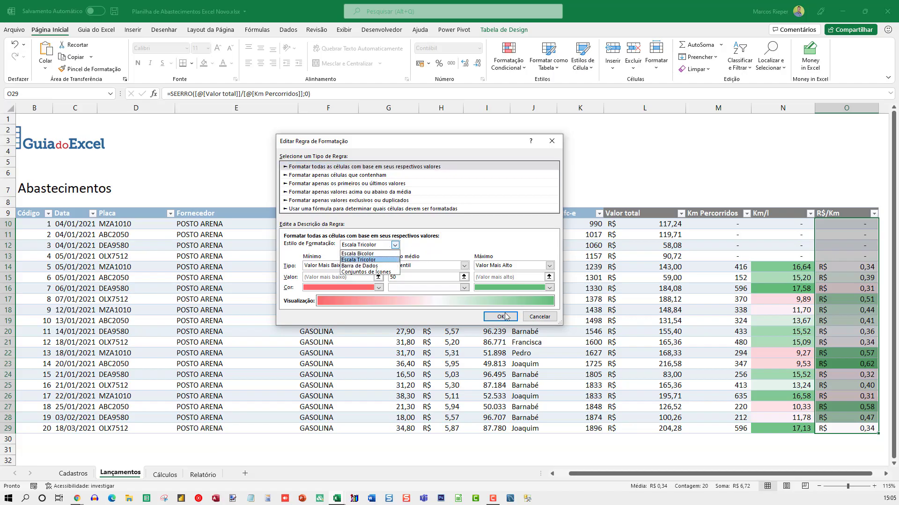
{"action": "left_click", "coordinate": [424, 315]}
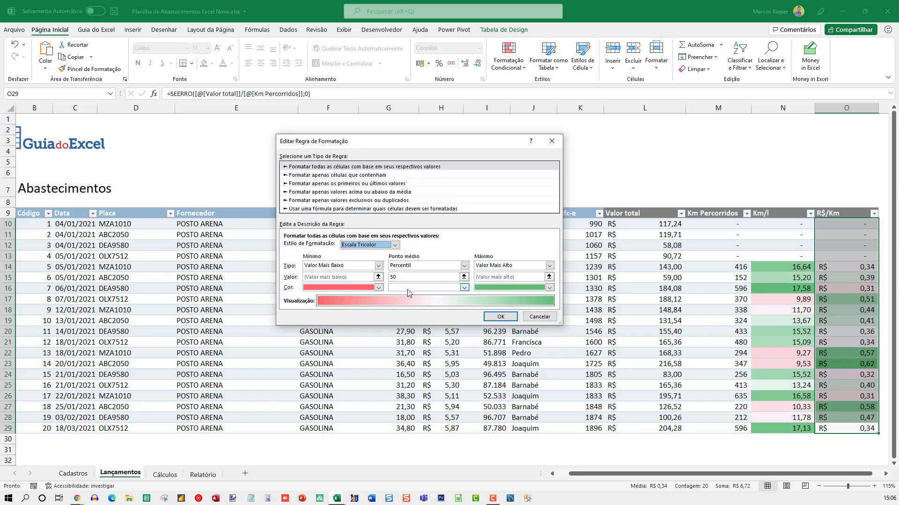
{"action": "left_click", "coordinate": [539, 318]}
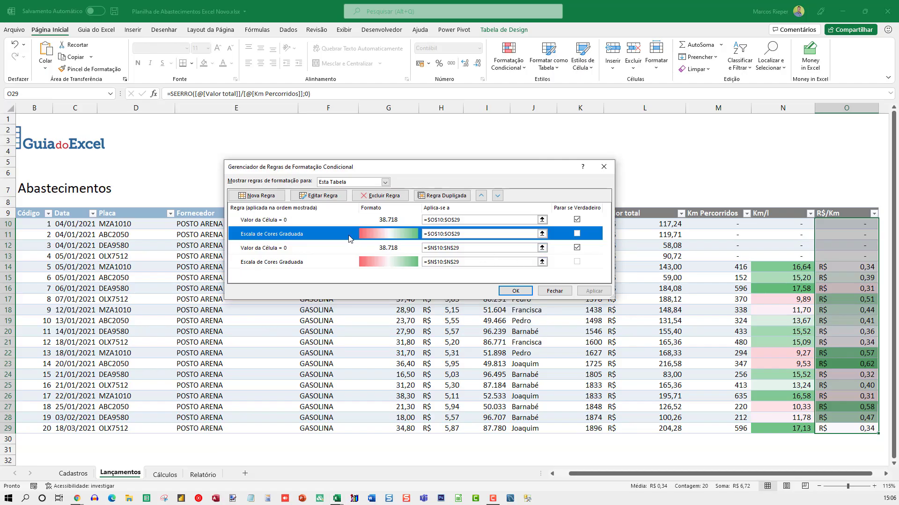
Delete the R$/Km graded colour scale rule and apply the change
{"action": "left_click", "coordinate": [372, 196]}
{"action": "left_click", "coordinate": [592, 291]}
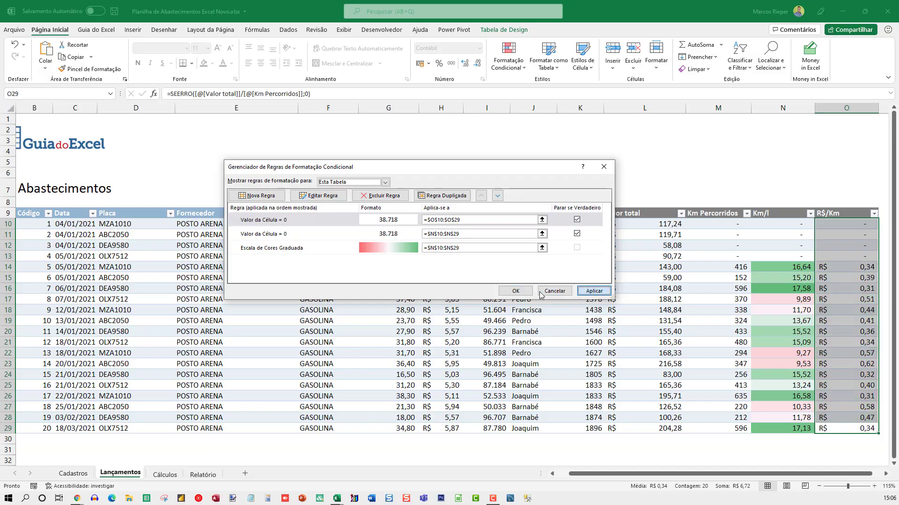
{"action": "left_click", "coordinate": [515, 290]}
Apply the three-colour scale to the R$/Km cells O10:O29, with green for the lowest values, yellow midway and red for the highest
{"action": "left_click", "coordinate": [509, 60]}
{"action": "mouse_move", "coordinate": [537, 161]}
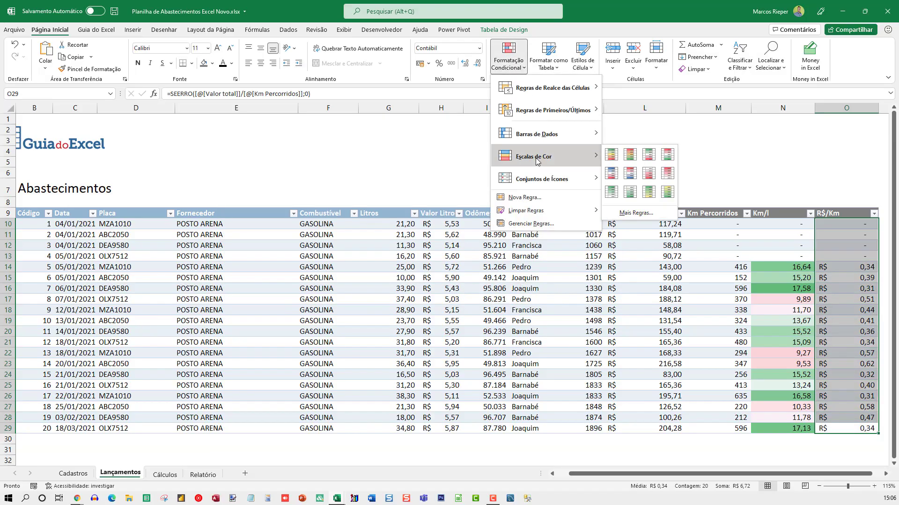
{"action": "left_click", "coordinate": [630, 156]}
Move the R$/Km "Valor da Célula = 0" rule above the new colour scale and apply the changes
{"action": "left_click", "coordinate": [509, 61]}
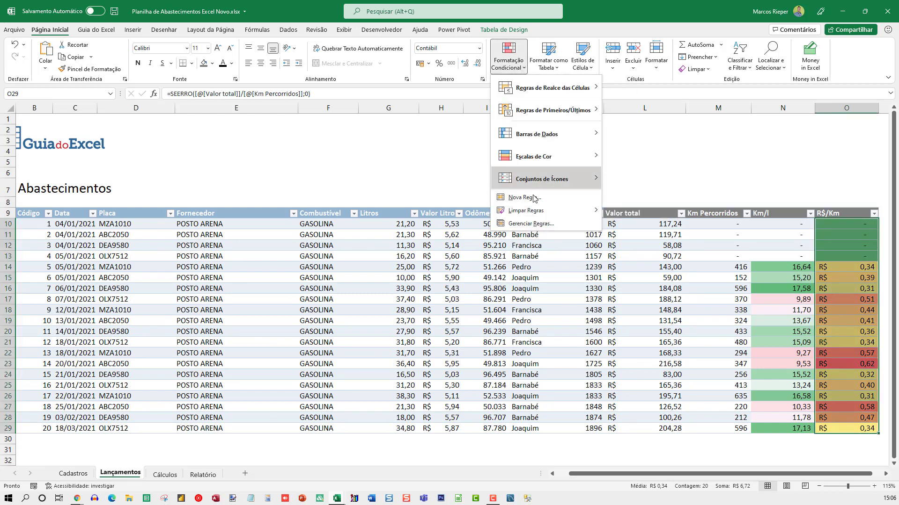
{"action": "left_click", "coordinate": [538, 224]}
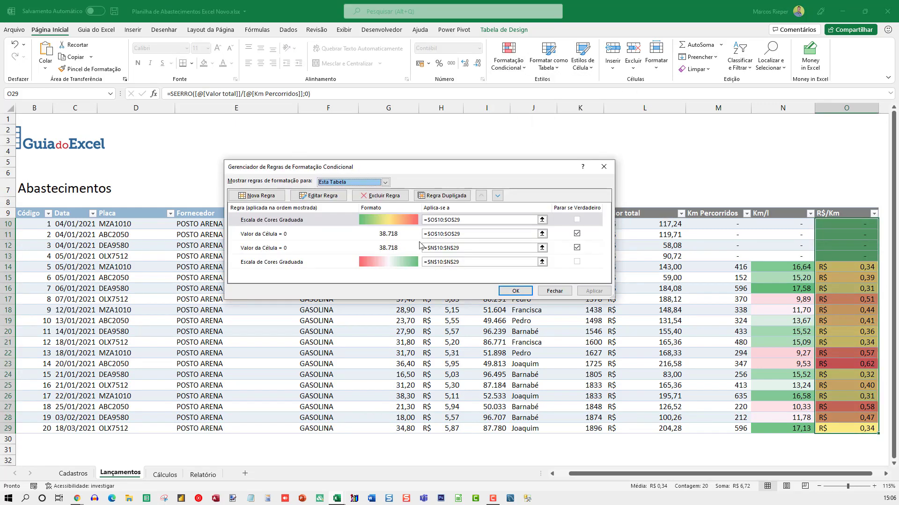
{"action": "left_click", "coordinate": [375, 234]}
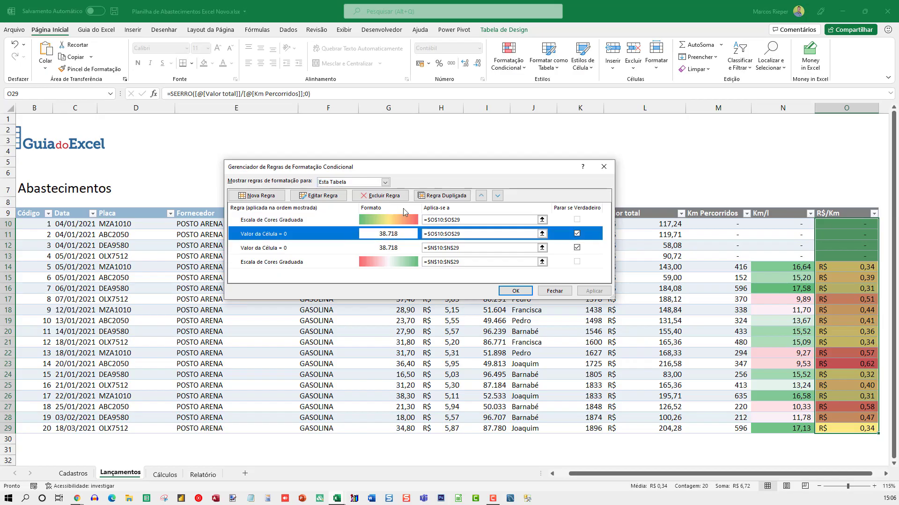
{"action": "left_click", "coordinate": [485, 197]}
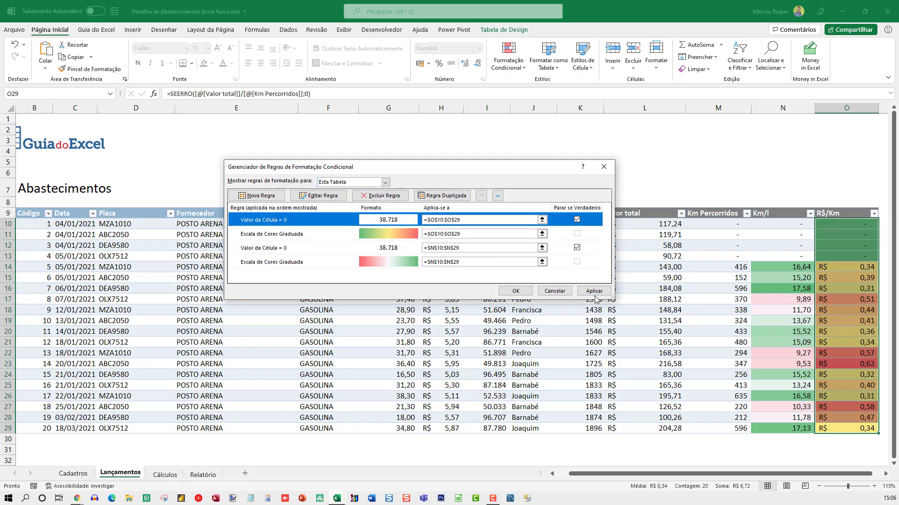
{"action": "left_click", "coordinate": [594, 290]}
{"action": "left_click", "coordinate": [515, 291]}
{"action": "left_click", "coordinate": [716, 301]}
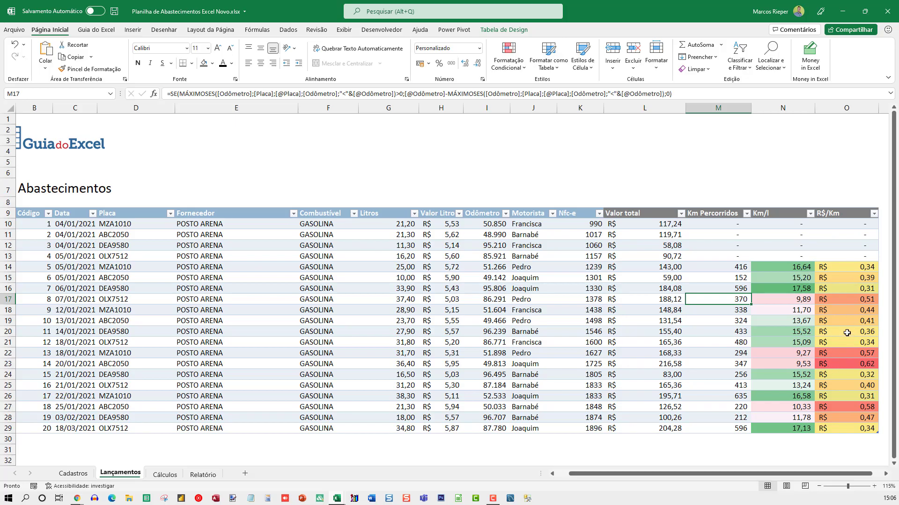
{"action": "left_click", "coordinate": [575, 279]}
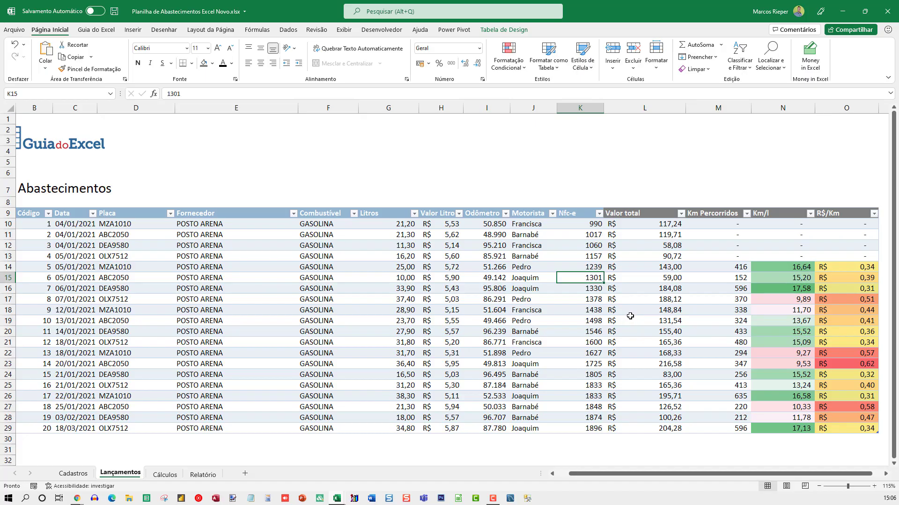
{"action": "key", "text": "Home"}
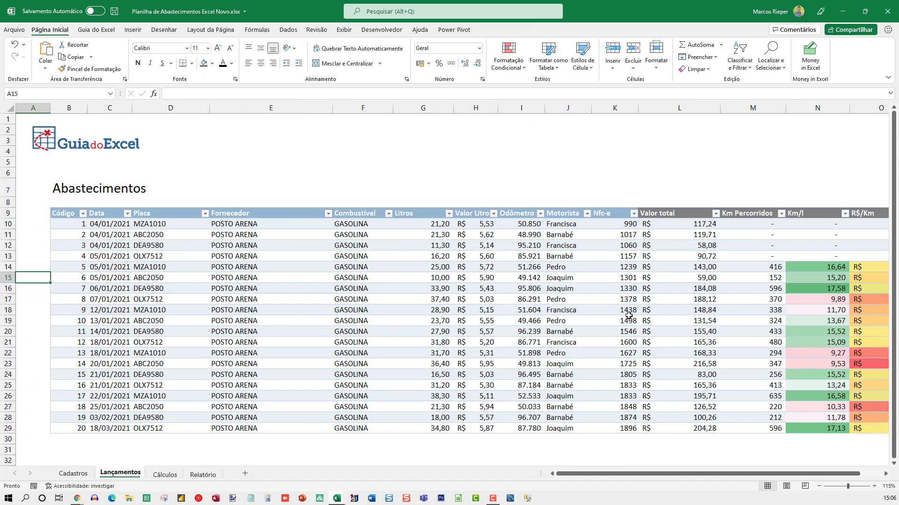
{"action": "left_click", "coordinate": [198, 256]}
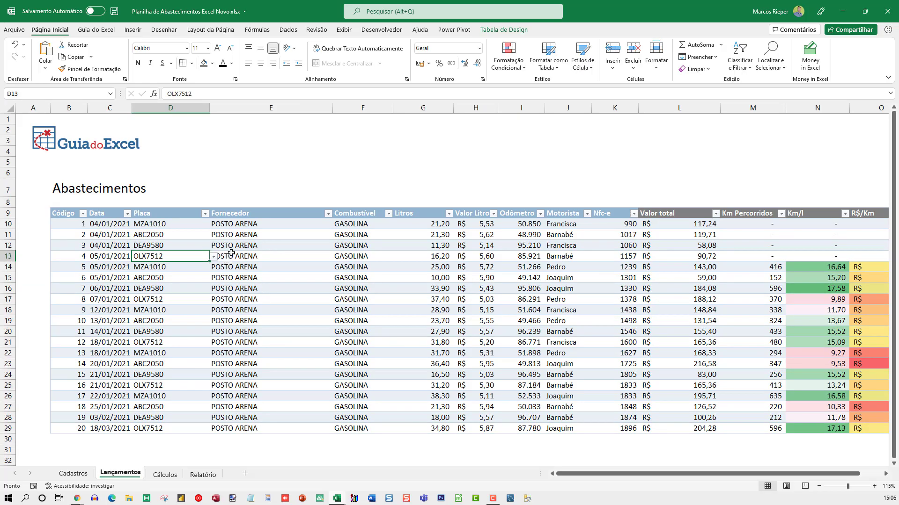
{"action": "scroll", "coordinate": [328, 250], "scroll_direction": "down", "scroll_amount": 1, "text": "ctrl"}
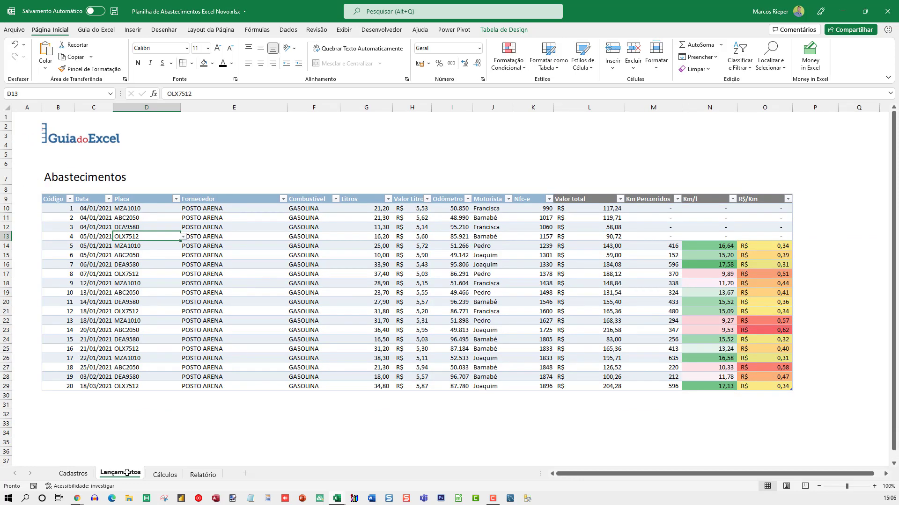
{"action": "left_click", "coordinate": [204, 301]}
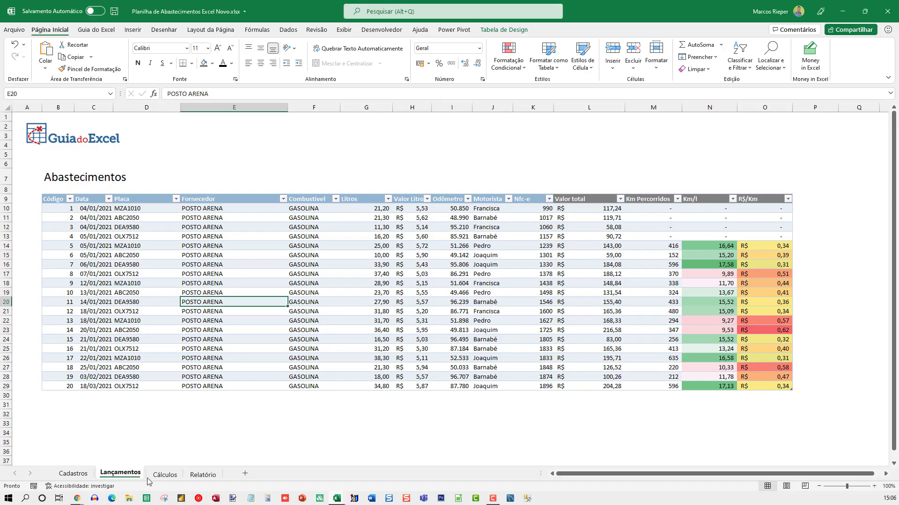
Enter the heading "Total Litros" in cell B7 of the Cálculos sheet
{"action": "left_click", "coordinate": [164, 475]}
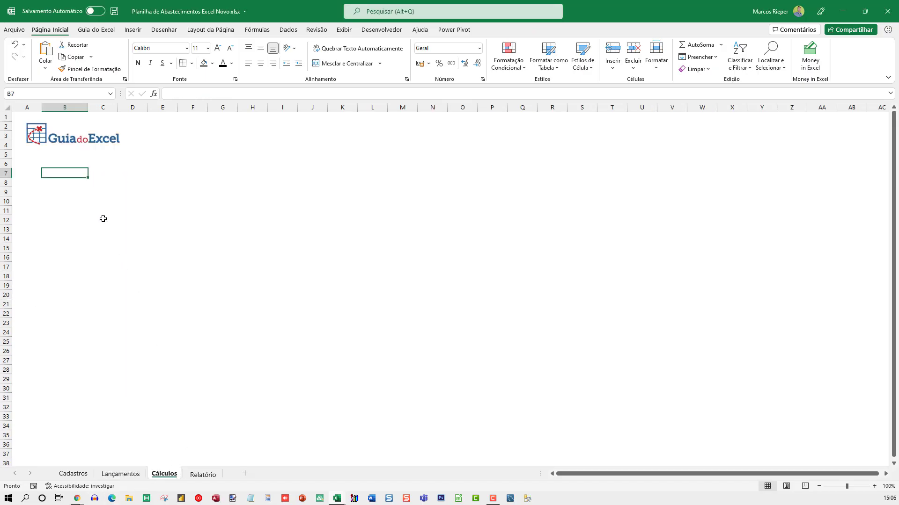
{"action": "type", "text": "t"}
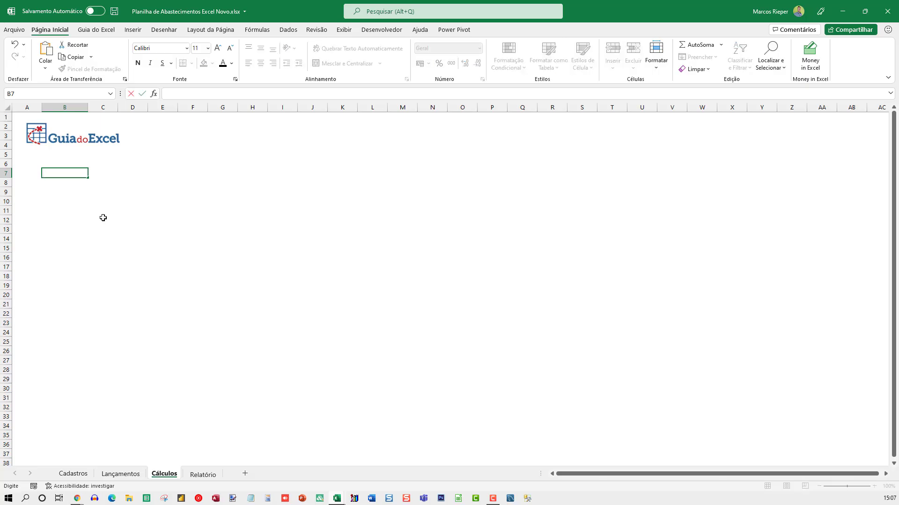
{"action": "type", "text": "otal Litros"}
{"action": "key", "text": "Return"}
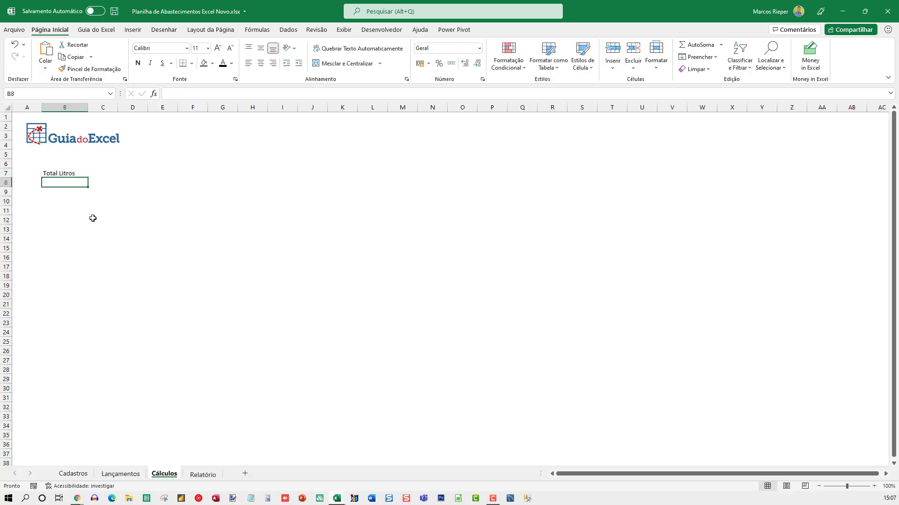
Enlarge the "Total Litros" heading in B7 to font size 20
{"action": "left_click", "coordinate": [60, 172]}
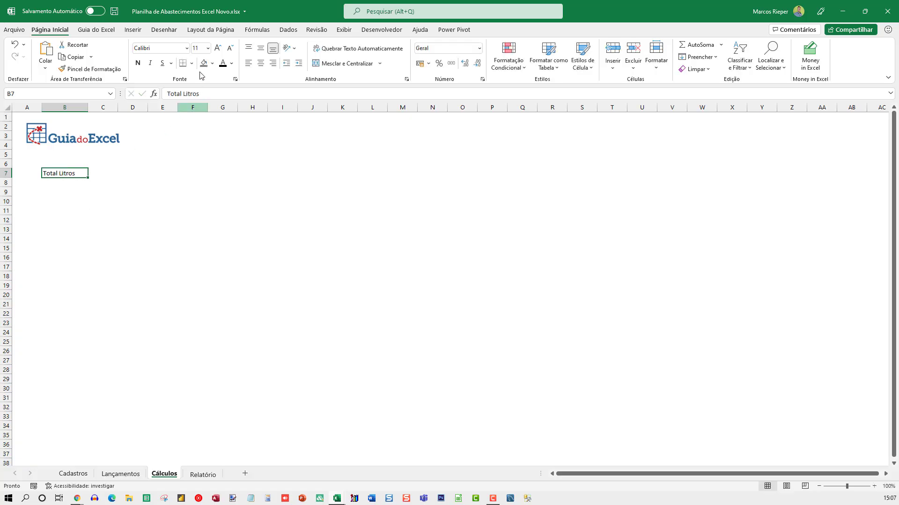
{"action": "left_click", "coordinate": [216, 49]}
{"action": "left_click", "coordinate": [217, 49]}
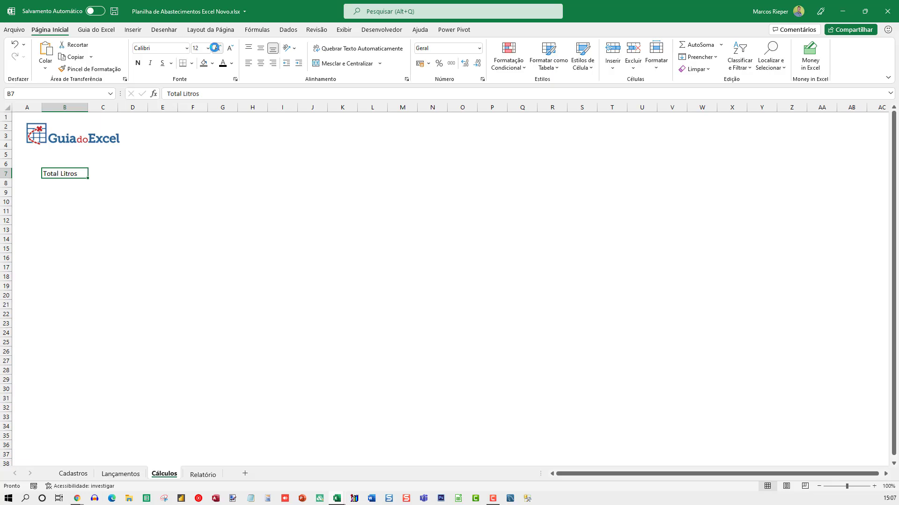
{"action": "left_click", "coordinate": [216, 48]}
{"action": "left_click", "coordinate": [217, 48]}
{"action": "left_click", "coordinate": [217, 49]}
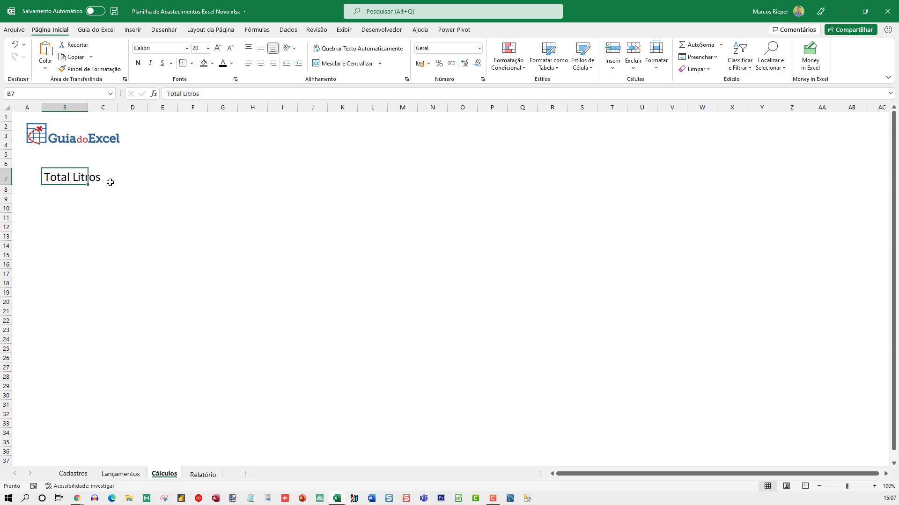
Delete the existing data relationship between tAbastecimentos (Placa) and tVeiculos (Placa)
{"action": "left_click", "coordinate": [61, 202]}
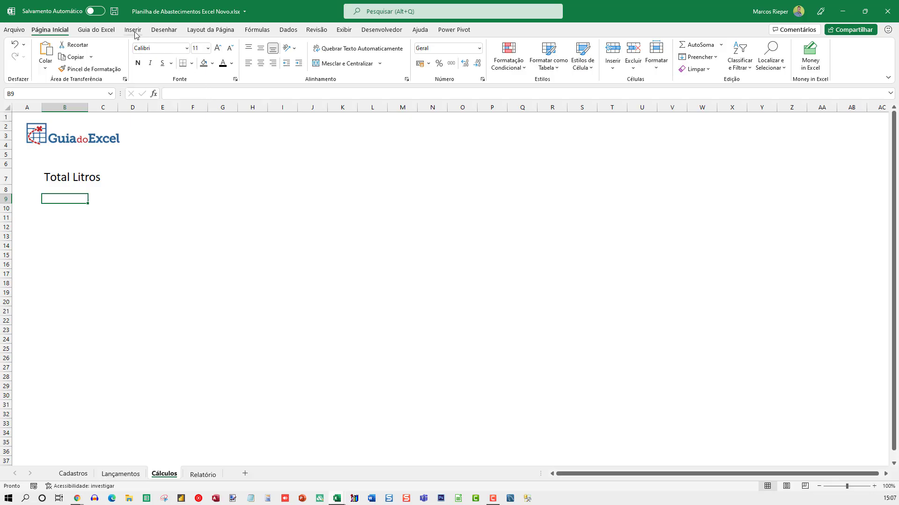
{"action": "left_click", "coordinate": [288, 31]}
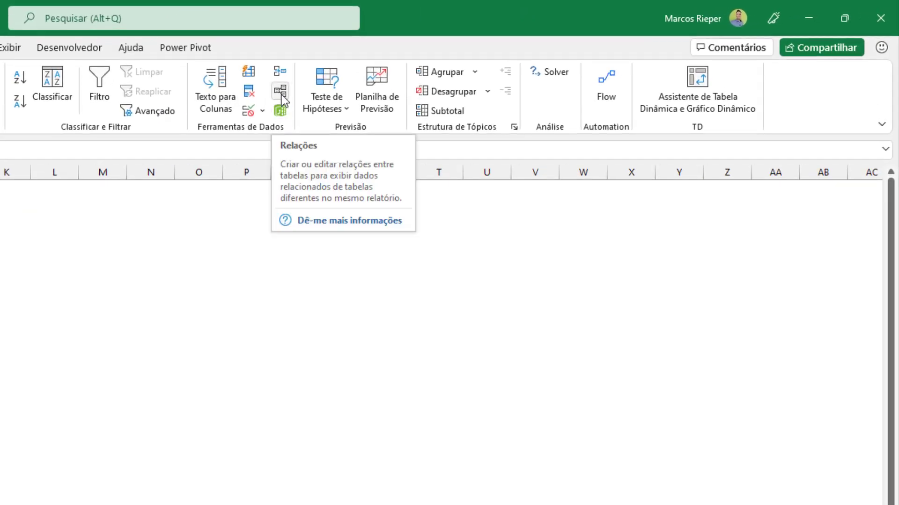
{"action": "left_click", "coordinate": [279, 95]}
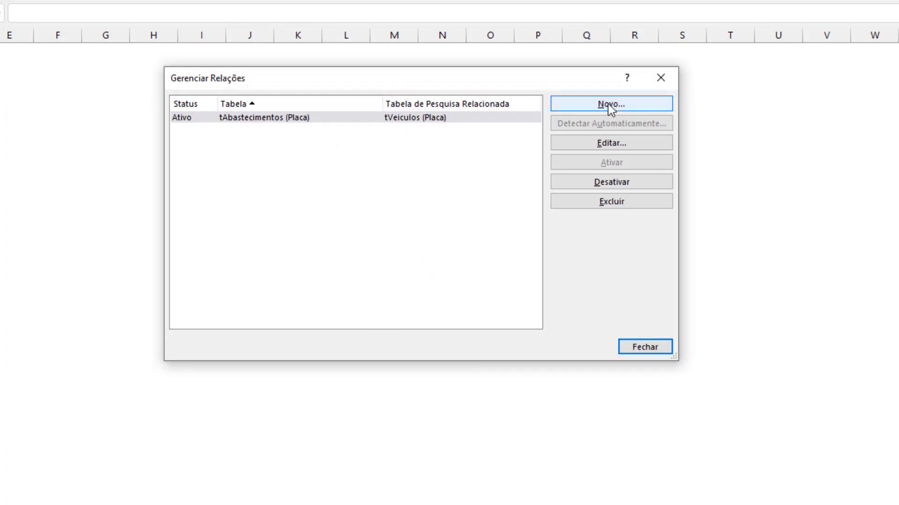
{"action": "left_click", "coordinate": [616, 200]}
{"action": "left_click", "coordinate": [440, 309]}
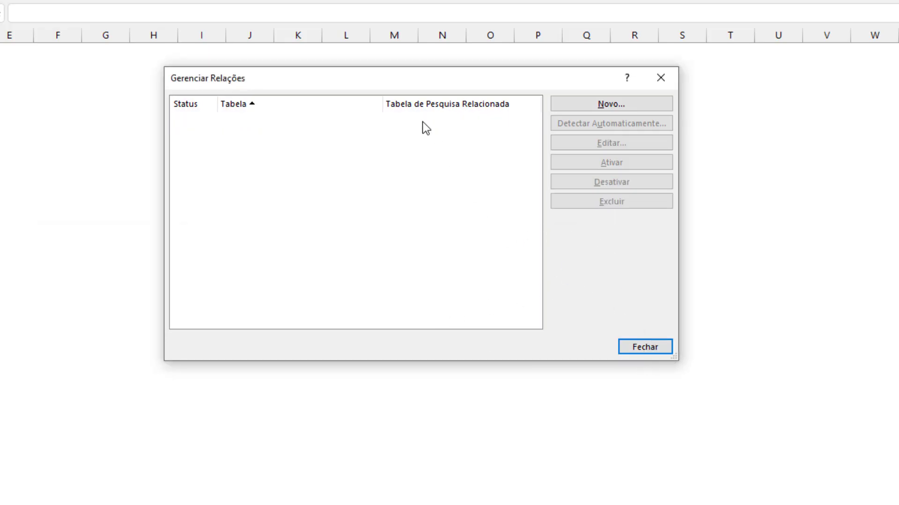
Start a new table relationship with the data model table tVeiculos as its Tabela
{"action": "left_click", "coordinate": [585, 108]}
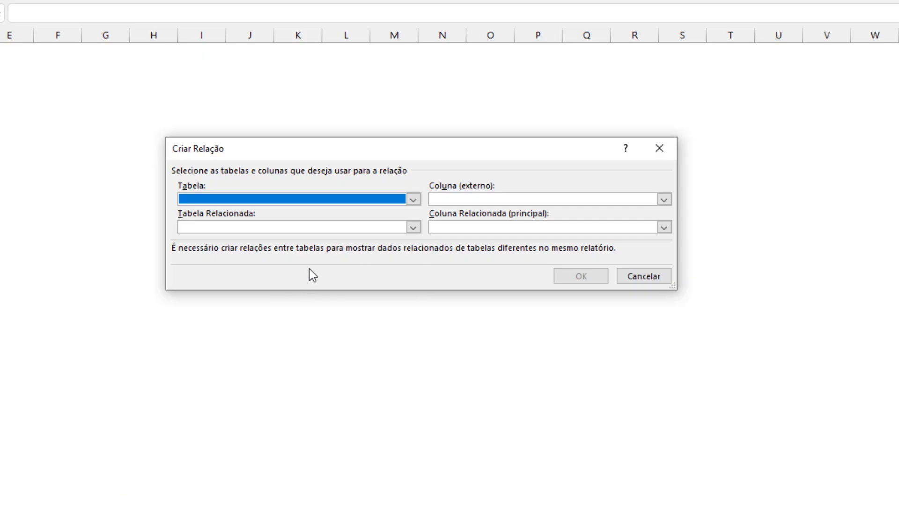
{"action": "left_click", "coordinate": [243, 203]}
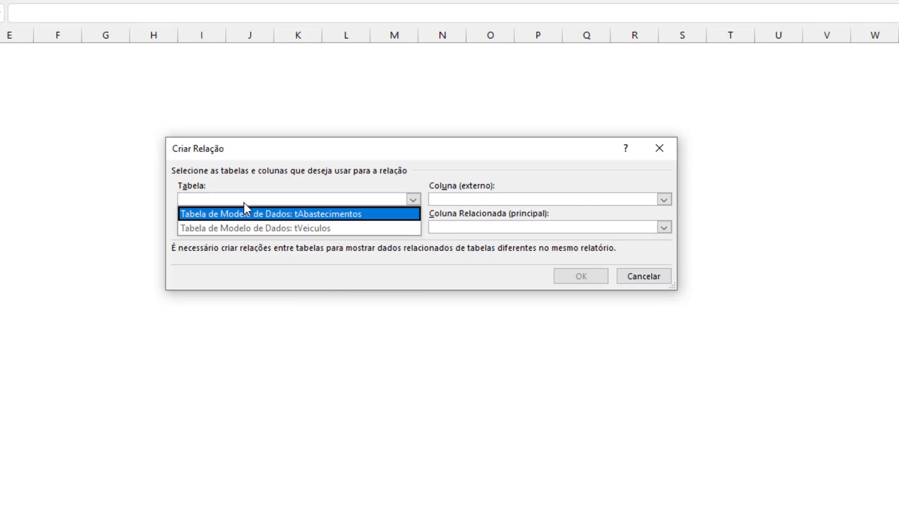
{"action": "left_click", "coordinate": [302, 230]}
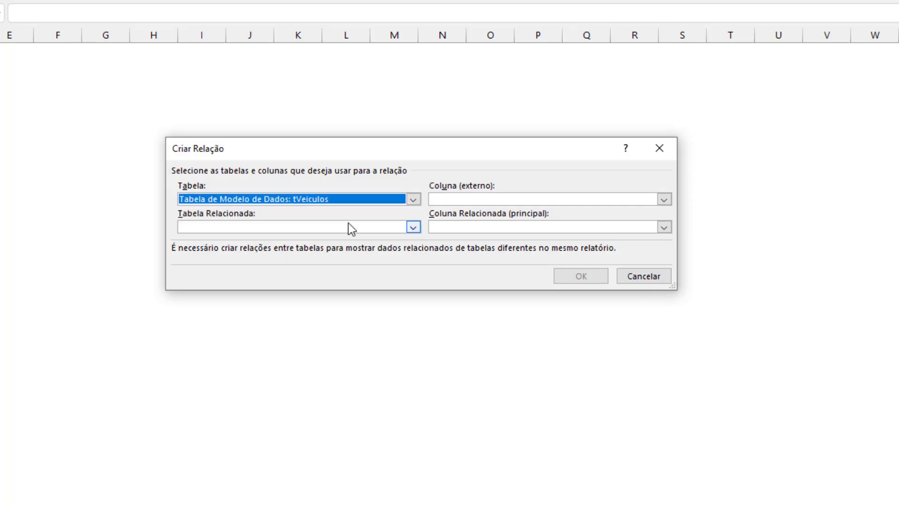
Create a data-model relationship from tAbastecimentos to tVeiculos, using Placa as the column in both tables, and close the relationship manager
{"action": "left_click", "coordinate": [372, 201]}
{"action": "left_click", "coordinate": [348, 215]}
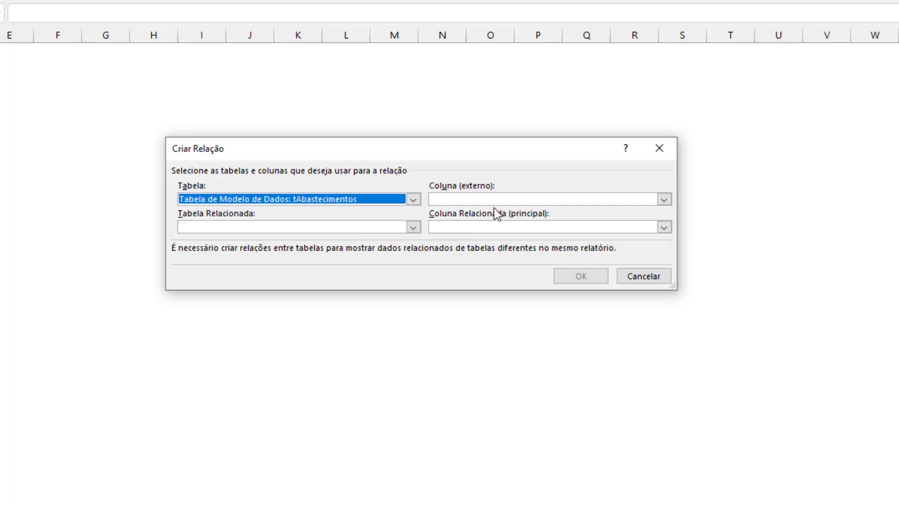
{"action": "left_click", "coordinate": [470, 200]}
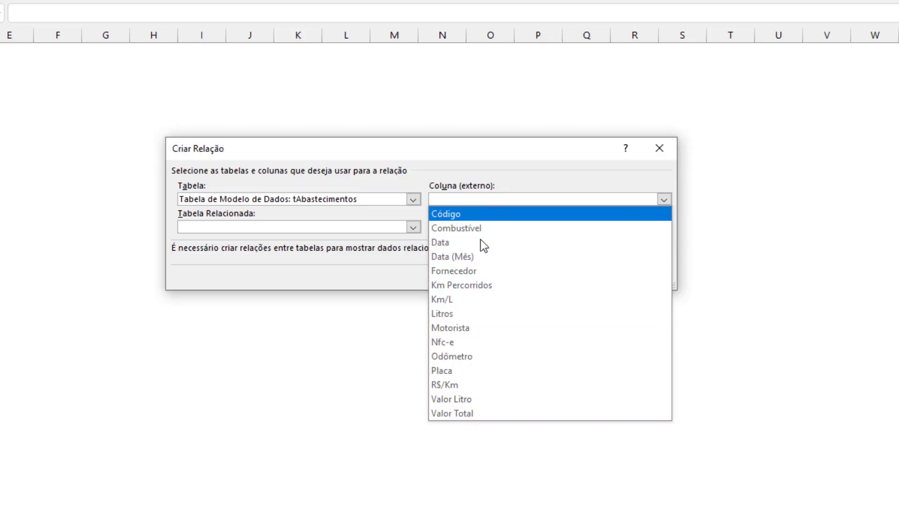
{"action": "left_click", "coordinate": [469, 373]}
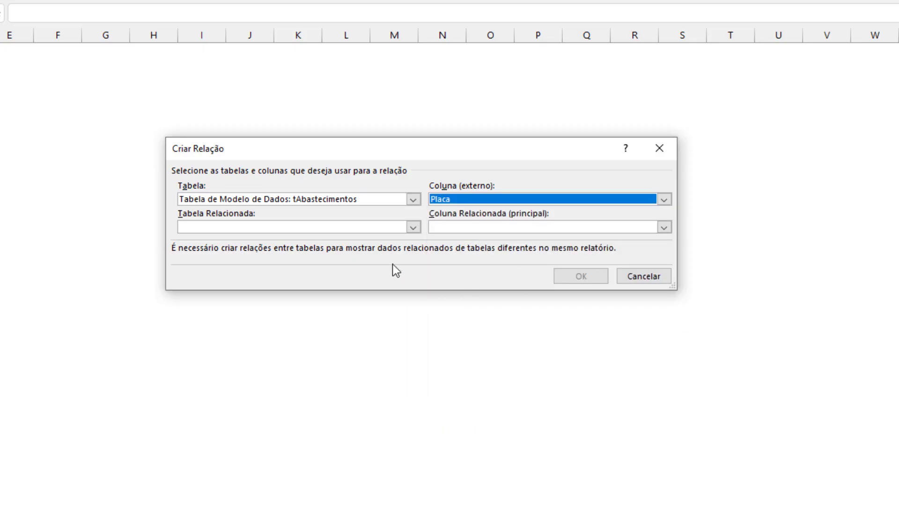
{"action": "left_click", "coordinate": [233, 225]}
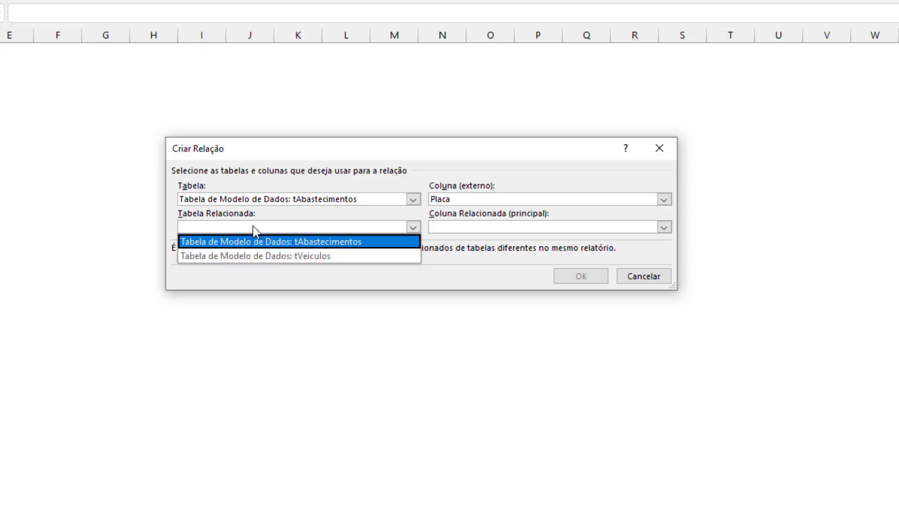
{"action": "left_click", "coordinate": [274, 256]}
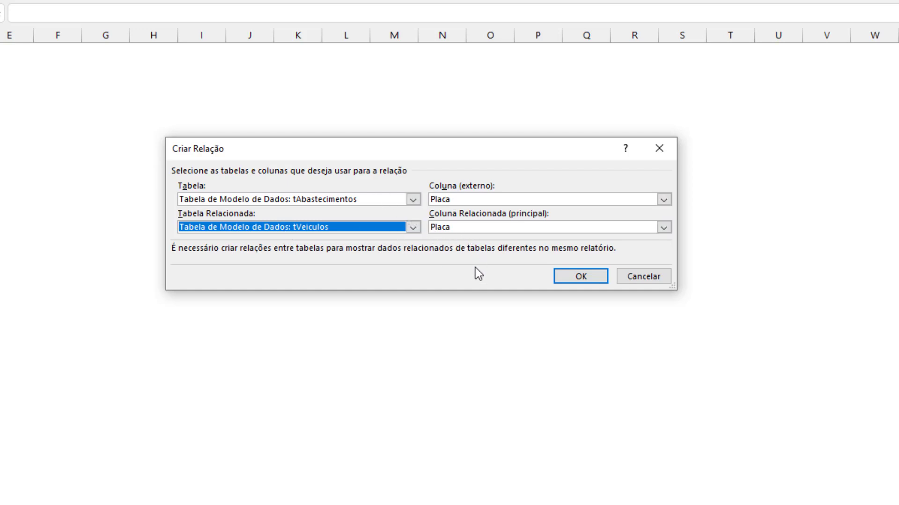
{"action": "left_click", "coordinate": [564, 280]}
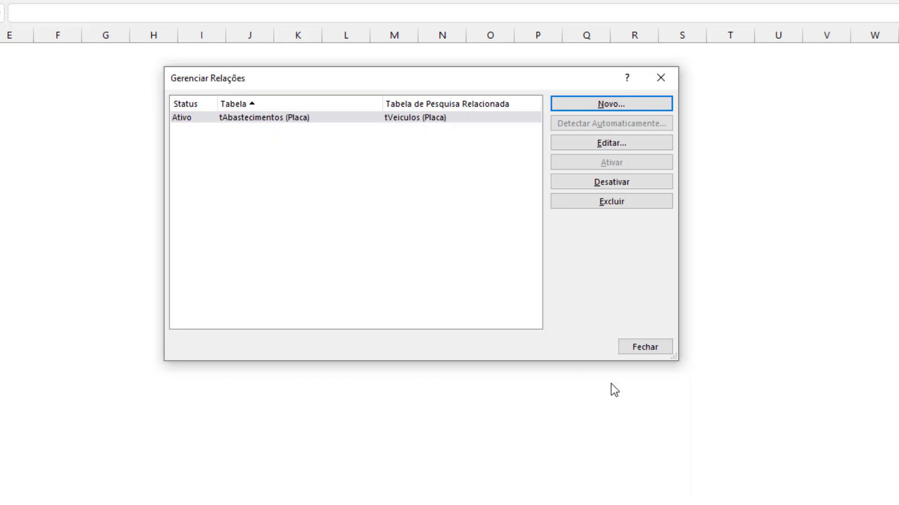
{"action": "left_click", "coordinate": [648, 346]}
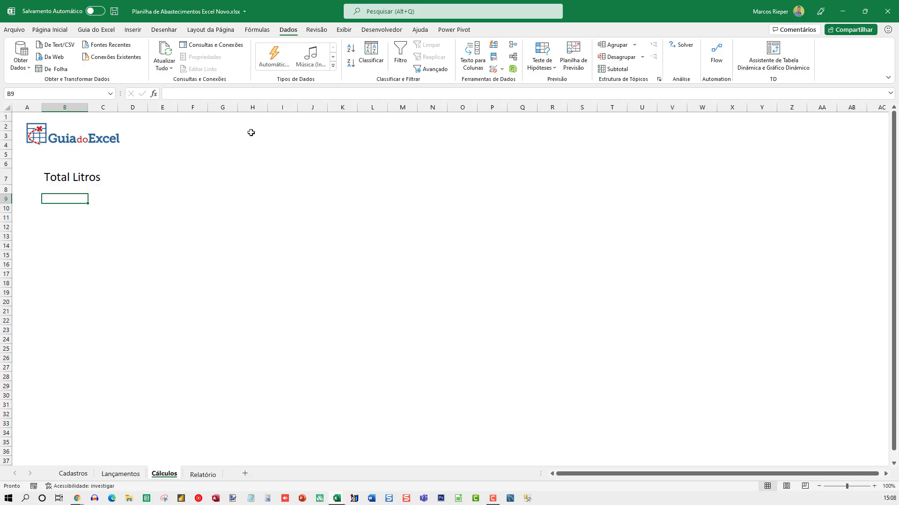
Insert a pivot table from the data model at cell B9 of the existing Cálculos sheet
{"action": "left_click", "coordinate": [133, 29]}
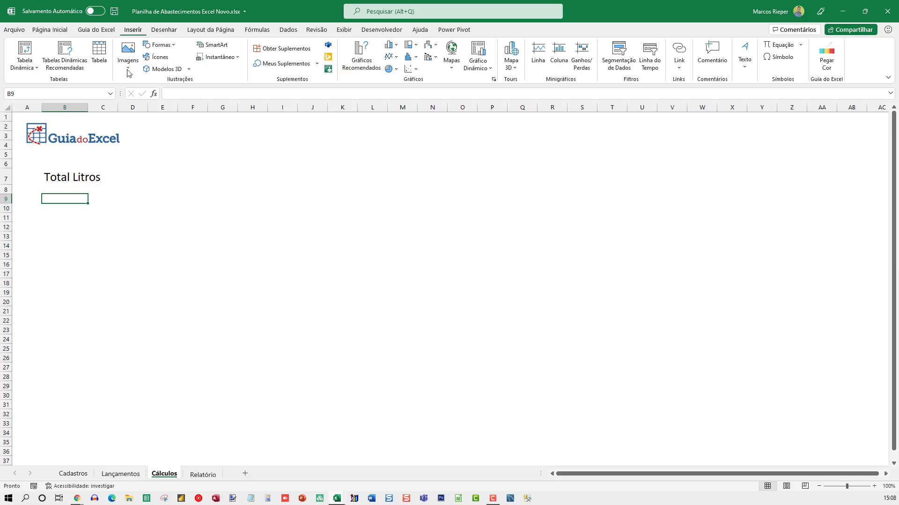
{"action": "left_click", "coordinate": [25, 62]}
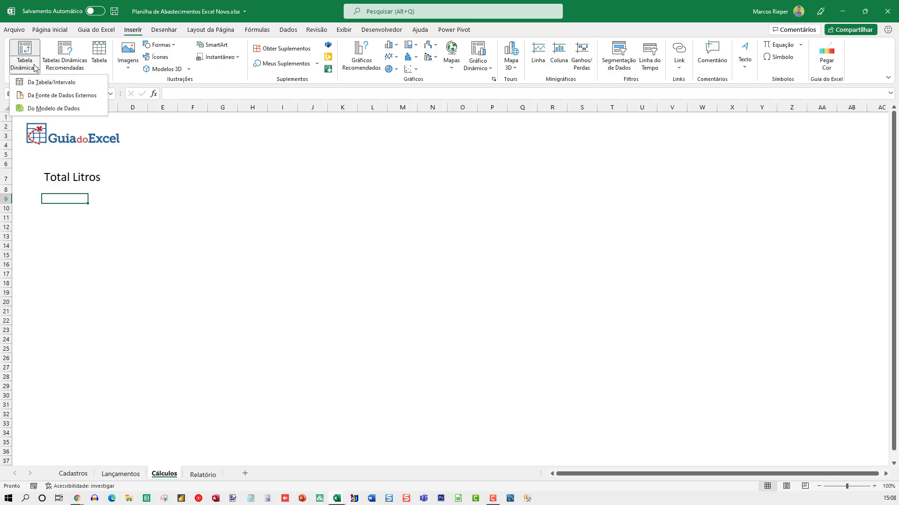
{"action": "left_click", "coordinate": [74, 111]}
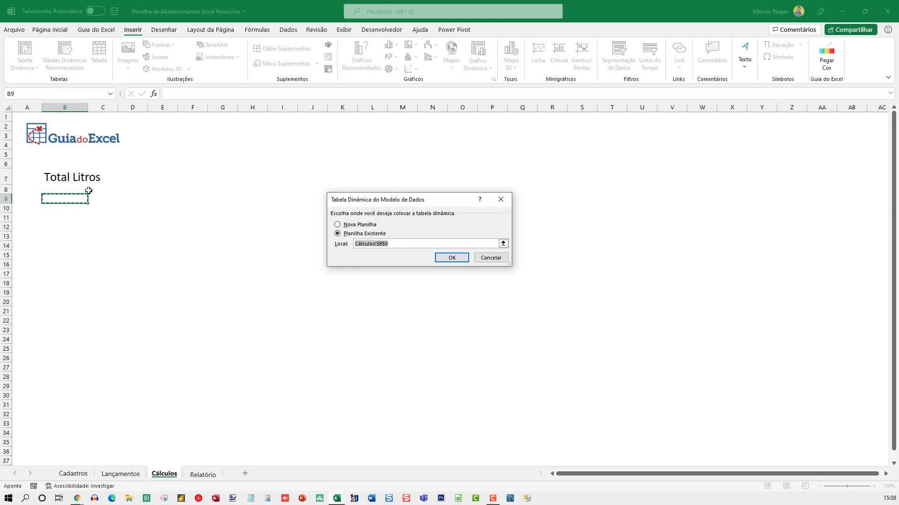
{"action": "left_click", "coordinate": [454, 260]}
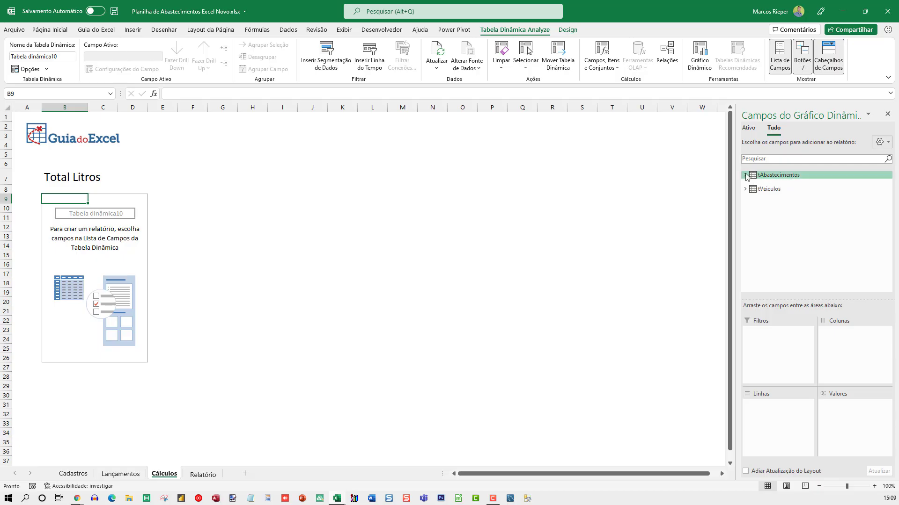
Summarise Litros by month using the tAbastecimentos fields, keeping only Data (Mês) as rows and the sum of Litros as values
{"action": "left_click", "coordinate": [779, 176]}
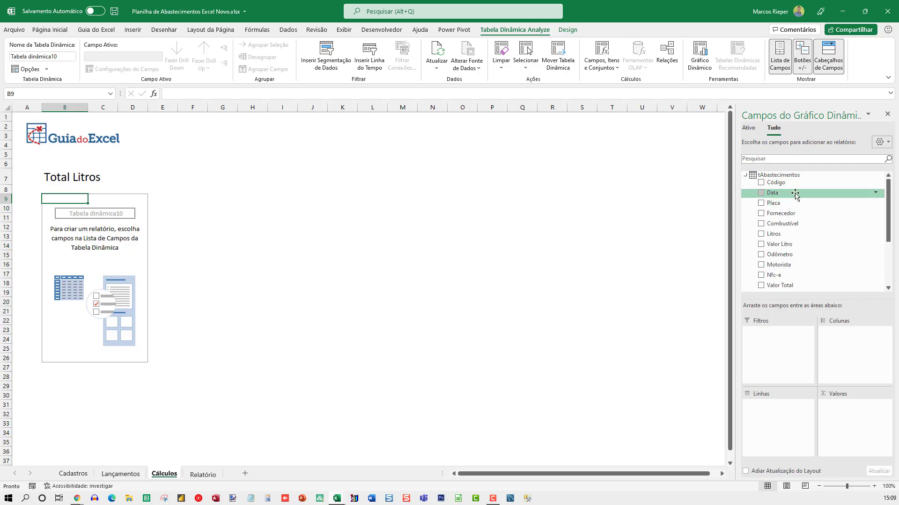
{"action": "left_click_drag", "start_coordinate": [788, 193], "coordinate": [769, 412]}
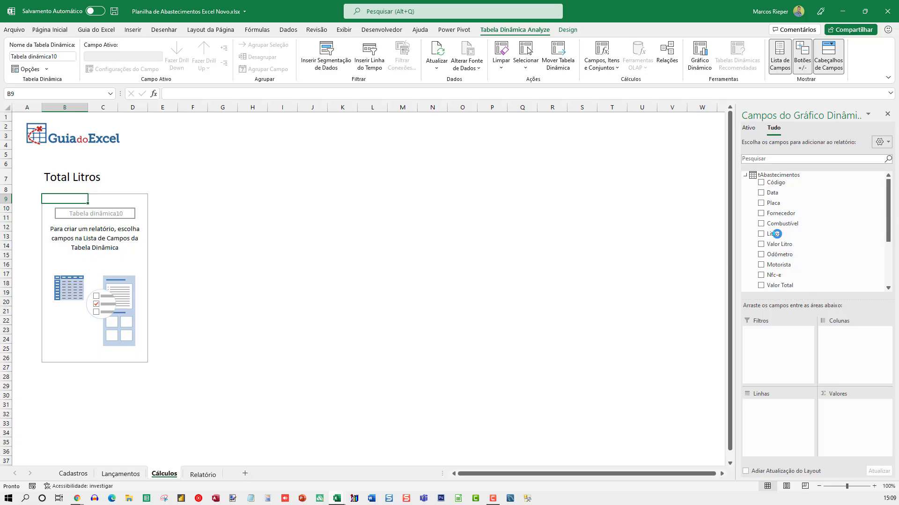
{"action": "left_click_drag", "start_coordinate": [777, 233], "coordinate": [841, 421]}
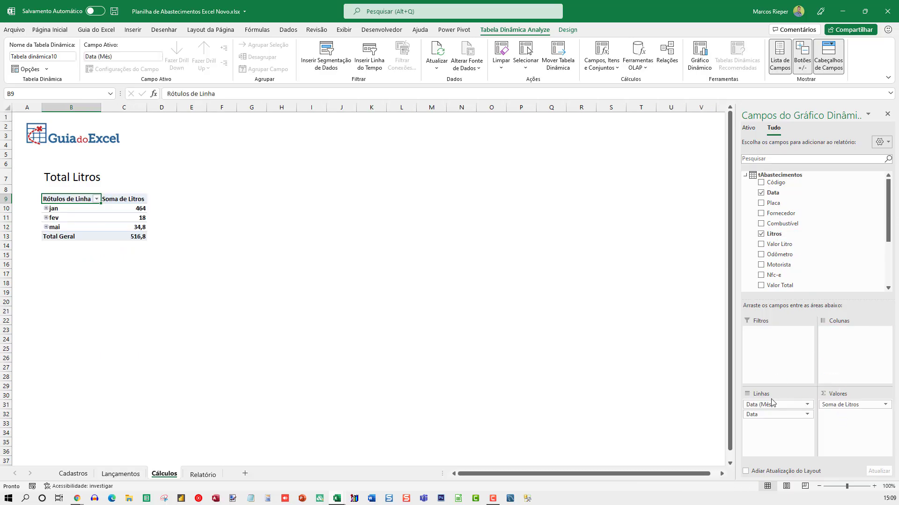
{"action": "left_click_drag", "start_coordinate": [772, 403], "coordinate": [835, 262]}
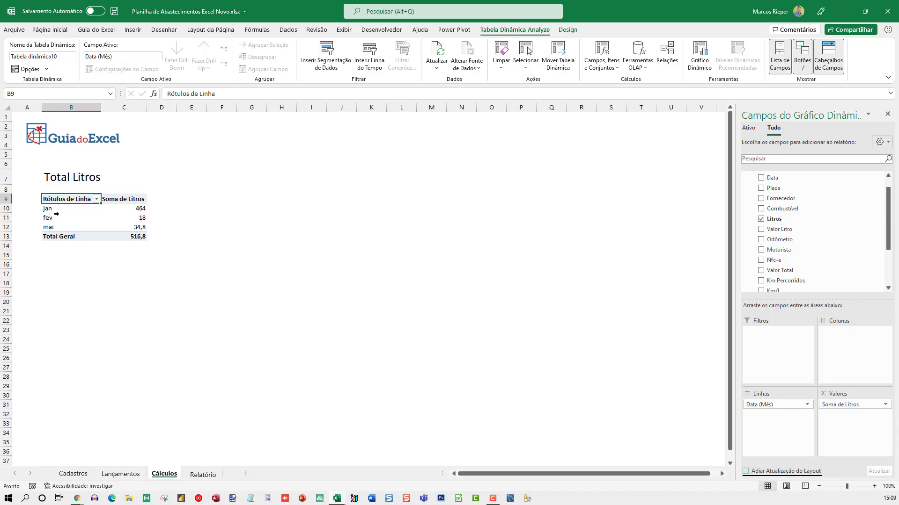
Rename the pivot table's row heading to "Mês" and its value heading to "T Litros"
{"action": "mouse_move", "coordinate": [121, 219]}
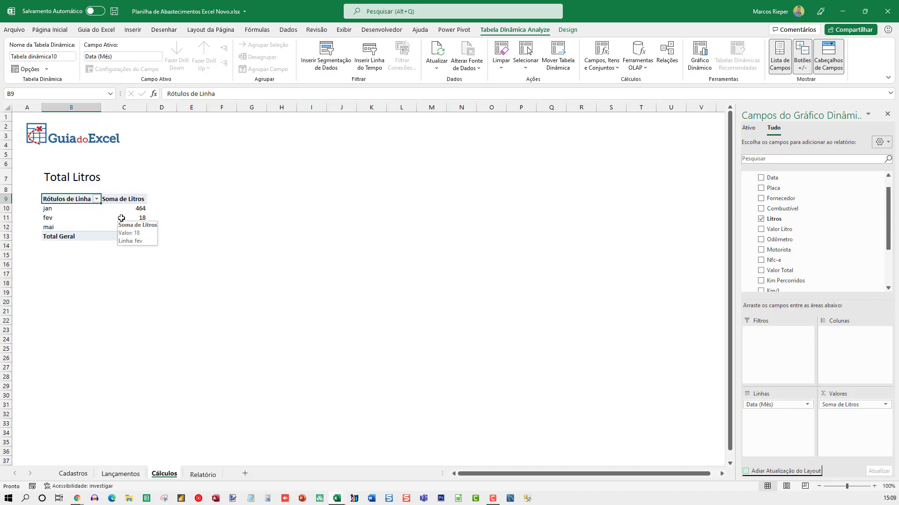
{"action": "left_click", "coordinate": [121, 218]}
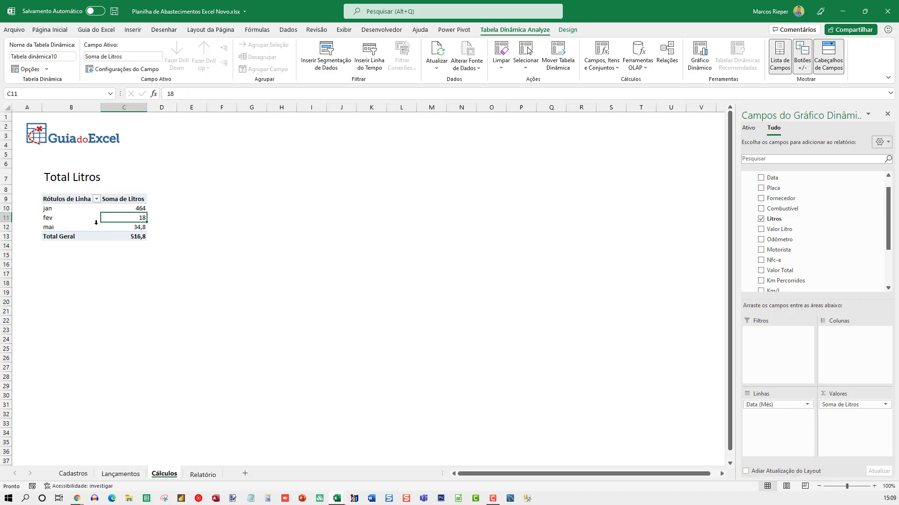
{"action": "left_click", "coordinate": [65, 200]}
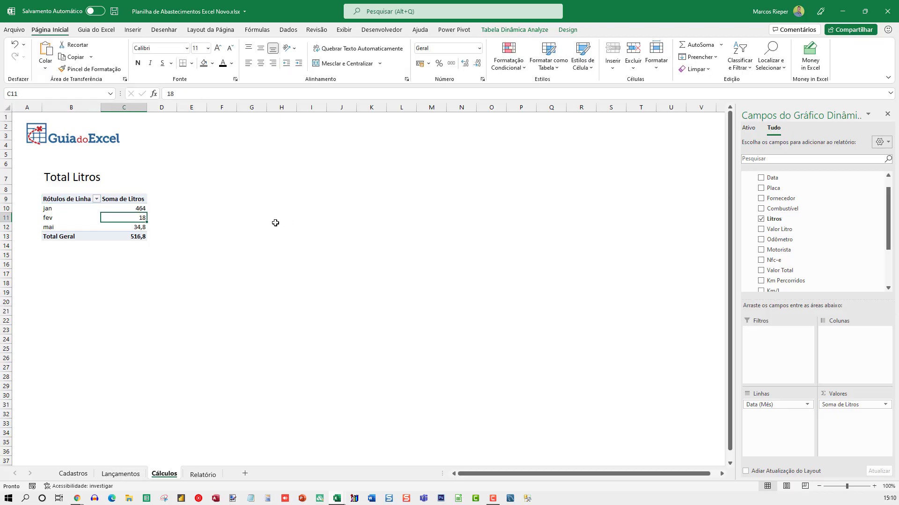
{"action": "left_click", "coordinate": [70, 200]}
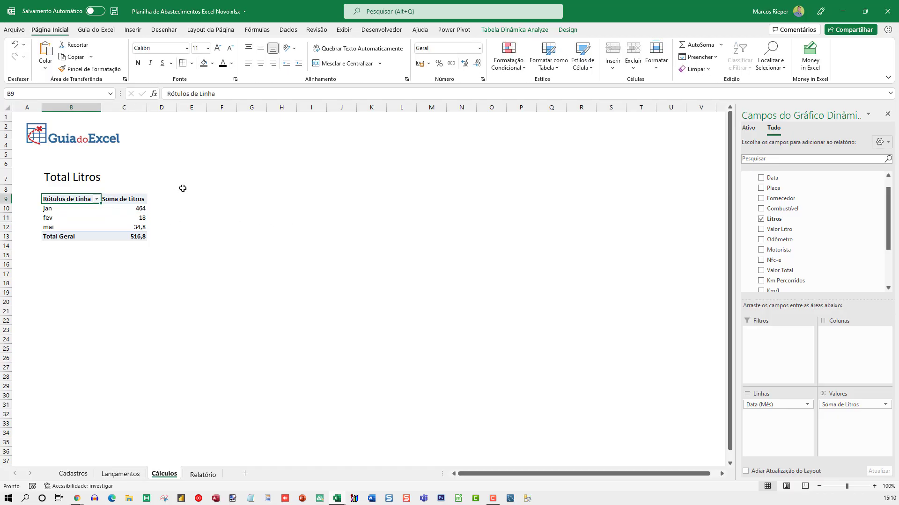
{"action": "type", "text": "Mês"}
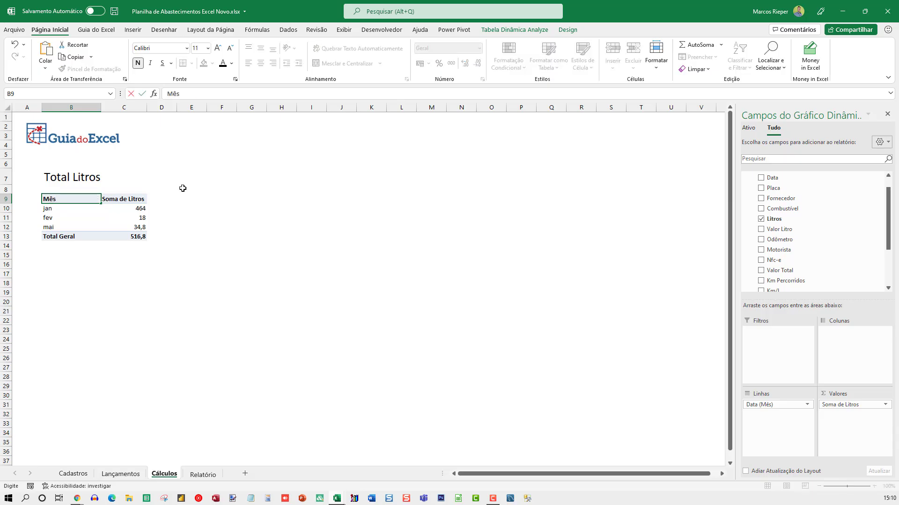
{"action": "key", "text": "Tab"}
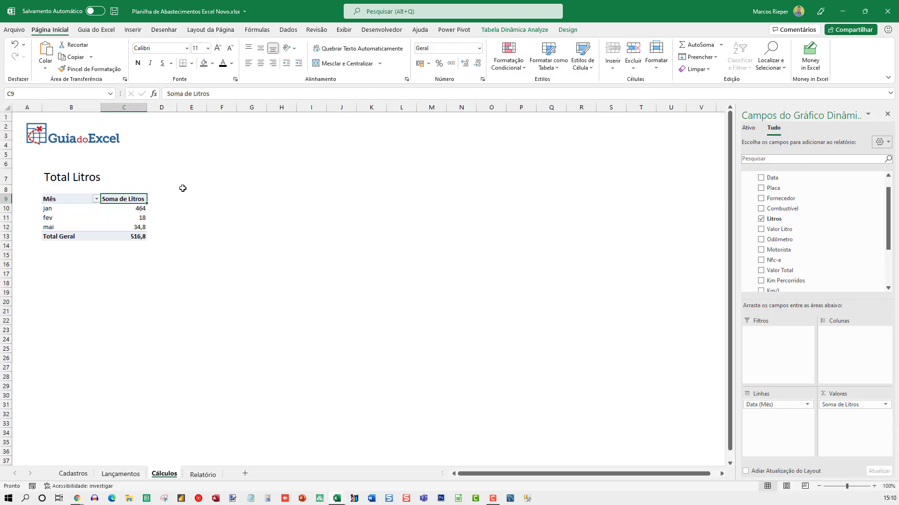
{"action": "type", "text": "T"}
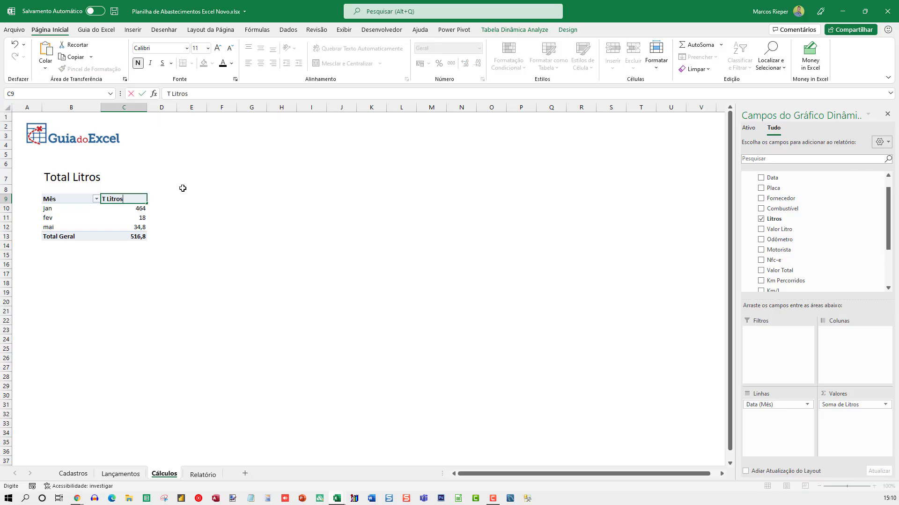
{"action": "key", "text": "Return"}
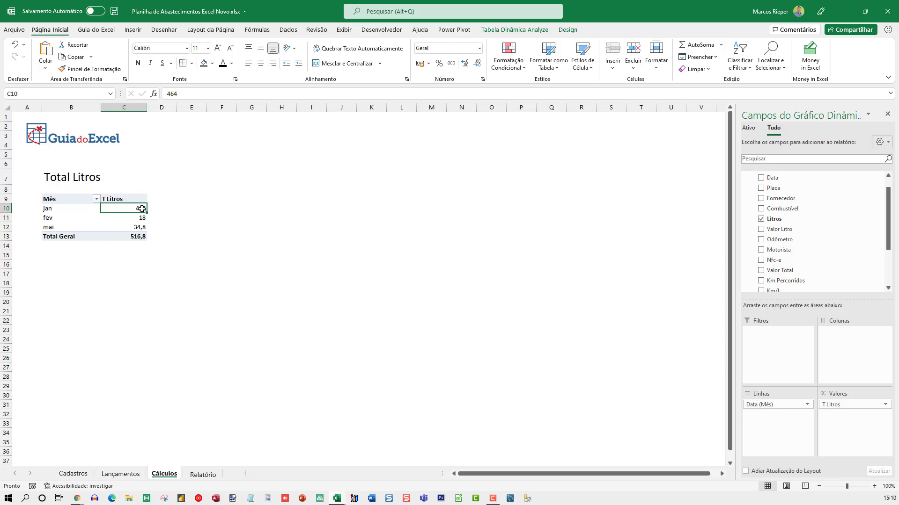
Enter the heading "Total Valor" in E7 and copy the formatting of the Total Litros heading onto it
{"action": "mouse_move", "coordinate": [141, 208]}
{"action": "left_click", "coordinate": [117, 170]}
{"action": "key", "text": "Right"}
{"action": "key", "text": "Right"}
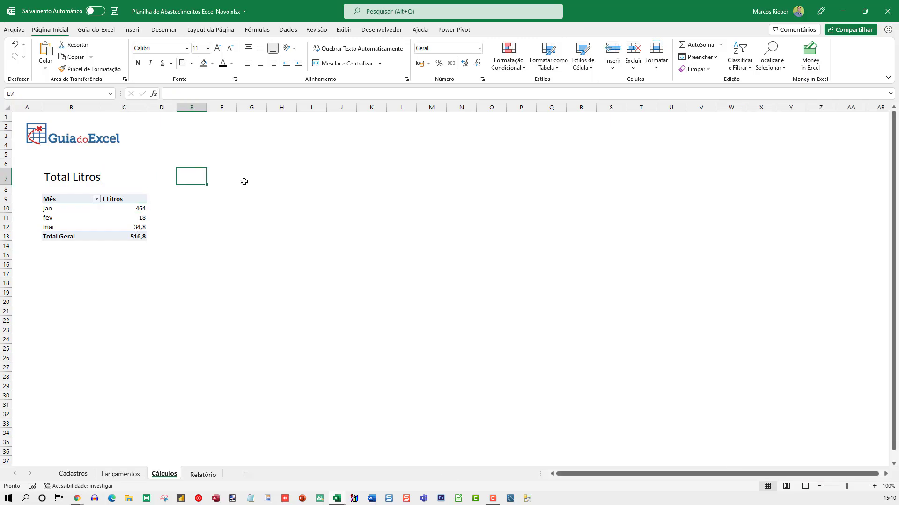
{"action": "type", "text": "Total Valor"}
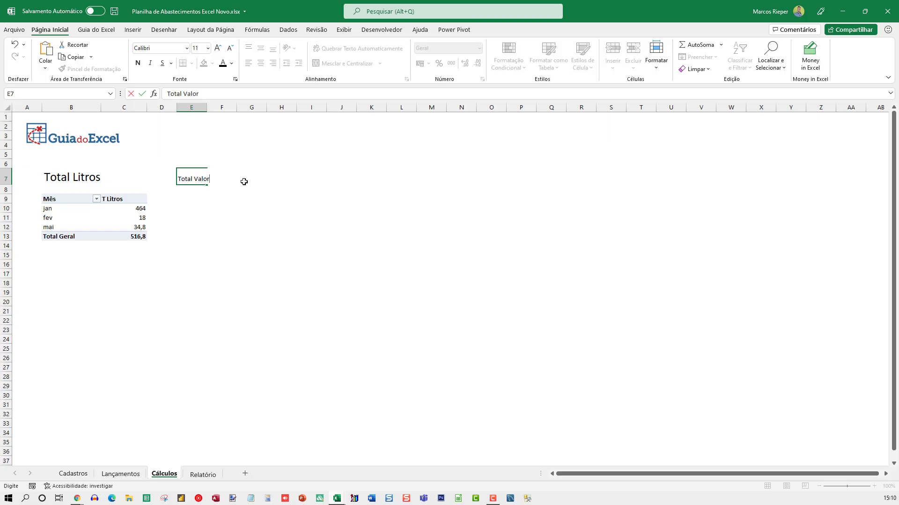
{"action": "key", "text": "Return"}
{"action": "left_click", "coordinate": [53, 174]}
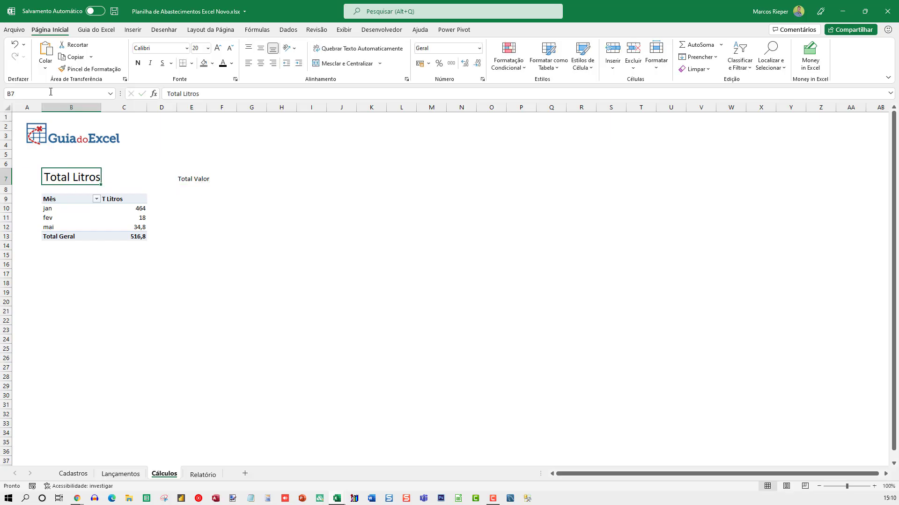
{"action": "left_click", "coordinate": [75, 68]}
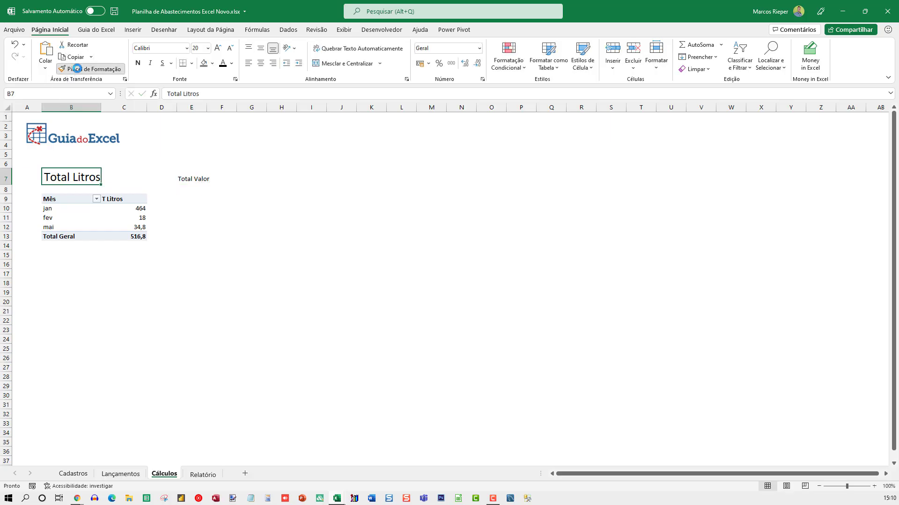
{"action": "left_click", "coordinate": [192, 177]}
Copy the Total Litros pivot table to cell E9, under the Total Valor heading
{"action": "left_click_drag", "start_coordinate": [66, 199], "coordinate": [138, 236]}
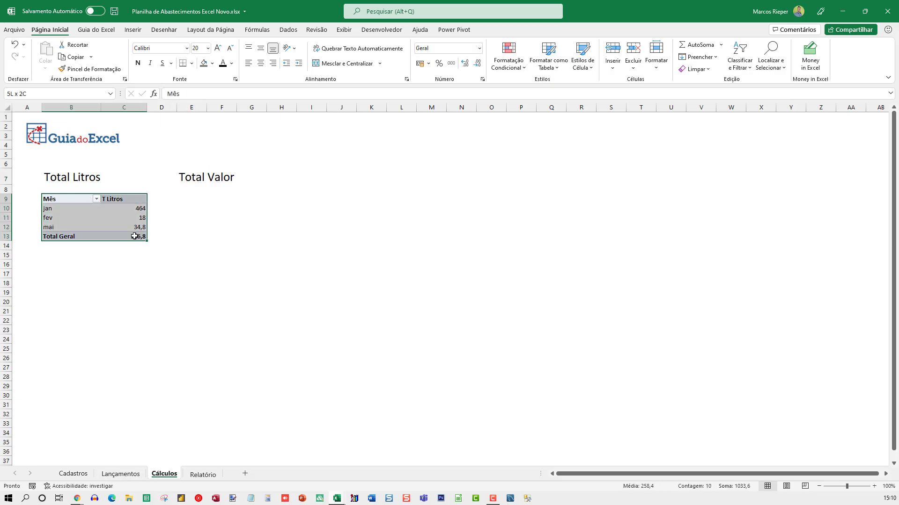
{"action": "left_click", "coordinate": [182, 201]}
{"action": "key", "text": "ctrl+v"}
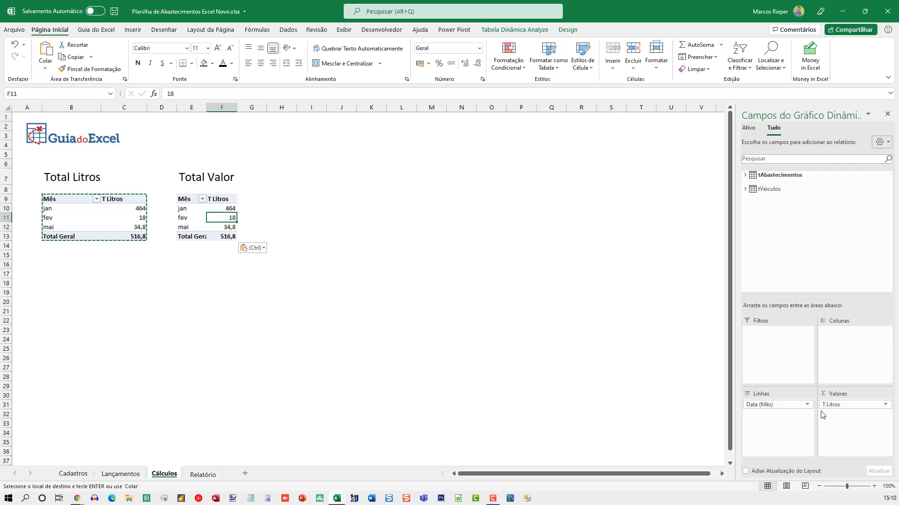
Replace T Litros with the sum of Valor Total in the values of the copied pivot table
{"action": "left_click", "coordinate": [745, 176]}
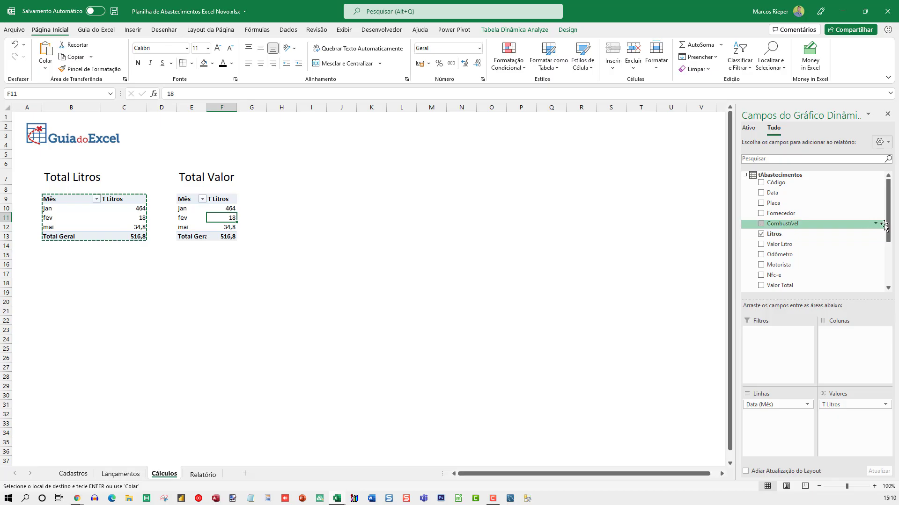
{"action": "left_click_drag", "start_coordinate": [888, 226], "coordinate": [887, 245]}
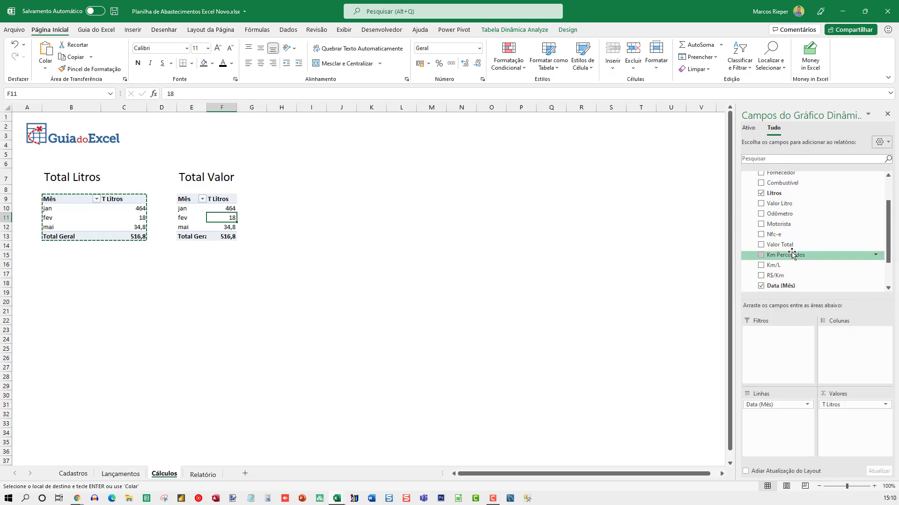
{"action": "left_click_drag", "start_coordinate": [791, 244], "coordinate": [850, 400]}
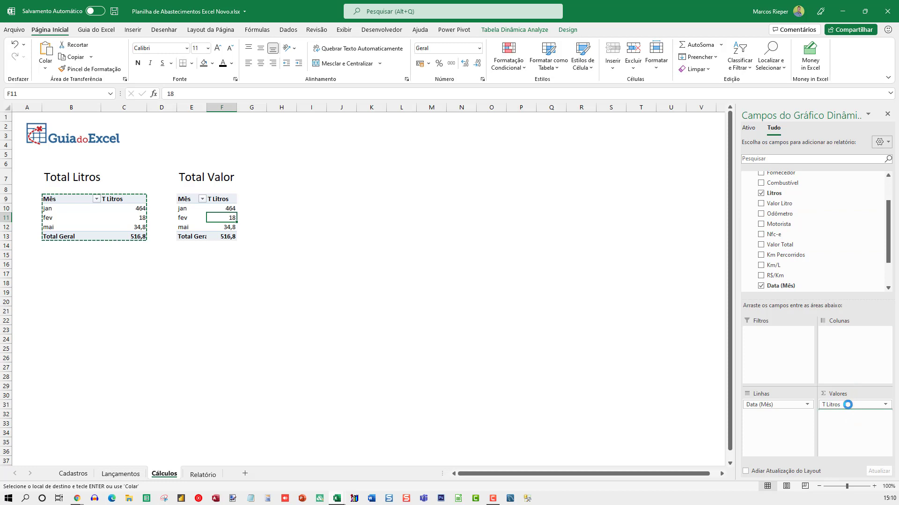
{"action": "scroll", "coordinate": [841, 251], "scroll_direction": "down", "scroll_amount": 1}
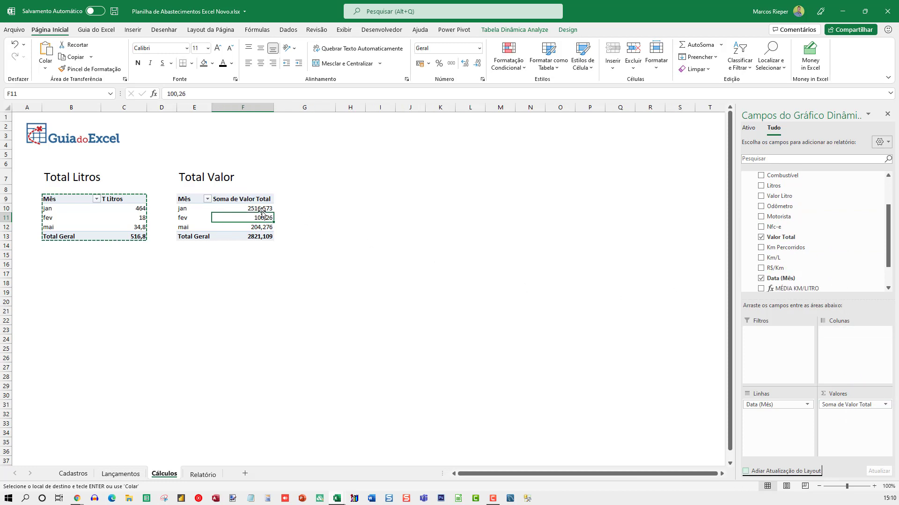
Apply the R$ accounting format to the Valor Total amounts in F10:F13, including the grand total
{"action": "left_click", "coordinate": [261, 210]}
{"action": "left_click", "coordinate": [255, 236], "text": "shift"}
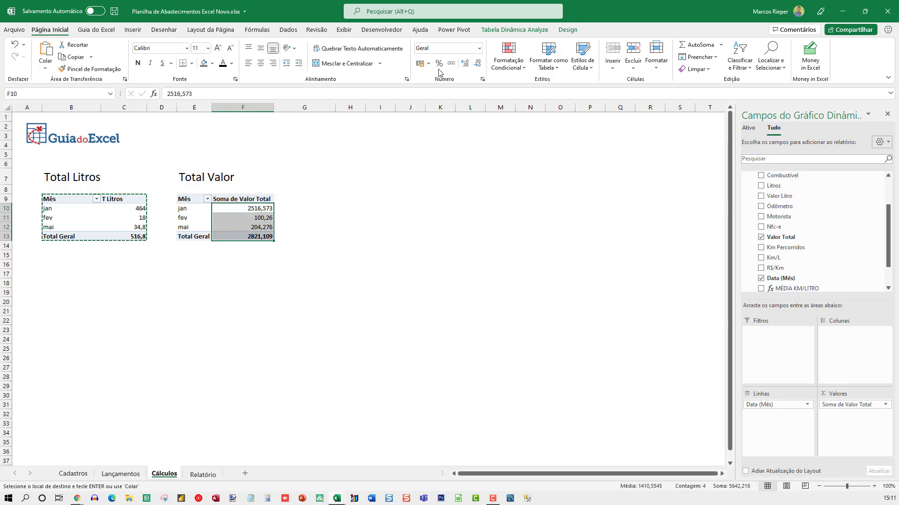
{"action": "left_click", "coordinate": [420, 66]}
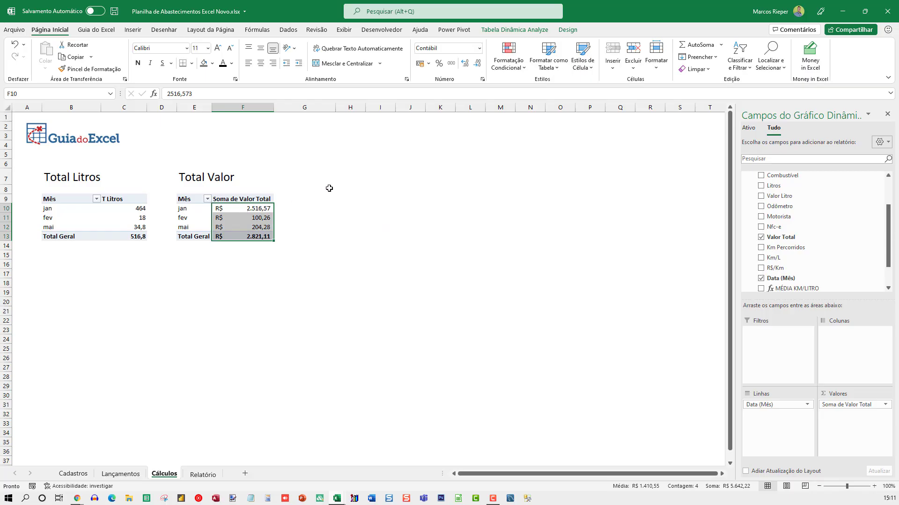
Copy column D onto column G so it becomes an equally narrow spacer after the Total Valor table
{"action": "left_click", "coordinate": [295, 180]}
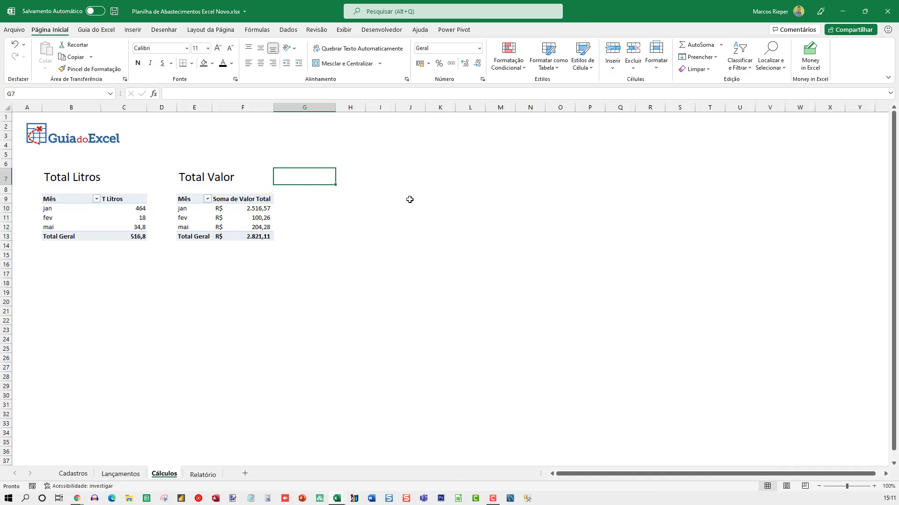
{"action": "left_click", "coordinate": [168, 105]}
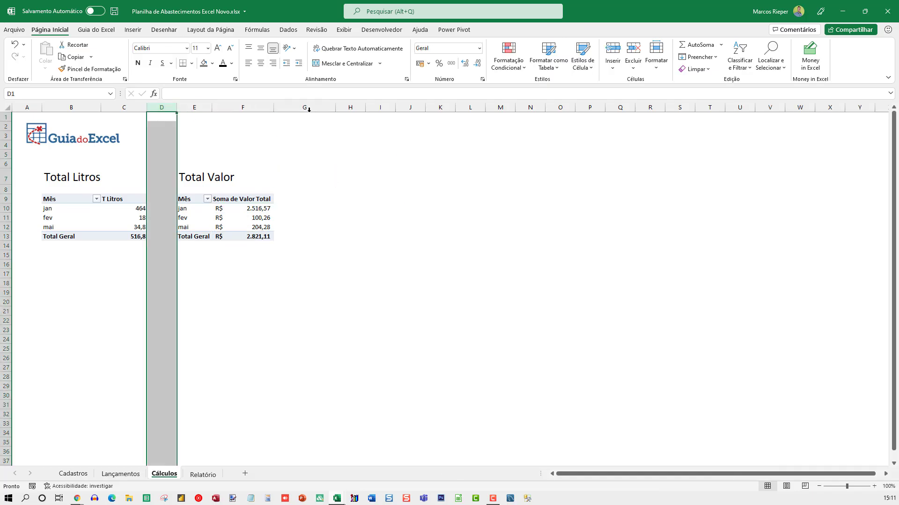
{"action": "key", "text": "ctrl+c"}
{"action": "left_click", "coordinate": [304, 107]}
{"action": "key", "text": "ctrl+v"}
{"action": "left_click", "coordinate": [312, 171]}
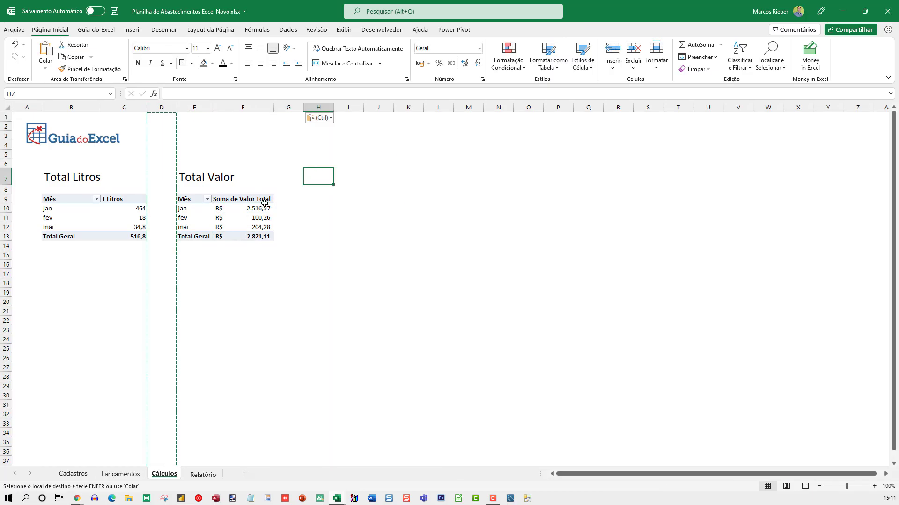
{"action": "key", "text": "Escape"}
Copy the Total Valor heading and pivot table to H7 and autofit the width of column I
{"action": "left_click_drag", "start_coordinate": [196, 178], "coordinate": [257, 235]}
{"action": "key", "text": "ctrl+c"}
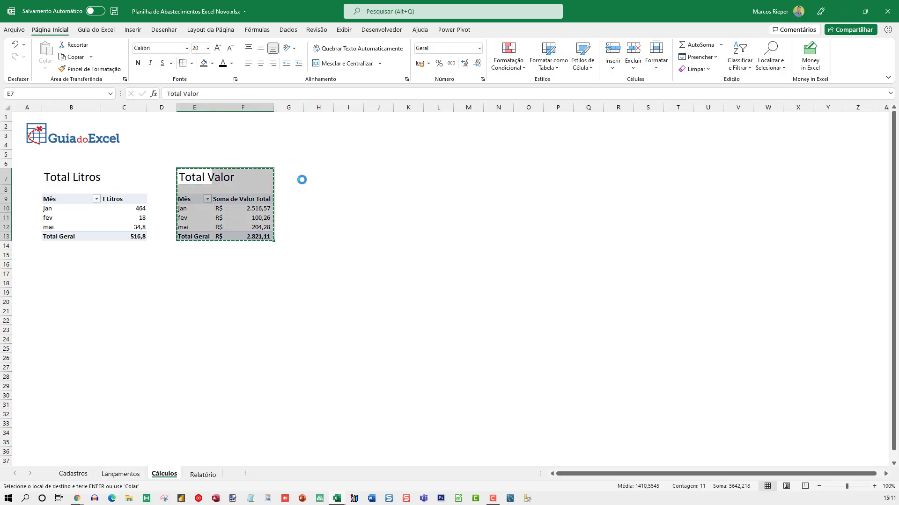
{"action": "left_click_drag", "start_coordinate": [301, 179], "coordinate": [319, 176]}
{"action": "left_click", "coordinate": [325, 176]}
{"action": "key", "text": "ctrl+v"}
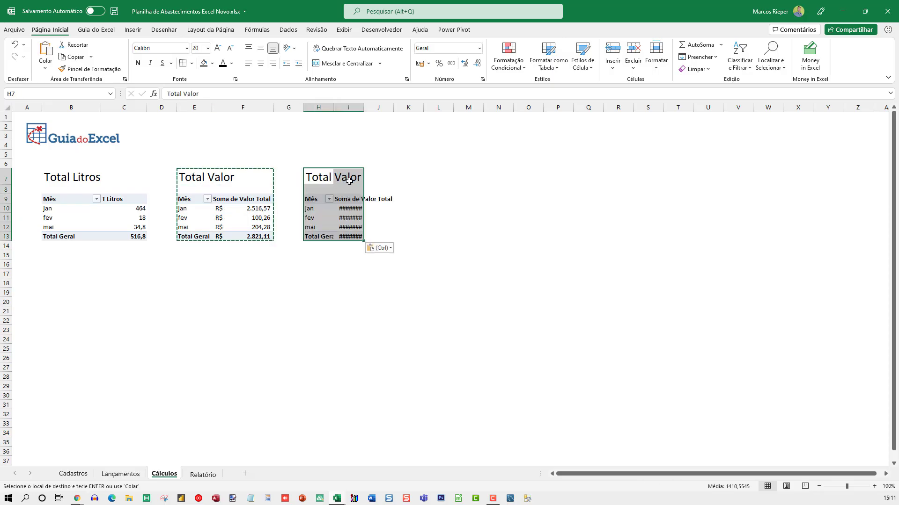
{"action": "left_click", "coordinate": [350, 180]}
{"action": "double_click", "coordinate": [363, 107]}
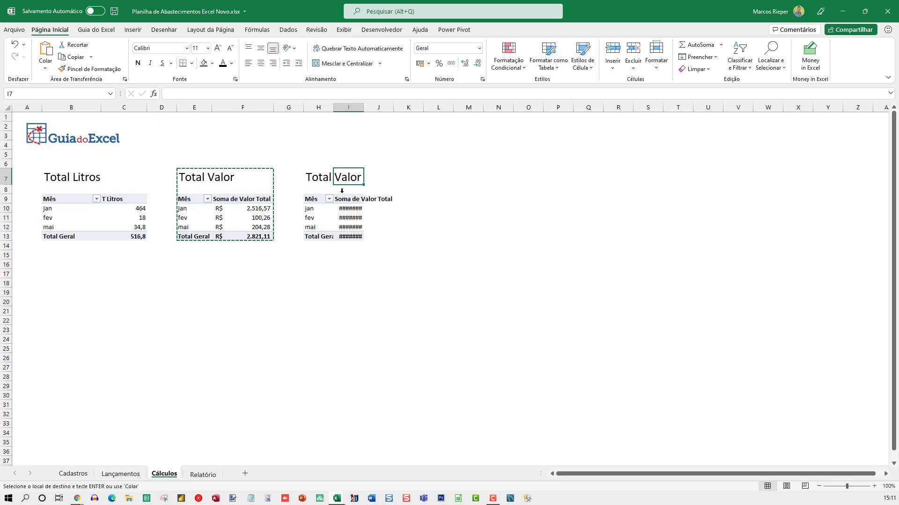
Change the copied heading in H7 to "Total Km"
{"action": "key", "text": "Down"}
{"action": "key", "text": "Down"}
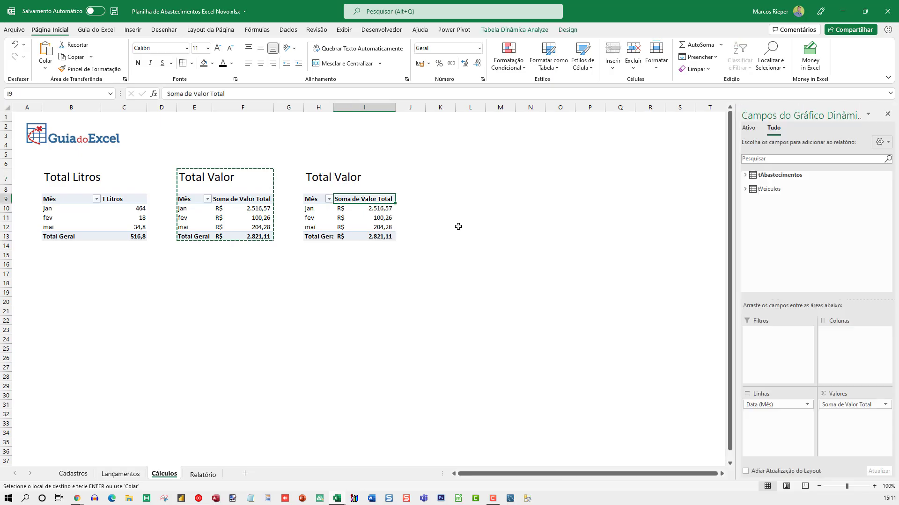
{"action": "key", "text": "Left"}
{"action": "key", "text": "Up"}
{"action": "key", "text": "Escape"}
{"action": "key", "text": "Up"}
{"action": "key", "text": "F2"}
{"action": "key", "text": "ctrl+shift+Left"}
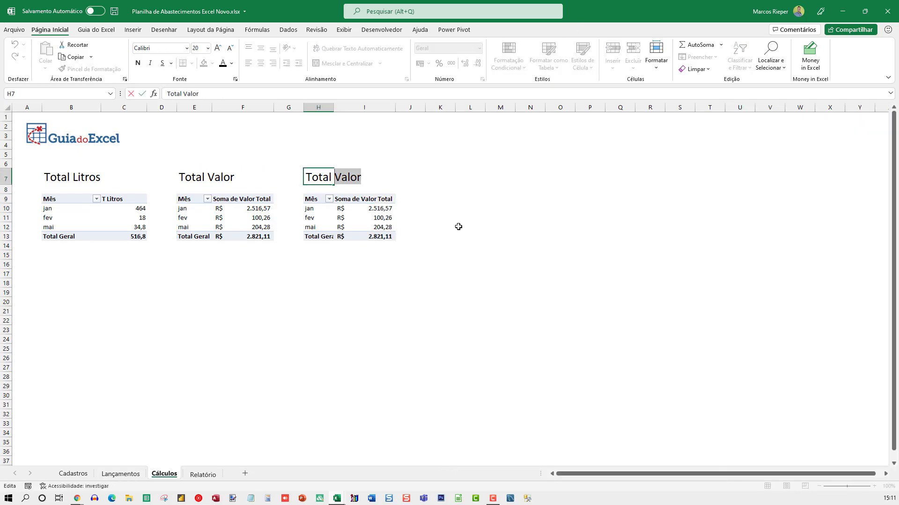
{"action": "type", "text": "Km"}
{"action": "key", "text": "Return"}
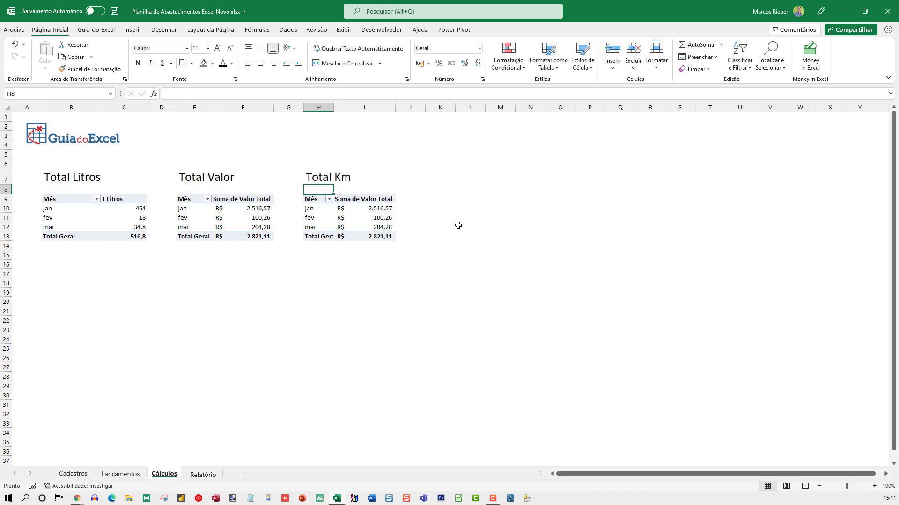
Replace Valor Total with the sum of Km Percorridos in the values of the Total Km pivot table
{"action": "left_click", "coordinate": [359, 216]}
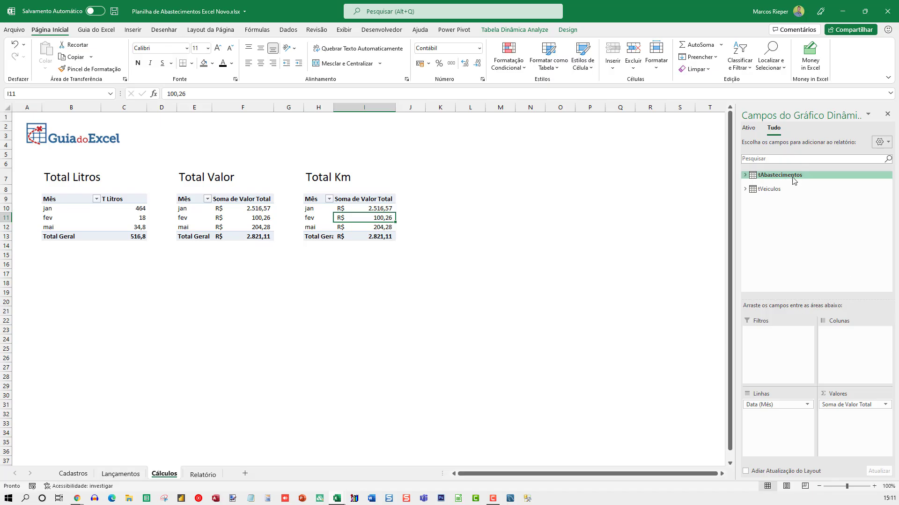
{"action": "left_click", "coordinate": [744, 174]}
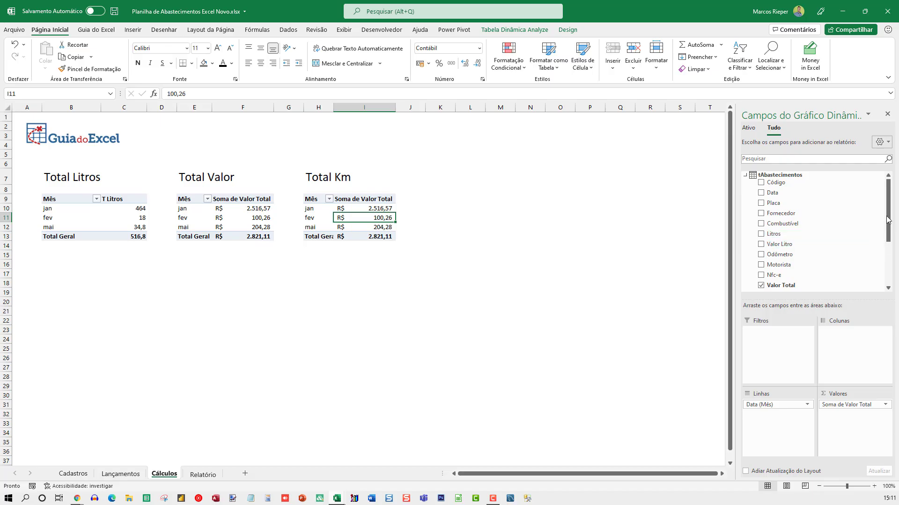
{"action": "scroll", "coordinate": [888, 220], "scroll_direction": "down", "scroll_amount": 3}
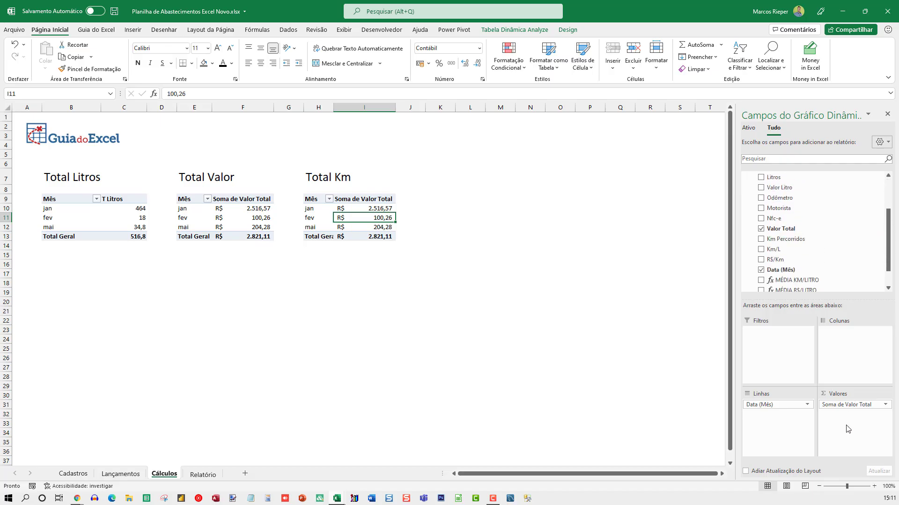
{"action": "mouse_move", "coordinate": [842, 405]}
{"action": "left_mouse_down"}
{"action": "mouse_move", "coordinate": [840, 367]}
{"action": "mouse_move", "coordinate": [842, 403]}
{"action": "left_mouse_up"}
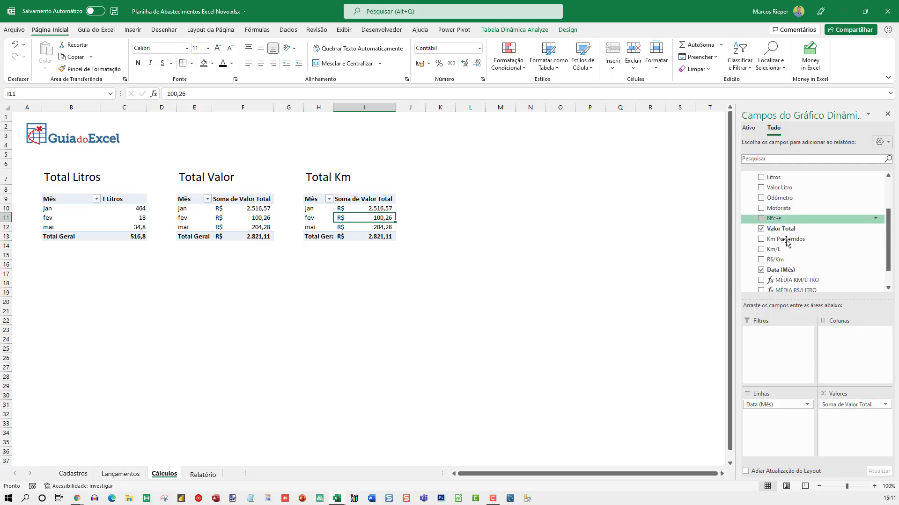
{"action": "left_click_drag", "start_coordinate": [786, 241], "coordinate": [848, 416]}
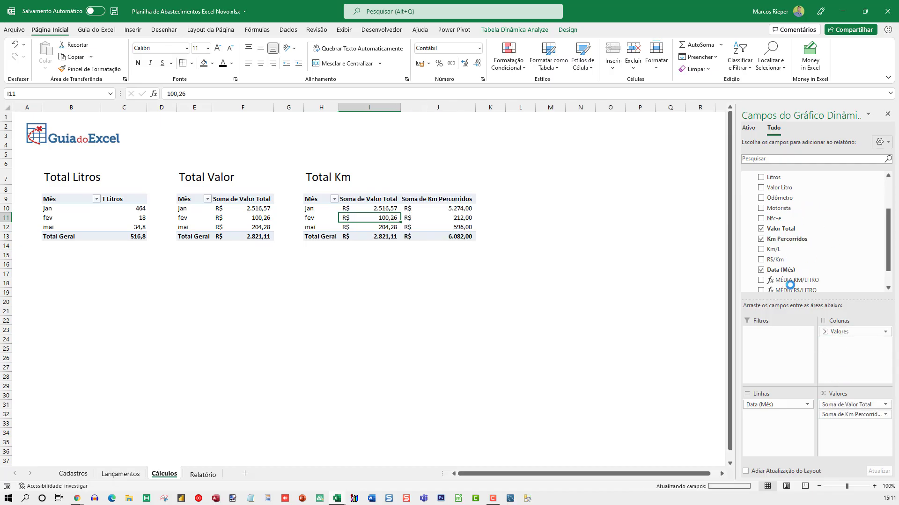
{"action": "left_click_drag", "start_coordinate": [575, 266], "coordinate": [447, 223]}
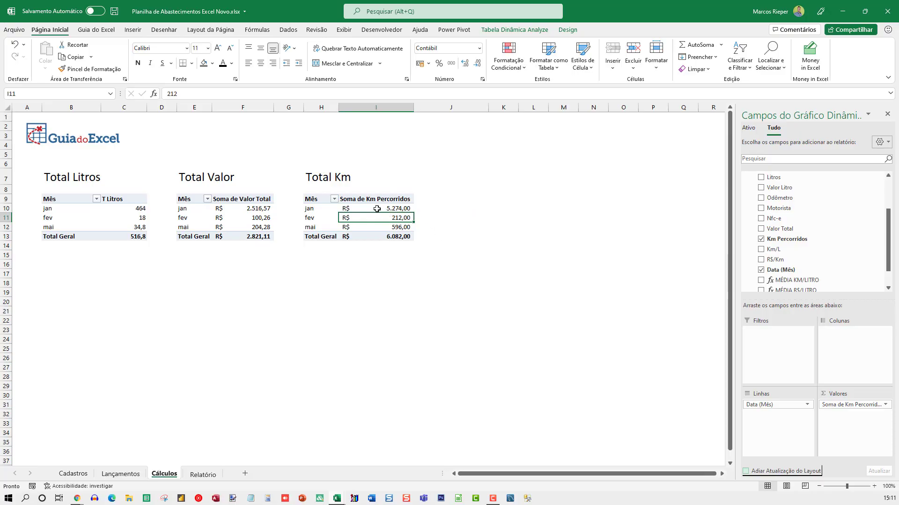
Format the Km Percorridos values from I10 down, including the grand total, with a thousands separator, no currency symbol and no decimals
{"action": "left_click_drag", "start_coordinate": [377, 209], "coordinate": [376, 257]}
{"action": "left_click", "coordinate": [452, 64]}
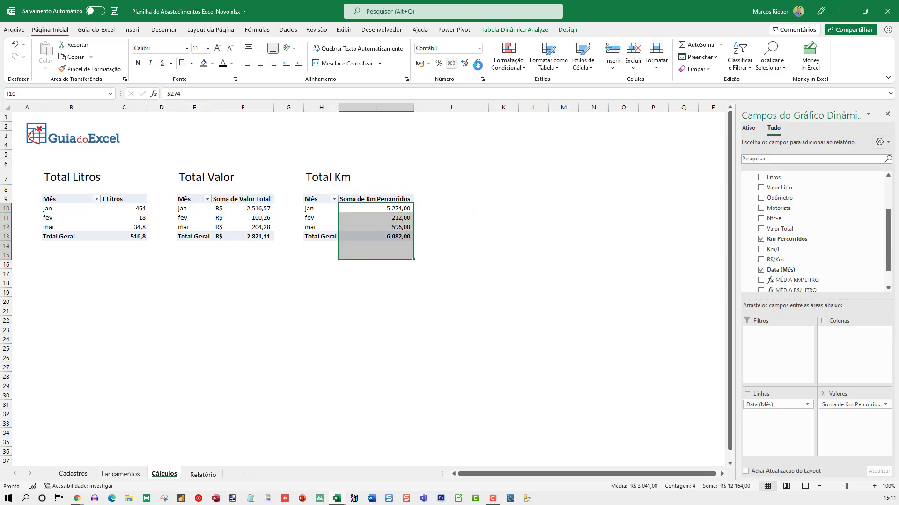
{"action": "left_click", "coordinate": [477, 63]}
{"action": "left_click", "coordinate": [477, 63]}
{"action": "left_click", "coordinate": [475, 207]}
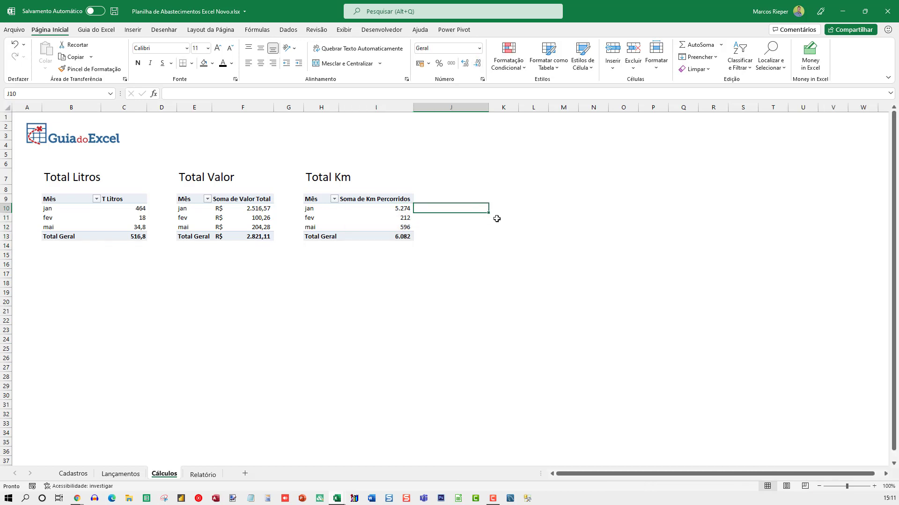
{"action": "key", "text": "Up"}
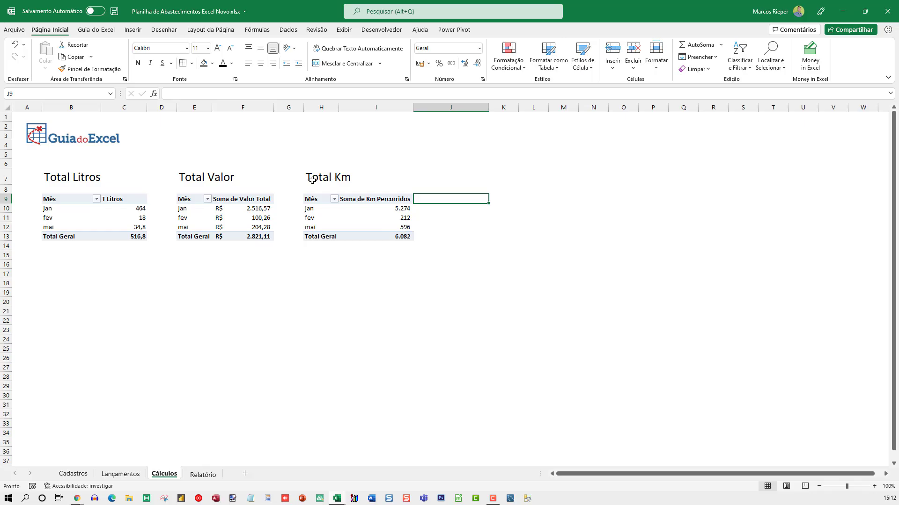
Copy the Total Km heading and its pivot table to K7
{"action": "left_click_drag", "start_coordinate": [333, 181], "coordinate": [378, 236]}
{"action": "key", "text": "ctrl+c"}
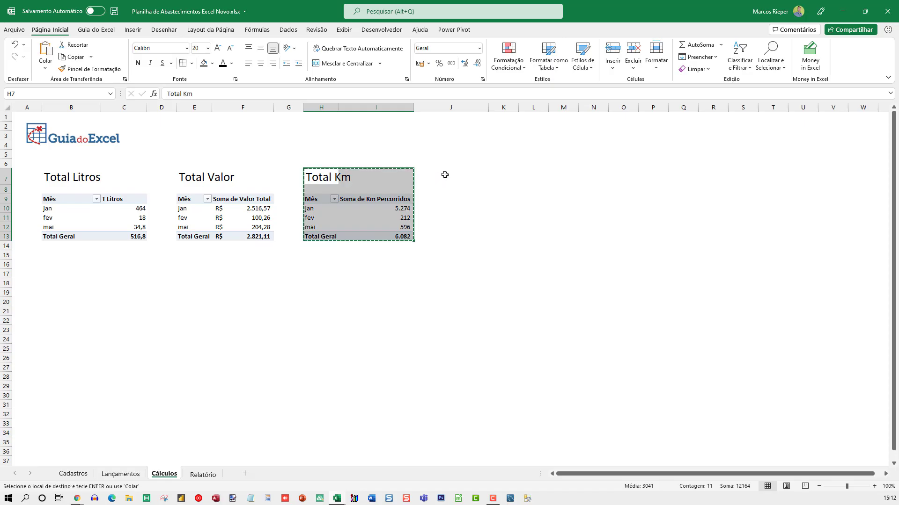
{"action": "left_click", "coordinate": [493, 170]}
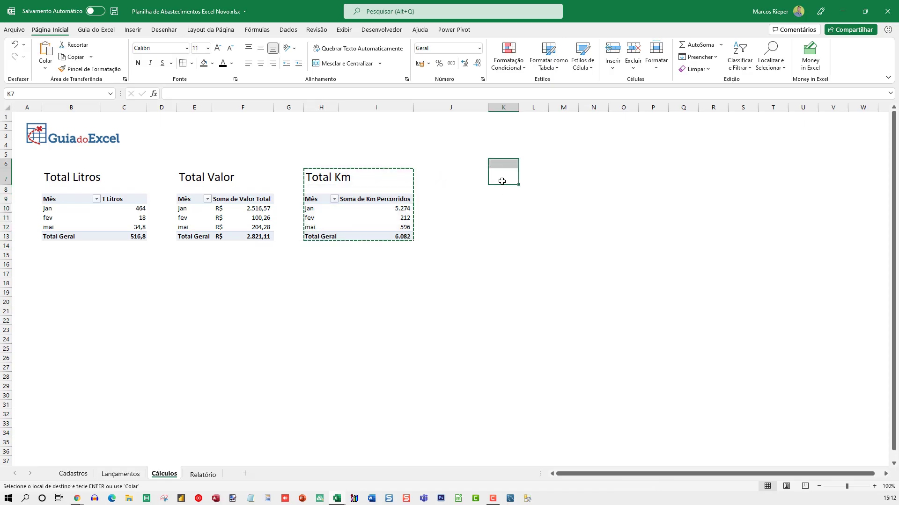
{"action": "key", "text": "ctrl+v"}
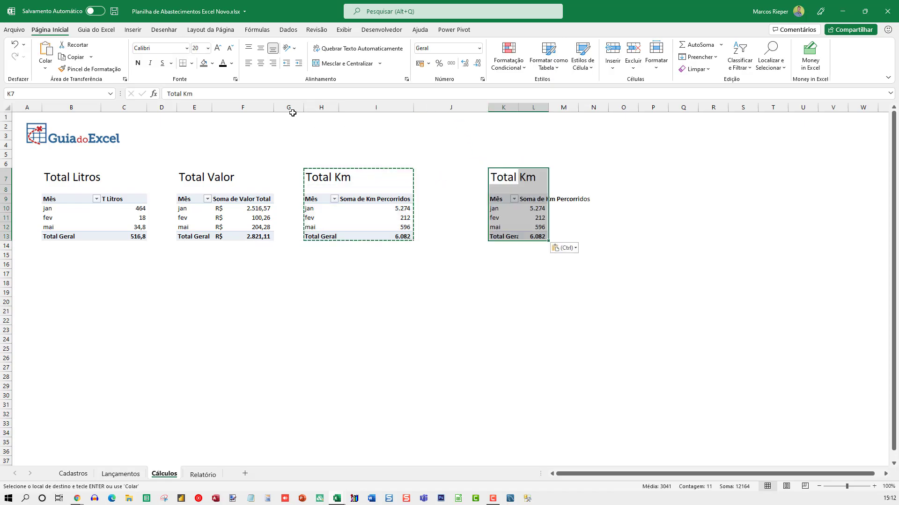
Copy the narrow spacer column G onto column J, between the Total Km table and its copy
{"action": "left_click", "coordinate": [290, 108]}
{"action": "key", "text": "ctrl+c"}
{"action": "left_click", "coordinate": [440, 108]}
{"action": "key", "text": "ctrl+v"}
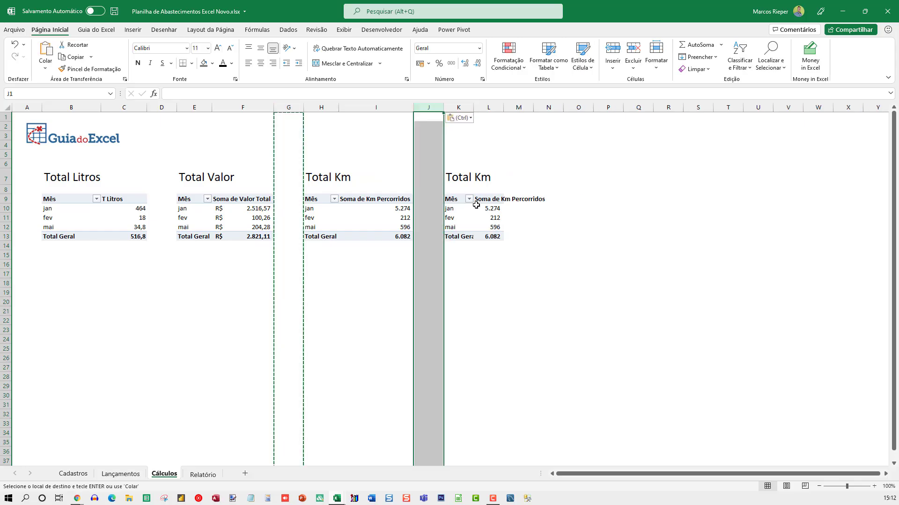
Replace the copied heading in K7 with "Média Km/l"
{"action": "left_click", "coordinate": [451, 183]}
{"action": "key", "text": "Escape"}
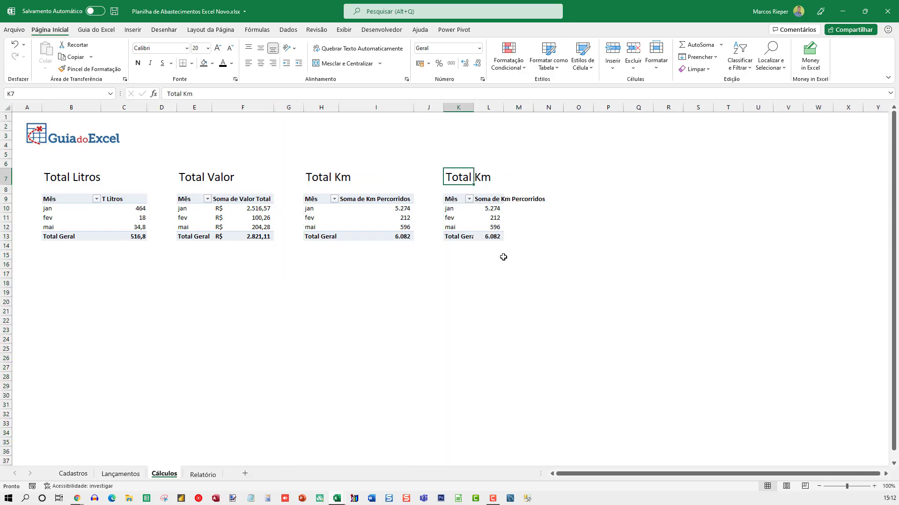
{"action": "type", "text": "M"}
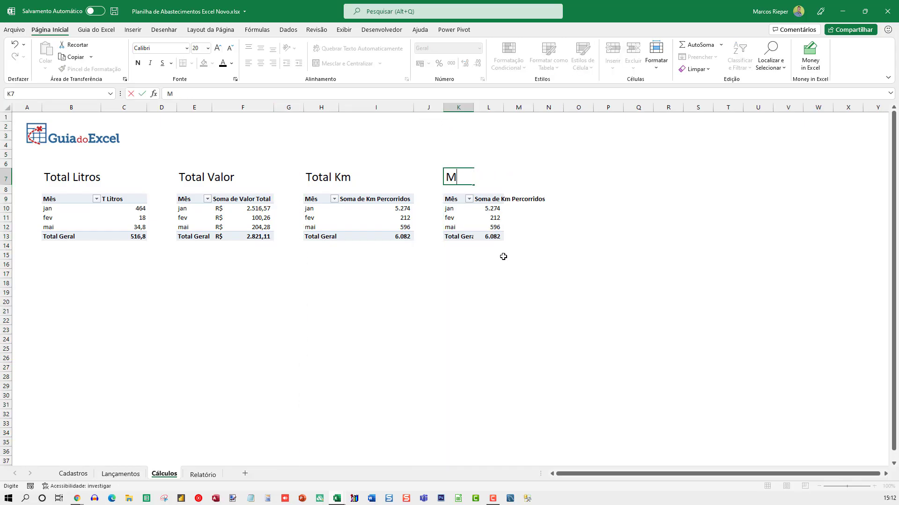
{"action": "type", "text": "édia Km/l"}
{"action": "key", "text": "Return"}
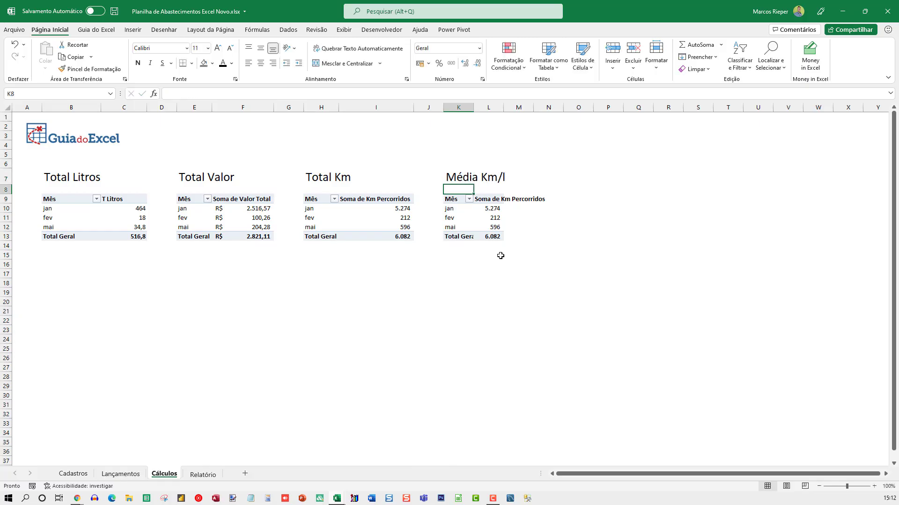
Replace Km Percorridos with the Km/L field from tAbastecimentos in the values of the Média Km/l pivot table
{"action": "left_click", "coordinate": [482, 215]}
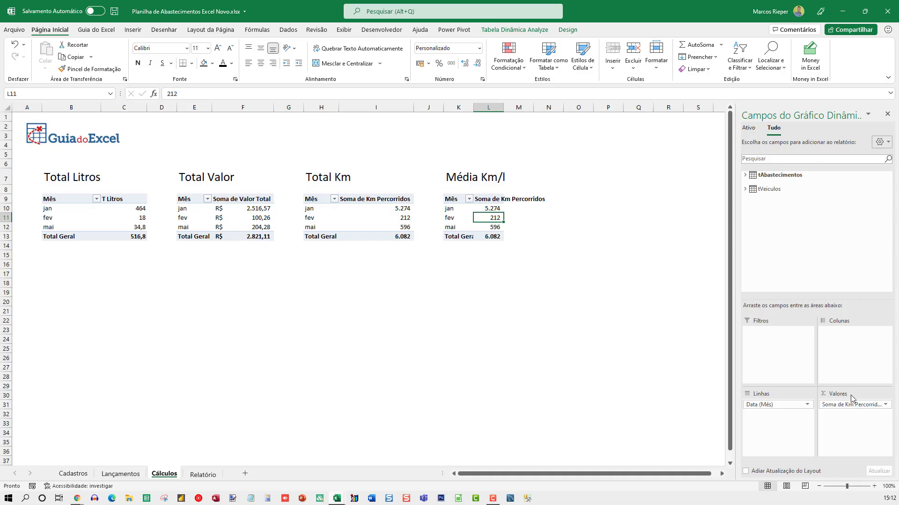
{"action": "left_click", "coordinate": [744, 176]}
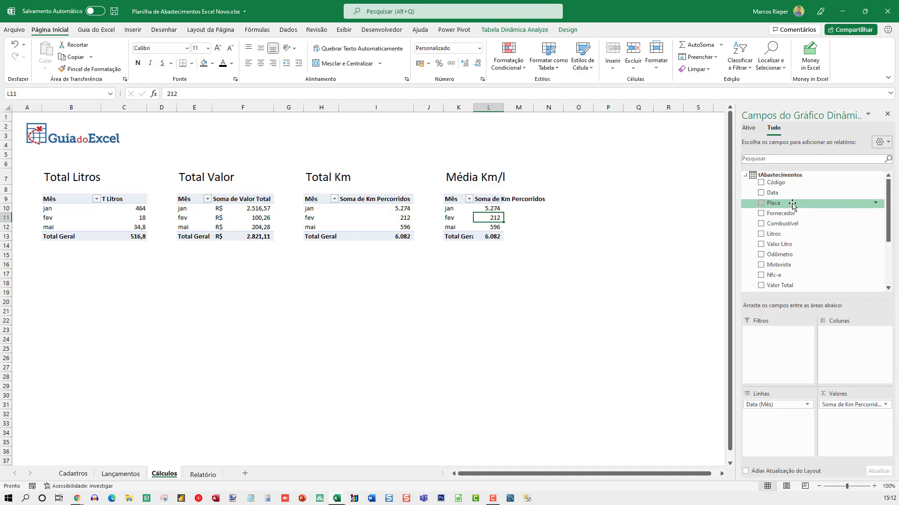
{"action": "scroll", "coordinate": [850, 224], "scroll_direction": "down", "scroll_amount": 2}
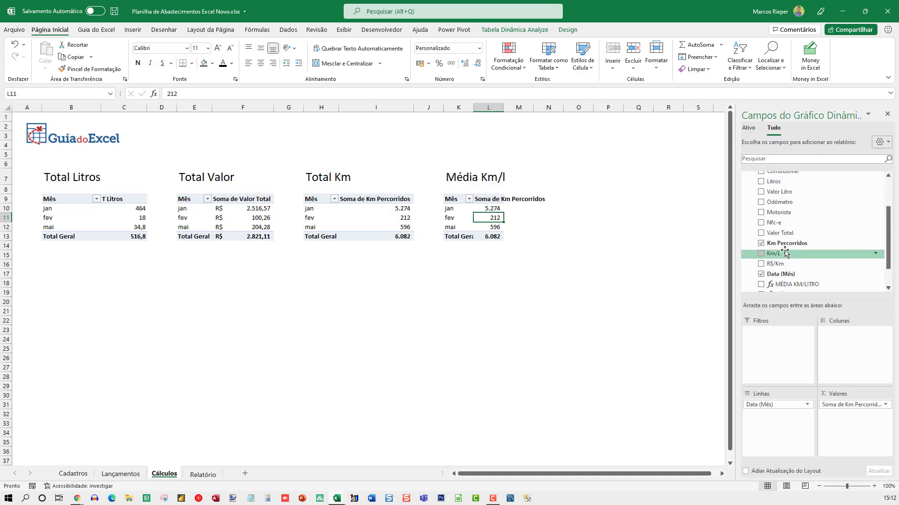
{"action": "left_click_drag", "start_coordinate": [781, 256], "coordinate": [844, 402]}
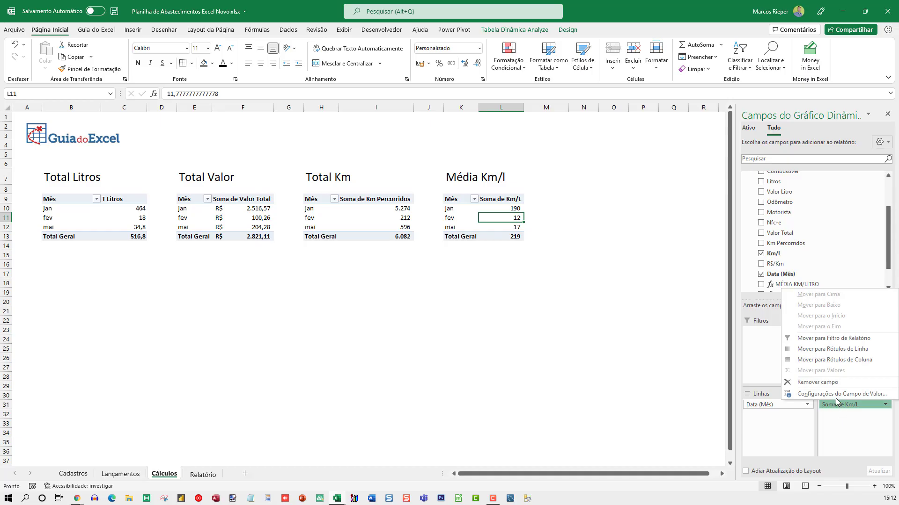
Summarize the Km/L value field by average (Média) instead of sum
{"action": "left_click", "coordinate": [838, 394]}
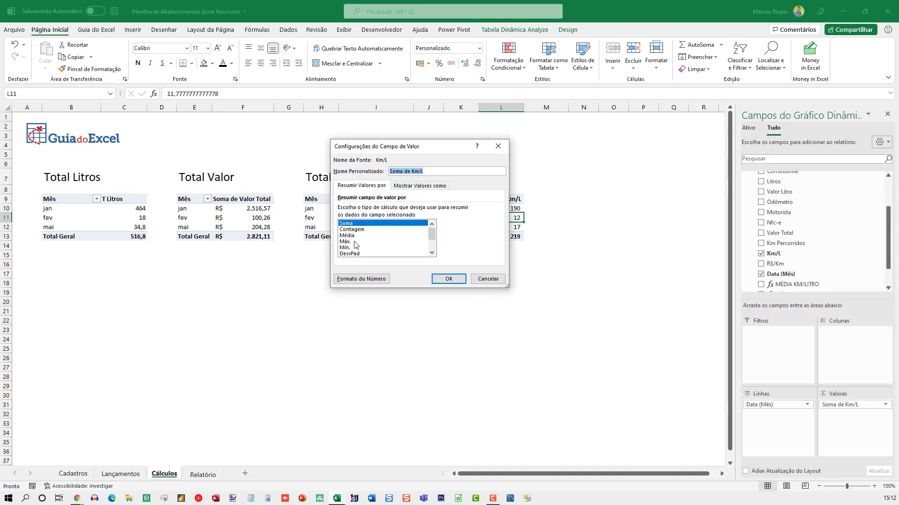
{"action": "left_click", "coordinate": [349, 235]}
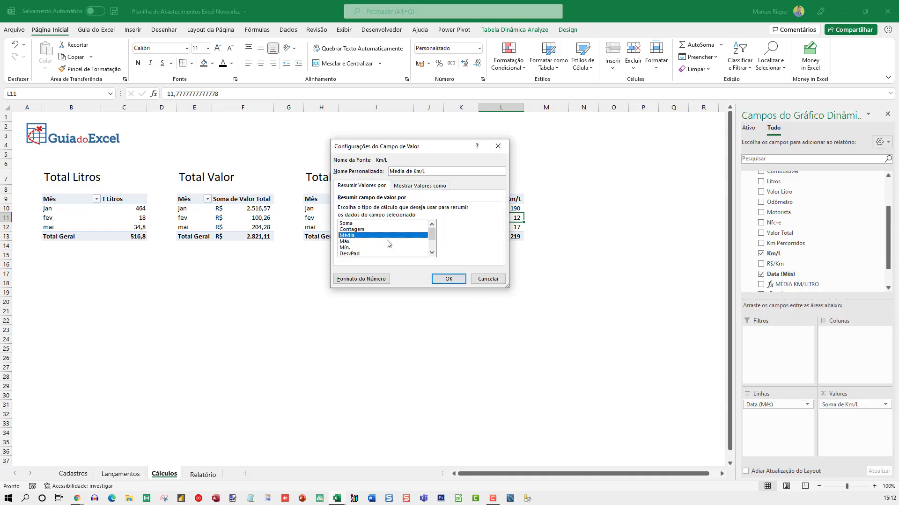
{"action": "left_click", "coordinate": [445, 280]}
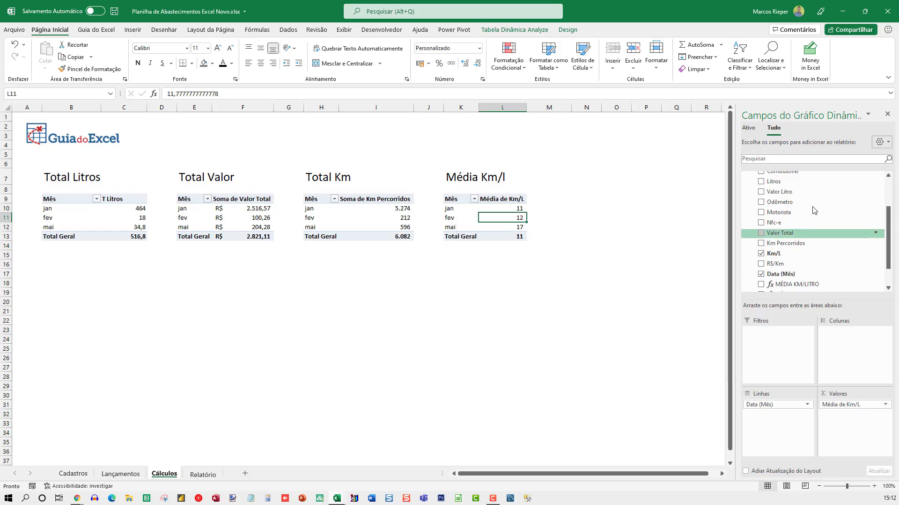
Replace Data (Mês) with the Modelo field from tVeiculos in the rows of the Média Km/l pivot table
{"action": "scroll", "coordinate": [758, 206], "scroll_direction": "up", "scroll_amount": 3}
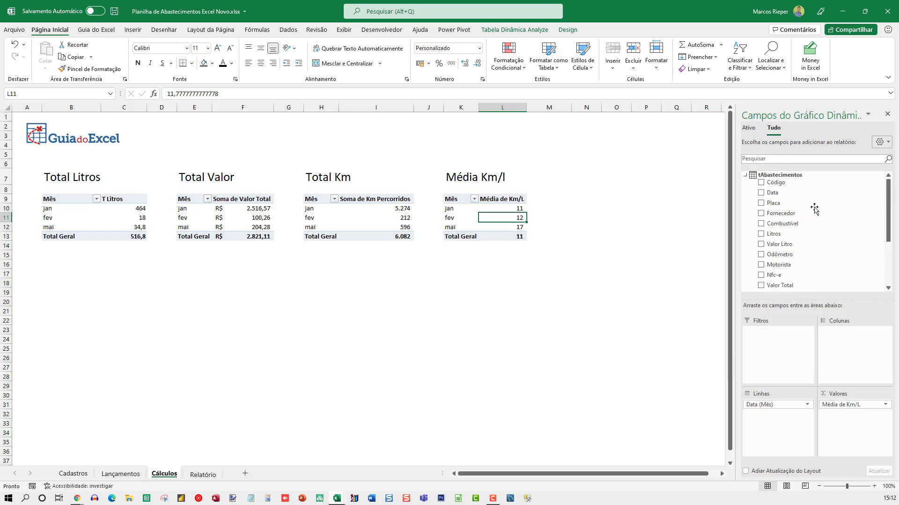
{"action": "left_click", "coordinate": [752, 175]}
{"action": "left_click", "coordinate": [744, 189]}
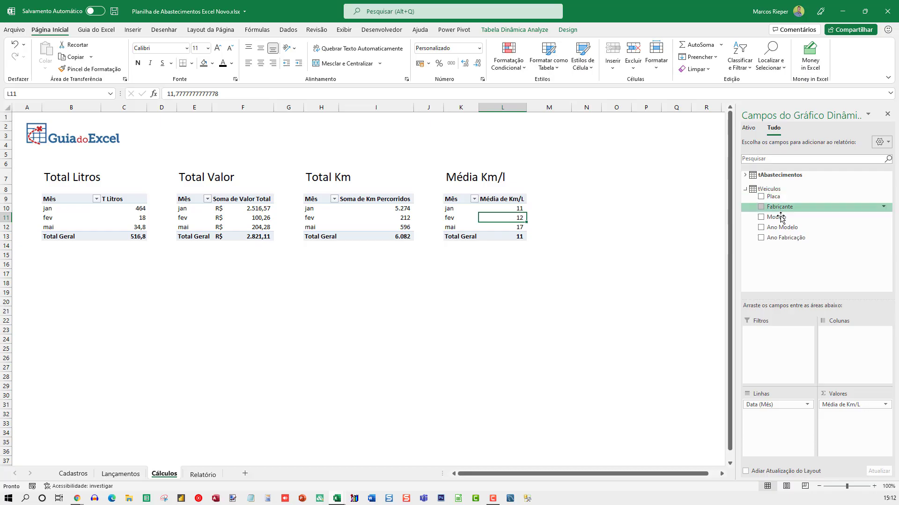
{"action": "left_click_drag", "start_coordinate": [776, 216], "coordinate": [760, 297]}
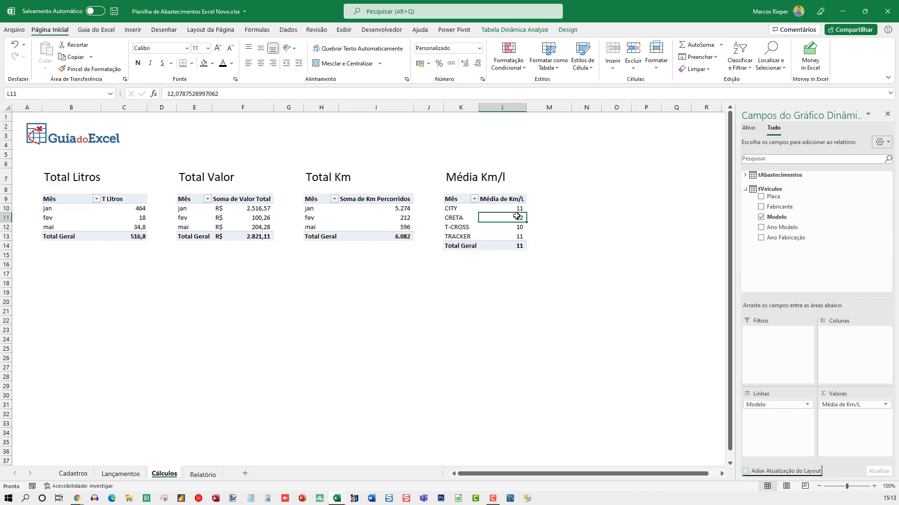
Format the Média de Km/L values in L10:L14 with the accounting comma style and two decimals
{"action": "left_click_drag", "start_coordinate": [514, 209], "coordinate": [514, 247]}
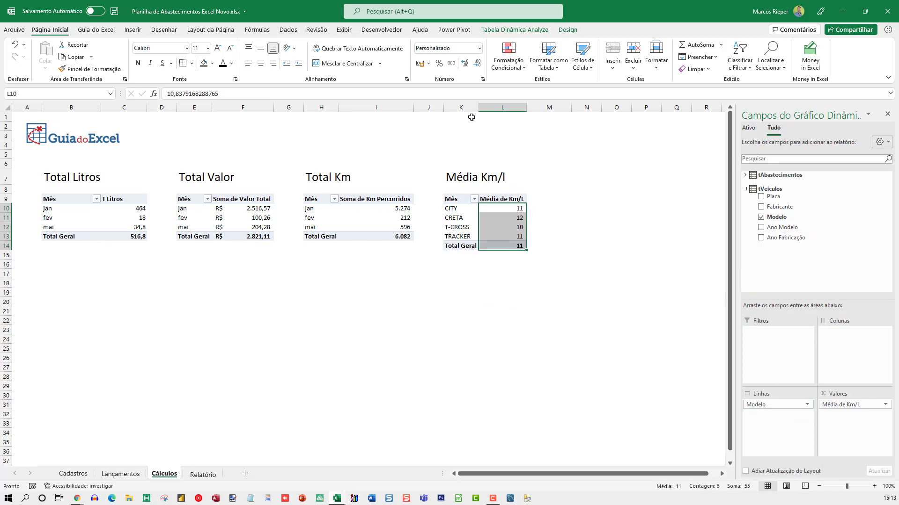
{"action": "left_click", "coordinate": [451, 63]}
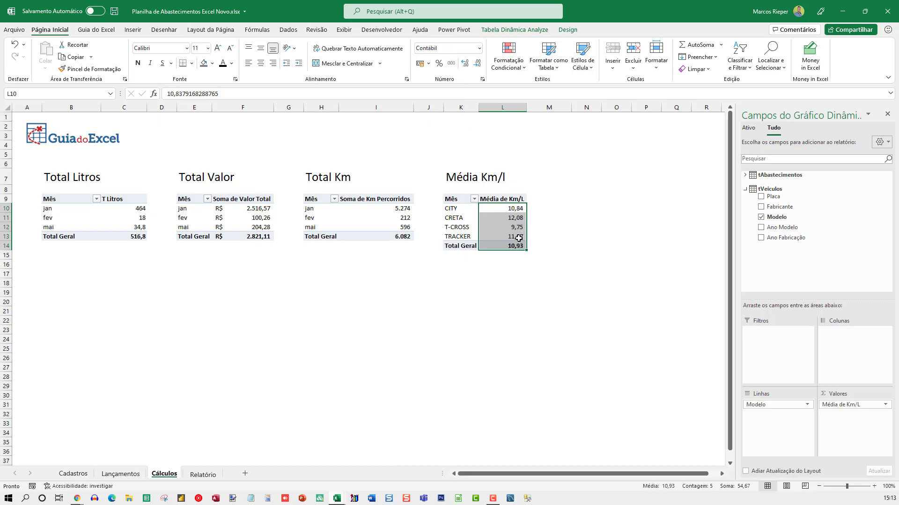
{"action": "left_click", "coordinate": [519, 237]}
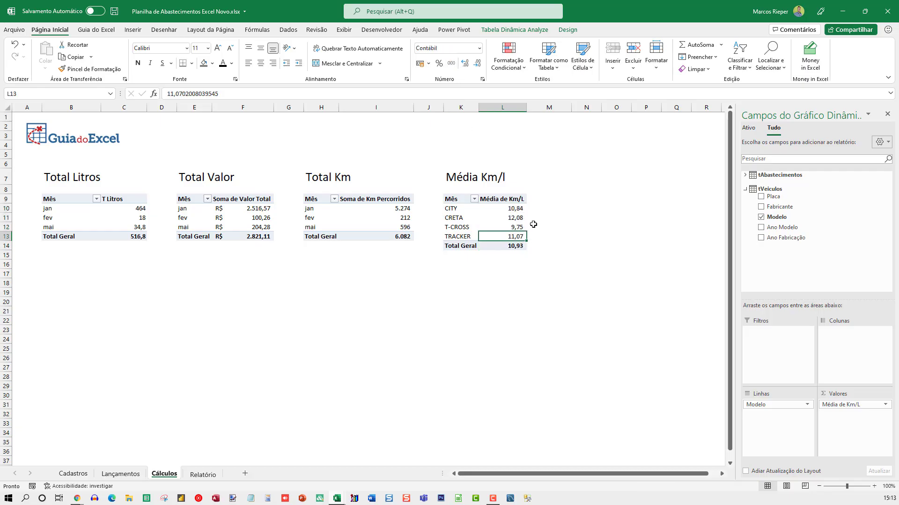
{"action": "left_click", "coordinate": [120, 474]}
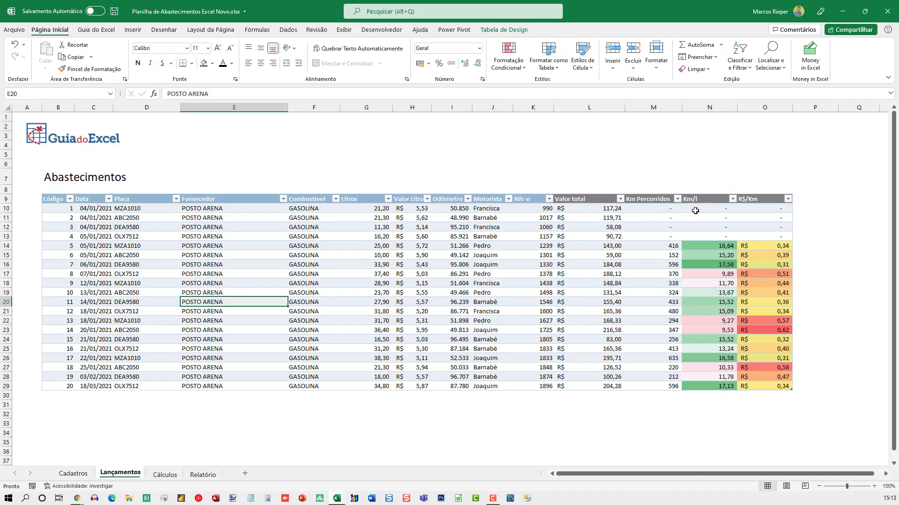
{"action": "left_click", "coordinate": [714, 246]}
{"action": "left_click", "coordinate": [721, 256]}
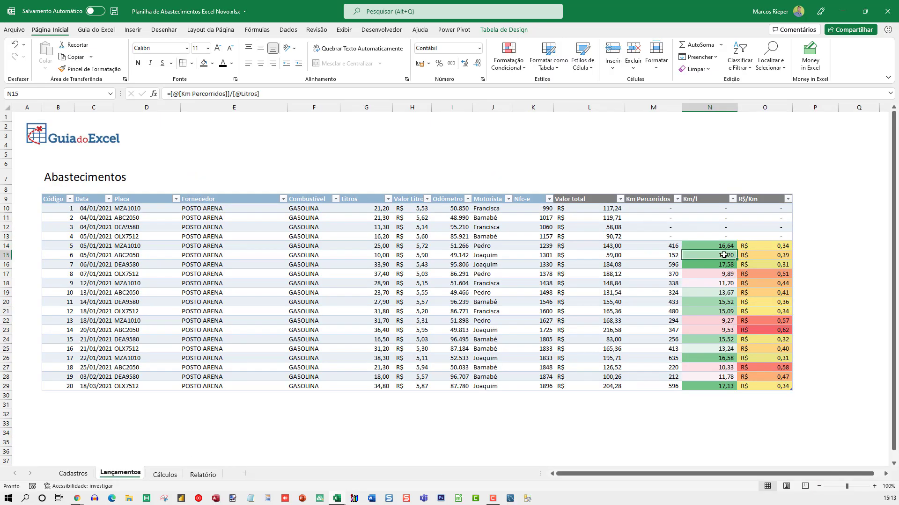
{"action": "left_click", "coordinate": [716, 245]}
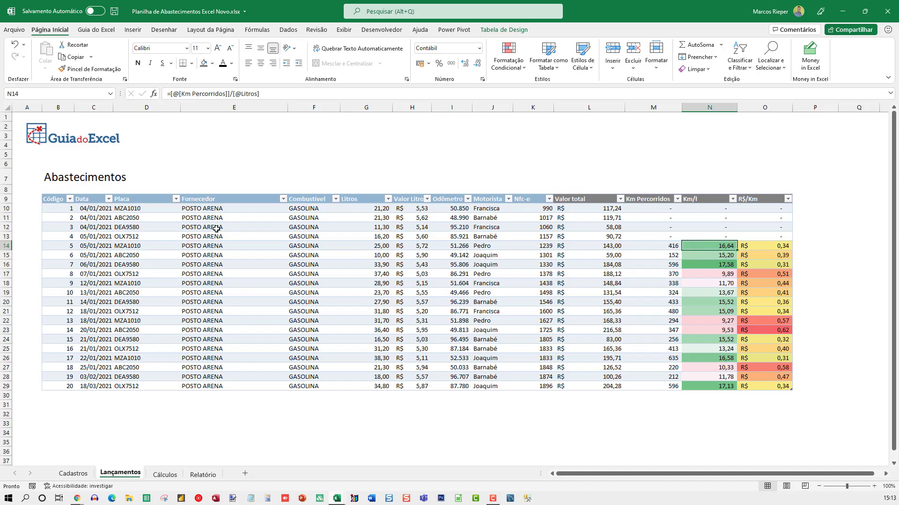
{"action": "left_click", "coordinate": [177, 200]}
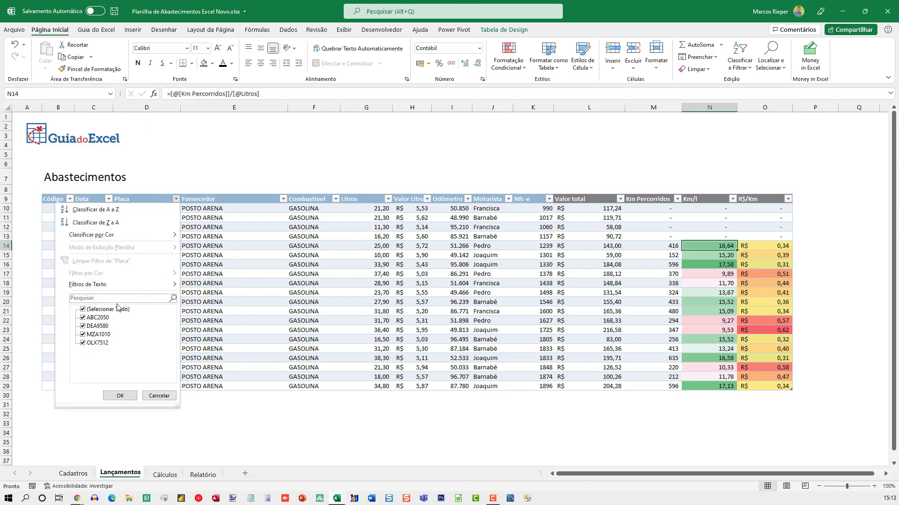
{"action": "left_click", "coordinate": [82, 310]}
{"action": "left_click", "coordinate": [83, 326]}
{"action": "left_click", "coordinate": [83, 334]}
{"action": "left_click", "coordinate": [83, 326]}
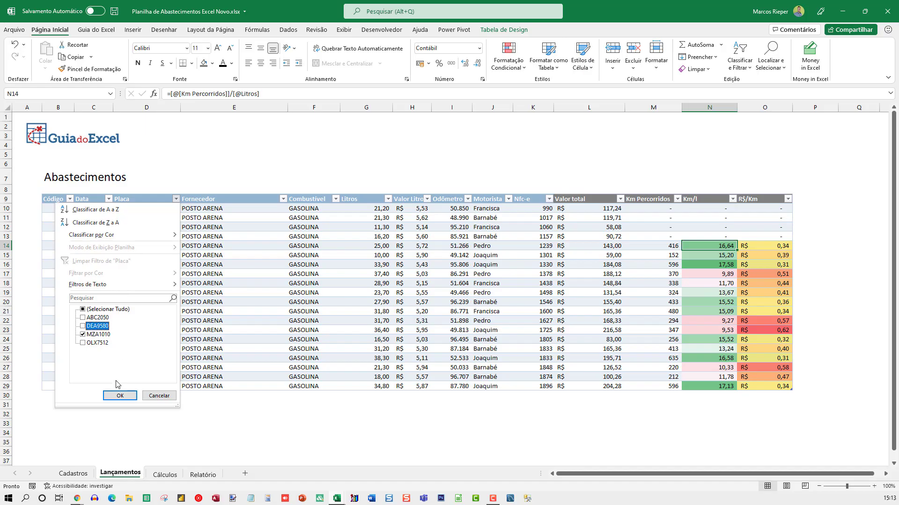
{"action": "left_click", "coordinate": [119, 396]}
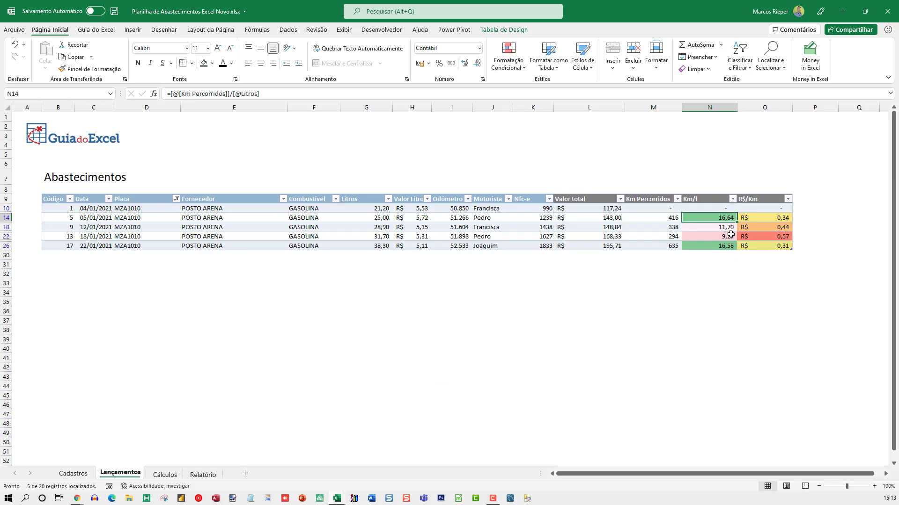
Compare the average of the filtered Km/l values, without and with the zero row, against the CITY average on the Cálculos sheet
{"action": "left_click", "coordinate": [704, 264], "text": "shift"}
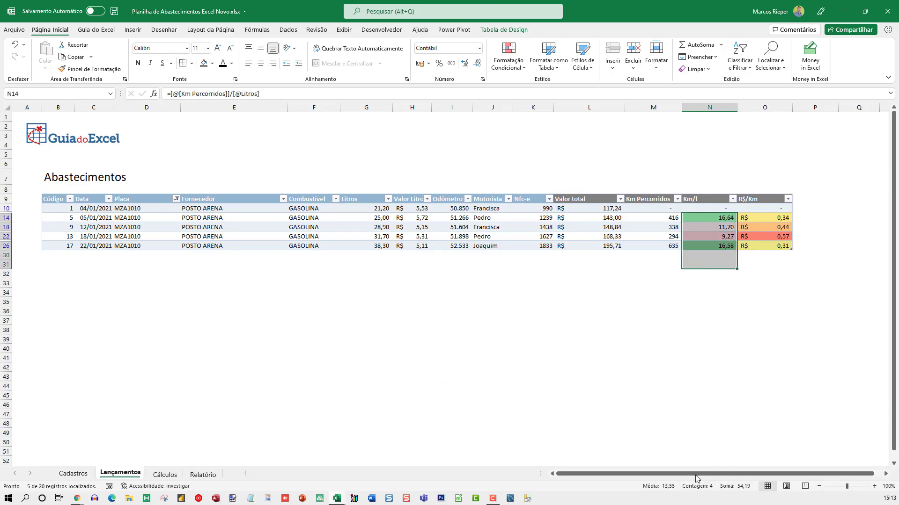
{"action": "left_click", "coordinate": [165, 475]}
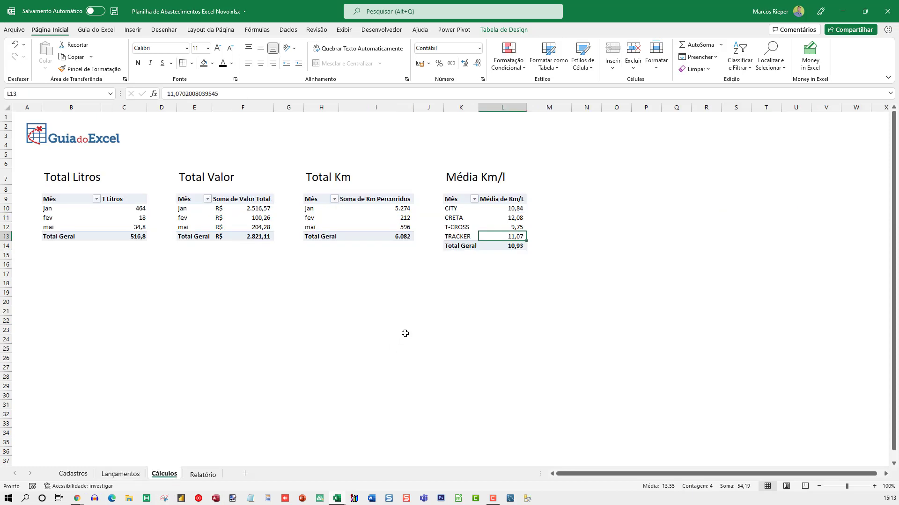
{"action": "left_click", "coordinate": [519, 209]}
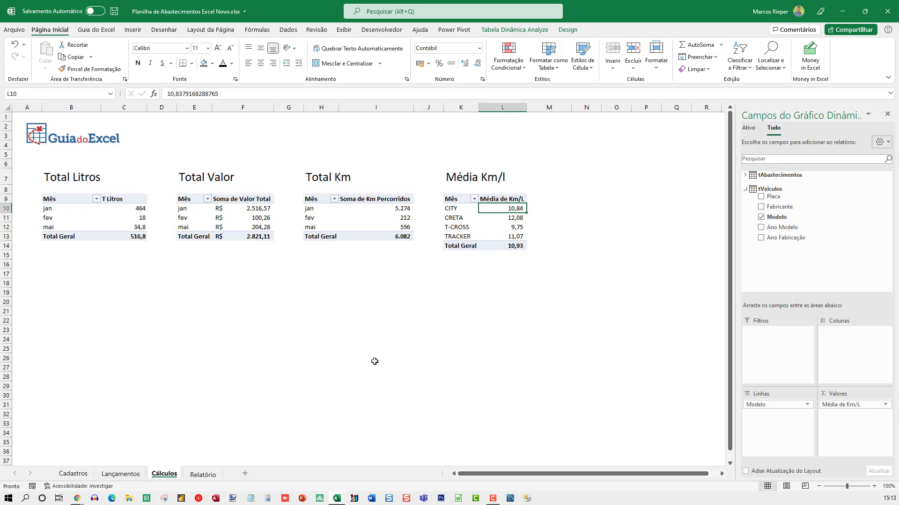
{"action": "left_click", "coordinate": [120, 474]}
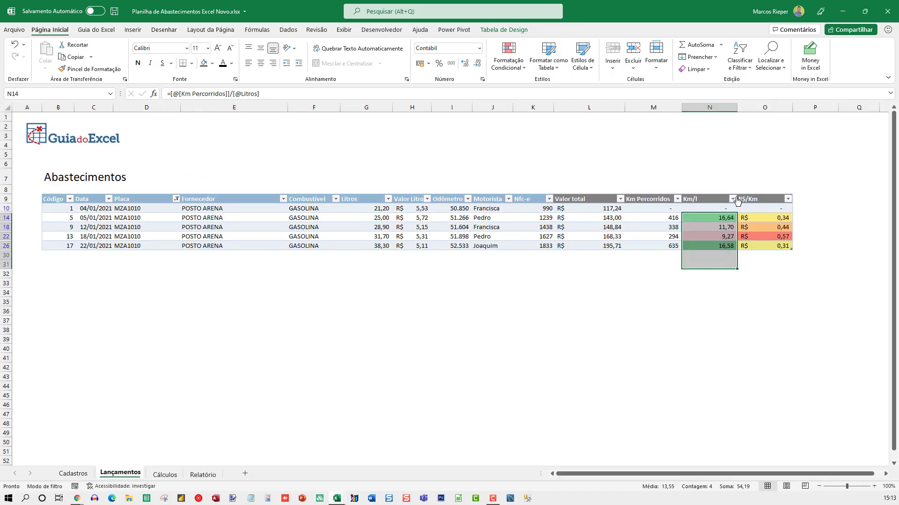
{"action": "left_click_drag", "start_coordinate": [714, 207], "coordinate": [707, 255]}
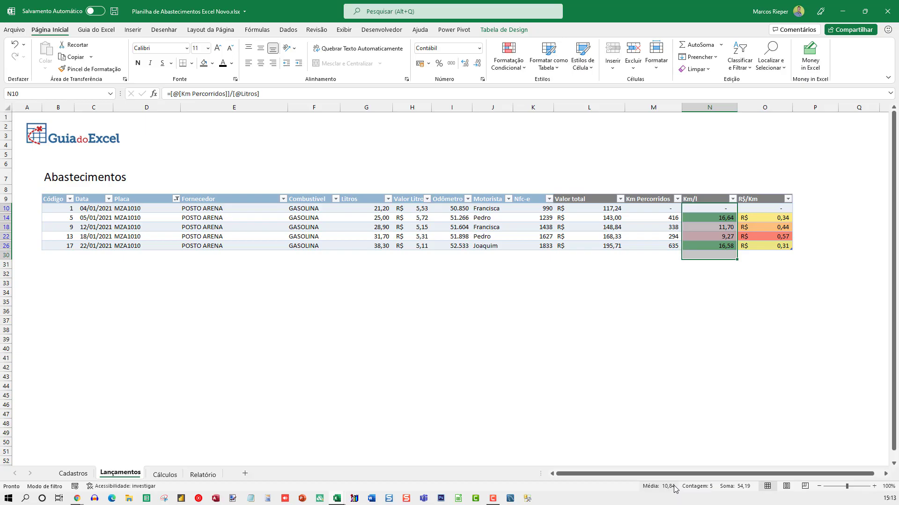
{"action": "left_click", "coordinate": [164, 475]}
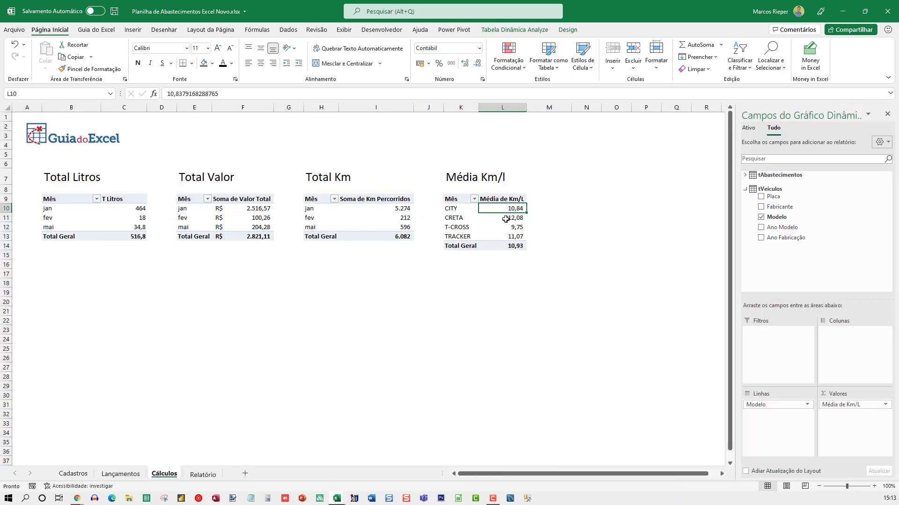
{"action": "mouse_move", "coordinate": [506, 217]}
Open the Power Pivot data model and delete the MÉDIA R$/LITRO and MÉDIA KM/LITRO measures from tAbastecimentos
{"action": "left_click", "coordinate": [287, 31]}
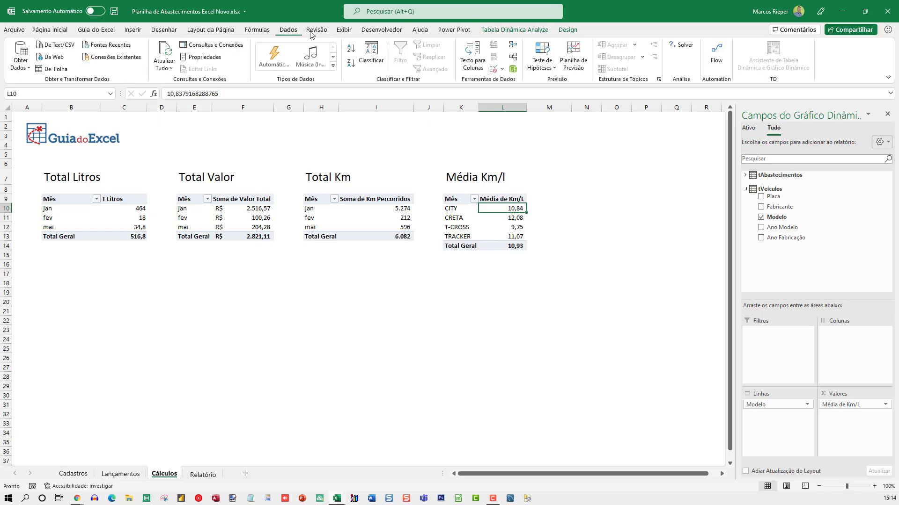
{"action": "left_click", "coordinate": [514, 70]}
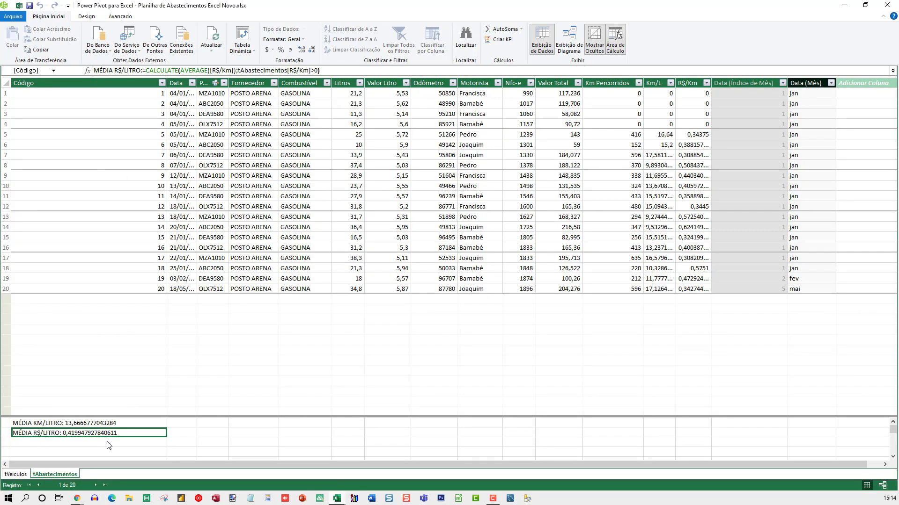
{"action": "key", "text": "Delete"}
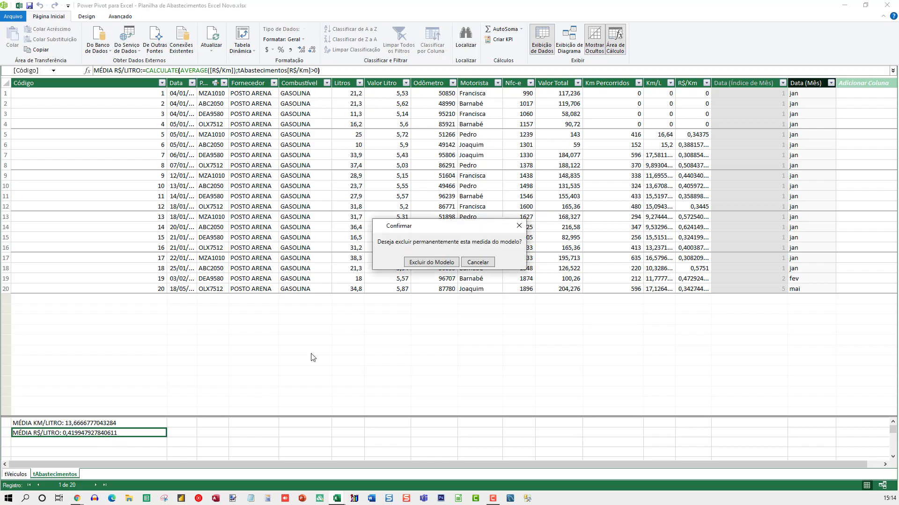
{"action": "left_click", "coordinate": [439, 257]}
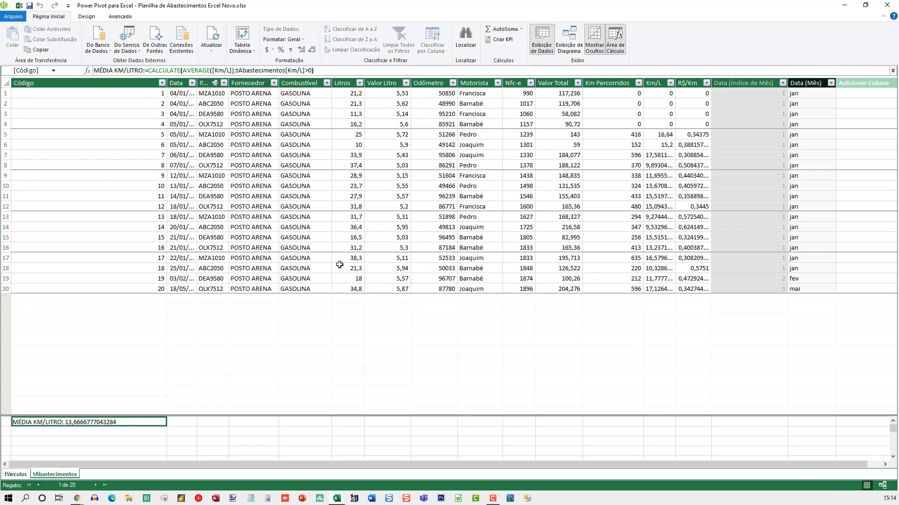
{"action": "key", "text": "Delete"}
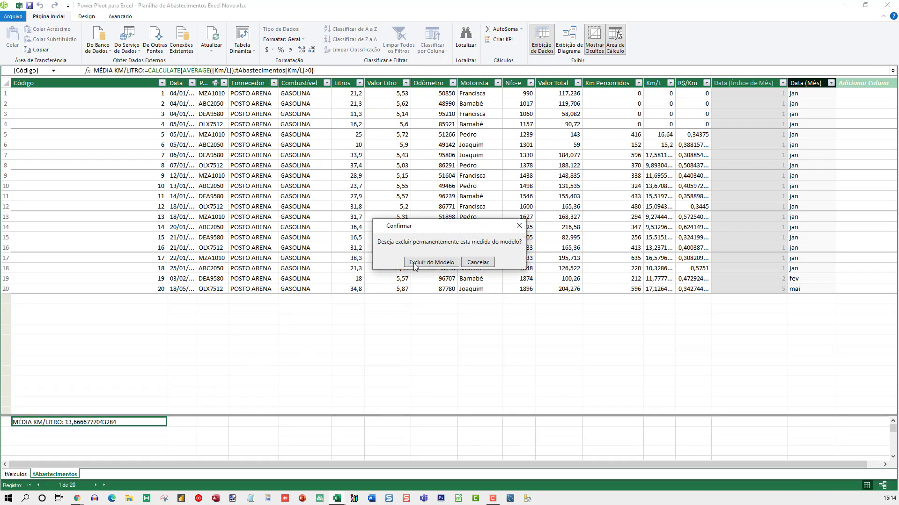
{"action": "left_click", "coordinate": [420, 265]}
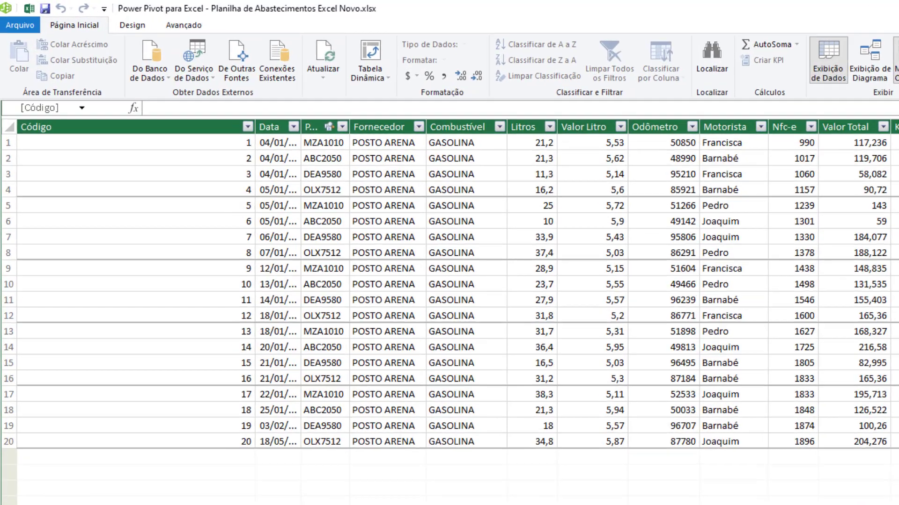
Begin a measure in tAbastecimentos with the formula MÉDIA KM/LITRO := CALCULATE(AVERAGE([Km/L])
{"action": "type", "text": "m"}
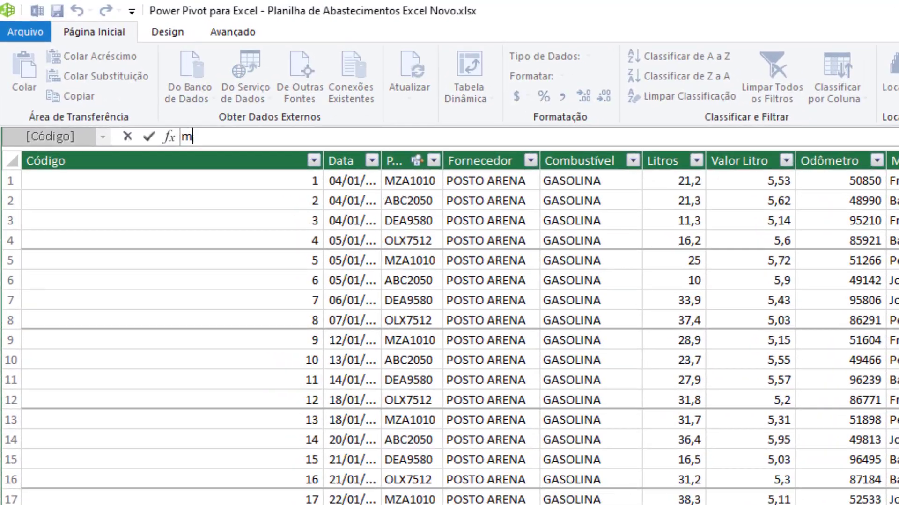
{"action": "key", "text": "BackSpace"}
{"action": "type", "text": "MÉDIA KM/LITRO"}
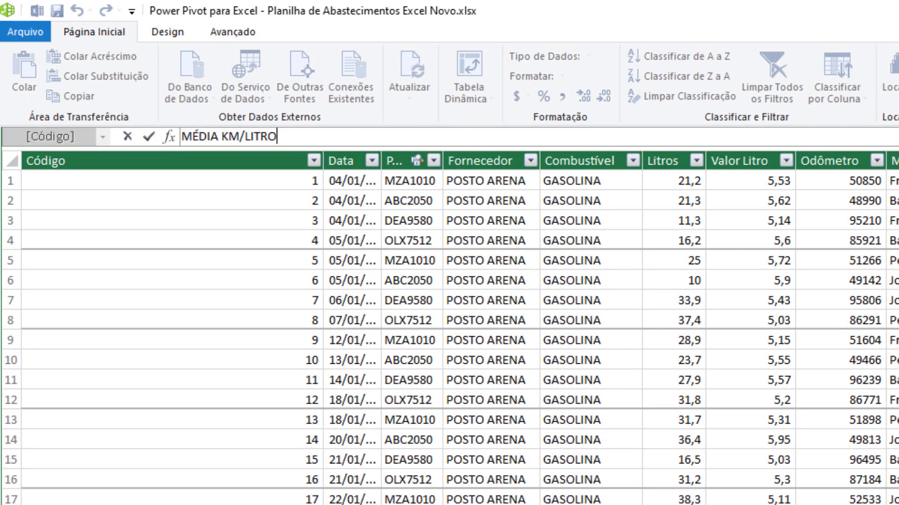
{"action": "type", "text": " :="}
{"action": "key", "text": "BackSpace"}
{"action": "type", "text": "CALCULATE"}
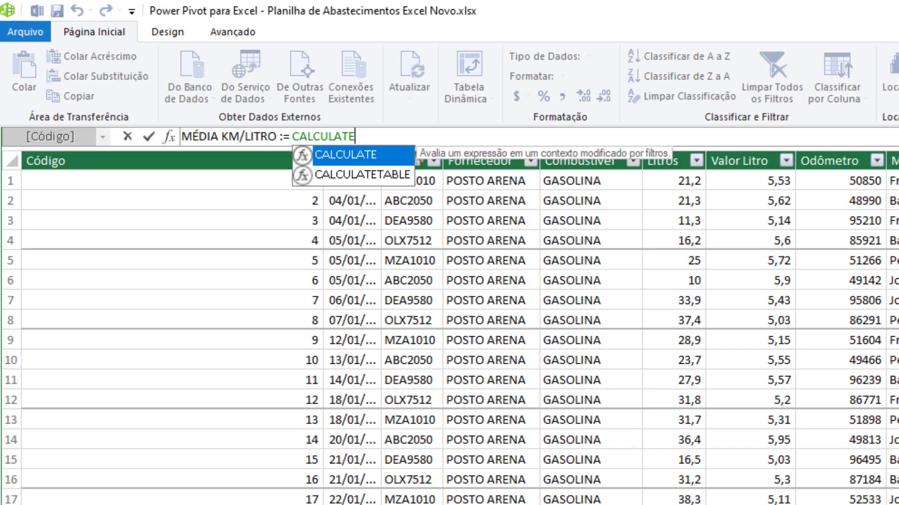
{"action": "type", "text": "("}
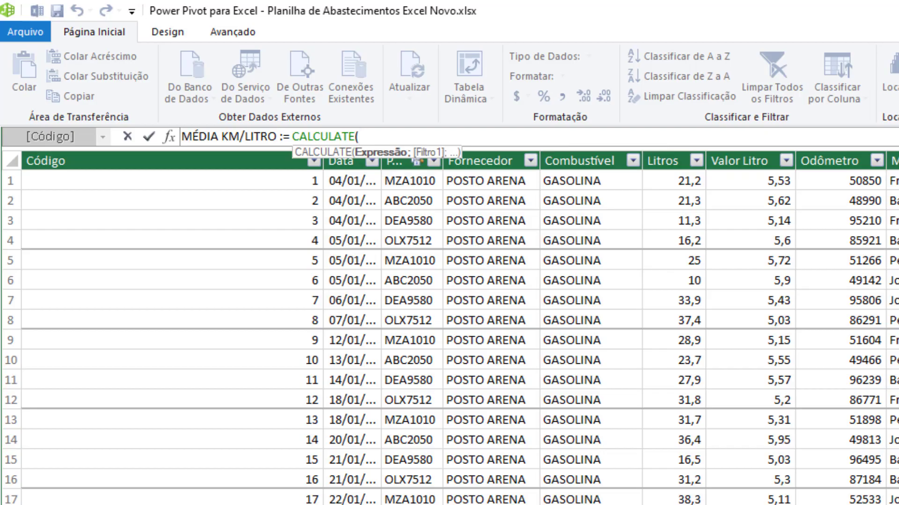
{"action": "type", "text": "AV"}
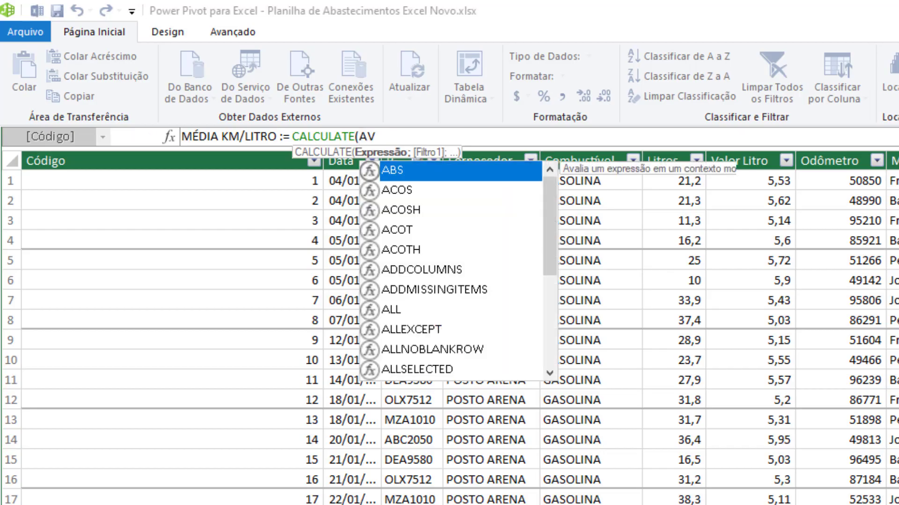
{"action": "key", "text": "Tab"}
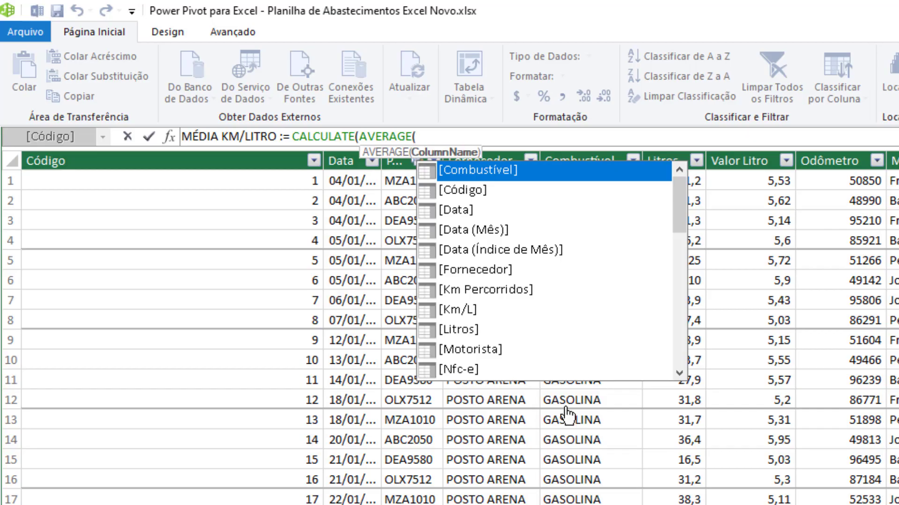
{"action": "double_click", "coordinate": [471, 310]}
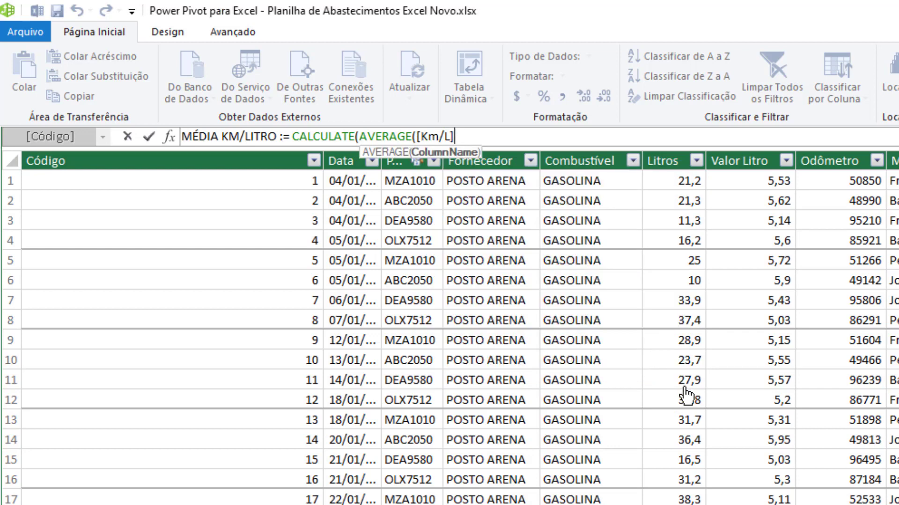
{"action": "type", "text": ")"}
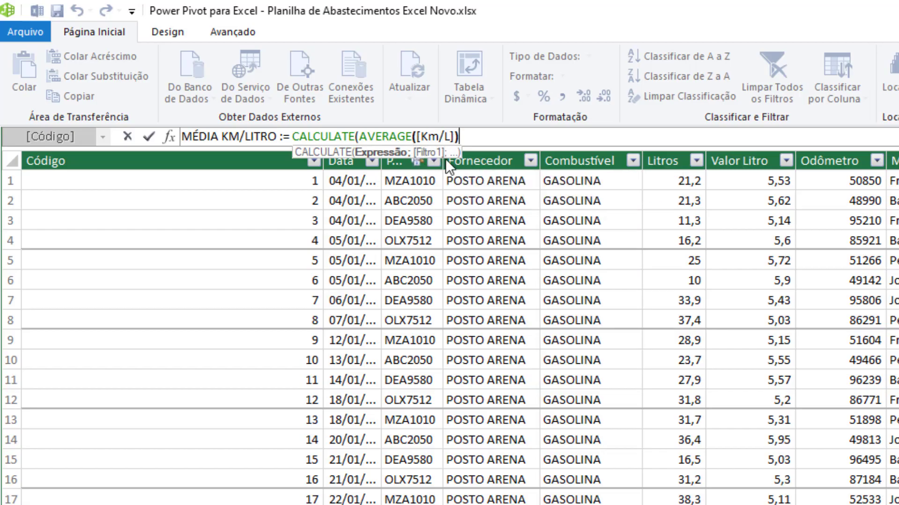
Complete the MÉDIA KM/LITRO measure with the filter tAbastecimentos[Km/L]>0 and commit the formula
{"action": "type", "text": ";"}
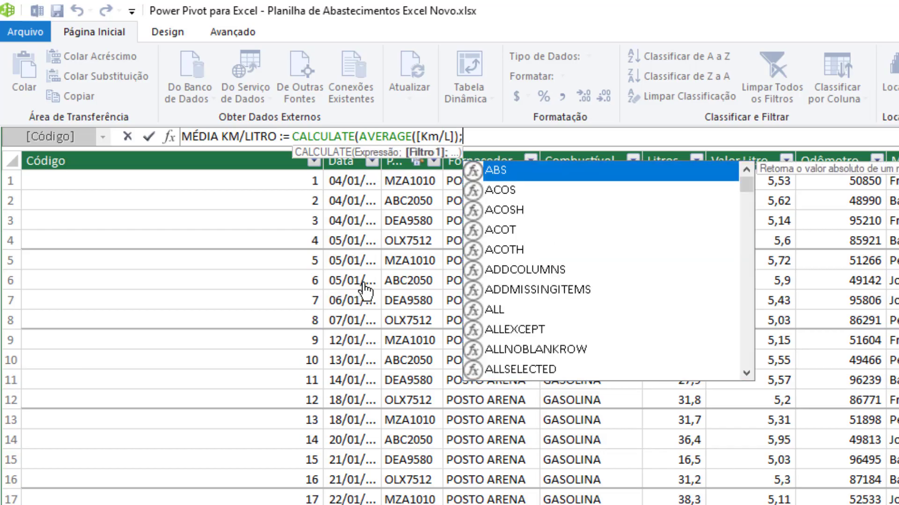
{"action": "type", "text": "KM"}
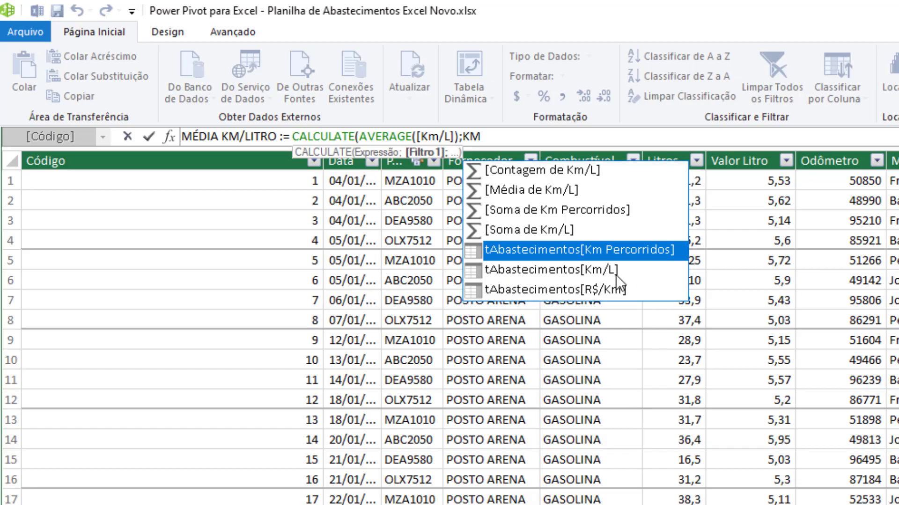
{"action": "double_click", "coordinate": [542, 270]}
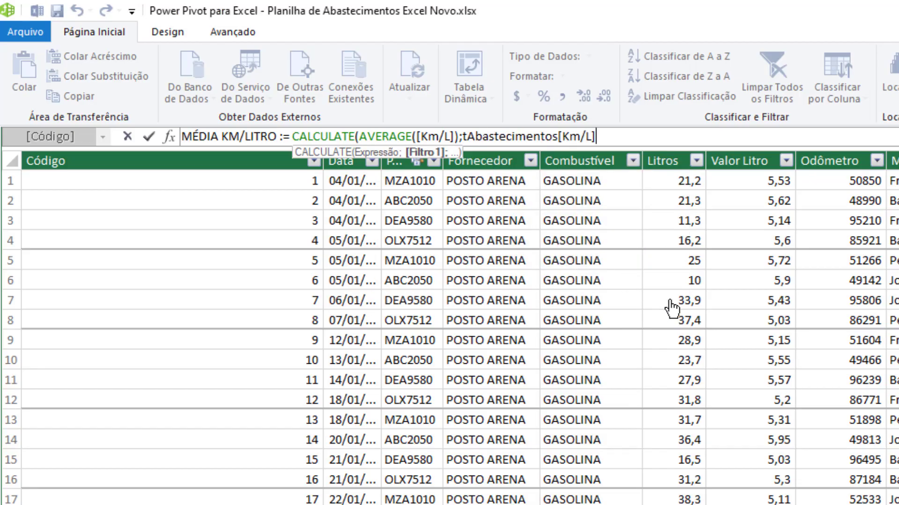
{"action": "type", "text": ">0)"}
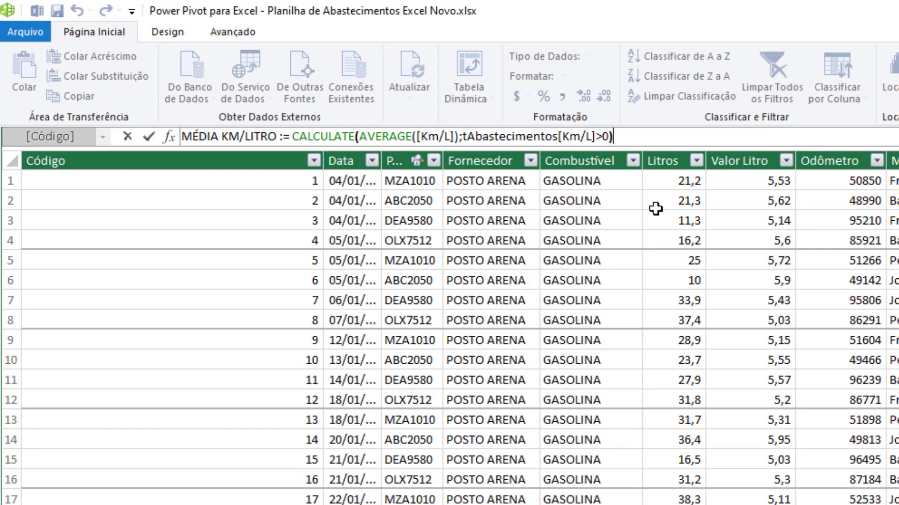
{"action": "key", "text": "Return"}
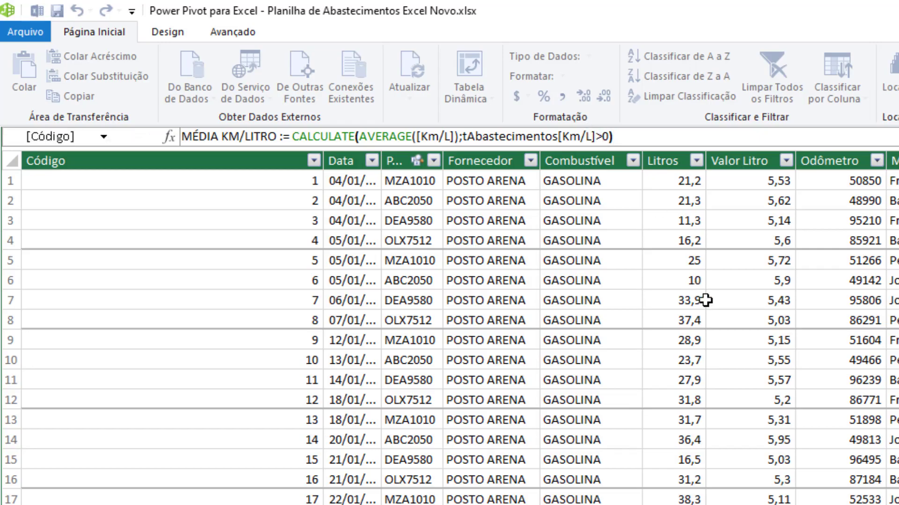
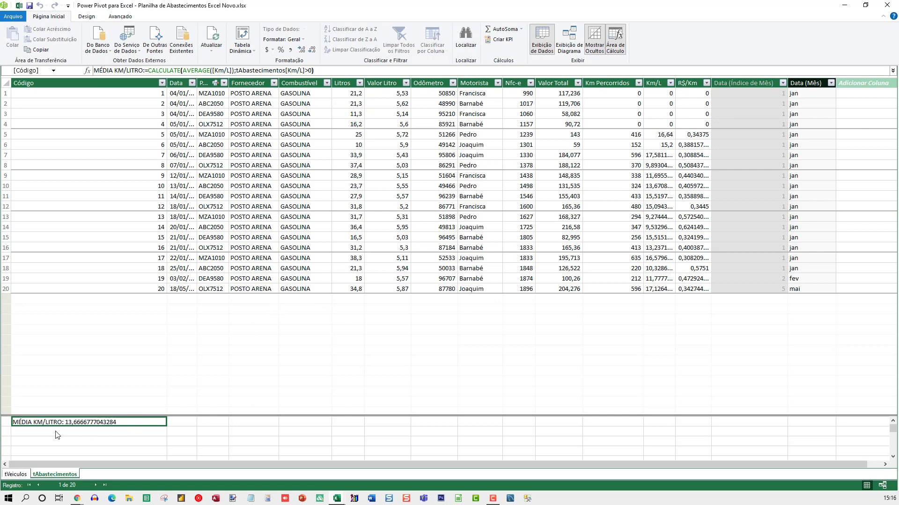
Start a new measure named R$ Por Km in the calculation area cell below MÉDIA KM/LITRO
{"action": "left_click", "coordinate": [40, 433]}
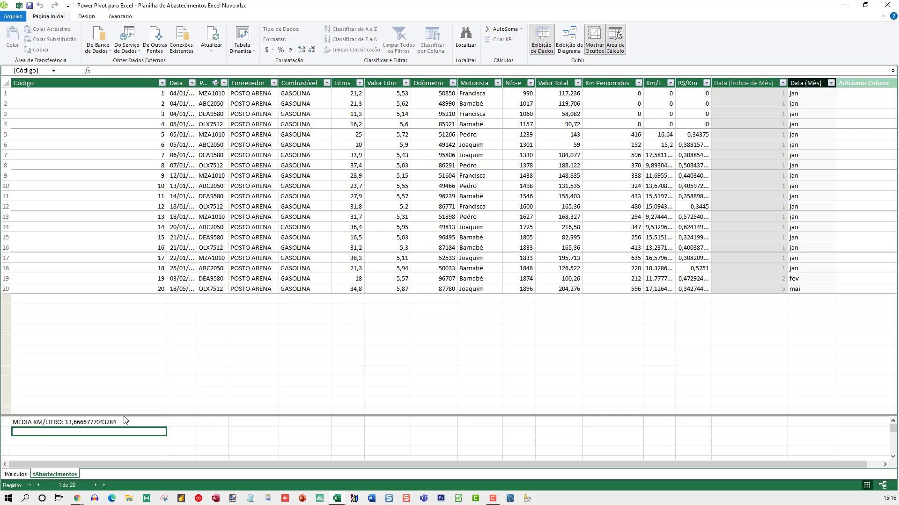
{"action": "type", "text": "r$"}
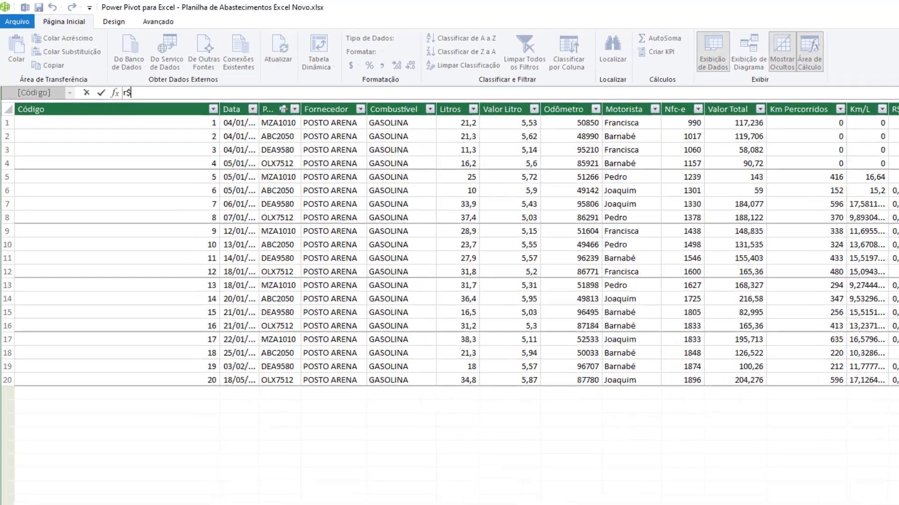
{"action": "key", "text": "BackSpace"}
{"action": "key", "text": "BackSpace"}
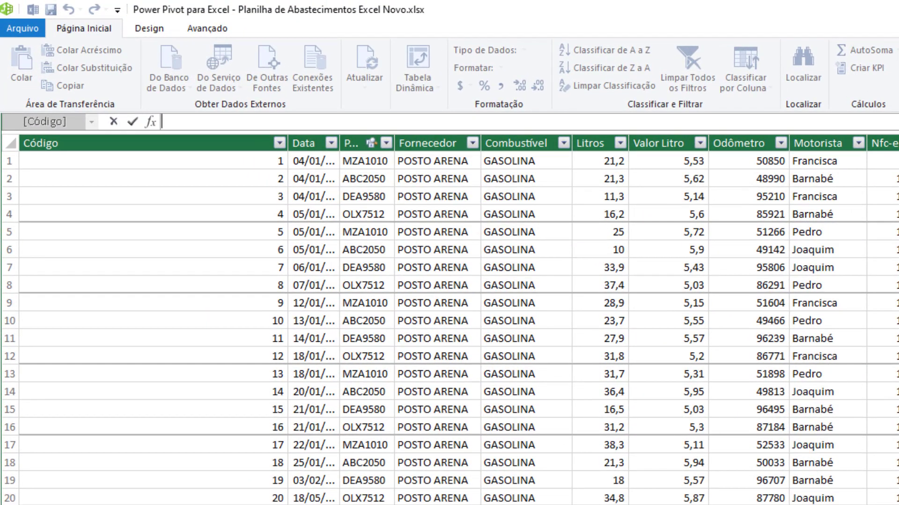
{"action": "type", "text": "R$ pOR"}
{"action": "key", "text": "BackSpace"}
{"action": "key", "text": "BackSpace"}
{"action": "key", "text": "BackSpace"}
{"action": "type", "text": "Po"}
{"action": "key", "text": "BackSpace"}
{"action": "key", "text": "BackSpace"}
{"action": "type", "text": "Po "}
{"action": "type", "text": " Km :="}
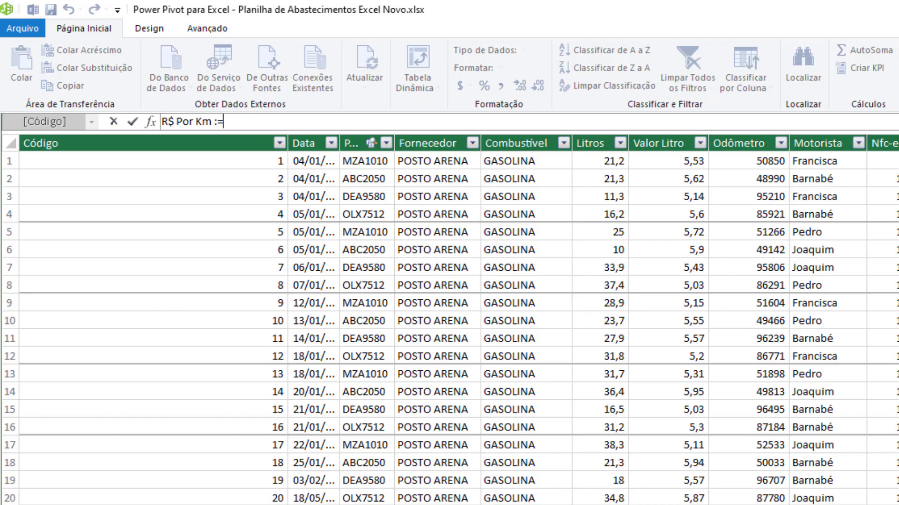
Enter CALCULATE(AVERAGE([R$/Km]) as the expression of the R$ Por Km measure
{"action": "type", "text": "CALCULA"}
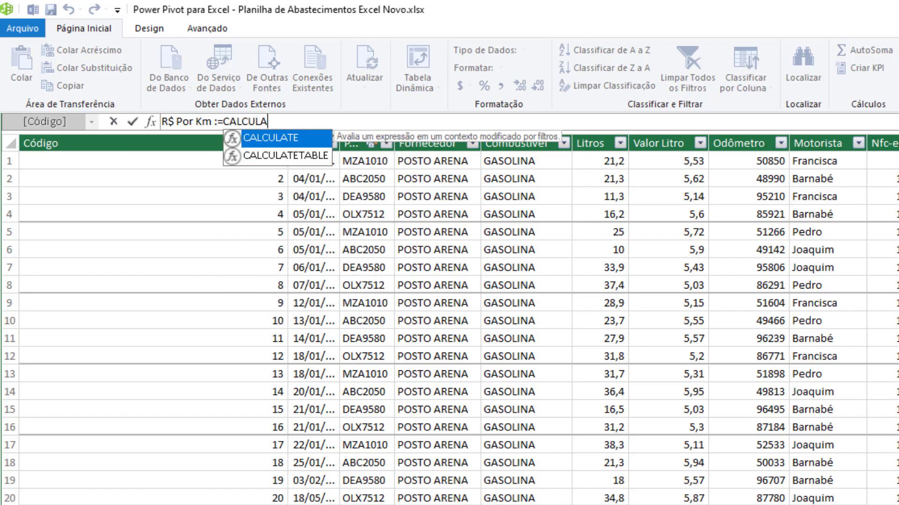
{"action": "type", "text": "TE(AV"}
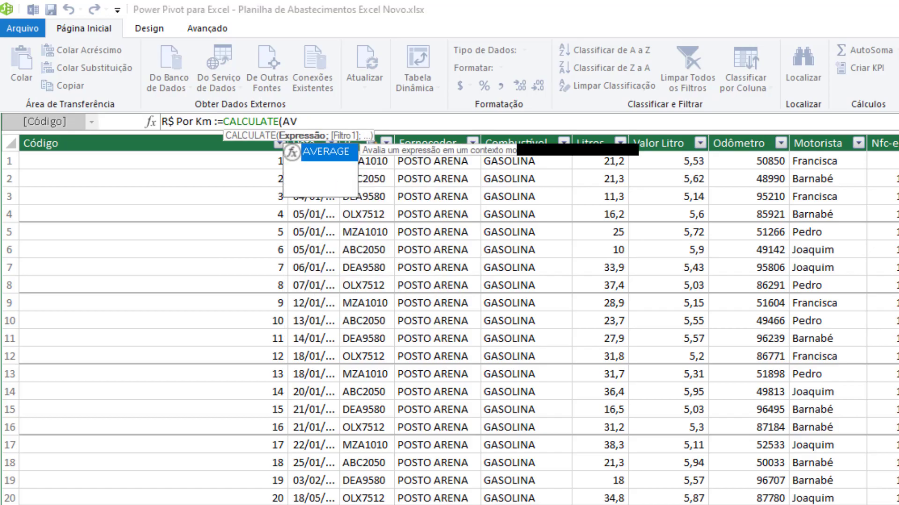
{"action": "type", "text": "ERAGE"}
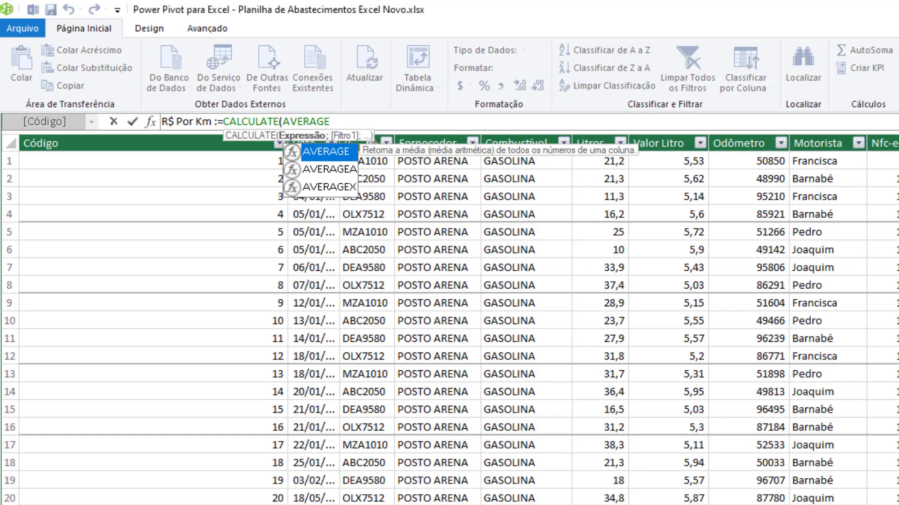
{"action": "type", "text": "("}
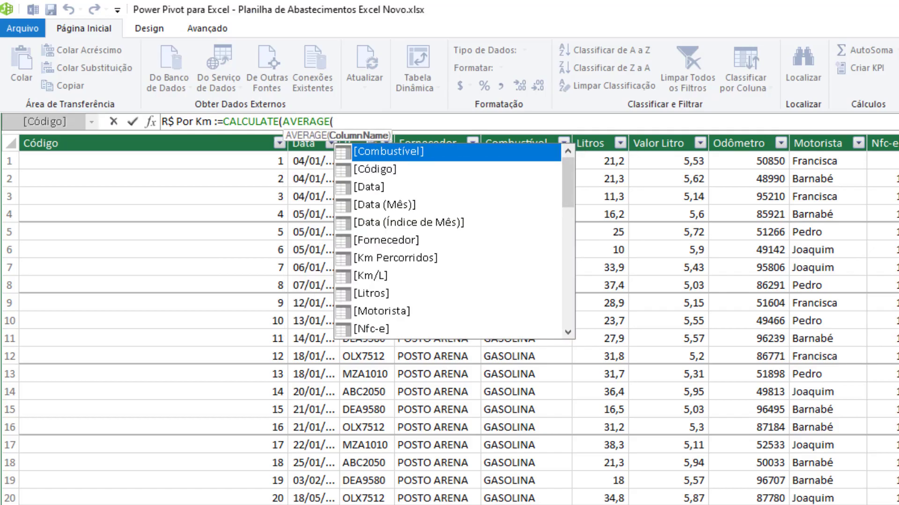
{"action": "left_click_drag", "start_coordinate": [567, 188], "coordinate": [563, 226]}
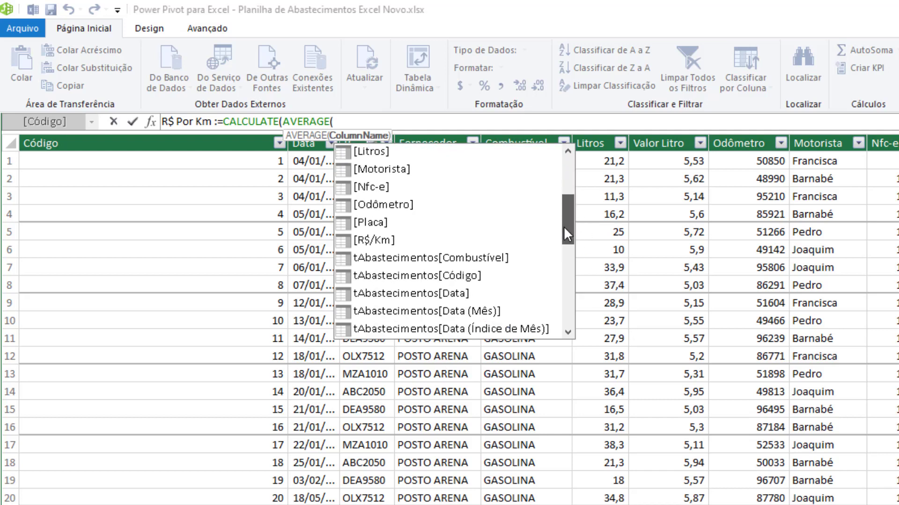
{"action": "double_click", "coordinate": [373, 241]}
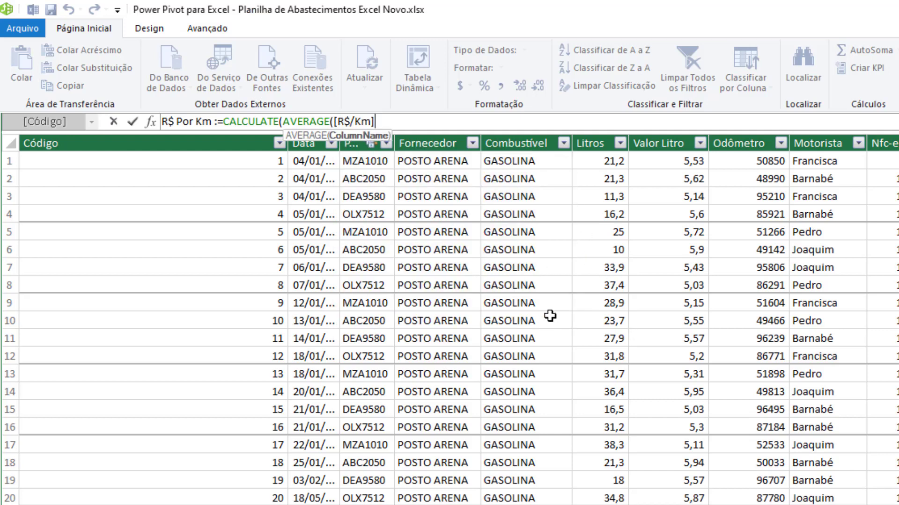
{"action": "type", "text": ")"}
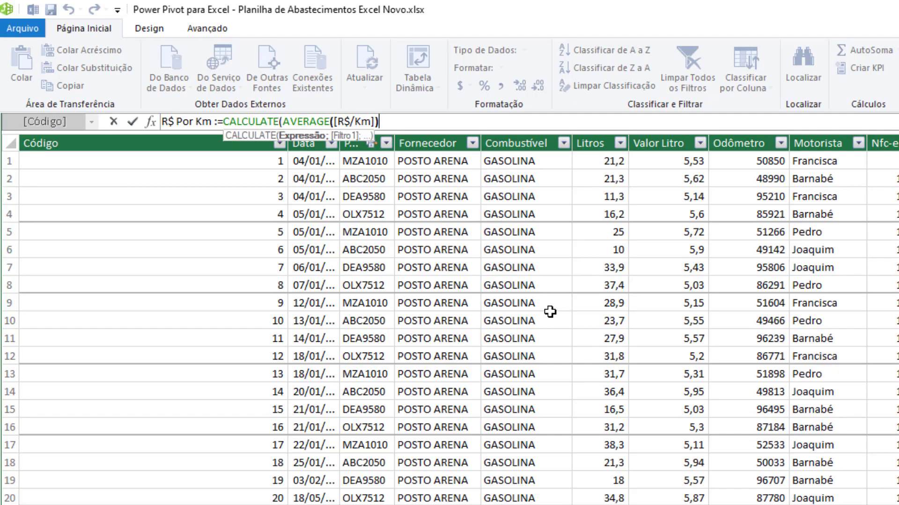
Complete the R$ Por Km measure with the filter tAbastecimentos[R$/Km]>0 and commit the formula
{"action": "type", "text": ";"}
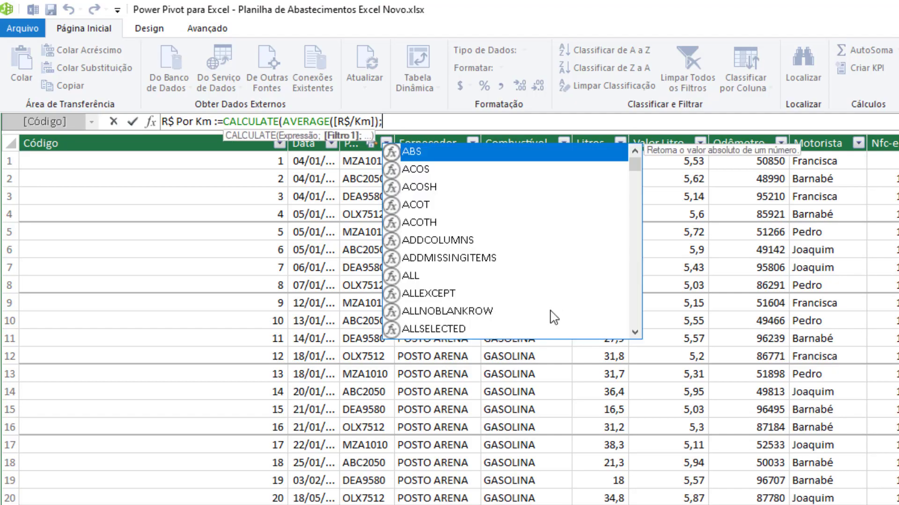
{"action": "type", "text": "R"}
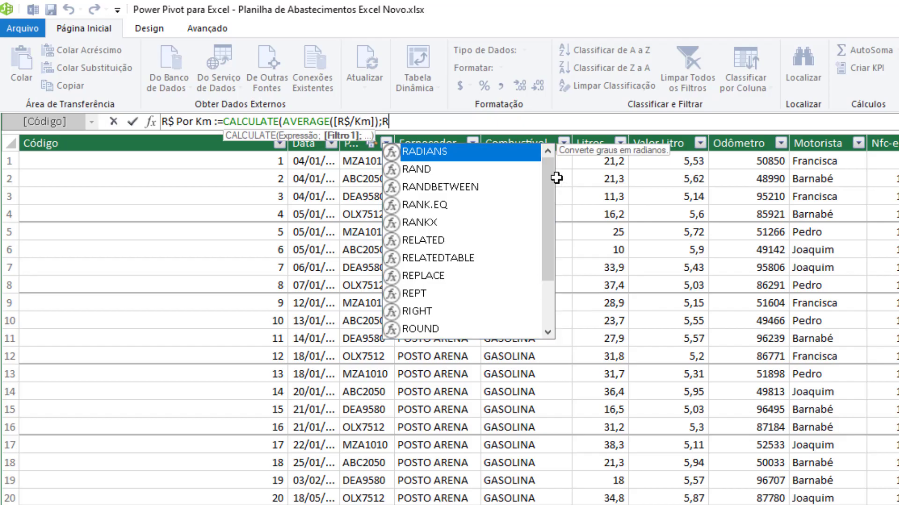
{"action": "left_click", "coordinate": [538, 248]}
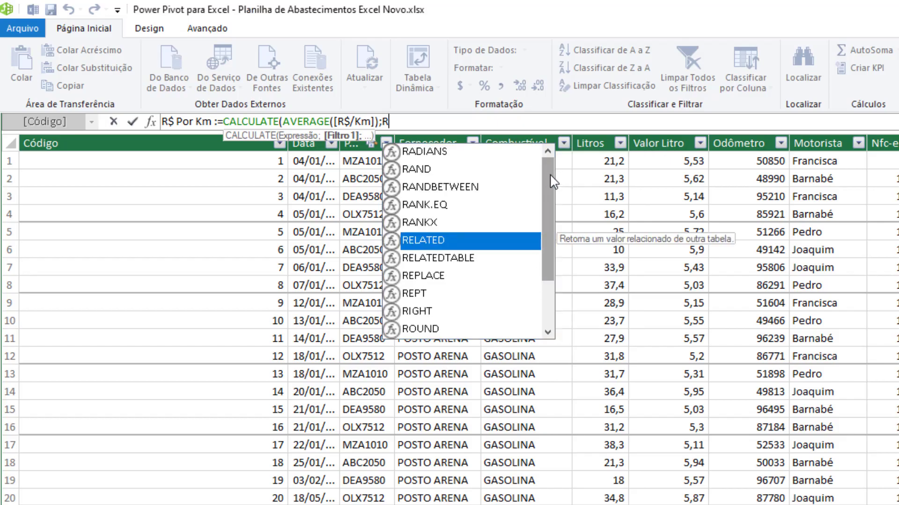
{"action": "scroll", "coordinate": [539, 255], "scroll_direction": "down", "scroll_amount": 2}
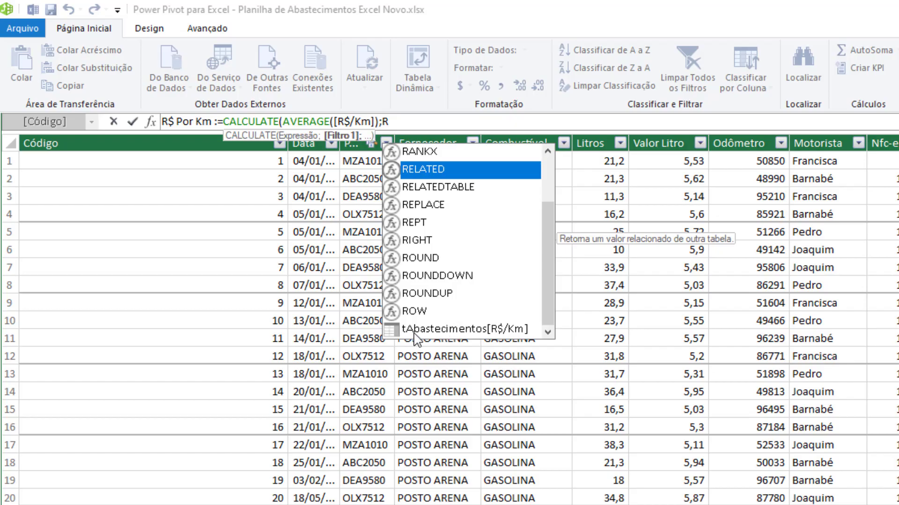
{"action": "left_click", "coordinate": [485, 323]}
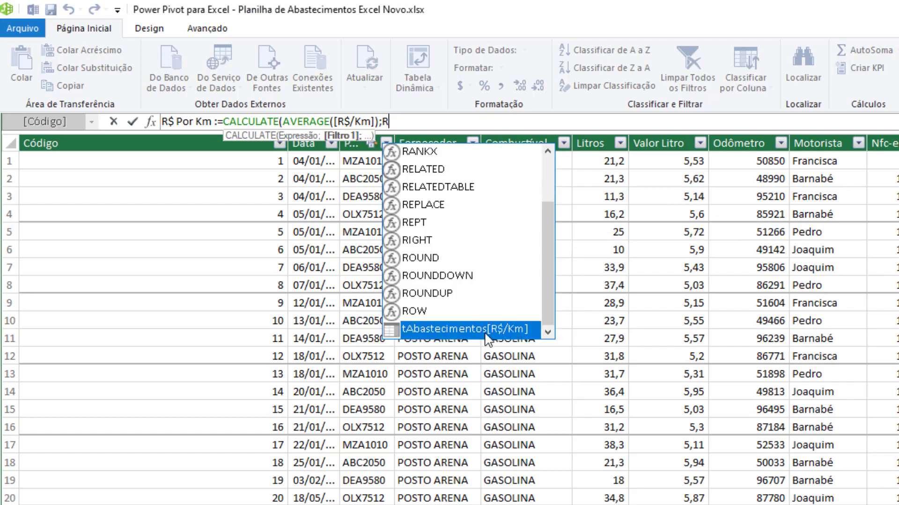
{"action": "double_click", "coordinate": [499, 329]}
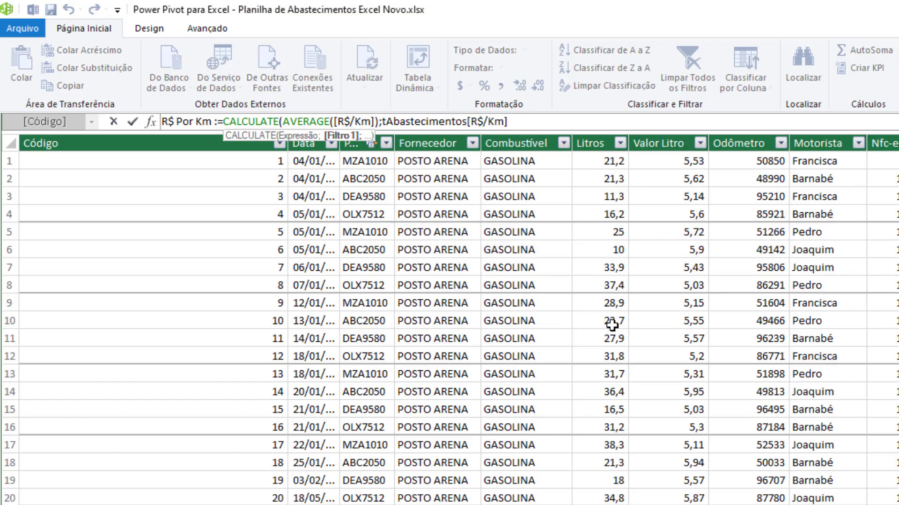
{"action": "type", "text": ">0)"}
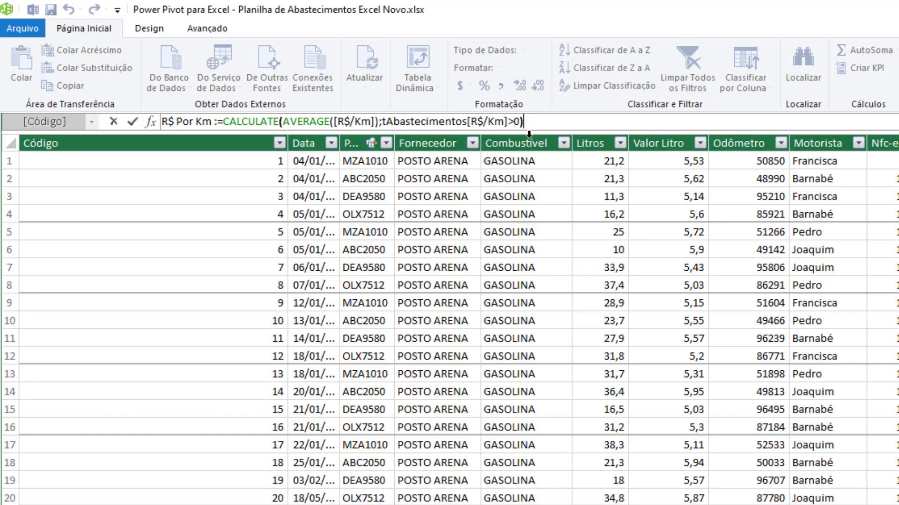
{"action": "key", "text": "Return"}
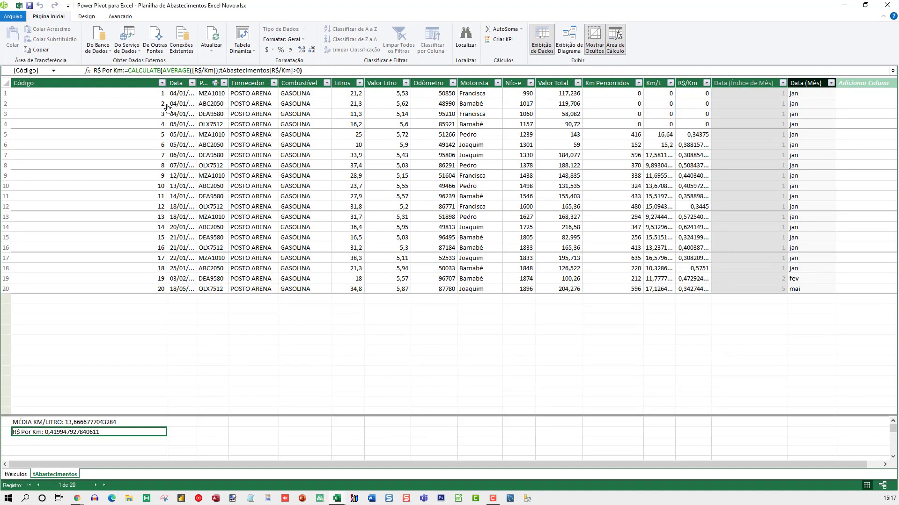
Return to the Cálculos sheet and replace Média de Km/L with the MÉDIA KM/LITRO measure in the Média Km/l pivot table's values
{"action": "left_click", "coordinate": [887, 4]}
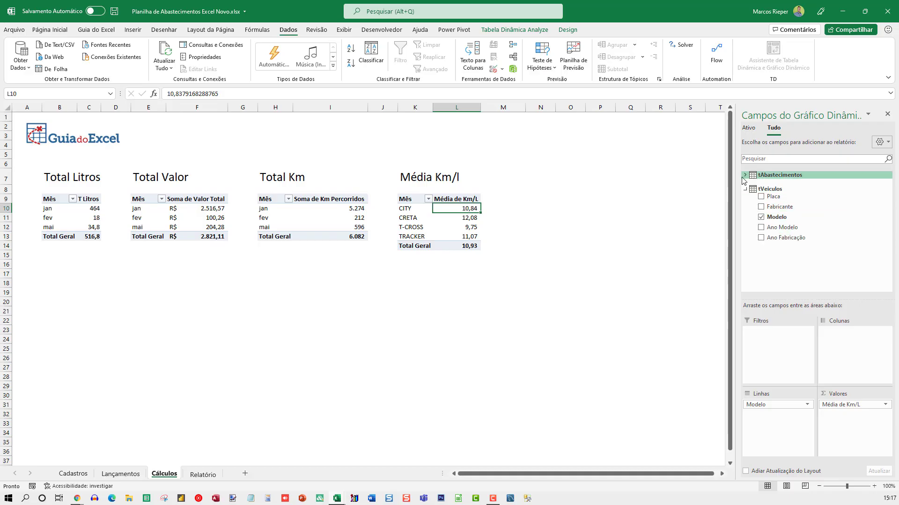
{"action": "left_click", "coordinate": [745, 176]}
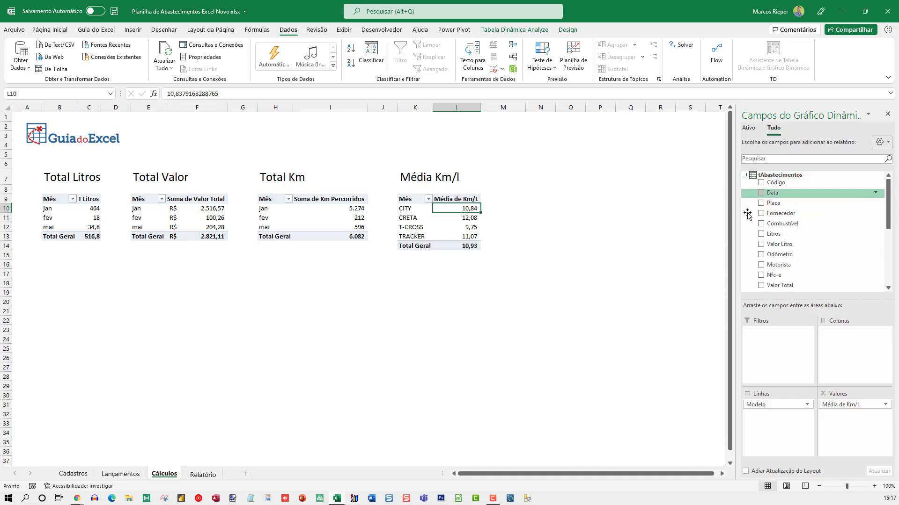
{"action": "scroll", "coordinate": [842, 249], "scroll_direction": "down", "scroll_amount": 2}
{"action": "scroll", "coordinate": [845, 251], "scroll_direction": "down", "scroll_amount": 2}
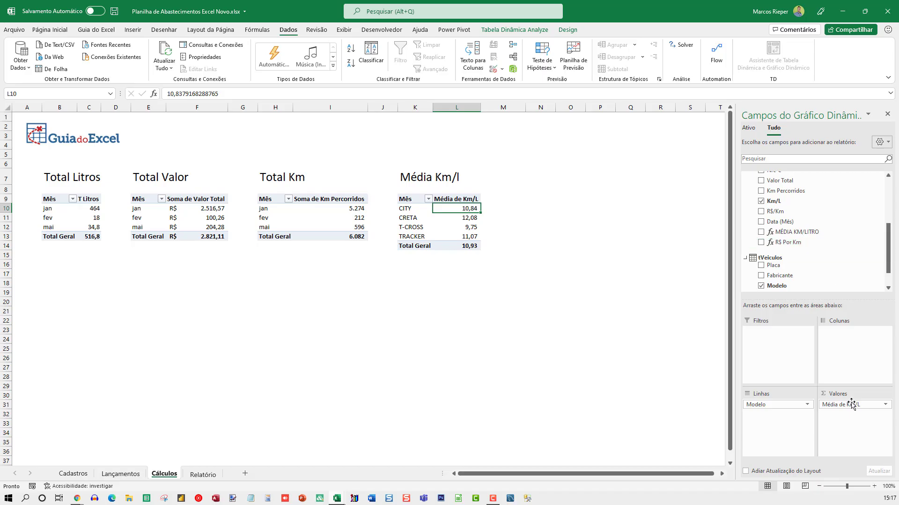
{"action": "left_click_drag", "start_coordinate": [790, 232], "coordinate": [834, 410]}
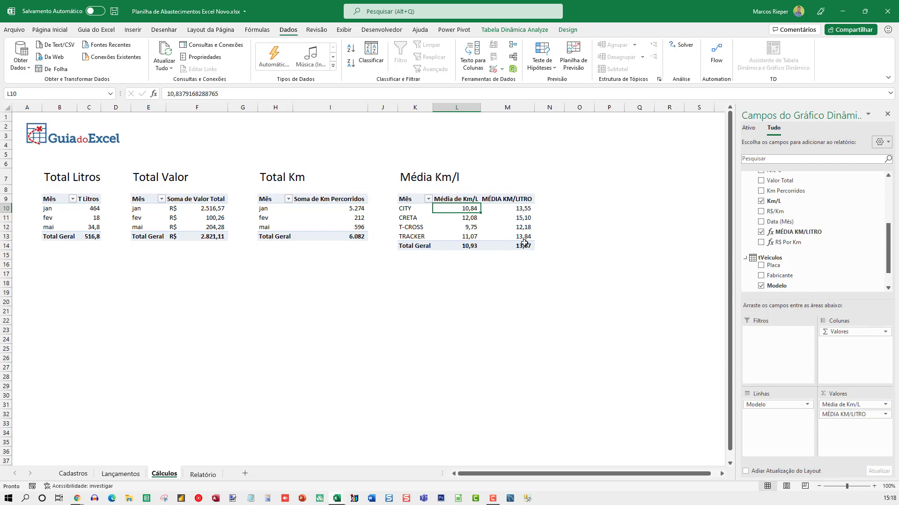
{"action": "left_click_drag", "start_coordinate": [835, 404], "coordinate": [808, 263]}
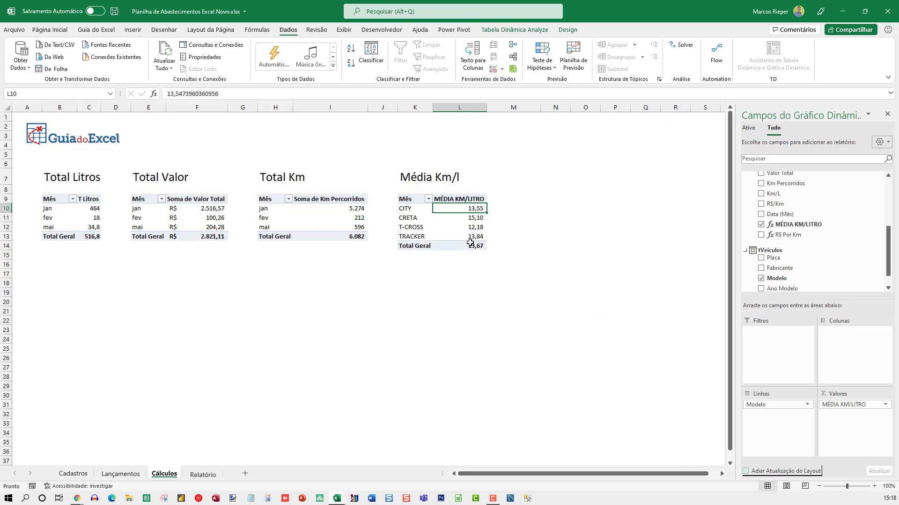
Copy the Média Km/l pivot table with its title and paste it at cell N7
{"action": "left_click_drag", "start_coordinate": [466, 247], "coordinate": [463, 178]}
{"action": "key", "text": "ctrl+c"}
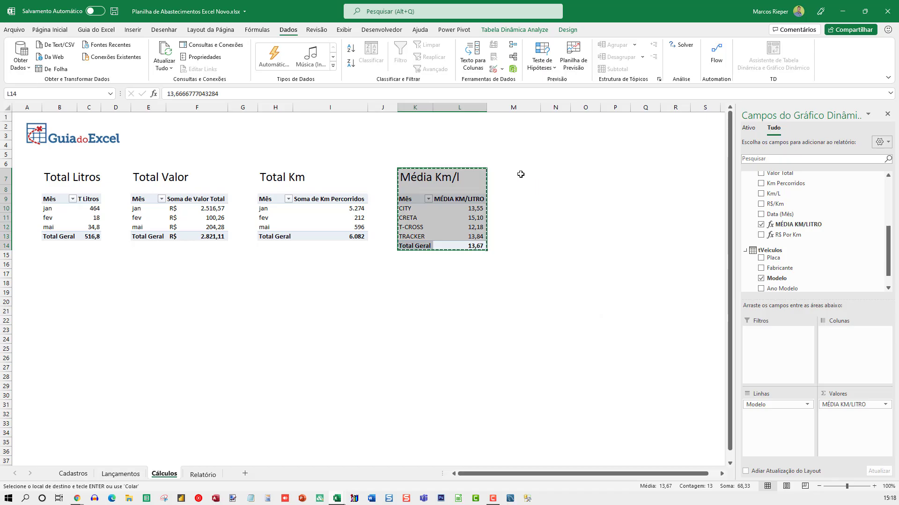
{"action": "left_click", "coordinate": [557, 176]}
{"action": "key", "text": "ctrl+v"}
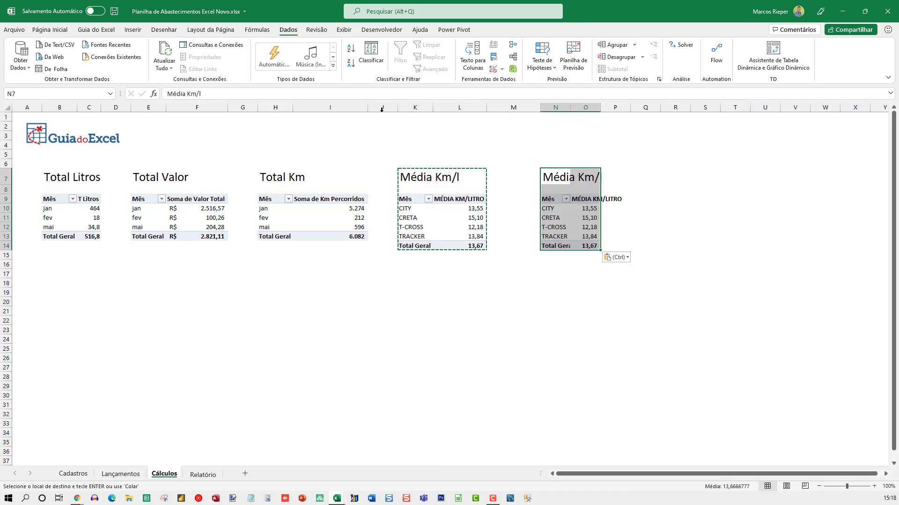
Copy the narrow spacer column J onto column M so both gaps between tables have the same width
{"action": "left_click", "coordinate": [382, 108]}
{"action": "key", "text": "ctrl+c"}
{"action": "left_click", "coordinate": [514, 107]}
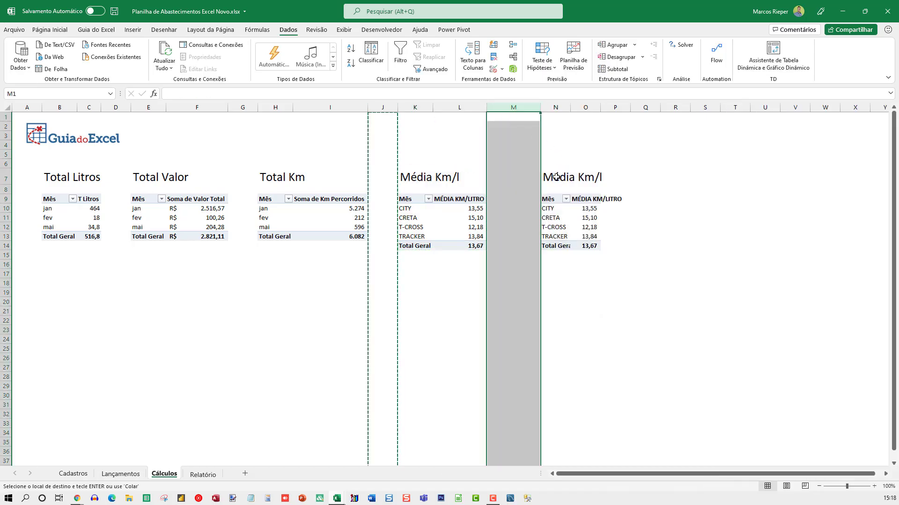
{"action": "key", "text": "ctrl+v"}
Change the copied pivot table's title in N7 to Média R$/Km
{"action": "left_click", "coordinate": [536, 178]}
{"action": "key", "text": "Escape"}
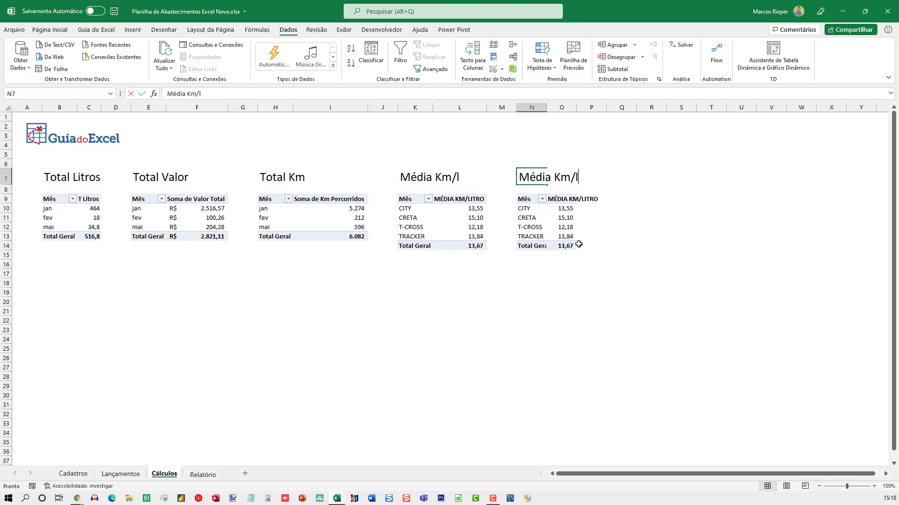
{"action": "type", "text": "Média "}
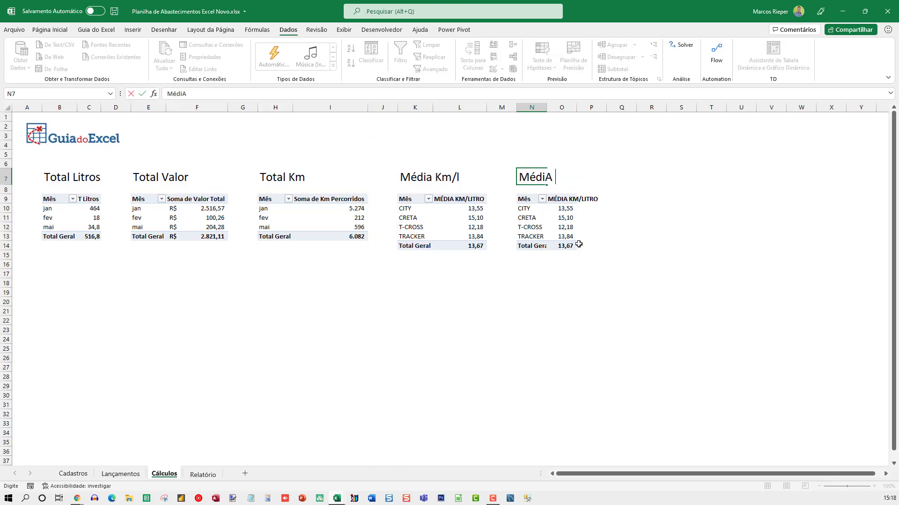
{"action": "type", "text": "R$/Km"}
{"action": "key", "text": "Return"}
Replace MÉDIA KM/LITRO with the R$ Por Km measure in the values of the Média R$/Km pivot table
{"action": "left_click", "coordinate": [569, 228]}
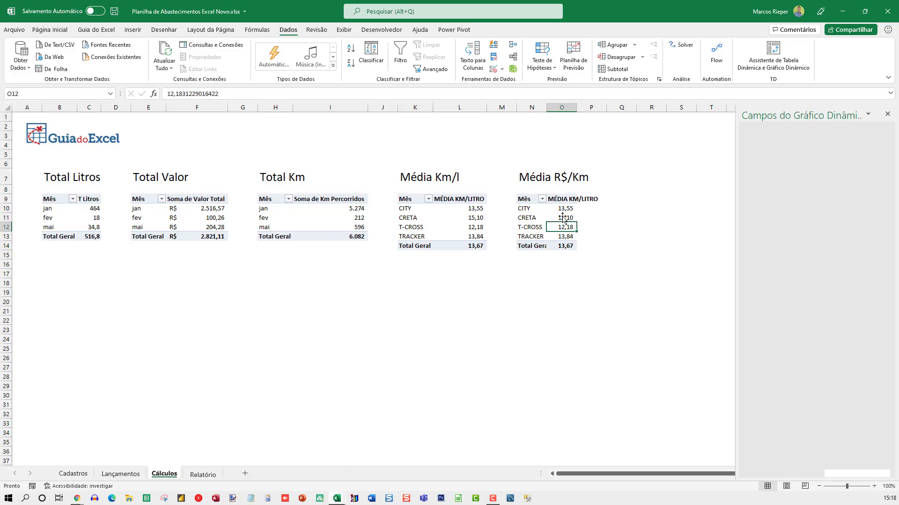
{"action": "left_click", "coordinate": [745, 174]}
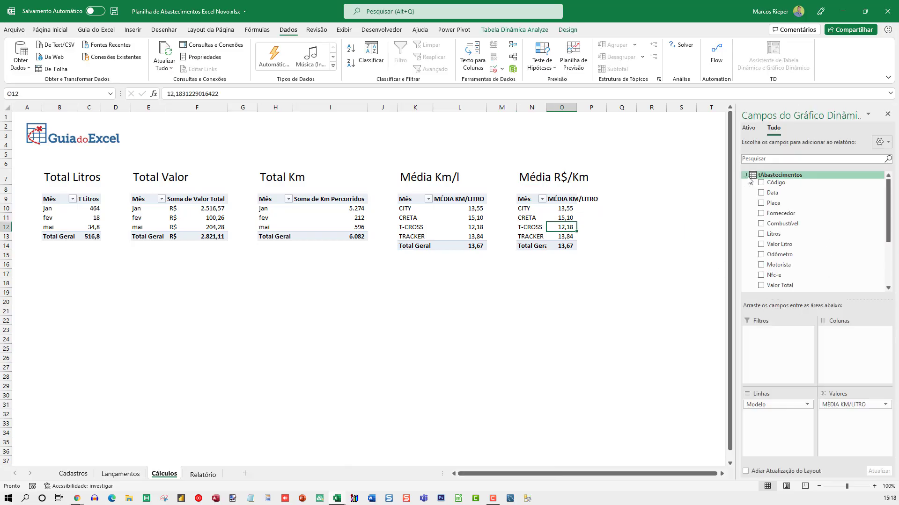
{"action": "scroll", "coordinate": [848, 276], "scroll_direction": "down", "scroll_amount": 3}
{"action": "left_click_drag", "start_coordinate": [783, 266], "coordinate": [847, 438]}
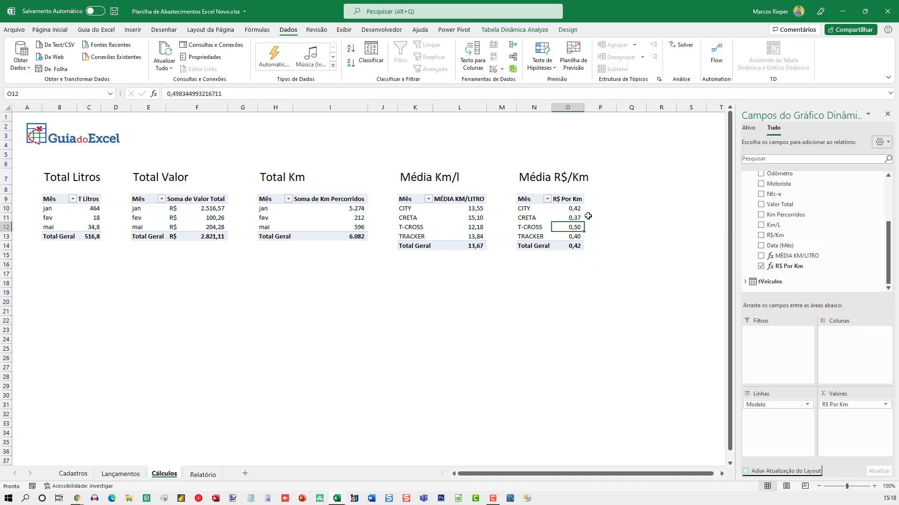
Apply the R$ accounting number format to the R$ Por Km values in O10:O14, including the grand total
{"action": "left_click_drag", "start_coordinate": [581, 207], "coordinate": [579, 246]}
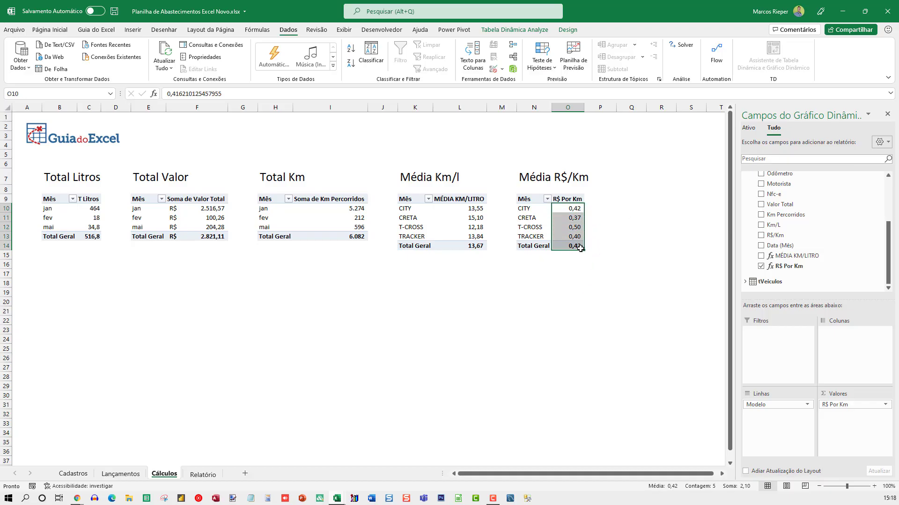
{"action": "left_click", "coordinate": [54, 30]}
{"action": "left_click", "coordinate": [419, 64]}
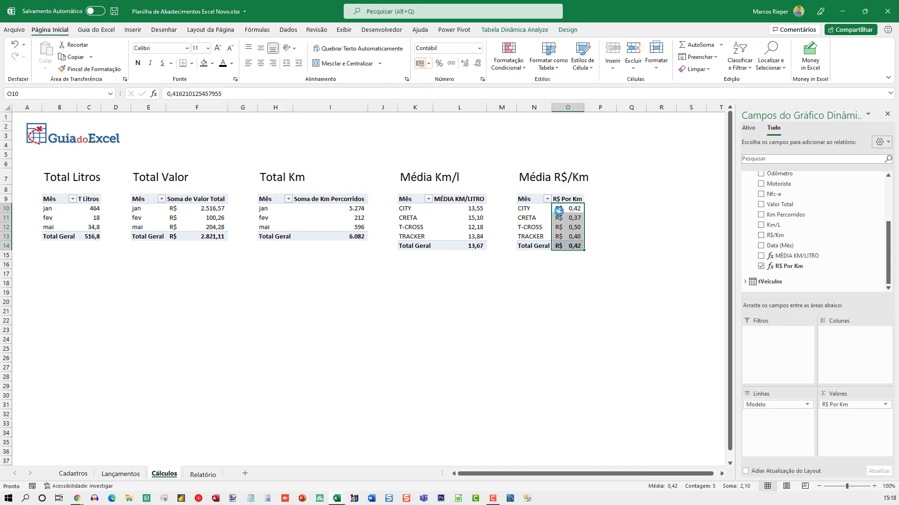
{"action": "left_click", "coordinate": [661, 217]}
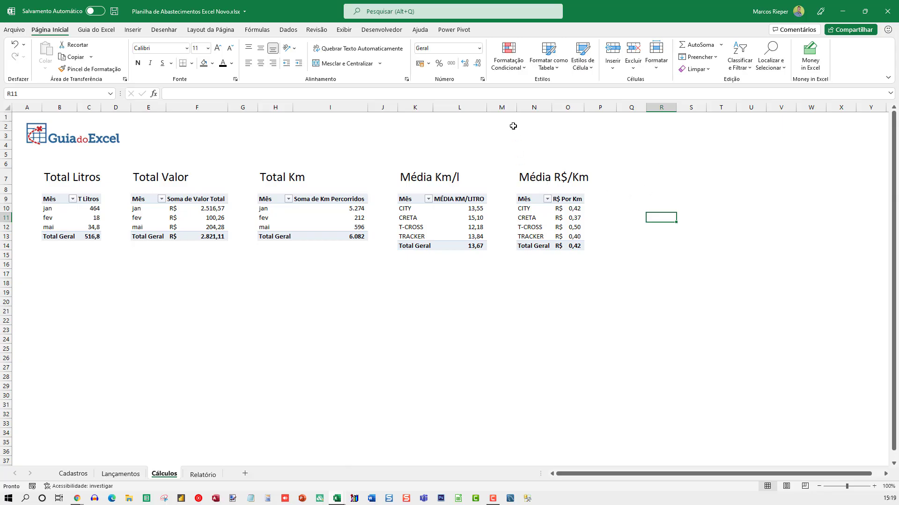
Copy columns M:O containing the Média R$/Km pivot table to the columns starting at P
{"action": "left_click_drag", "start_coordinate": [506, 108], "coordinate": [608, 102]}
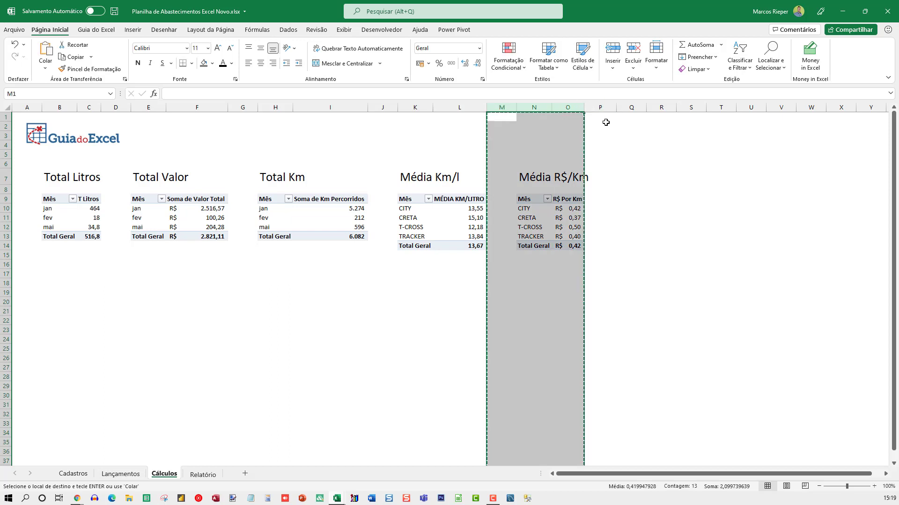
{"action": "key", "text": "ctrl+c"}
{"action": "left_click", "coordinate": [604, 117]}
{"action": "key", "text": "ctrl+v"}
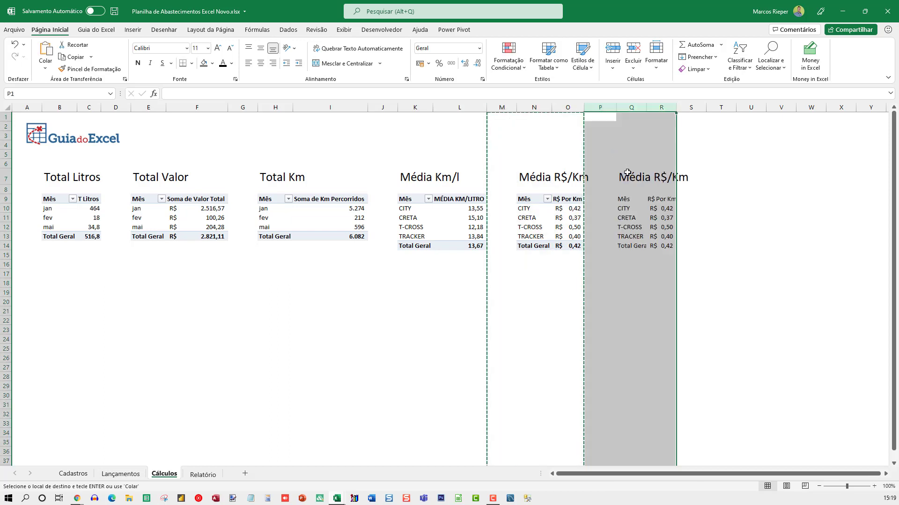
Change the copied pivot table's title in Q7 to Média Km/l mês
{"action": "left_click", "coordinate": [628, 174]}
{"action": "key", "text": "Escape"}
{"action": "key", "text": "F2"}
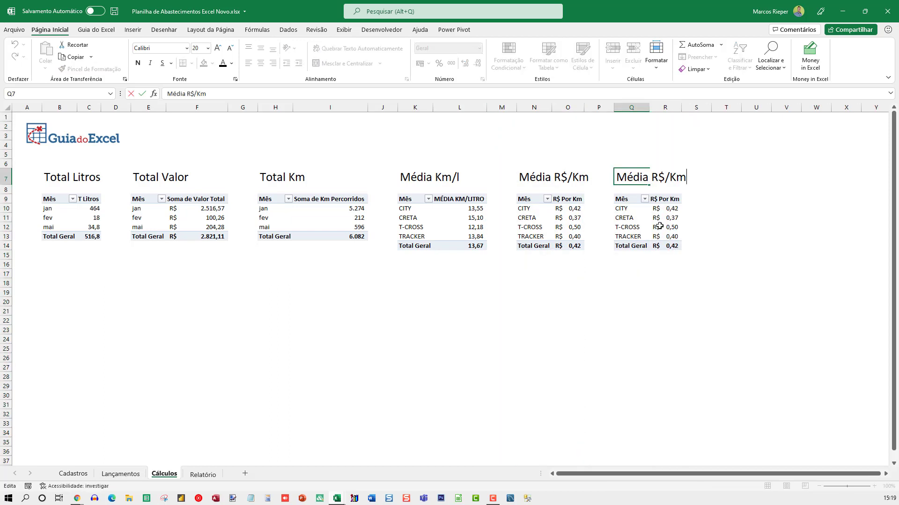
{"action": "key", "text": "shift+Left"}
{"action": "key", "text": "shift+Left"}
{"action": "key", "text": "shift+Left"}
{"action": "key", "text": "shift+Left"}
{"action": "key", "text": "shift+Left"}
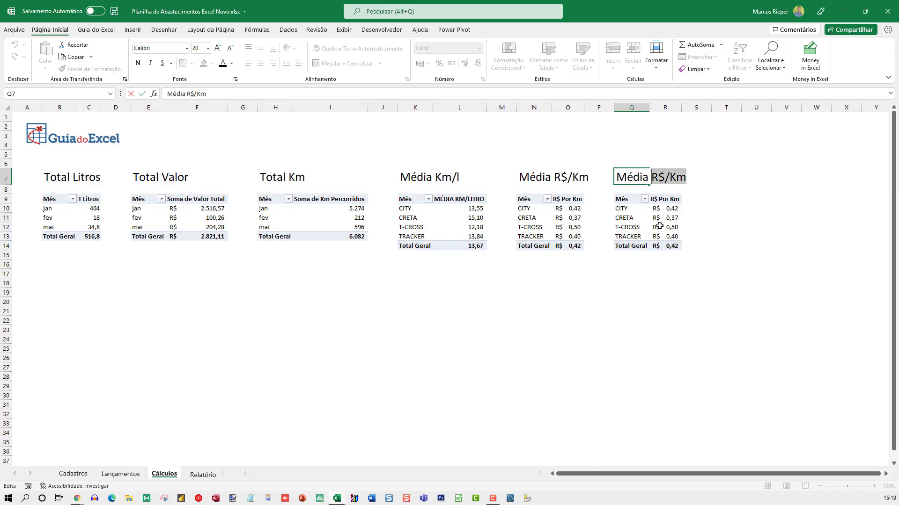
{"action": "type", "text": "Km/l mês"}
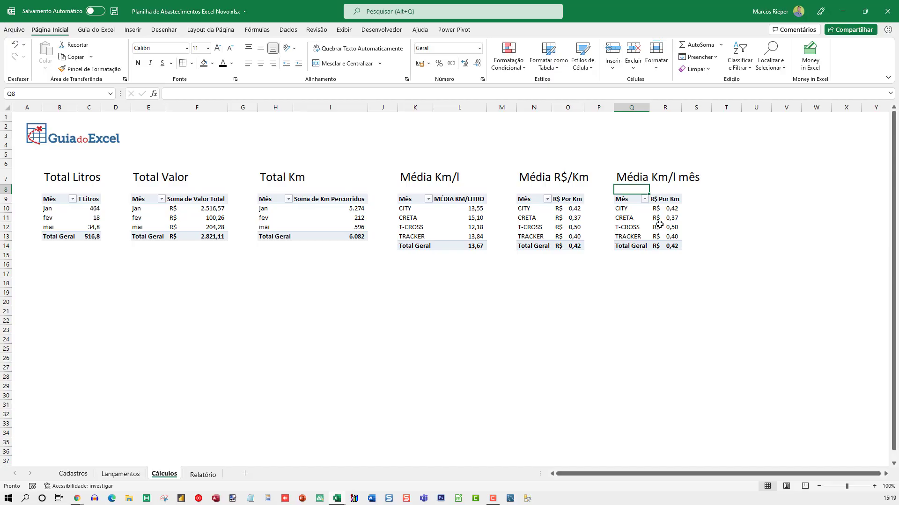
Set the Média Km/l mês pivot table to use Data (Mês) for rows and MÉDIA KM/LITRO for values, replacing Modelo and R$ Por Km
{"action": "left_click", "coordinate": [660, 226]}
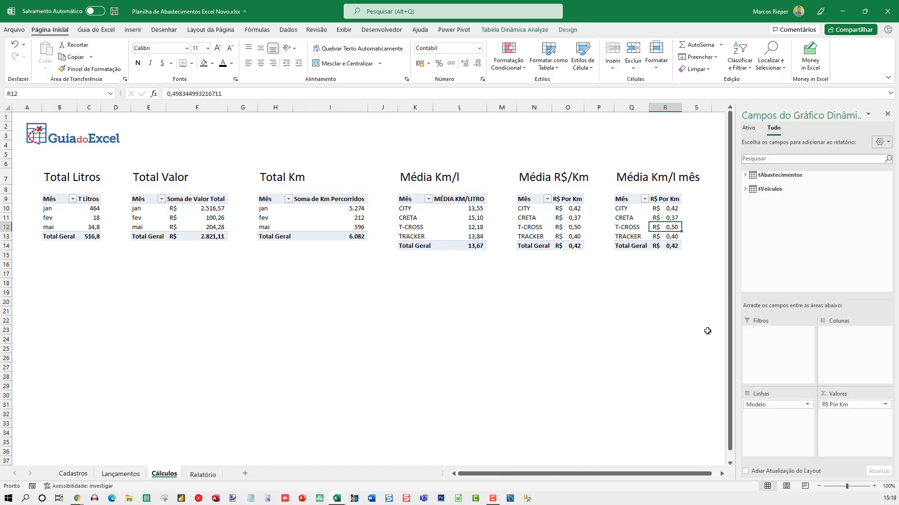
{"action": "left_click", "coordinate": [767, 175]}
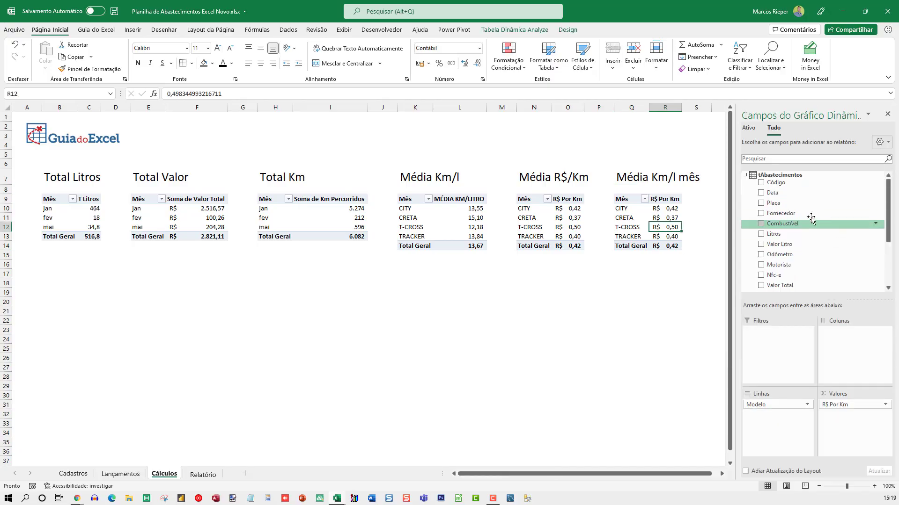
{"action": "scroll", "coordinate": [880, 248], "scroll_direction": "down", "scroll_amount": 2}
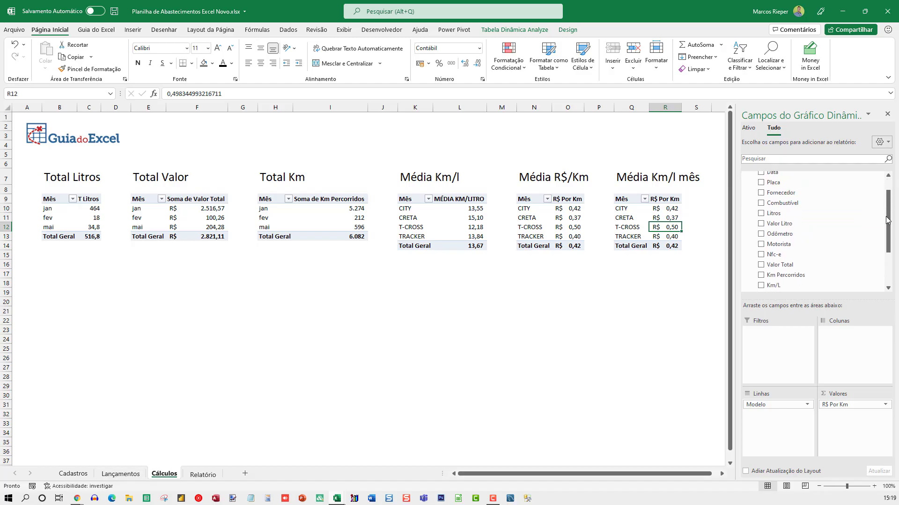
{"action": "scroll", "coordinate": [879, 251], "scroll_direction": "down", "scroll_amount": 1}
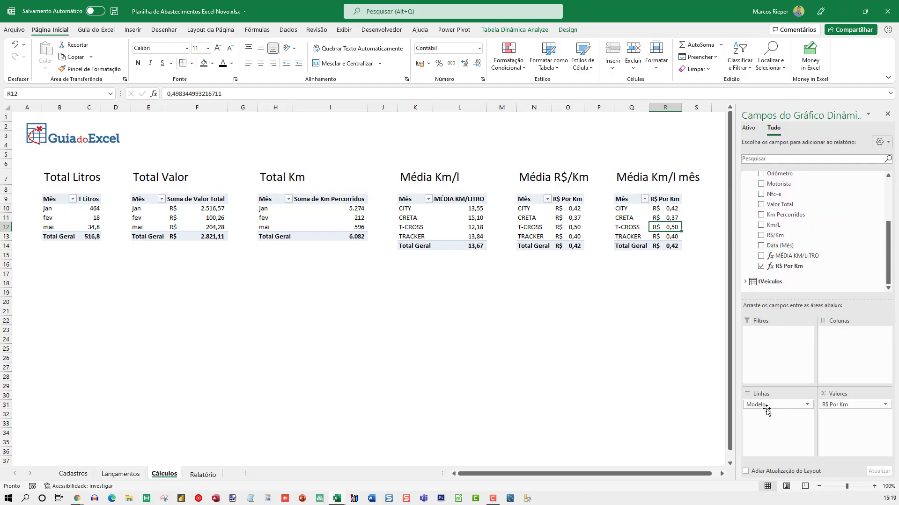
{"action": "left_click_drag", "start_coordinate": [767, 405], "coordinate": [869, 189]}
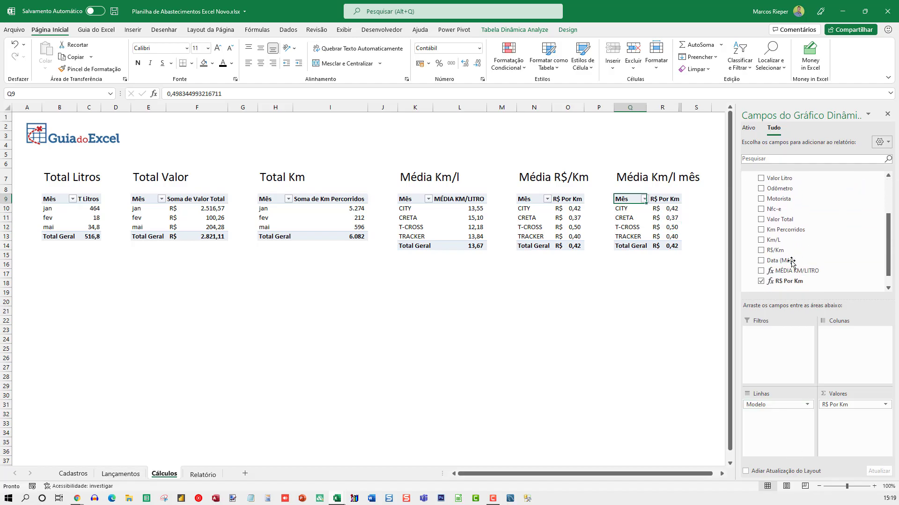
{"action": "left_click_drag", "start_coordinate": [786, 262], "coordinate": [782, 415]}
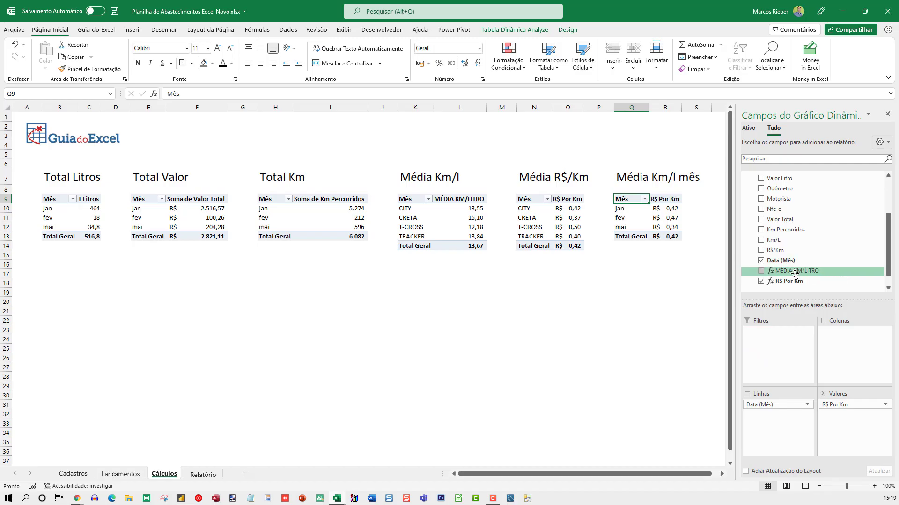
{"action": "left_click_drag", "start_coordinate": [822, 275], "coordinate": [859, 401]}
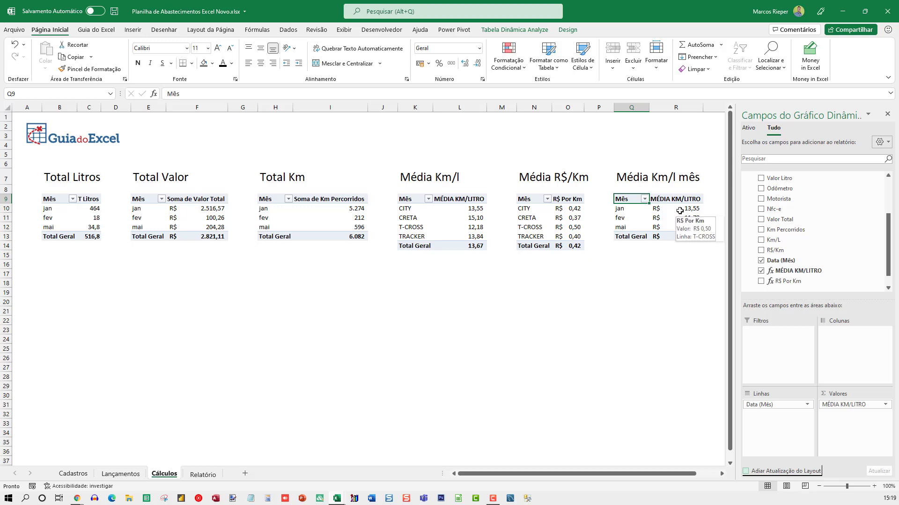
Apply the comma style without a currency symbol to the MÉDIA KM/LITRO values in R10:R14
{"action": "left_click_drag", "start_coordinate": [681, 210], "coordinate": [683, 247]}
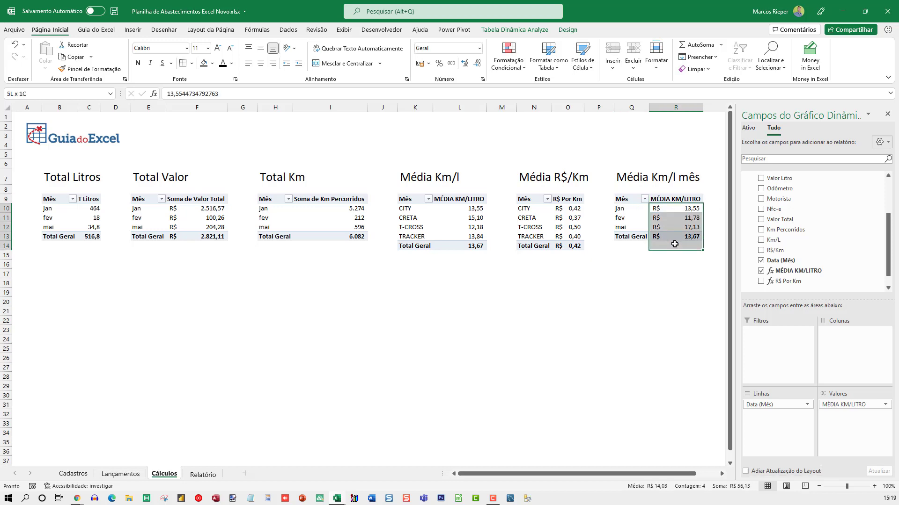
{"action": "left_click", "coordinate": [451, 63]}
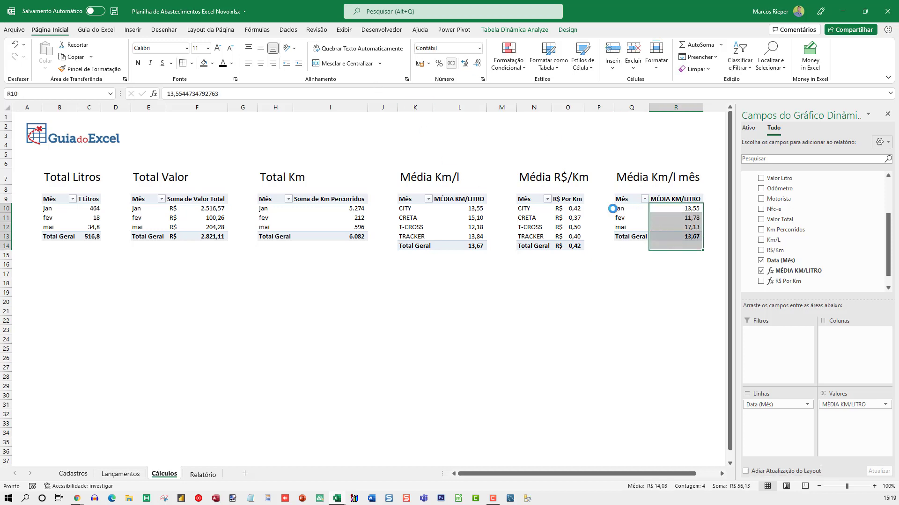
{"action": "left_click", "coordinate": [684, 212]}
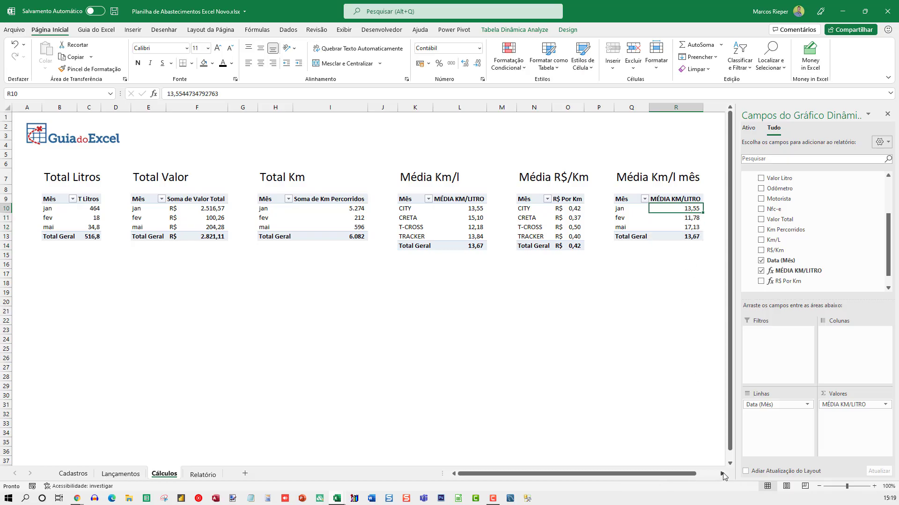
Copy columns P:R containing the Média Km/l mês pivot table to the columns starting at S
{"action": "left_click", "coordinate": [721, 474]}
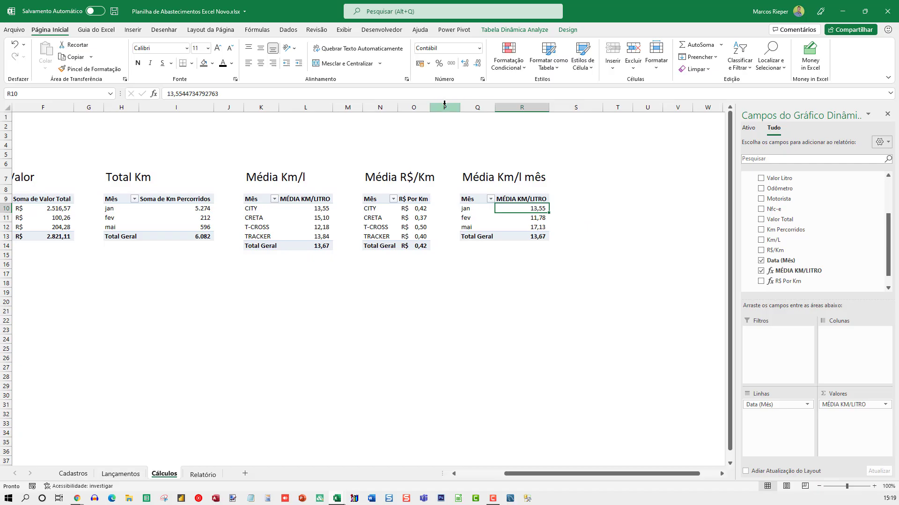
{"action": "left_click_drag", "start_coordinate": [444, 107], "coordinate": [513, 109]}
{"action": "key", "text": "ctrl+c"}
{"action": "left_click", "coordinate": [571, 118]}
{"action": "key", "text": "ctrl+v"}
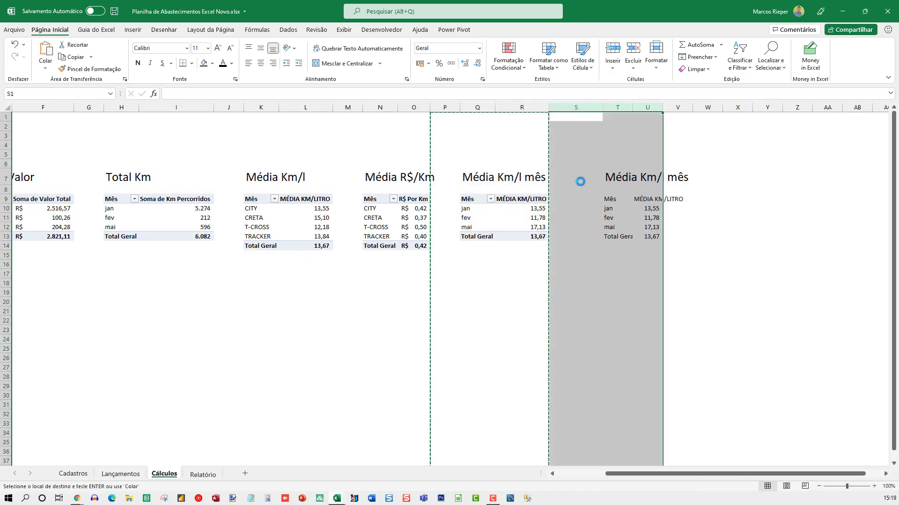
{"action": "left_click", "coordinate": [611, 204]}
{"action": "left_click", "coordinate": [644, 216]}
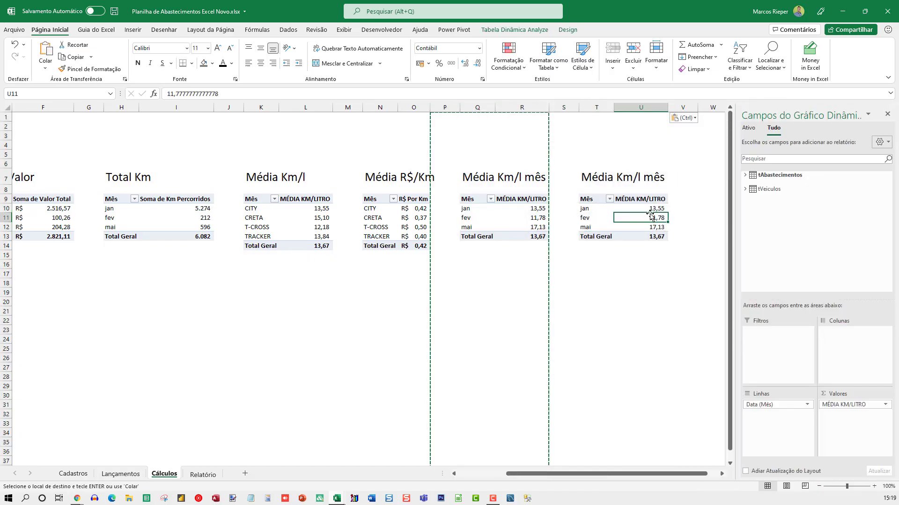
{"action": "key", "text": "Escape"}
Change the copied pivot table's title in T7 to Média R$/Km mês
{"action": "left_click", "coordinate": [593, 181]}
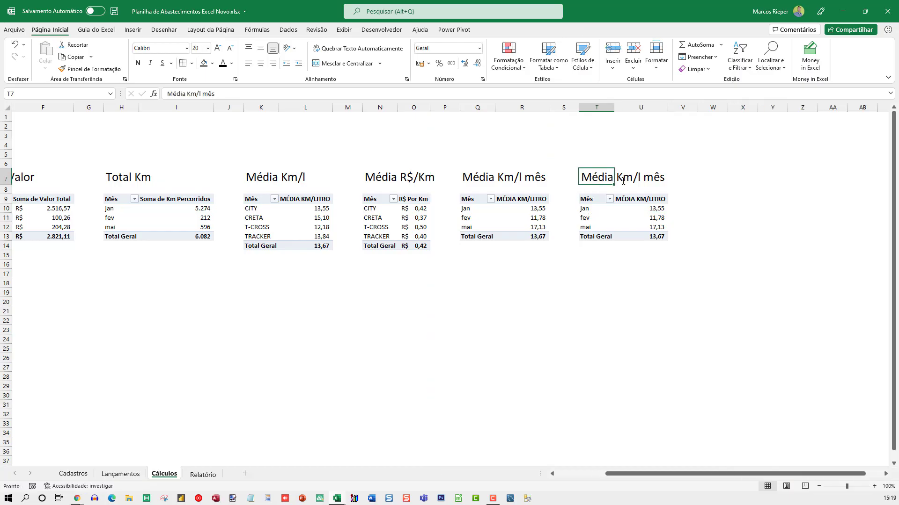
{"action": "double_click", "coordinate": [616, 178]}
{"action": "key", "text": "shift+End"}
{"action": "type", "text": "R"}
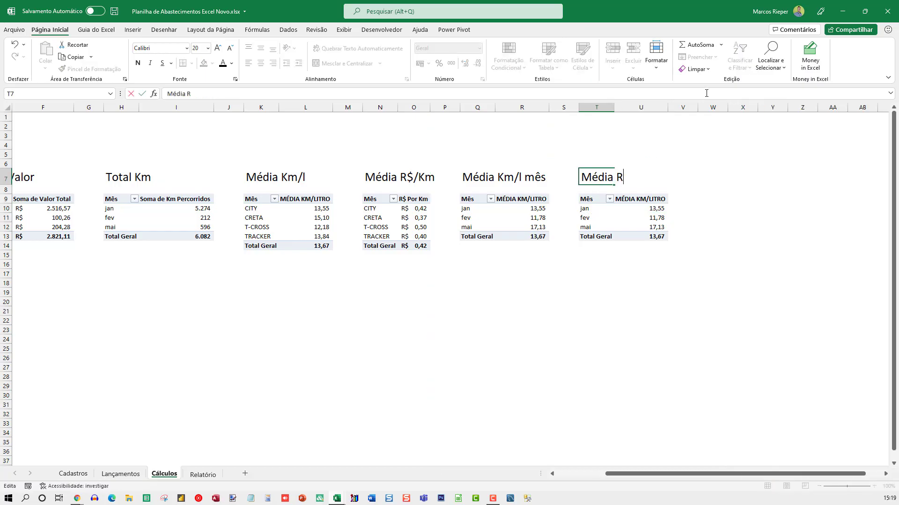
{"action": "type", "text": "$/Km mês"}
{"action": "key", "text": "Return"}
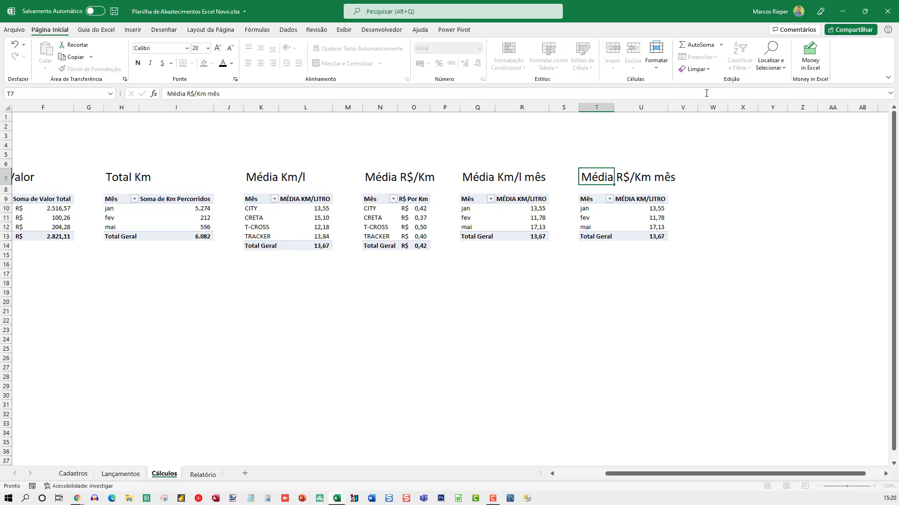
Replace MÉDIA KM/LITRO with R$ Por Km in the values of the Média R$/Km mês pivot table and save the workbook
{"action": "left_click", "coordinate": [655, 209]}
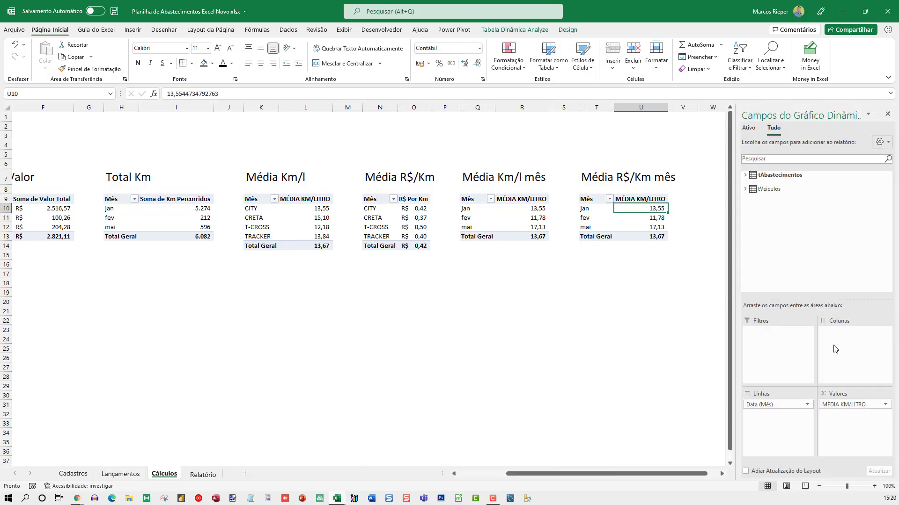
{"action": "left_click", "coordinate": [745, 175]}
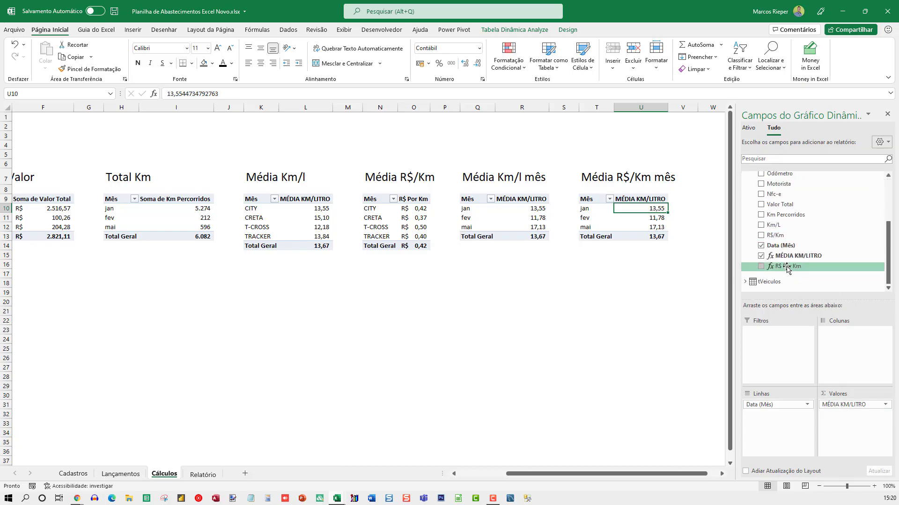
{"action": "left_click_drag", "start_coordinate": [788, 267], "coordinate": [846, 405]}
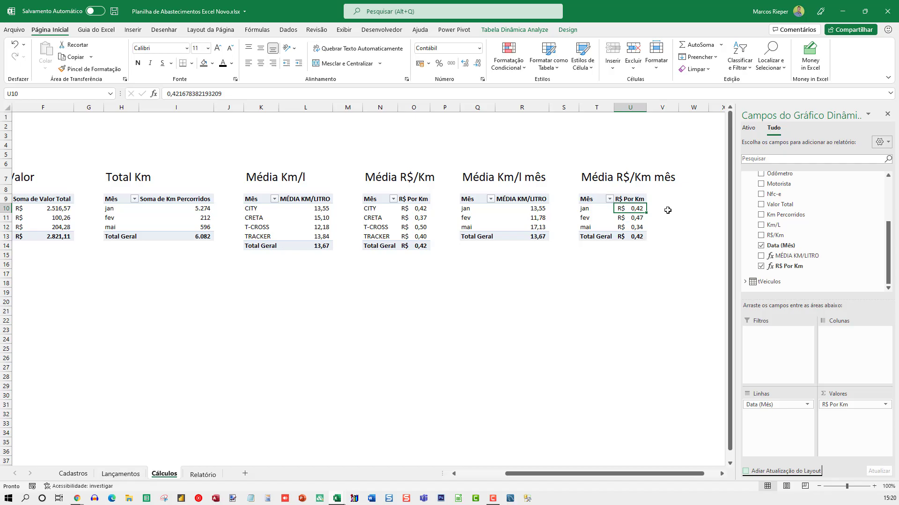
{"action": "left_click", "coordinate": [888, 115]}
{"action": "left_click", "coordinate": [716, 218]}
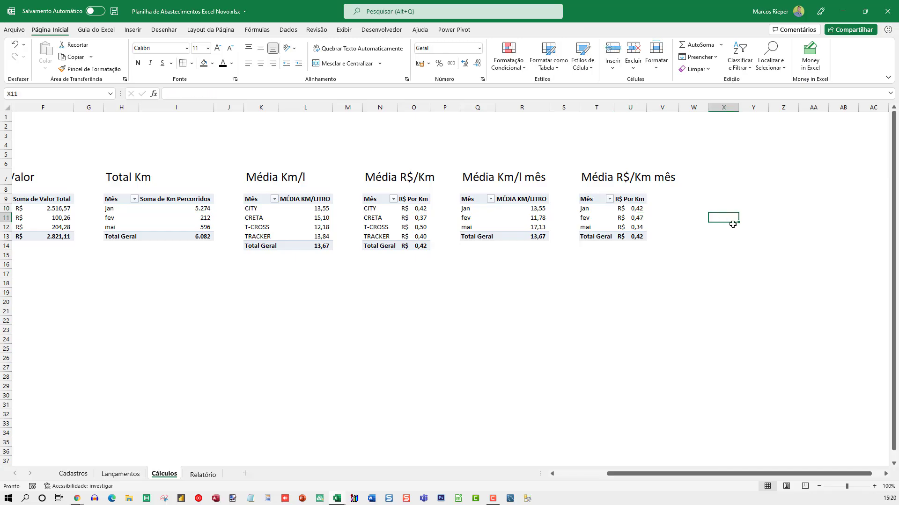
{"action": "key", "text": "ctrl+s"}
{"action": "left_click_drag", "start_coordinate": [609, 474], "coordinate": [575, 475]}
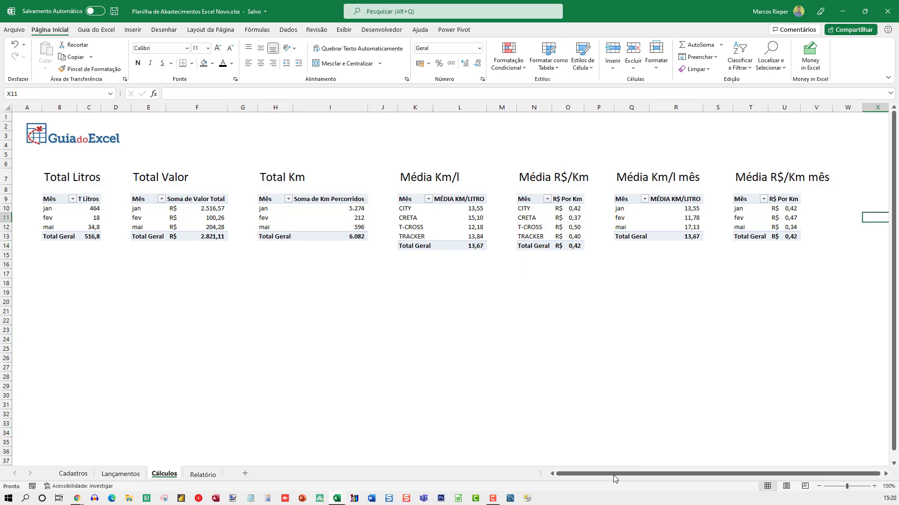
Enter the labels Total Litro, Total Valor, Total Km and Média km/l in cells X9:X12
{"action": "left_click_drag", "start_coordinate": [607, 475], "coordinate": [683, 476]}
{"action": "left_click", "coordinate": [835, 202]}
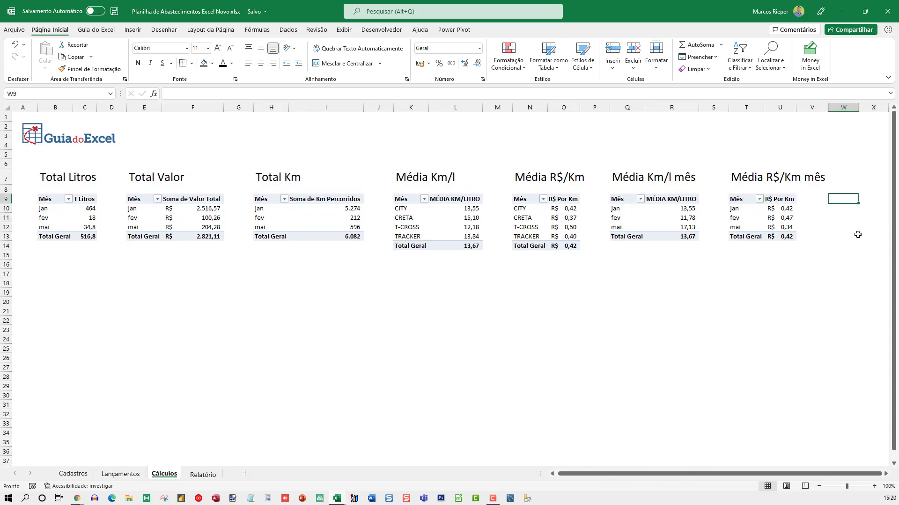
{"action": "key", "text": "Right"}
{"action": "key", "text": "Right"}
{"action": "key", "text": "Right"}
{"action": "key", "text": "Right"}
{"action": "key", "text": "Right"}
{"action": "key", "text": "Right"}
{"action": "key", "text": "Right"}
{"action": "key", "text": "Right"}
{"action": "key", "text": "Right"}
{"action": "key", "text": "Right"}
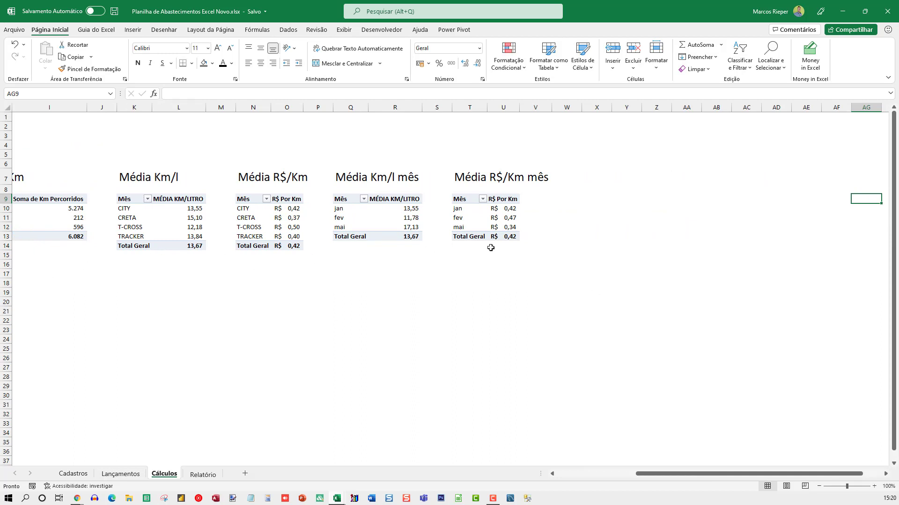
{"action": "left_click", "coordinate": [594, 189]}
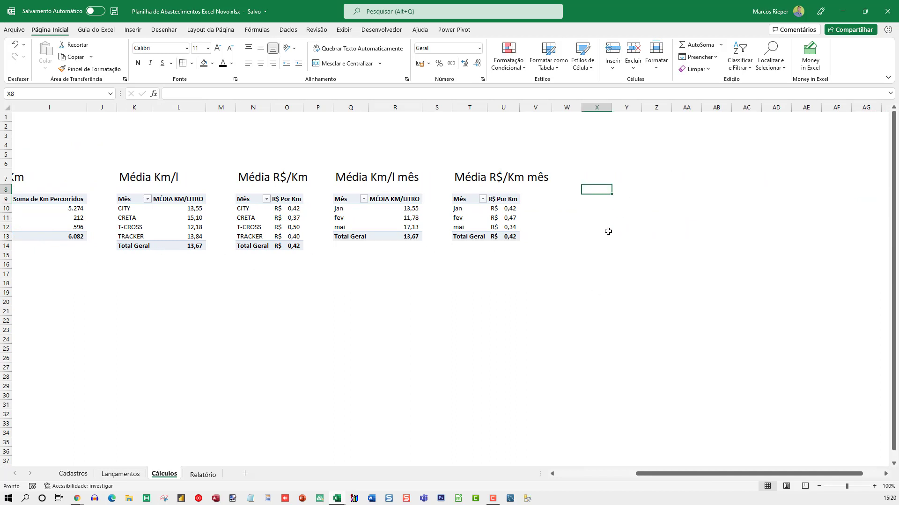
{"action": "key", "text": "Down"}
{"action": "type", "text": "T"}
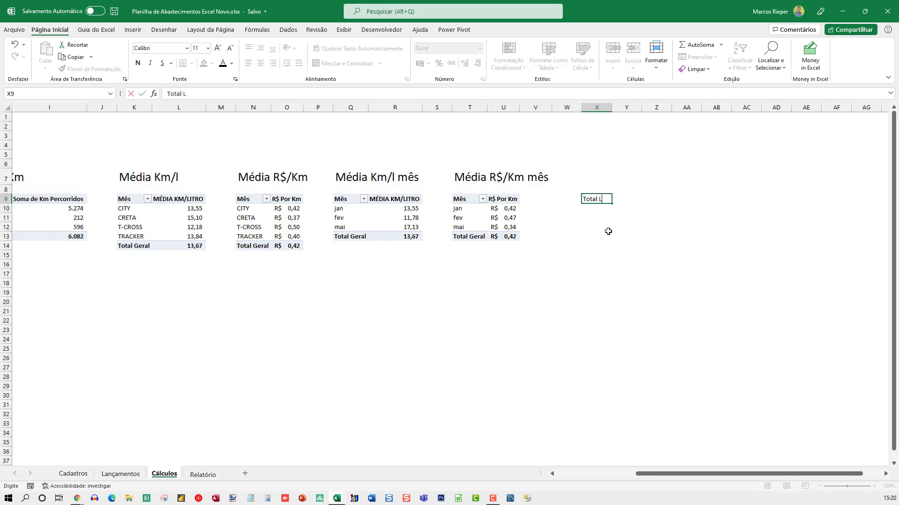
{"action": "key", "text": "Return"}
{"action": "type", "text": "T"}
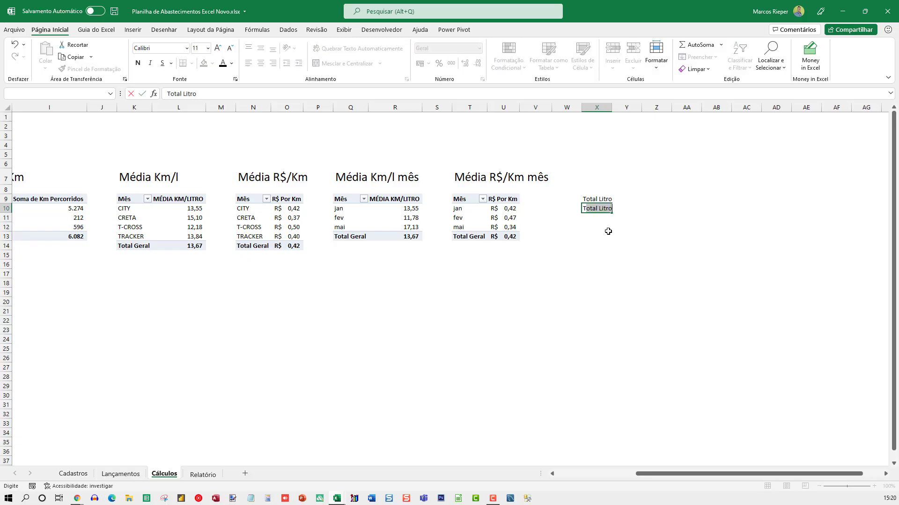
{"action": "type", "text": "otal Valor"}
{"action": "key", "text": "Return"}
{"action": "type", "text": "Total K"}
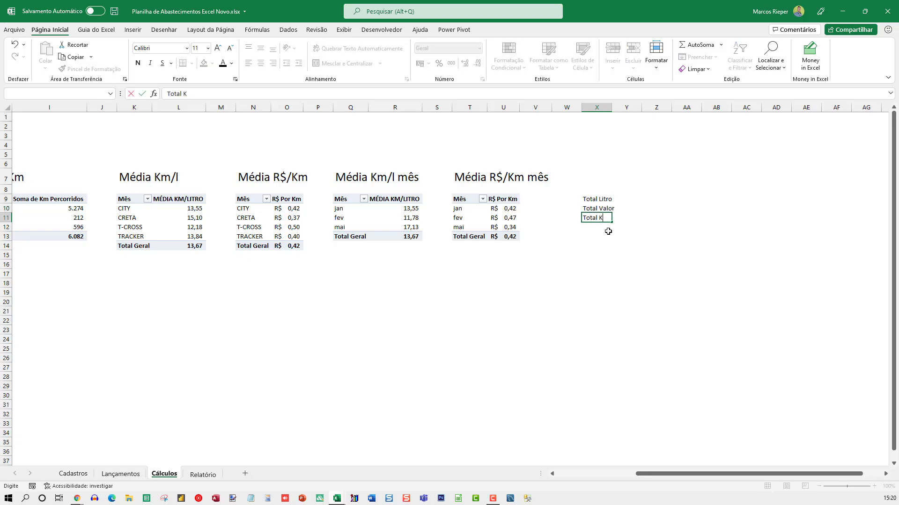
{"action": "type", "text": "m"}
{"action": "key", "text": "Return"}
{"action": "type", "text": "Média km/l"}
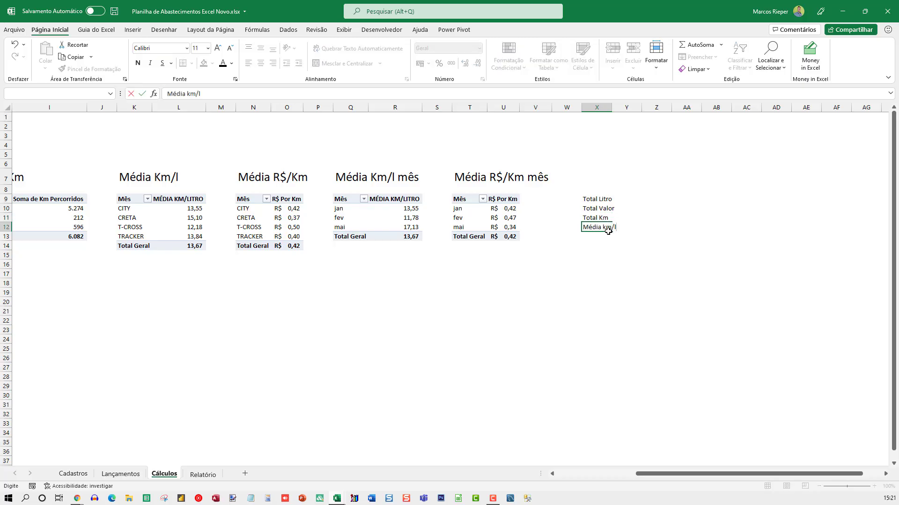
{"action": "key", "text": "Return"}
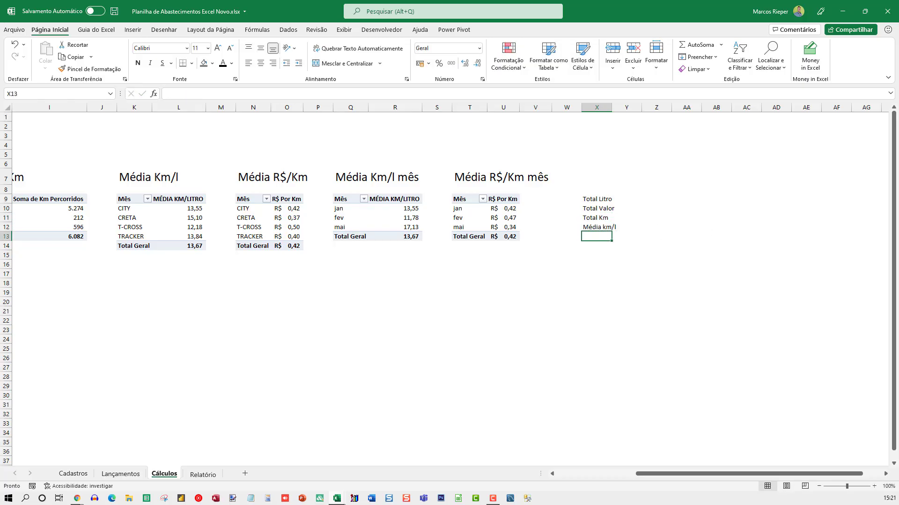
{"action": "key", "text": "F9"}
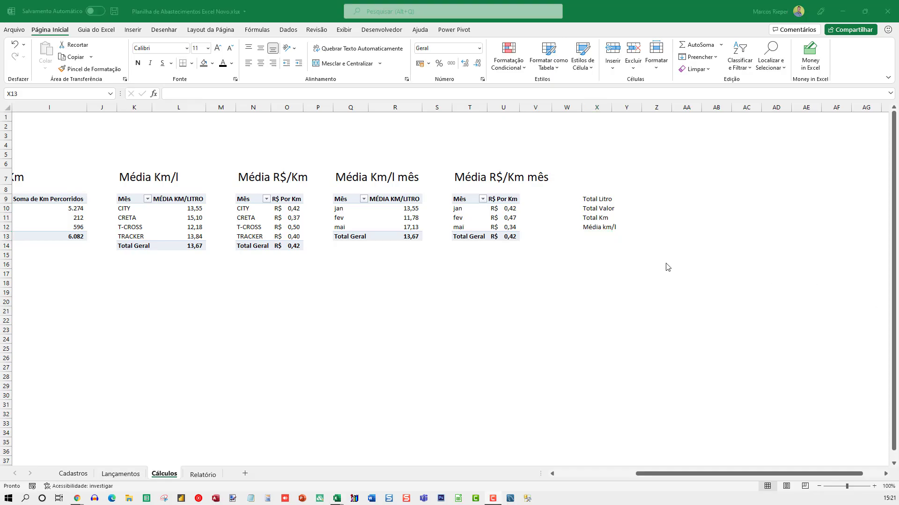
Enter the label Média R$/Km in cell X13, below Média km/l
{"action": "left_click", "coordinate": [597, 239]}
{"action": "type", "text": "Média "}
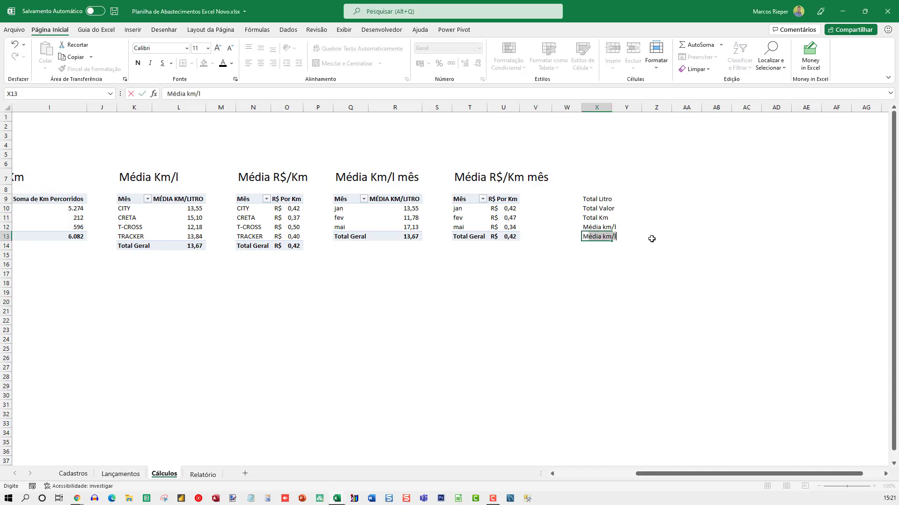
{"action": "type", "text": "R$/Km"}
{"action": "key", "text": "Return"}
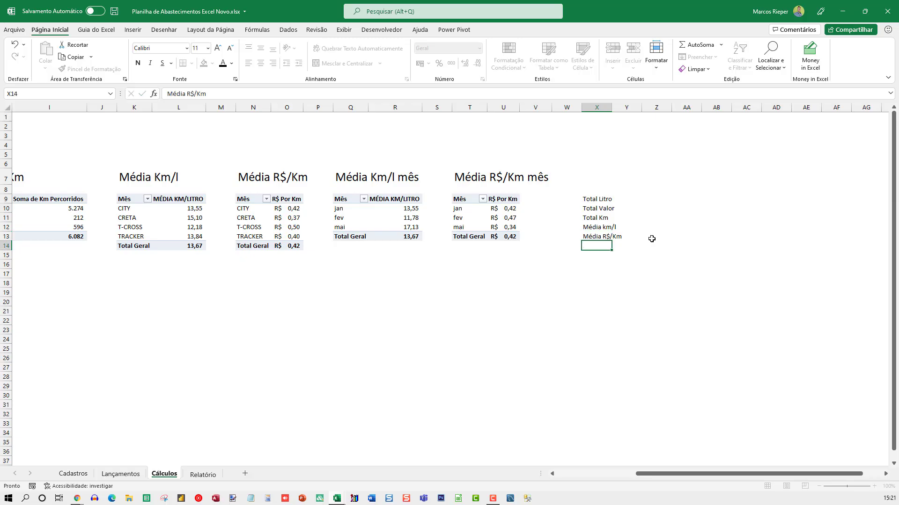
Enter the title Totais in cell X7 above the list of summary labels
{"action": "scroll", "coordinate": [651, 239], "scroll_direction": "up", "scroll_amount": 3, "text": "ctrl"}
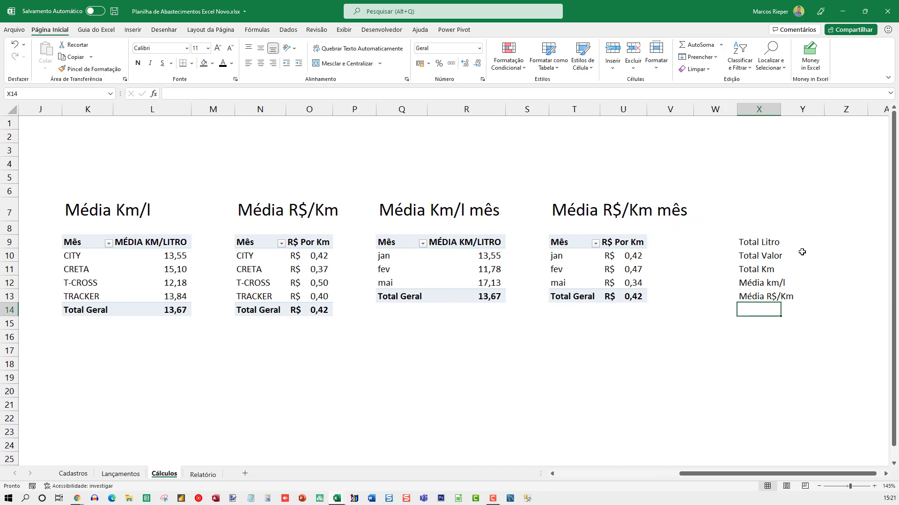
{"action": "left_click", "coordinate": [759, 247]}
{"action": "key", "text": "Right"}
{"action": "key", "text": "Right"}
{"action": "key", "text": "Right"}
{"action": "key", "text": "Right"}
{"action": "key", "text": "Right"}
{"action": "key", "text": "Right"}
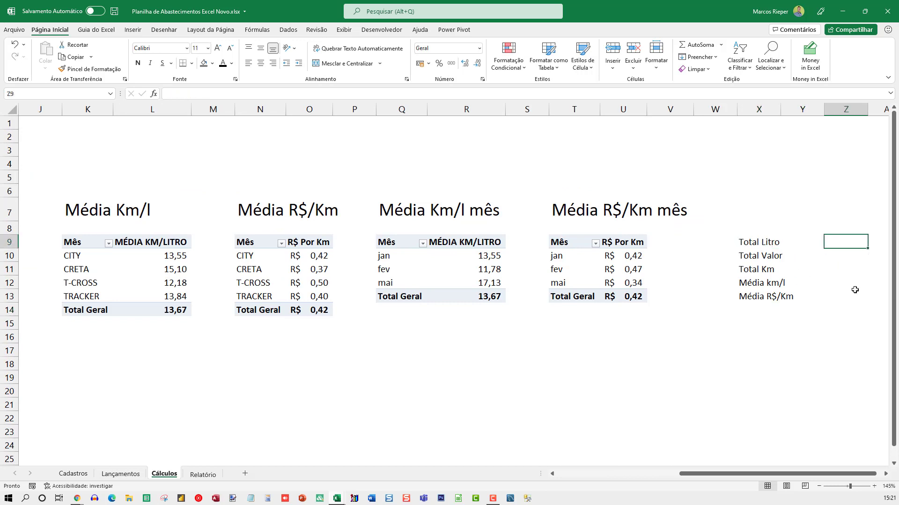
{"action": "key", "text": "Left"}
{"action": "key", "text": "Left"}
{"action": "key", "text": "Left"}
{"action": "key", "text": "Left"}
{"action": "key", "text": "Left"}
{"action": "key", "text": "Left"}
{"action": "key", "text": "Up"}
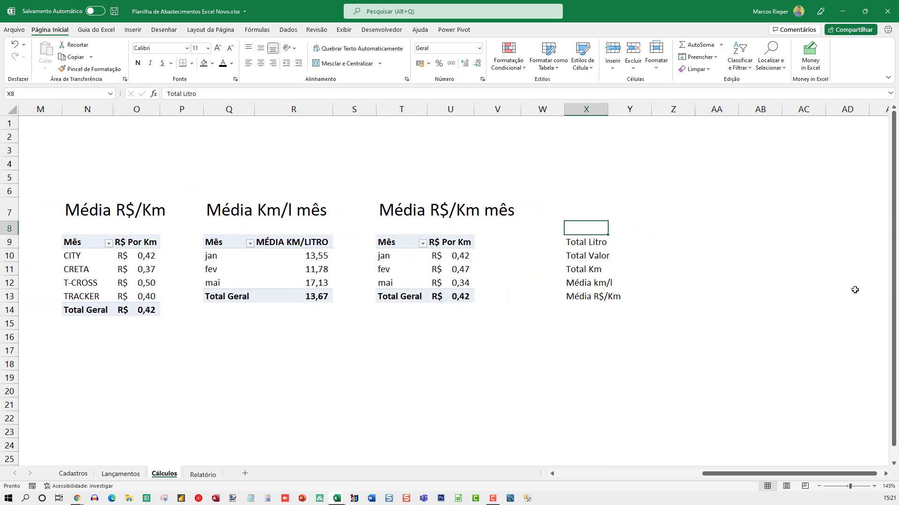
{"action": "key", "text": "Up"}
{"action": "type", "text": "Totai"}
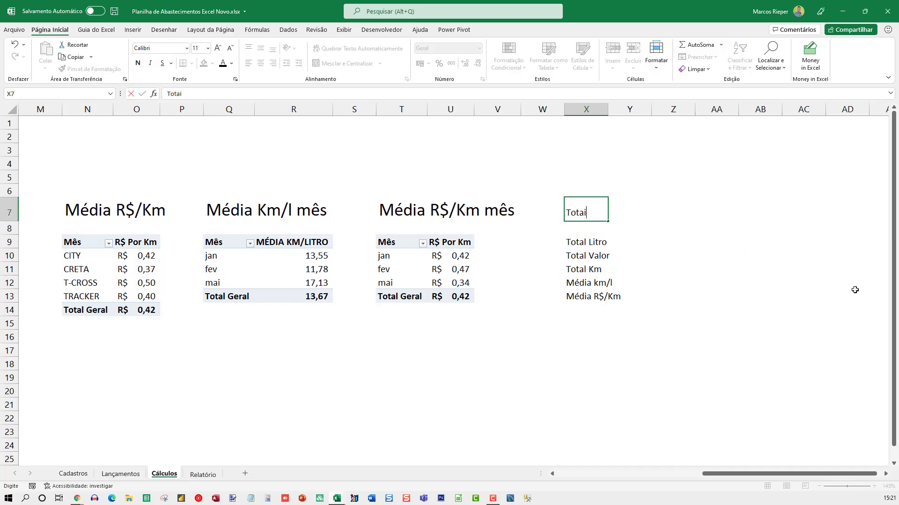
{"action": "type", "text": "s"}
{"action": "key", "text": "Return"}
Set the Totais title's font size to 20 and widen column X to about 13.43 so its labels fit
{"action": "key", "text": "Up"}
{"action": "key", "text": "Left"}
{"action": "key", "text": "Left"}
{"action": "key", "text": "Left"}
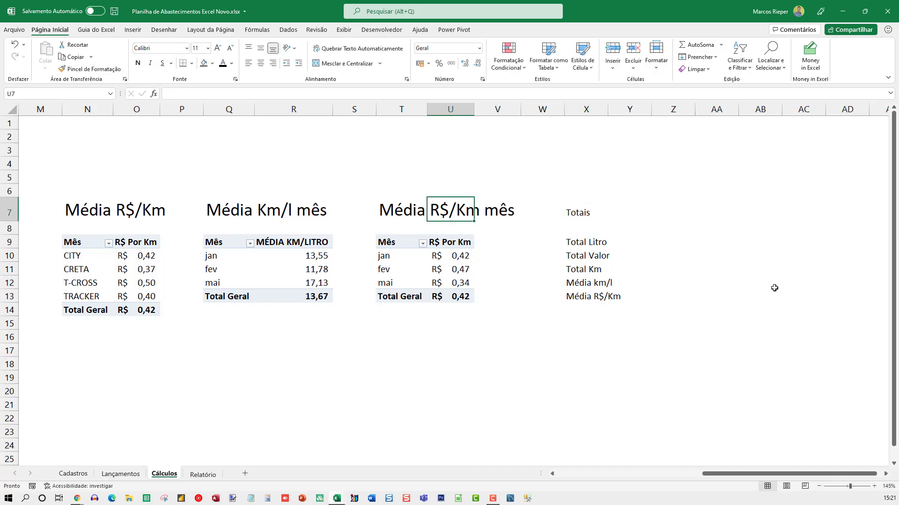
{"action": "left_click", "coordinate": [576, 203]}
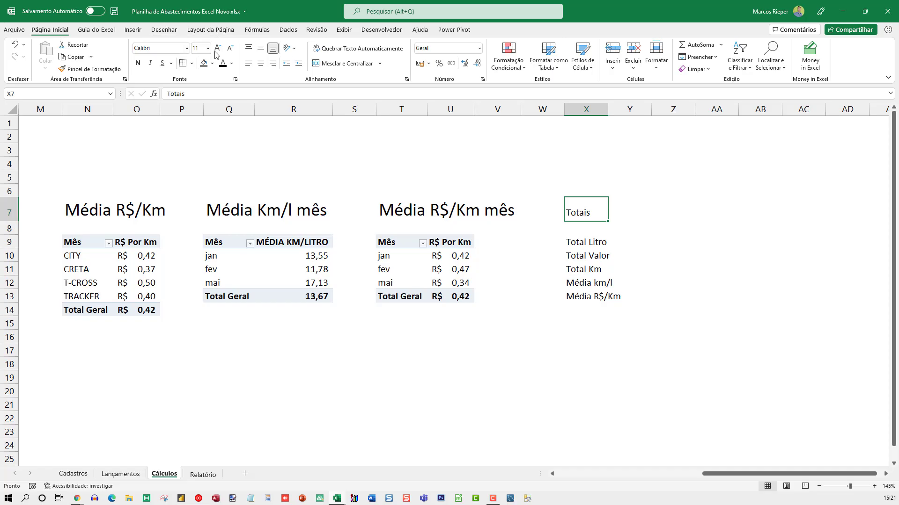
{"action": "left_click", "coordinate": [377, 207]}
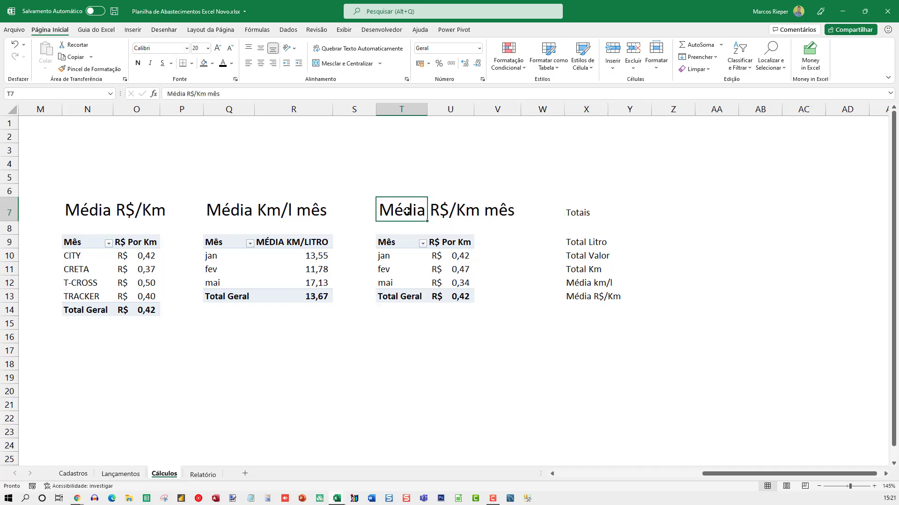
{"action": "left_click", "coordinate": [580, 210]}
{"action": "left_click", "coordinate": [200, 48]}
{"action": "type", "text": "20"}
{"action": "key", "text": "Return"}
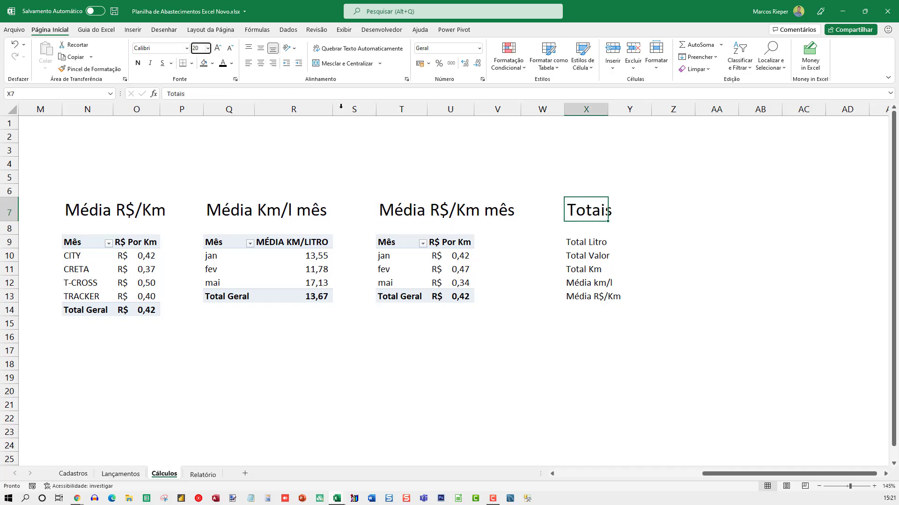
{"action": "left_click", "coordinate": [599, 245]}
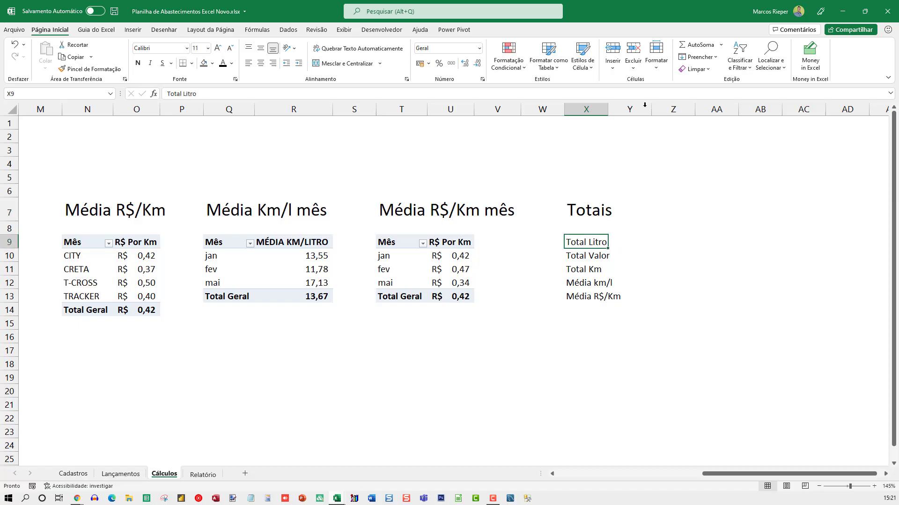
{"action": "left_click_drag", "start_coordinate": [608, 109], "coordinate": [636, 110]}
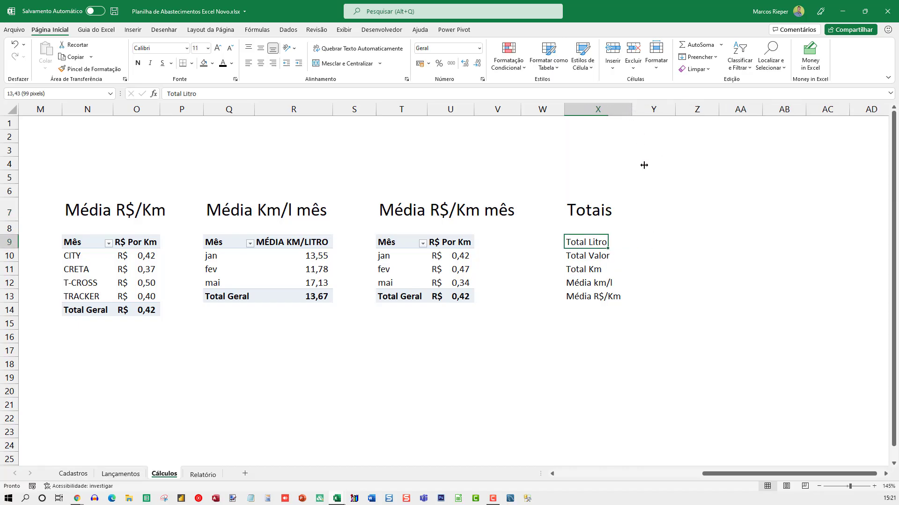
Link Total Litro in Y9 to the Total Geral value of the Total Litros pivot table and review its formula
{"action": "left_click", "coordinate": [663, 242]}
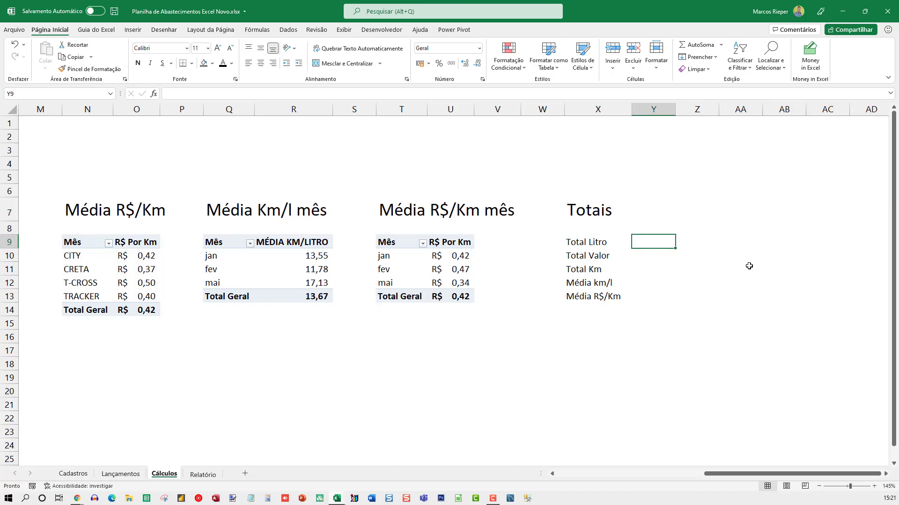
{"action": "type", "text": "="}
{"action": "key", "text": "Home"}
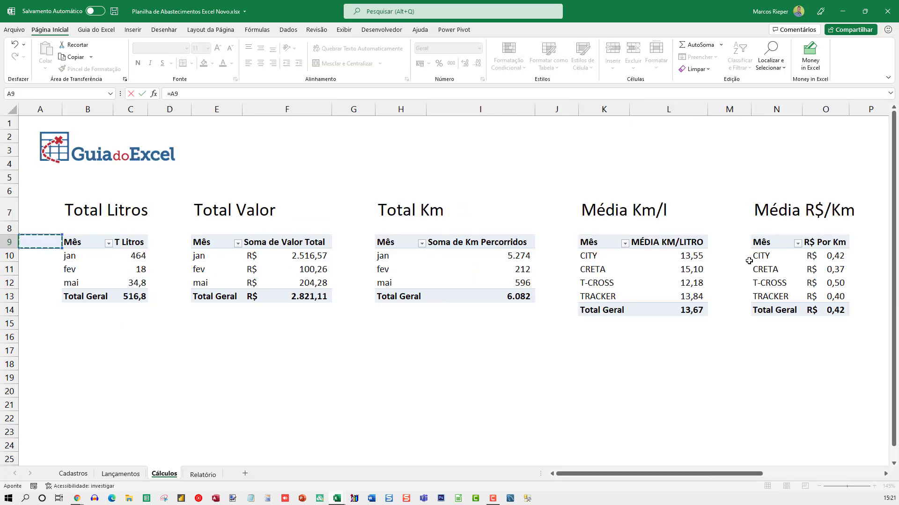
{"action": "left_click", "coordinate": [127, 297]}
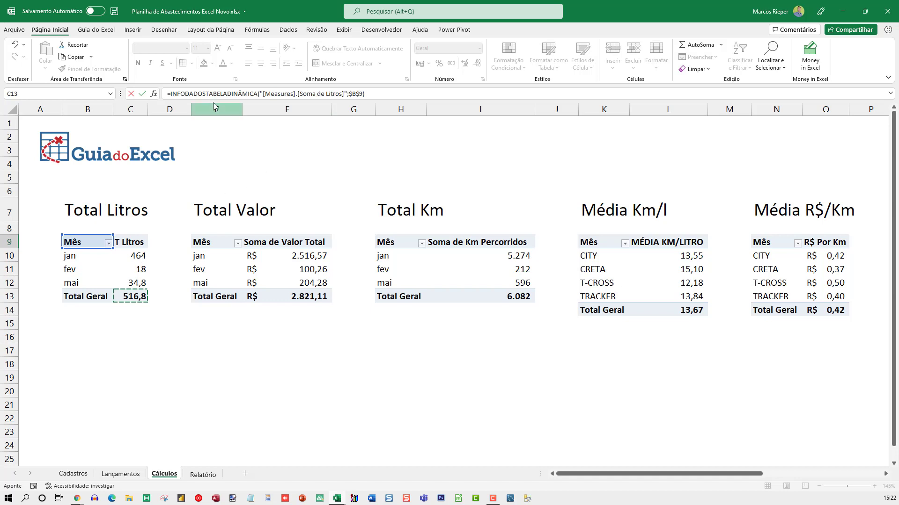
{"action": "key", "text": "Return"}
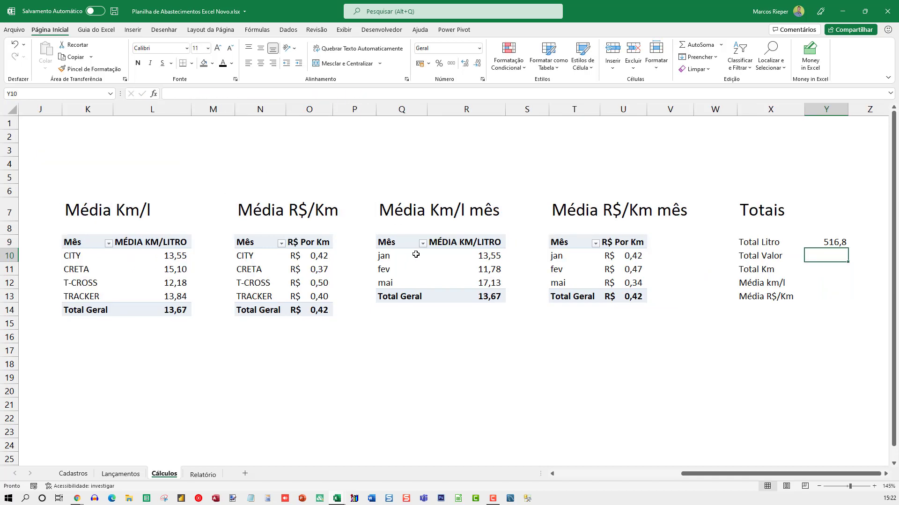
{"action": "key", "text": "Right"}
{"action": "key", "text": "Right"}
{"action": "key", "text": "Right"}
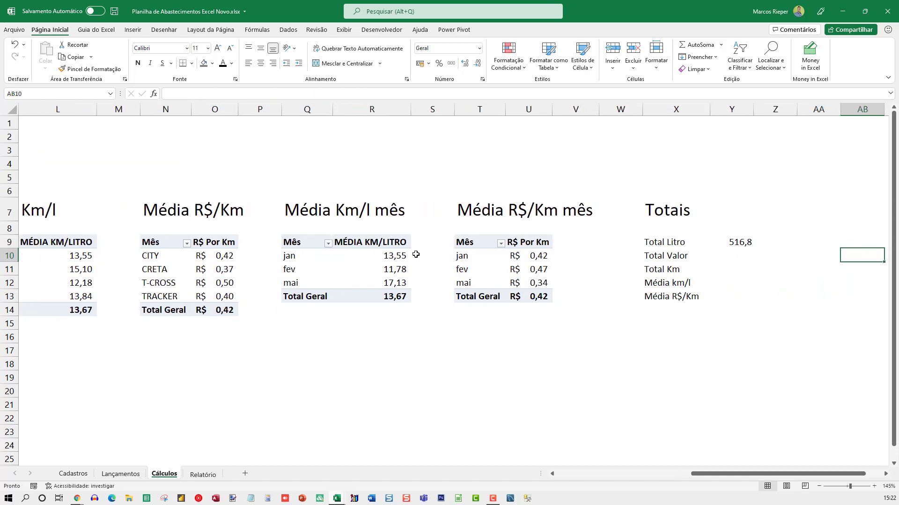
{"action": "left_click", "coordinate": [743, 242]}
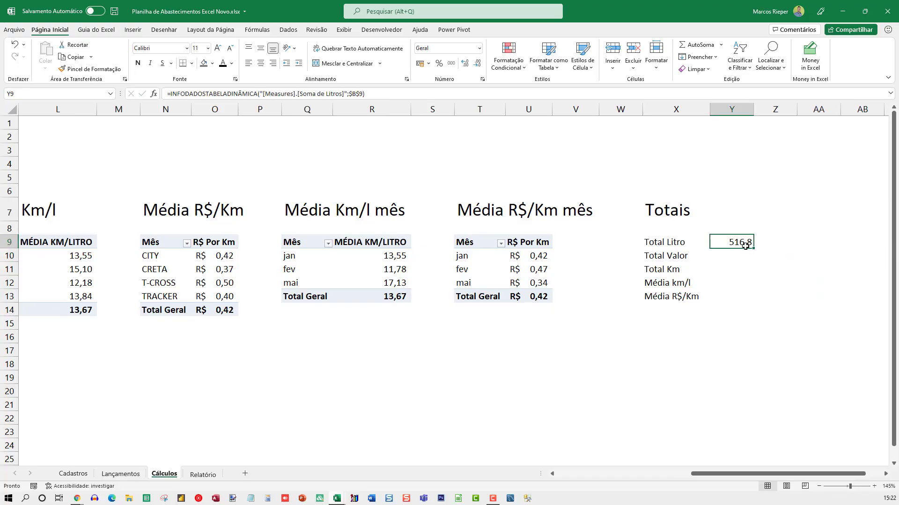
{"action": "double_click", "coordinate": [746, 244]}
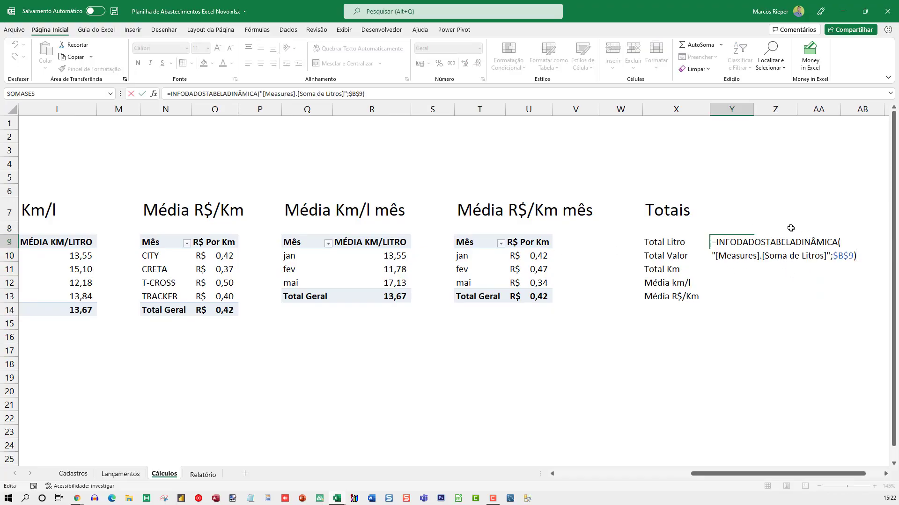
{"action": "key", "text": "Escape"}
Link Total Valor in Y10 to the Total Geral value of the Total Valor pivot table, cell F13
{"action": "key", "text": "Down"}
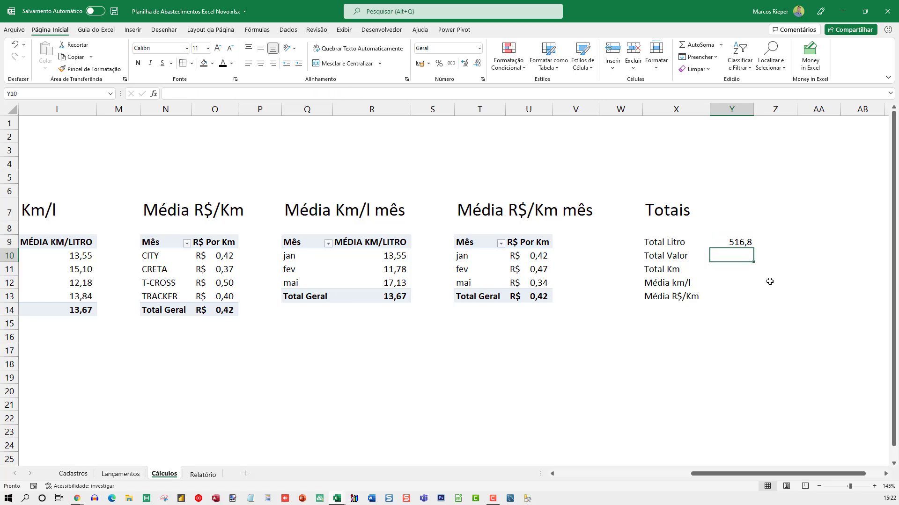
{"action": "type", "text": "="}
{"action": "key", "text": "Home"}
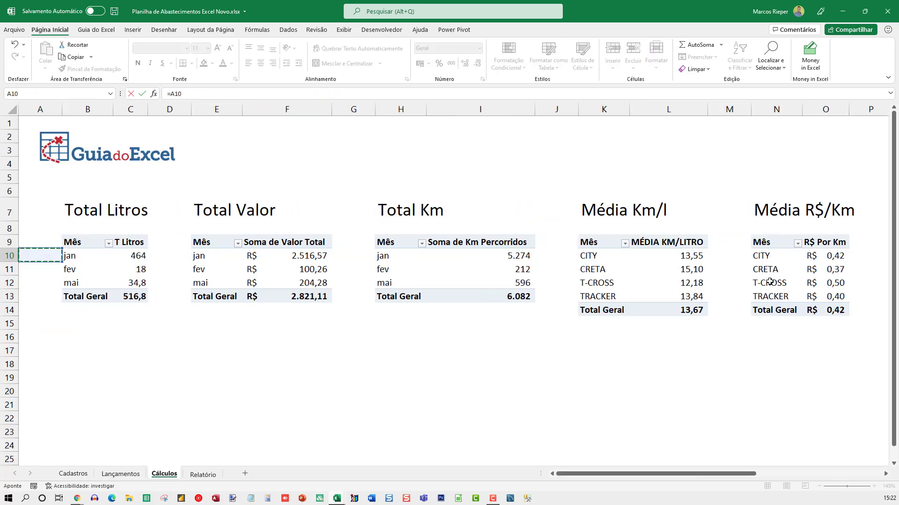
{"action": "key", "text": "Right"}
{"action": "key", "text": "Right"}
{"action": "key", "text": "Right"}
{"action": "key", "text": "Right"}
{"action": "key", "text": "Down"}
{"action": "key", "text": "Right"}
{"action": "key", "text": "Down"}
{"action": "key", "text": "Down"}
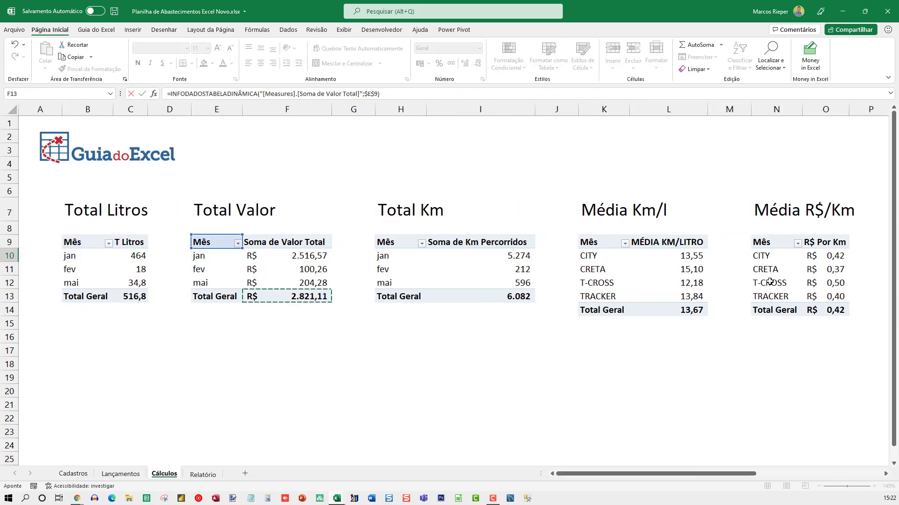
{"action": "key", "text": "Return"}
Link Total Km in Y11 to the Total Geral value of the Total Km pivot table, cell I13
{"action": "type", "text": "="}
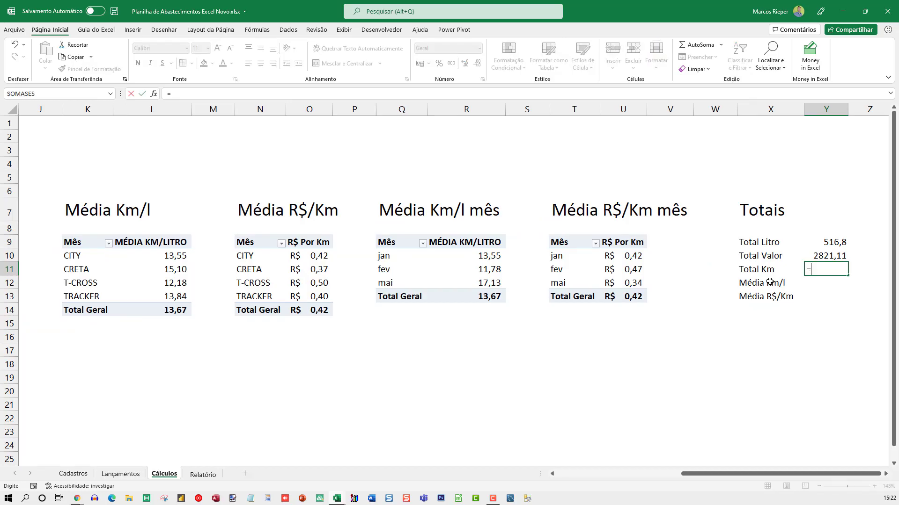
{"action": "key", "text": "Home"}
{"action": "key", "text": "Right"}
{"action": "key", "text": "Right"}
{"action": "key", "text": "Right"}
{"action": "key", "text": "Right"}
{"action": "key", "text": "Right"}
{"action": "key", "text": "Right"}
{"action": "key", "text": "Right"}
{"action": "key", "text": "Right"}
{"action": "key", "text": "Down"}
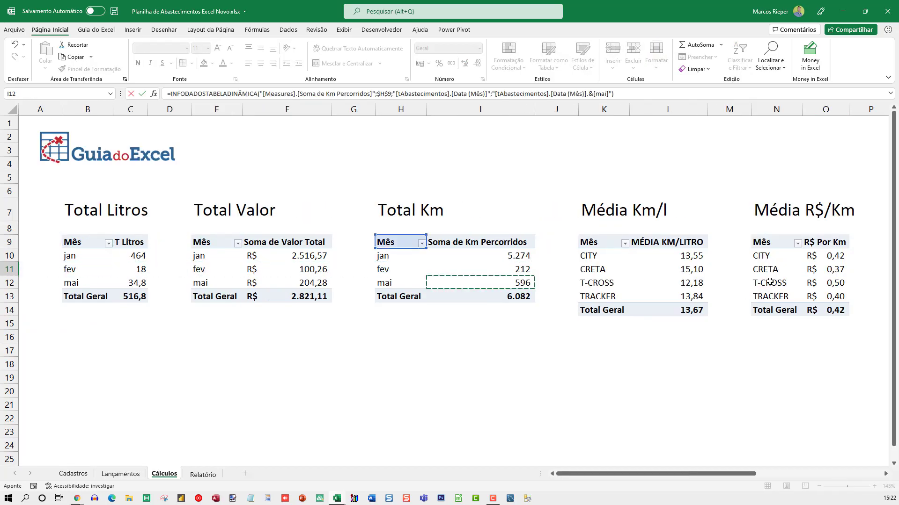
{"action": "key", "text": "Down"}
{"action": "key", "text": "Return"}
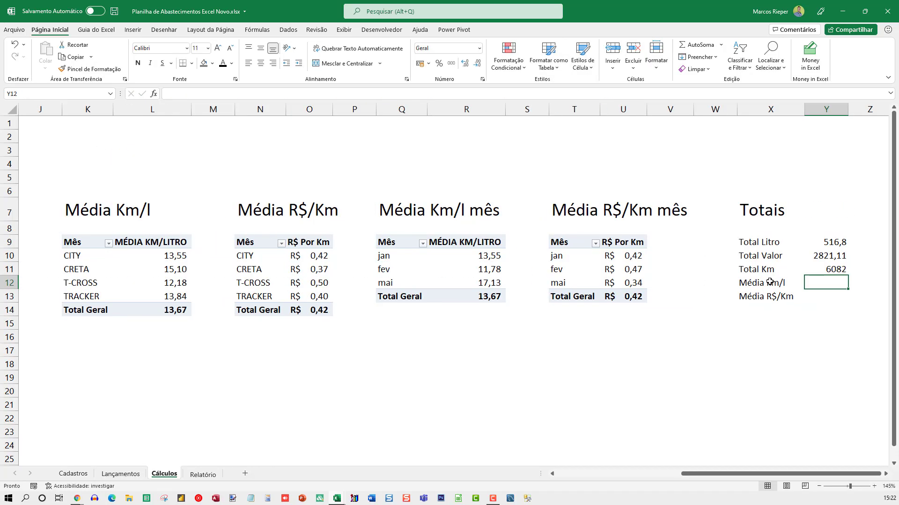
Link Média km/l in Y12 to the Total Geral value of the Média Km/l pivot table, cell L14
{"action": "type", "text": "="}
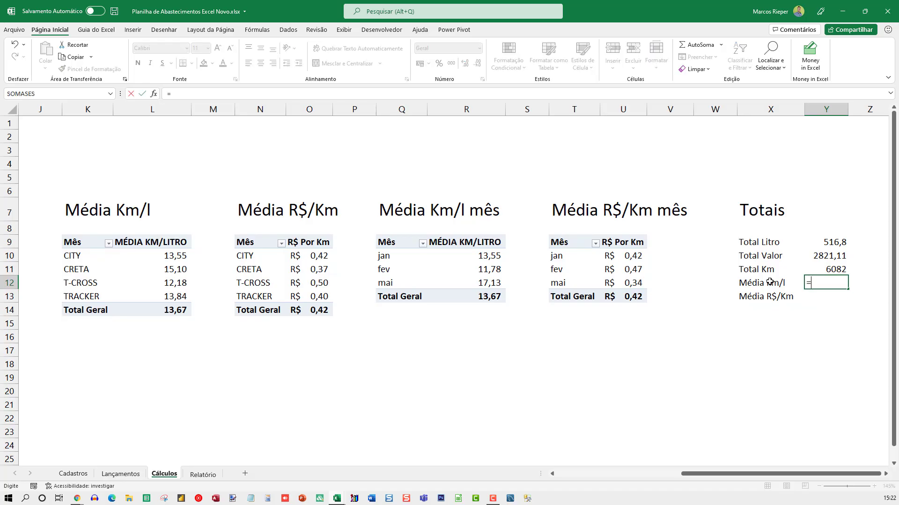
{"action": "key", "text": "Left"}
{"action": "key", "text": "Left"}
{"action": "key", "text": "Left"}
{"action": "key", "text": "Left"}
{"action": "key", "text": "Left"}
{"action": "key", "text": "Left"}
{"action": "key", "text": "Left"}
{"action": "key", "text": "Left"}
{"action": "key", "text": "Left"}
{"action": "key", "text": "Left"}
{"action": "key", "text": "Left"}
{"action": "key", "text": "Left"}
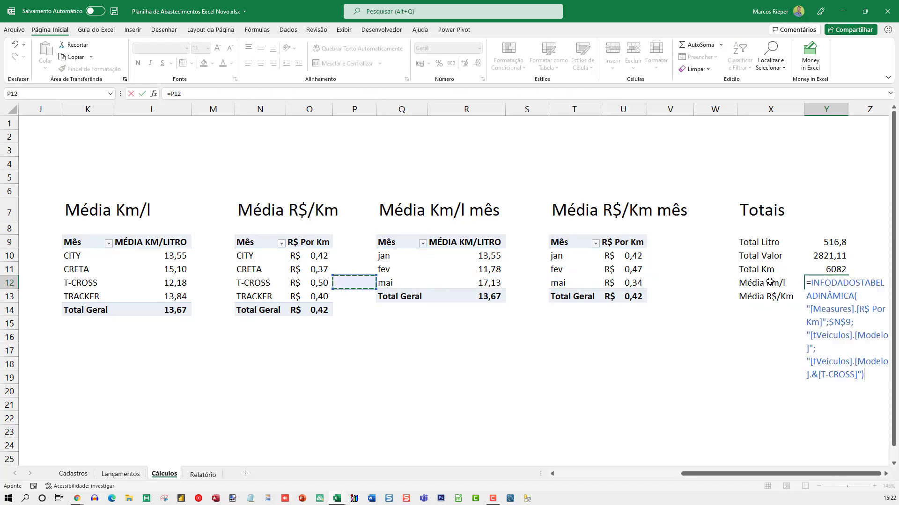
{"action": "key", "text": "Down"}
{"action": "key", "text": "Down"}
{"action": "key", "text": "Left"}
{"action": "key", "text": "Return"}
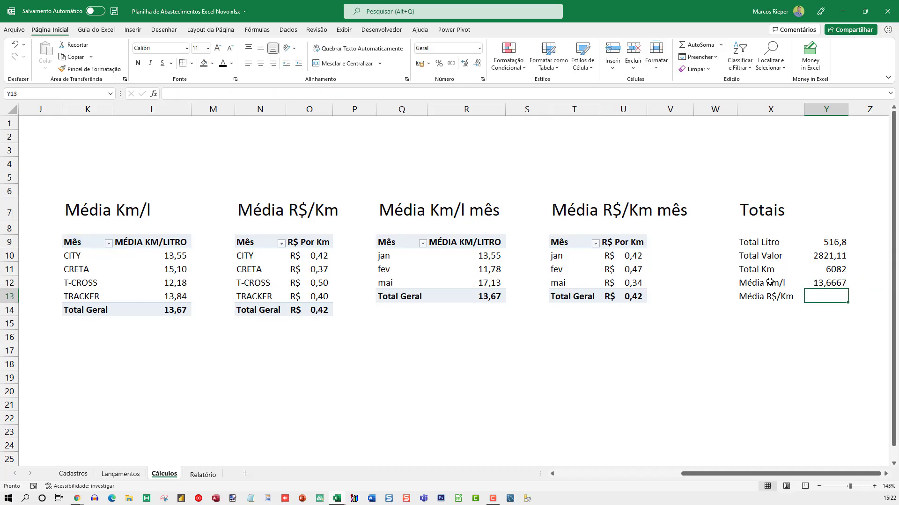
Link Média R$/Km in Y13 to the Total Geral value of the Média R$/Km pivot table, cell O14
{"action": "type", "text": "="}
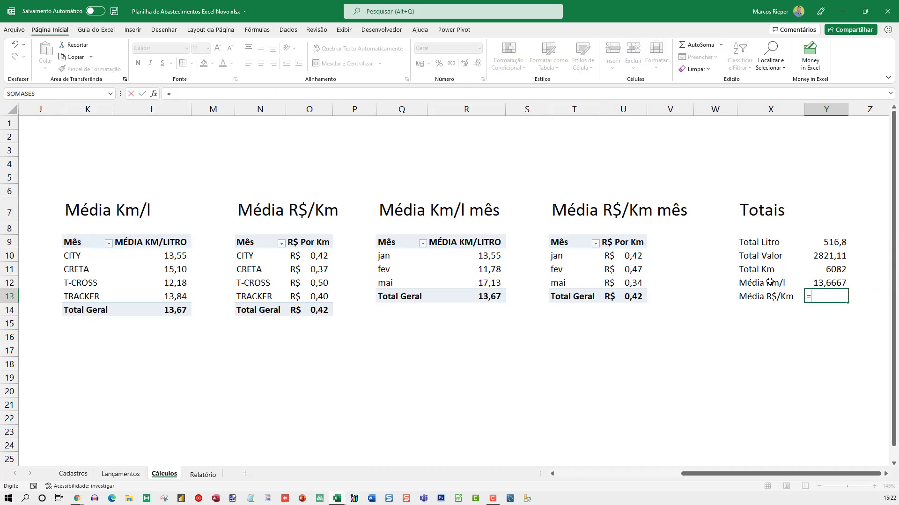
{"action": "key", "text": "Down"}
{"action": "key", "text": "Down"}
{"action": "key", "text": "Left"}
{"action": "key", "text": "Left"}
{"action": "key", "text": "Left"}
{"action": "key", "text": "Left"}
{"action": "key", "text": "Left"}
{"action": "key", "text": "Left"}
{"action": "key", "text": "Left"}
{"action": "key", "text": "Left"}
{"action": "key", "text": "Left"}
{"action": "key", "text": "Left"}
{"action": "key", "text": "Left"}
{"action": "key", "text": "Right"}
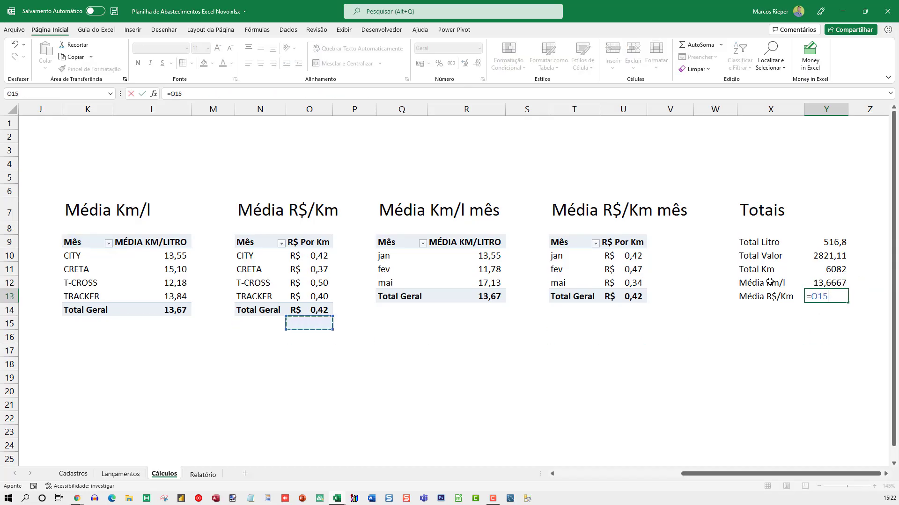
{"action": "key", "text": "Up"}
{"action": "key", "text": "Return"}
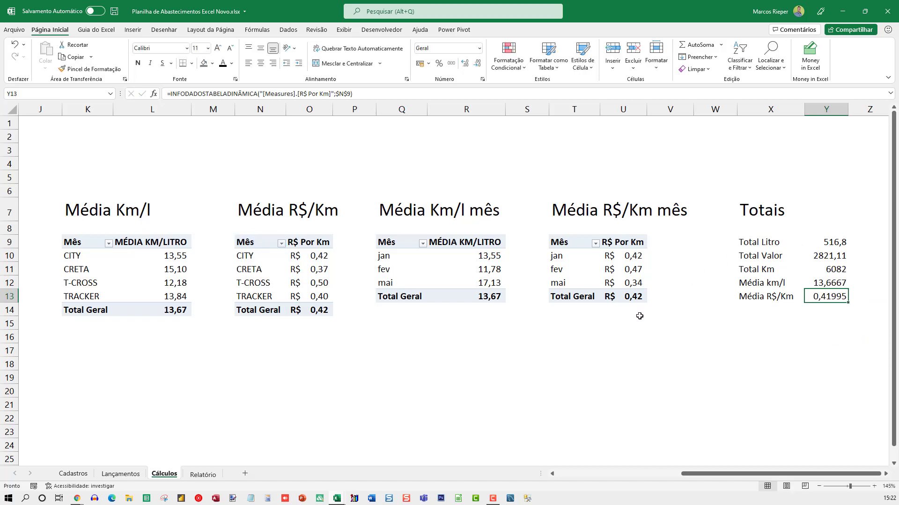
Apply the thousands-separator number format to the summary values in Y9:Y13
{"action": "left_click", "coordinate": [816, 242]}
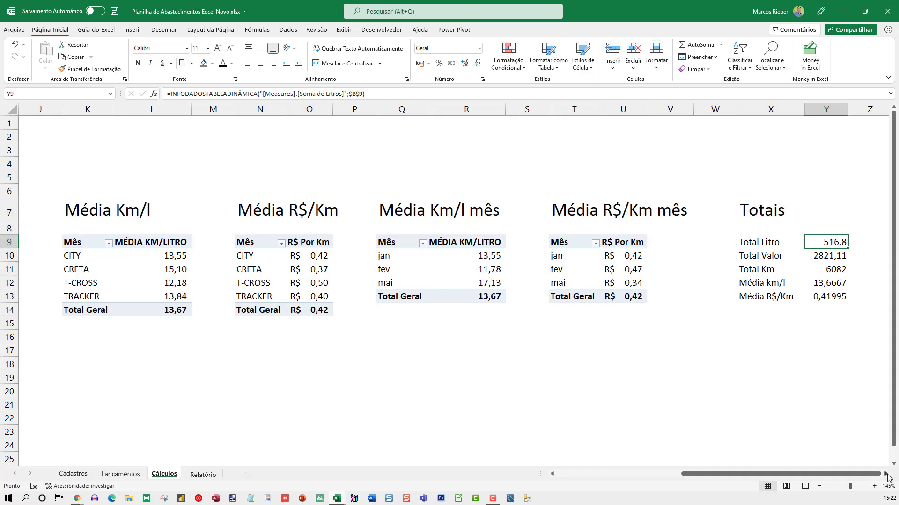
{"action": "left_click", "coordinate": [885, 474]}
{"action": "left_click", "coordinate": [885, 474]}
{"action": "left_click", "coordinate": [885, 474]}
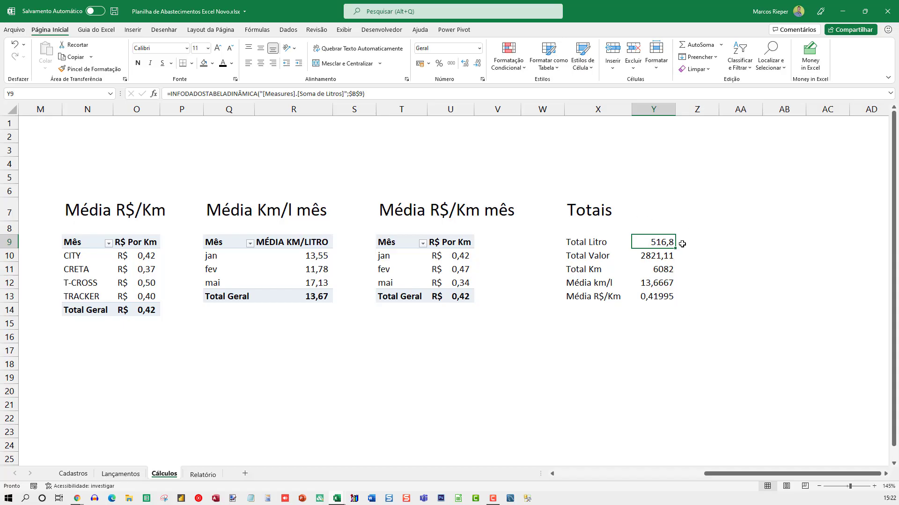
{"action": "left_click_drag", "start_coordinate": [665, 242], "coordinate": [661, 299]}
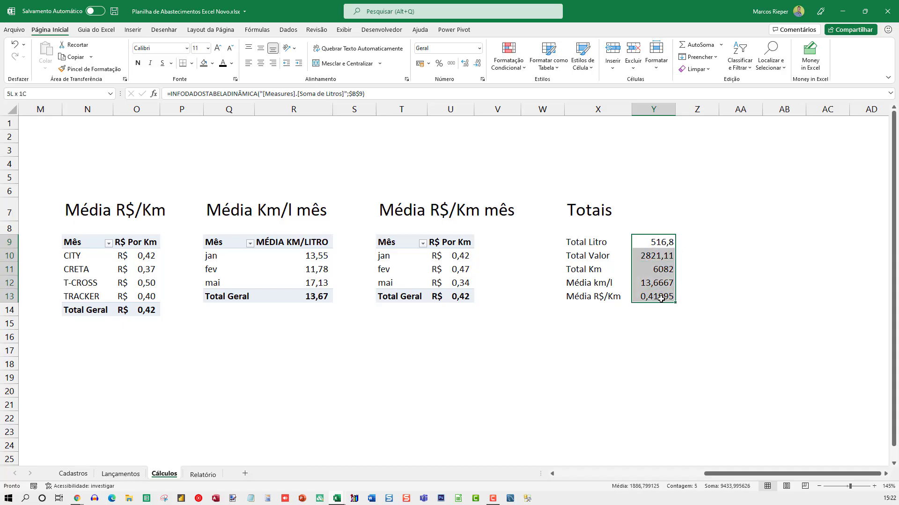
{"action": "left_click", "coordinate": [451, 63]}
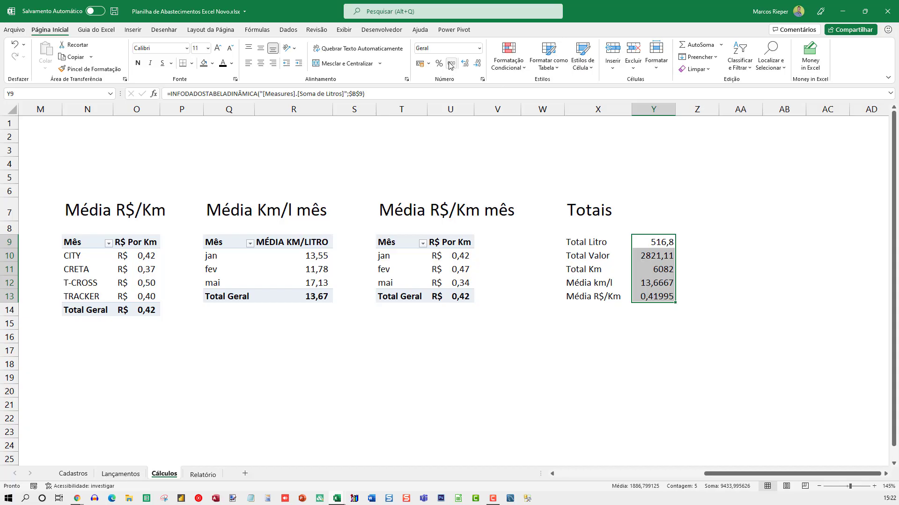
Give the Total Litro value in Y9 a custom two-decimal number format with the suffix "l" directly after the padding of the positive section
{"action": "left_click", "coordinate": [658, 248]}
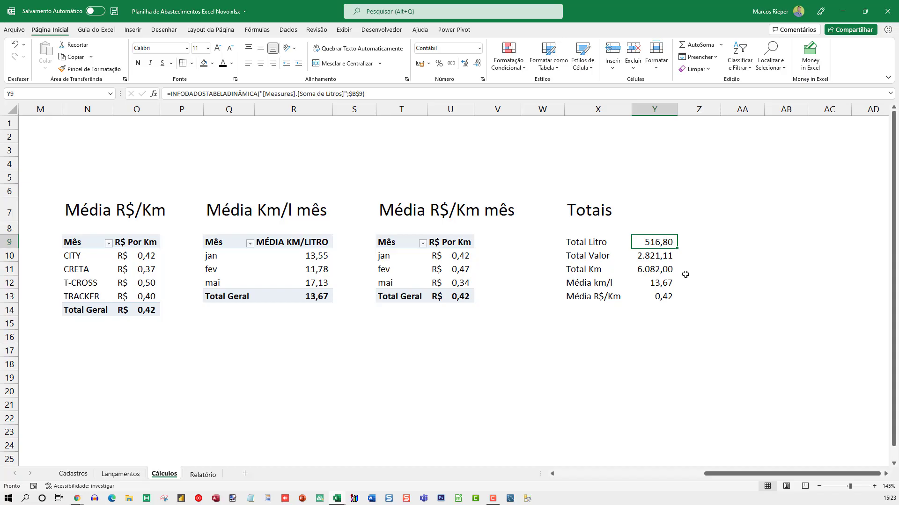
{"action": "key", "text": "ctrl+1"}
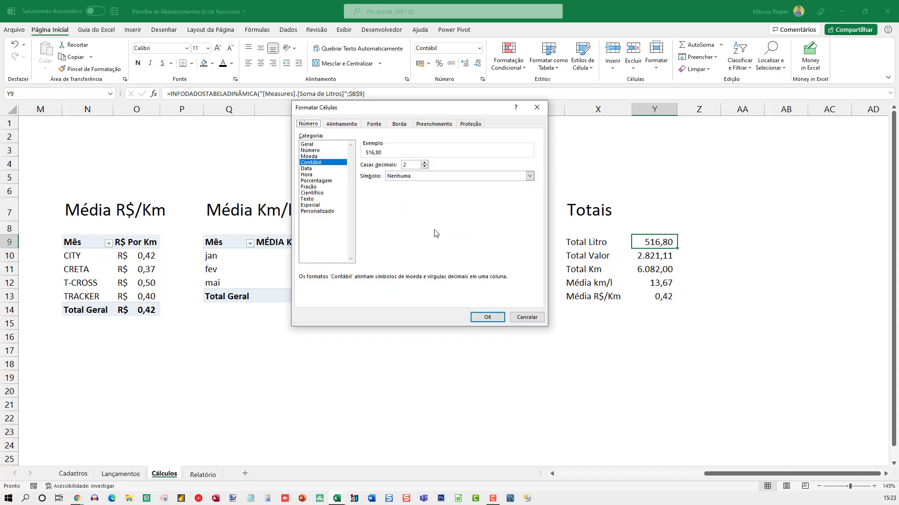
{"action": "left_click", "coordinate": [330, 212]}
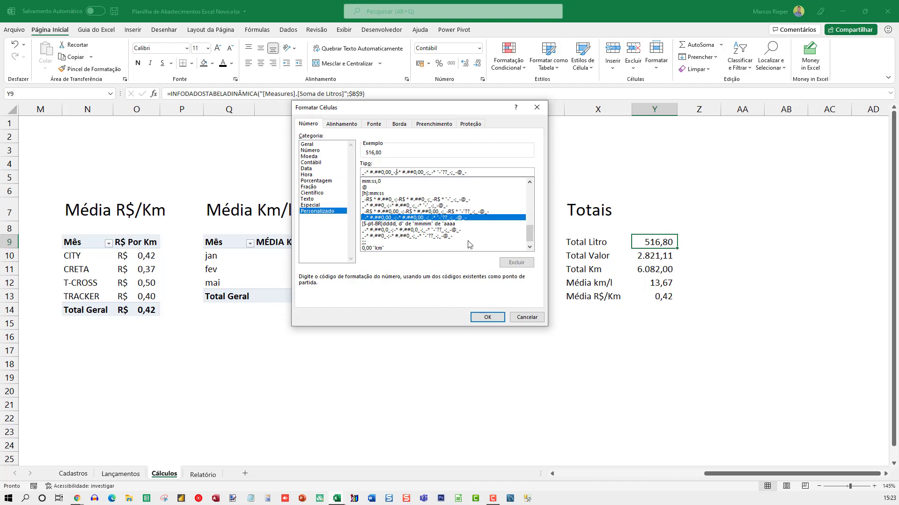
{"action": "key", "text": "Left"}
{"action": "type", "text": "\""}
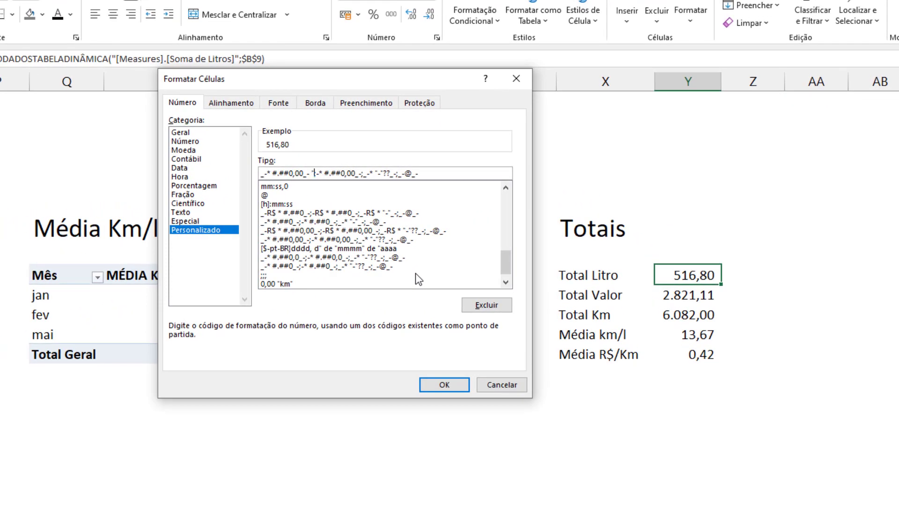
{"action": "type", "text": "l\""}
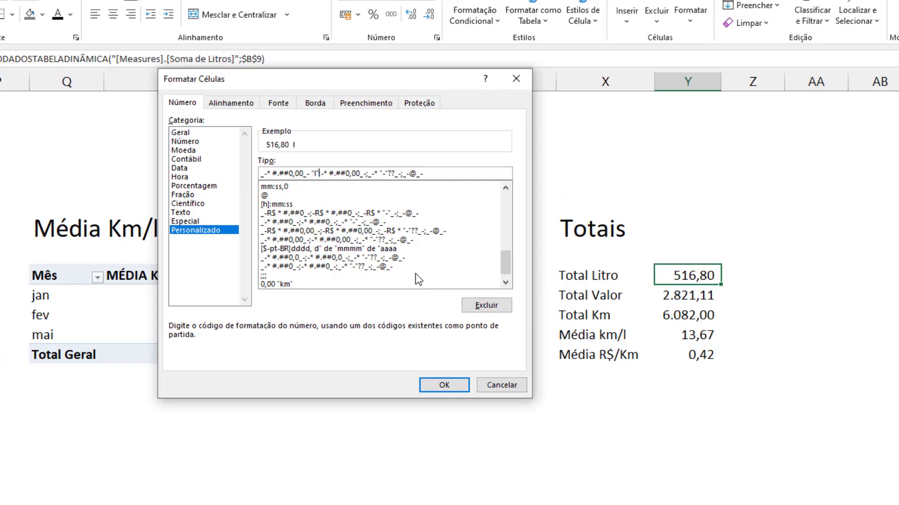
{"action": "key", "text": "Left"}
{"action": "key", "text": "Left"}
{"action": "key", "text": "Left"}
{"action": "key", "text": "BackSpace"}
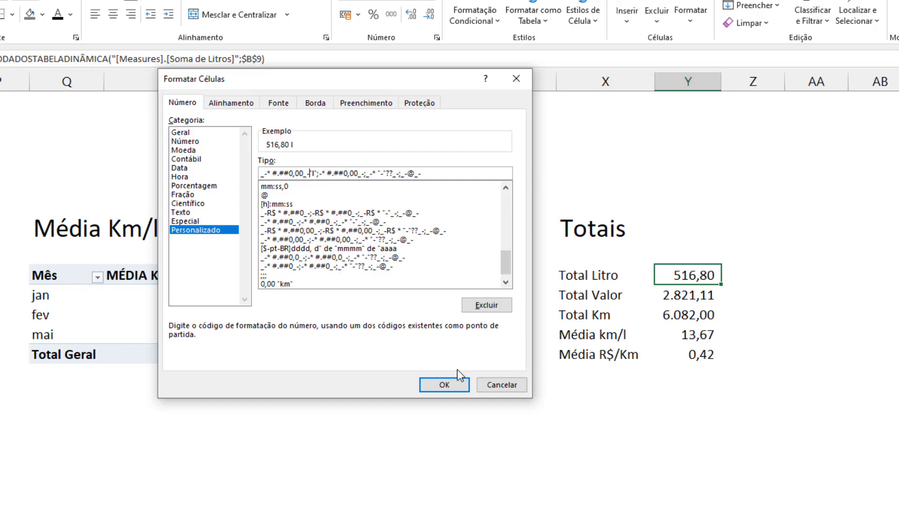
{"action": "left_click", "coordinate": [445, 386]}
Format the Total Valor value in Y10 as Moeda with the R$ symbol and slightly widen column Y
{"action": "left_click", "coordinate": [700, 296]}
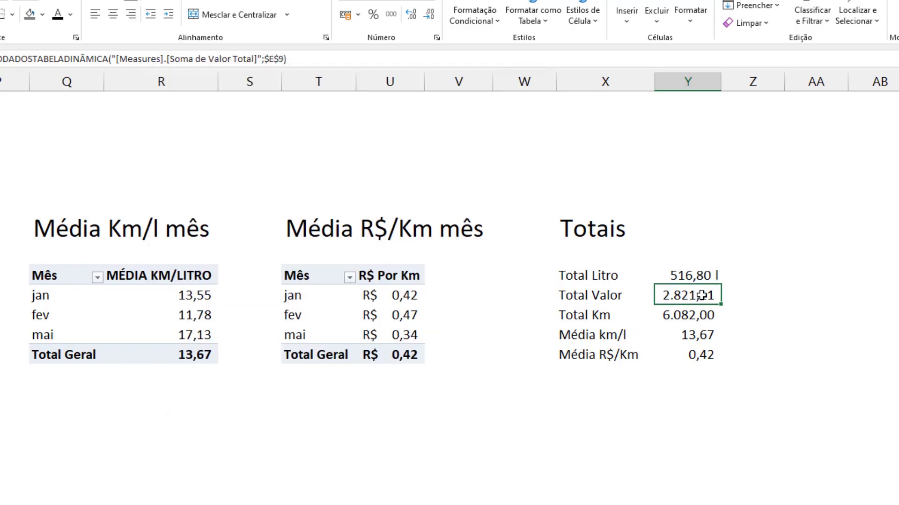
{"action": "left_click", "coordinate": [345, 13]}
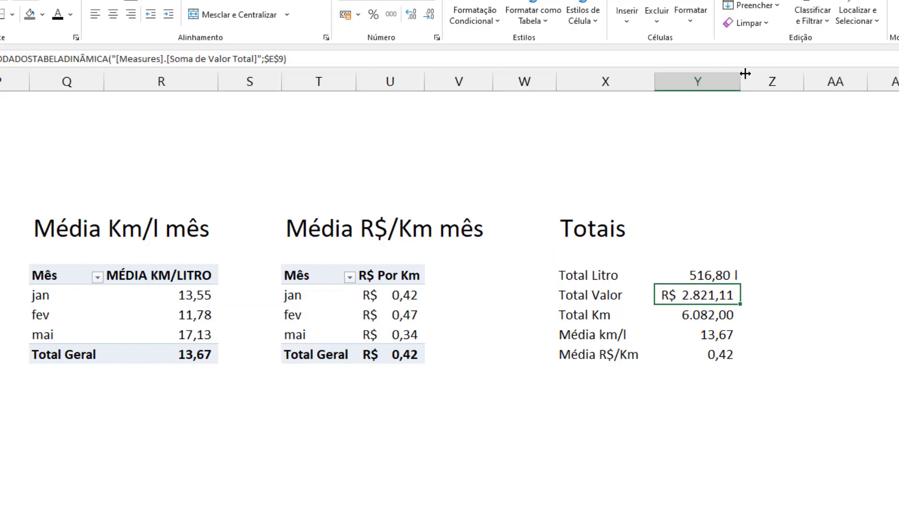
{"action": "left_click_drag", "start_coordinate": [745, 73], "coordinate": [747, 79]}
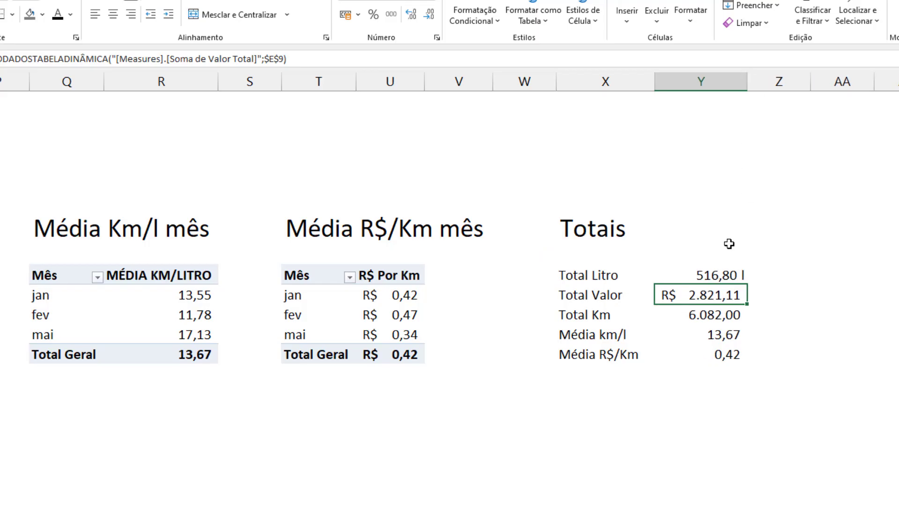
{"action": "key", "text": "ctrl+1"}
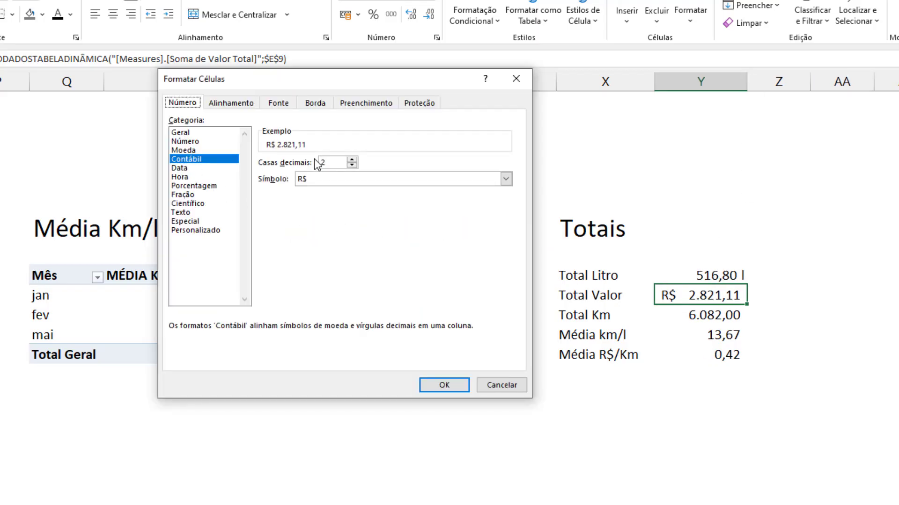
{"action": "left_click", "coordinate": [186, 151]}
{"action": "left_click", "coordinate": [444, 386]}
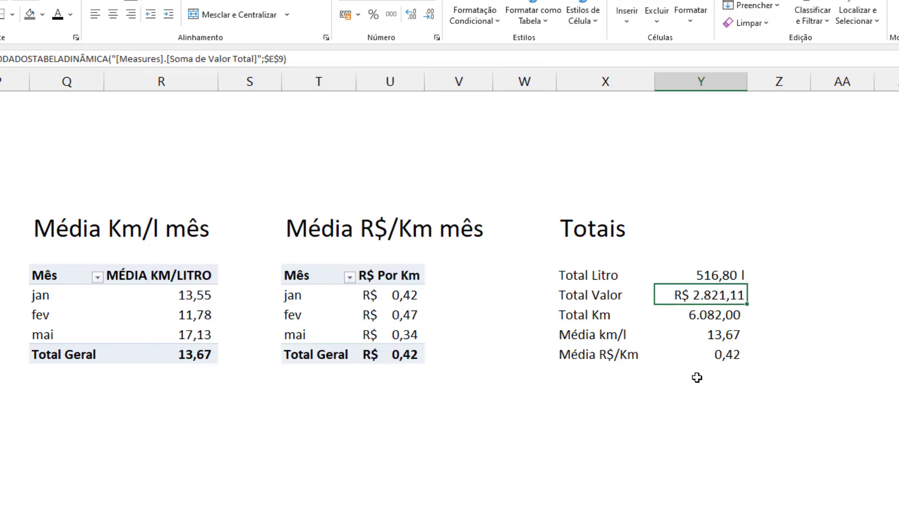
Format the Total Km value in Y11 with no decimals and a custom "km" suffix
{"action": "key", "text": "Down"}
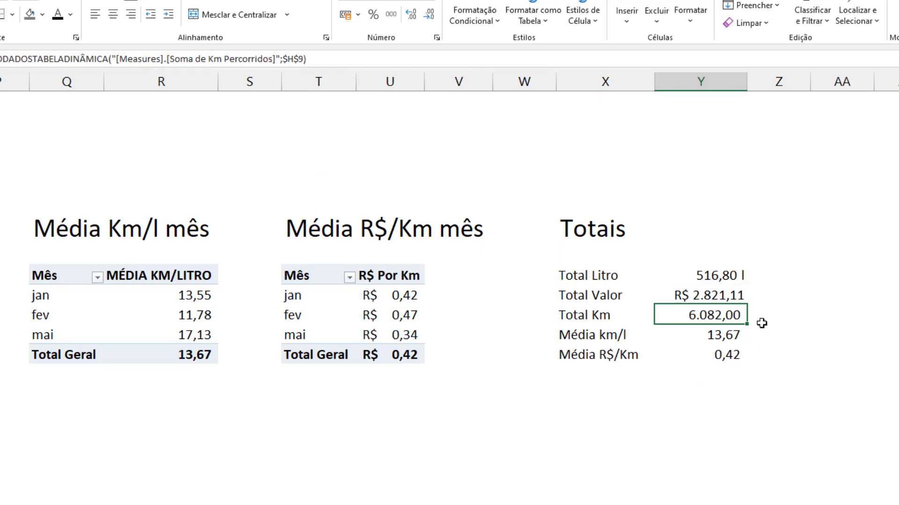
{"action": "left_click", "coordinate": [428, 15]}
{"action": "left_click", "coordinate": [428, 14]}
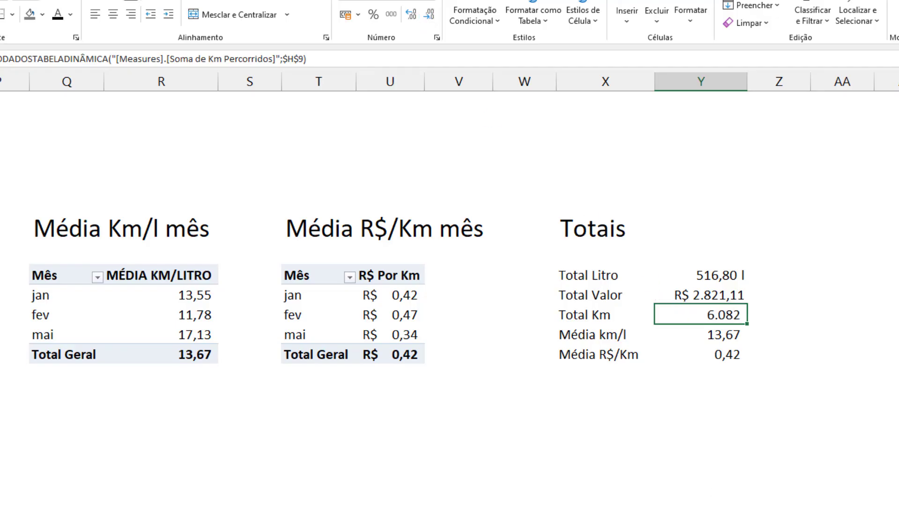
{"action": "key", "text": "ctrl+1"}
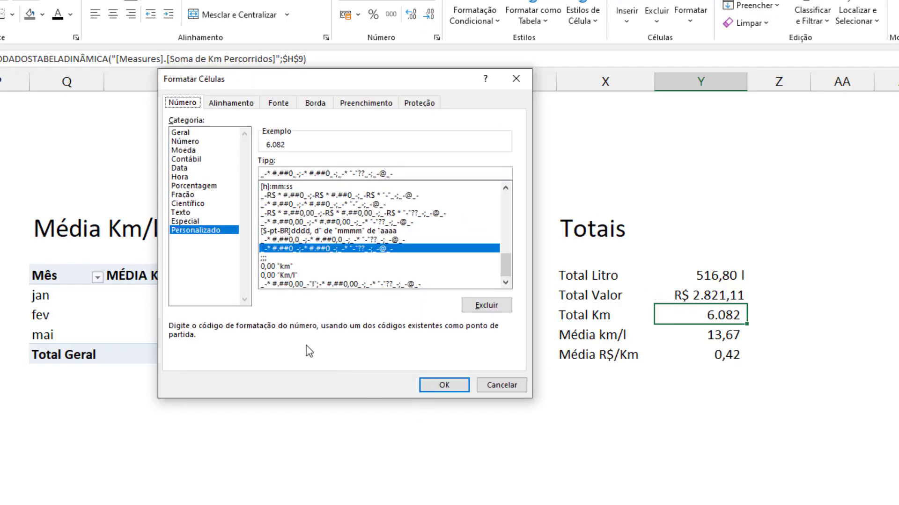
{"action": "left_click", "coordinate": [297, 174]}
{"action": "type", "text": "\"km"}
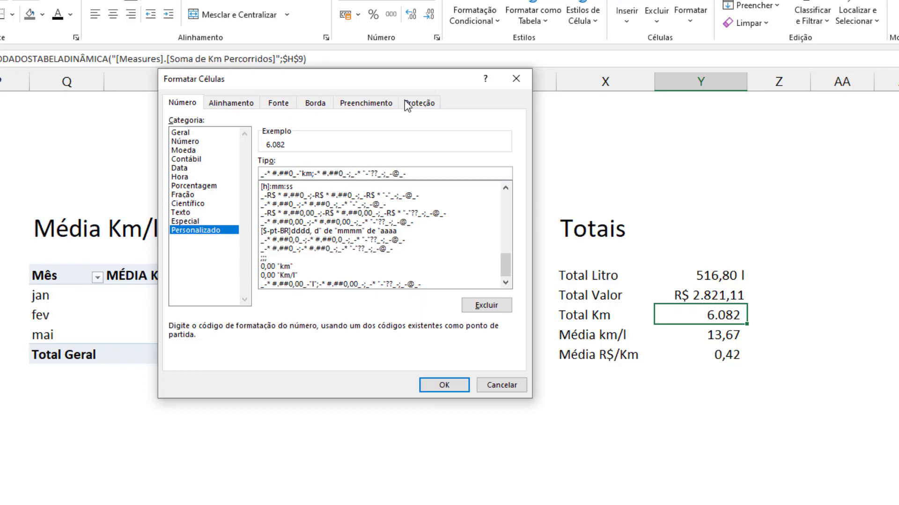
{"action": "type", "text": "\""}
{"action": "left_click", "coordinate": [455, 385]}
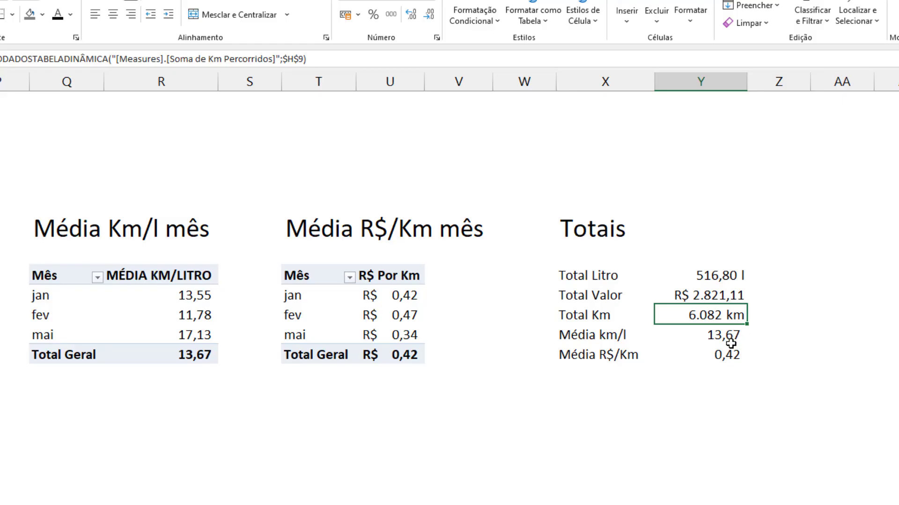
Give the Média km/l value in Y12 a custom two-decimal number format with the suffix "Km/l"
{"action": "left_click", "coordinate": [709, 334]}
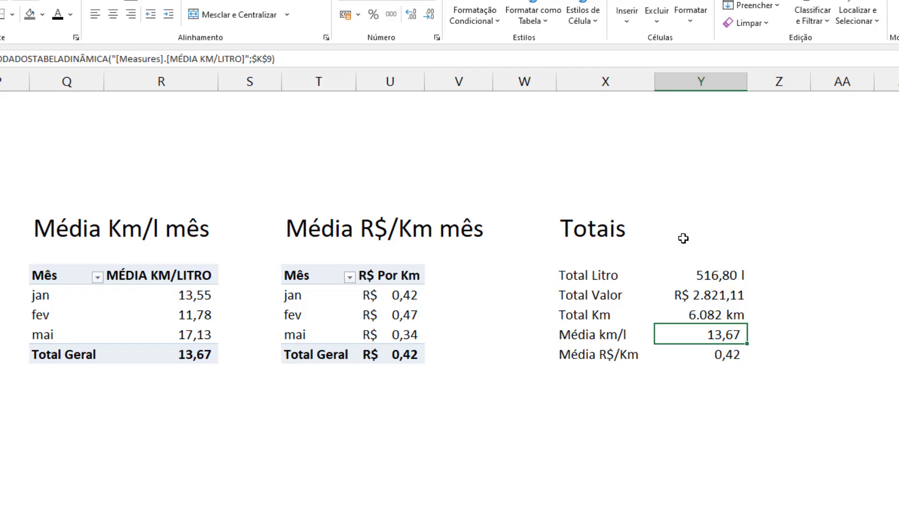
{"action": "left_click", "coordinate": [393, 12]}
{"action": "key", "text": "ctrl+1"}
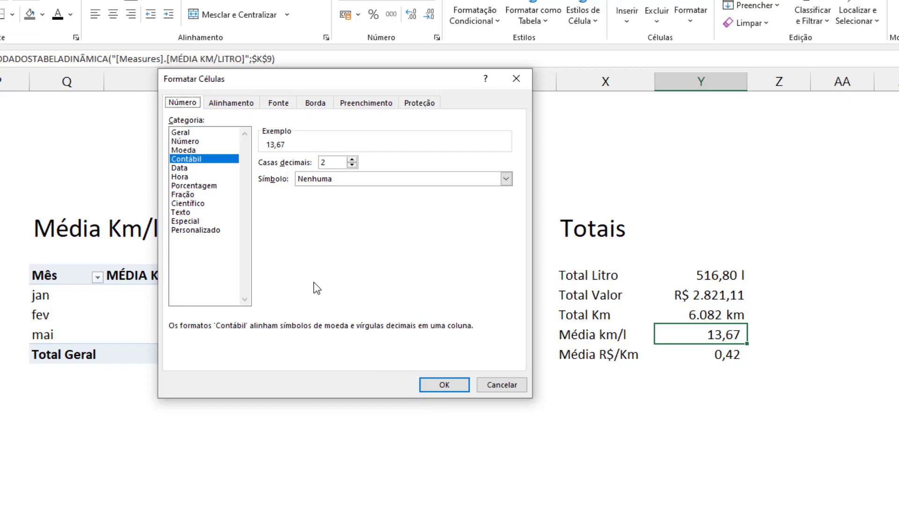
{"action": "left_click", "coordinate": [216, 230]}
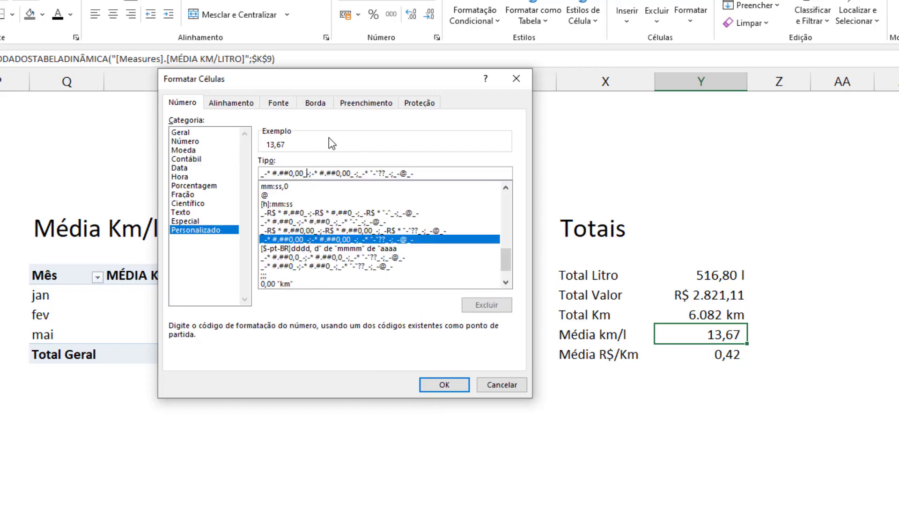
{"action": "type", "text": "\""}
{"action": "type", "text": "Km"}
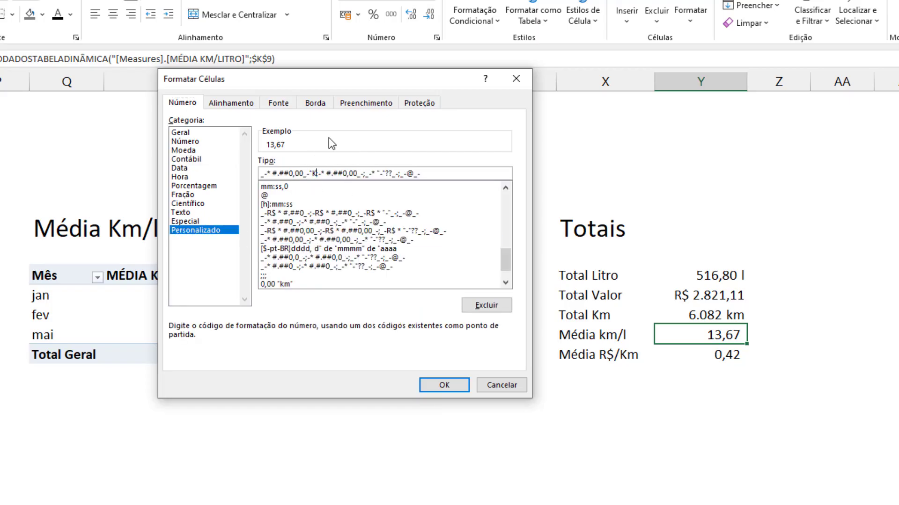
{"action": "type", "text": "/l\""}
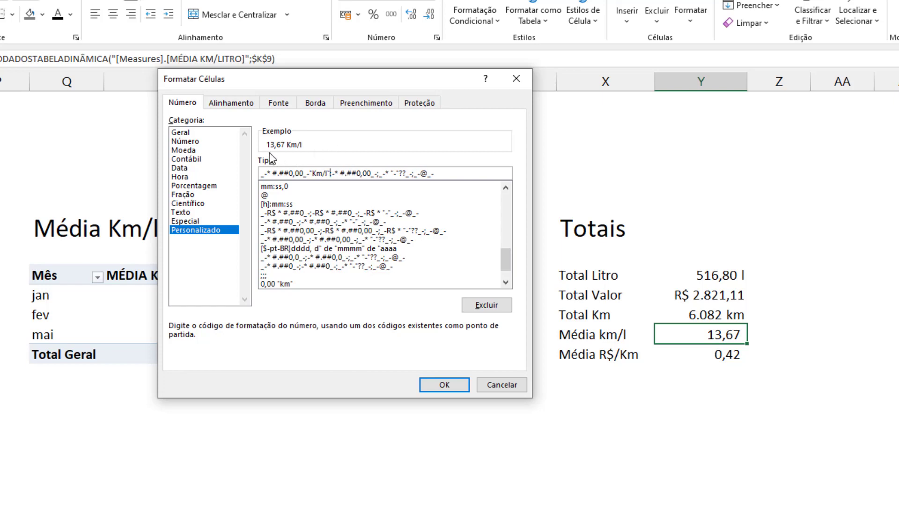
{"action": "left_click", "coordinate": [450, 388]}
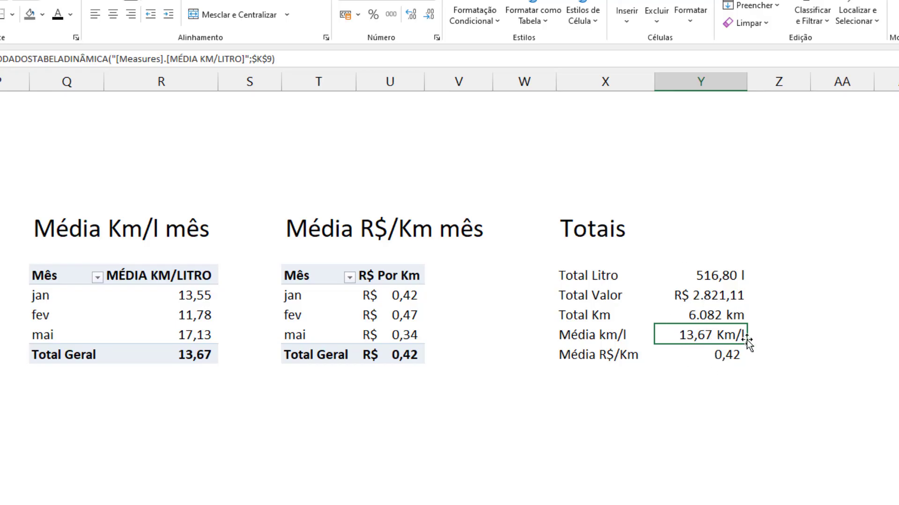
Give the Média R$/Km value in Y13 a custom currency format, R$ #.##0,00 followed directly by "/Km" for positive values
{"action": "left_click", "coordinate": [718, 354]}
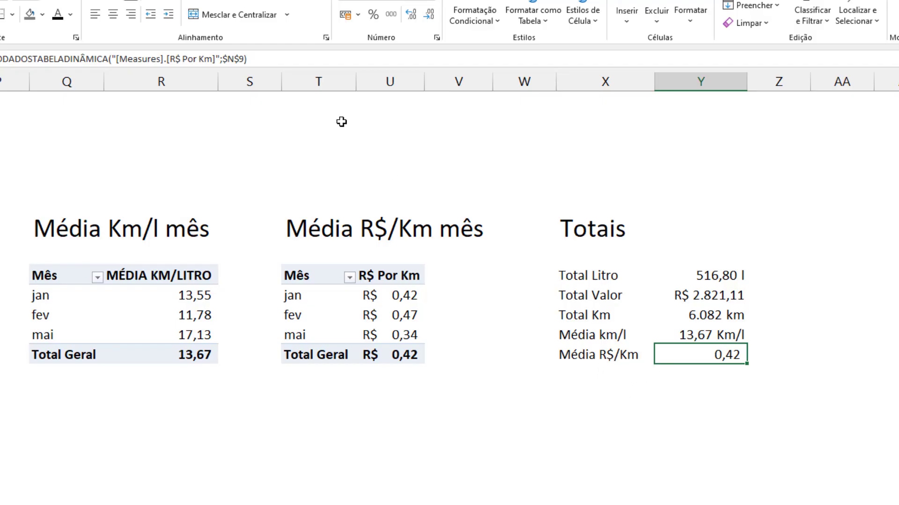
{"action": "left_click", "coordinate": [349, 17]}
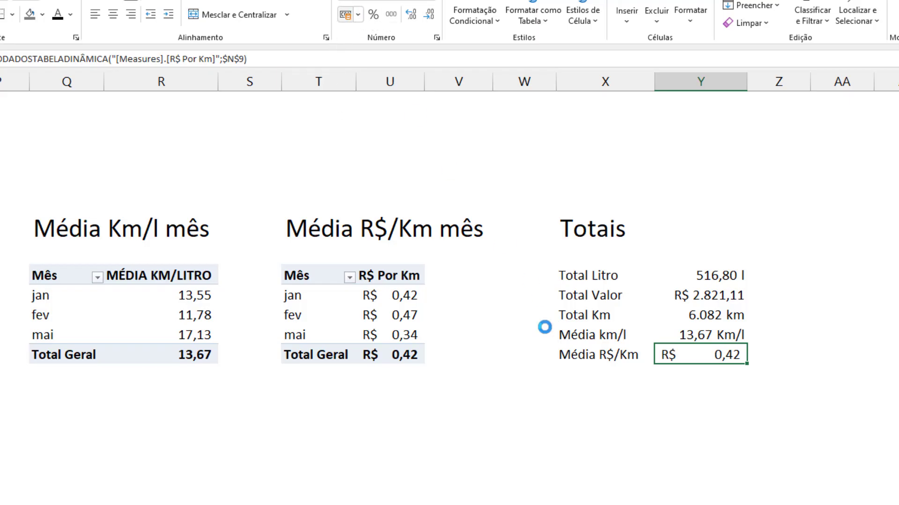
{"action": "key", "text": "ctrl+1"}
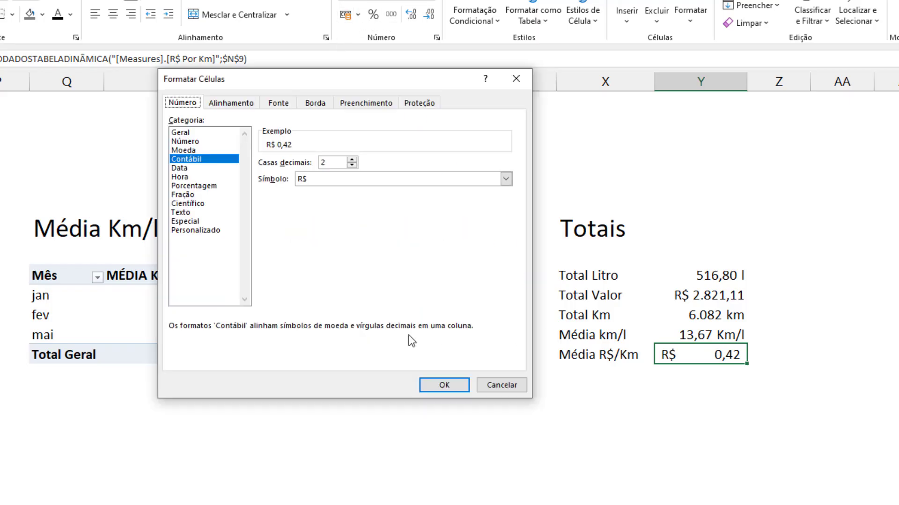
{"action": "left_click", "coordinate": [217, 151]}
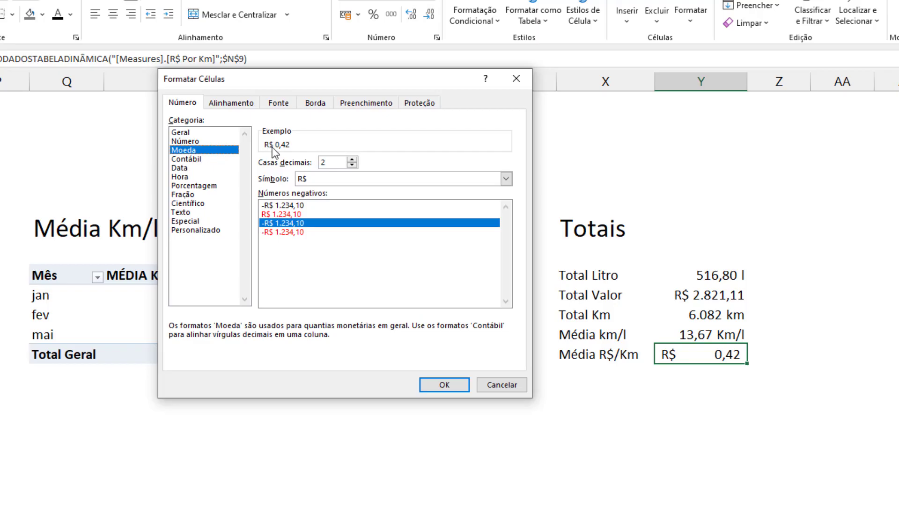
{"action": "left_click", "coordinate": [204, 159]}
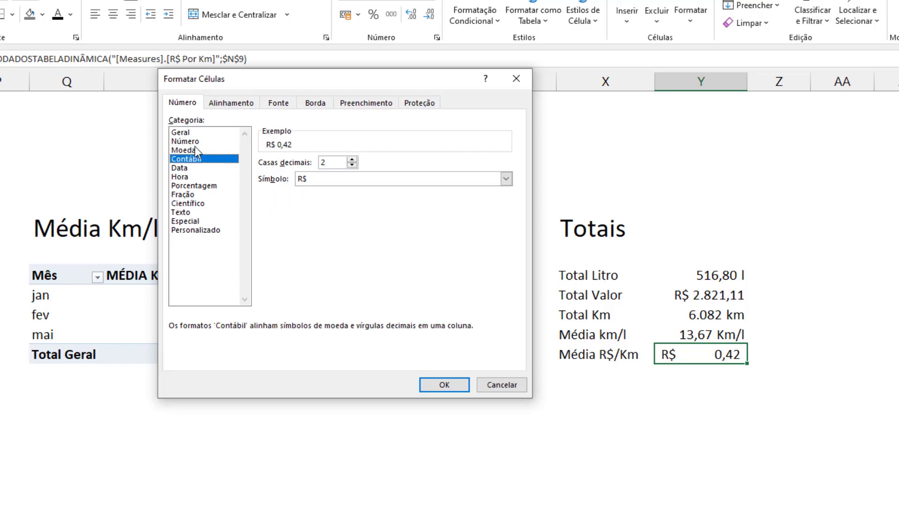
{"action": "left_click", "coordinate": [198, 142]}
{"action": "left_click", "coordinate": [198, 149]}
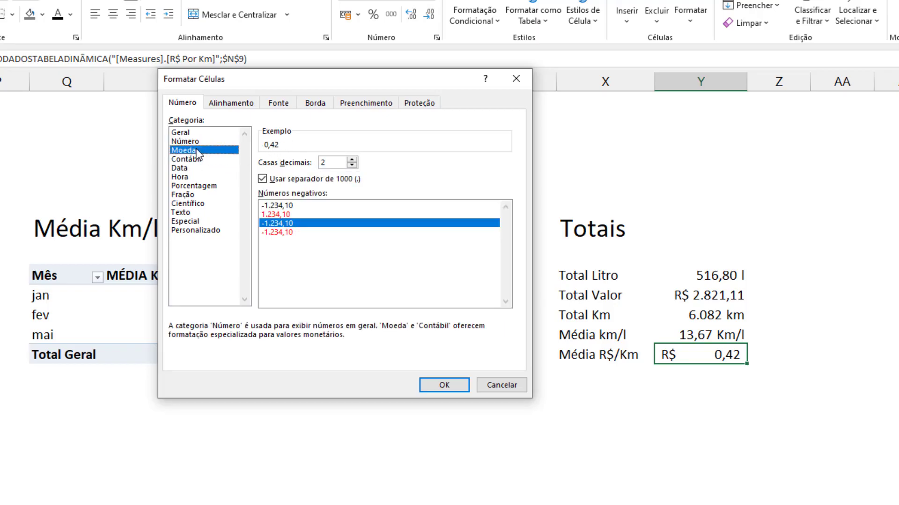
{"action": "left_click", "coordinate": [213, 230]}
{"action": "left_click", "coordinate": [300, 173]}
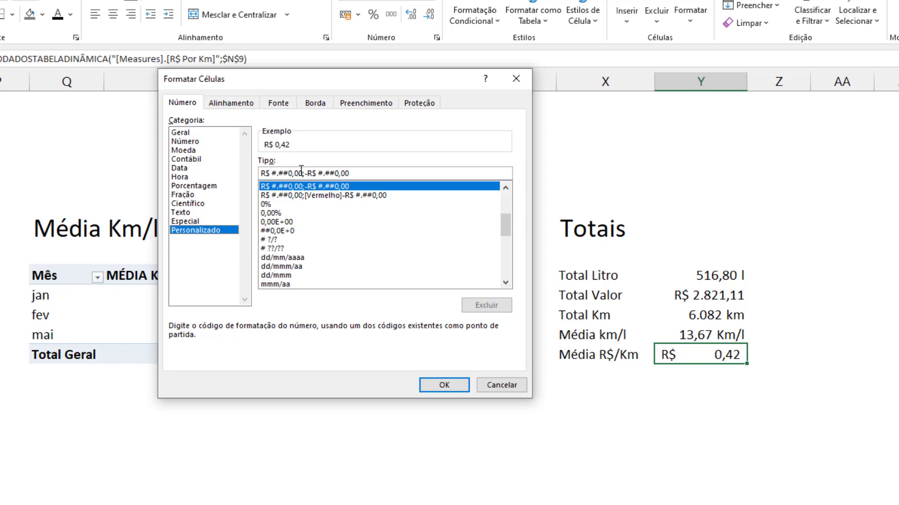
{"action": "type", "text": "\""}
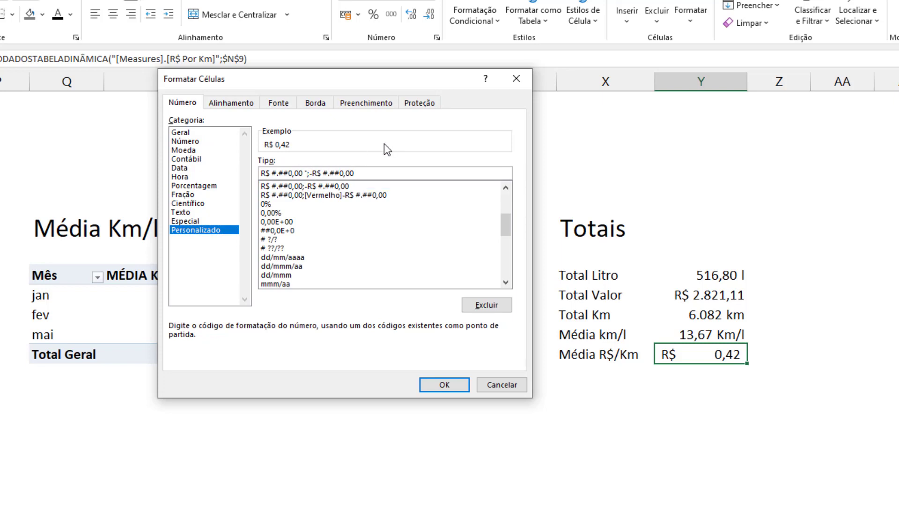
{"action": "type", "text": "/Km\""}
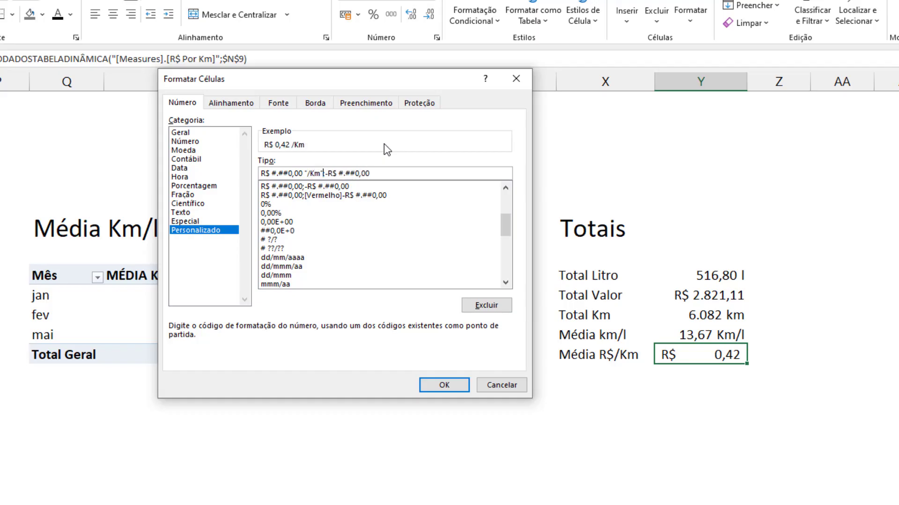
{"action": "key", "text": "Left"}
{"action": "key", "text": "Left"}
{"action": "key", "text": "Left"}
{"action": "key", "text": "Left"}
{"action": "key", "text": "Left"}
{"action": "key", "text": "BackSpace"}
{"action": "left_click", "coordinate": [450, 386]}
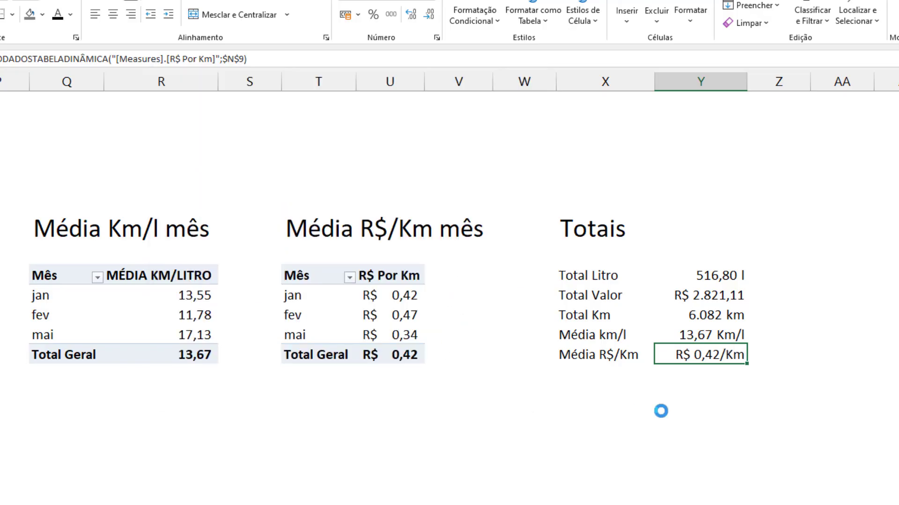
Deselect the formatted totals and save the workbook
{"action": "left_click", "coordinate": [688, 410]}
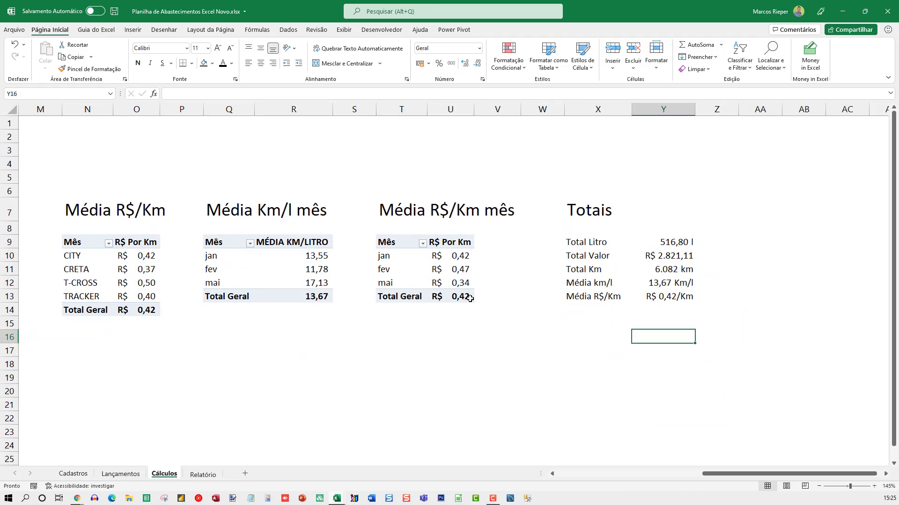
{"action": "left_click", "coordinate": [524, 281]}
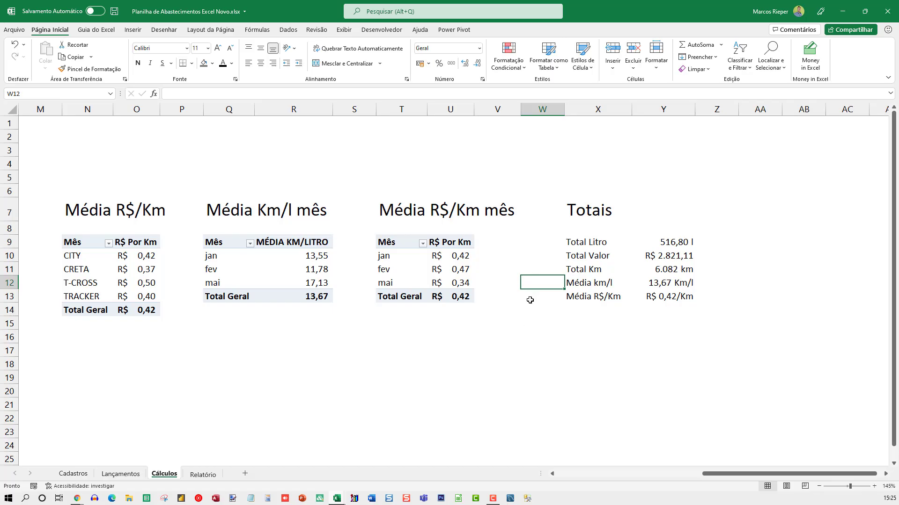
{"action": "key", "text": "ctrl+s"}
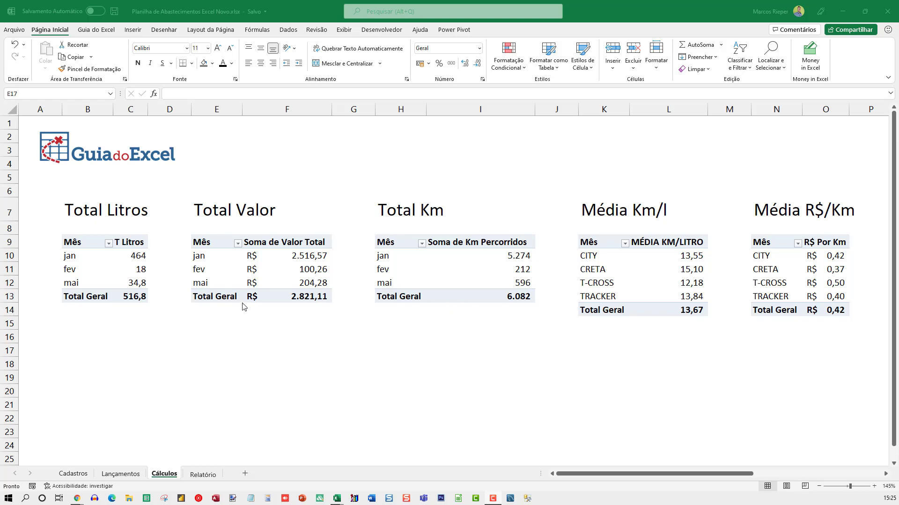
Start inserting slicers for the Total Litros pivot table and choose the Combustível and Data (Mês) fields from tAbastecimentos
{"action": "left_click", "coordinate": [135, 256]}
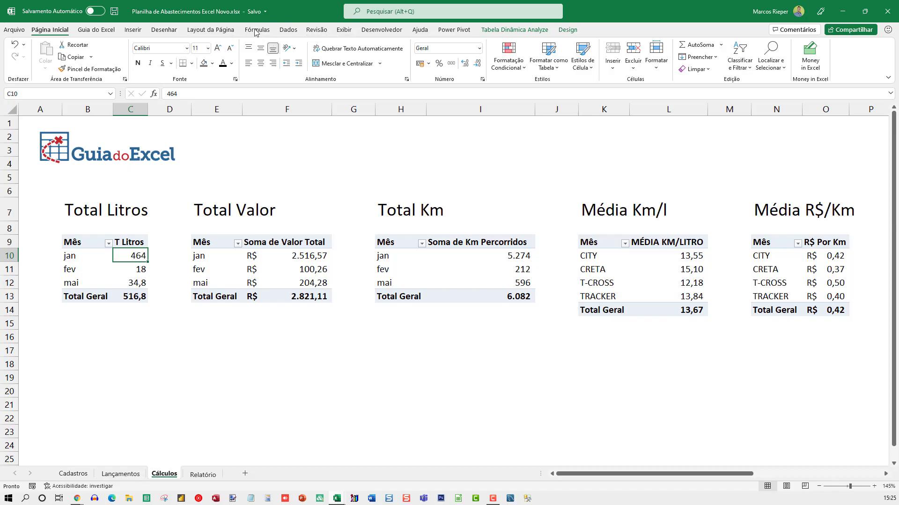
{"action": "left_click", "coordinate": [133, 30]}
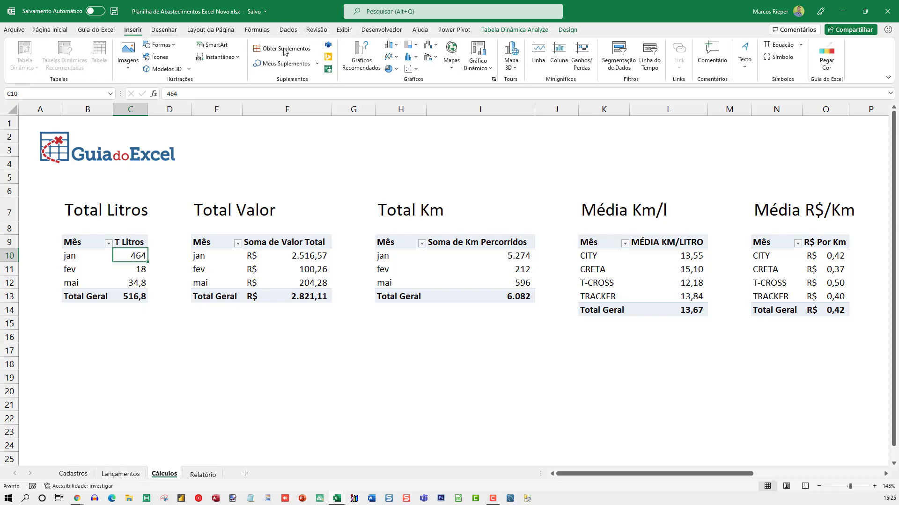
{"action": "left_click", "coordinate": [625, 56]}
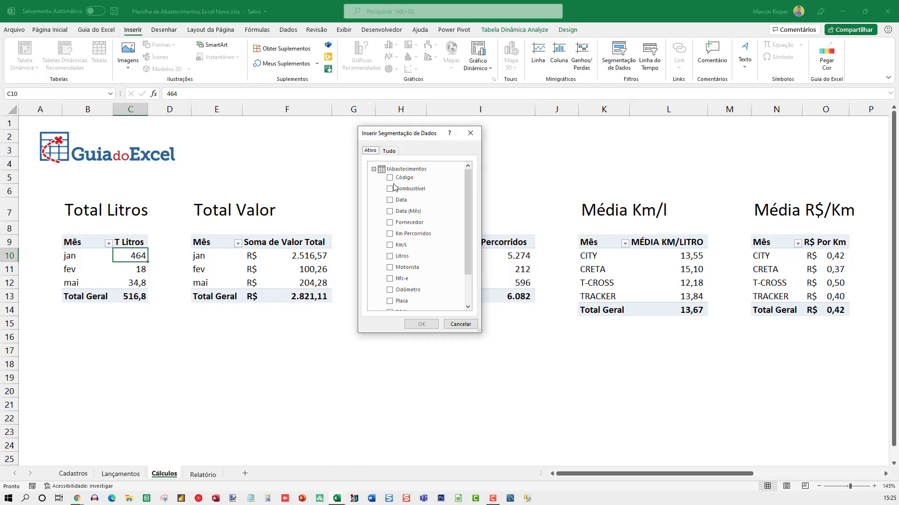
{"action": "left_click", "coordinate": [391, 188]}
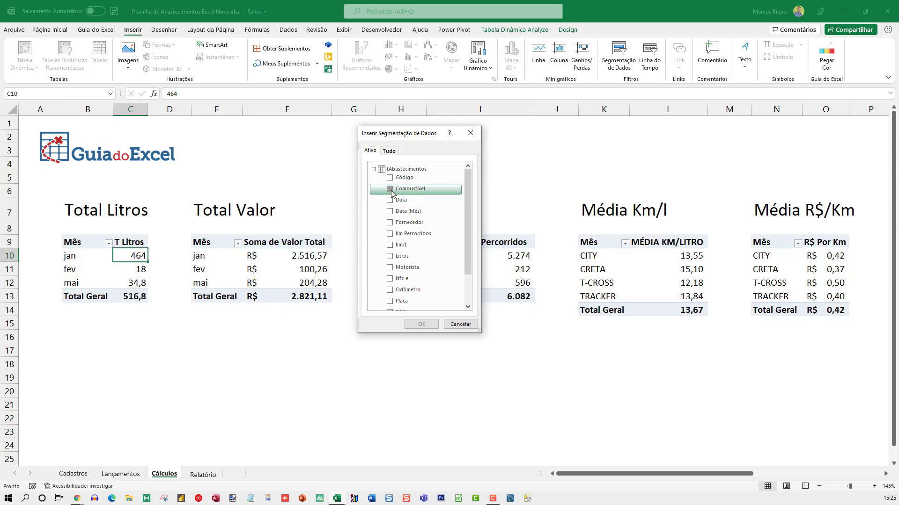
{"action": "left_click", "coordinate": [390, 212]}
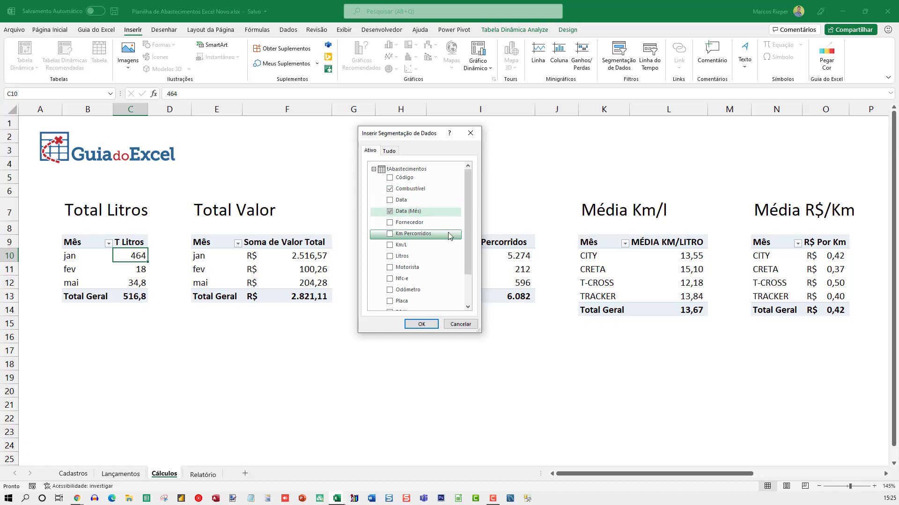
Add the Placa field from the tVeiculos table to the slicer selection and insert the slicers
{"action": "left_click_drag", "start_coordinate": [470, 210], "coordinate": [475, 188]}
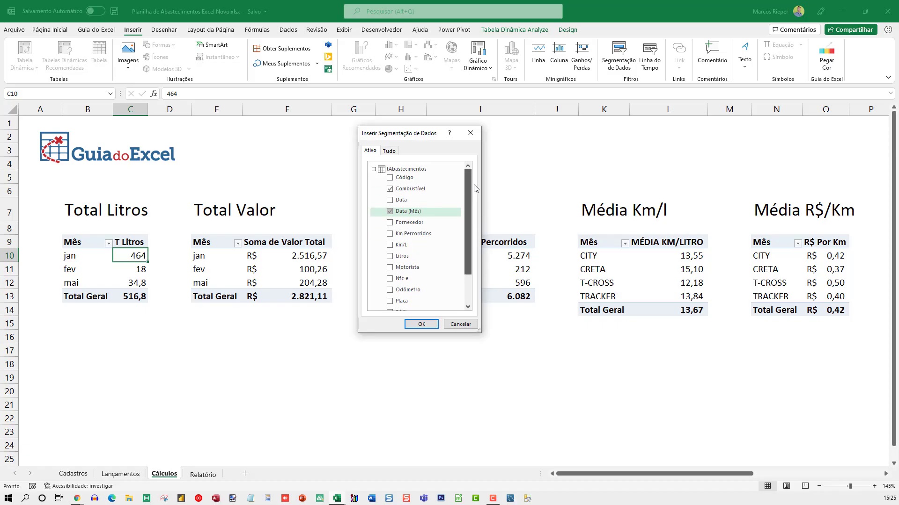
{"action": "left_click", "coordinate": [376, 171]}
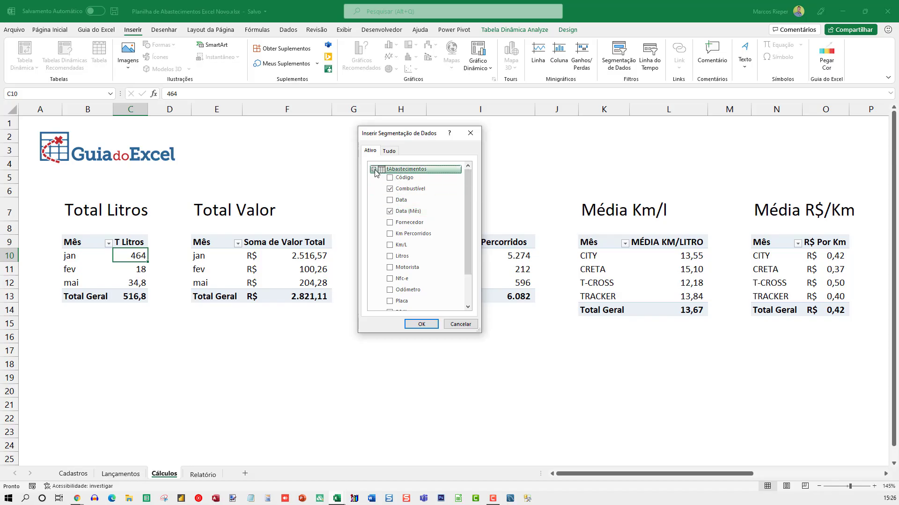
{"action": "left_click", "coordinate": [374, 169]}
{"action": "left_click", "coordinate": [374, 170]}
{"action": "left_click", "coordinate": [389, 151]}
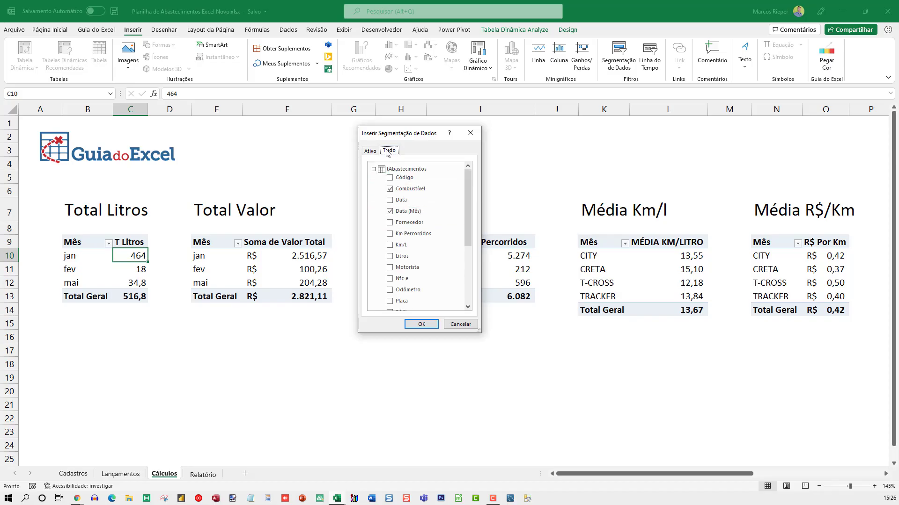
{"action": "left_click", "coordinate": [396, 169]}
{"action": "scroll", "coordinate": [424, 238], "scroll_direction": "down", "scroll_amount": 4}
{"action": "scroll", "coordinate": [423, 220], "scroll_direction": "up", "scroll_amount": 4}
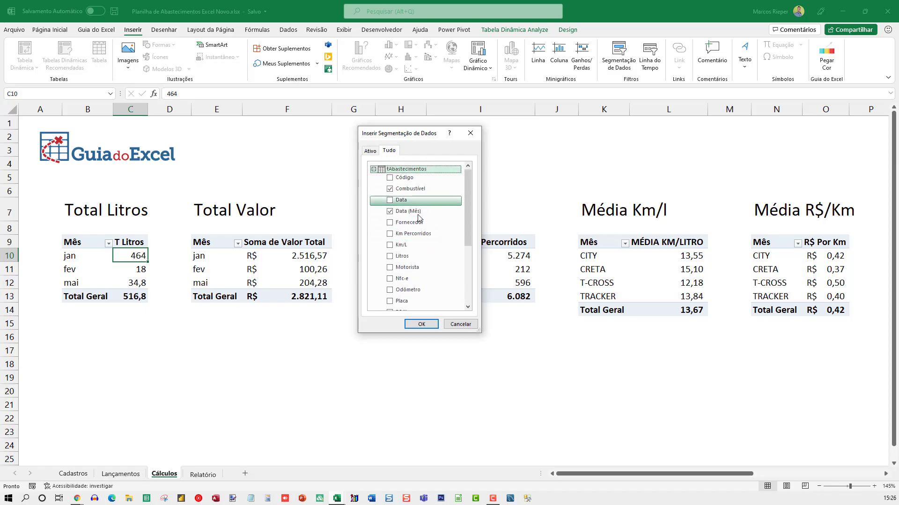
{"action": "scroll", "coordinate": [419, 219], "scroll_direction": "down", "scroll_amount": 3}
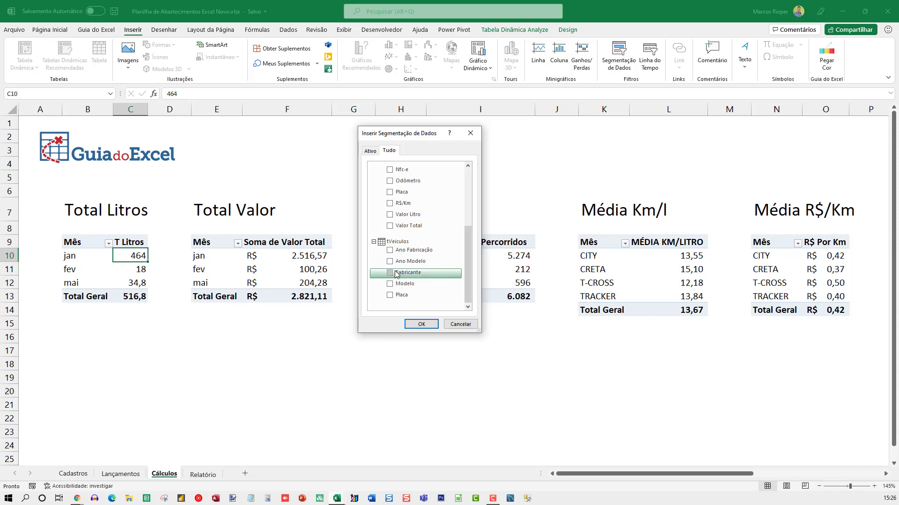
{"action": "left_click", "coordinate": [390, 295]}
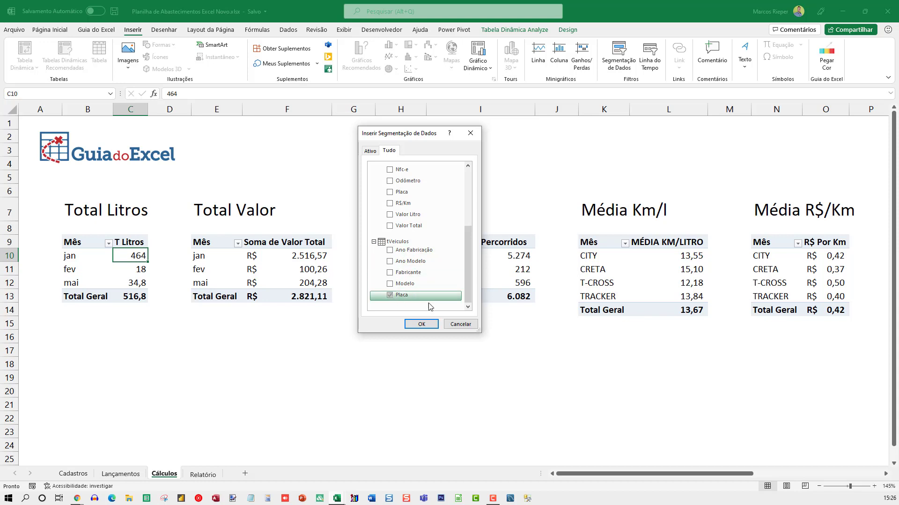
{"action": "left_click", "coordinate": [421, 324]}
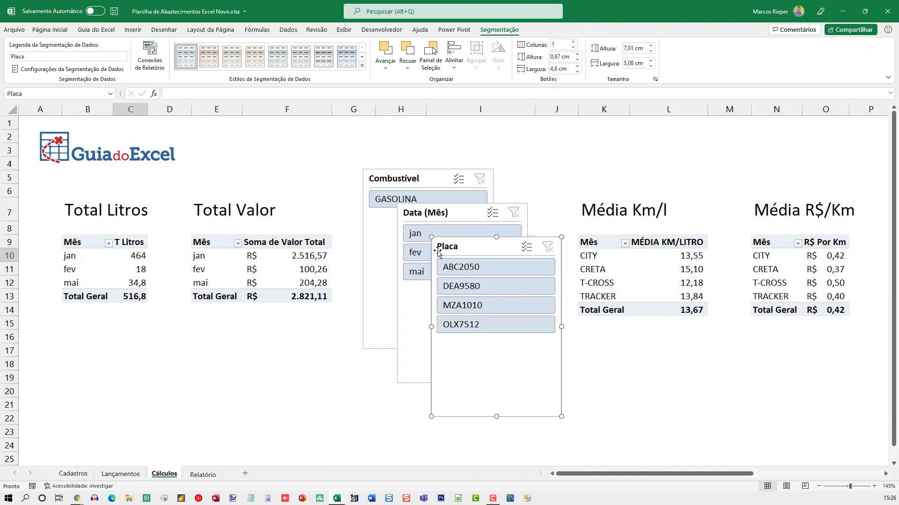
Move the Combustível, Data (Mês) and Placa slicers together from the Cálculos sheet to the Relatório sheet
{"action": "left_click", "coordinate": [388, 179]}
{"action": "left_click", "coordinate": [423, 208], "text": "ctrl"}
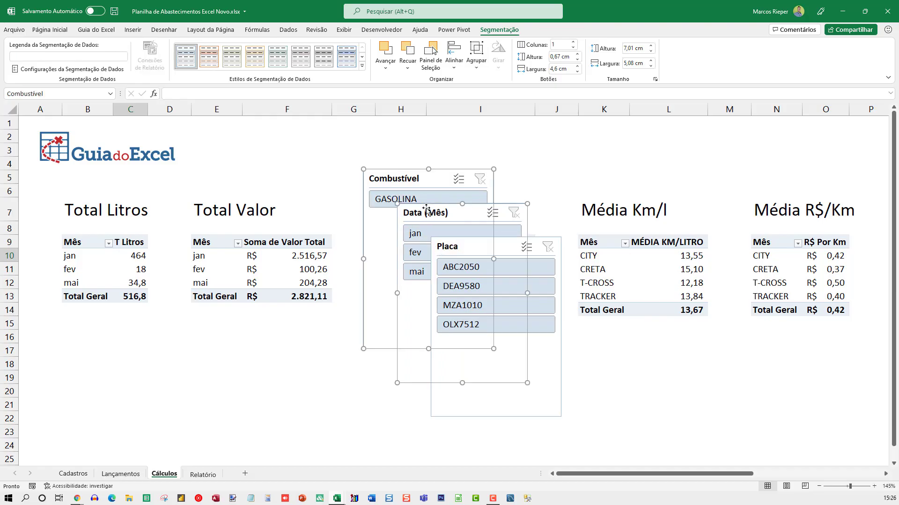
{"action": "left_click", "coordinate": [509, 252], "text": "ctrl"}
{"action": "key", "text": "Escape"}
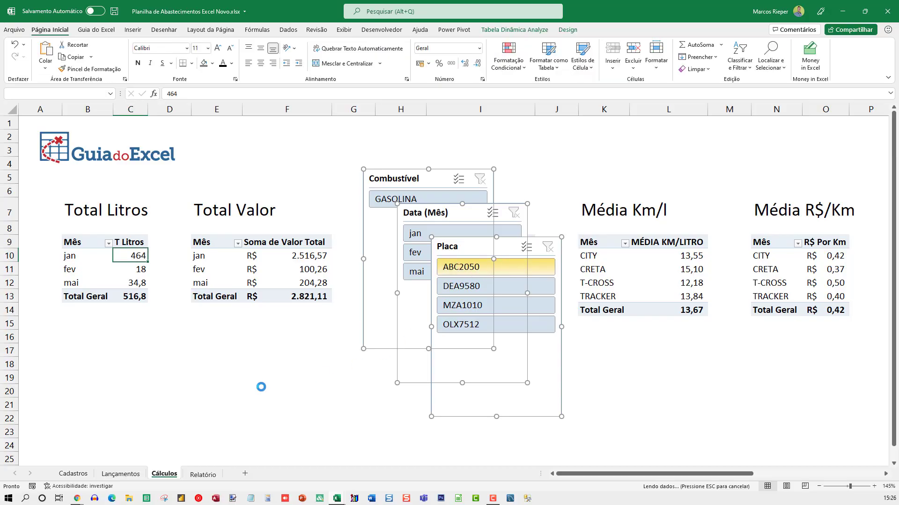
{"action": "left_click", "coordinate": [202, 475]}
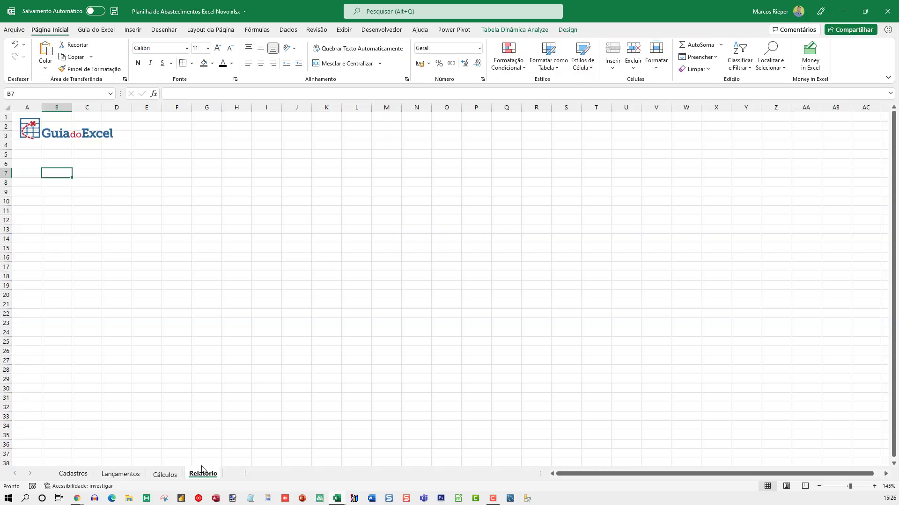
{"action": "left_click", "coordinate": [150, 212]}
{"action": "key", "text": "ctrl+v"}
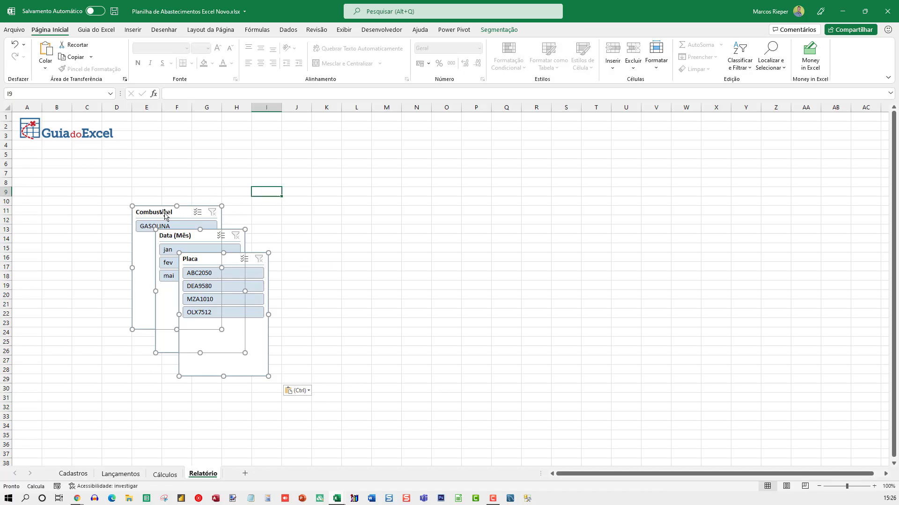
Place the Data (Mês) slicer under the logo and the Combustível slicer lower in the same column, reducing the Combustível slicer's height
{"action": "left_click_drag", "start_coordinate": [163, 215], "coordinate": [52, 353]}
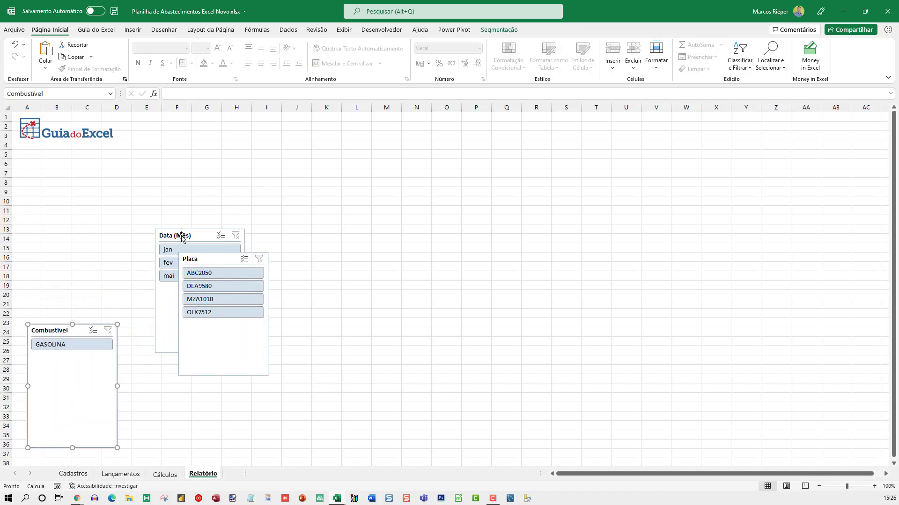
{"action": "left_click_drag", "start_coordinate": [180, 234], "coordinate": [48, 162]}
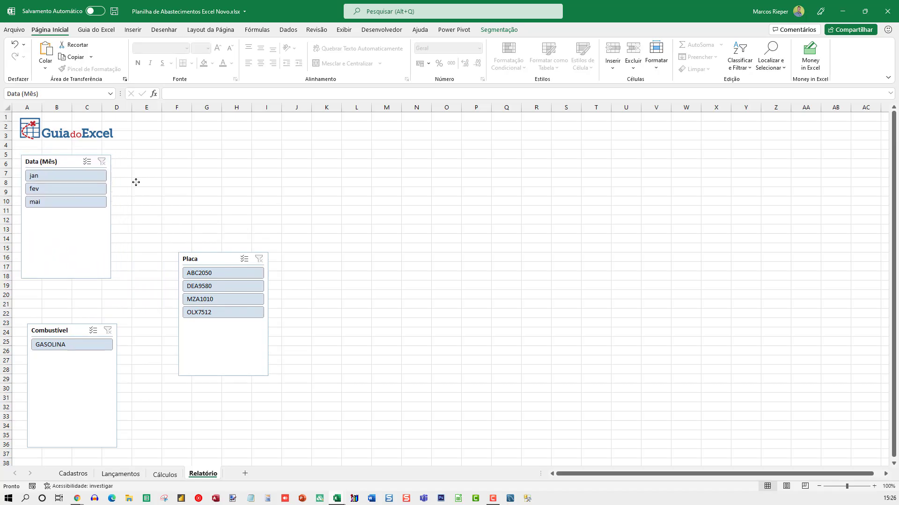
{"action": "left_click", "coordinate": [75, 326]}
{"action": "left_click_drag", "start_coordinate": [75, 327], "coordinate": [91, 360]}
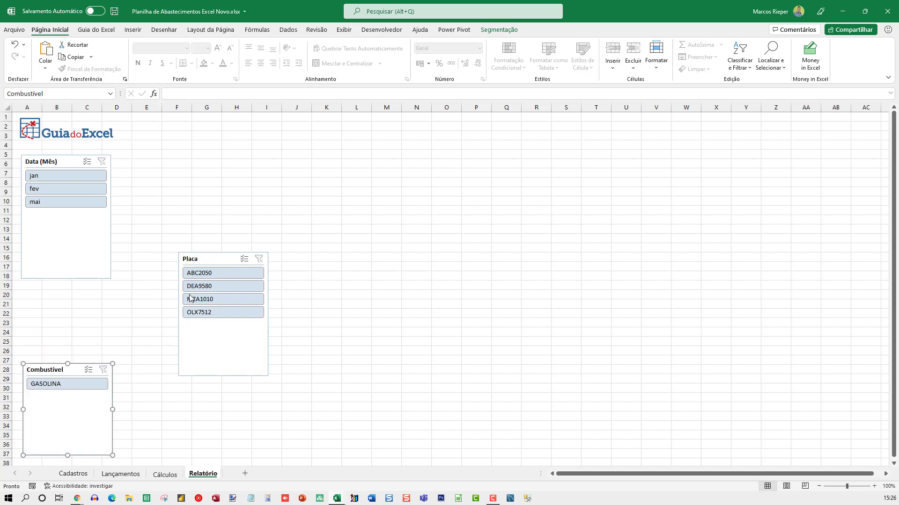
Shorten the Data (Mês) slicer, fit the Placa slicer between it and Combustível, and adjust Combustível's top edge and alignment
{"action": "left_click_drag", "start_coordinate": [231, 261], "coordinate": [66, 241]}
{"action": "left_click", "coordinate": [75, 233]}
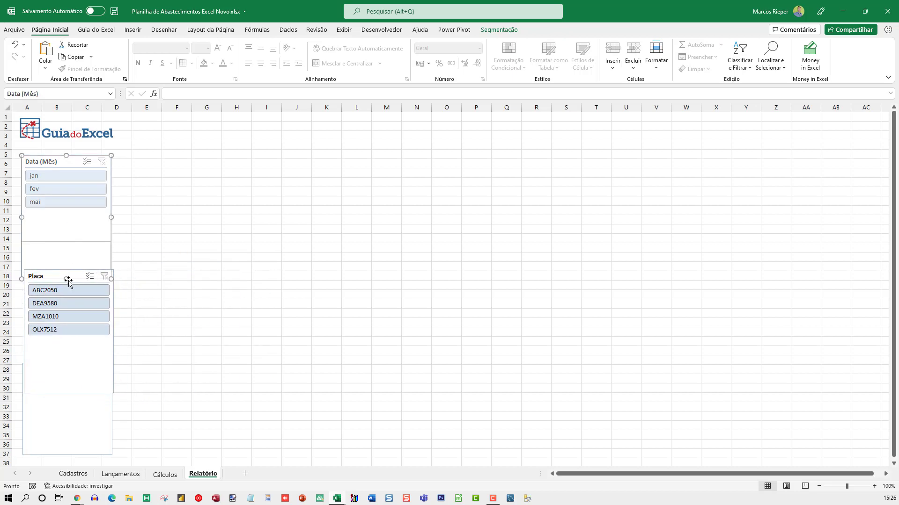
{"action": "left_click_drag", "start_coordinate": [62, 275], "coordinate": [61, 246]}
{"action": "left_click", "coordinate": [71, 382]}
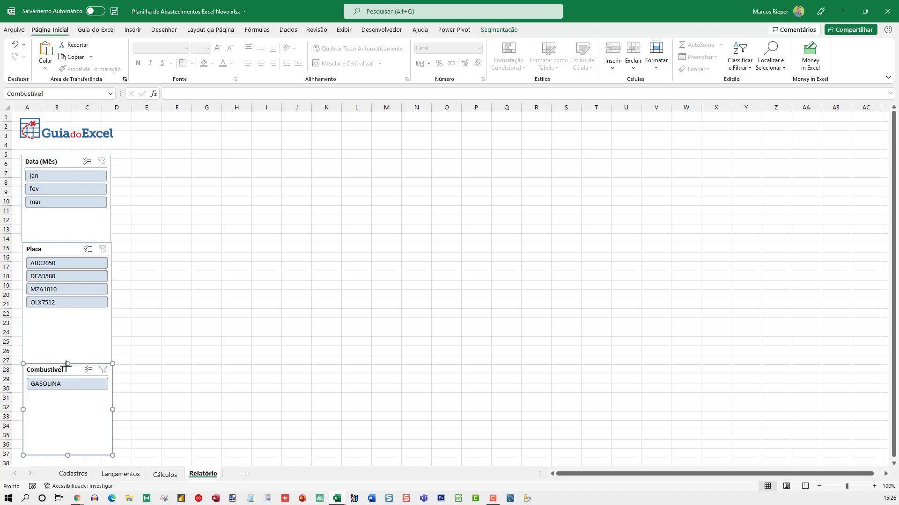
{"action": "left_click_drag", "start_coordinate": [66, 365], "coordinate": [66, 373]}
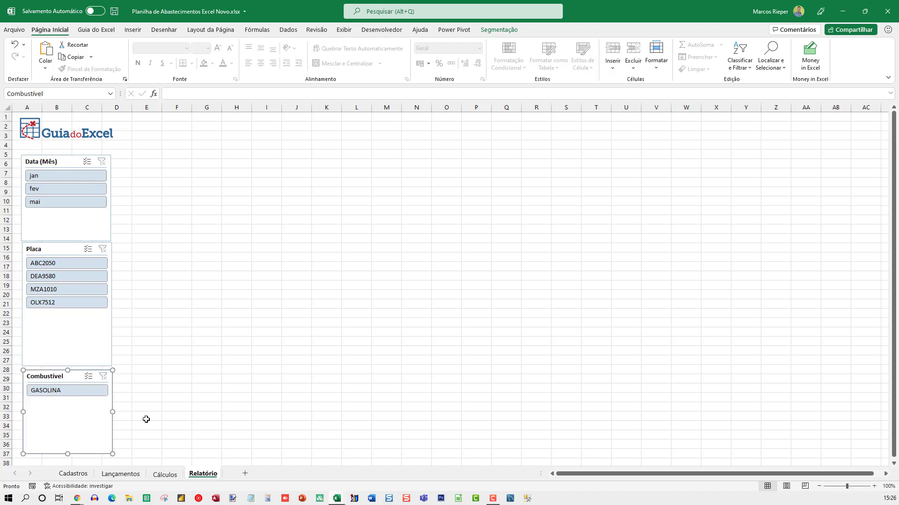
{"action": "key", "text": "Right"}
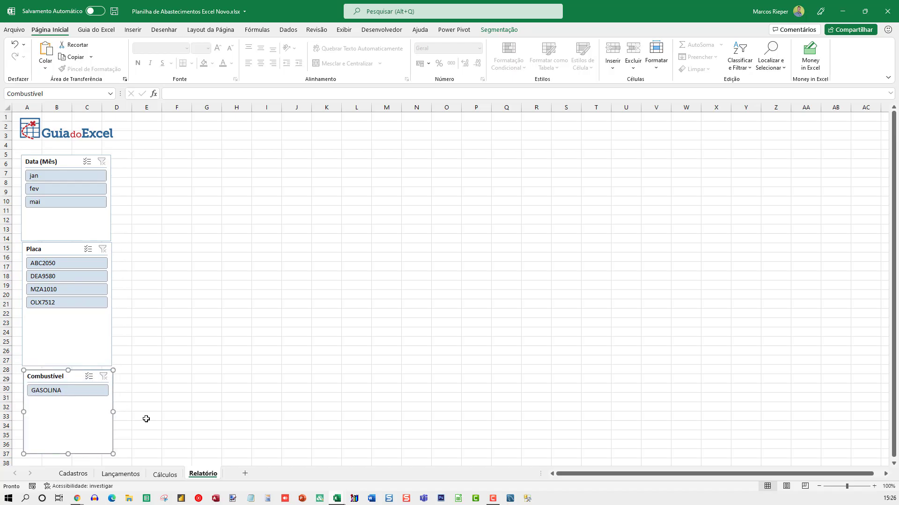
{"action": "left_click", "coordinate": [210, 191]}
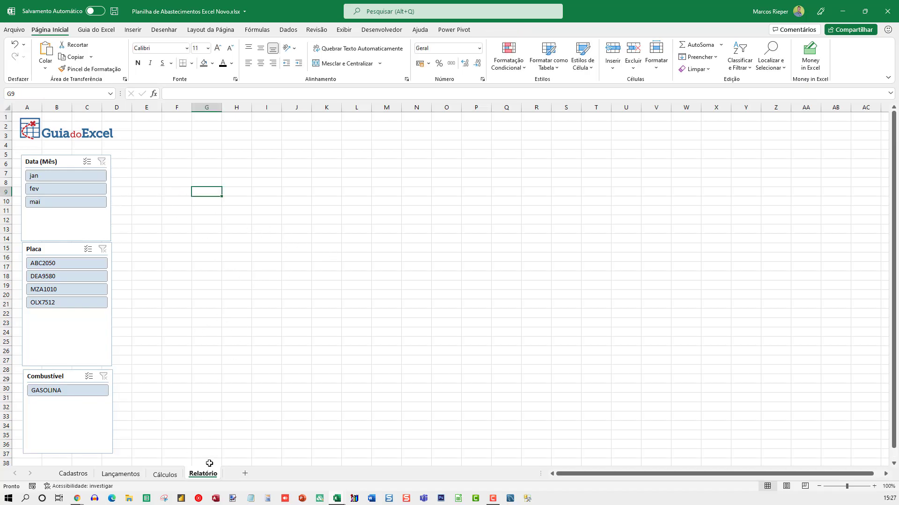
Insert a default column pivot chart from the Total Litros pivot table on the Cálculos sheet
{"action": "left_click", "coordinate": [161, 477]}
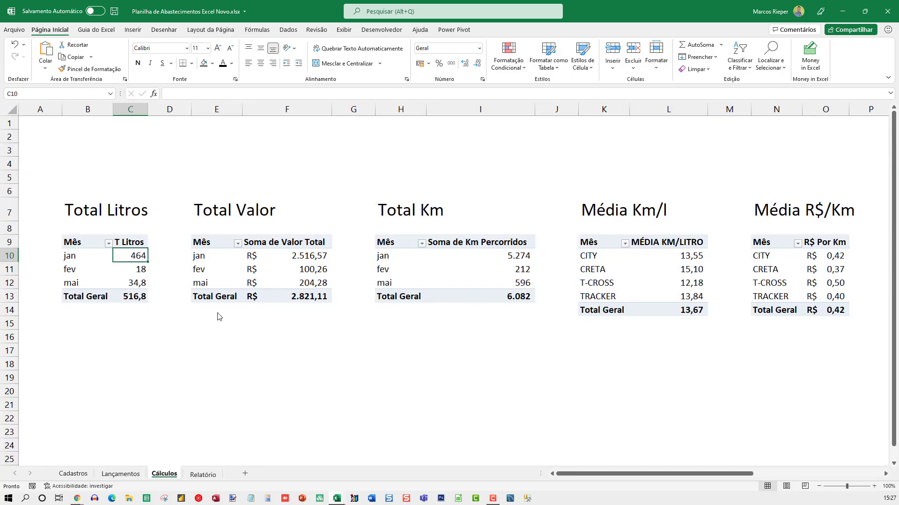
{"action": "left_click", "coordinate": [134, 278]}
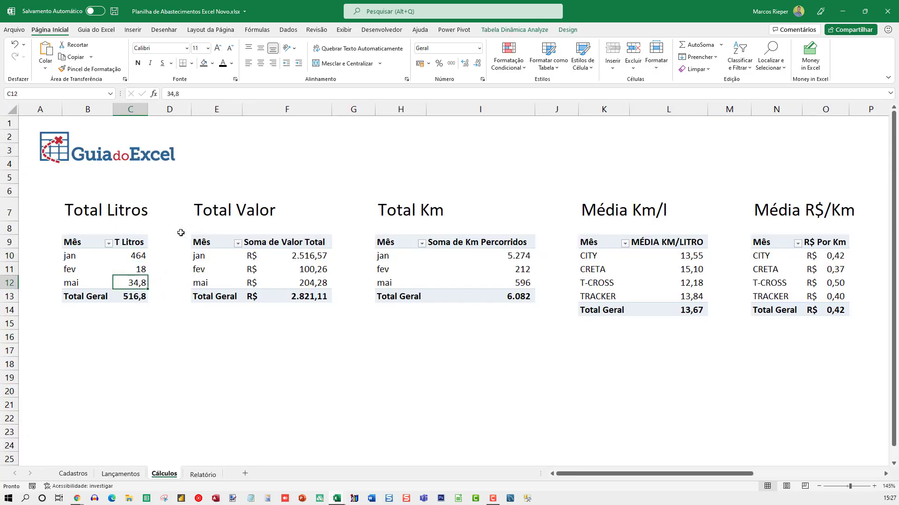
{"action": "key", "text": "alt+F1"}
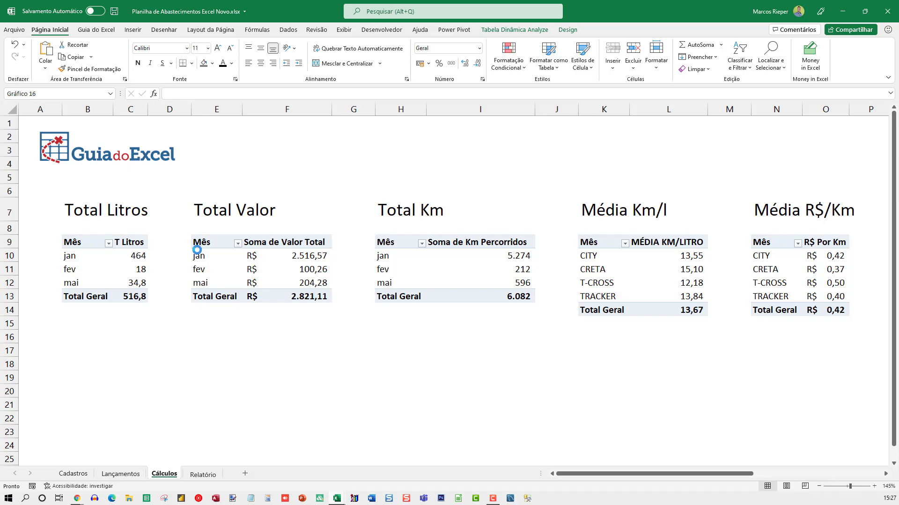
{"action": "left_click_drag", "start_coordinate": [363, 203], "coordinate": [315, 207]}
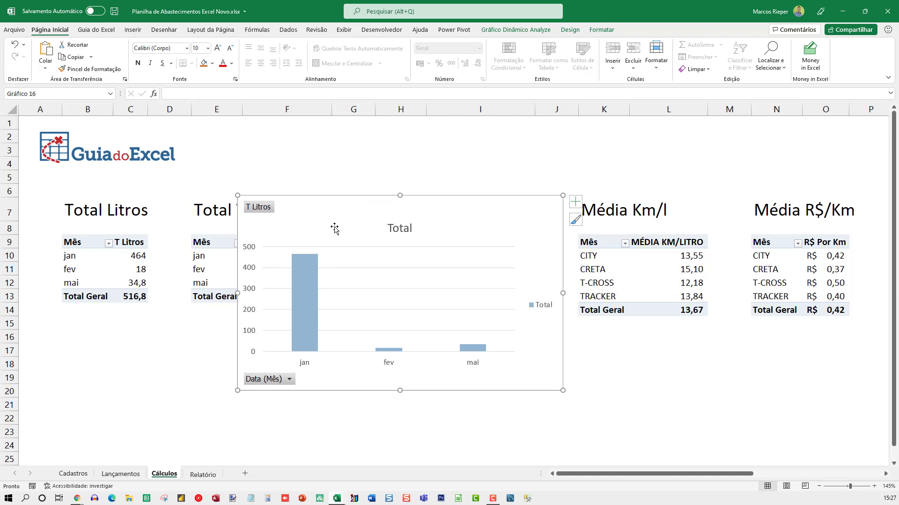
Move the T Litros pivot chart to the Relatório sheet and position it beside the slicer column
{"action": "left_click", "coordinate": [204, 475]}
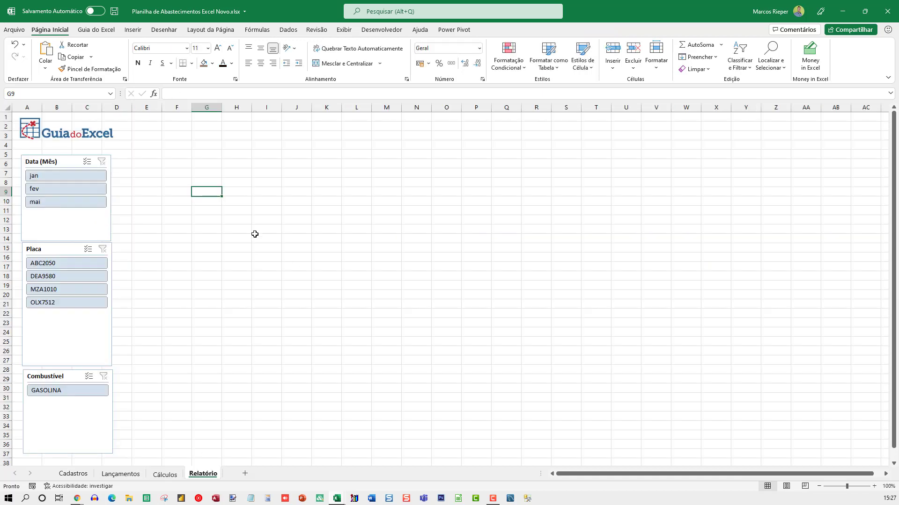
{"action": "left_click", "coordinate": [244, 166]}
{"action": "key", "text": "ctrl+v"}
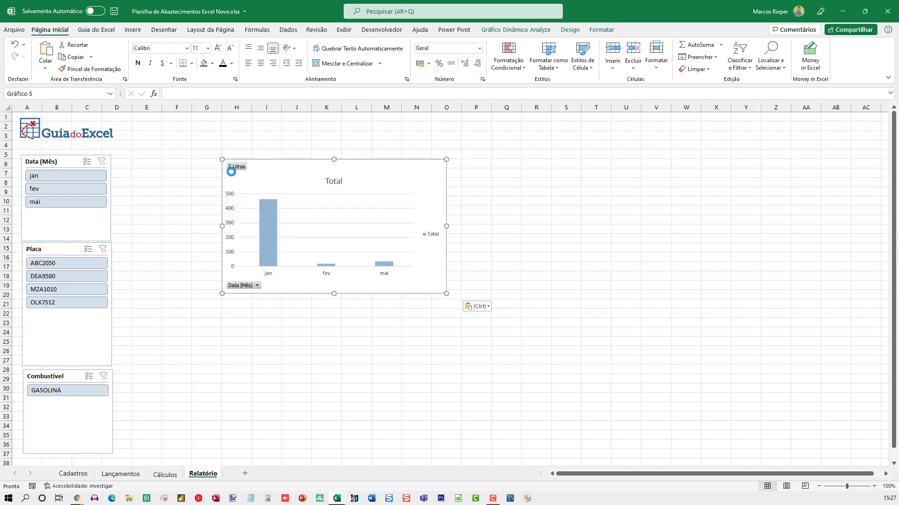
{"action": "left_click_drag", "start_coordinate": [270, 181], "coordinate": [175, 193]}
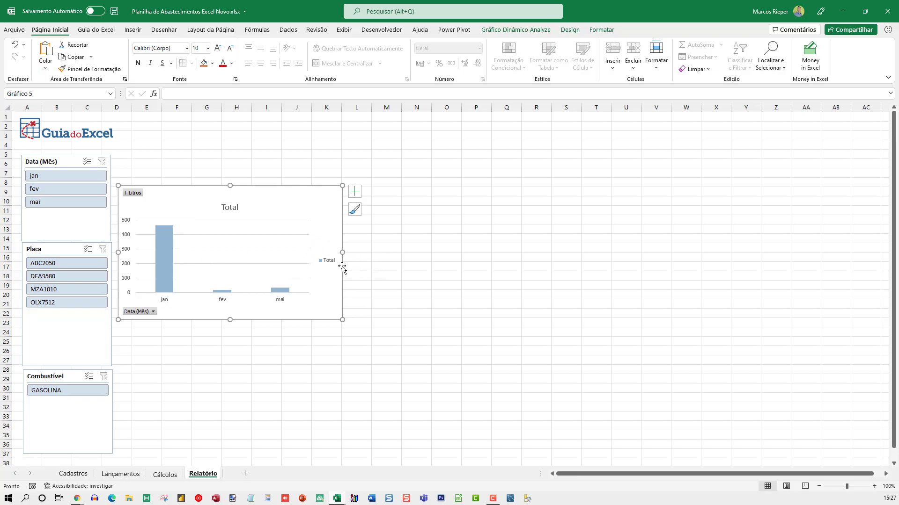
Delete the legend from the T Litros chart and hide all of its field buttons
{"action": "left_click", "coordinate": [327, 260]}
{"action": "key", "text": "Delete"}
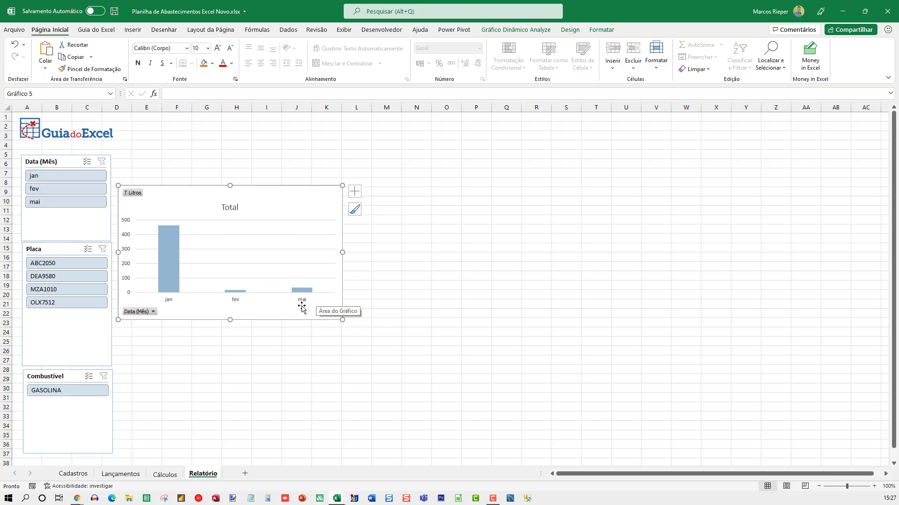
{"action": "left_click", "coordinate": [145, 314]}
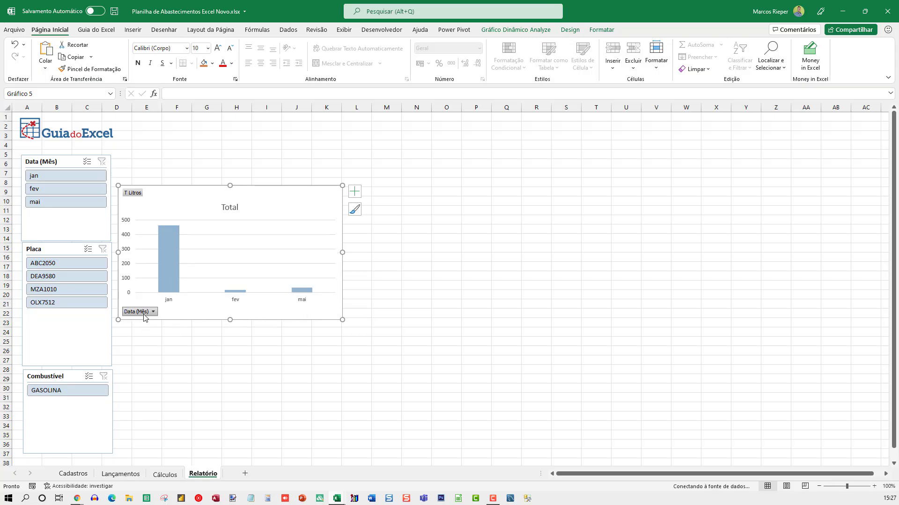
{"action": "left_click", "coordinate": [146, 316]}
{"action": "right_click", "coordinate": [146, 317]}
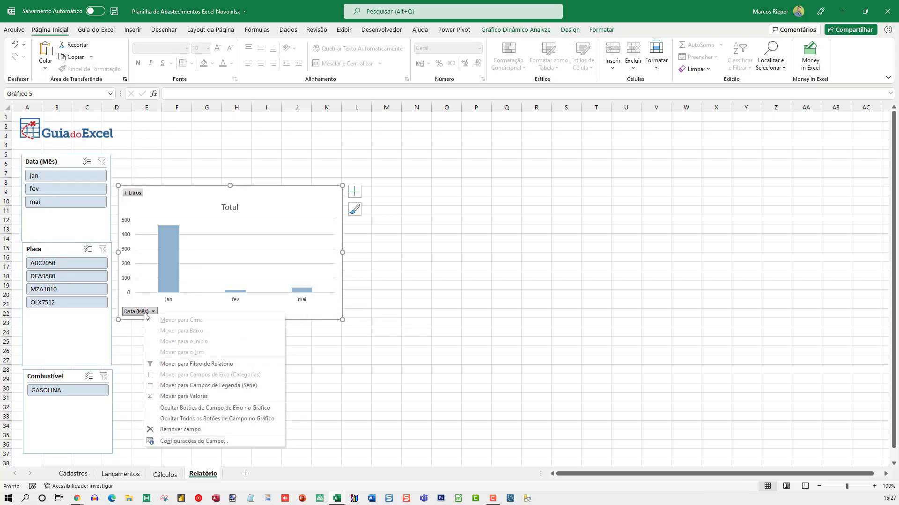
{"action": "left_click", "coordinate": [198, 422]}
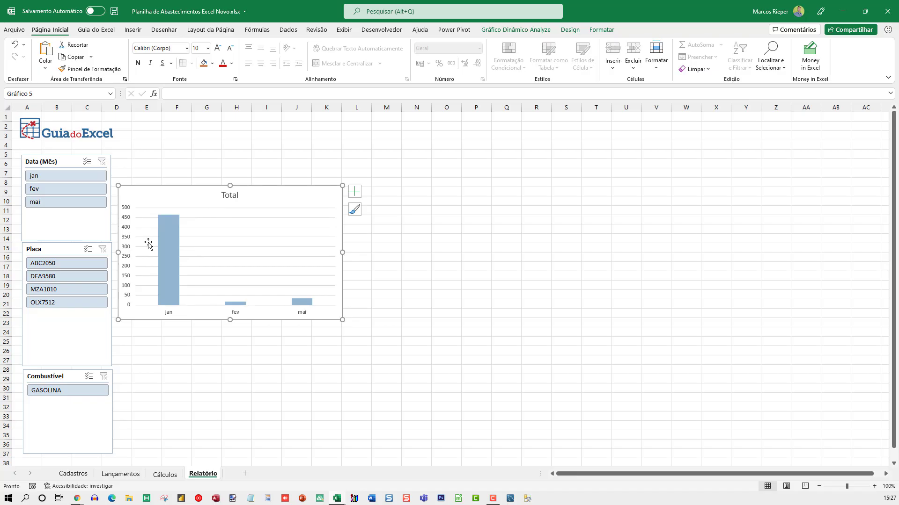
Replace the T Litros chart's vertical axis and gridlines with data labels on the columns
{"action": "left_click", "coordinate": [126, 230]}
{"action": "key", "text": "Delete"}
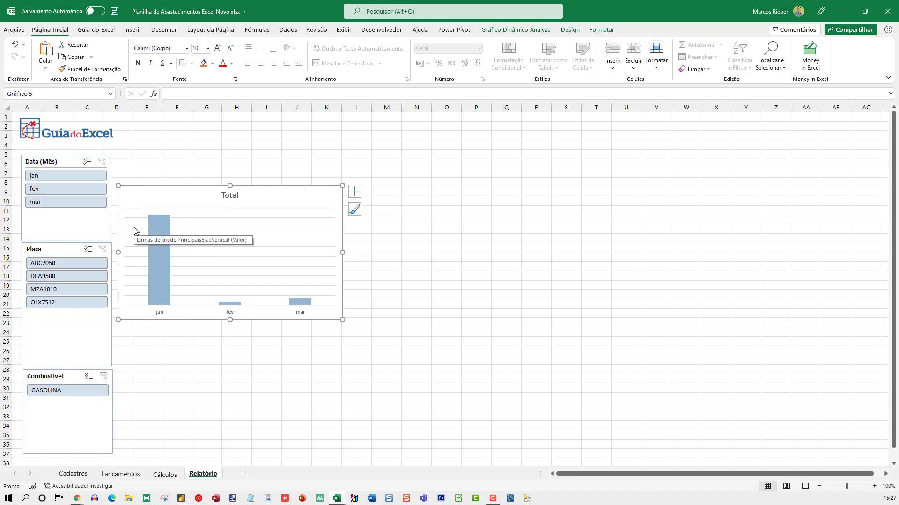
{"action": "left_click", "coordinate": [134, 228]}
{"action": "key", "text": "Delete"}
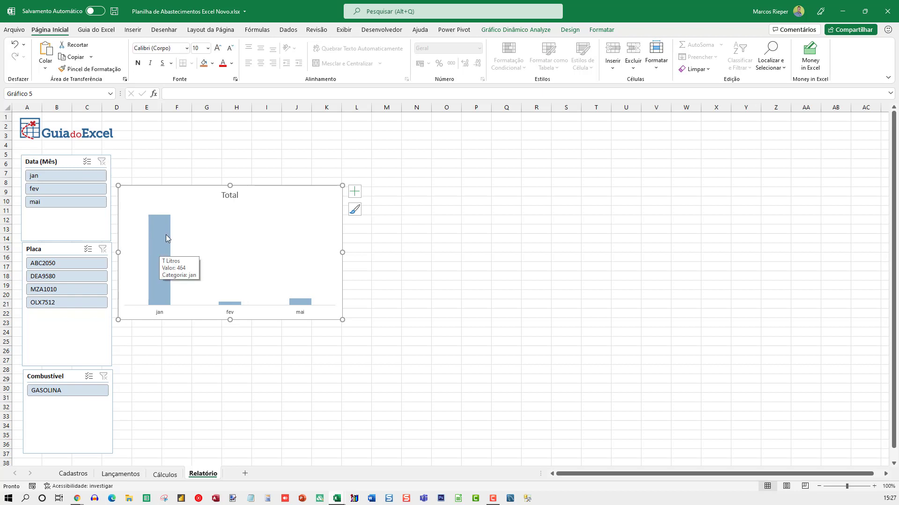
{"action": "right_click", "coordinate": [166, 236]}
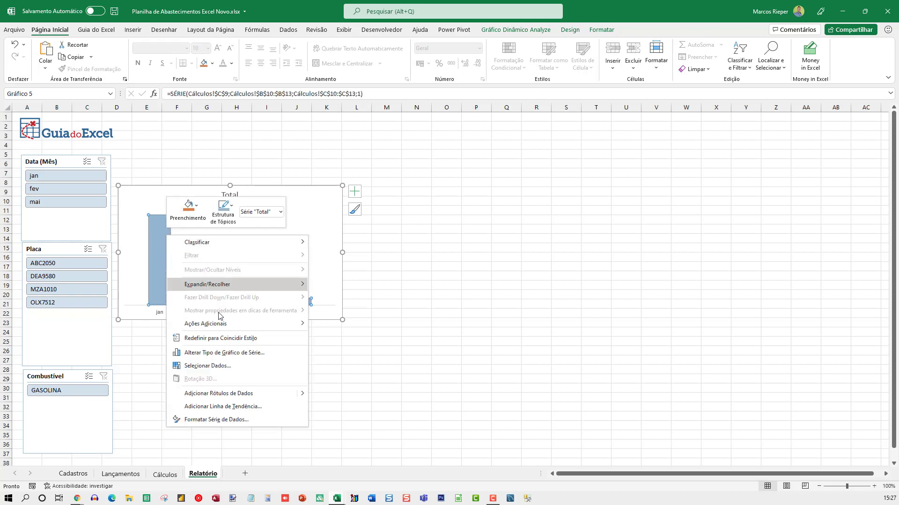
{"action": "left_click", "coordinate": [219, 393]}
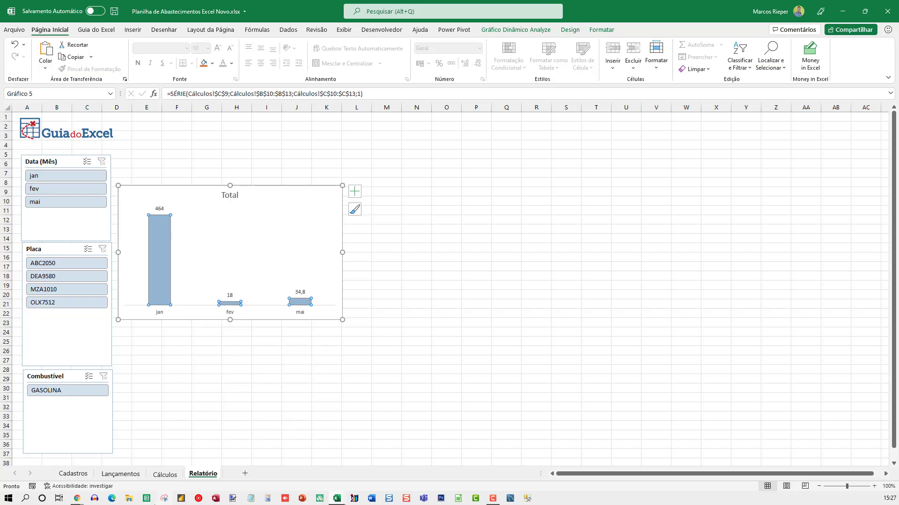
Change the litres chart's title to "Total Litros"
{"action": "left_click", "coordinate": [170, 475]}
{"action": "left_click", "coordinate": [197, 474]}
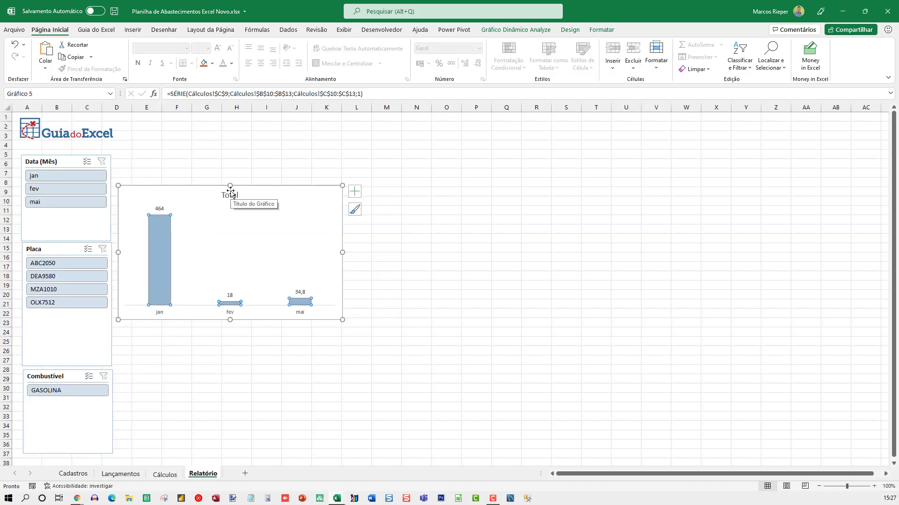
{"action": "double_click", "coordinate": [226, 196]}
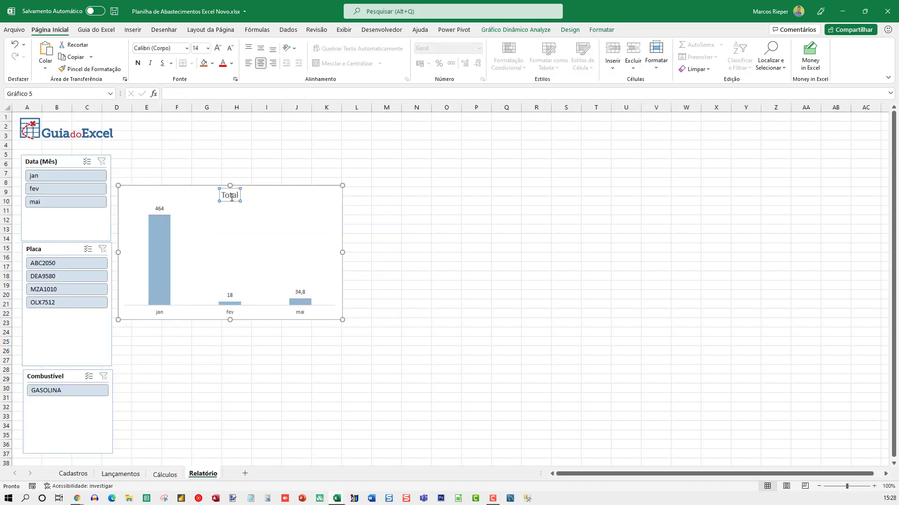
{"action": "key", "text": "End"}
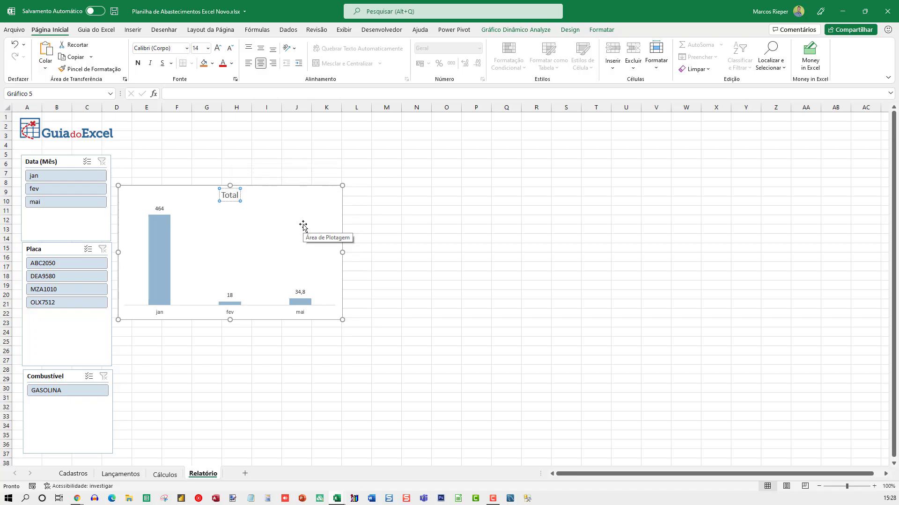
{"action": "type", "text": "Litros"}
{"action": "left_click", "coordinate": [428, 200]}
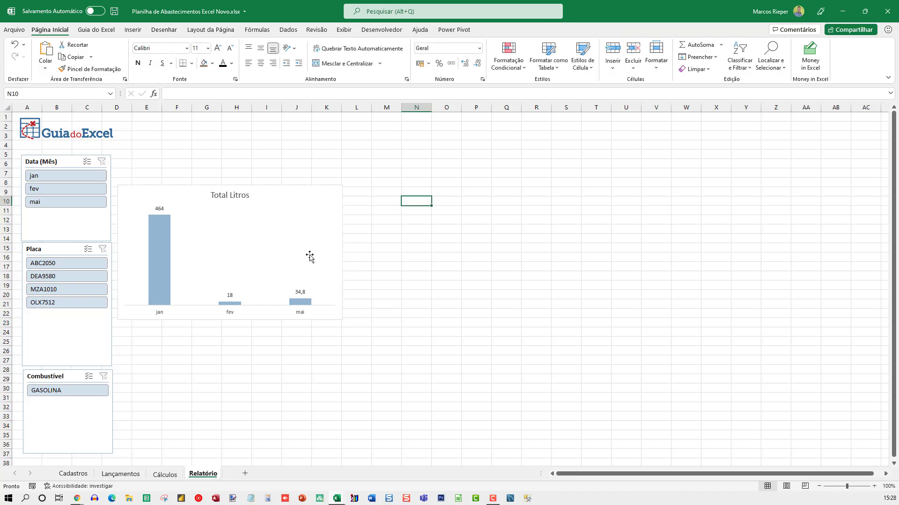
Save the Total Litros chart's formatting as a chart template named Mod2
{"action": "right_click", "coordinate": [283, 195]}
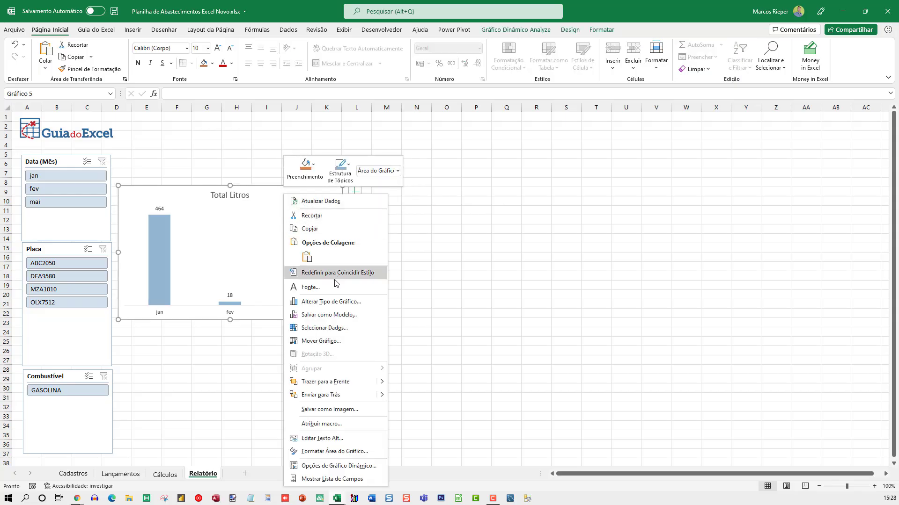
{"action": "left_click", "coordinate": [328, 315]}
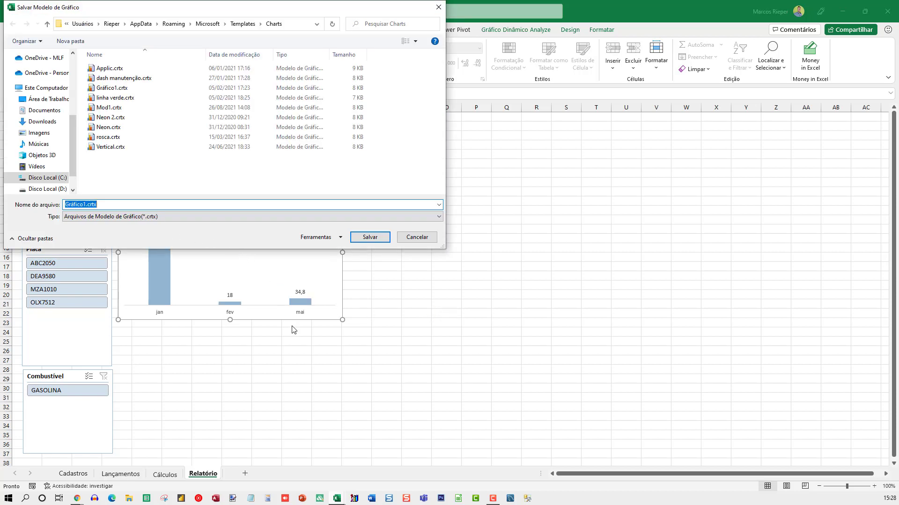
{"action": "type", "text": "M"}
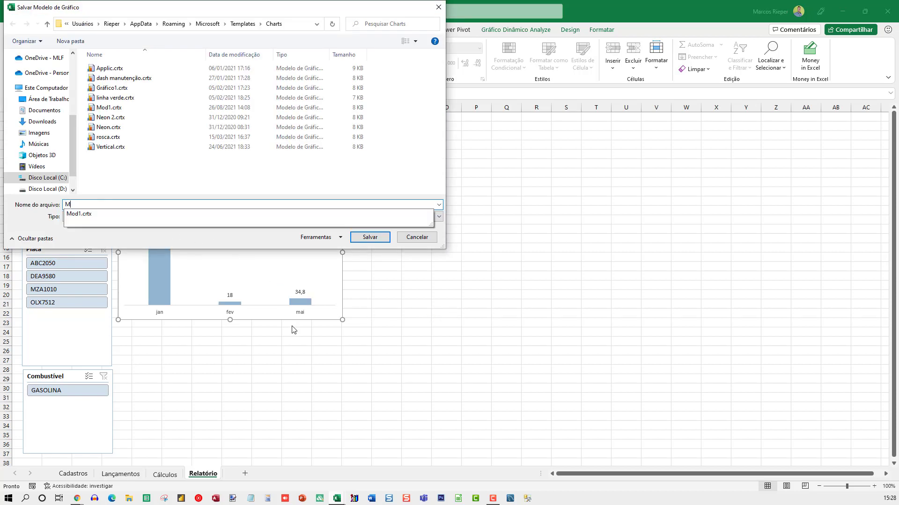
{"action": "type", "text": "od2"}
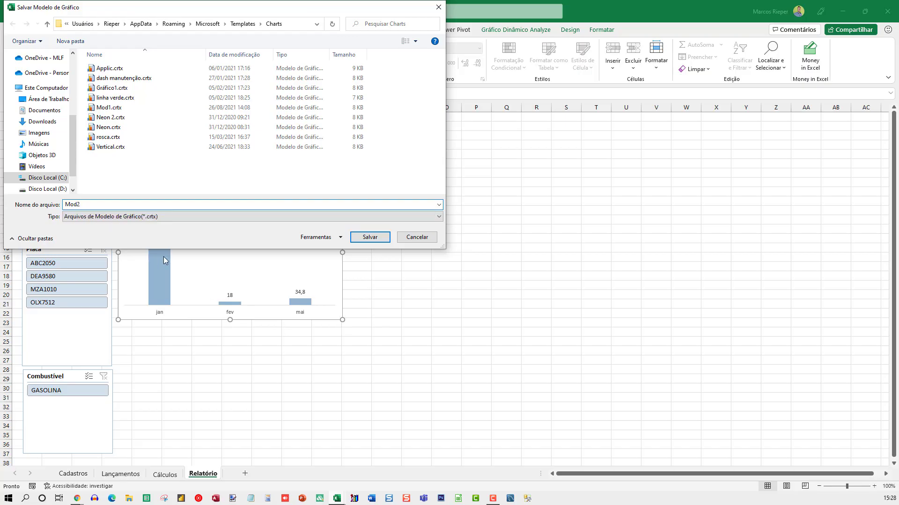
{"action": "left_click", "coordinate": [365, 237]}
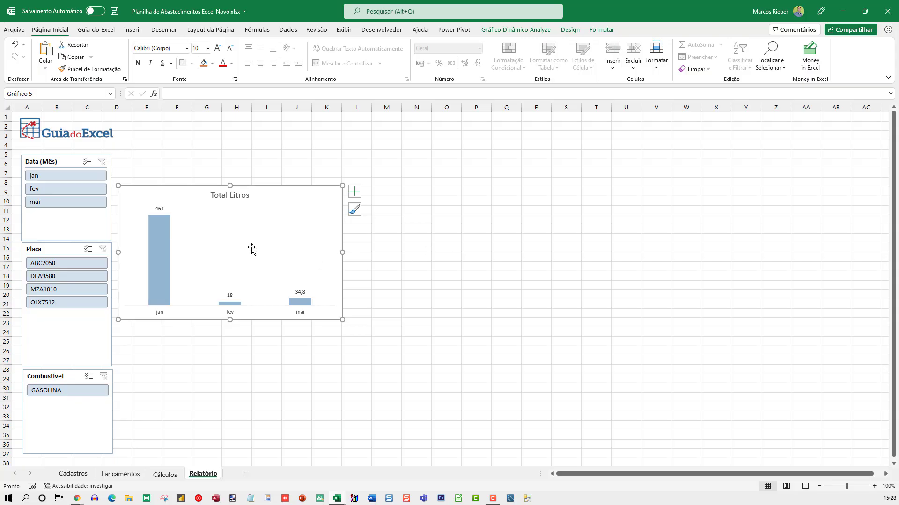
{"action": "left_click", "coordinate": [420, 283]}
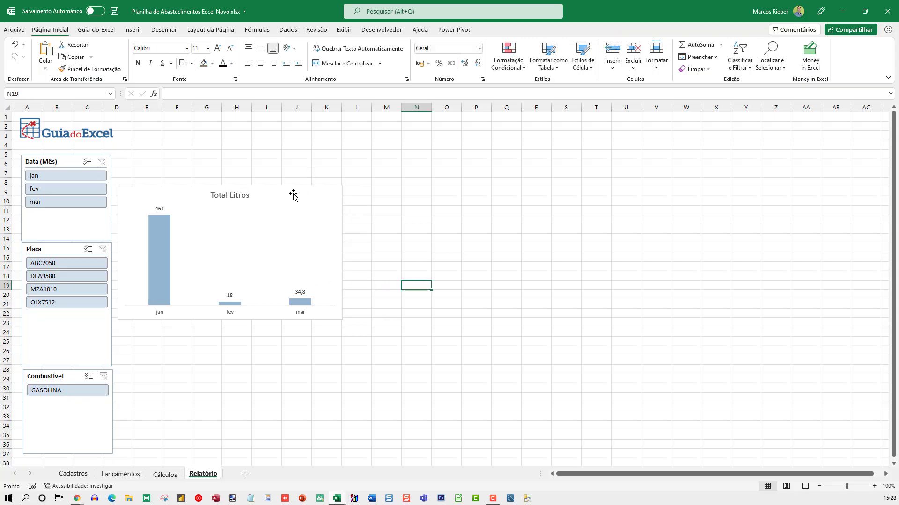
Move the Total Litros chart down beside the Combustível slicer, with its lower edge near row 36
{"action": "left_click", "coordinate": [302, 271]}
{"action": "left_click_drag", "start_coordinate": [303, 271], "coordinate": [287, 318]}
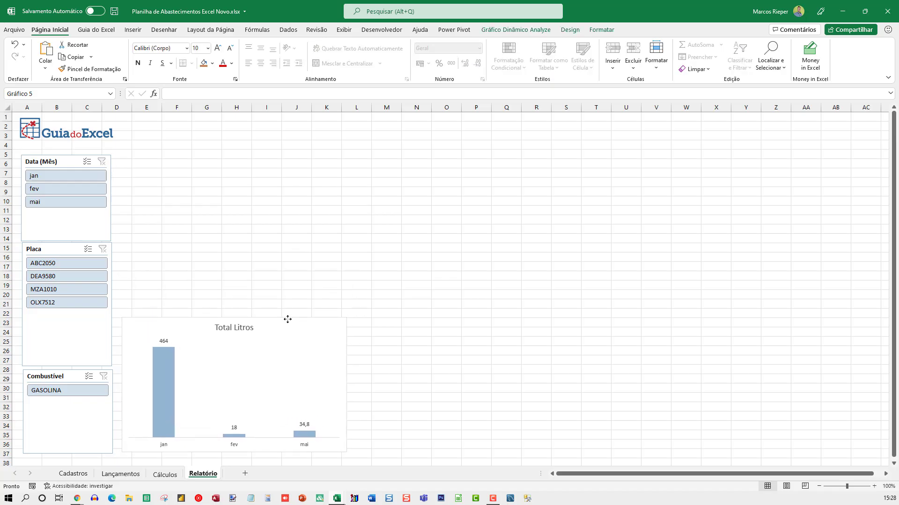
{"action": "left_click", "coordinate": [293, 250]}
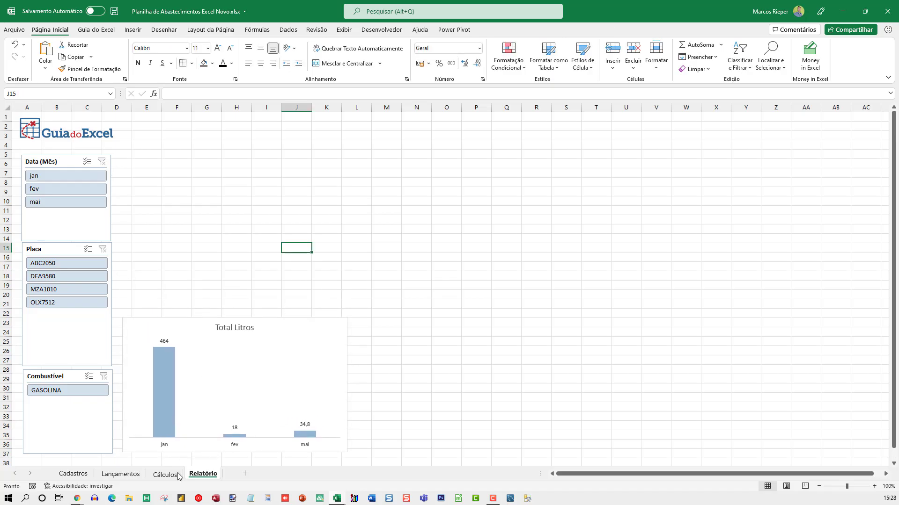
Create a default column pivot chart from the Total Valor pivot table and place it on the Relatório sheet directly above the Total Litros chart
{"action": "left_click", "coordinate": [165, 474]}
{"action": "left_click", "coordinate": [266, 272]}
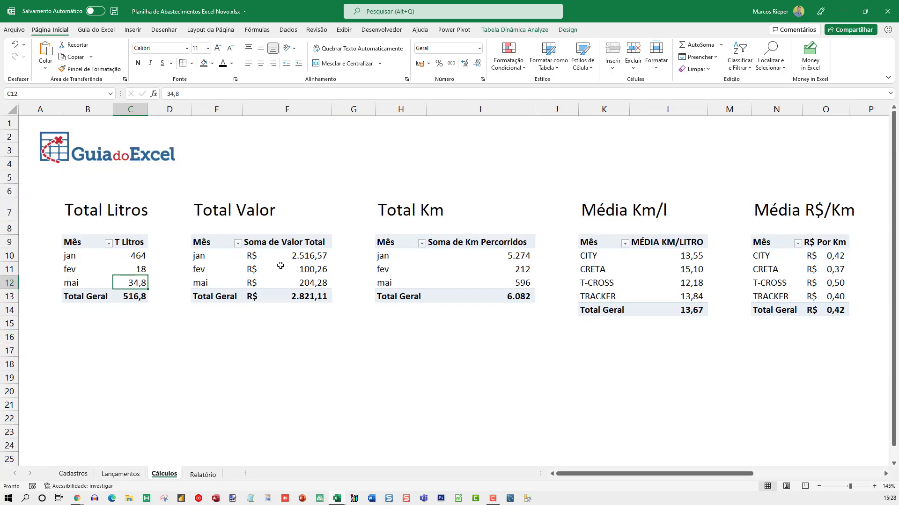
{"action": "key", "text": "alt+F1"}
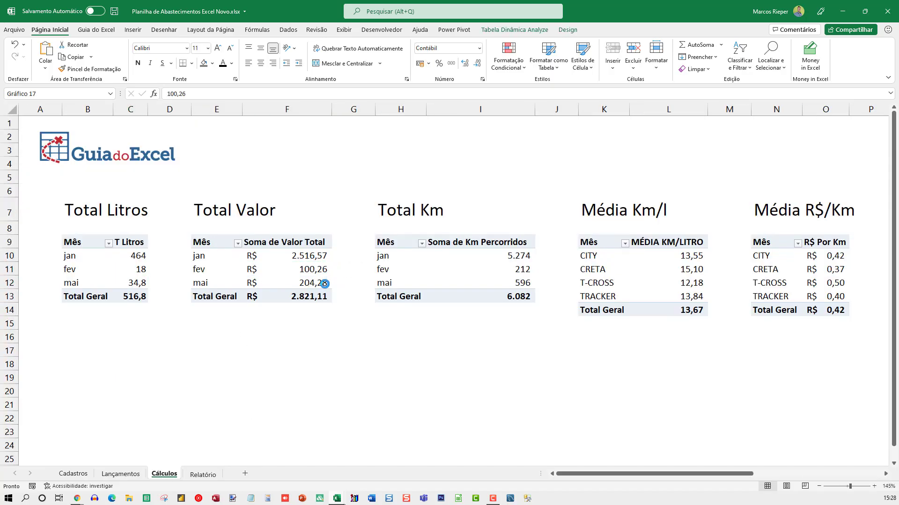
{"action": "left_click", "coordinate": [203, 475]}
{"action": "left_click", "coordinate": [269, 175]}
{"action": "key", "text": "ctrl+v"}
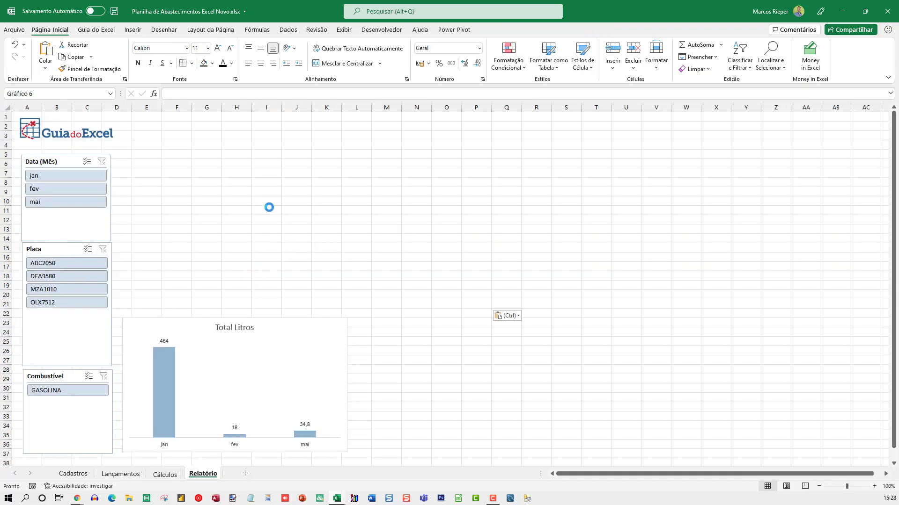
{"action": "left_click_drag", "start_coordinate": [321, 181], "coordinate": [205, 190]}
{"action": "left_click", "coordinate": [423, 211]}
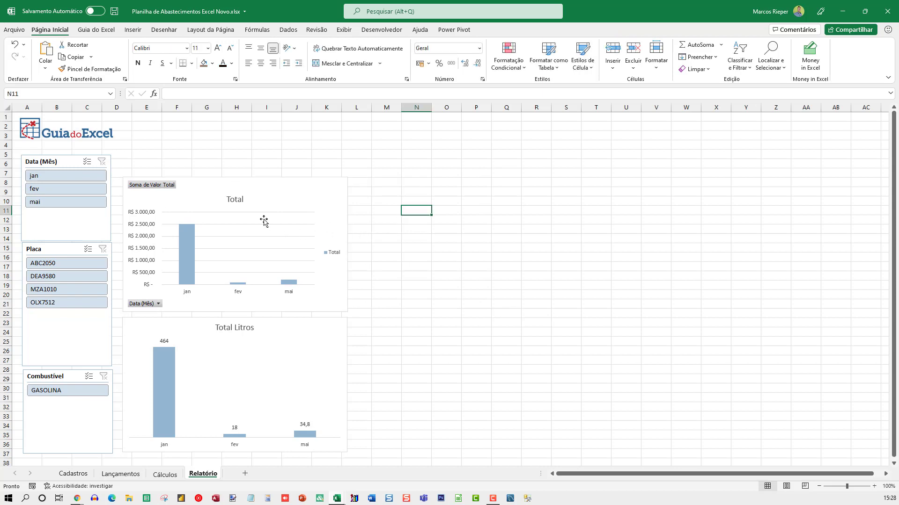
Change the title of the Soma de Valor Total chart to "R$ Total"
{"action": "left_click", "coordinate": [238, 199]}
{"action": "left_click", "coordinate": [236, 200]}
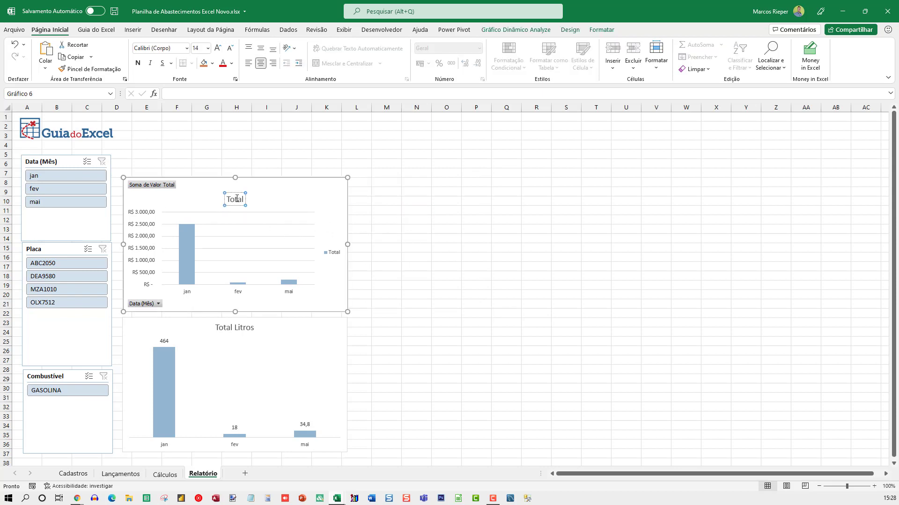
{"action": "double_click", "coordinate": [237, 200]}
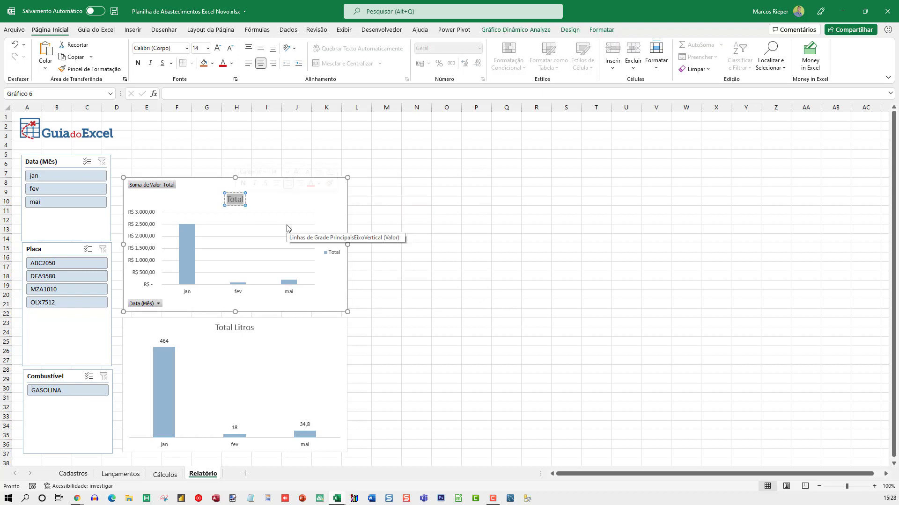
{"action": "type", "text": "R$ Total"}
{"action": "left_click", "coordinate": [438, 182]}
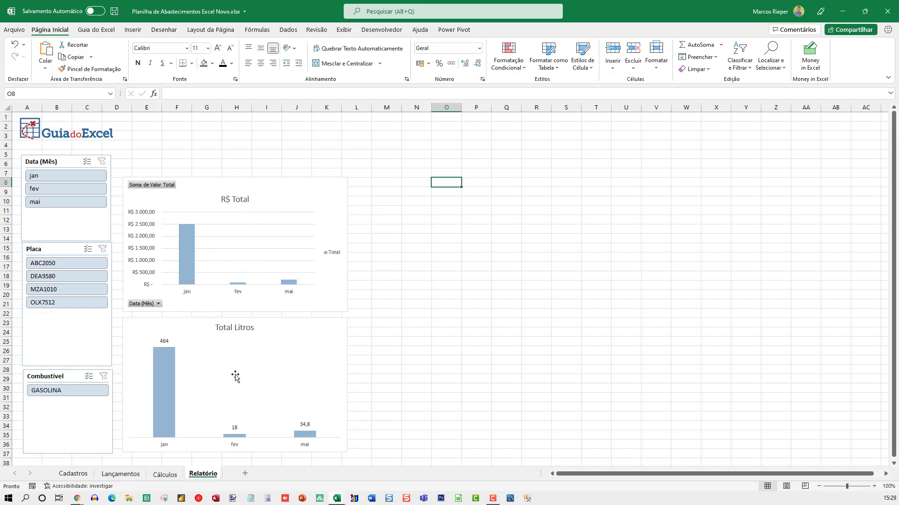
Apply the saved chart template Mod2 to the R$ Total chart
{"action": "right_click", "coordinate": [287, 187]}
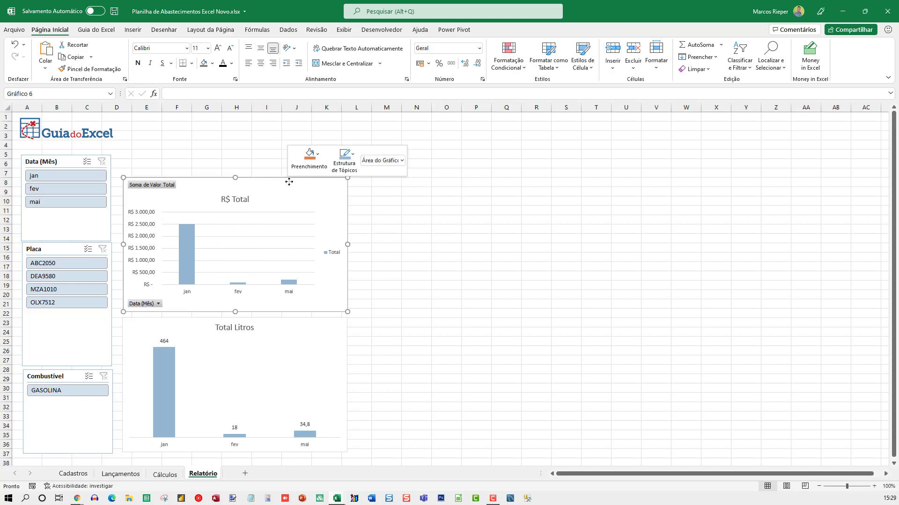
{"action": "left_click", "coordinate": [346, 293]}
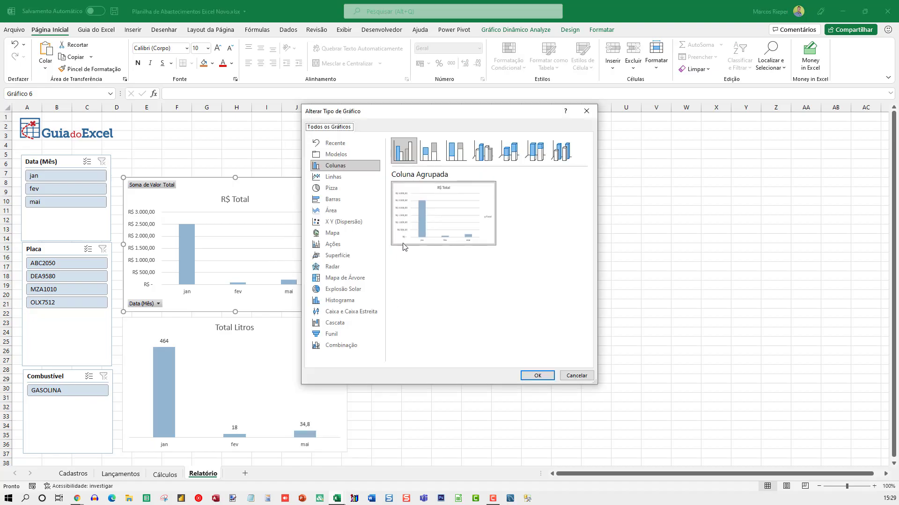
{"action": "left_click", "coordinate": [337, 155]}
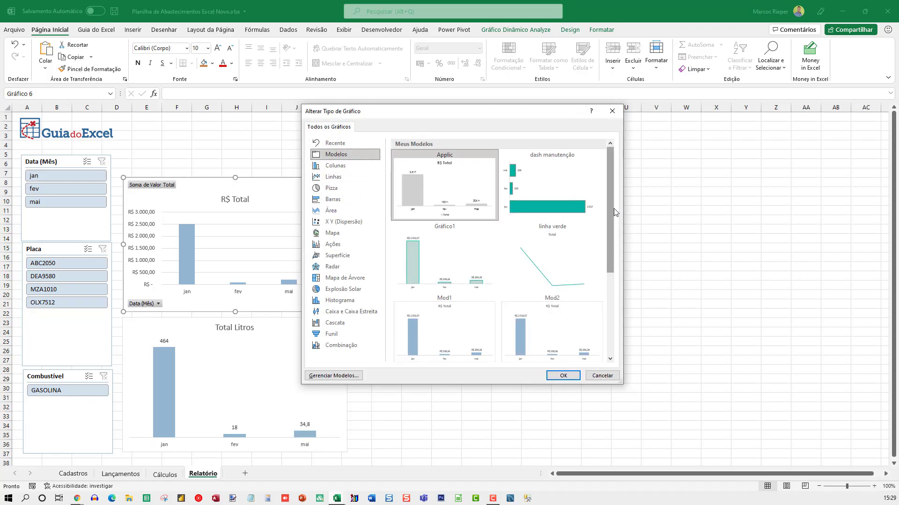
{"action": "scroll", "coordinate": [610, 254], "scroll_direction": "down", "scroll_amount": 2}
{"action": "mouse_move", "coordinate": [561, 281]}
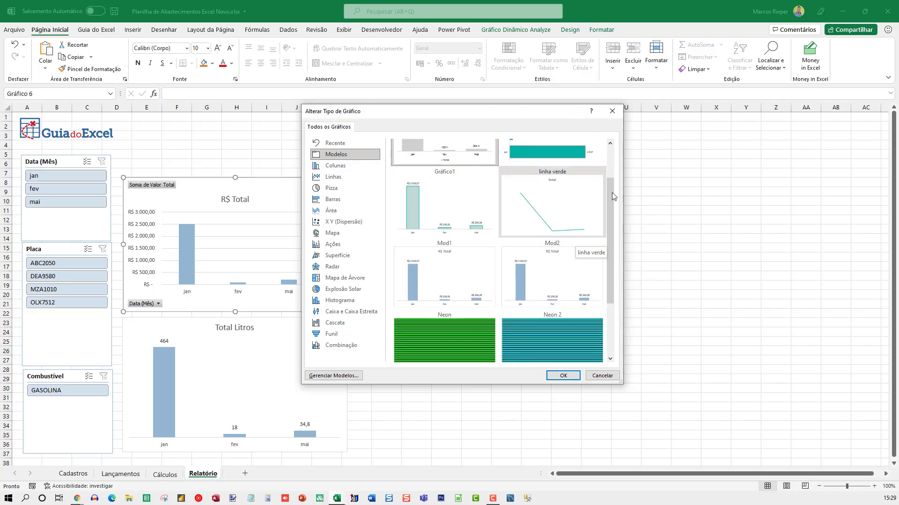
{"action": "mouse_move", "coordinate": [611, 198]}
{"action": "left_mouse_down"}
{"action": "mouse_move", "coordinate": [615, 269]}
{"action": "mouse_move", "coordinate": [616, 196]}
{"action": "left_mouse_up"}
{"action": "mouse_move", "coordinate": [543, 293]}
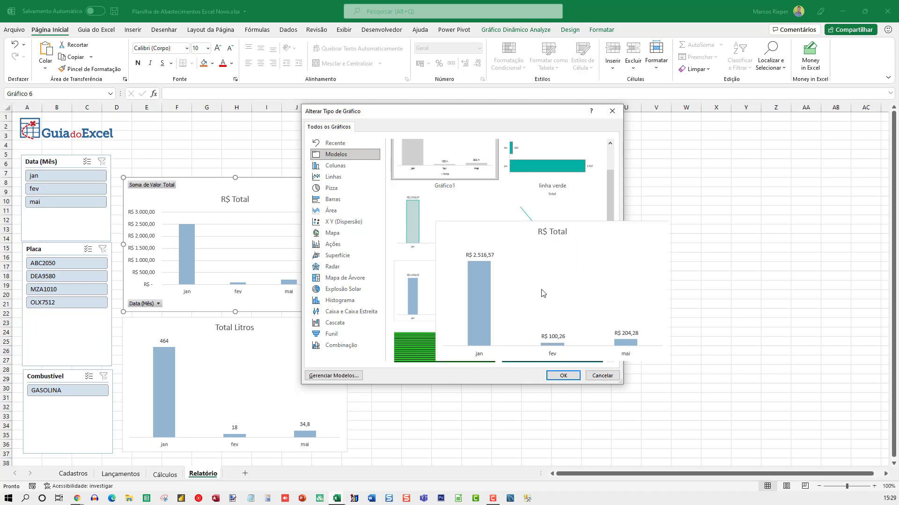
{"action": "left_click", "coordinate": [563, 375]}
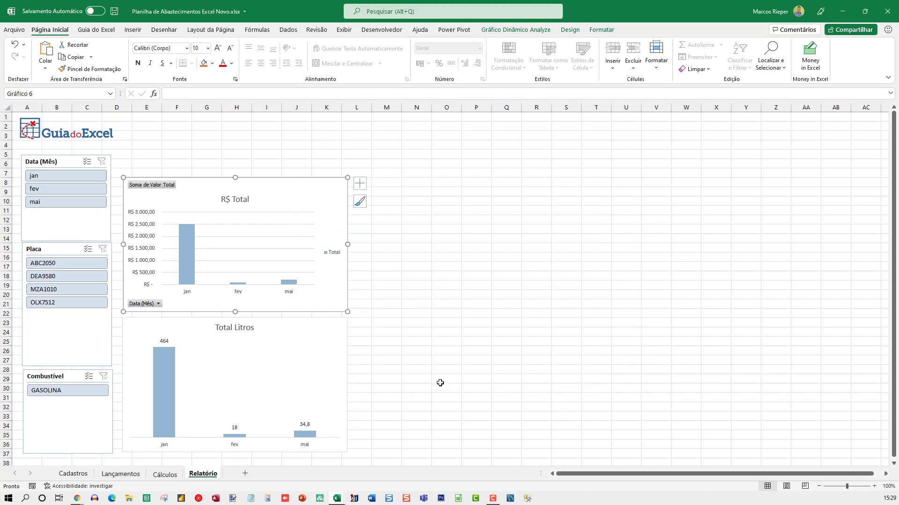
{"action": "left_click", "coordinate": [416, 342]}
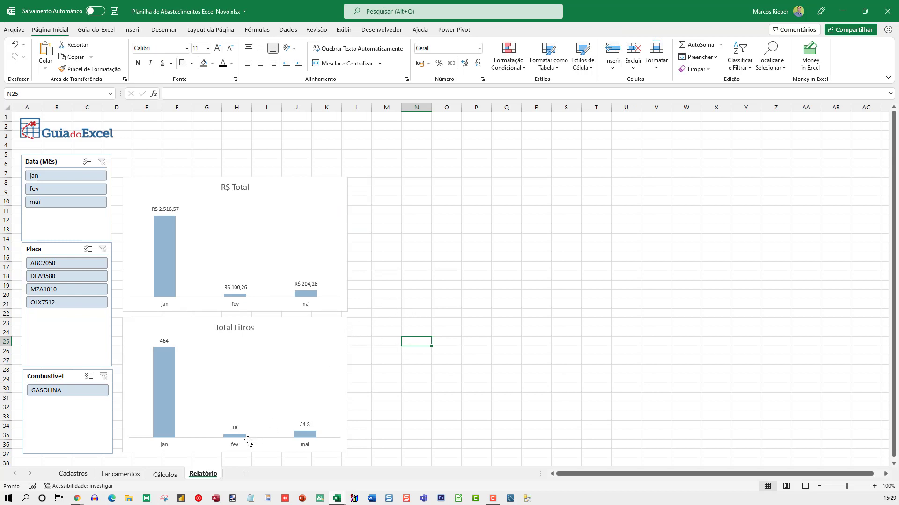
Create a default column pivot chart from the Média Km/l pivot table and place it on the Relatório sheet beside the R$ Total chart
{"action": "left_click", "coordinate": [165, 474]}
{"action": "left_click", "coordinate": [475, 267]}
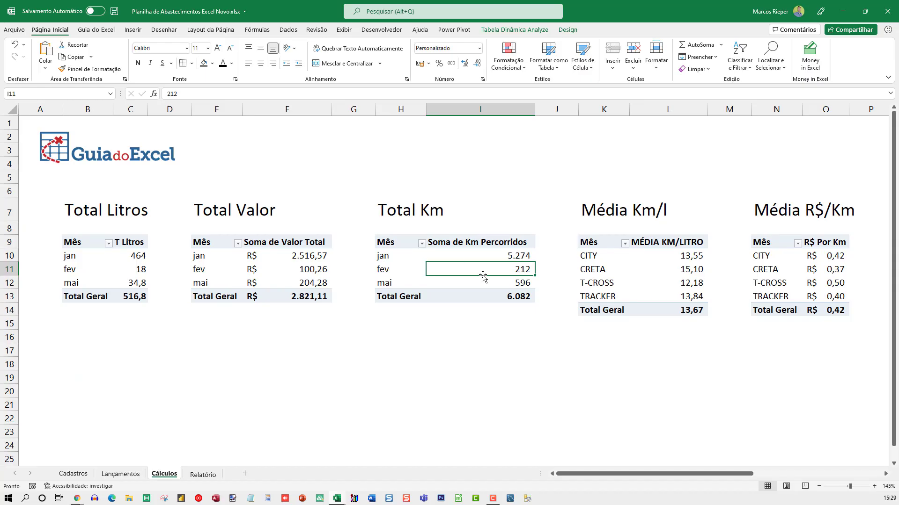
{"action": "mouse_move", "coordinate": [514, 293]}
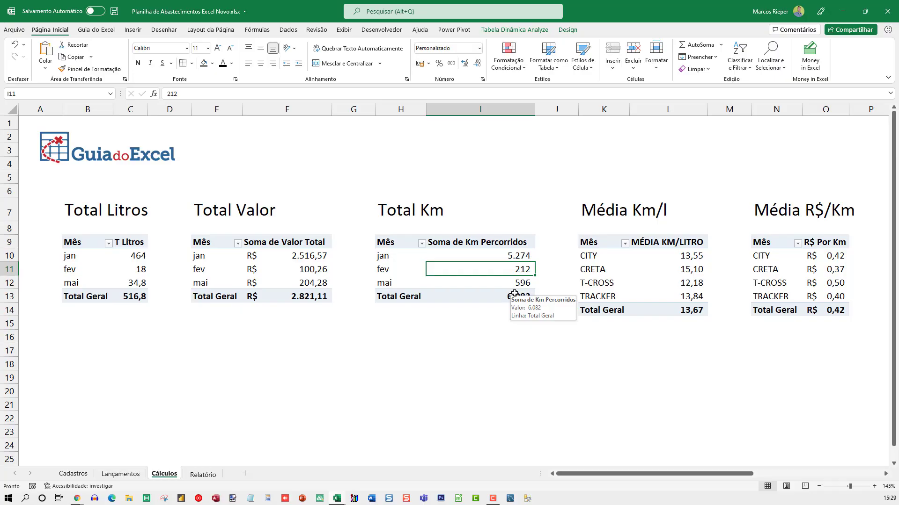
{"action": "left_click", "coordinate": [679, 280]}
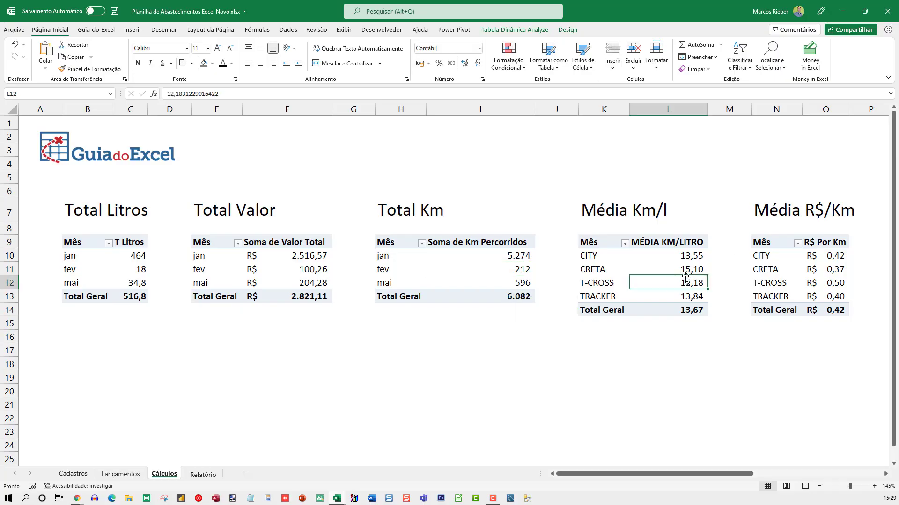
{"action": "key", "text": "alt+F1"}
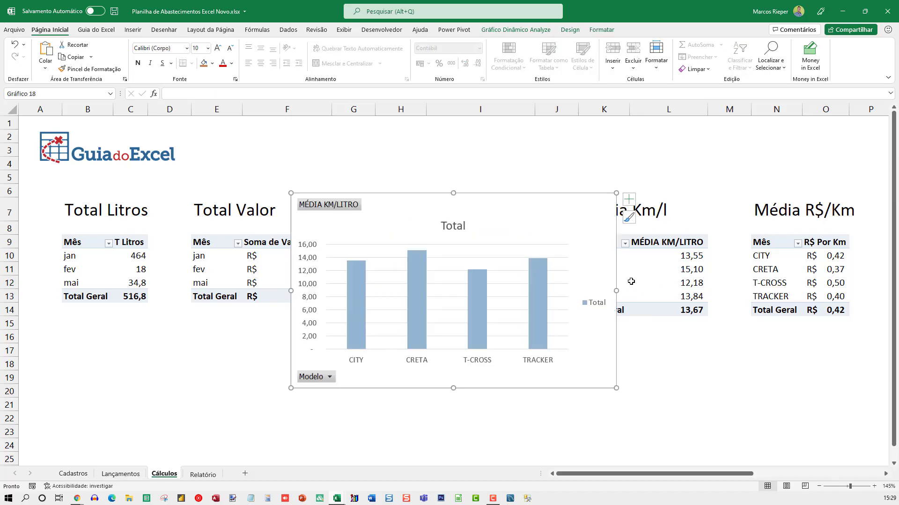
{"action": "key", "text": "ctrl+x"}
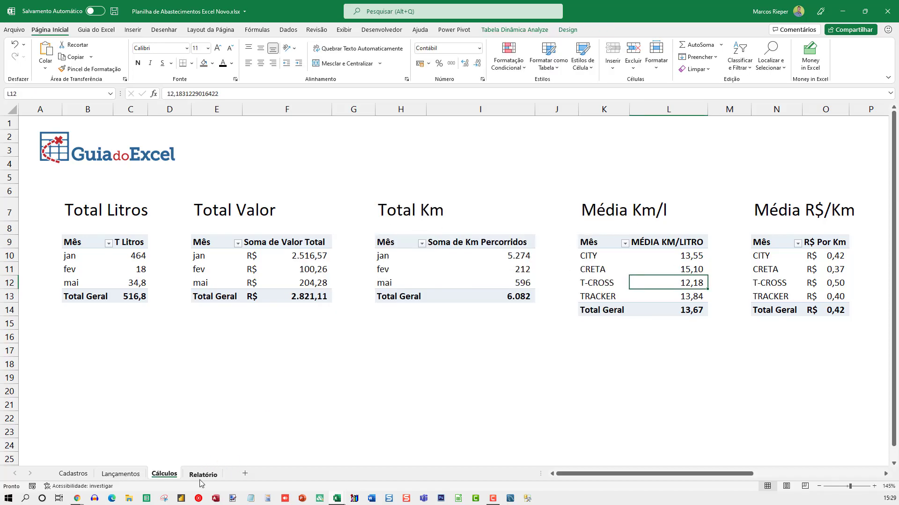
{"action": "left_click", "coordinate": [202, 474]}
{"action": "left_click", "coordinate": [450, 207]}
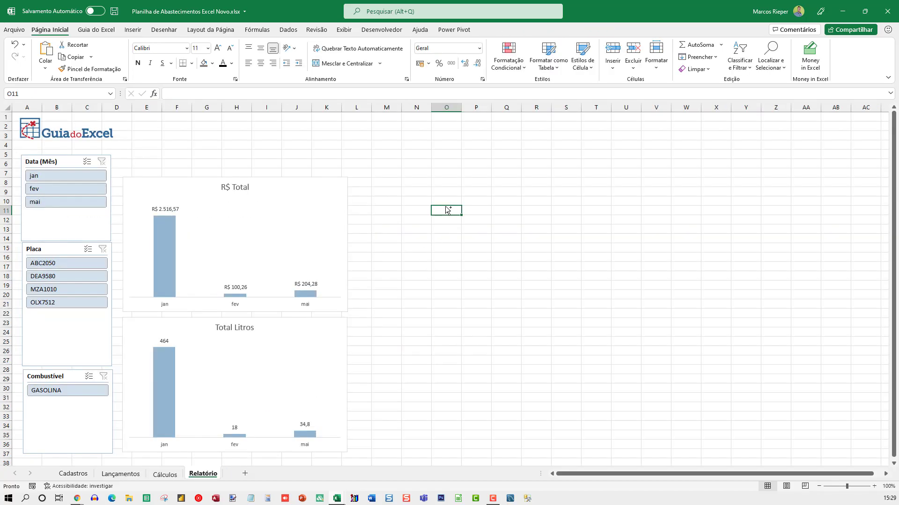
{"action": "key", "text": "ctrl+v"}
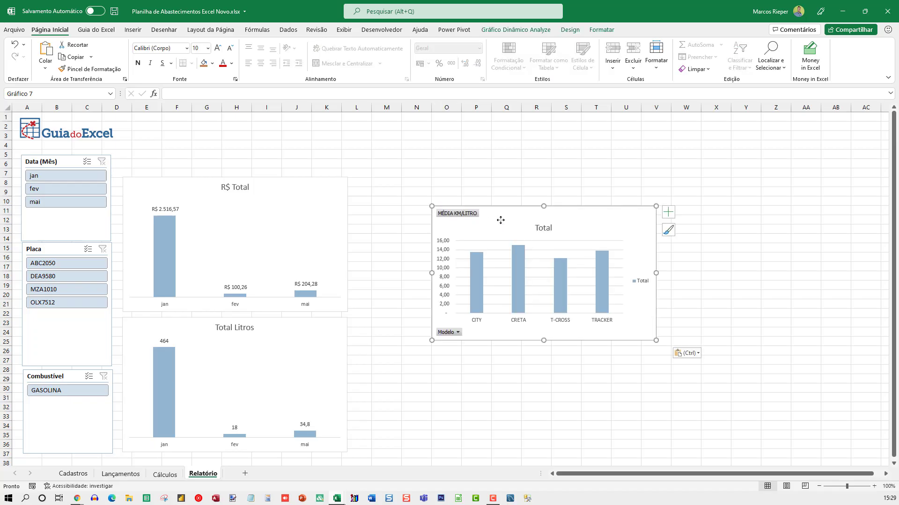
{"action": "left_click_drag", "start_coordinate": [500, 220], "coordinate": [429, 191]}
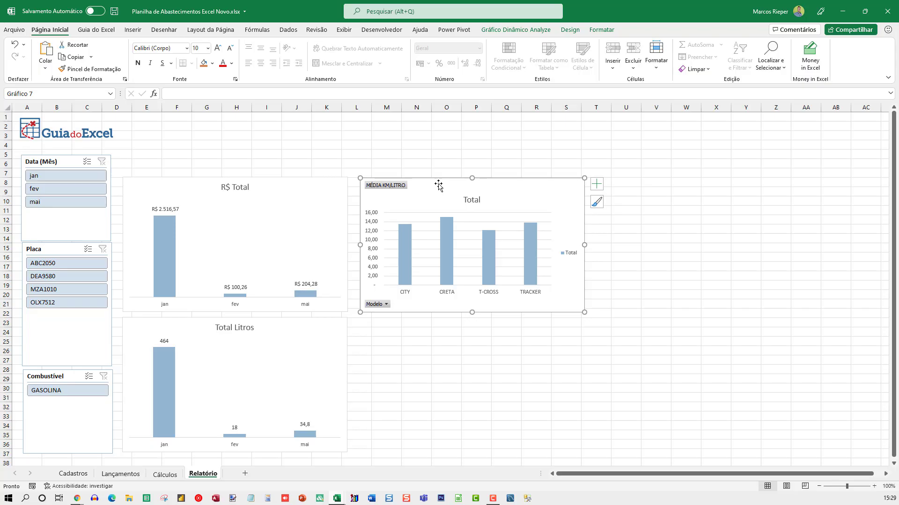
Apply the saved chart template Mod2 to the new average km per litre chart
{"action": "right_click", "coordinate": [439, 183]}
{"action": "left_click", "coordinate": [487, 292]}
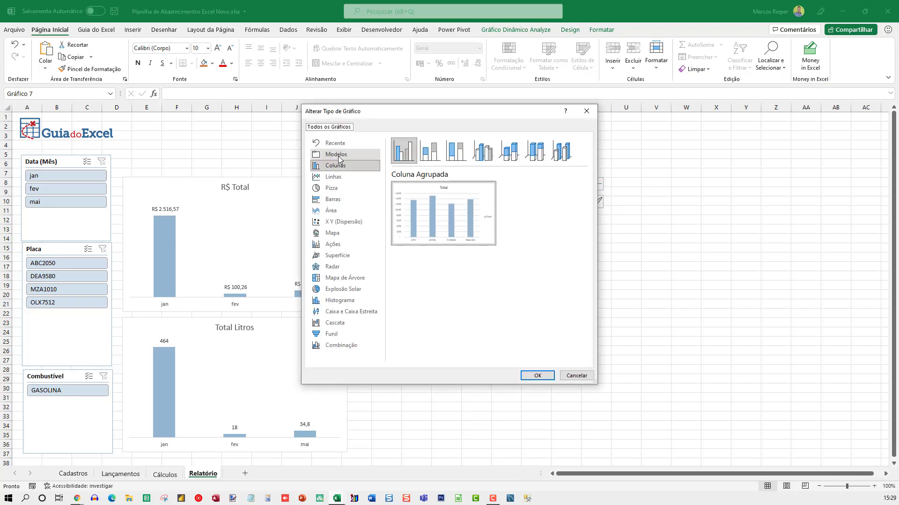
{"action": "left_click", "coordinate": [370, 155]}
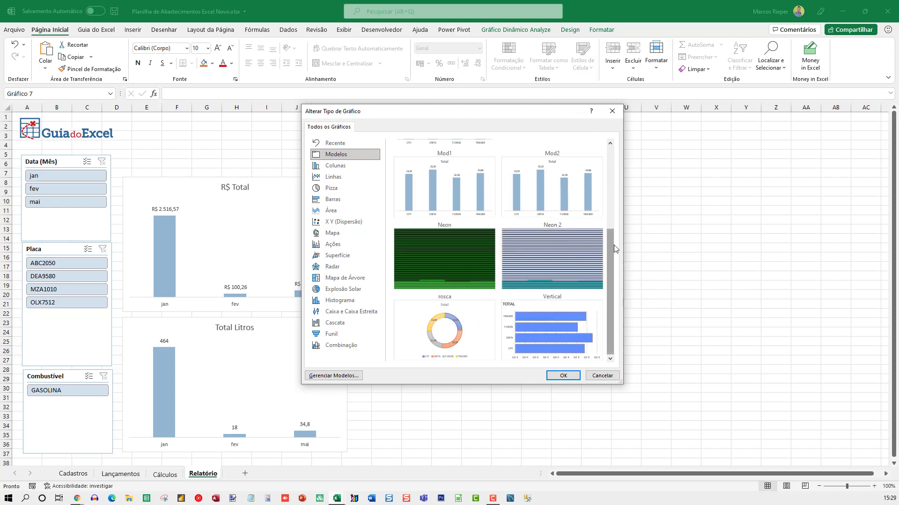
{"action": "left_click", "coordinate": [575, 198]}
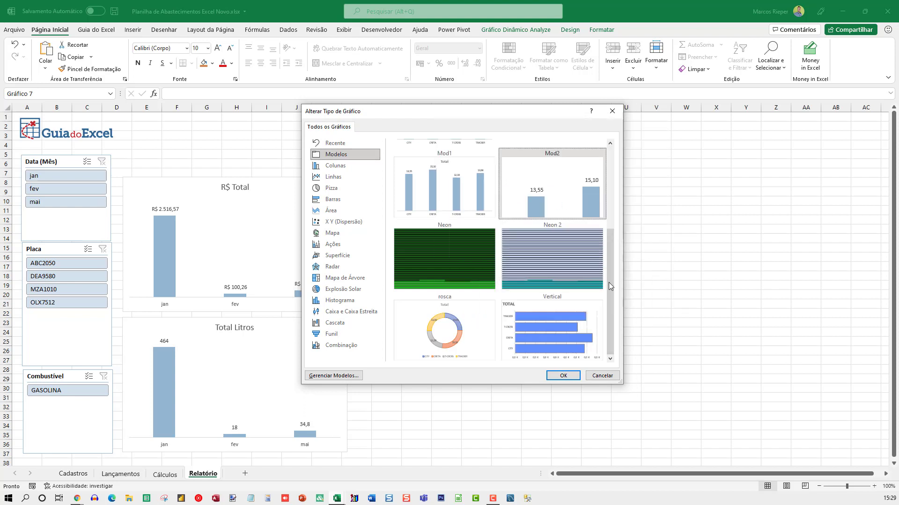
{"action": "left_click", "coordinate": [563, 375]}
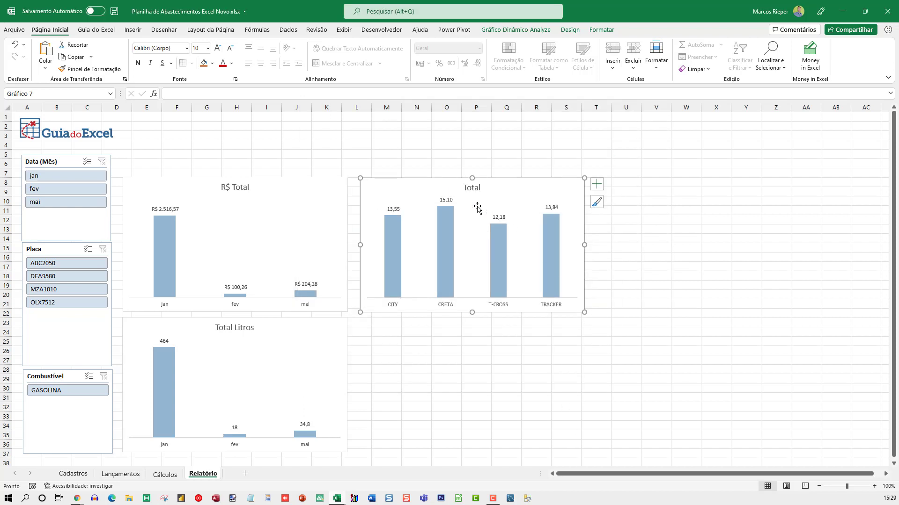
Change the average km per litre chart to a clustered bar chart (Barras Agrupadas)
{"action": "right_click", "coordinate": [429, 188]}
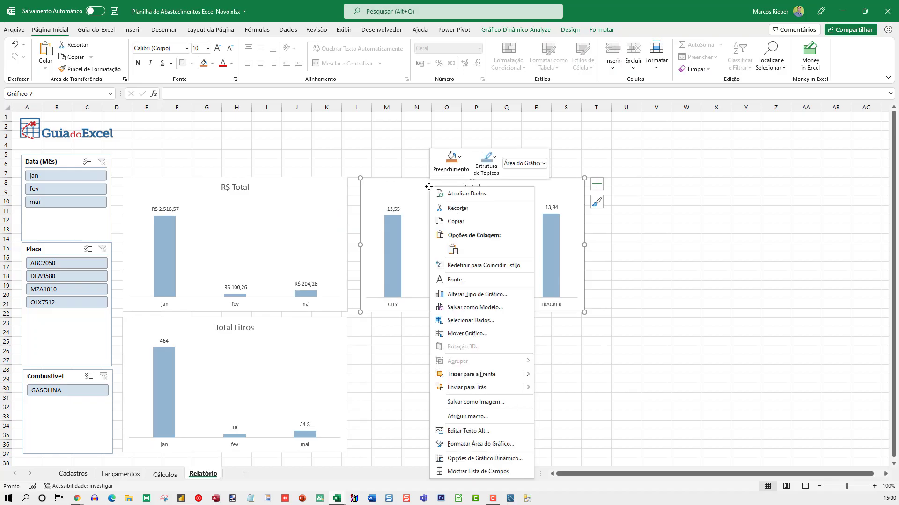
{"action": "left_click", "coordinate": [473, 298]}
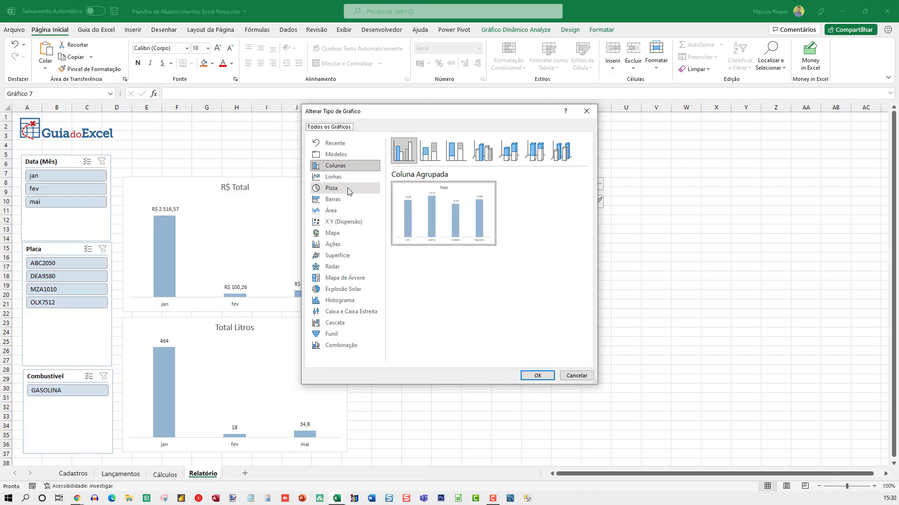
{"action": "left_click", "coordinate": [346, 199]}
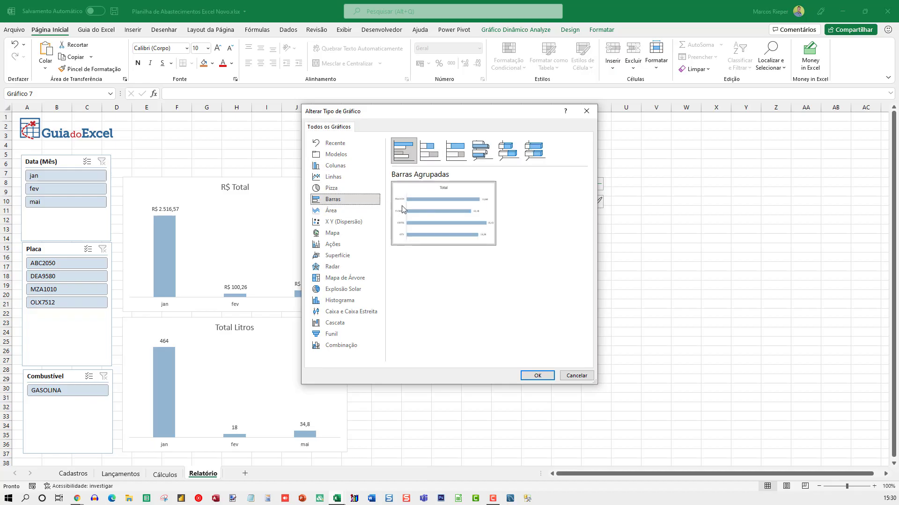
{"action": "left_click", "coordinate": [534, 374]}
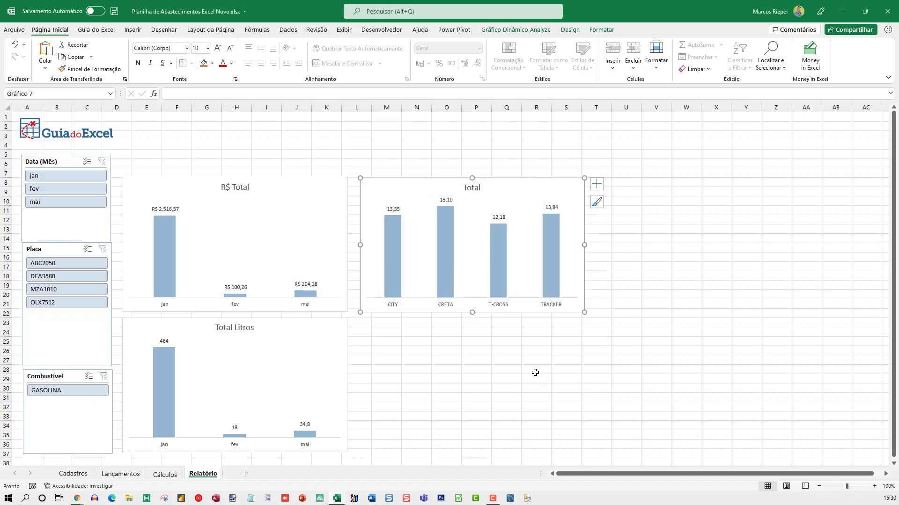
Vary the bar colours by point in the average km per litre chart's data series
{"action": "right_click", "coordinate": [402, 189]}
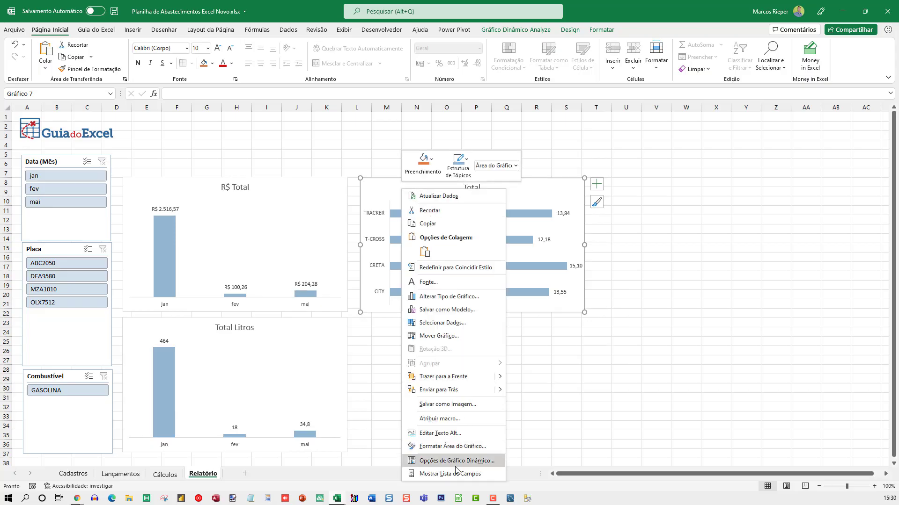
{"action": "left_click", "coordinate": [531, 221]}
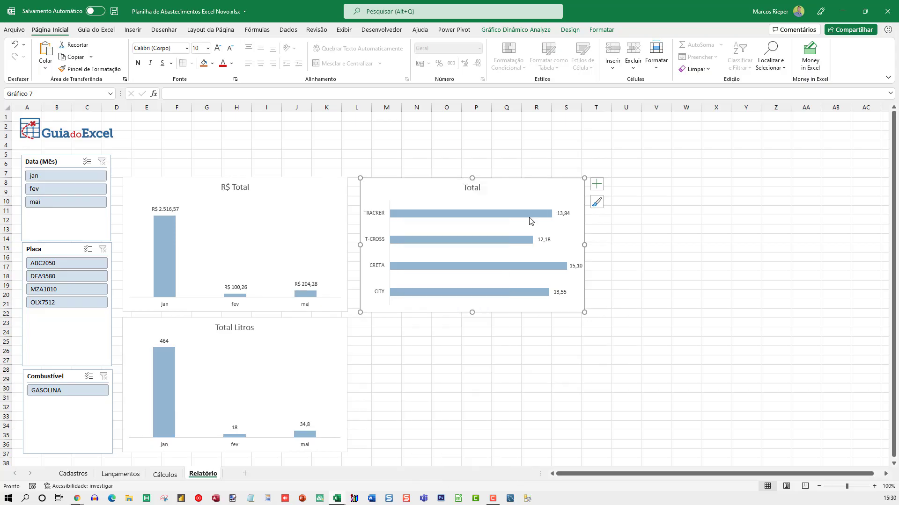
{"action": "right_click", "coordinate": [529, 219]}
{"action": "left_click", "coordinate": [579, 402]}
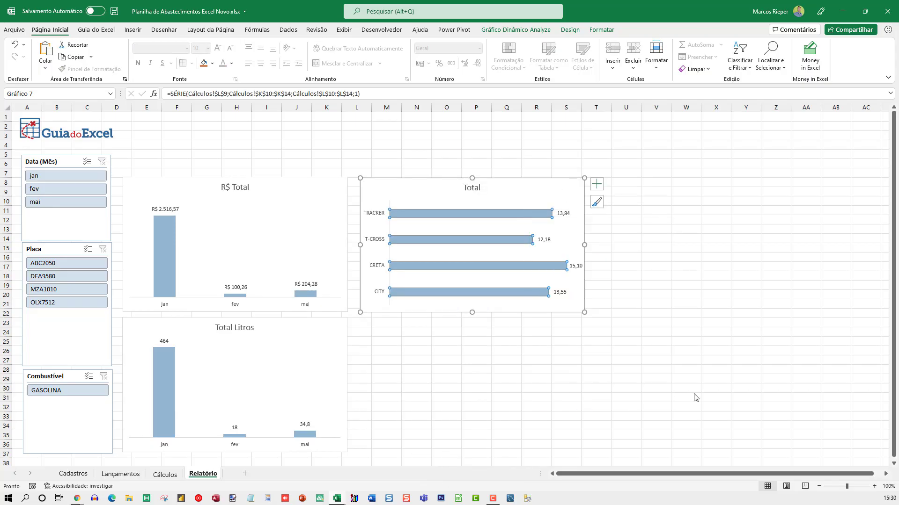
{"action": "left_click", "coordinate": [780, 147]}
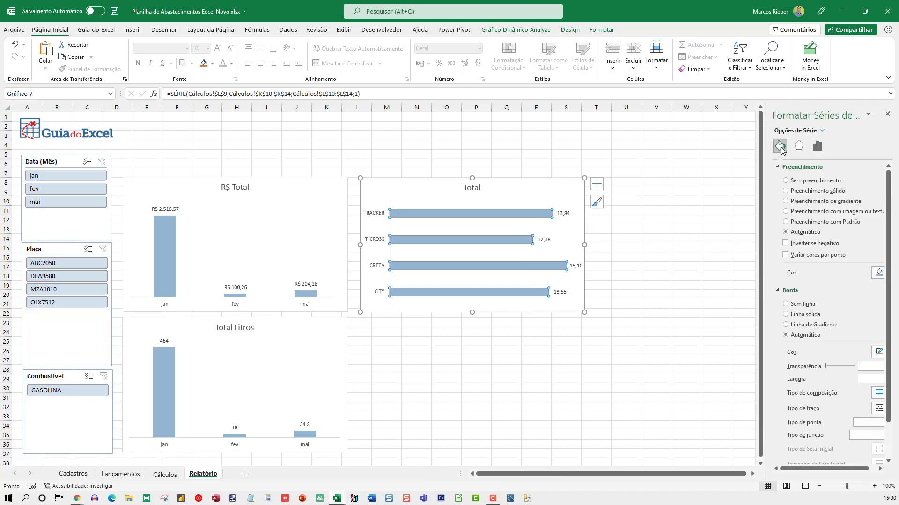
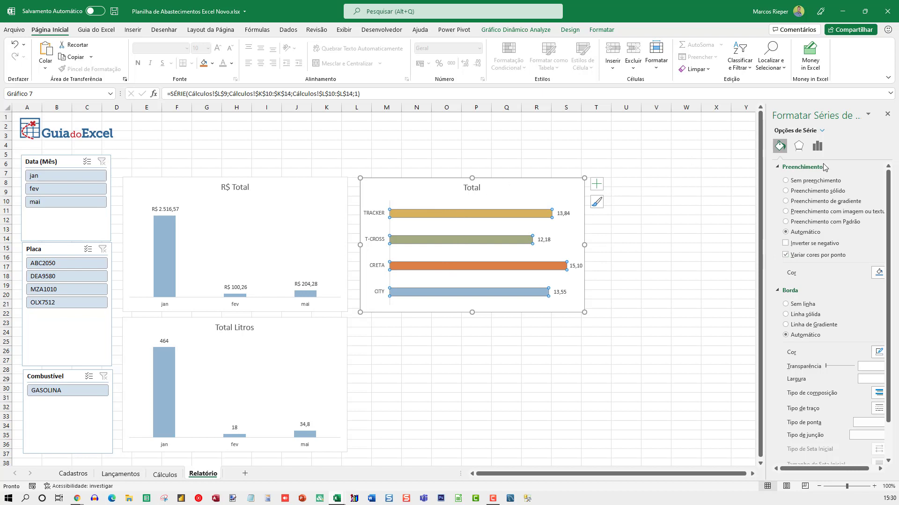
{"action": "left_click", "coordinate": [887, 114]}
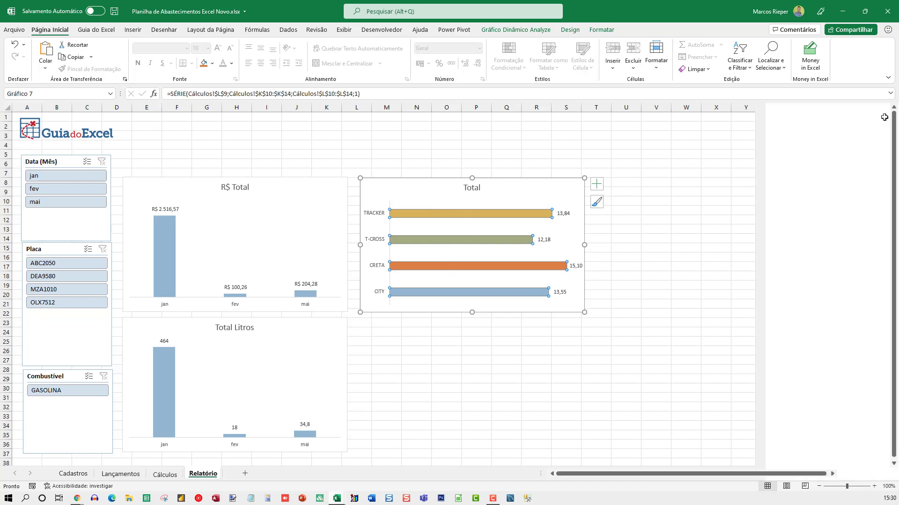
Change the title of the clustered bar chart to "Média Km/l"
{"action": "left_click", "coordinate": [471, 188]}
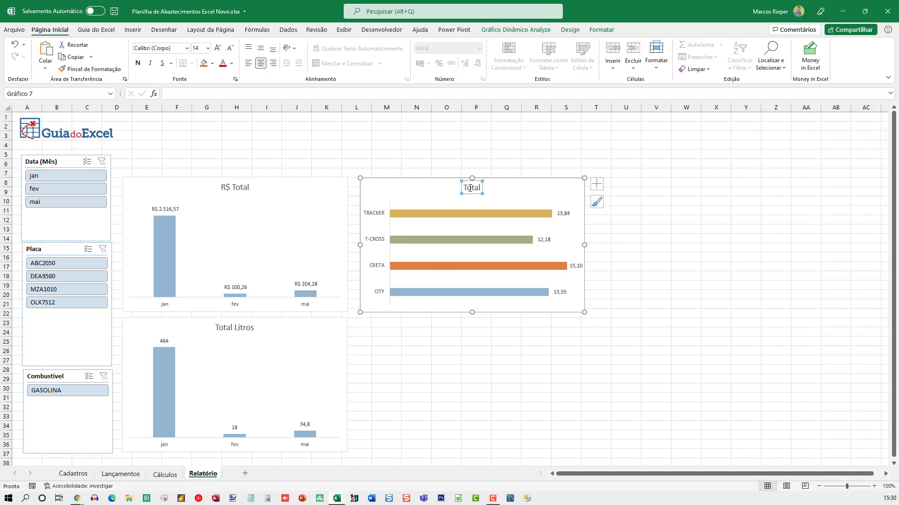
{"action": "double_click", "coordinate": [470, 188]}
{"action": "type", "text": "Méd"}
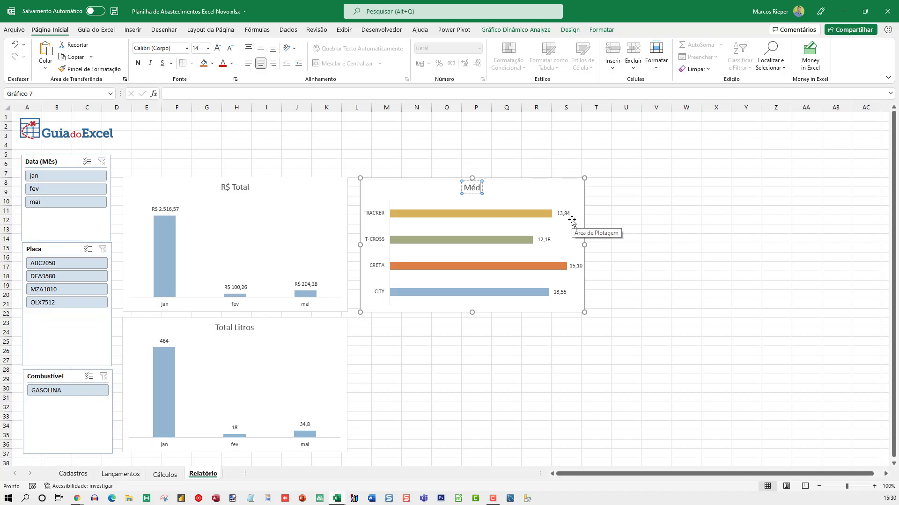
{"action": "type", "text": "ia Km/l"}
{"action": "left_click", "coordinate": [514, 370]}
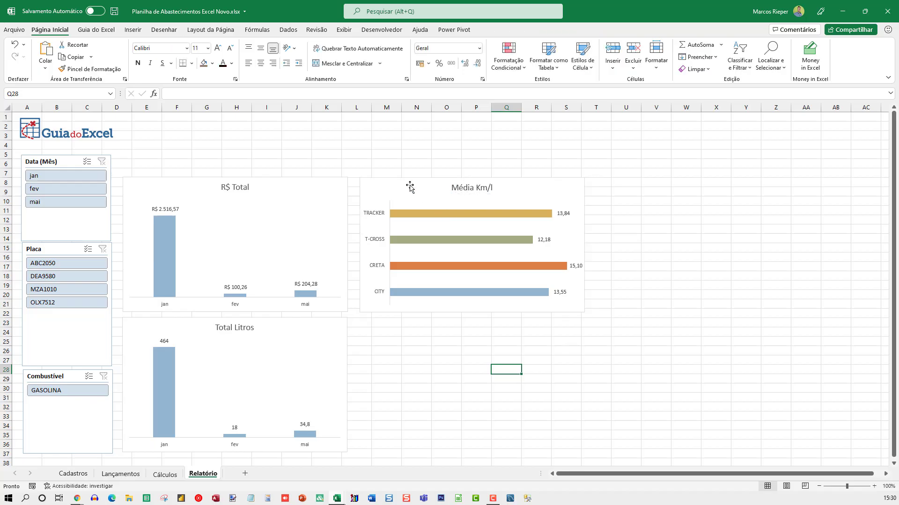
{"action": "left_click", "coordinate": [414, 185]}
{"action": "left_click", "coordinate": [387, 351]}
Create a default column pivot chart from the Média R$/Km pivot table and place it on the Relatório sheet directly below the Média Km/l chart
{"action": "left_click", "coordinate": [164, 474]}
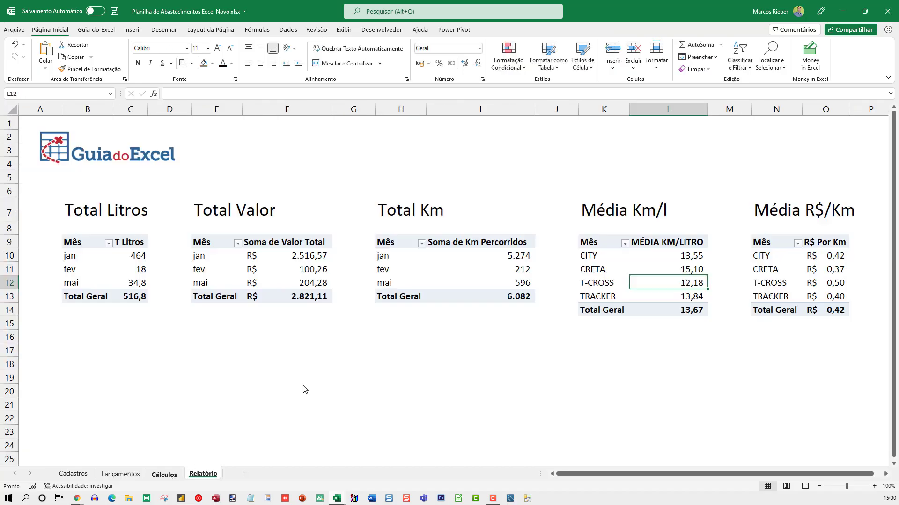
{"action": "left_click", "coordinate": [803, 257]}
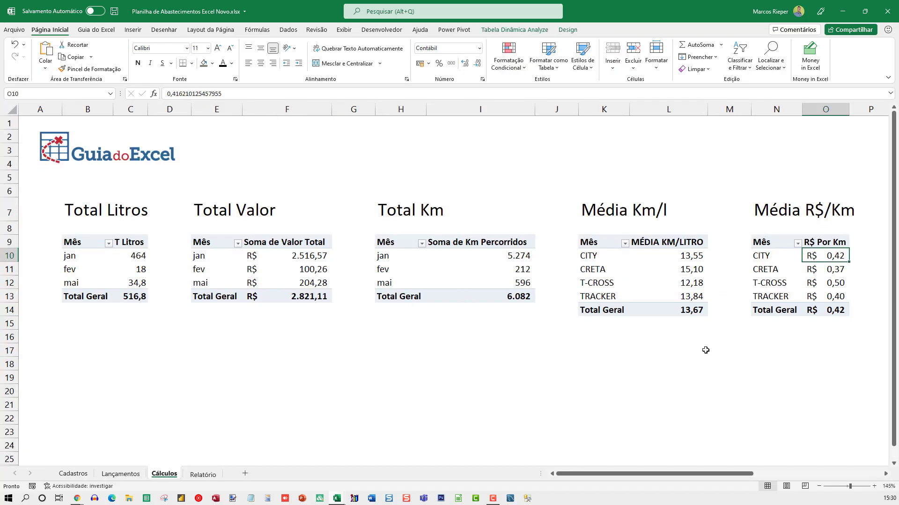
{"action": "key", "text": "alt+F1"}
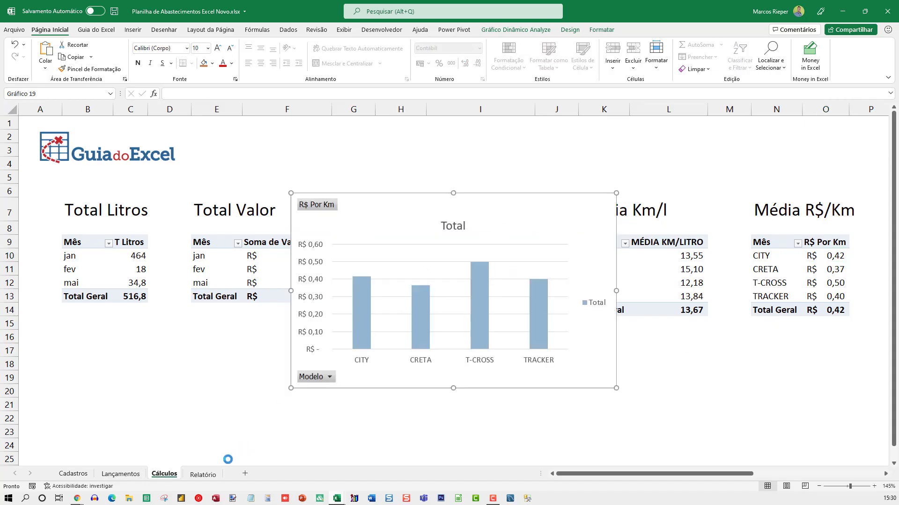
{"action": "key", "text": "ctrl+x"}
{"action": "key", "text": "ctrl+Page_Down"}
{"action": "left_click", "coordinate": [452, 343]}
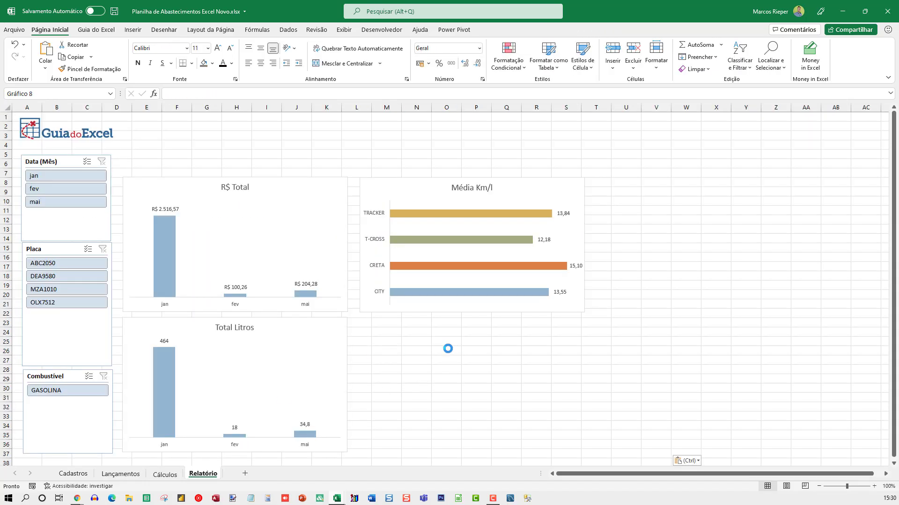
{"action": "key", "text": "ctrl+v"}
{"action": "left_click_drag", "start_coordinate": [484, 350], "coordinate": [419, 333]}
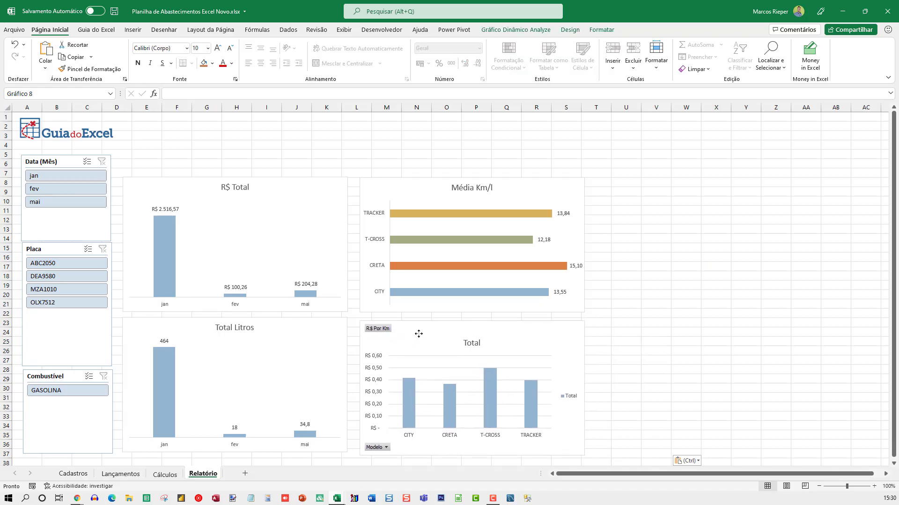
{"action": "left_click", "coordinate": [624, 266]}
Apply the saved chart template Mod2 to the new R$ Por Km chart
{"action": "right_click", "coordinate": [527, 336]}
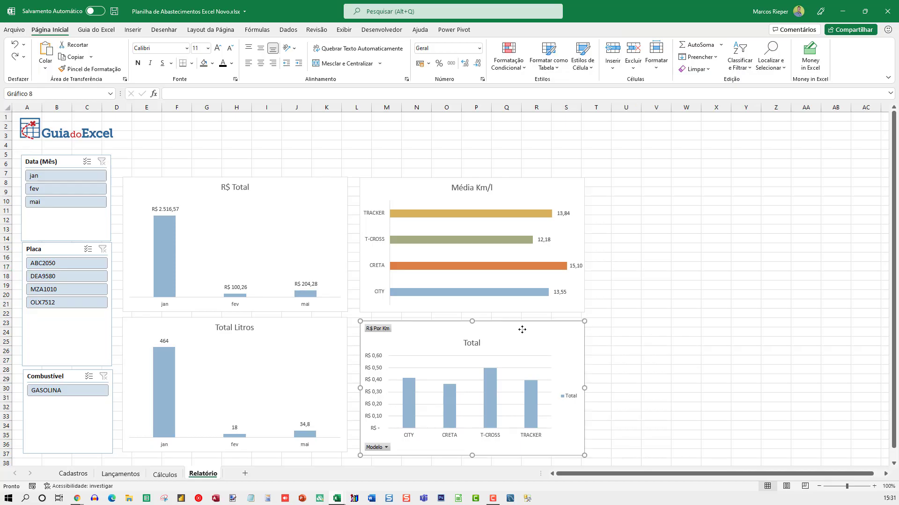
{"action": "left_click", "coordinate": [567, 145]}
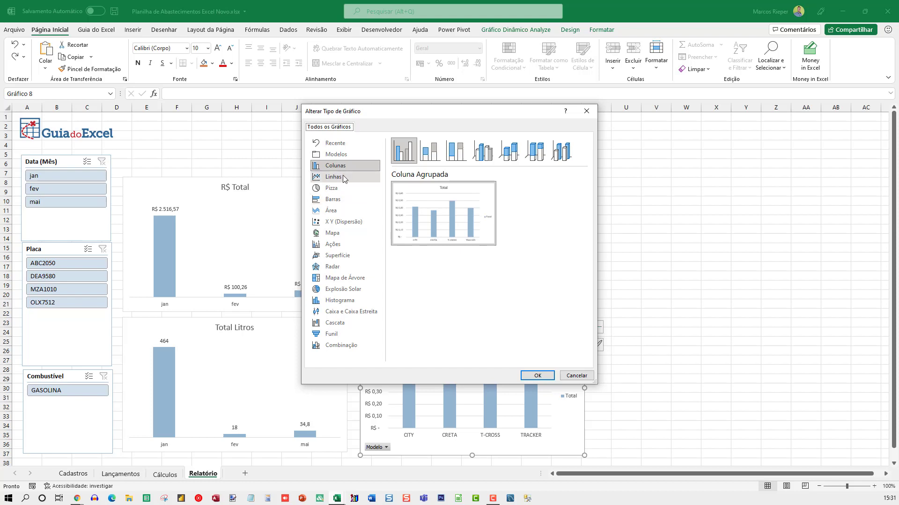
{"action": "left_click", "coordinate": [336, 155]}
{"action": "scroll", "coordinate": [552, 233], "scroll_direction": "down", "scroll_amount": 3}
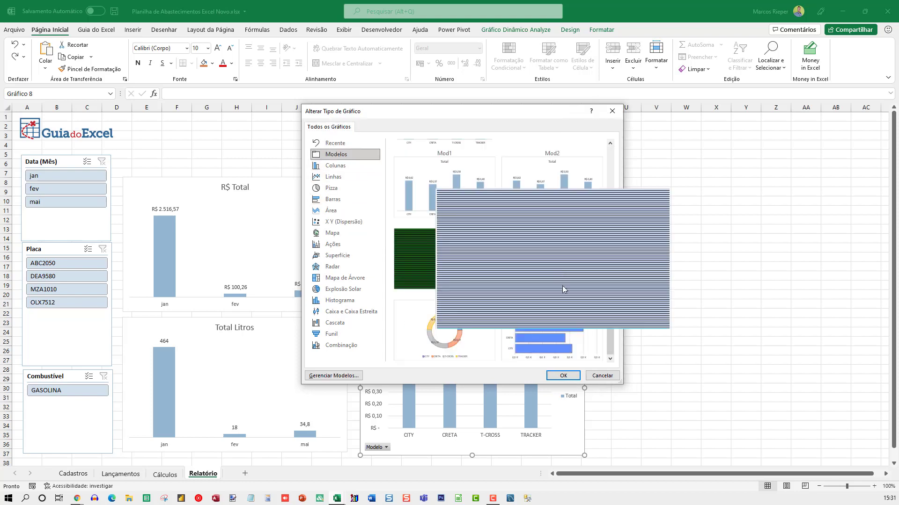
{"action": "scroll", "coordinate": [606, 272], "scroll_direction": "up", "scroll_amount": 1}
{"action": "left_click_drag", "start_coordinate": [614, 232], "coordinate": [612, 214]}
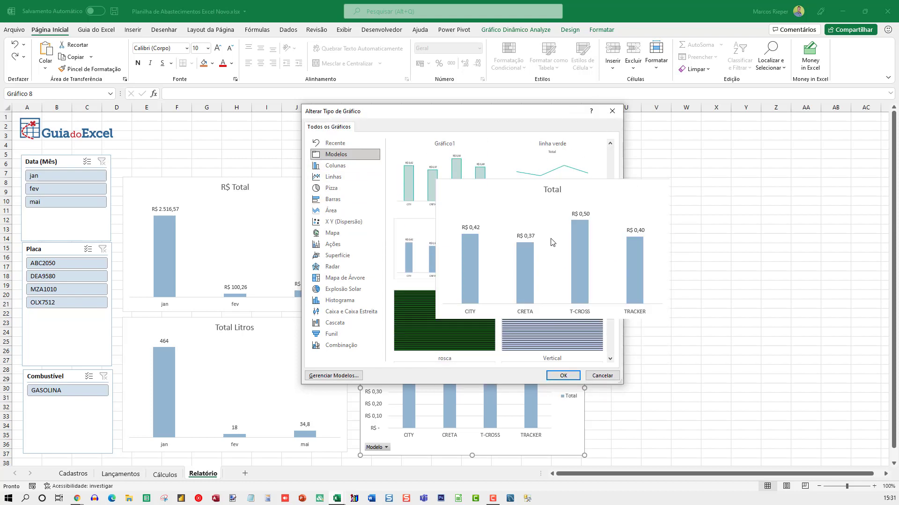
{"action": "left_click", "coordinate": [551, 243]}
{"action": "left_click", "coordinate": [554, 376]}
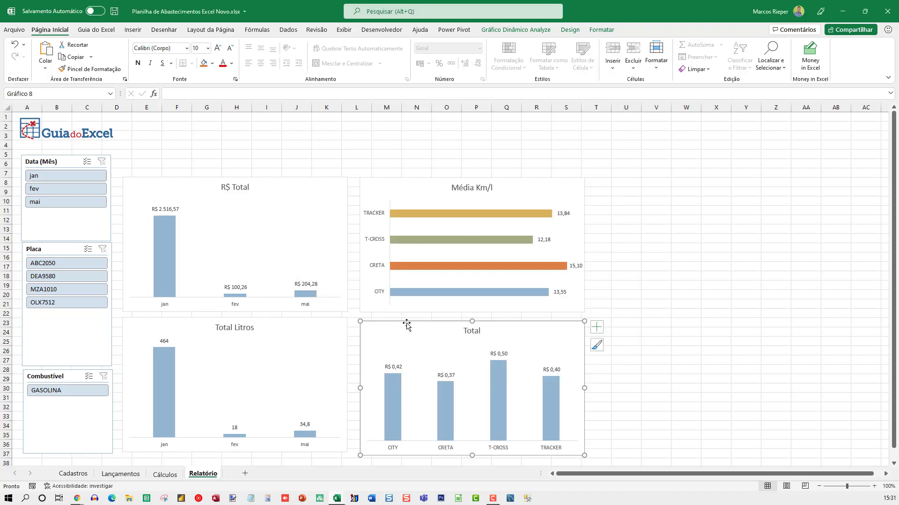
Change the chart below Média Km/l to the clustered bar type (Barras Agrupadas)
{"action": "right_click", "coordinate": [406, 324]}
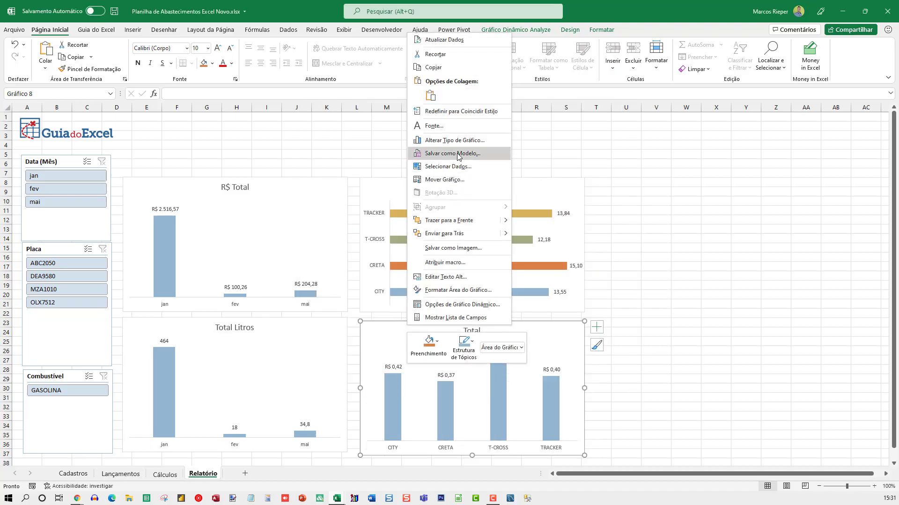
{"action": "left_click", "coordinate": [461, 137]}
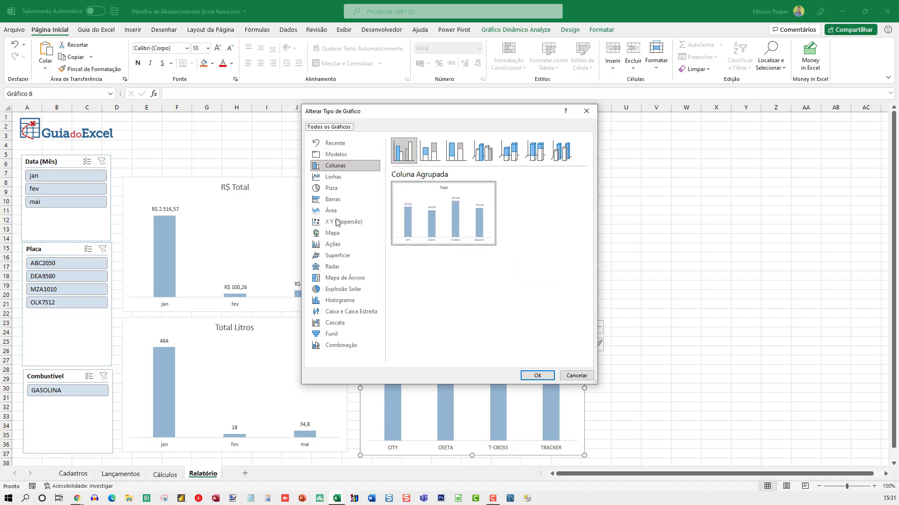
{"action": "left_click", "coordinate": [328, 204]}
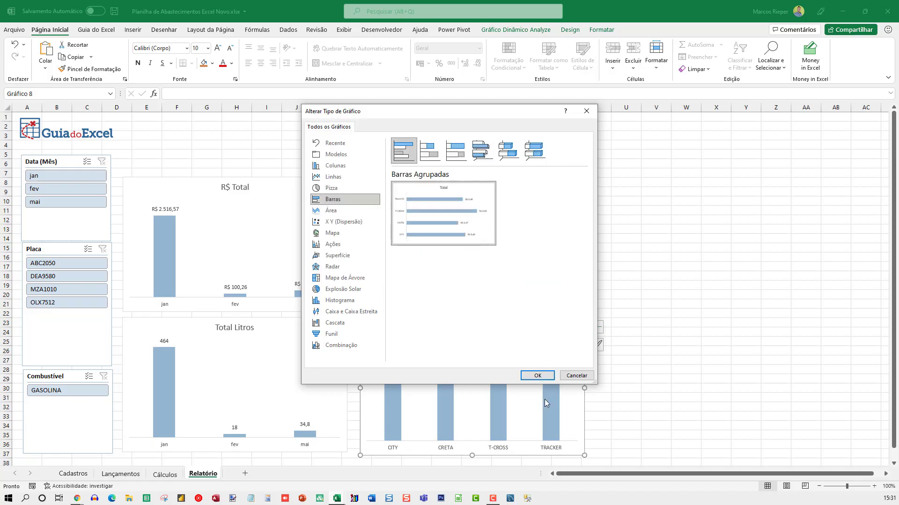
{"action": "left_click", "coordinate": [537, 376]}
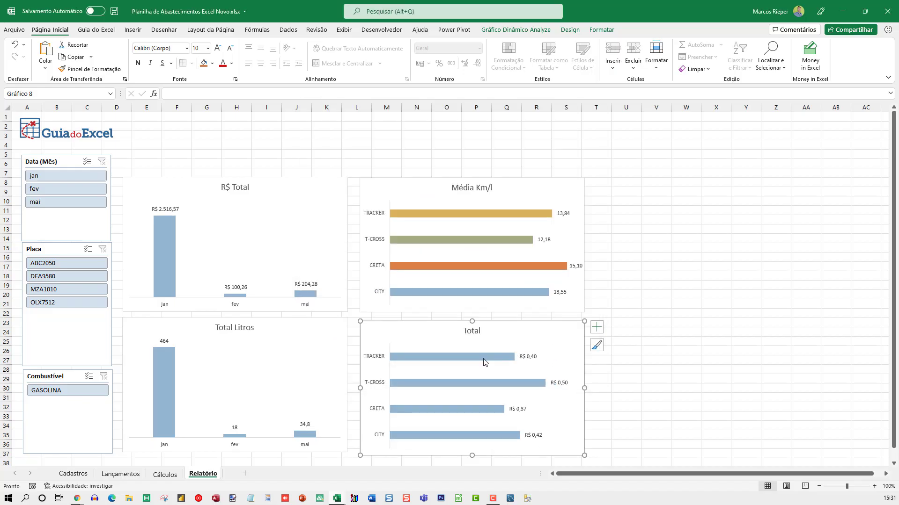
Vary the bar colours by point in the data series of the chart below Média Km/l
{"action": "right_click", "coordinate": [484, 358]}
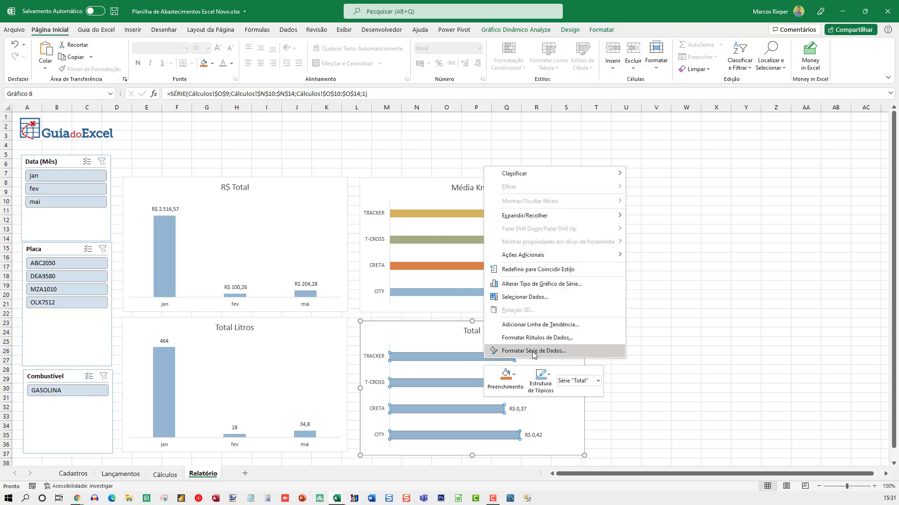
{"action": "left_click", "coordinate": [533, 351]}
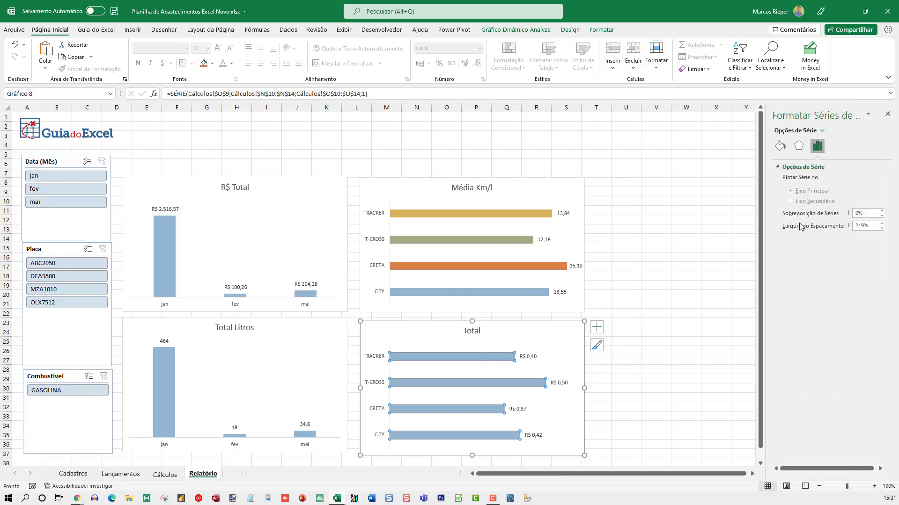
{"action": "left_click", "coordinate": [780, 146]}
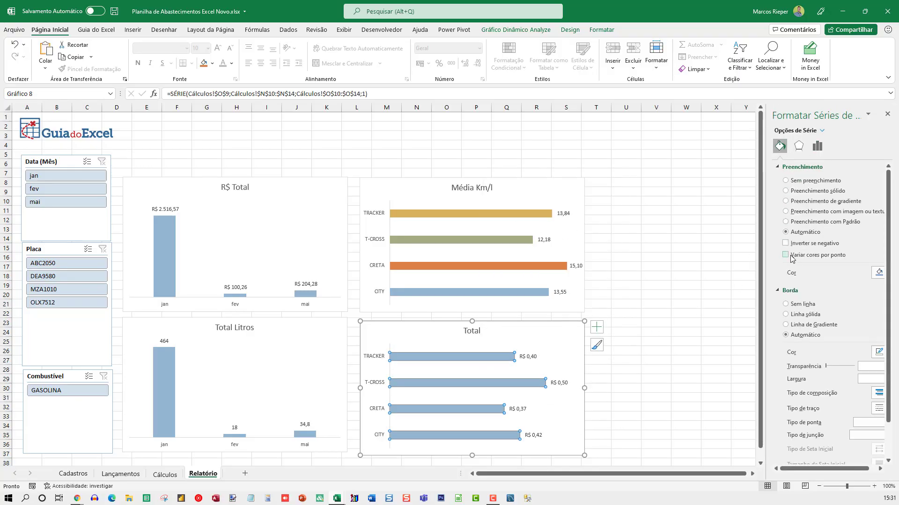
{"action": "left_click", "coordinate": [790, 256]}
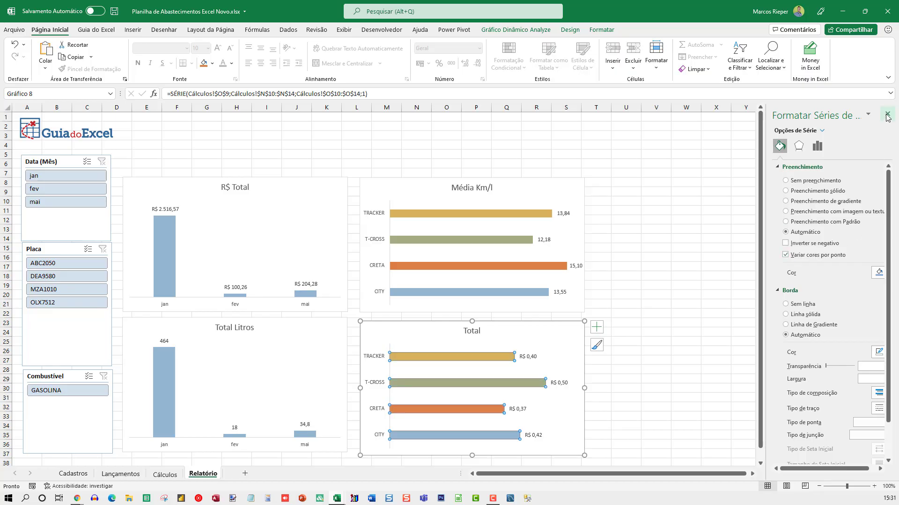
{"action": "left_click", "coordinate": [887, 114]}
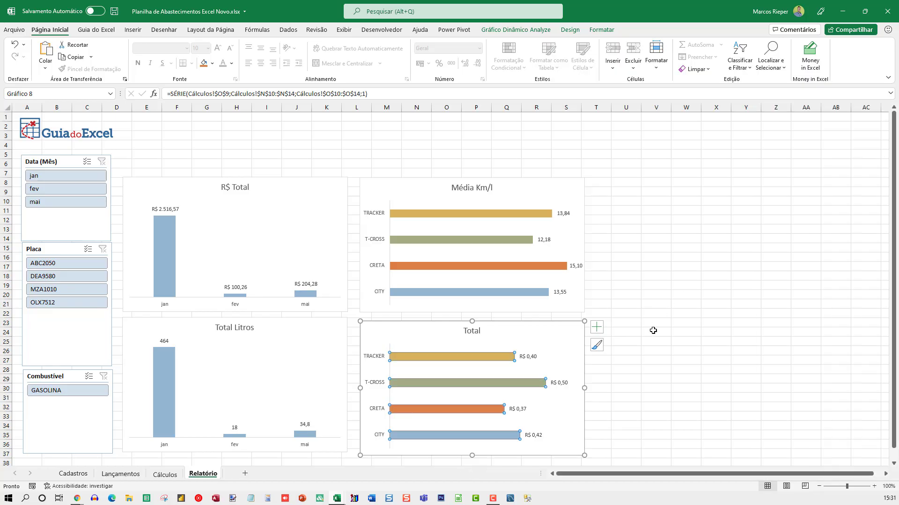
Change the title of the bar chart below Média Km/l to "Média R$/Km" and save the workbook
{"action": "left_click", "coordinate": [474, 329]}
{"action": "double_click", "coordinate": [475, 330]}
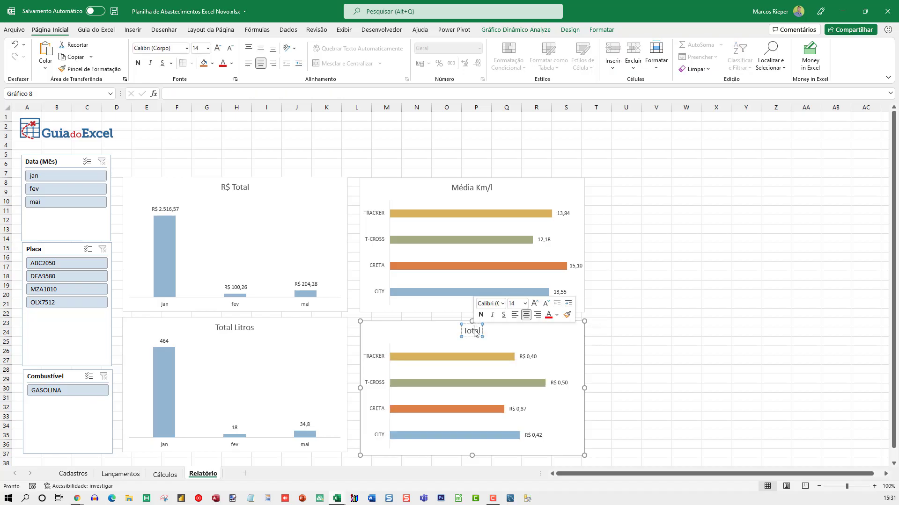
{"action": "type", "text": "Média"}
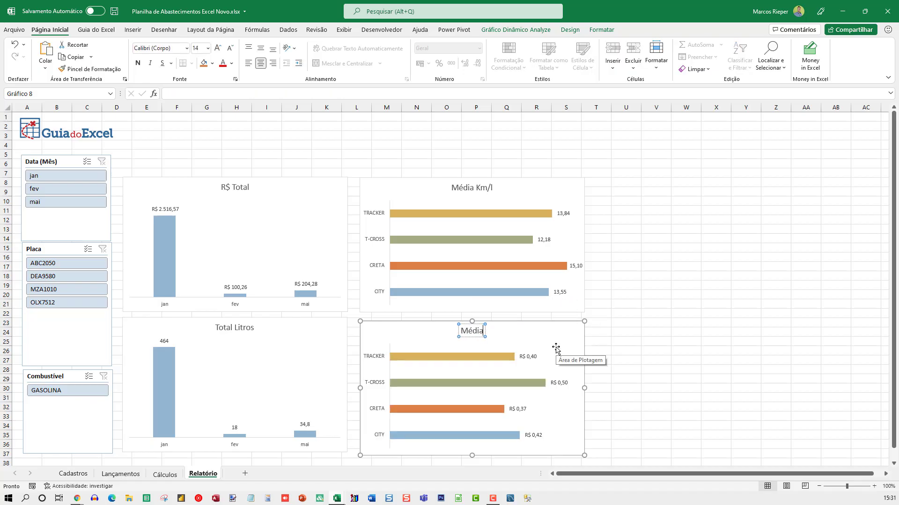
{"action": "type", "text": " R$/Km"}
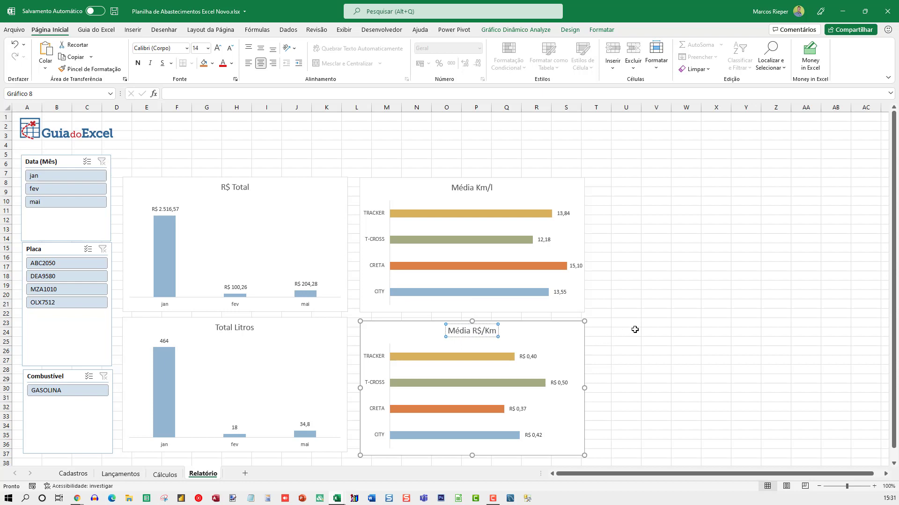
{"action": "left_click", "coordinate": [635, 330]}
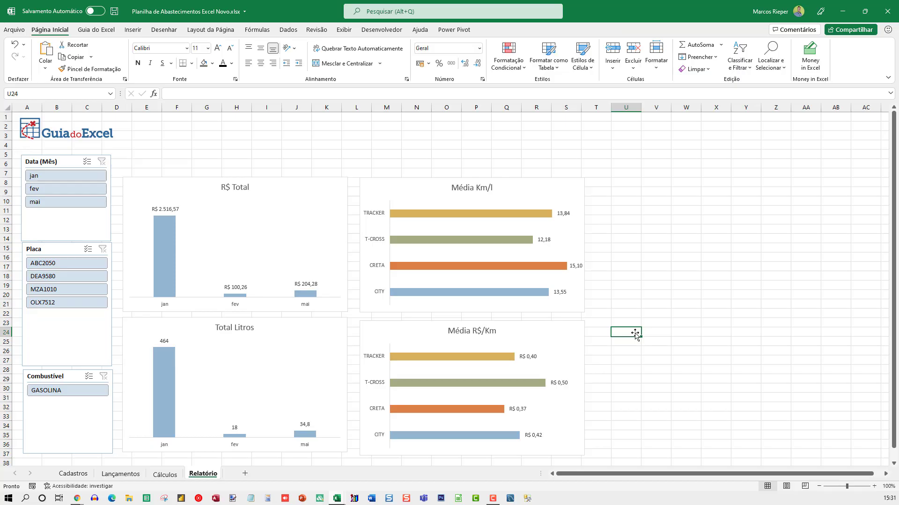
{"action": "left_click", "coordinate": [609, 254]}
{"action": "key", "text": "ctrl+s"}
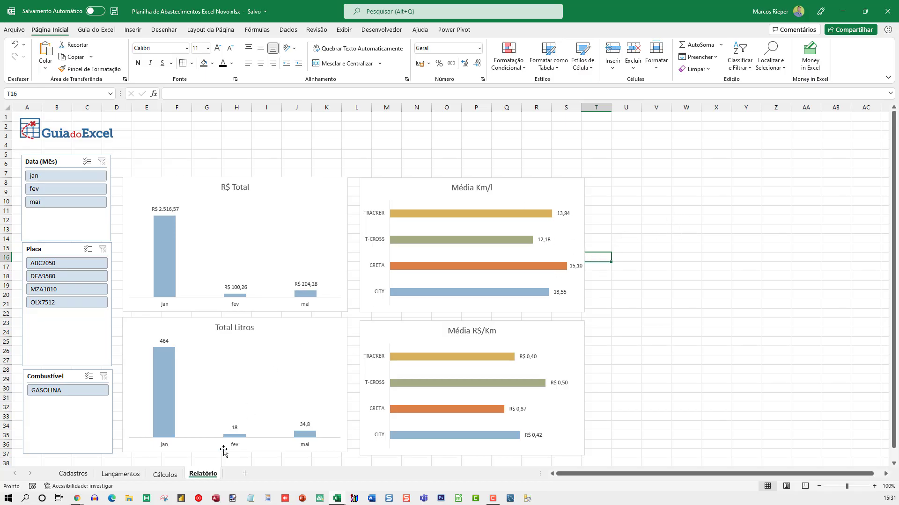
Insert a column chart from the Média Km/l mês pivot table on the Cálculos sheet
{"action": "left_click", "coordinate": [165, 474]}
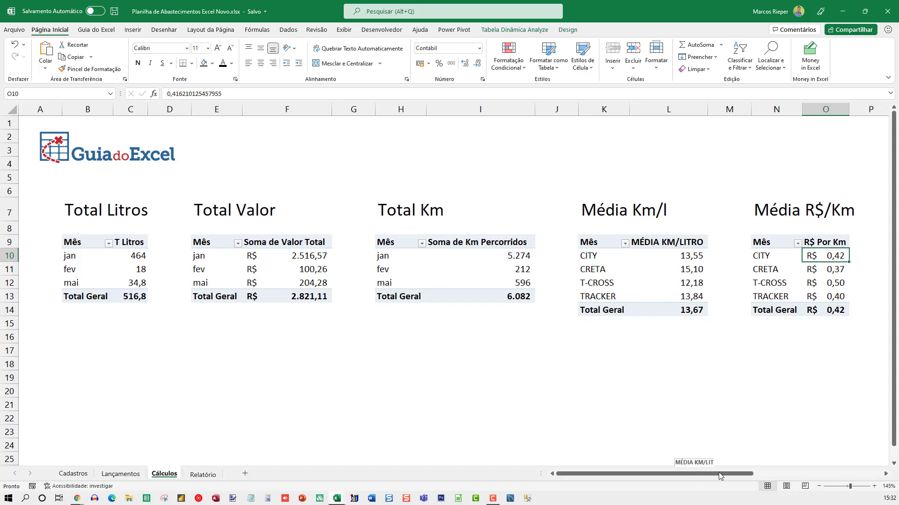
{"action": "left_click_drag", "start_coordinate": [719, 474], "coordinate": [826, 474]}
{"action": "left_click", "coordinate": [536, 272]}
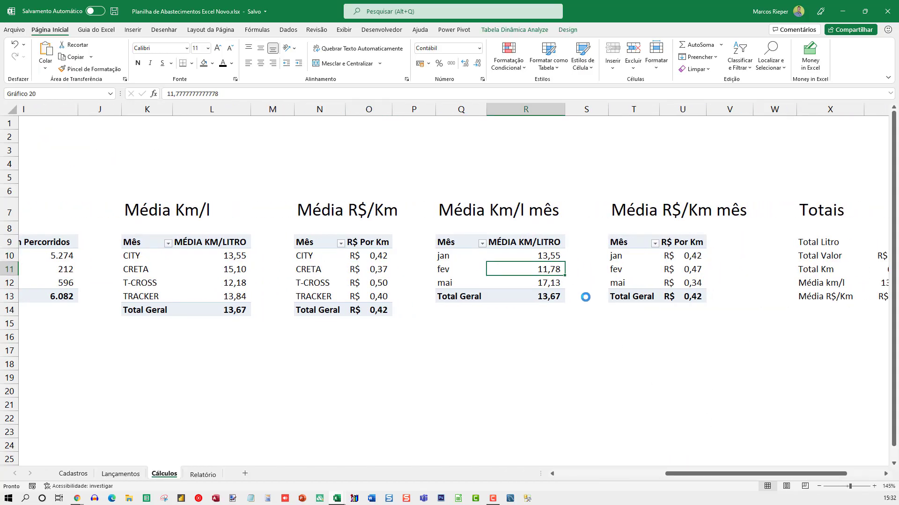
{"action": "key", "text": "alt+F1"}
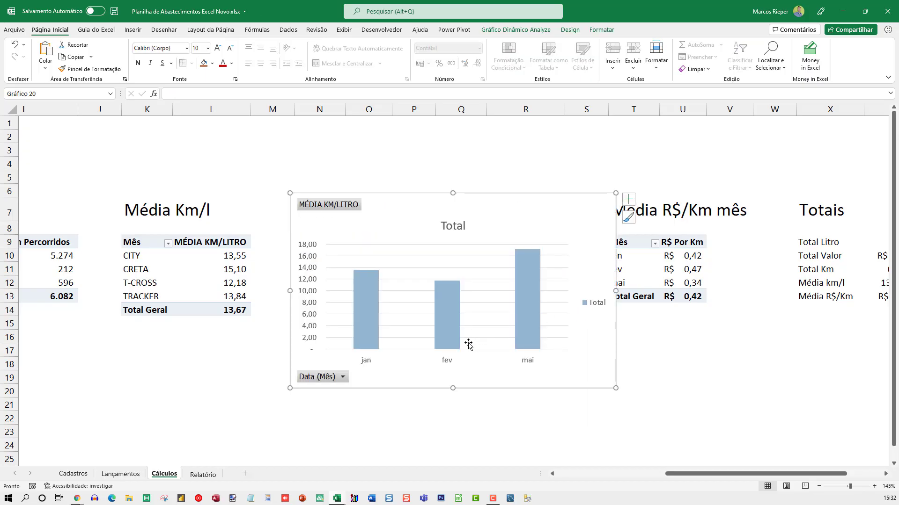
Move the new monthly km/l chart to the Relatório sheet, placing it beside the Média Km/l chart
{"action": "key", "text": "Delete"}
{"action": "left_click", "coordinate": [213, 476]}
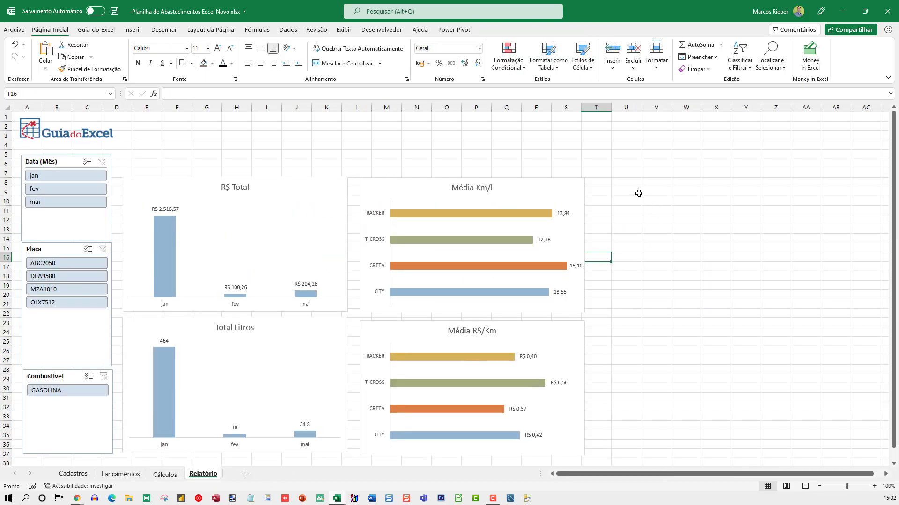
{"action": "left_click", "coordinate": [613, 185]}
{"action": "key", "text": "ctrl+v"}
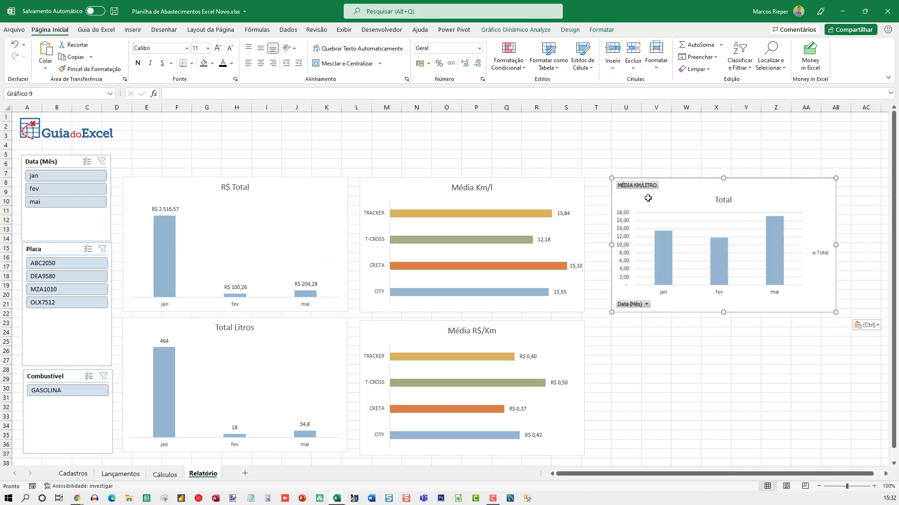
{"action": "left_click_drag", "start_coordinate": [651, 200], "coordinate": [638, 200]}
Apply the saved chart template Mod2 to the new monthly km/l chart
{"action": "right_click", "coordinate": [638, 200]}
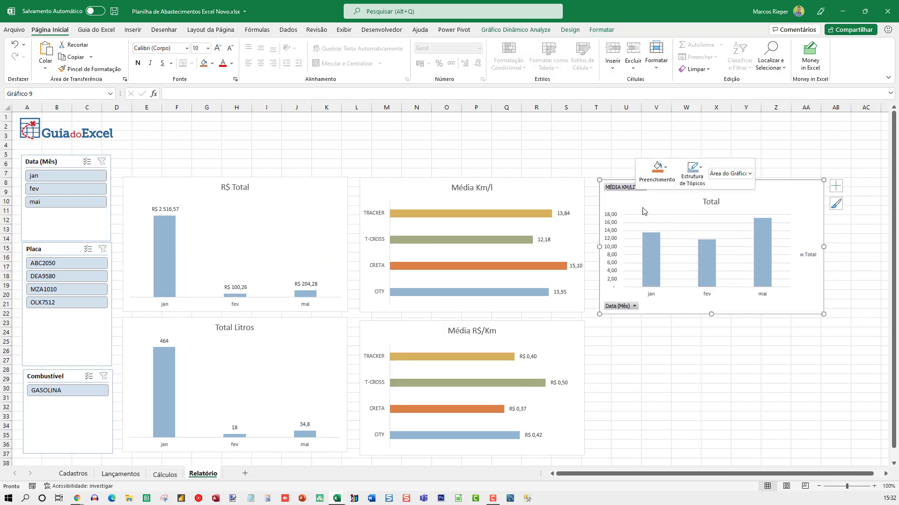
{"action": "left_click", "coordinate": [684, 309]}
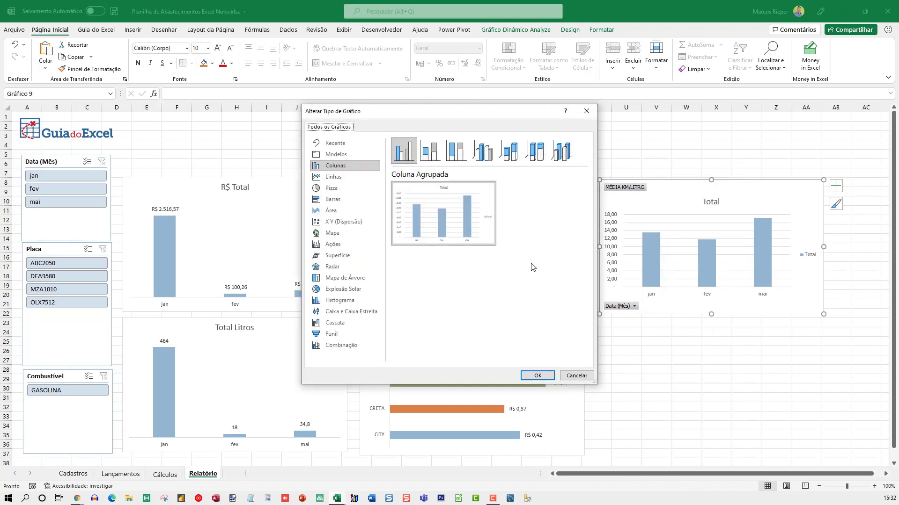
{"action": "left_click", "coordinate": [336, 154]}
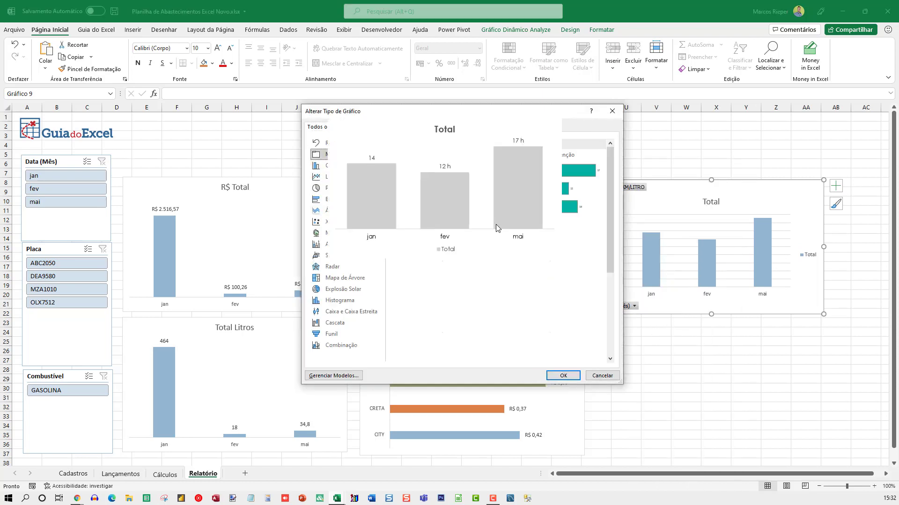
{"action": "scroll", "coordinate": [615, 189], "scroll_direction": "down", "scroll_amount": 3}
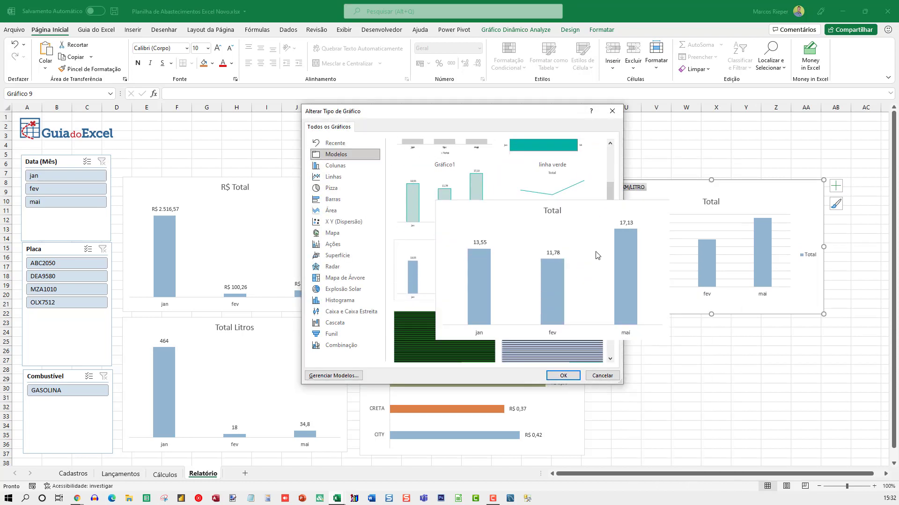
{"action": "left_click", "coordinate": [552, 269]}
{"action": "left_click", "coordinate": [563, 376]}
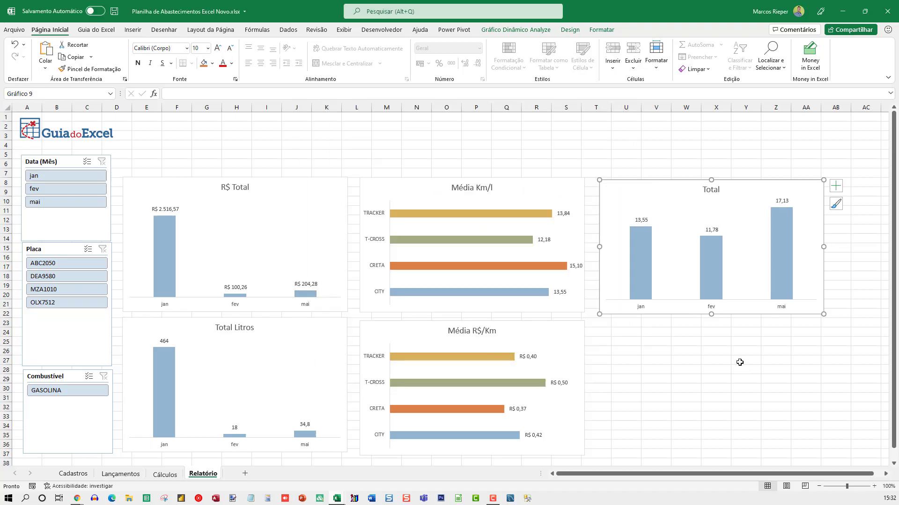
Title the monthly km/l chart "Média R$/Km no Período" and move it down beside the Média R$/Km chart
{"action": "left_click", "coordinate": [710, 192]}
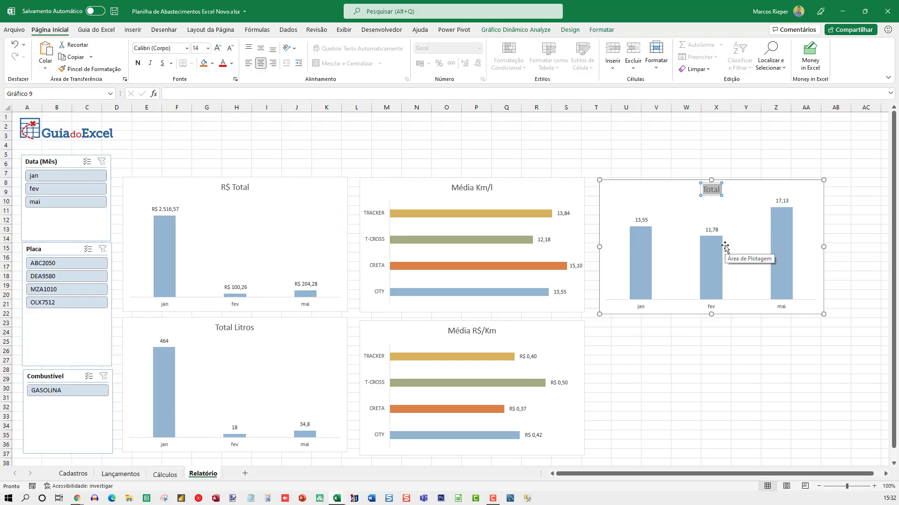
{"action": "type", "text": "Média R$/"}
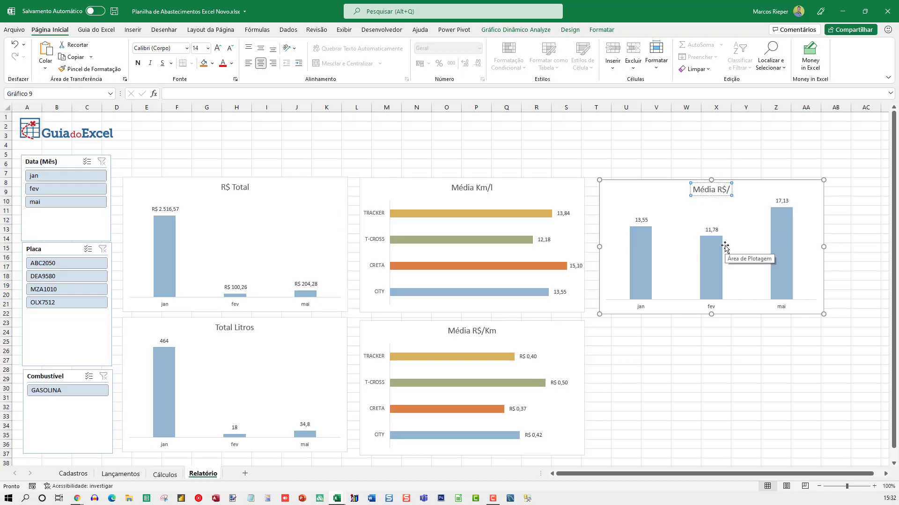
{"action": "type", "text": "Km no Perí"}
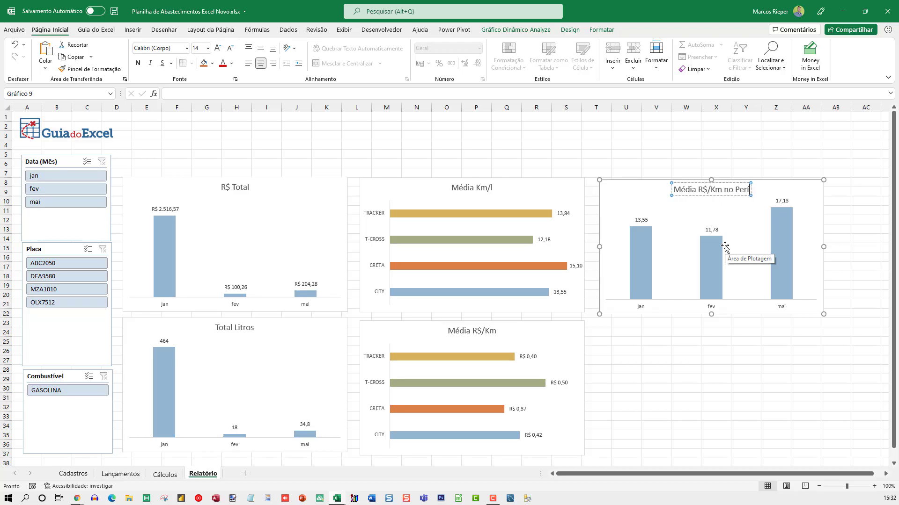
{"action": "type", "text": "odo"}
{"action": "left_click", "coordinate": [656, 362]}
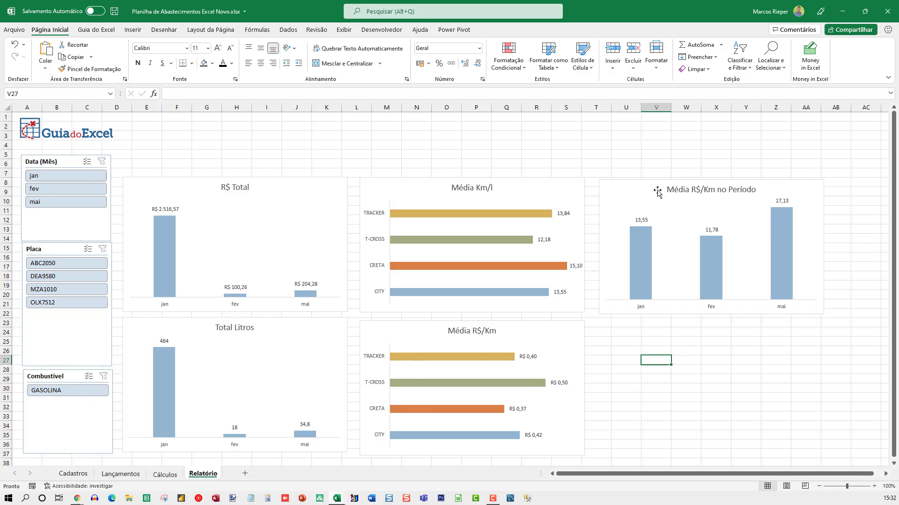
{"action": "left_click_drag", "start_coordinate": [638, 184], "coordinate": [630, 321]}
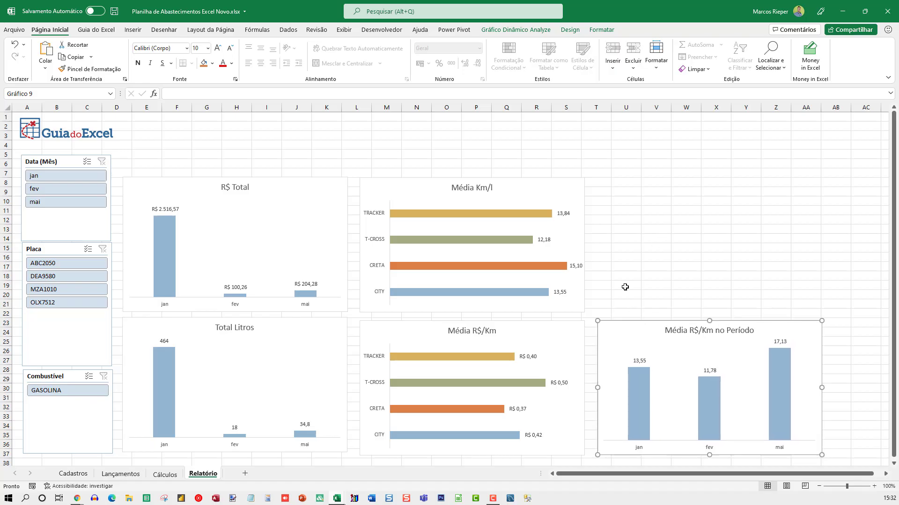
{"action": "left_click", "coordinate": [656, 239]}
Insert a column chart from the Média R$/Km mês pivot table on the Cálculos sheet
{"action": "left_click", "coordinate": [164, 474]}
{"action": "left_click", "coordinate": [678, 256]}
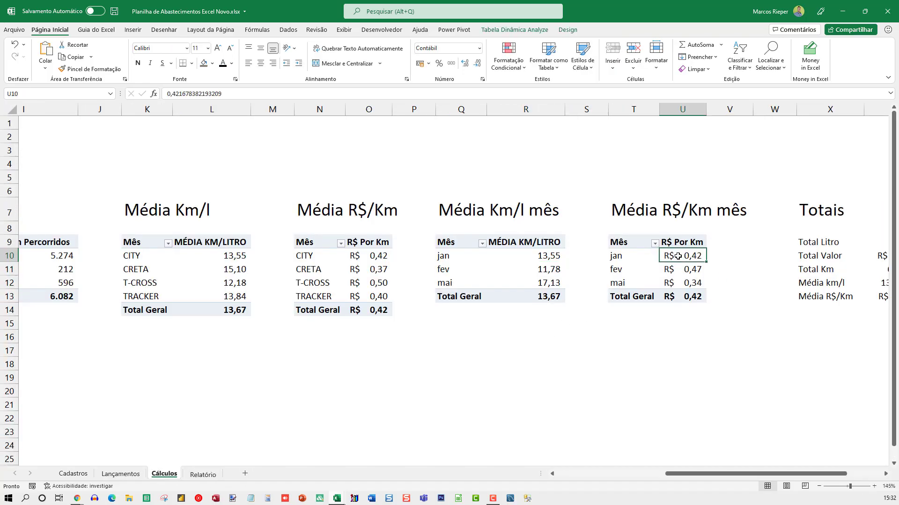
{"action": "key", "text": "alt+F1"}
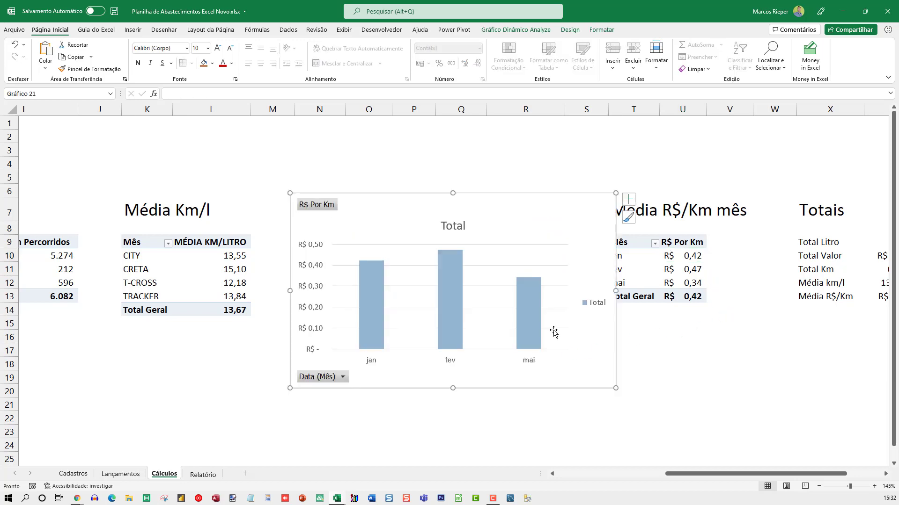
Move the R$ Por Km chart to the Relatório sheet, placing it beside the Média Km/l chart
{"action": "left_click", "coordinate": [202, 474]}
{"action": "left_click", "coordinate": [619, 186]}
{"action": "key", "text": "ctrl+v"}
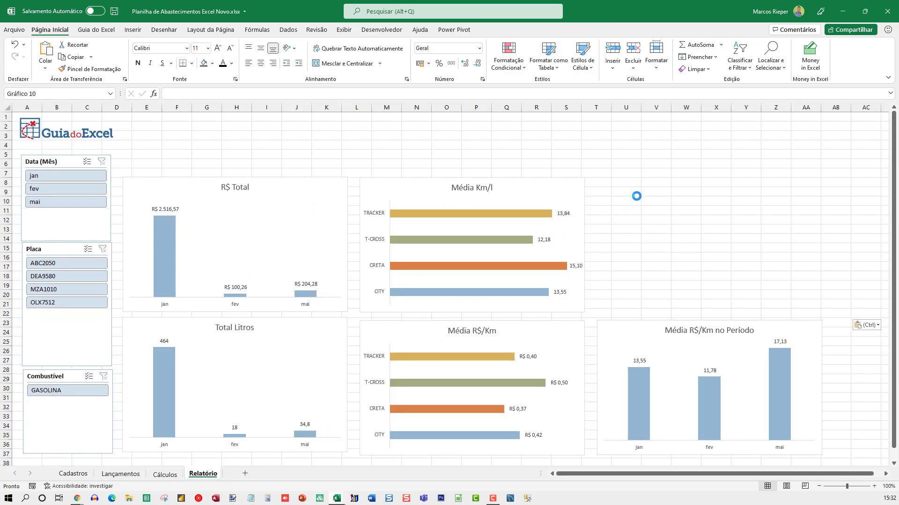
{"action": "left_click_drag", "start_coordinate": [648, 183], "coordinate": [637, 183]}
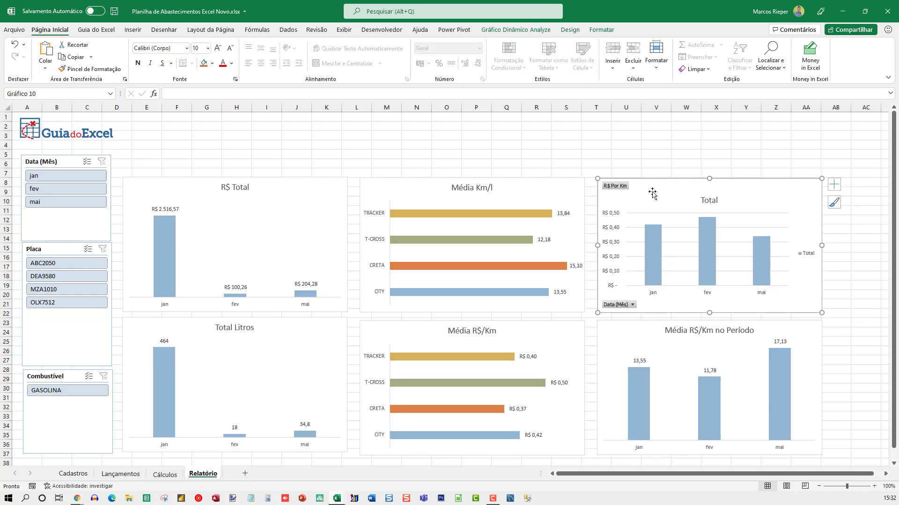
Apply the saved chart template Mod2 to the monthly R$ Por Km chart
{"action": "right_click", "coordinate": [654, 190]}
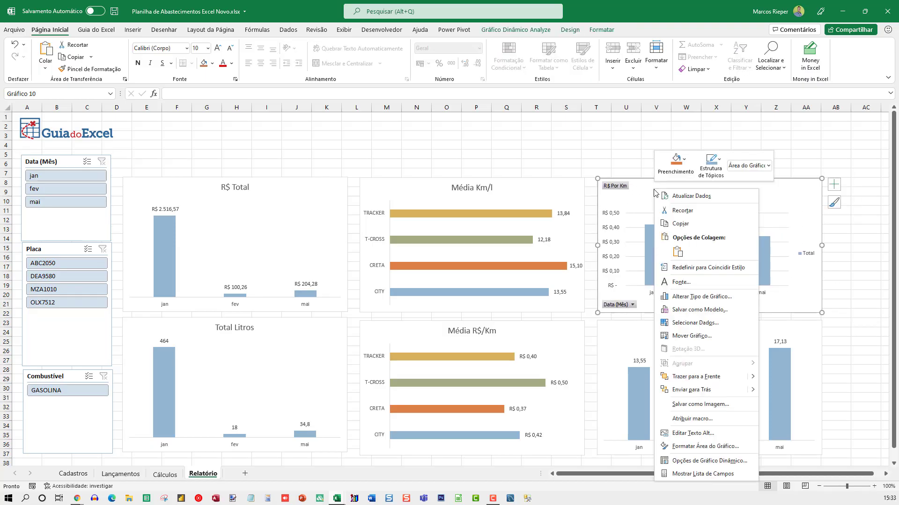
{"action": "left_click", "coordinate": [682, 295]}
{"action": "left_click", "coordinate": [337, 155]}
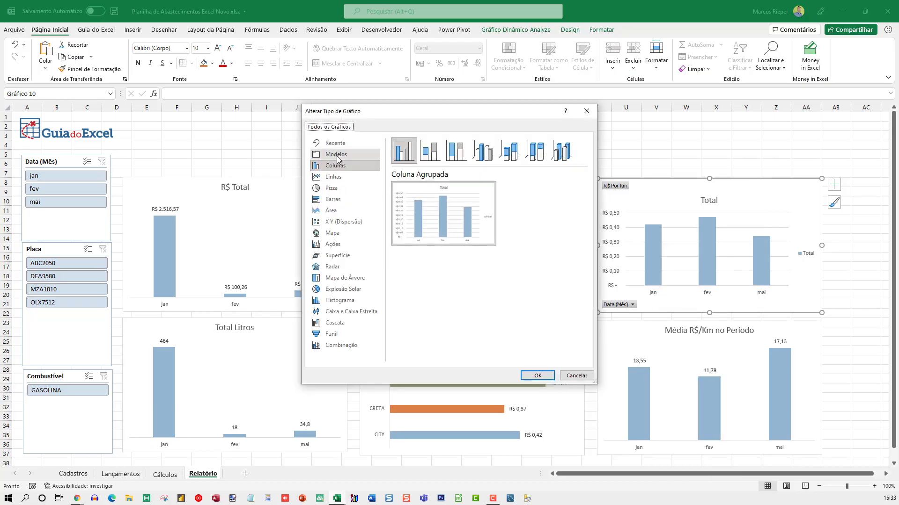
{"action": "scroll", "coordinate": [515, 234], "scroll_direction": "down", "scroll_amount": 3}
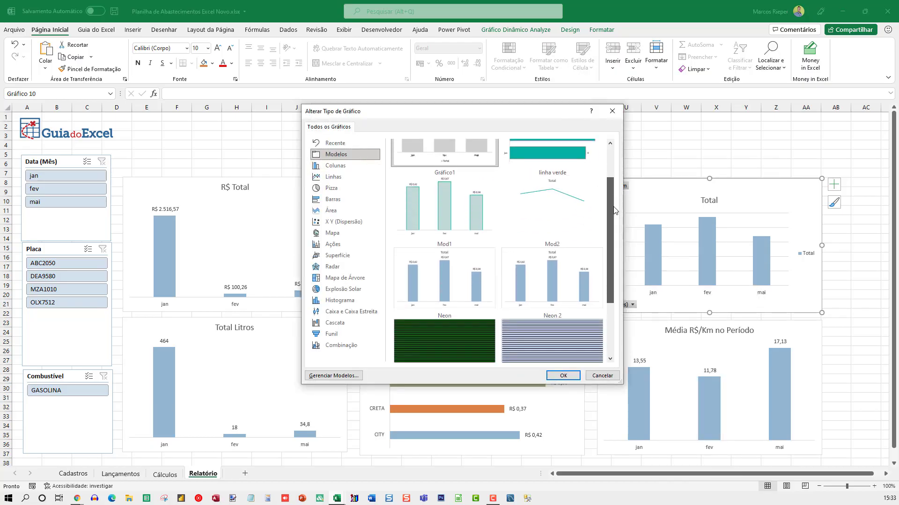
{"action": "left_click", "coordinate": [554, 243]}
{"action": "left_click", "coordinate": [563, 375]}
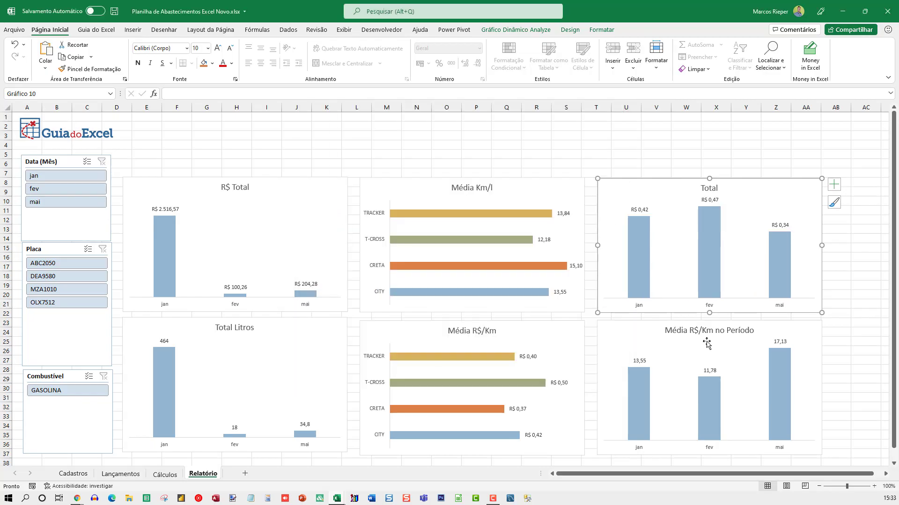
Title the monthly R$ Por Km chart "Média de R$/Km no Período"
{"action": "left_click", "coordinate": [714, 189]}
{"action": "double_click", "coordinate": [716, 191]}
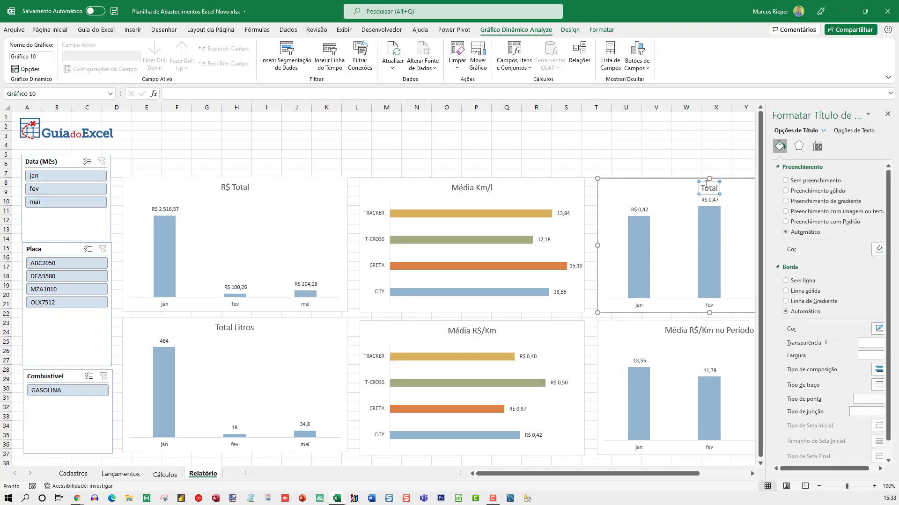
{"action": "double_click", "coordinate": [707, 186]}
{"action": "left_click", "coordinate": [887, 114]}
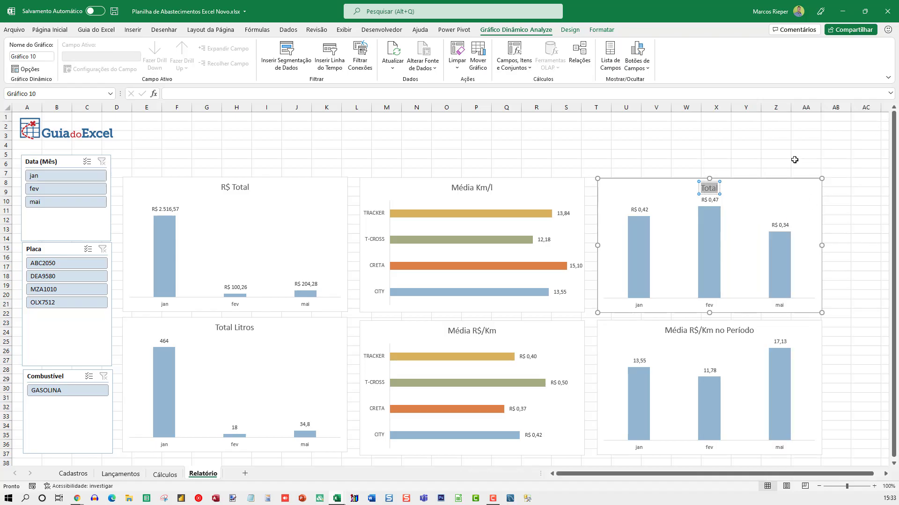
{"action": "type", "text": "Média de R$/Km no P"}
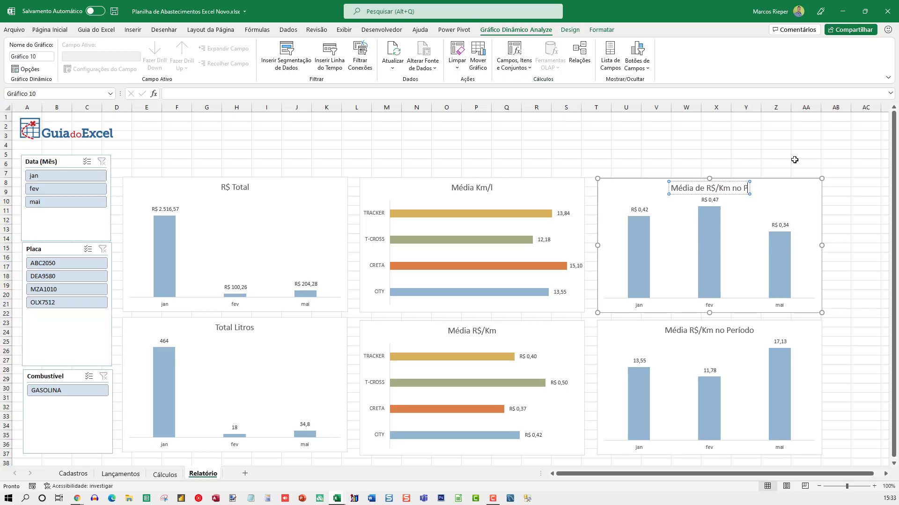
{"action": "type", "text": "eríodo"}
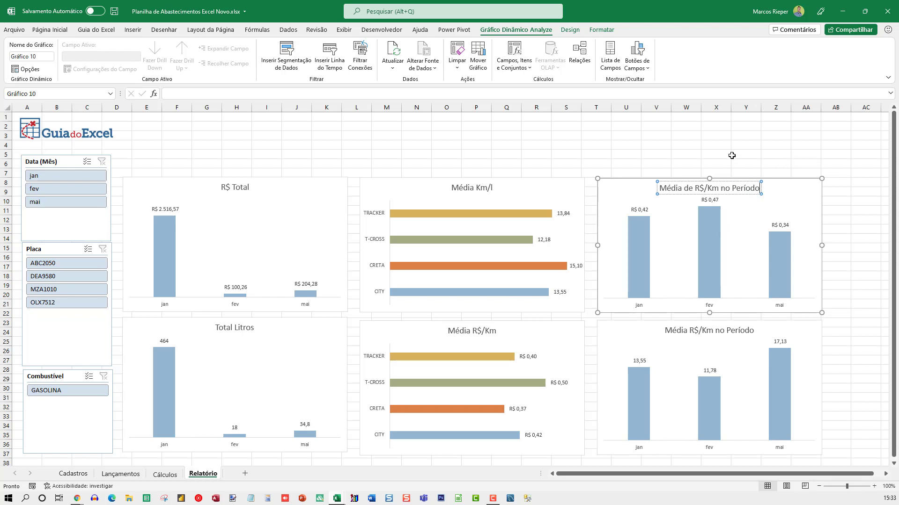
{"action": "left_click", "coordinate": [726, 145]}
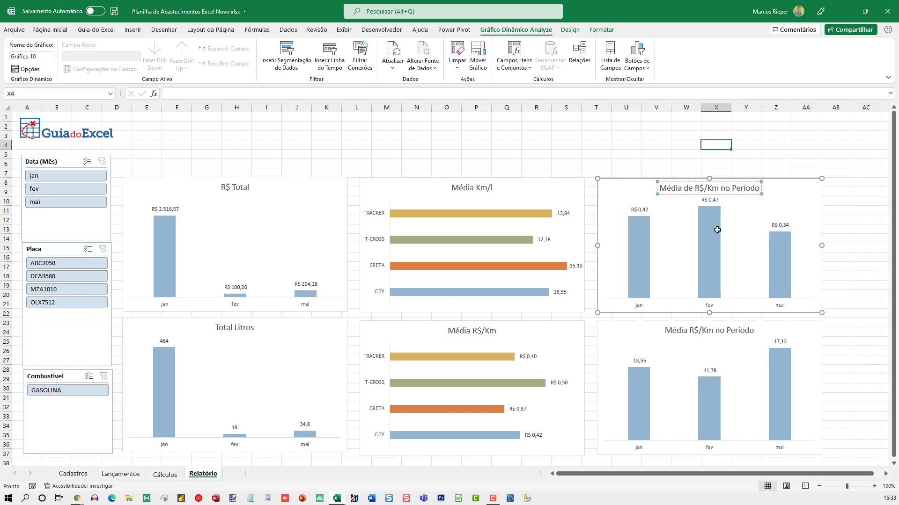
Correct the title of the monthly chart beside Média R$/Km to "Média Km/l no Período"
{"action": "double_click", "coordinate": [713, 331]}
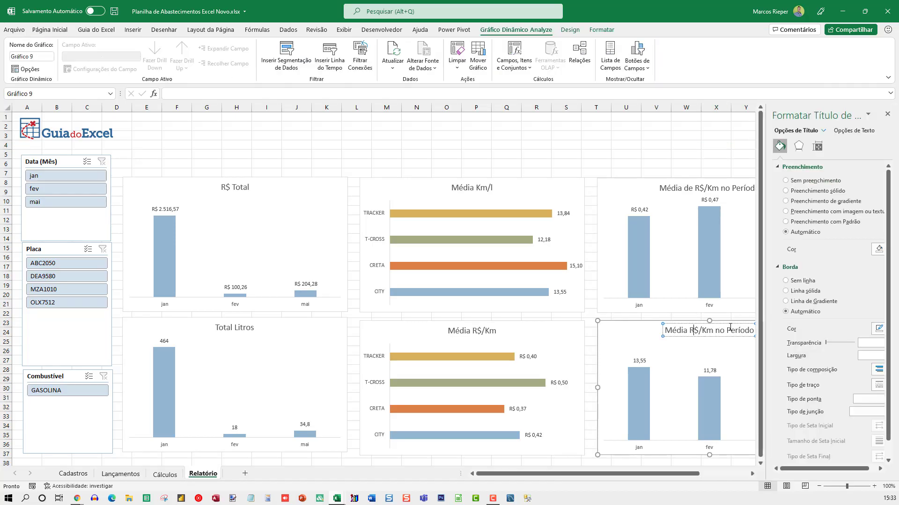
{"action": "key", "text": "ctrl+shift+Right"}
{"action": "key", "text": "ctrl+shift+Right"}
{"action": "key", "text": "ctrl+shift+Right"}
{"action": "type", "text": "Km/l"}
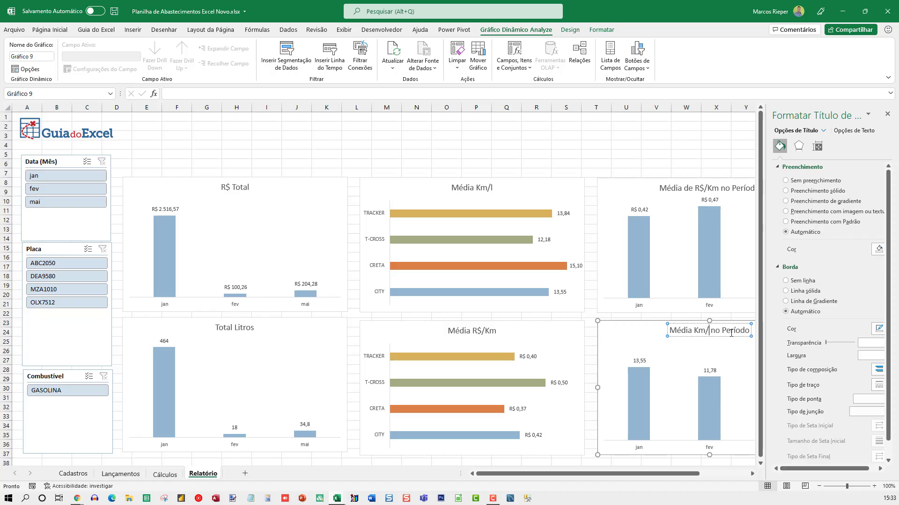
{"action": "left_click", "coordinate": [886, 114]}
{"action": "left_click", "coordinate": [759, 136]}
Swap the two monthly charts so Média Km/l no Período sits above Média de R$/Km no Período
{"action": "left_click_drag", "start_coordinate": [766, 198], "coordinate": [805, 197]}
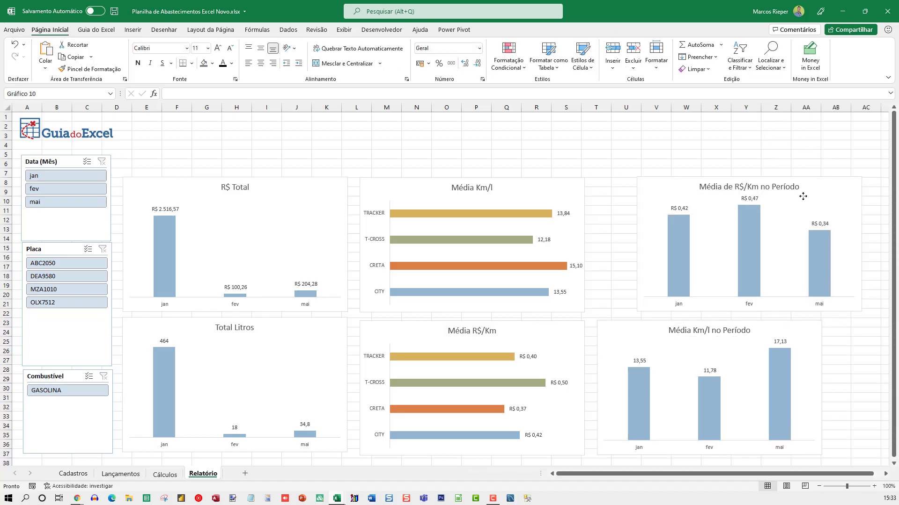
{"action": "mouse_move", "coordinate": [636, 333]}
{"action": "left_mouse_down"}
{"action": "mouse_move", "coordinate": [650, 223]}
{"action": "mouse_move", "coordinate": [636, 191]}
{"action": "mouse_move", "coordinate": [636, 331]}
{"action": "left_mouse_up"}
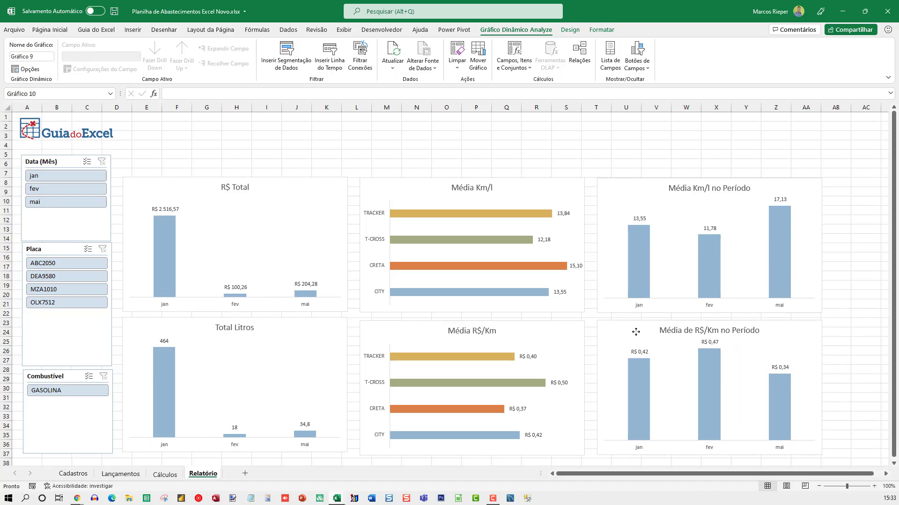
{"action": "left_click", "coordinate": [636, 155]}
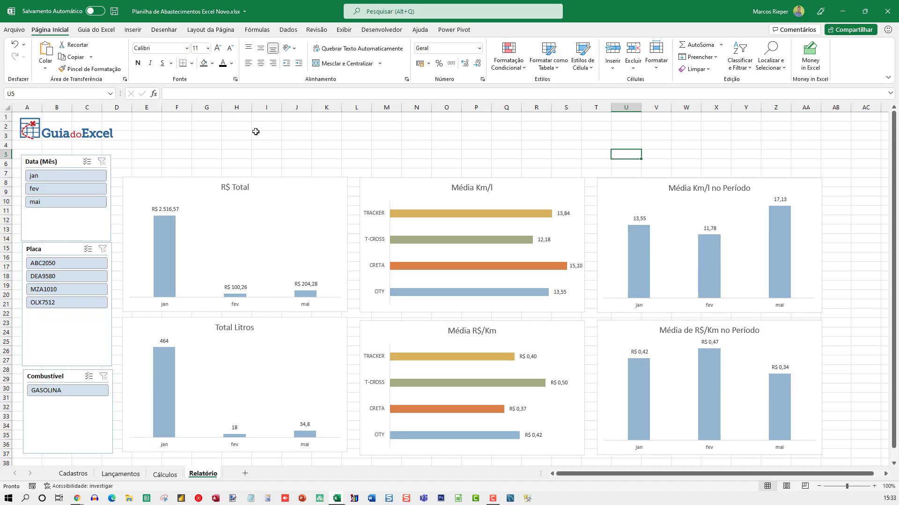
{"action": "left_click", "coordinate": [202, 130]}
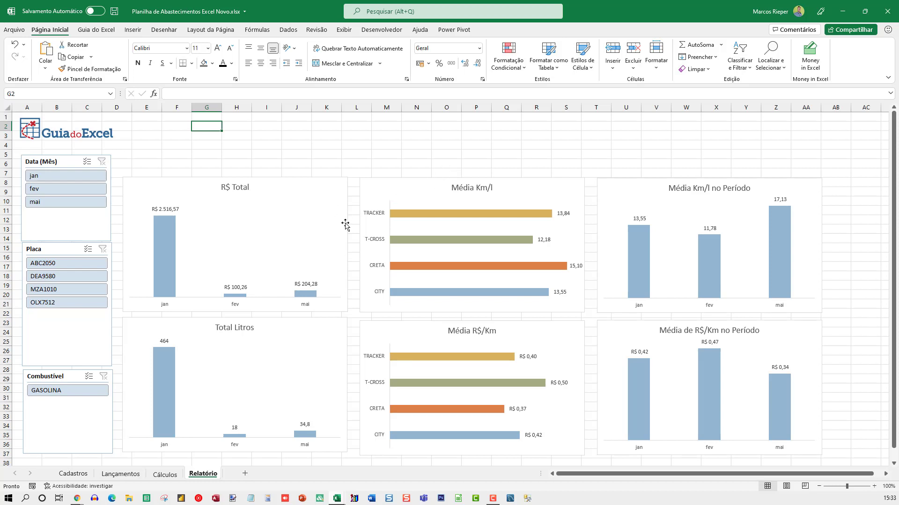
{"action": "left_click", "coordinate": [166, 150]}
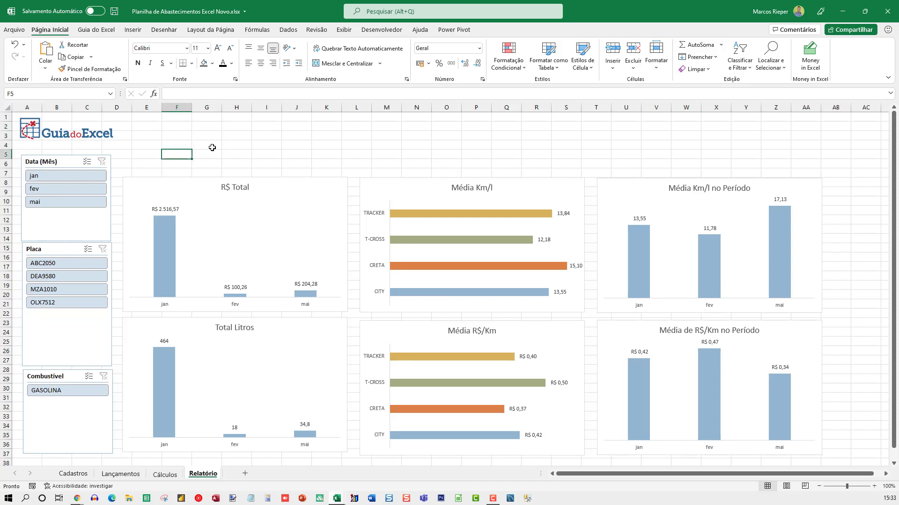
Save the workbook
{"action": "key", "text": "ctrl+s"}
{"action": "left_click", "coordinate": [131, 31]}
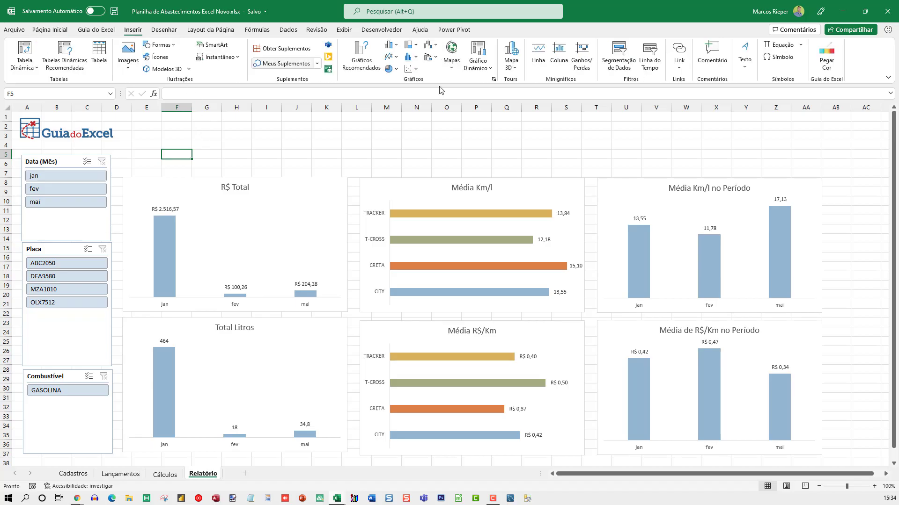
{"action": "left_click", "coordinate": [737, 68]}
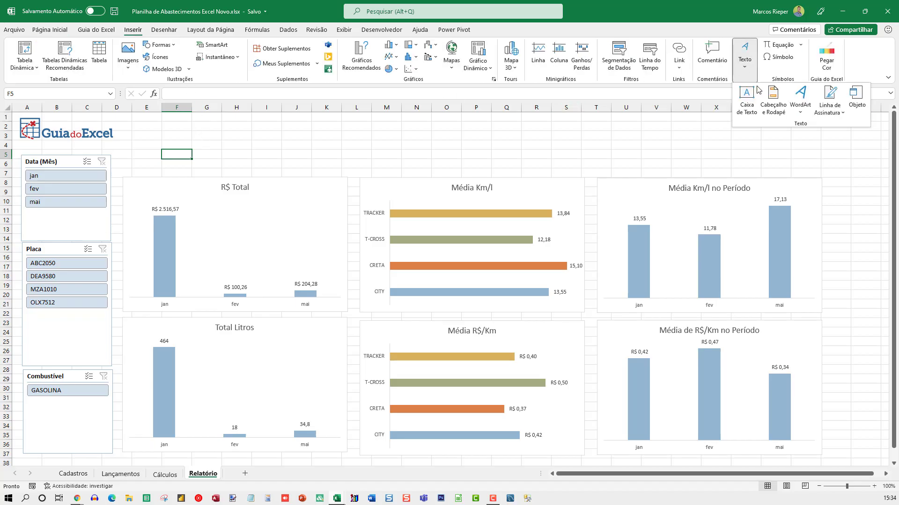
{"action": "left_click", "coordinate": [745, 95]}
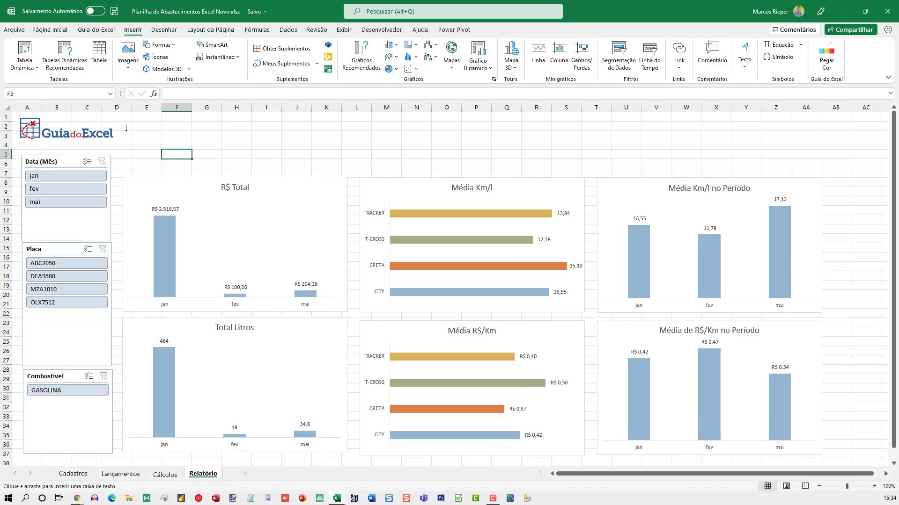
Draw a rectangle about 2.46 cm high and 5.64 cm wide above the R$ Total chart and remove its fill
{"action": "left_click", "coordinate": [159, 45]}
{"action": "left_click", "coordinate": [178, 78]}
{"action": "left_click", "coordinate": [162, 45]}
{"action": "left_click", "coordinate": [175, 78]}
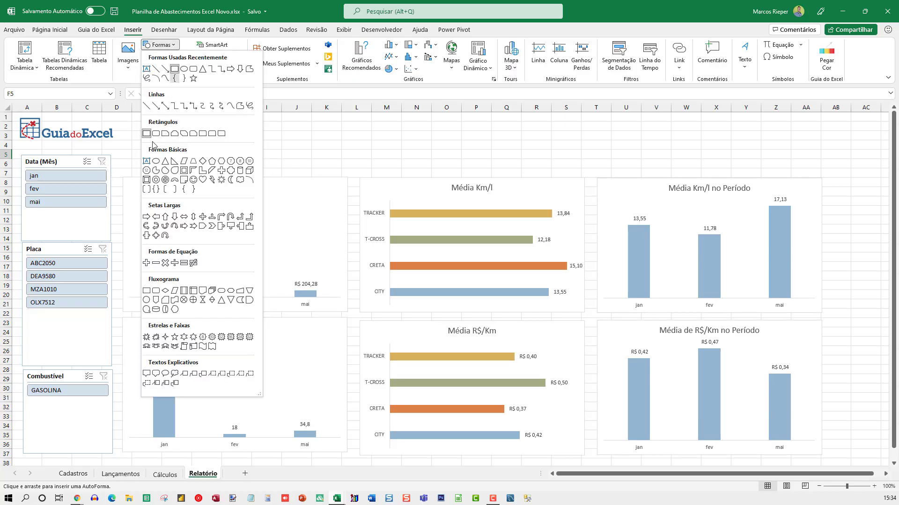
{"action": "left_click_drag", "start_coordinate": [124, 126], "coordinate": [223, 170]}
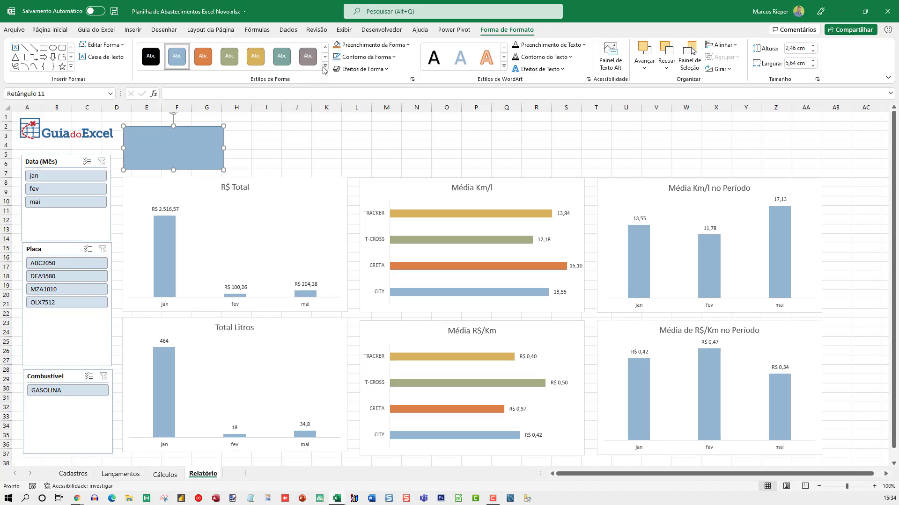
{"action": "left_click", "coordinate": [370, 45]}
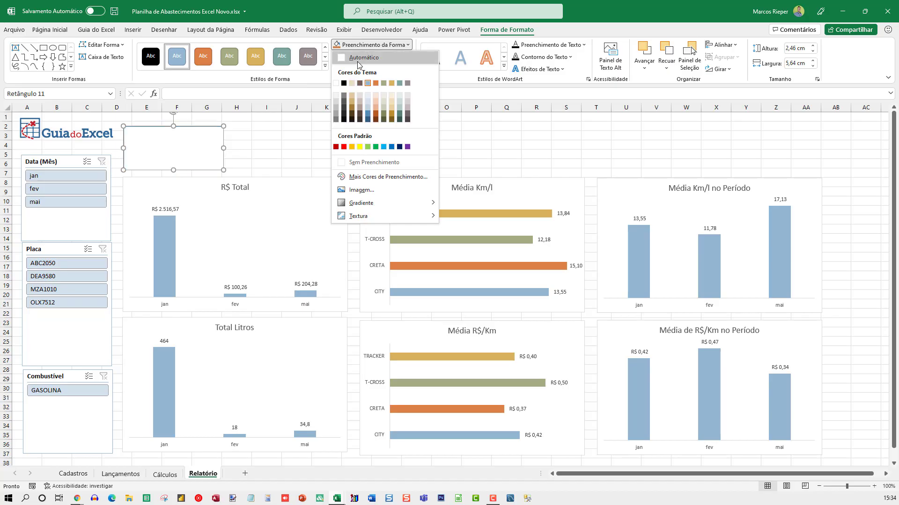
{"action": "left_click", "coordinate": [356, 158]}
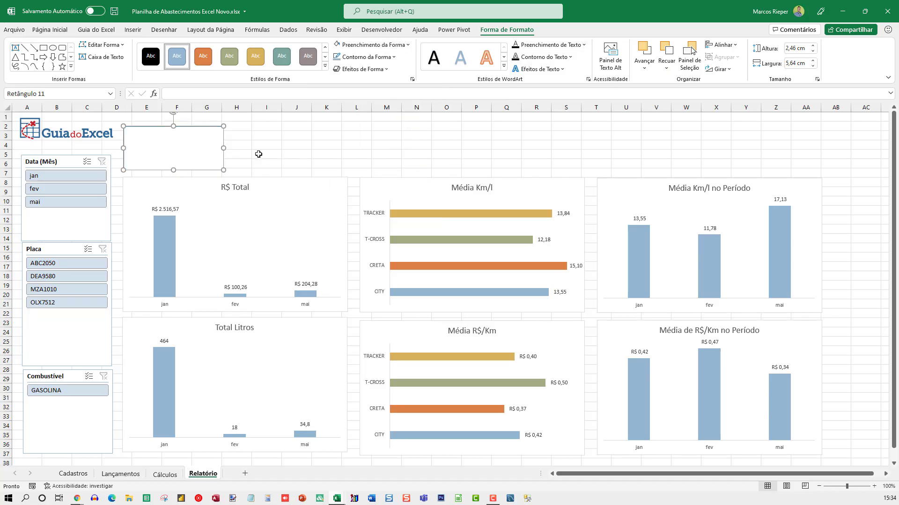
{"action": "right_click", "coordinate": [206, 137]}
{"action": "left_click", "coordinate": [244, 367]}
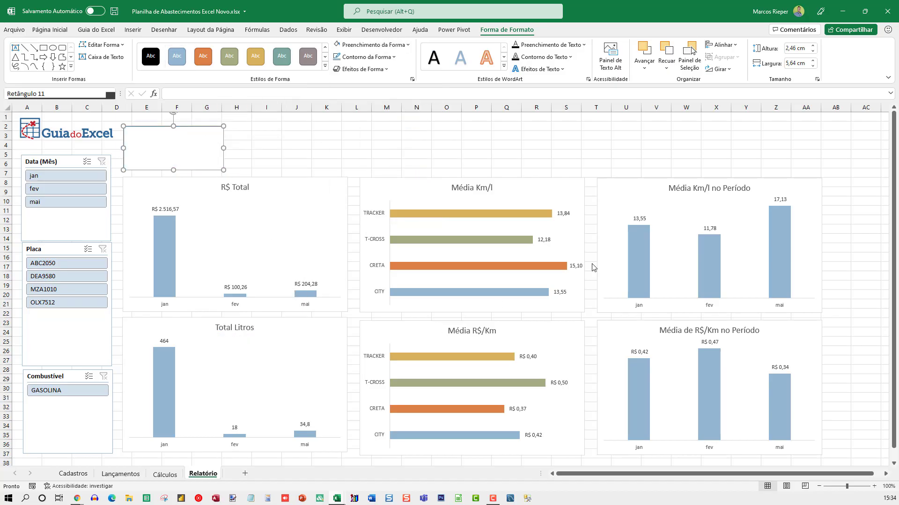
{"action": "left_click", "coordinate": [792, 181]}
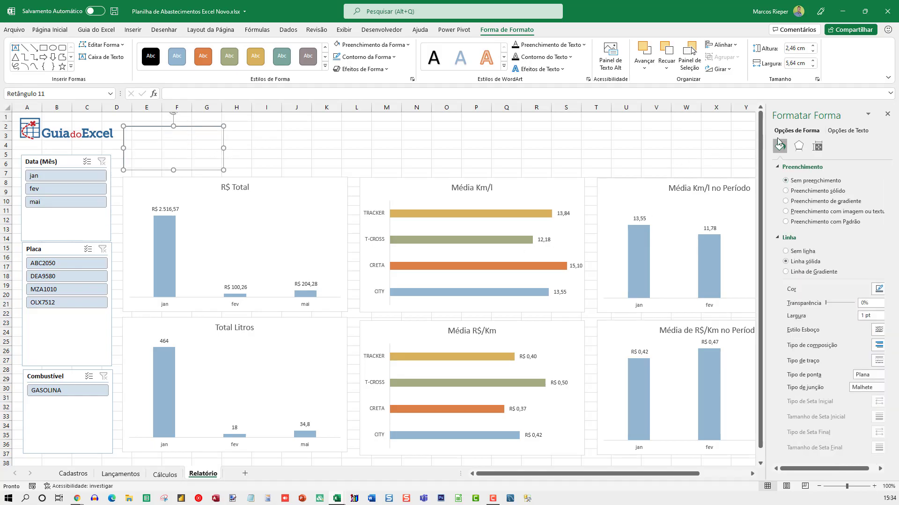
{"action": "left_click", "coordinate": [887, 114]}
{"action": "left_click", "coordinate": [396, 146]}
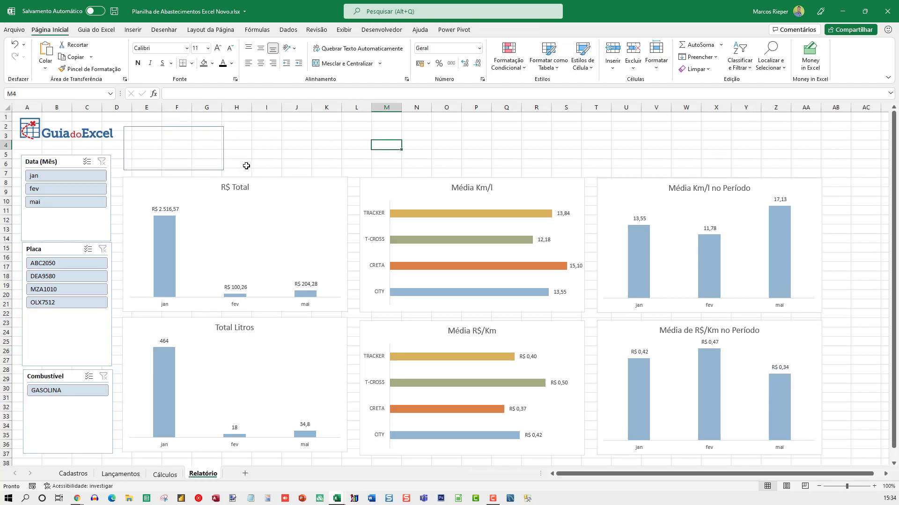
Hide the gridlines on the Relatório sheet
{"action": "left_click", "coordinate": [194, 127]}
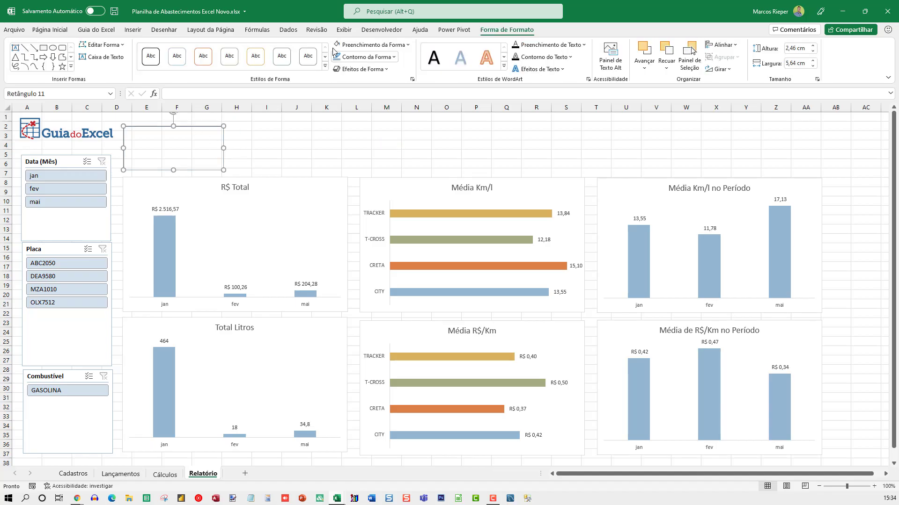
{"action": "left_click", "coordinate": [344, 31]}
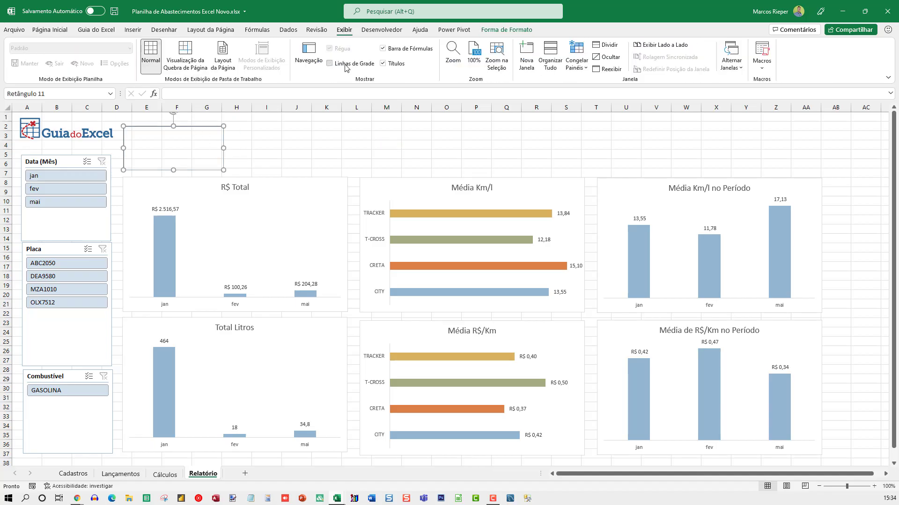
{"action": "left_click", "coordinate": [284, 144]}
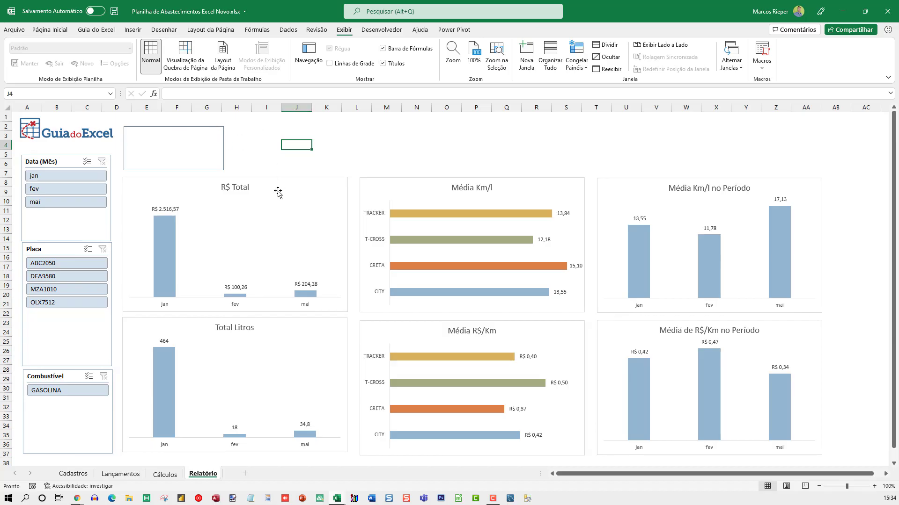
Set the solid outline of the rectangle above the R$ Total chart to a grey theme colour
{"action": "right_click", "coordinate": [209, 132]}
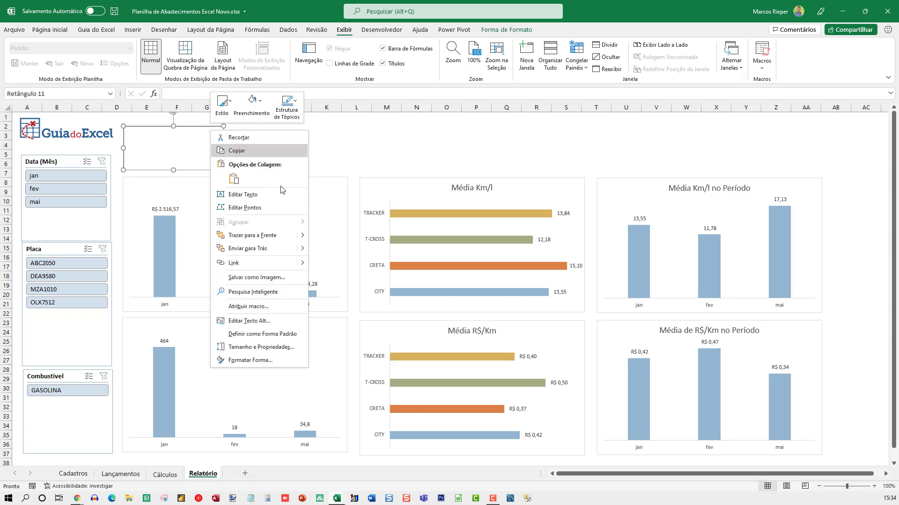
{"action": "left_click", "coordinate": [243, 358]}
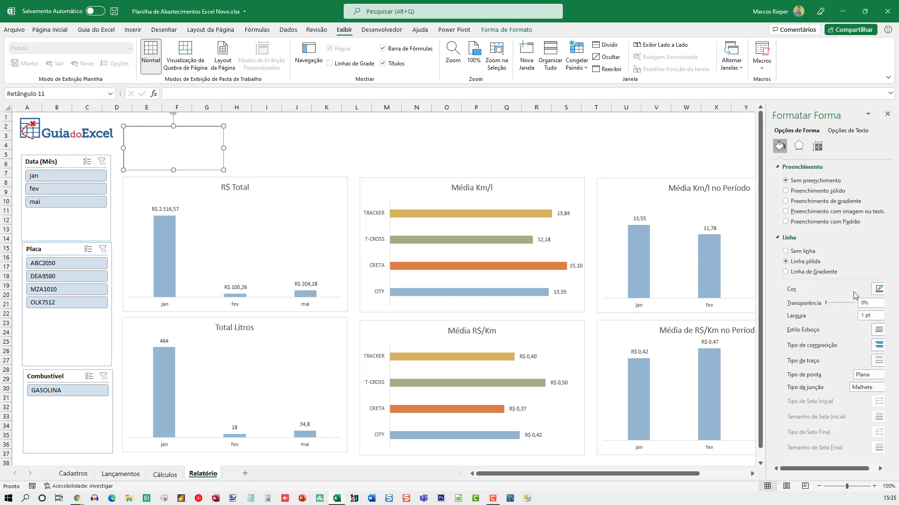
{"action": "left_click", "coordinate": [879, 291]}
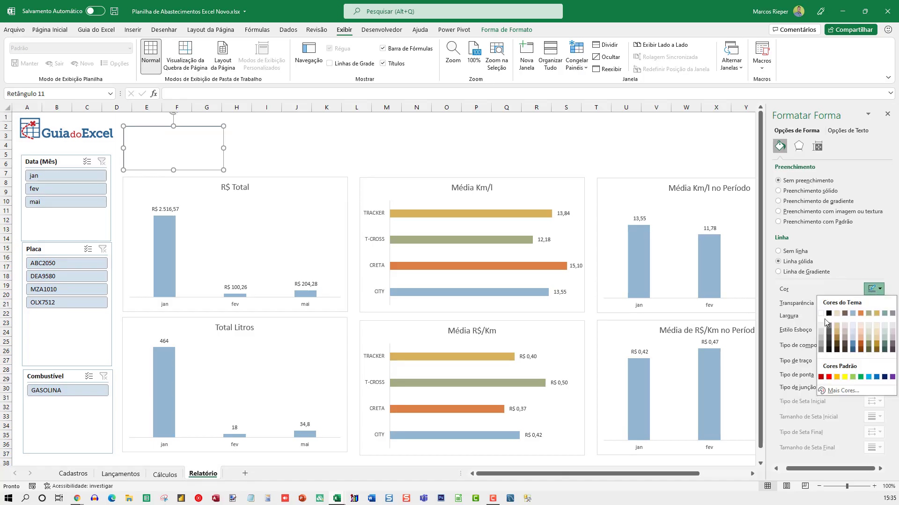
{"action": "left_click", "coordinate": [821, 345]}
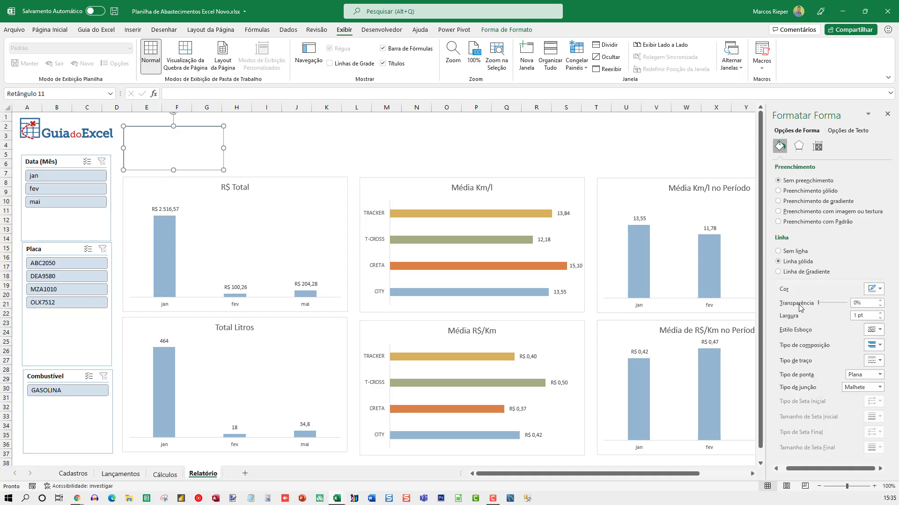
{"action": "left_click", "coordinate": [458, 153]}
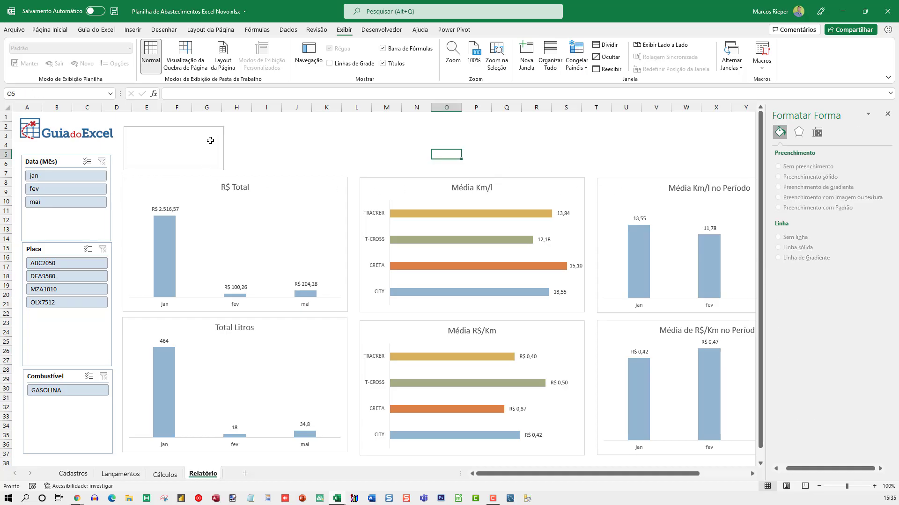
Widen the rectangle above the R$ Total chart slightly by extending its right edge
{"action": "left_click", "coordinate": [191, 132]}
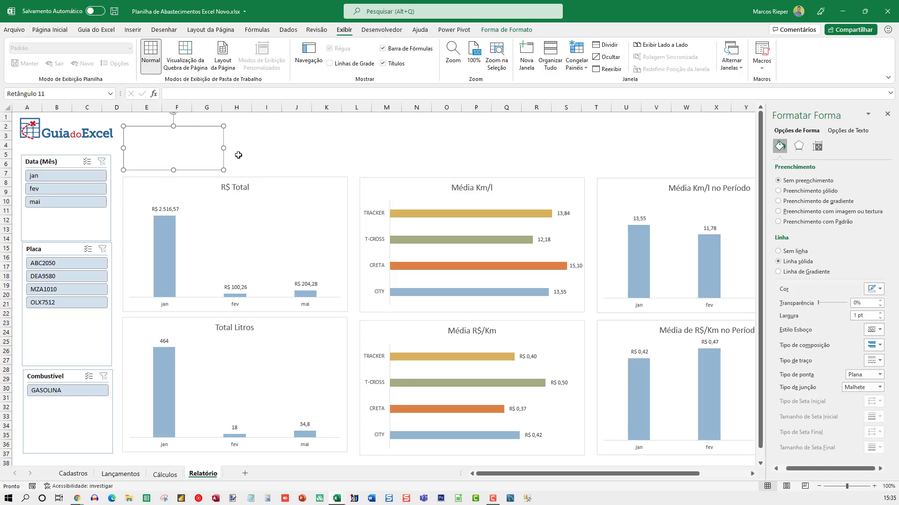
{"action": "left_click", "coordinate": [887, 114]}
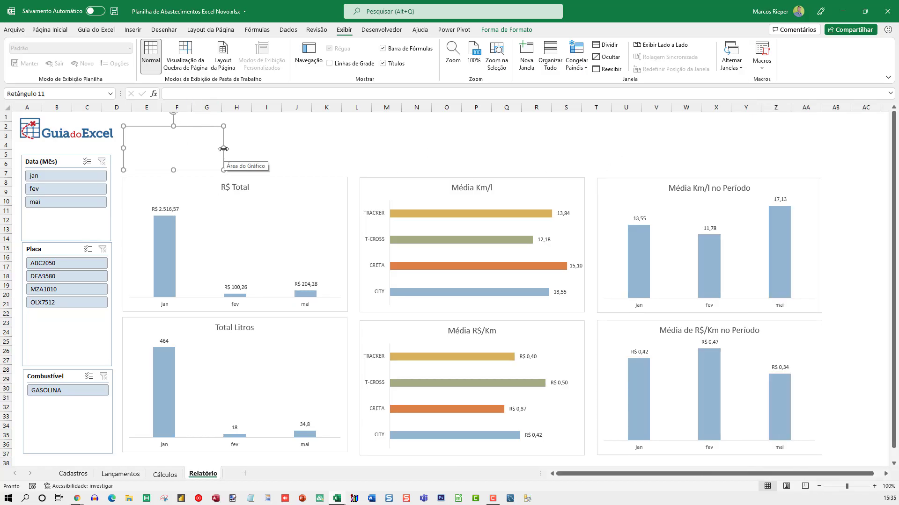
{"action": "left_click_drag", "start_coordinate": [224, 149], "coordinate": [232, 149]}
{"action": "left_click", "coordinate": [272, 137]}
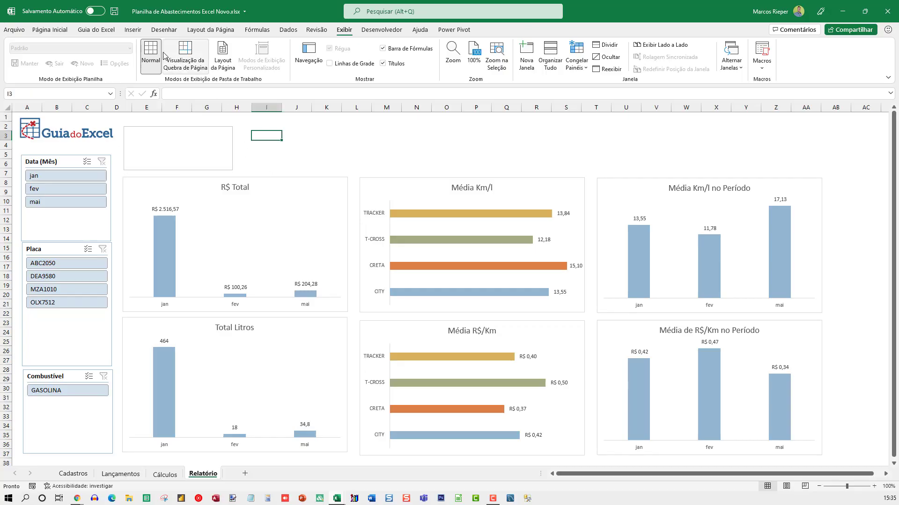
Insert the picture cifrao.png from Downloads, shrunk to about 1.46 cm square, inside the left end of the rectangle
{"action": "left_click", "coordinate": [133, 29]}
{"action": "left_click", "coordinate": [130, 60]}
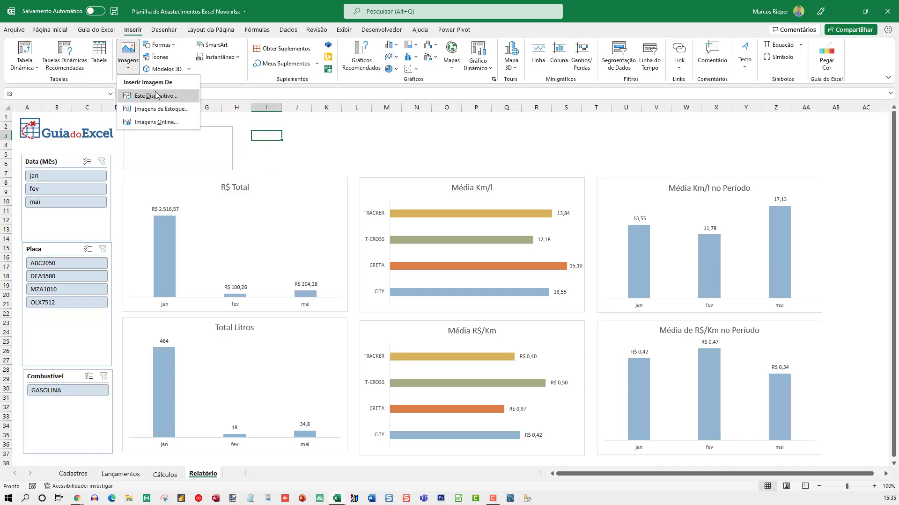
{"action": "left_click", "coordinate": [140, 95]}
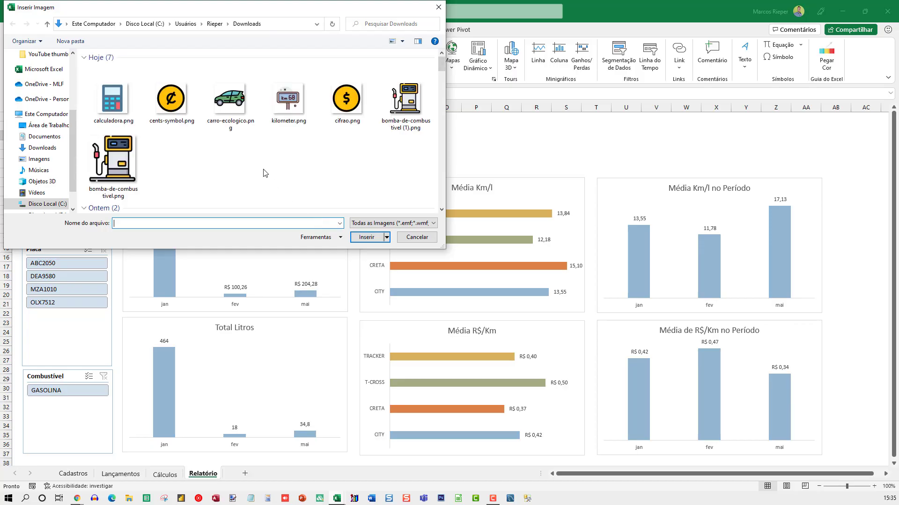
{"action": "double_click", "coordinate": [347, 112]}
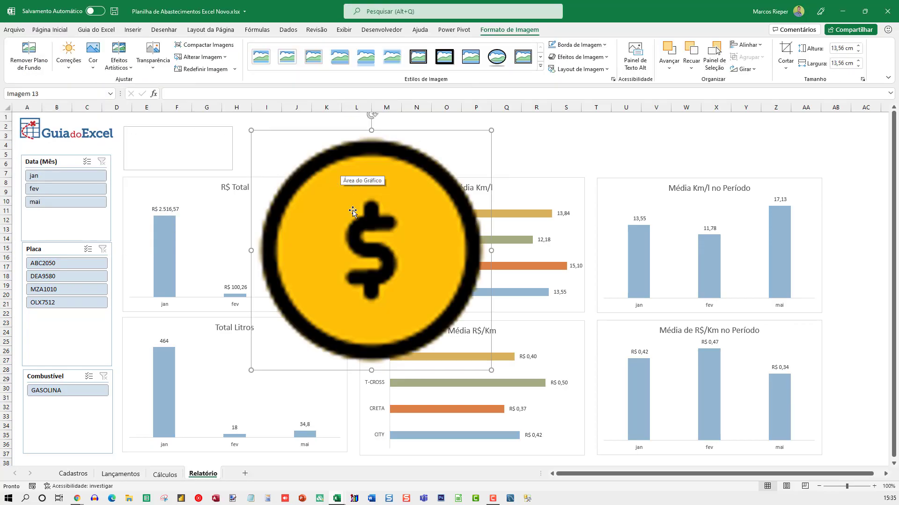
{"action": "left_click_drag", "start_coordinate": [489, 372], "coordinate": [155, 161]}
{"action": "left_click", "coordinate": [192, 154]}
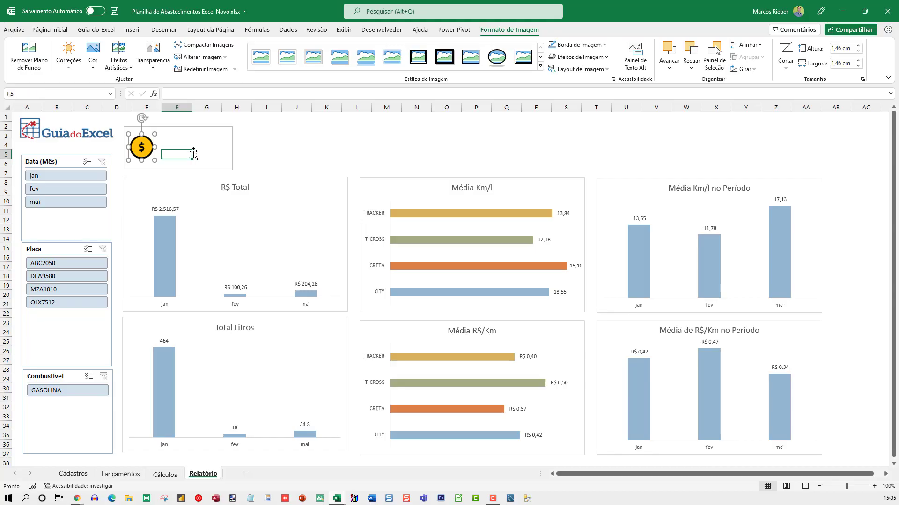
{"action": "key", "text": "Up"}
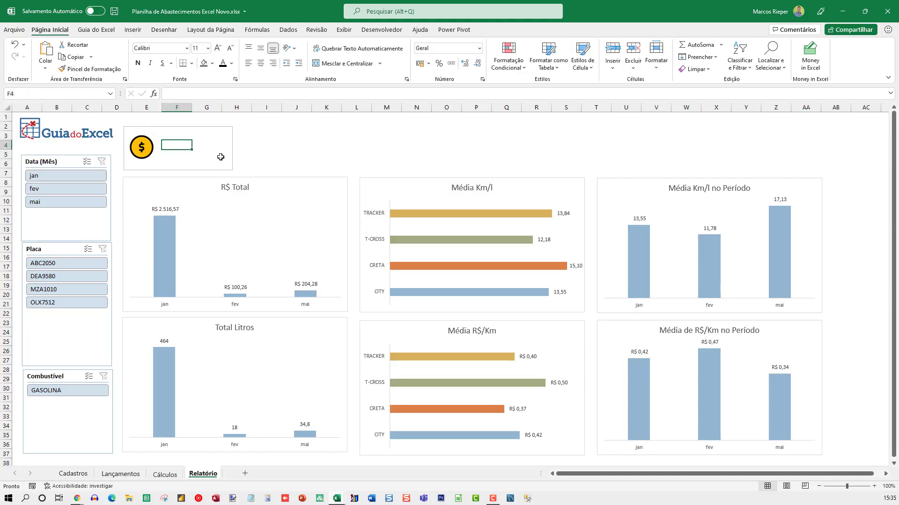
Draw a text box on the empty area just right of the rectangle with the dollar icon
{"action": "left_click", "coordinate": [134, 31]}
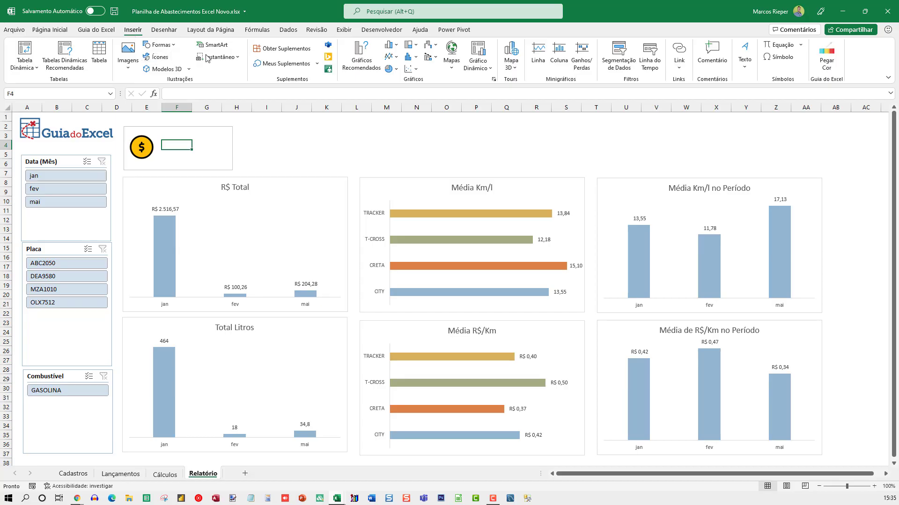
{"action": "left_click", "coordinate": [744, 59]}
{"action": "left_click", "coordinate": [749, 101]}
{"action": "mouse_move", "coordinate": [245, 134]}
{"action": "left_mouse_down"}
{"action": "mouse_move", "coordinate": [331, 164]}
{"action": "mouse_move", "coordinate": [339, 159]}
{"action": "left_mouse_up"}
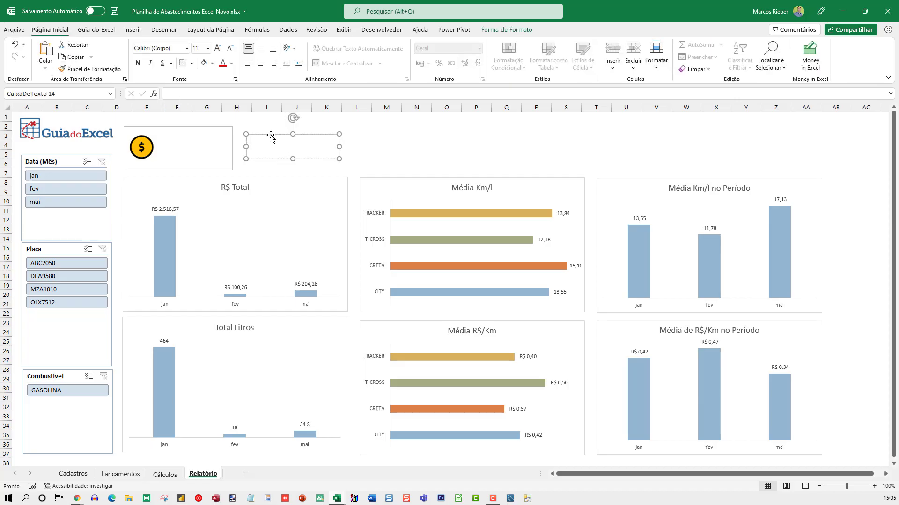
Link the text box to the Total Valor cell Y10 on the Cálculos sheet with the formula =Cálculos!Y10
{"action": "left_click", "coordinate": [178, 97]}
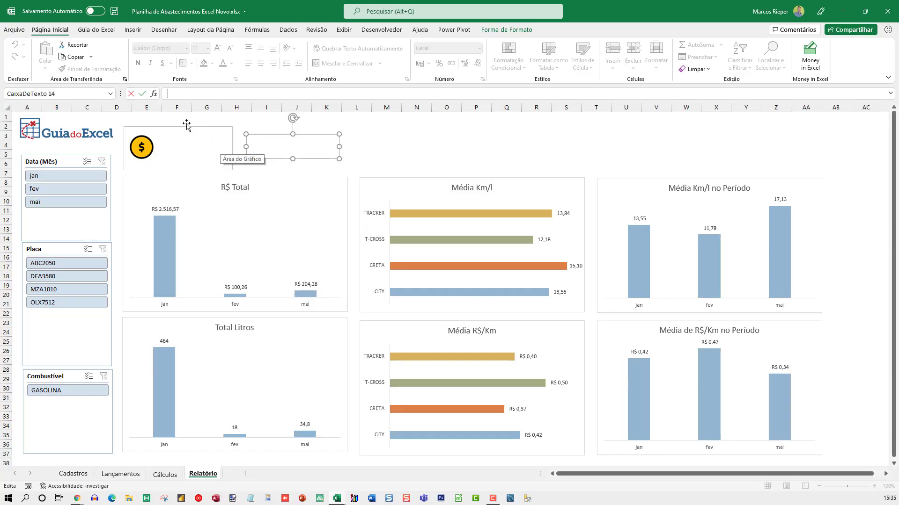
{"action": "type", "text": "="}
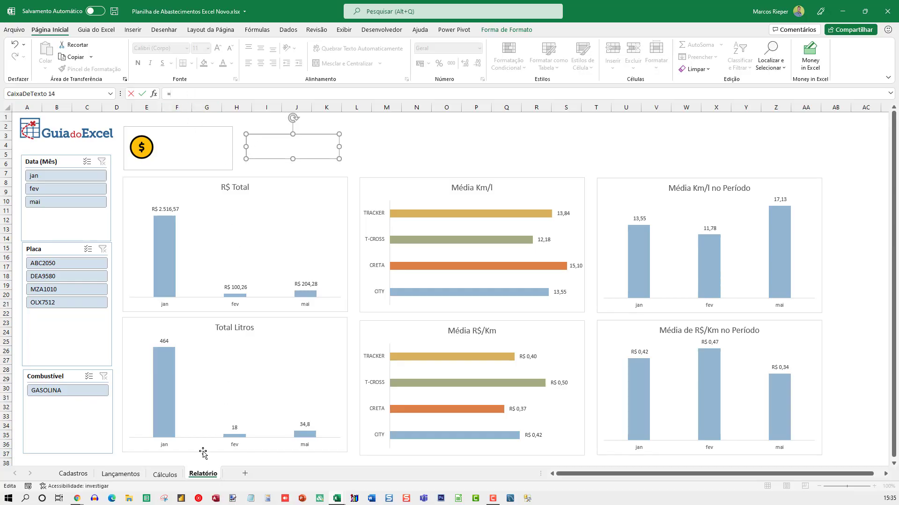
{"action": "left_click", "coordinate": [165, 474]}
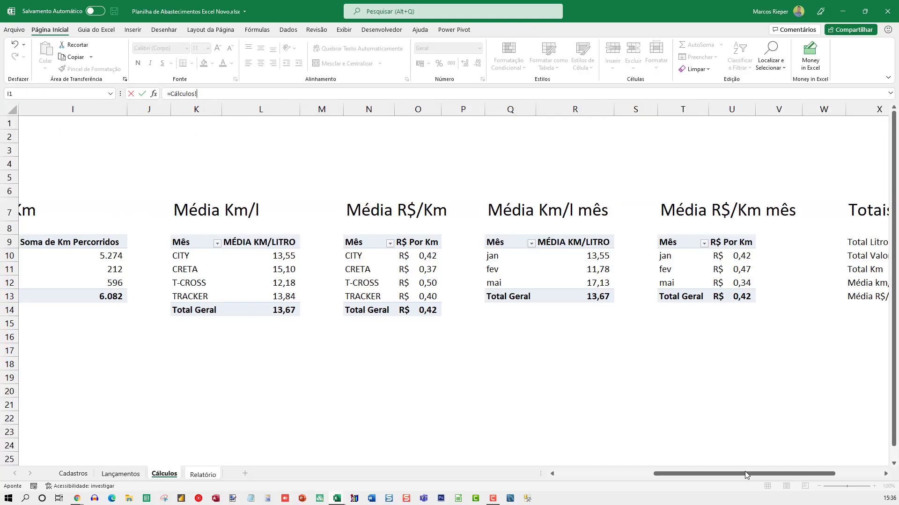
{"action": "left_click_drag", "start_coordinate": [757, 476], "coordinate": [823, 473]}
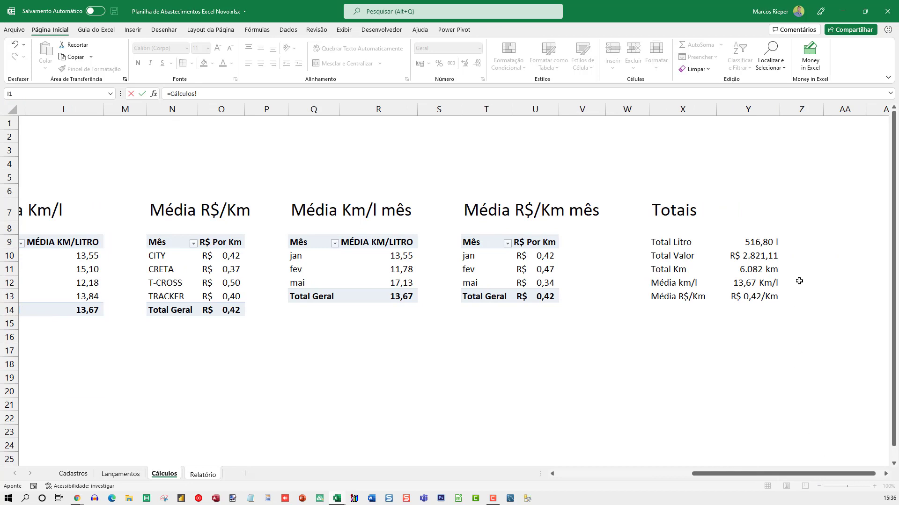
{"action": "left_click", "coordinate": [749, 246]}
{"action": "left_click", "coordinate": [748, 256]}
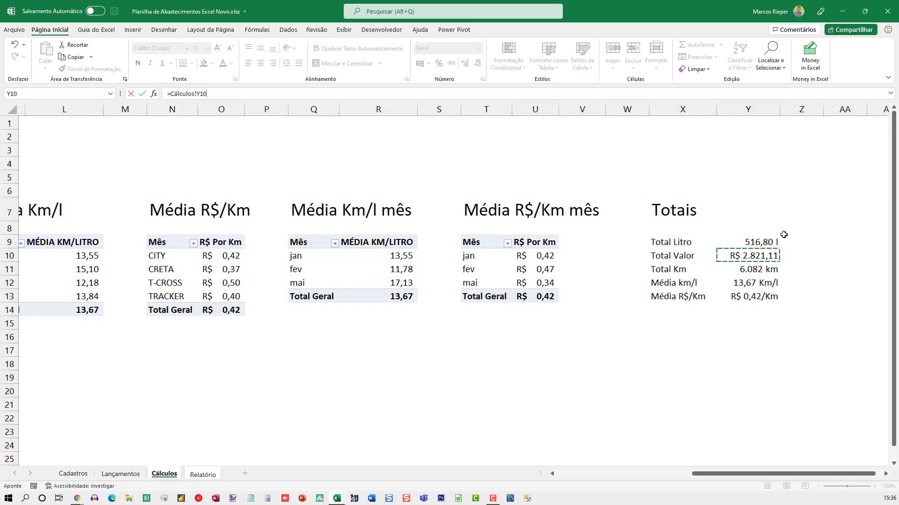
{"action": "key", "text": "Return"}
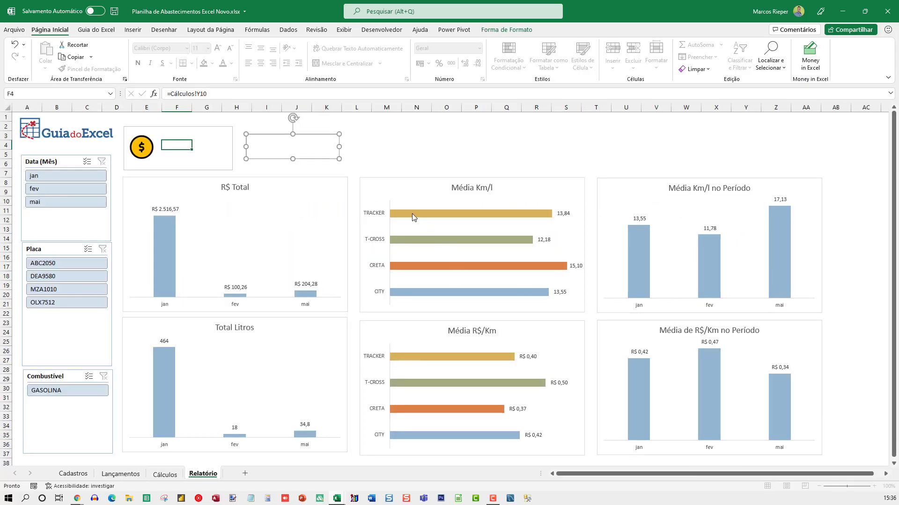
{"action": "left_click", "coordinate": [388, 144]}
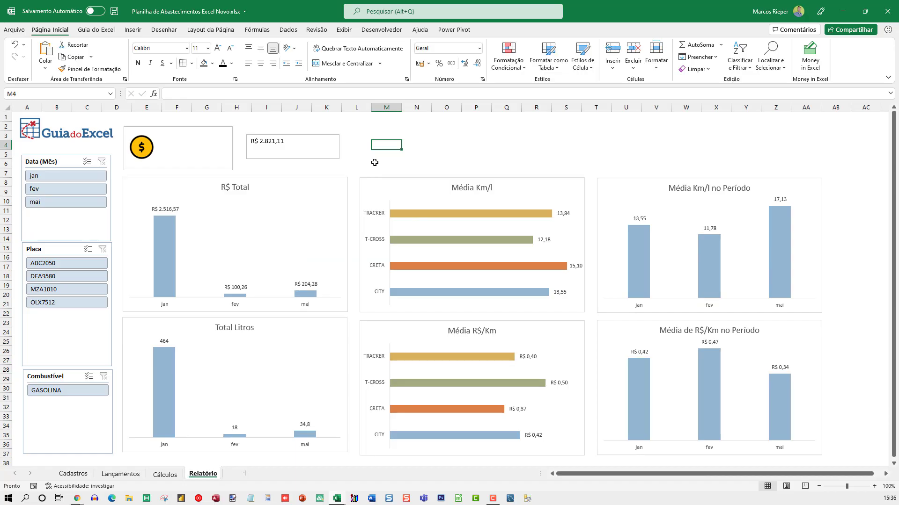
Remove the outline from the text box linked to the Total Valor cell
{"action": "left_click", "coordinate": [304, 160]}
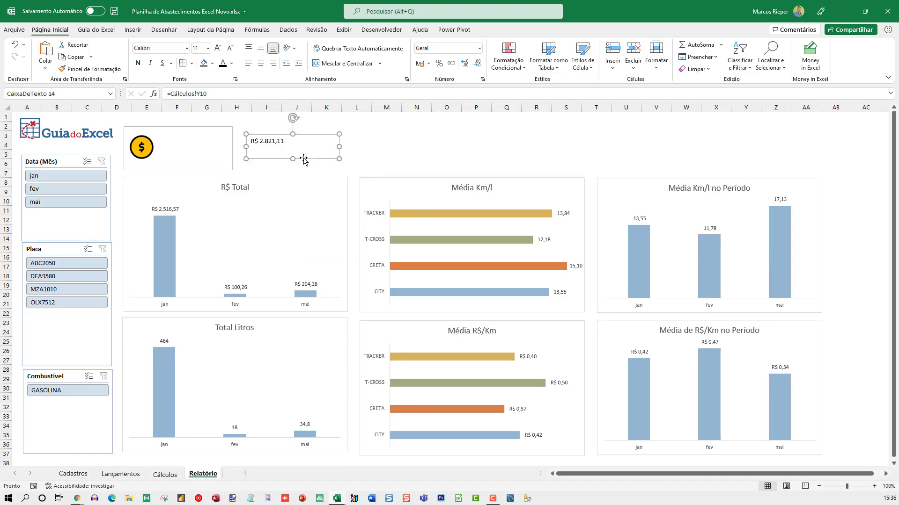
{"action": "left_click", "coordinate": [410, 138]}
{"action": "left_click", "coordinate": [308, 158]}
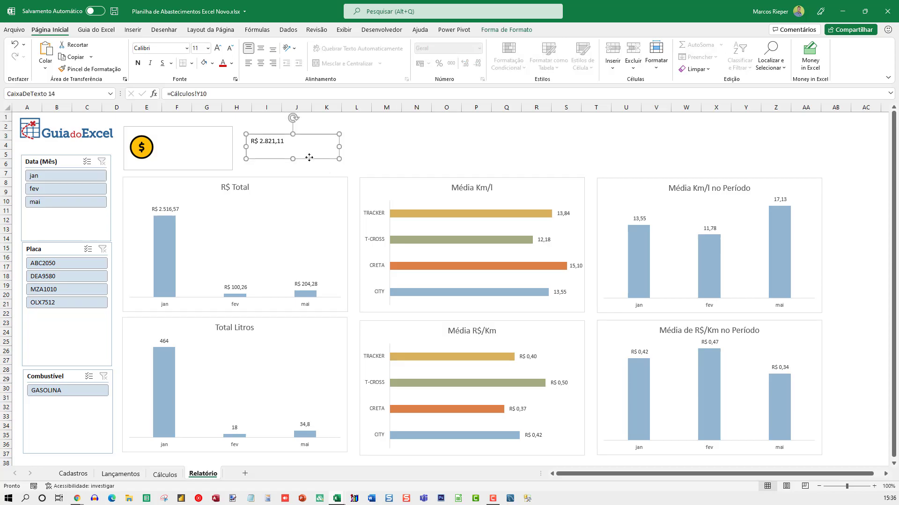
{"action": "right_click", "coordinate": [309, 158]}
{"action": "left_click", "coordinate": [367, 395]}
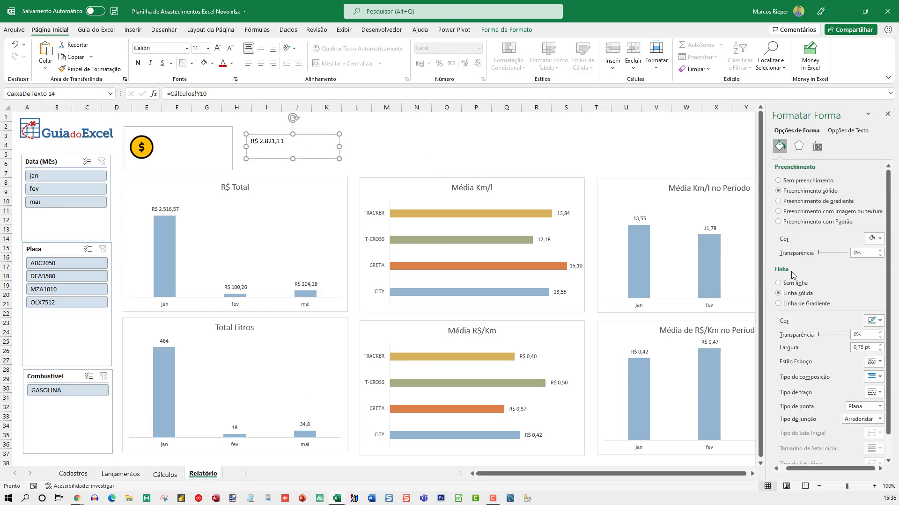
{"action": "left_click", "coordinate": [795, 283]}
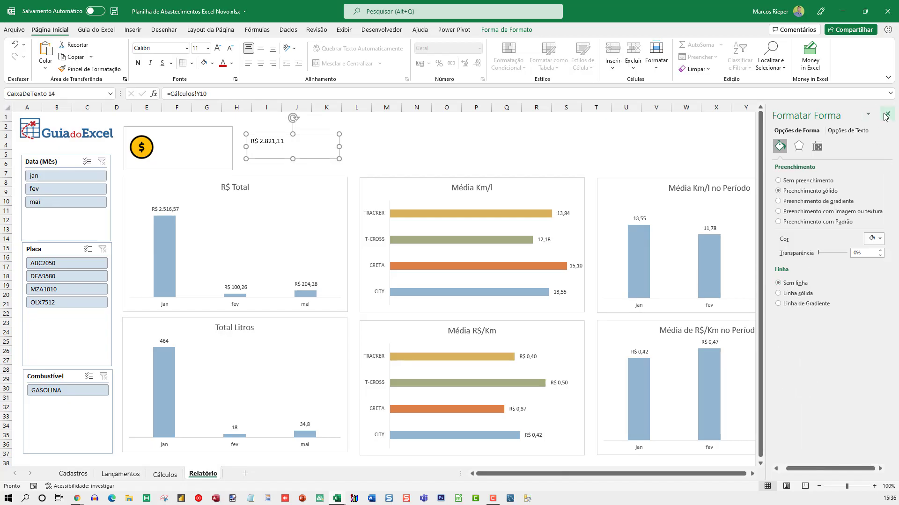
{"action": "left_click", "coordinate": [887, 114]}
{"action": "left_click", "coordinate": [477, 156]}
Set the font size of the Total Valor text box to 16
{"action": "left_click", "coordinate": [297, 143]}
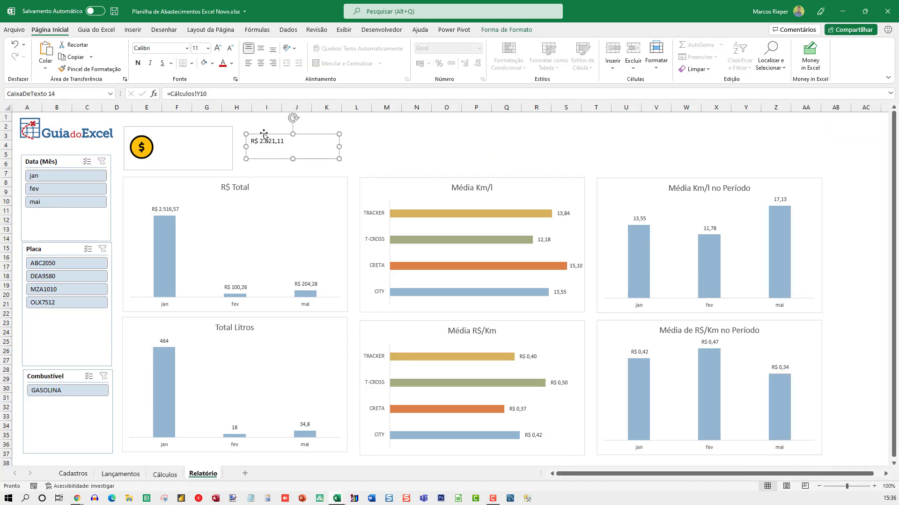
{"action": "left_click", "coordinate": [197, 48]}
{"action": "type", "text": "18"}
{"action": "key", "text": "Return"}
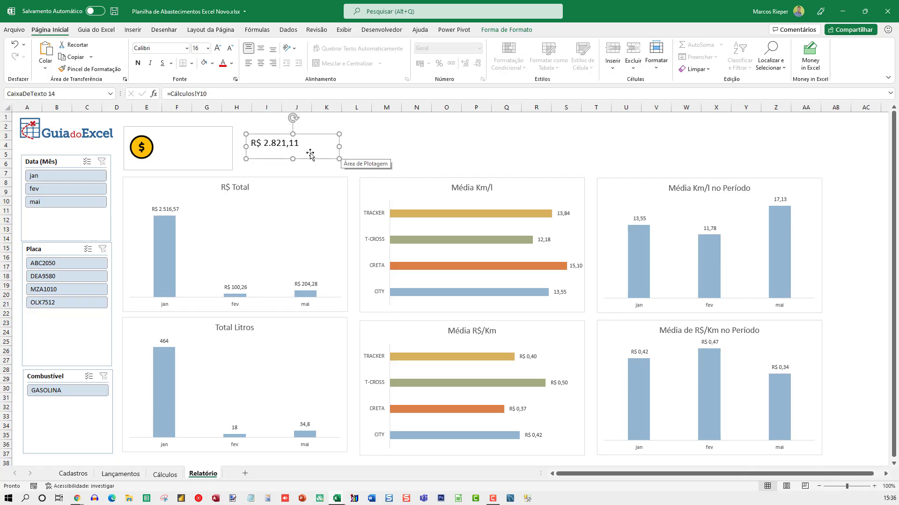
Move the Total Valor text box into the rectangle beside the dollar icon and align its text vertically to the middle
{"action": "left_click_drag", "start_coordinate": [308, 163], "coordinate": [230, 152]}
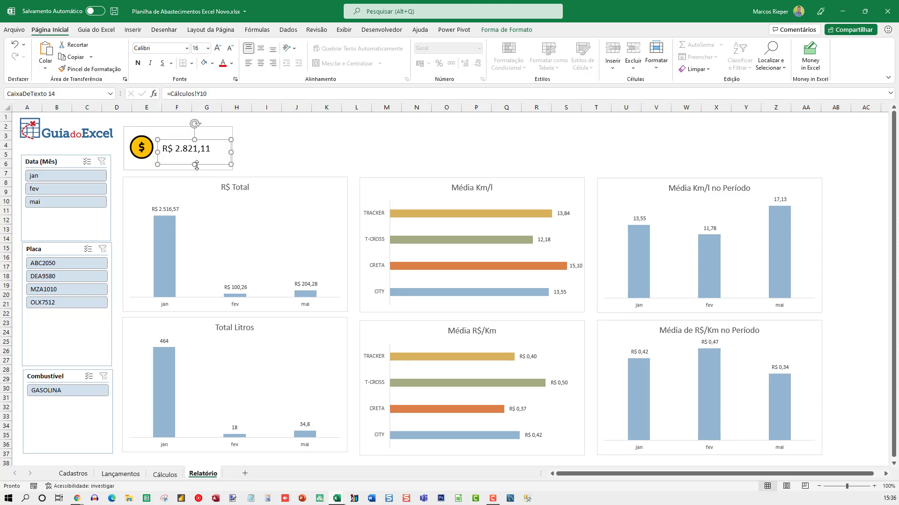
{"action": "left_click", "coordinate": [261, 49]}
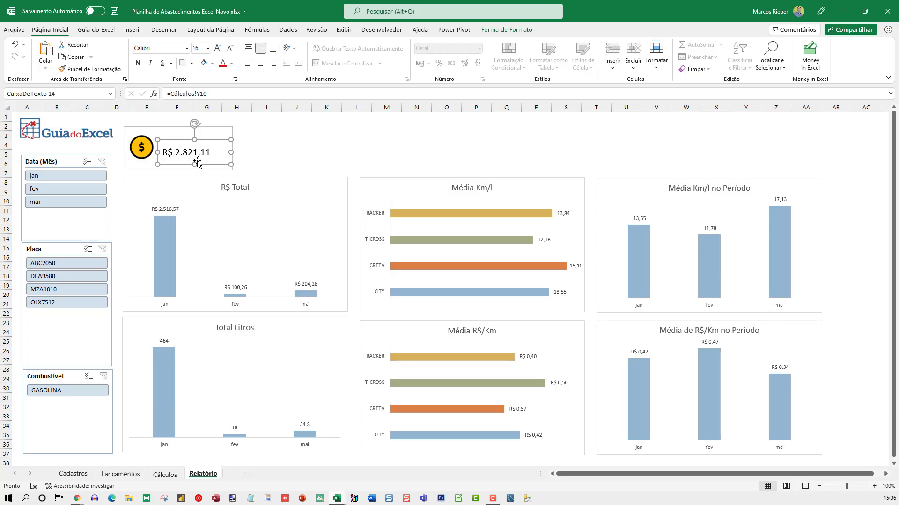
{"action": "left_click_drag", "start_coordinate": [185, 163], "coordinate": [186, 160]}
{"action": "left_click", "coordinate": [305, 148]}
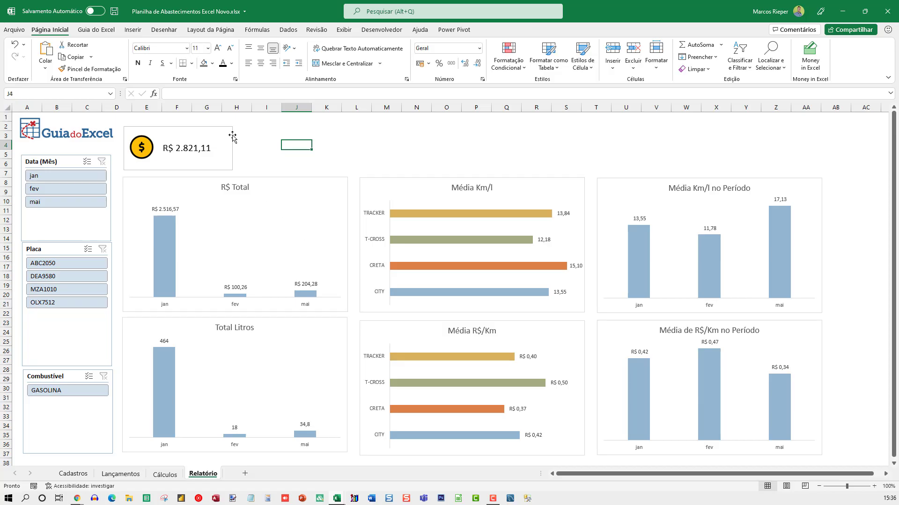
{"action": "left_click", "coordinate": [258, 149]}
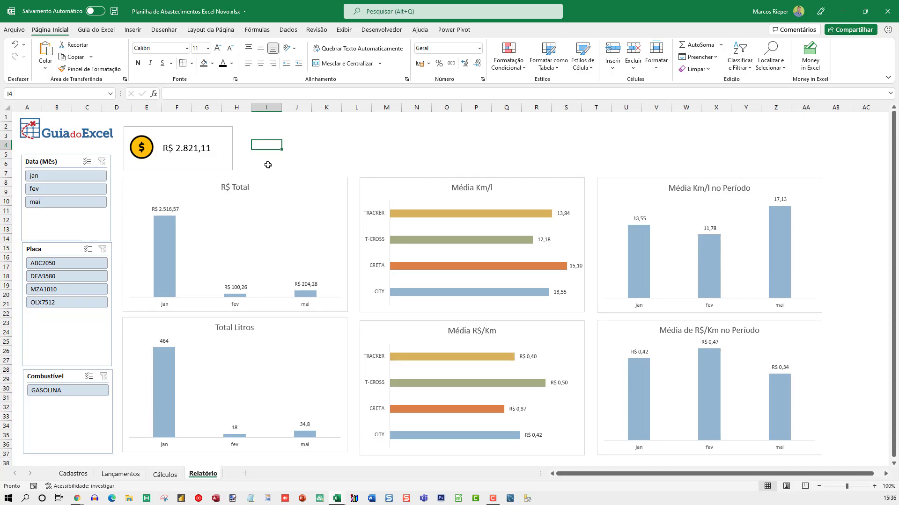
Duplicate the card's rectangle and value text box, without the dollar icon, onto the empty area just right of the first card
{"action": "left_click", "coordinate": [189, 155]}
{"action": "left_click", "coordinate": [142, 152], "text": "ctrl"}
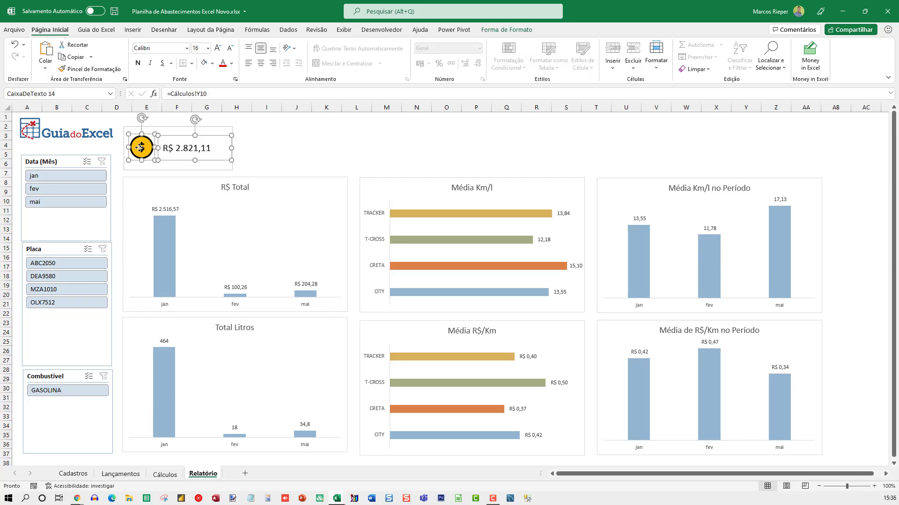
{"action": "left_click", "coordinate": [179, 153]}
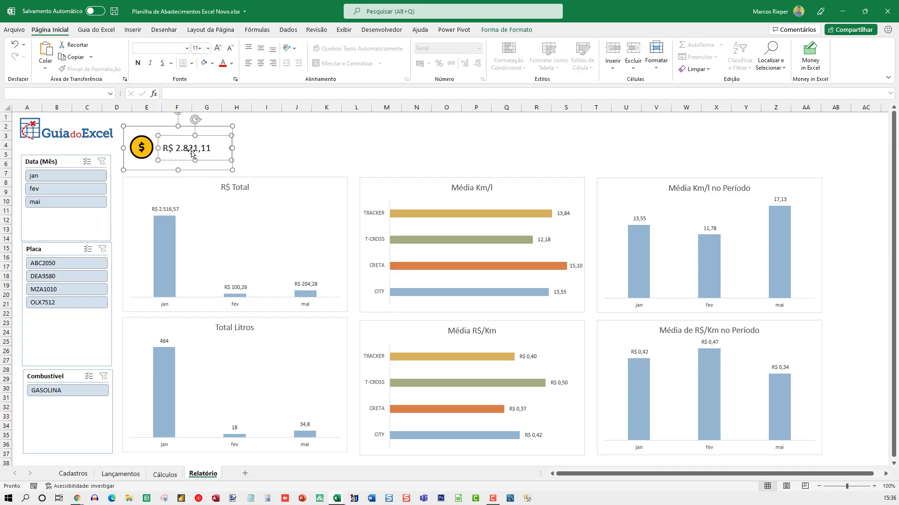
{"action": "left_click_drag", "start_coordinate": [187, 153], "coordinate": [307, 151]}
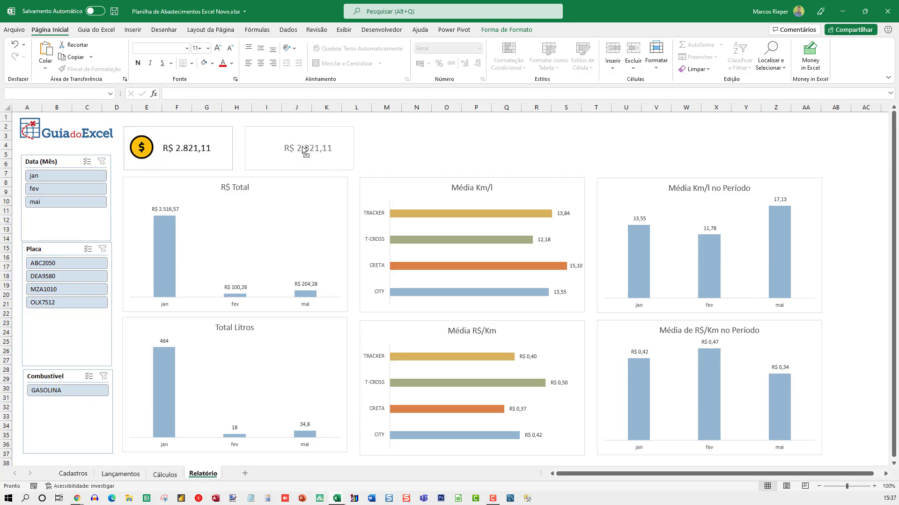
{"action": "key", "text": "ctrl+shift+d"}
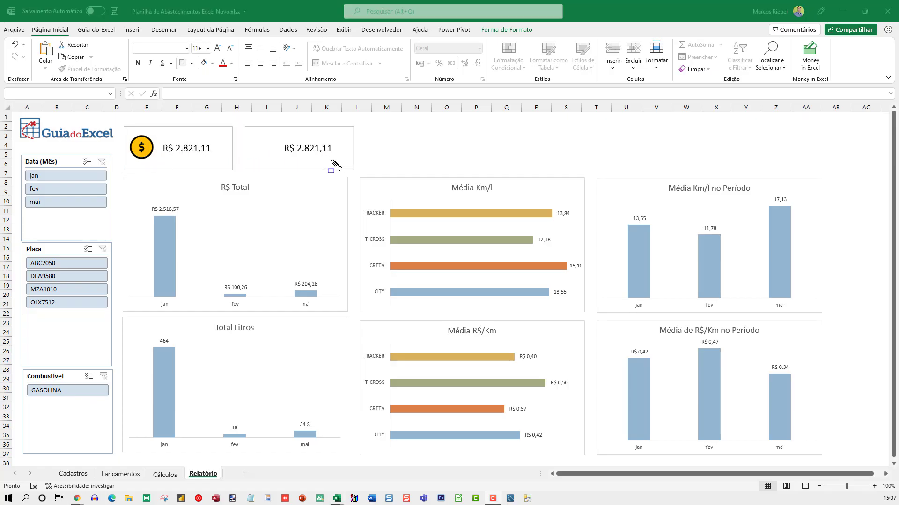
{"action": "key", "text": "Escape"}
{"action": "left_click", "coordinate": [330, 150]}
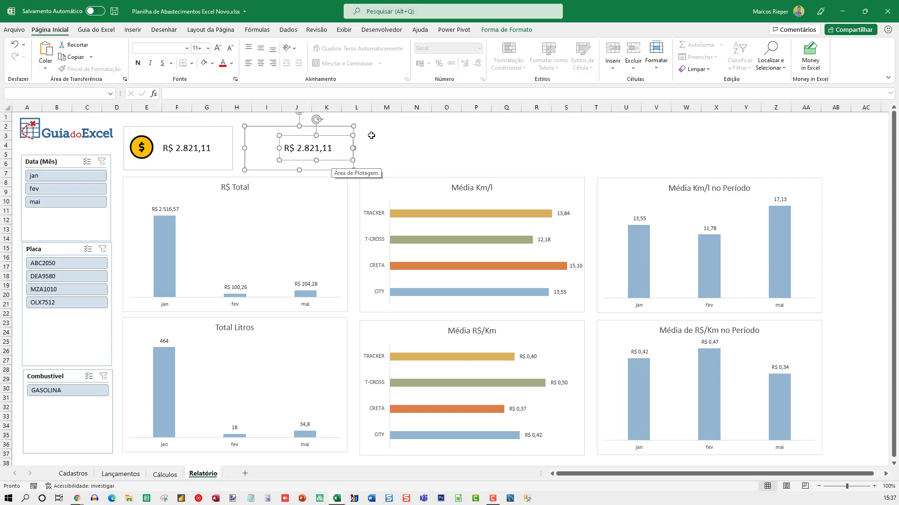
Link the duplicated text box to the Total Litro cell Y9 on the Cálculos sheet with the formula =Cálculos!Y9
{"action": "left_click", "coordinate": [312, 146]}
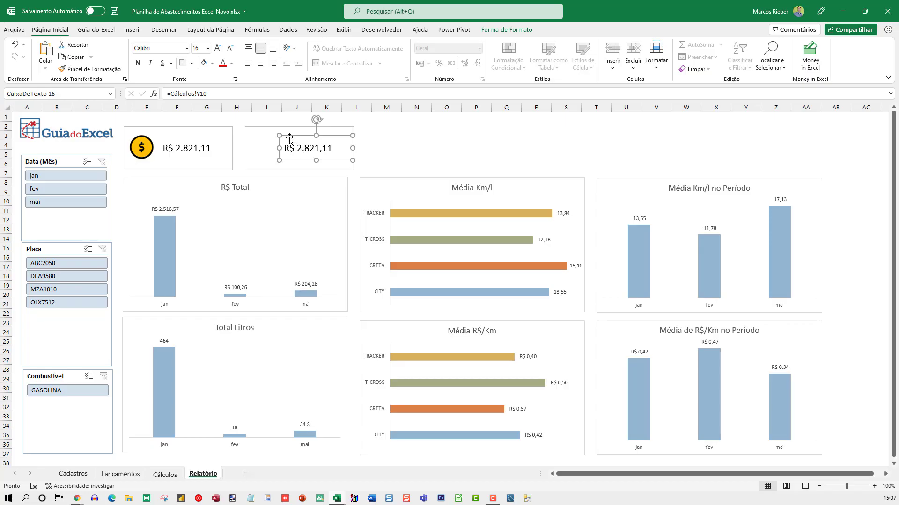
{"action": "left_click_drag", "start_coordinate": [213, 94], "coordinate": [167, 96]}
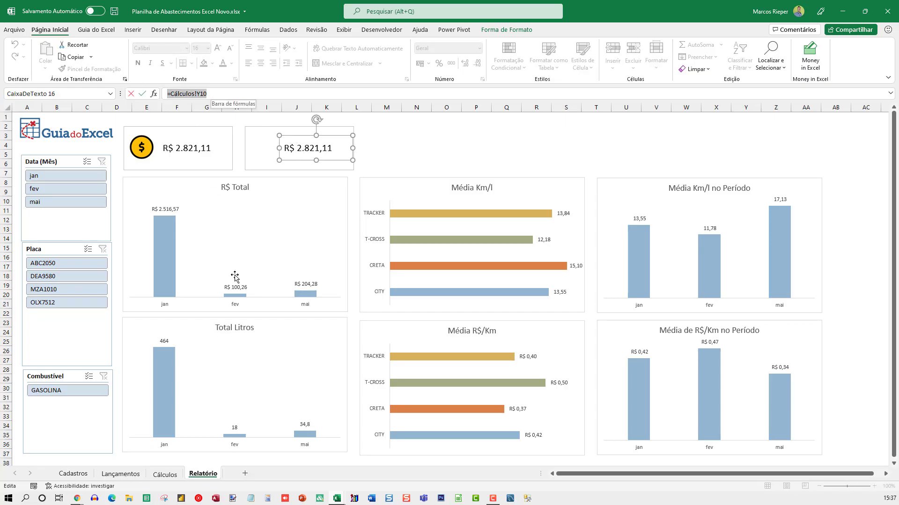
{"action": "type", "text": "="}
{"action": "left_click", "coordinate": [164, 476]}
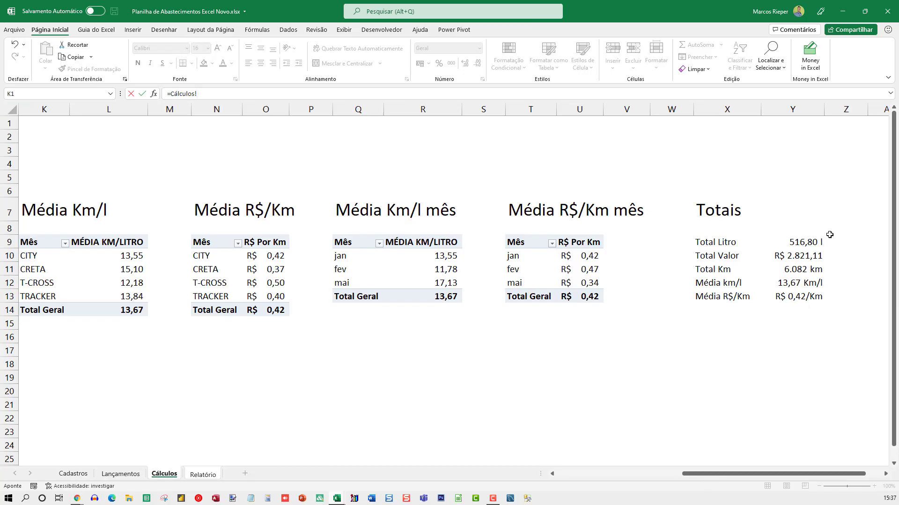
{"action": "left_click", "coordinate": [811, 239]}
{"action": "key", "text": "Return"}
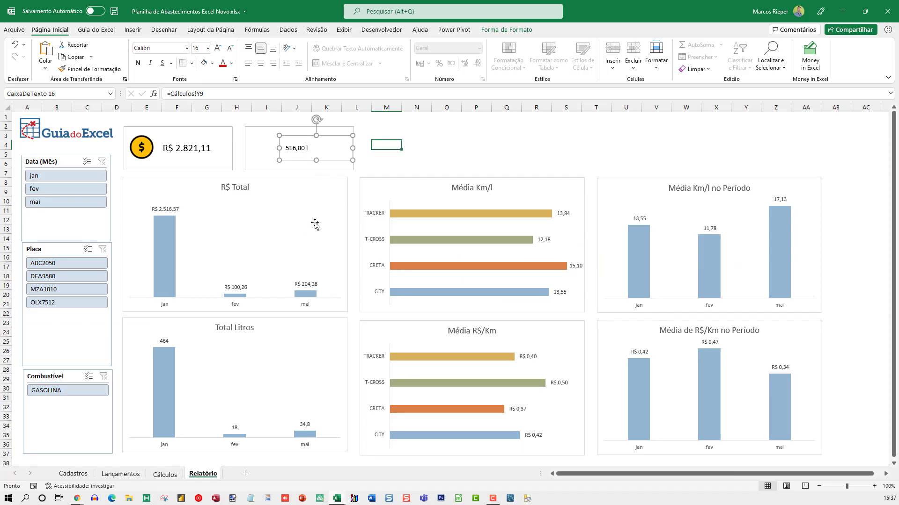
Set the font size of the Total Litro text box to 16, matching the Total Valor text box
{"action": "left_click", "coordinate": [199, 48]}
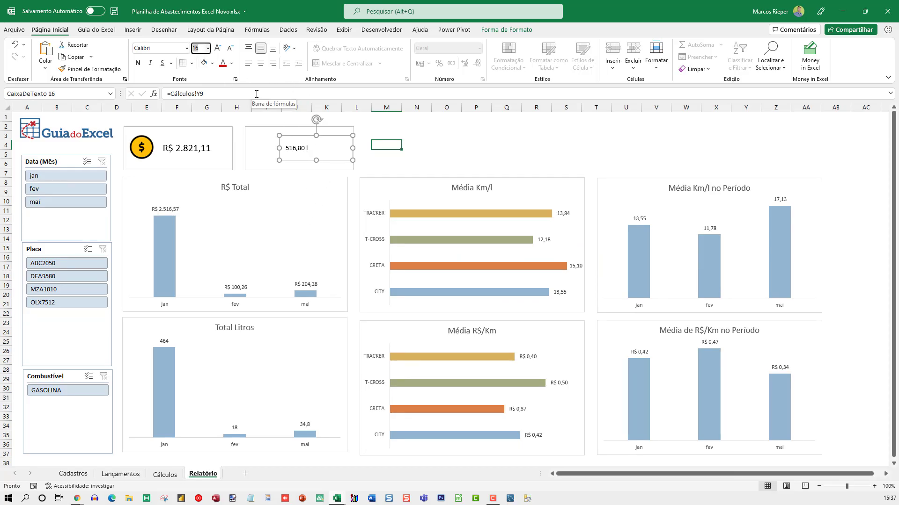
{"action": "left_click", "coordinate": [506, 113]}
{"action": "left_click", "coordinate": [315, 155]}
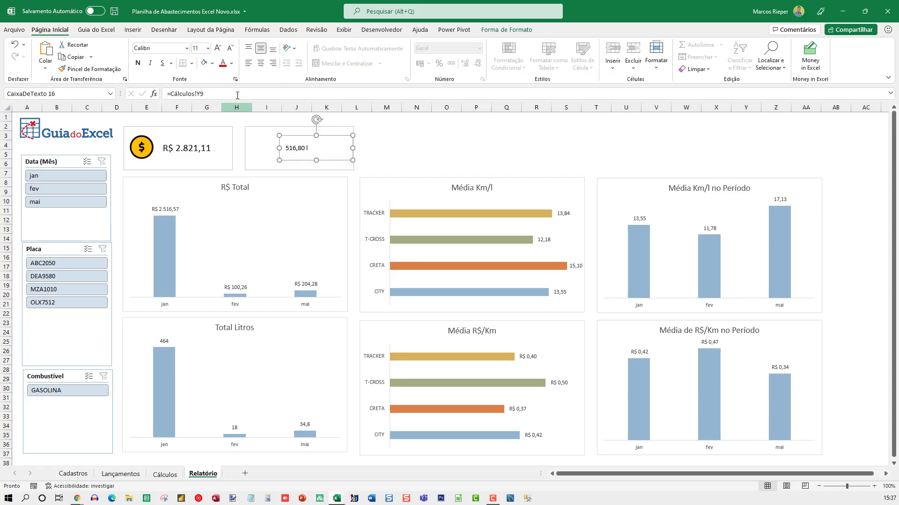
{"action": "left_click", "coordinate": [202, 48]}
{"action": "type", "text": "16"}
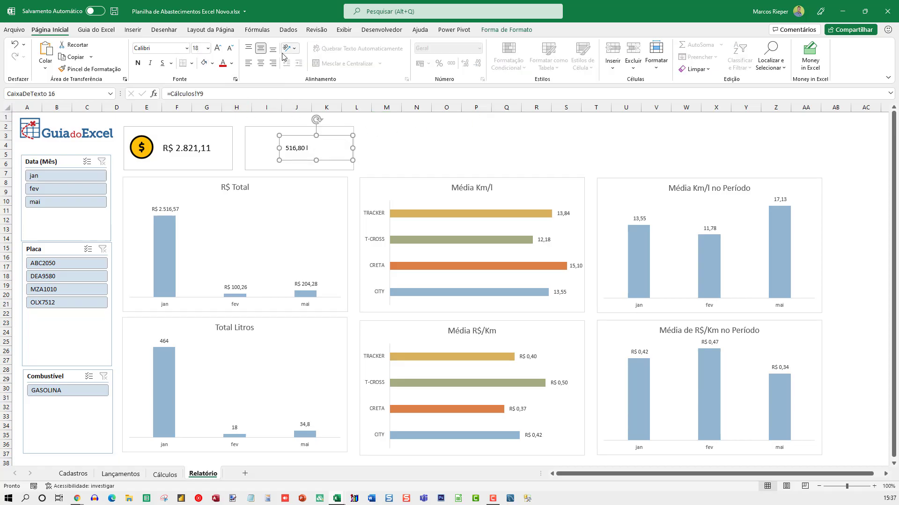
{"action": "key", "text": "Return"}
{"action": "left_click", "coordinate": [203, 151]}
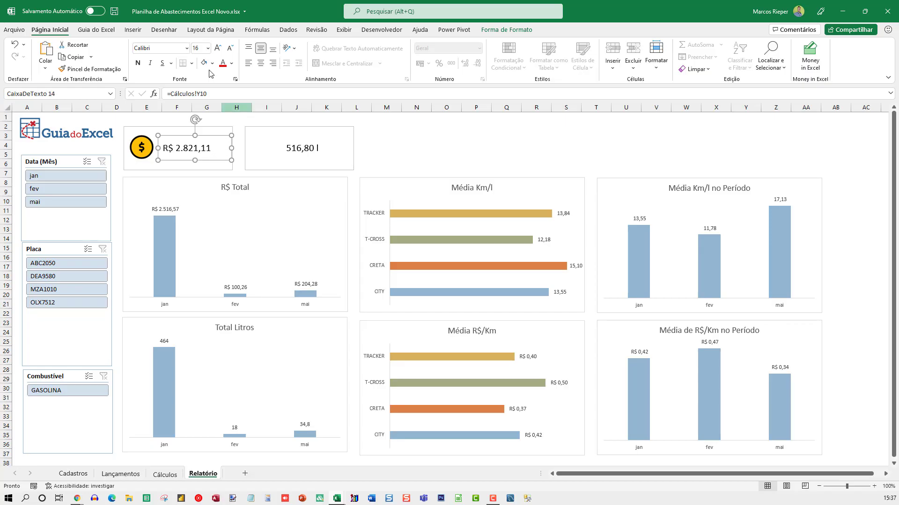
{"action": "left_click", "coordinate": [200, 48]}
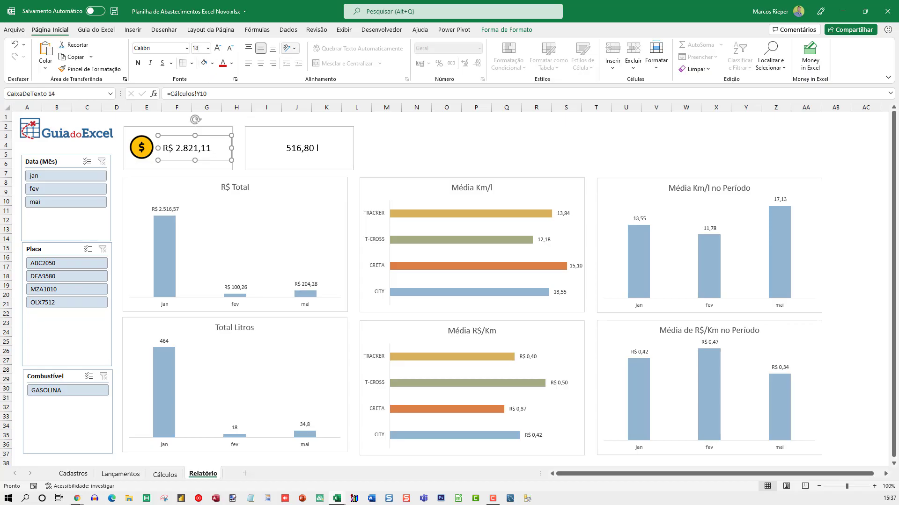
{"action": "left_click", "coordinate": [405, 143]}
{"action": "left_click", "coordinate": [314, 150]}
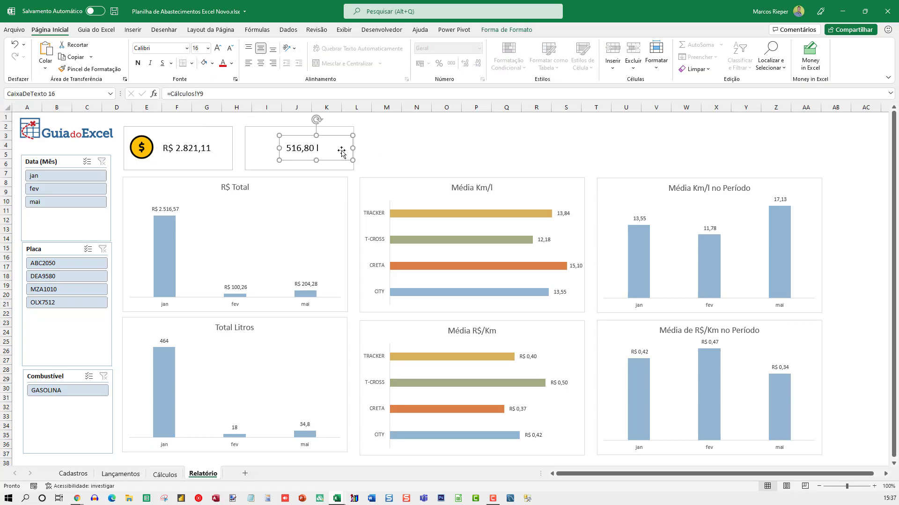
{"action": "left_click", "coordinate": [383, 150]}
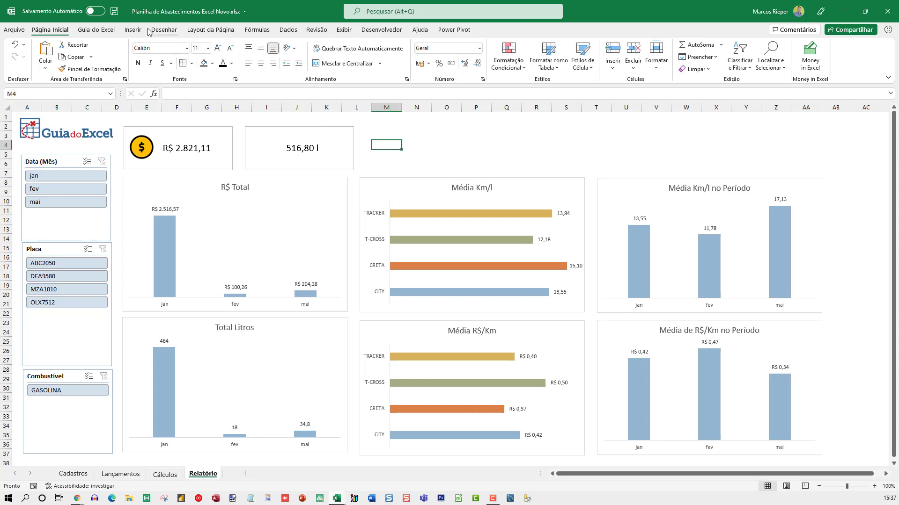
Insert the picture bomba-de-combustivel (1).png from Downloads, shrunk to about 1.22 cm square, inside the left end of the second card
{"action": "left_click", "coordinate": [133, 30]}
{"action": "left_click", "coordinate": [133, 58]}
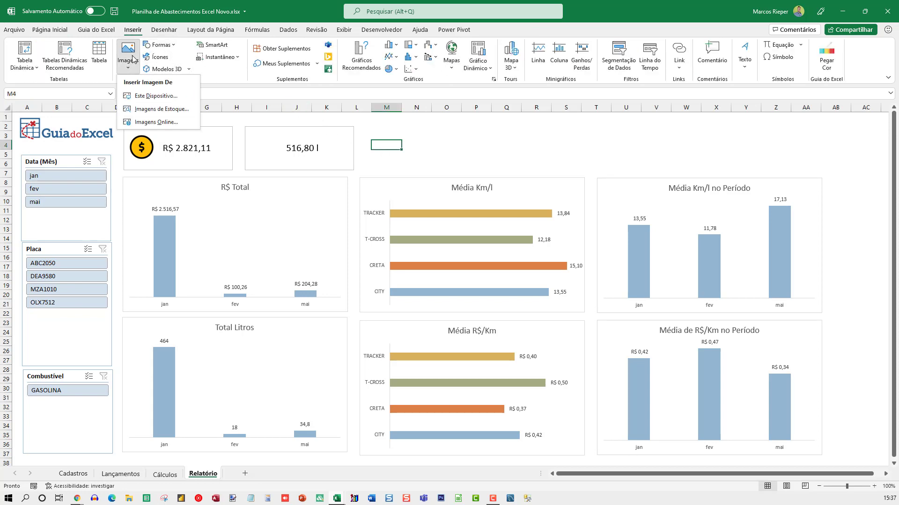
{"action": "left_click", "coordinate": [147, 95]}
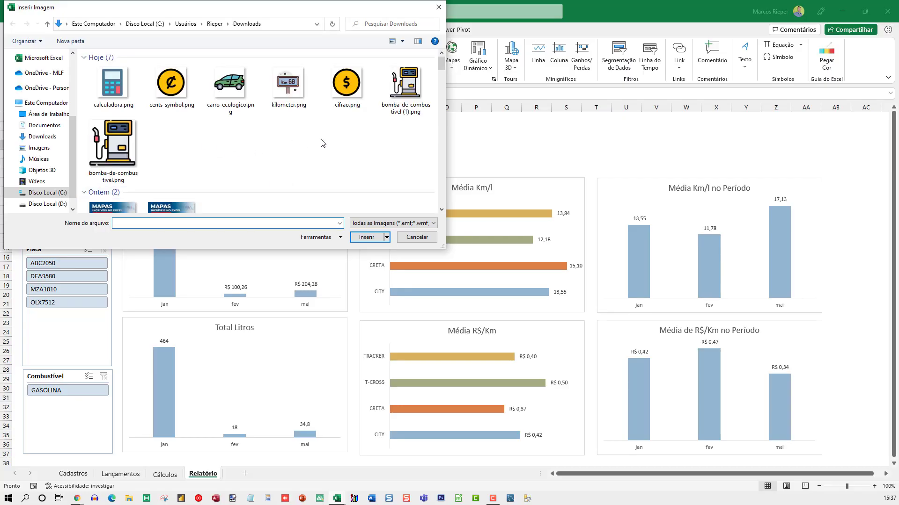
{"action": "double_click", "coordinate": [411, 84]}
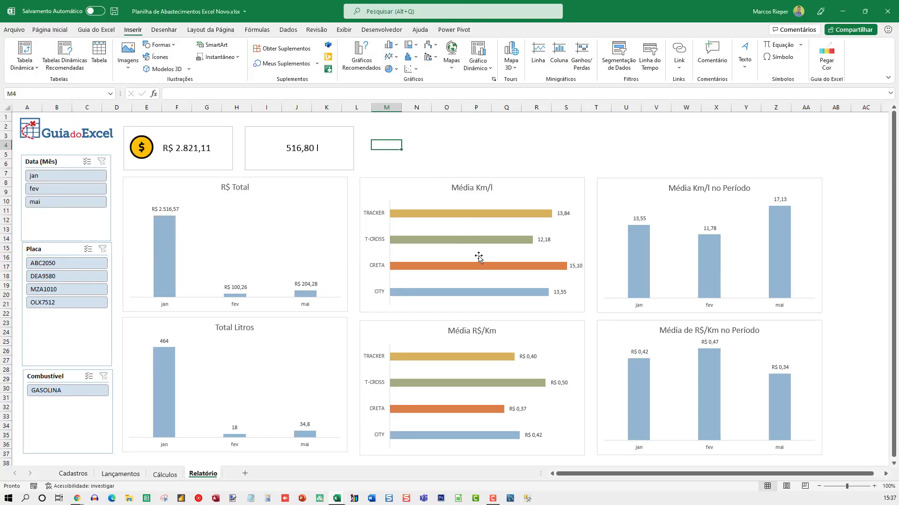
{"action": "left_click_drag", "start_coordinate": [611, 379], "coordinate": [263, 151]}
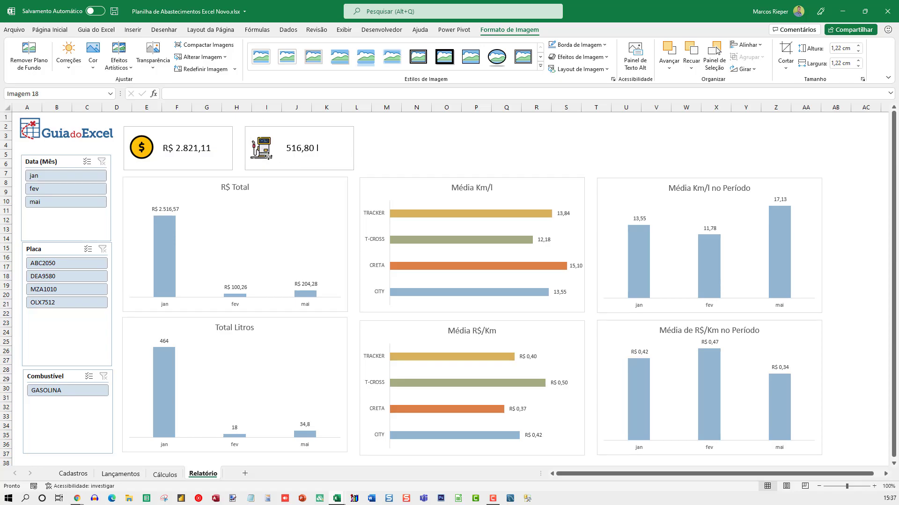
{"action": "left_click", "coordinate": [414, 152]}
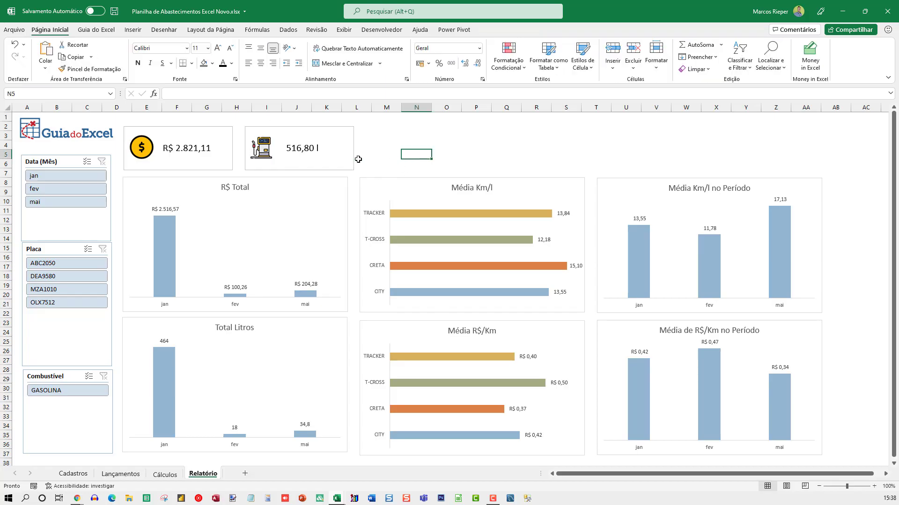
Center the text horizontally in the Total Litro and Total Valor text boxes
{"action": "left_click", "coordinate": [306, 148]}
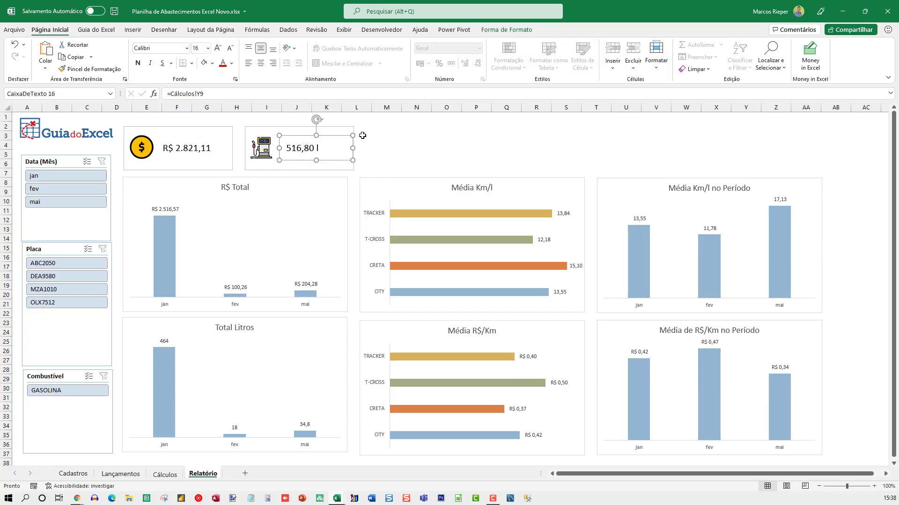
{"action": "left_click", "coordinate": [261, 63]}
{"action": "left_click", "coordinate": [442, 146]}
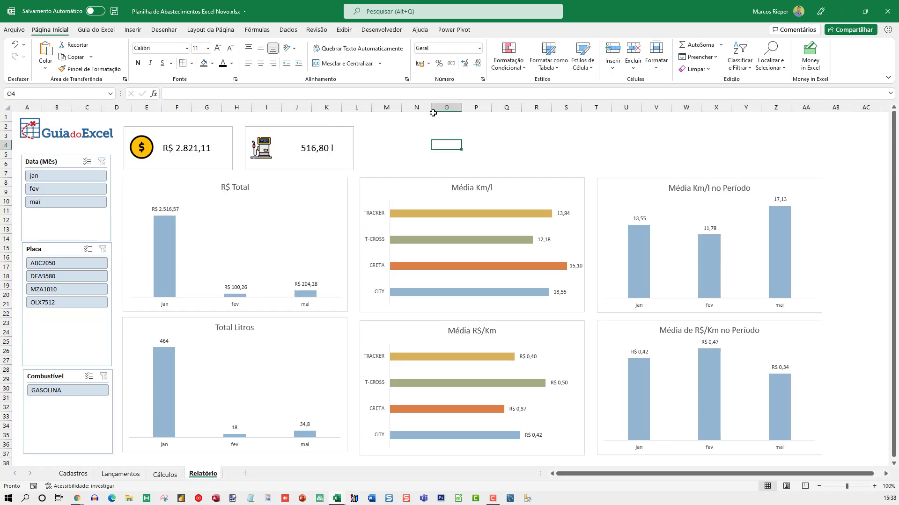
{"action": "left_click", "coordinate": [190, 155]}
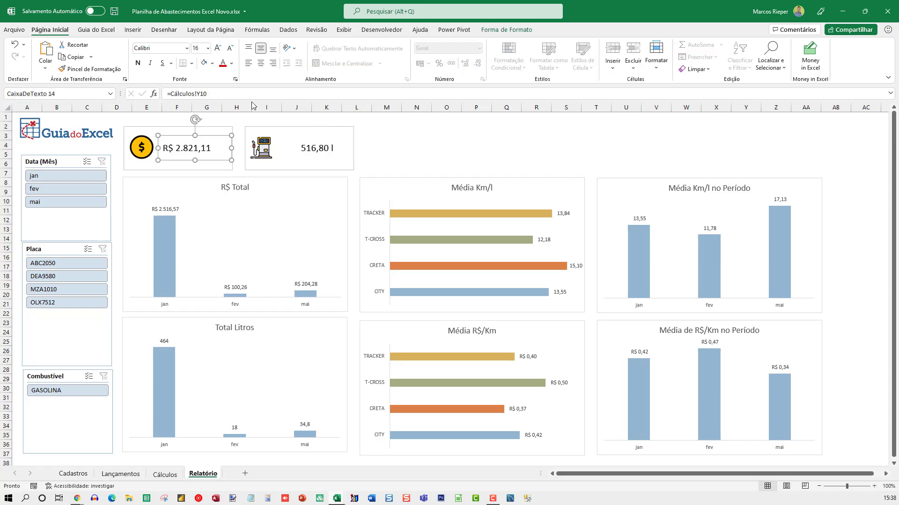
{"action": "left_click", "coordinate": [378, 144]}
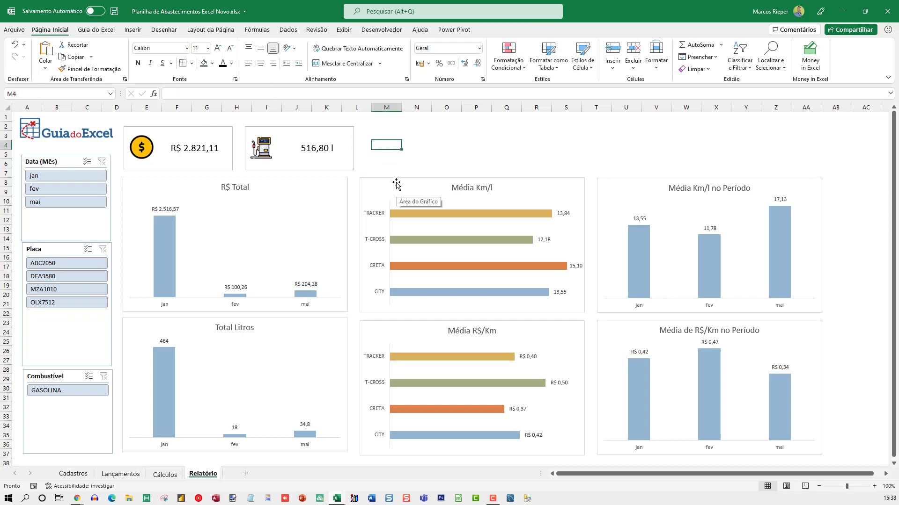
{"action": "left_click", "coordinate": [311, 150]}
{"action": "left_click", "coordinate": [301, 135]}
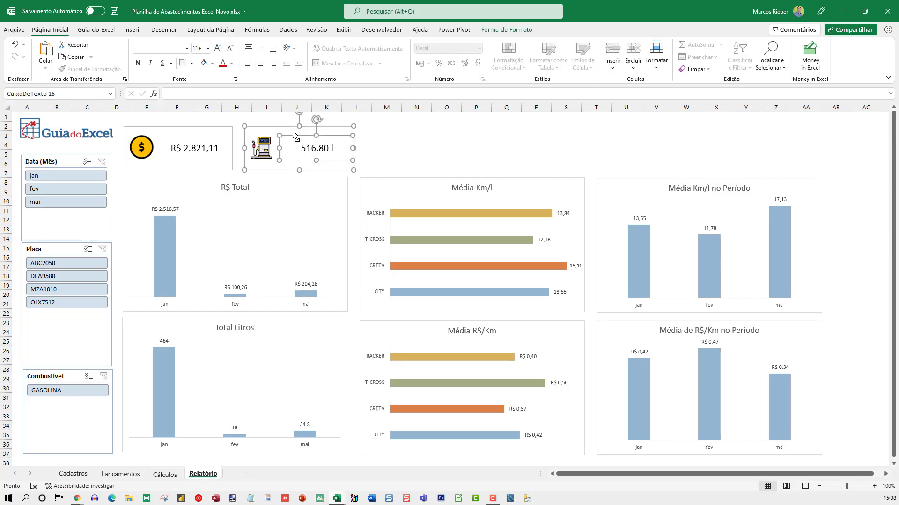
{"action": "left_click_drag", "start_coordinate": [289, 130], "coordinate": [317, 135]}
{"action": "key", "text": "ctrl+shift+d"}
{"action": "left_click", "coordinate": [466, 152]}
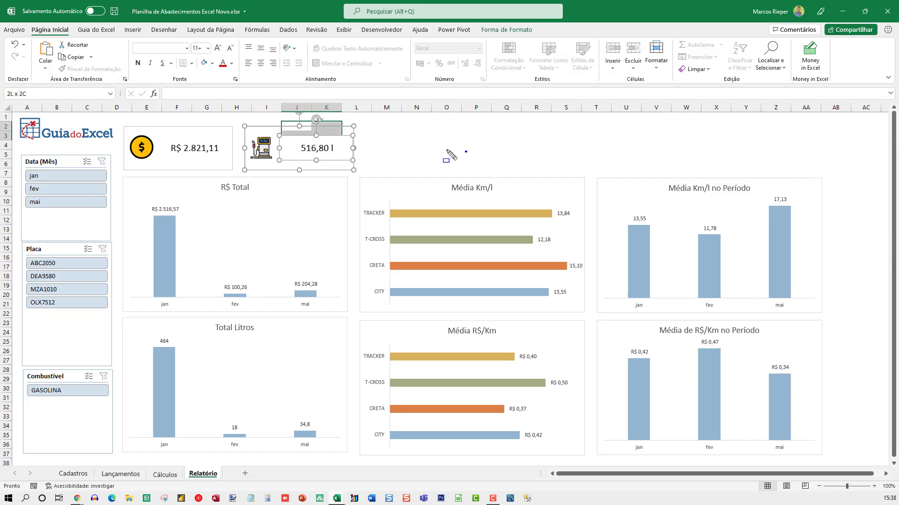
{"action": "key", "text": "Escape"}
Duplicate the second card's frame and text box, without its icon, to form a third card beside it
{"action": "left_click", "coordinate": [309, 142]}
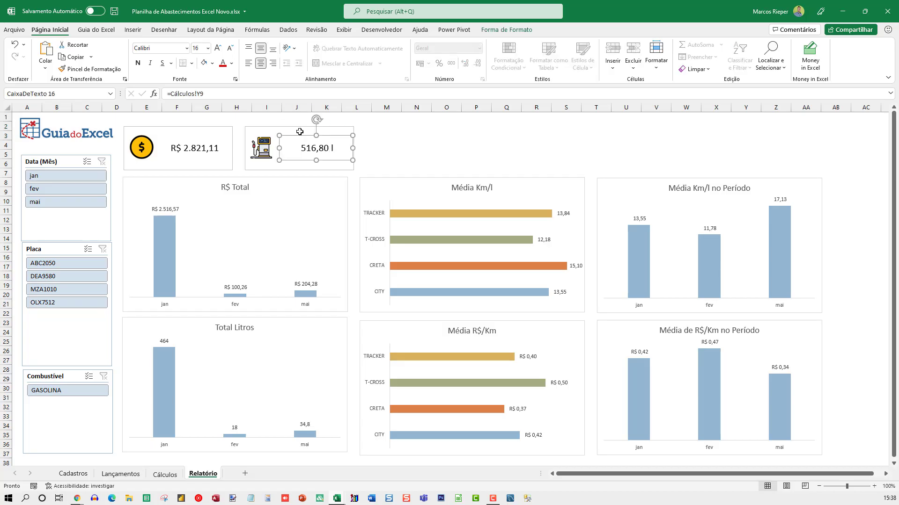
{"action": "left_click", "coordinate": [299, 133]}
{"action": "left_click_drag", "start_coordinate": [295, 130], "coordinate": [428, 143]}
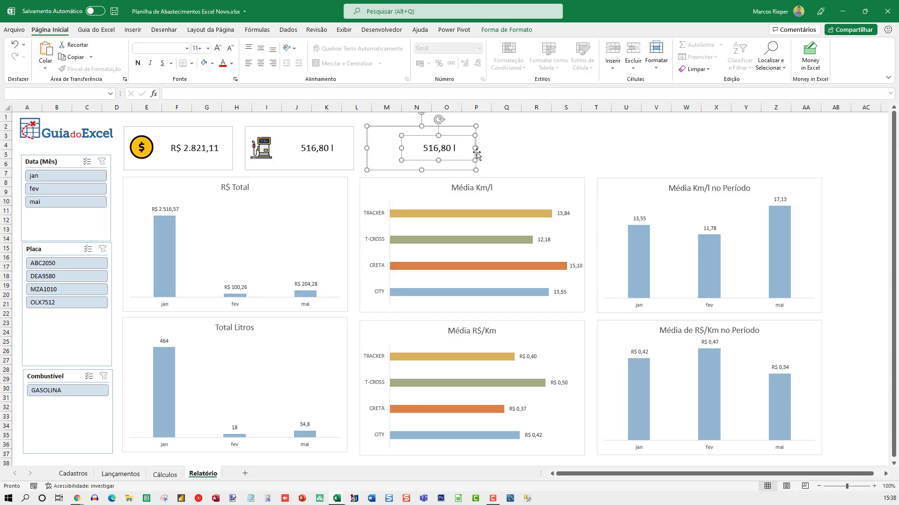
{"action": "left_click", "coordinate": [503, 146]}
Link the third card's text box to the Total Km cell on the Cálculos sheet with the formula =Cálculos!Y11
{"action": "left_click", "coordinate": [450, 148]}
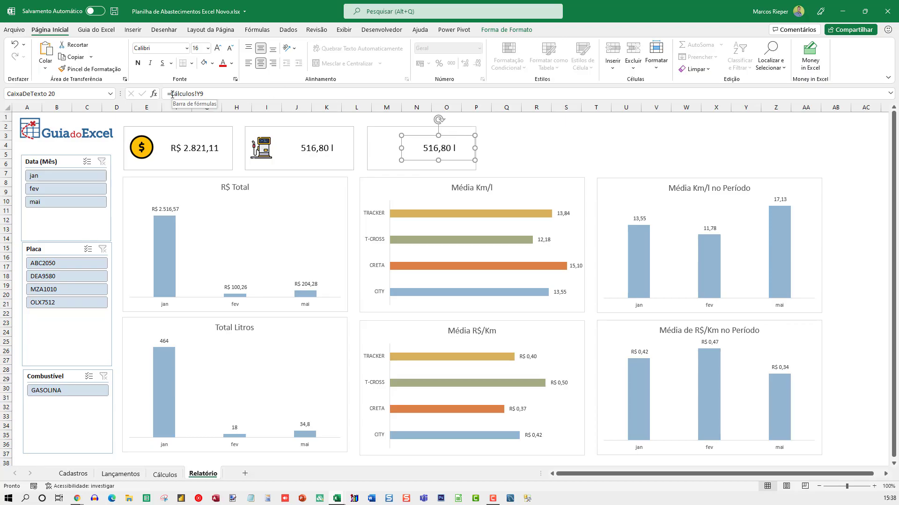
{"action": "left_click_drag", "start_coordinate": [170, 94], "coordinate": [251, 91]}
{"action": "key", "text": "BackSpace"}
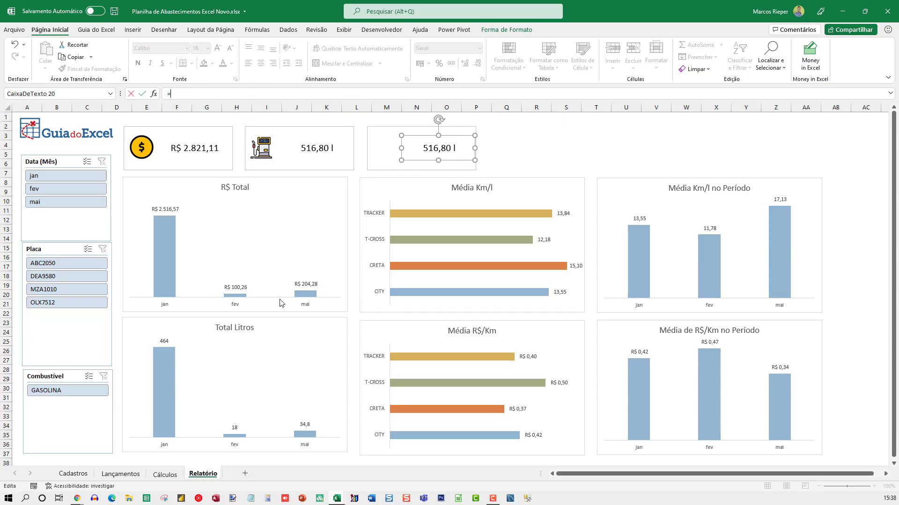
{"action": "left_click", "coordinate": [173, 474]}
{"action": "left_click", "coordinate": [800, 268]}
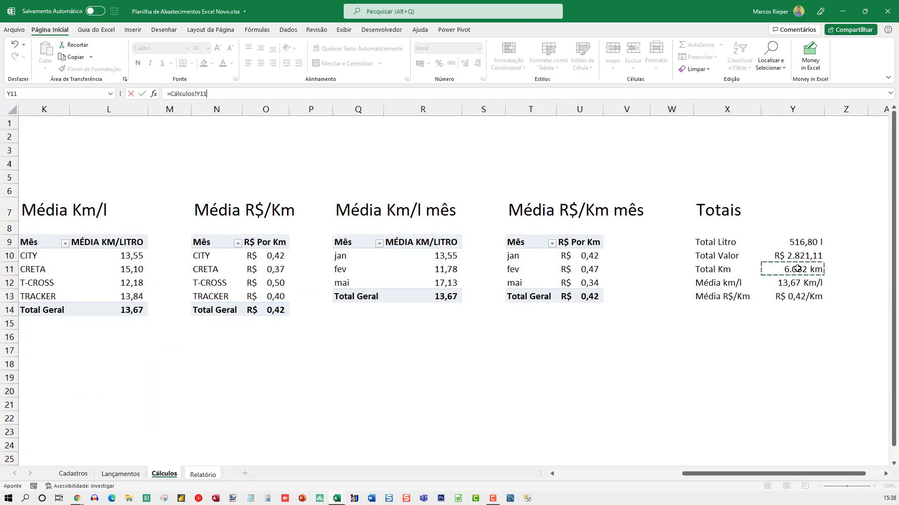
{"action": "key", "text": "Return"}
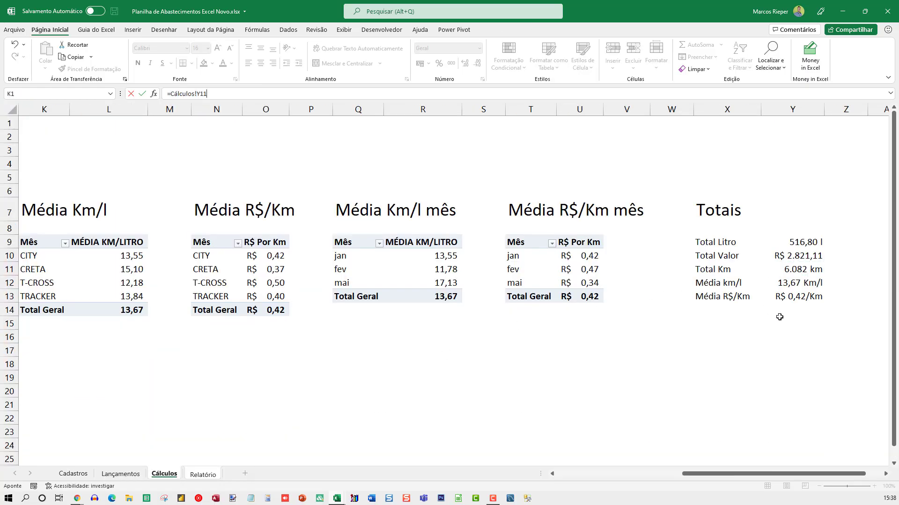
{"action": "left_click", "coordinate": [557, 157]}
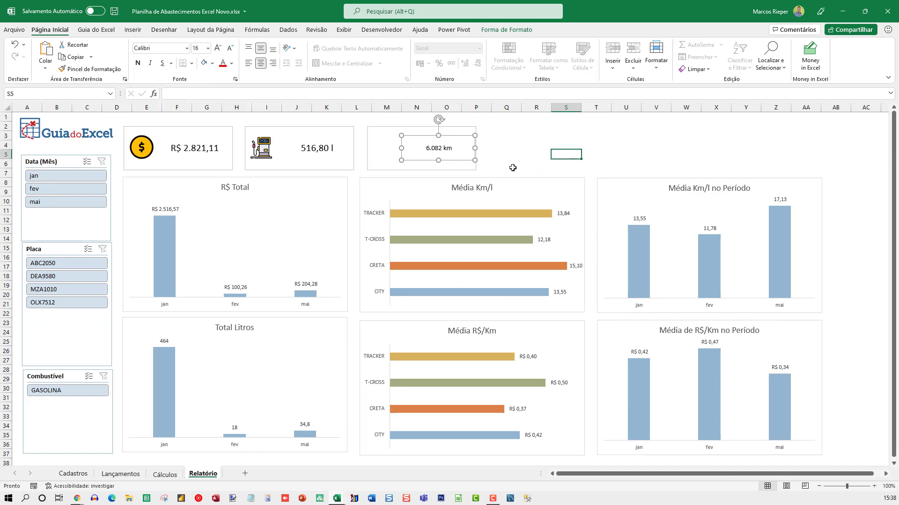
Set the font size of the Total Km text box to 16
{"action": "left_click", "coordinate": [446, 147]}
{"action": "left_click", "coordinate": [202, 47]}
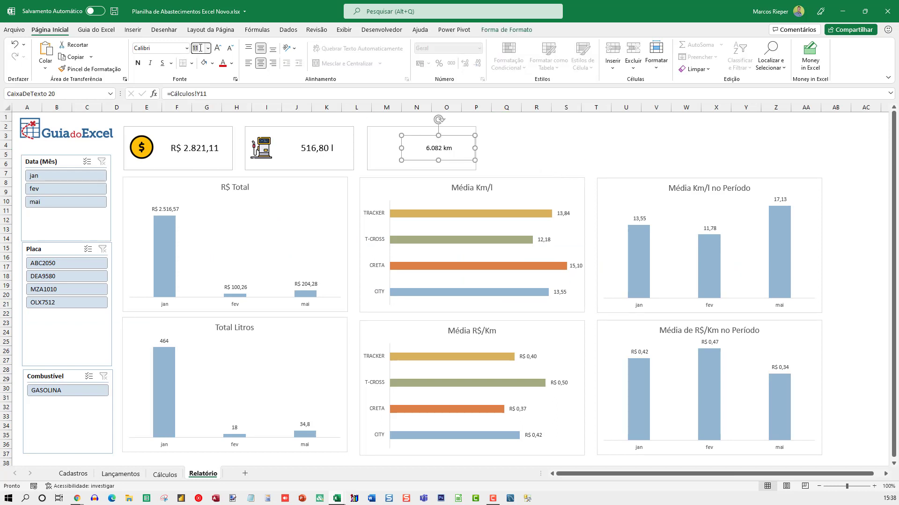
{"action": "type", "text": "16"}
{"action": "key", "text": "Return"}
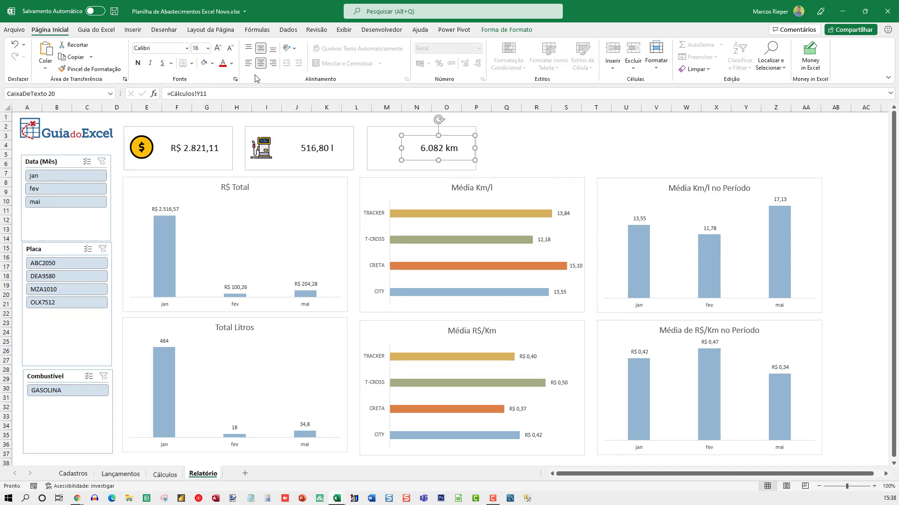
Insert the picture kilometer.png from Downloads, shrunk to about 1.56 cm square, inside the left end of the third card
{"action": "left_click", "coordinate": [526, 145]}
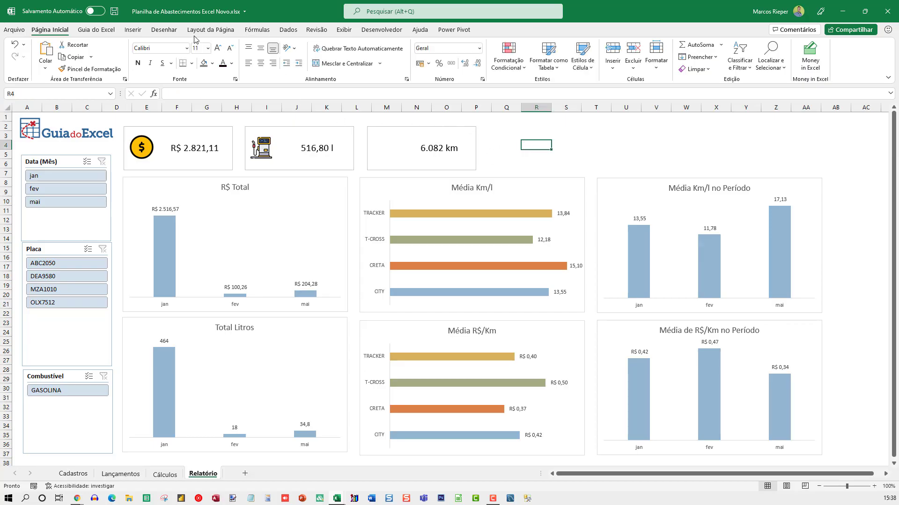
{"action": "left_click", "coordinate": [140, 31]}
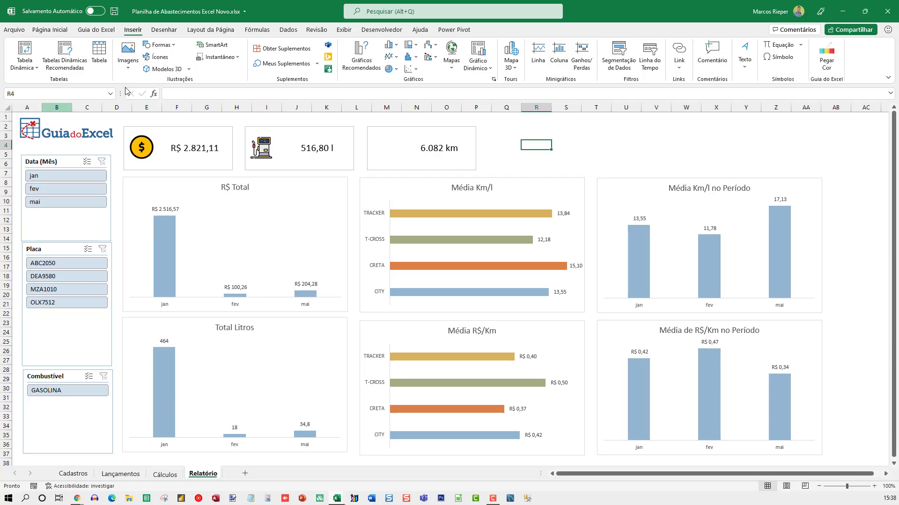
{"action": "left_click", "coordinate": [128, 66]}
{"action": "left_click", "coordinate": [156, 96]}
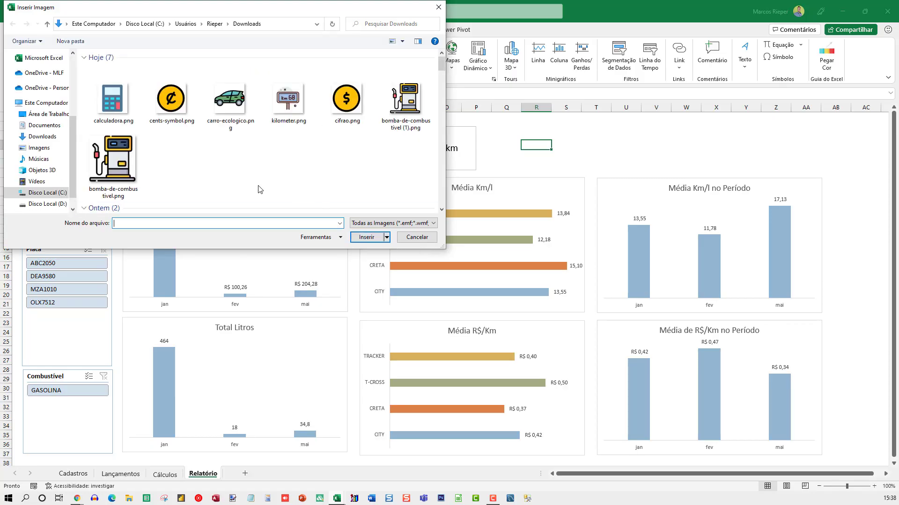
{"action": "double_click", "coordinate": [289, 106]}
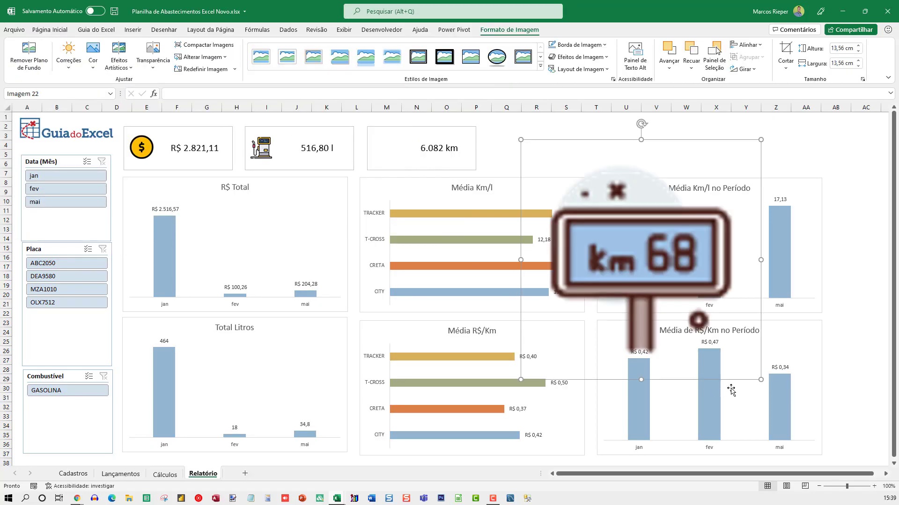
{"action": "left_click_drag", "start_coordinate": [761, 380], "coordinate": [386, 148]}
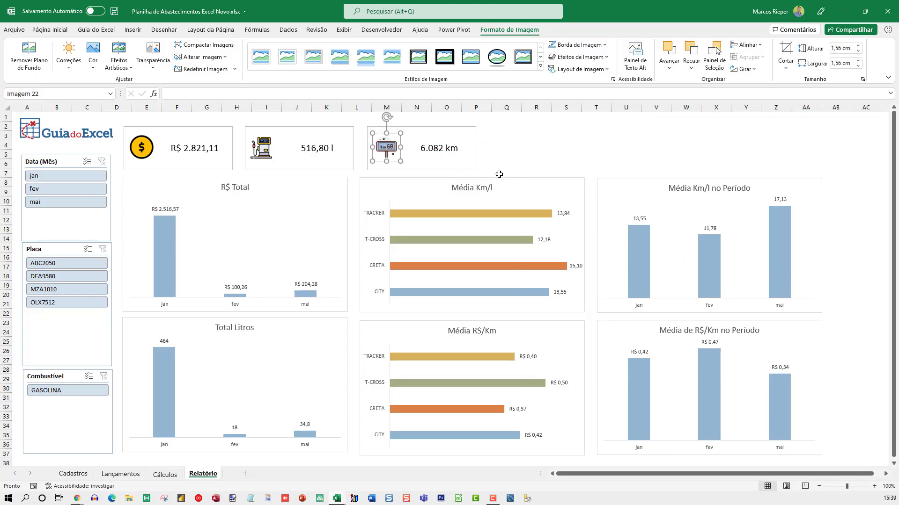
{"action": "left_click", "coordinate": [546, 156]}
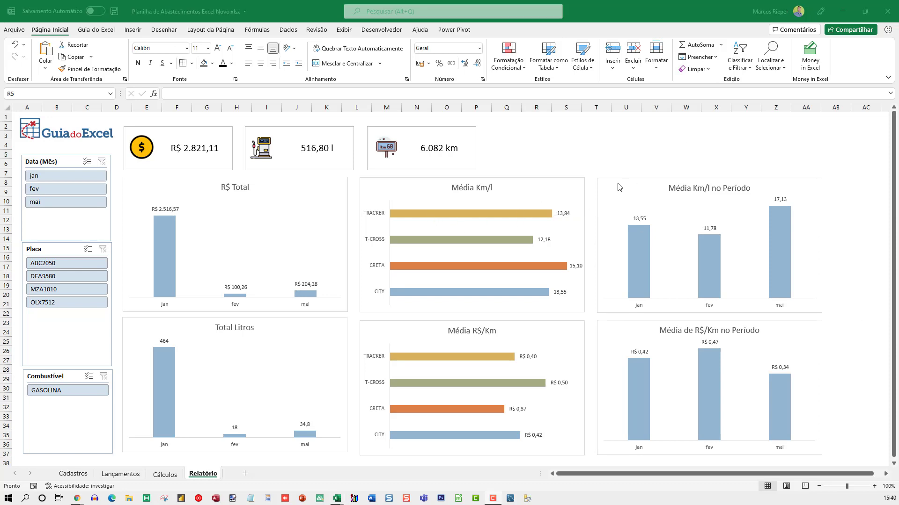
Duplicate the third card's frame and text box, without its icon, to form a fourth card beside it
{"action": "left_click", "coordinate": [444, 150]}
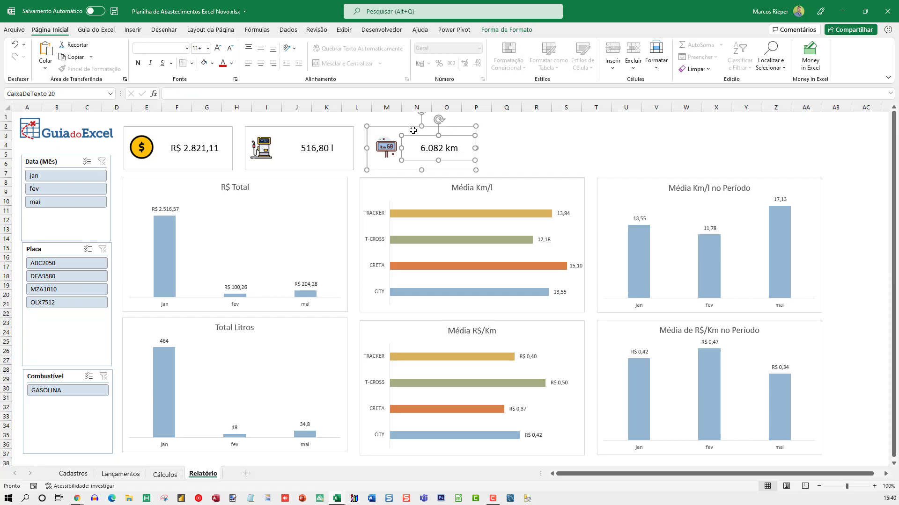
{"action": "left_click_drag", "start_coordinate": [413, 131], "coordinate": [535, 134]}
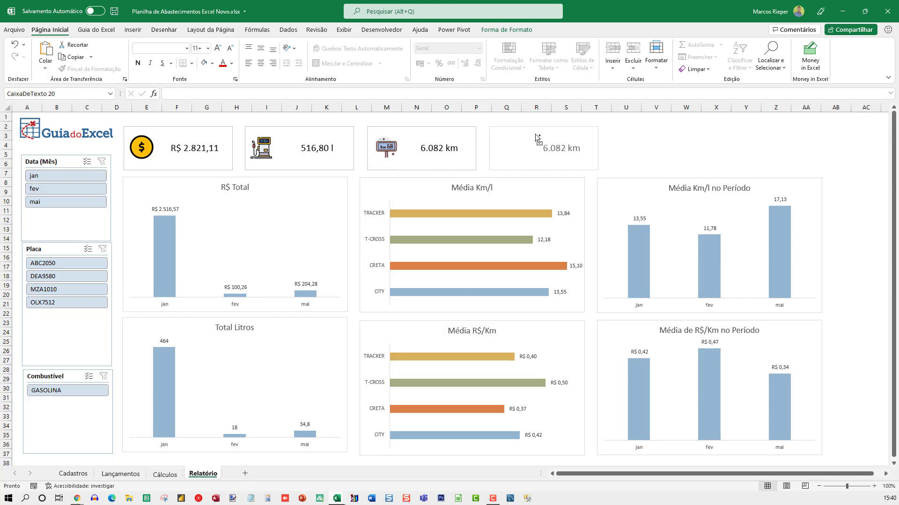
{"action": "key", "text": "ctrl+shift+d"}
{"action": "key", "text": "Escape"}
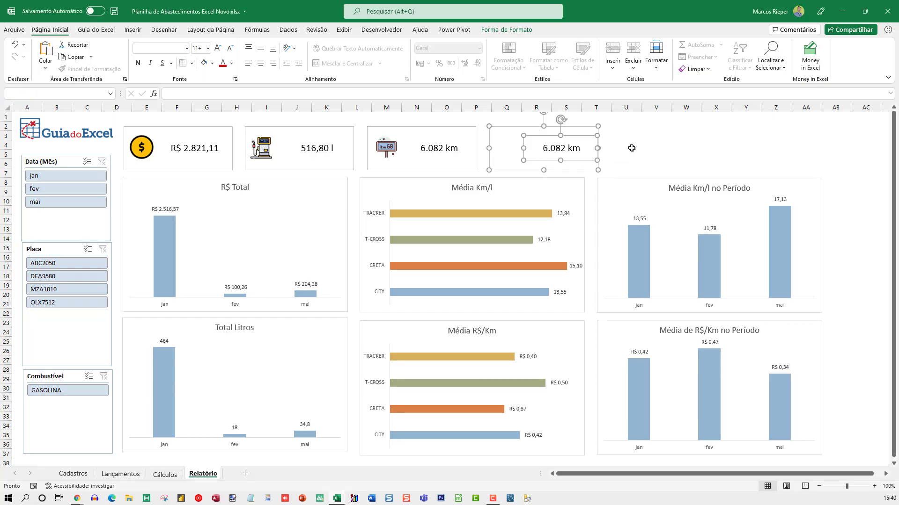
{"action": "left_click", "coordinate": [624, 143]}
Link the fourth card's text box to the Média km/l cell on the Cálculos sheet with the formula =Cálculos!Y12
{"action": "left_click", "coordinate": [559, 148]}
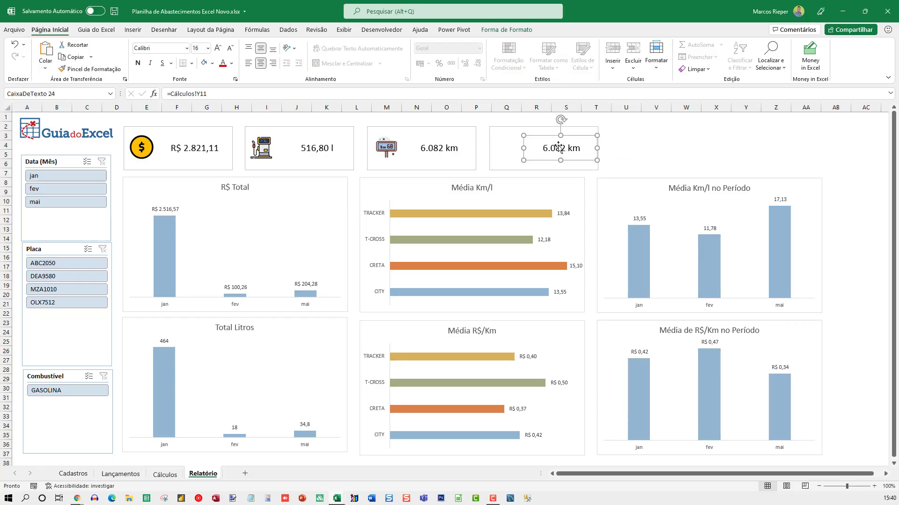
{"action": "left_click_drag", "start_coordinate": [170, 94], "coordinate": [208, 94]}
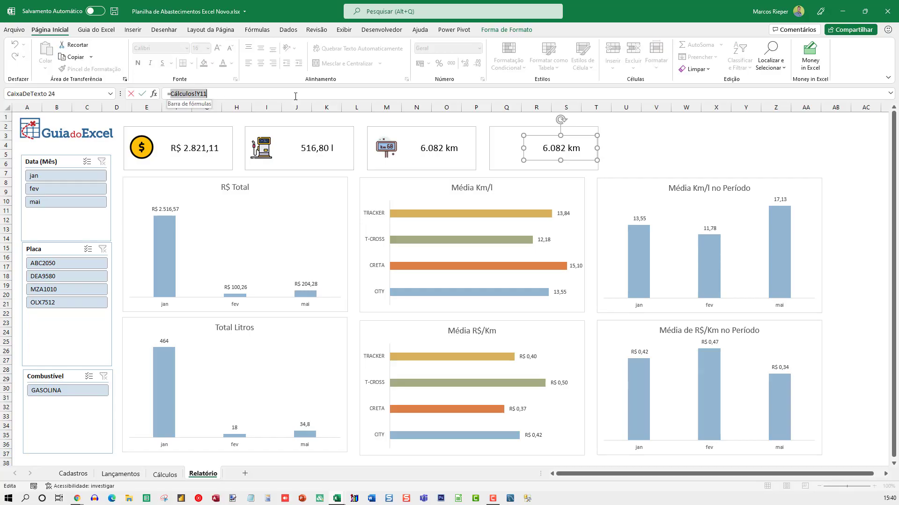
{"action": "key", "text": "Delete"}
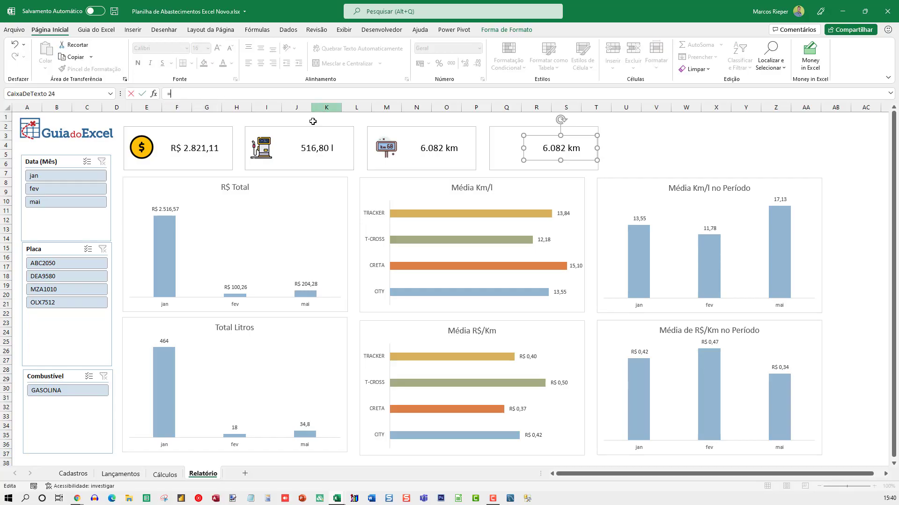
{"action": "left_click", "coordinate": [165, 474]}
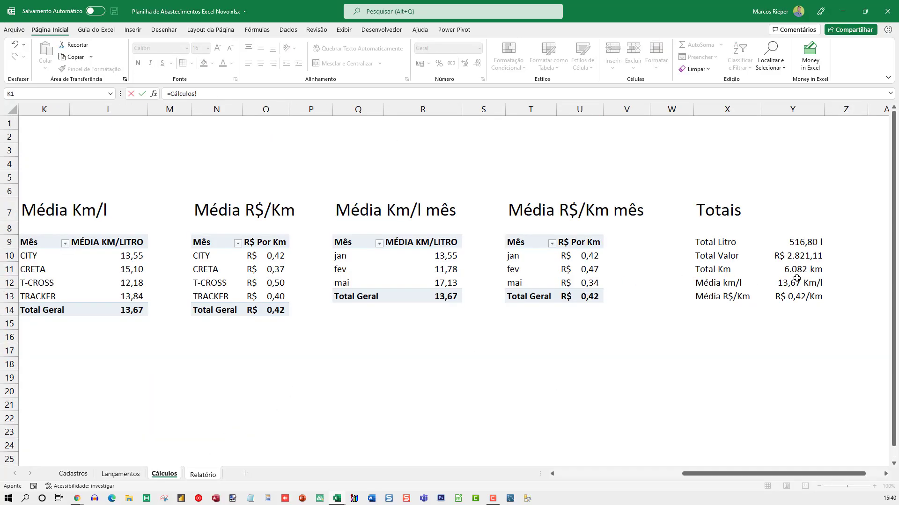
{"action": "left_click", "coordinate": [796, 279]}
{"action": "key", "text": "Return"}
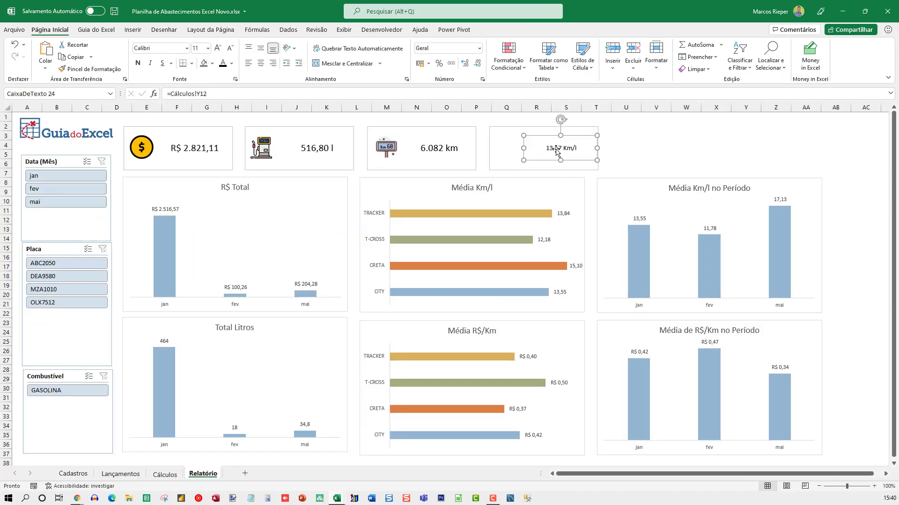
Set the font size of the Média km/l text box to 16
{"action": "left_click", "coordinate": [207, 48]}
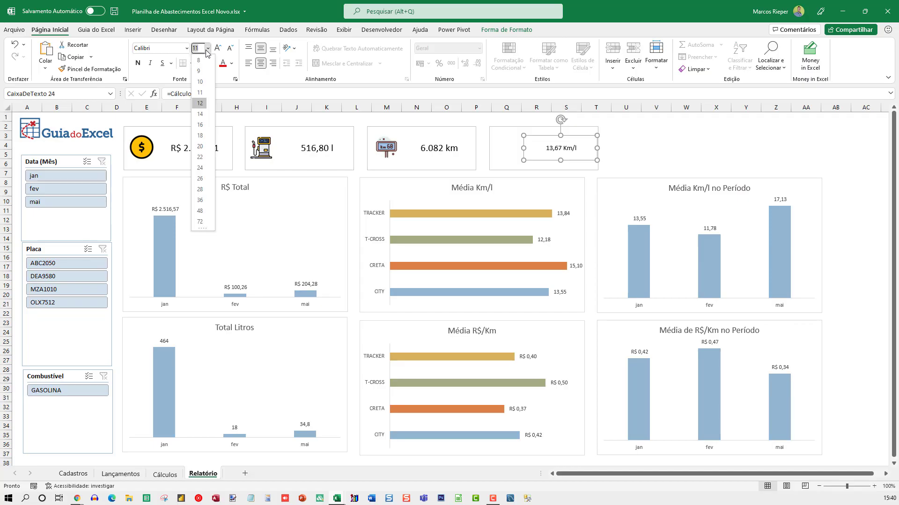
{"action": "type", "text": "16"}
{"action": "key", "text": "Return"}
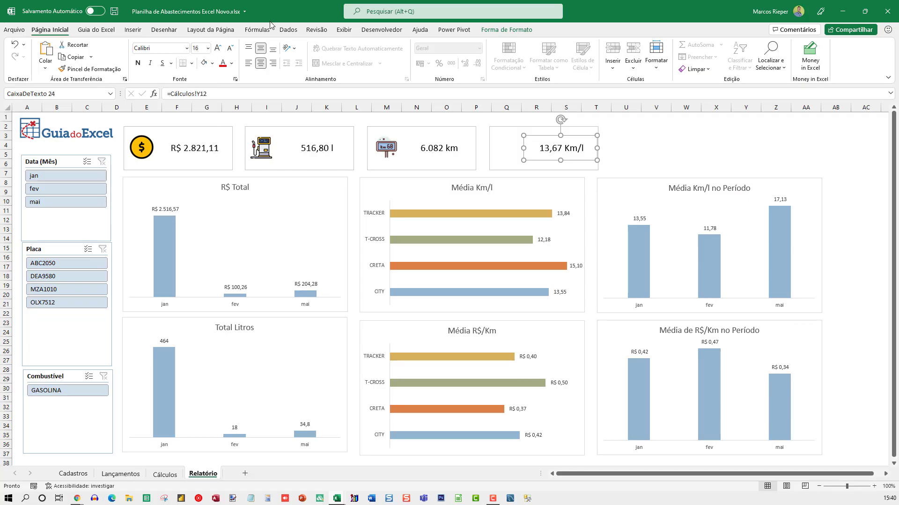
Insert the picture carro-ecologico.png from Downloads and shrink it to fit inside the left end of the fourth card
{"action": "left_click", "coordinate": [634, 146]}
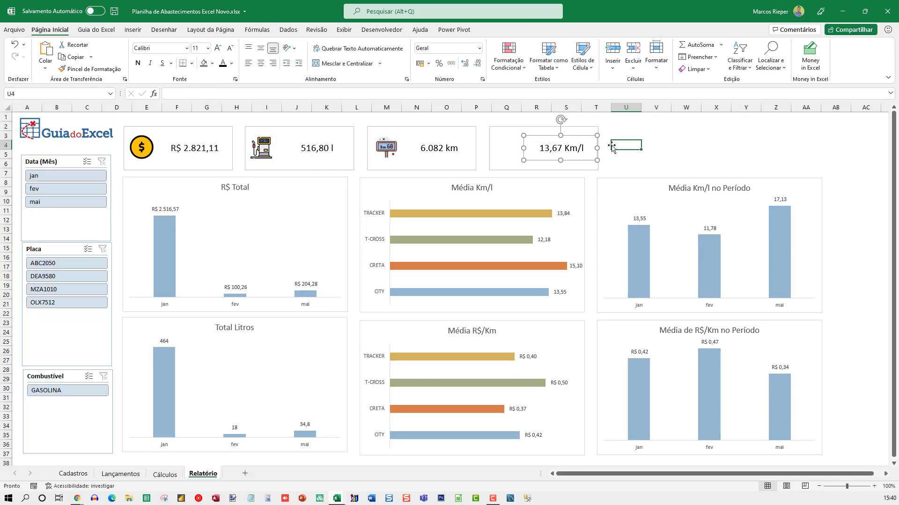
{"action": "left_click", "coordinate": [135, 30]}
{"action": "left_click", "coordinate": [128, 53]}
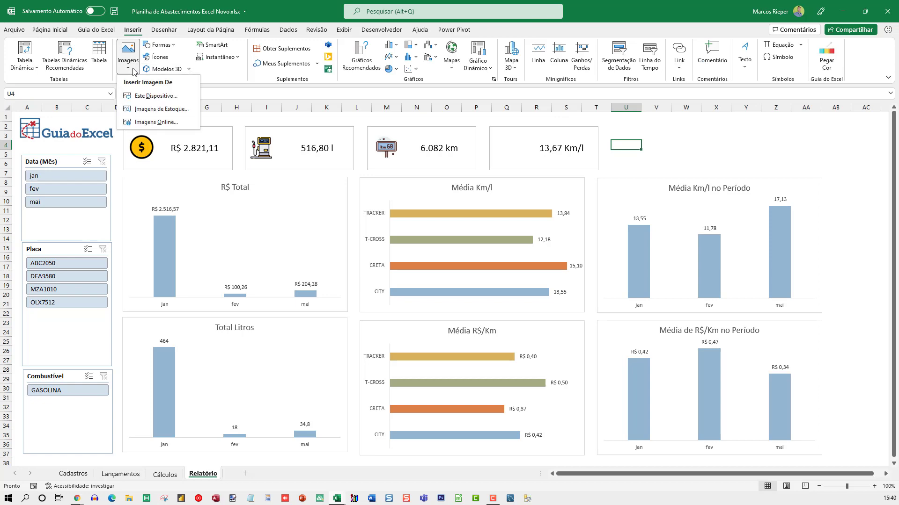
{"action": "left_click", "coordinate": [140, 96]}
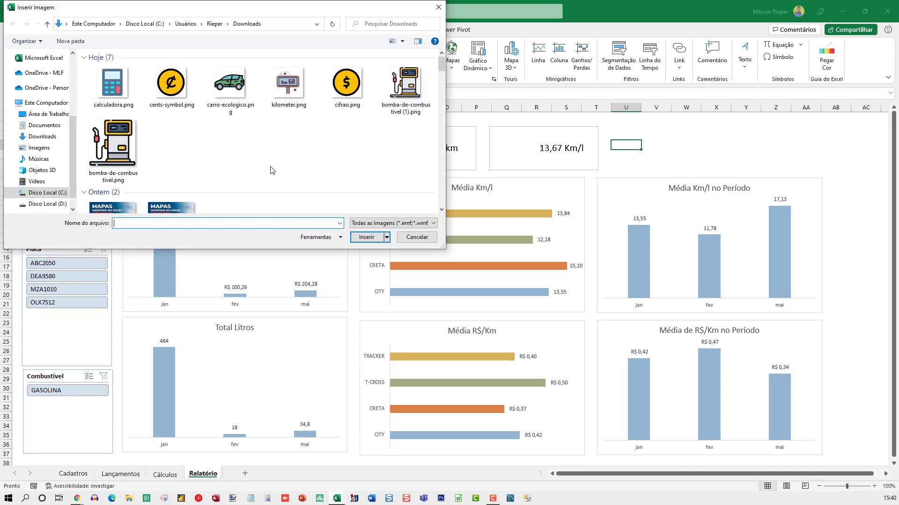
{"action": "double_click", "coordinate": [232, 106]}
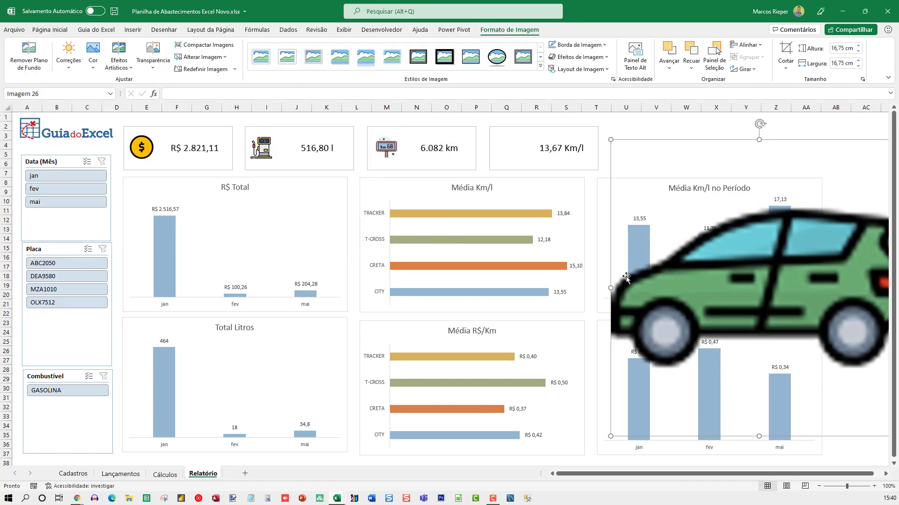
{"action": "left_click_drag", "start_coordinate": [676, 171], "coordinate": [471, 160]}
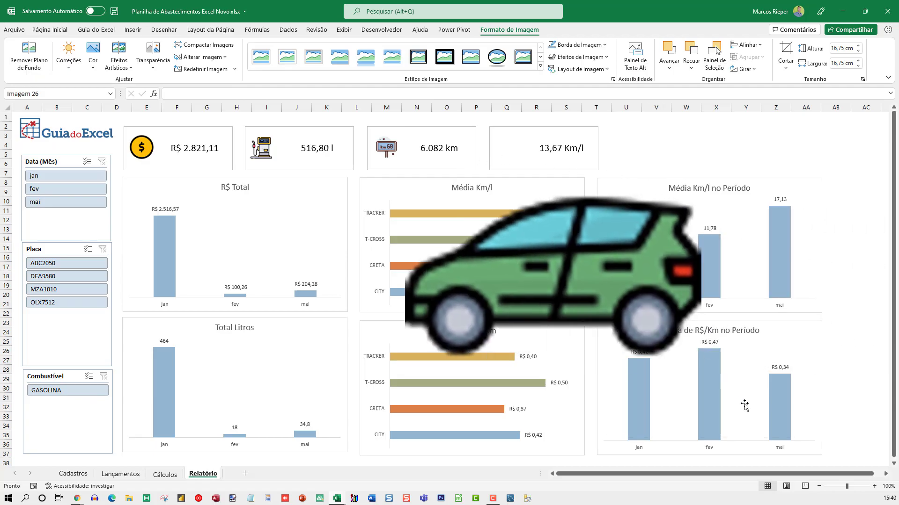
{"action": "key", "text": "Escape"}
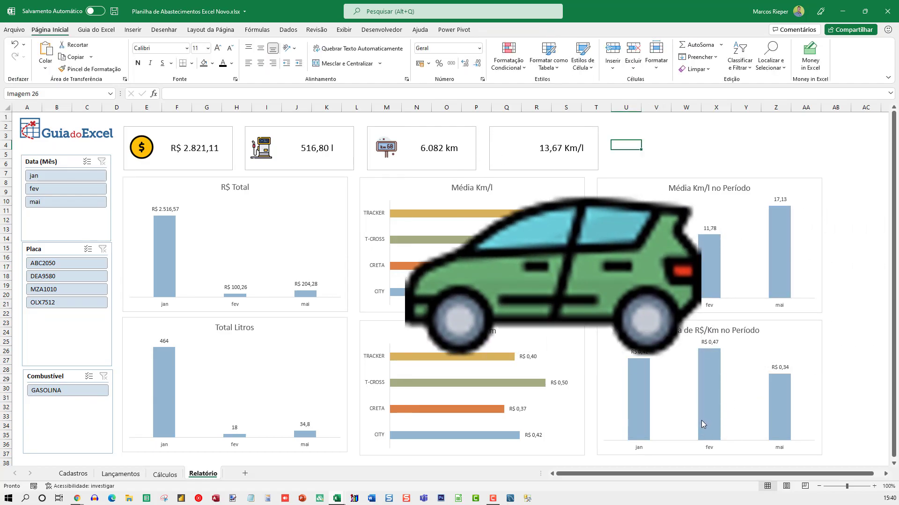
{"action": "left_click", "coordinate": [561, 216]}
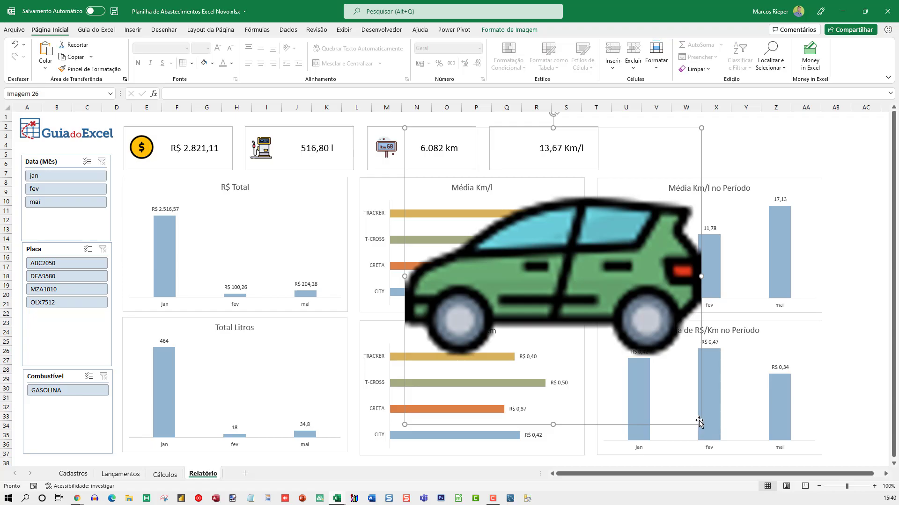
{"action": "left_click_drag", "start_coordinate": [700, 425], "coordinate": [432, 146]}
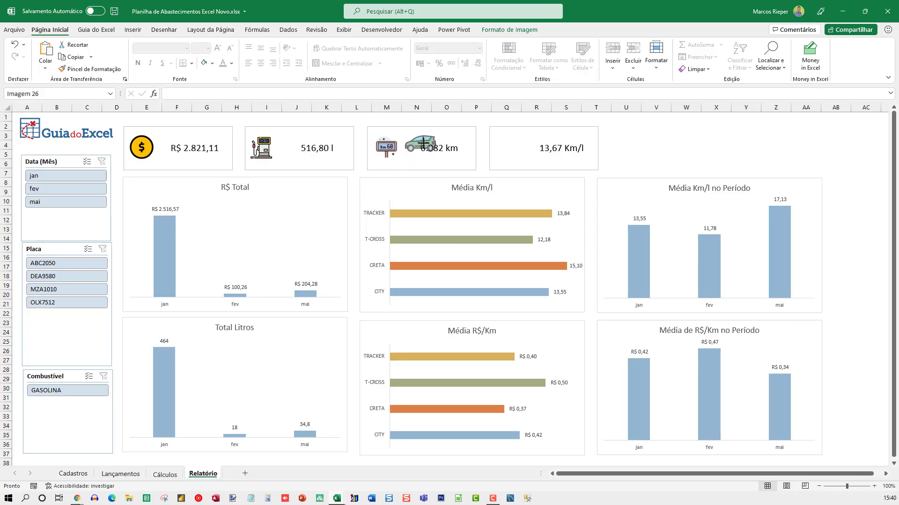
{"action": "left_click_drag", "start_coordinate": [424, 144], "coordinate": [529, 161]}
{"action": "left_click", "coordinate": [632, 156]}
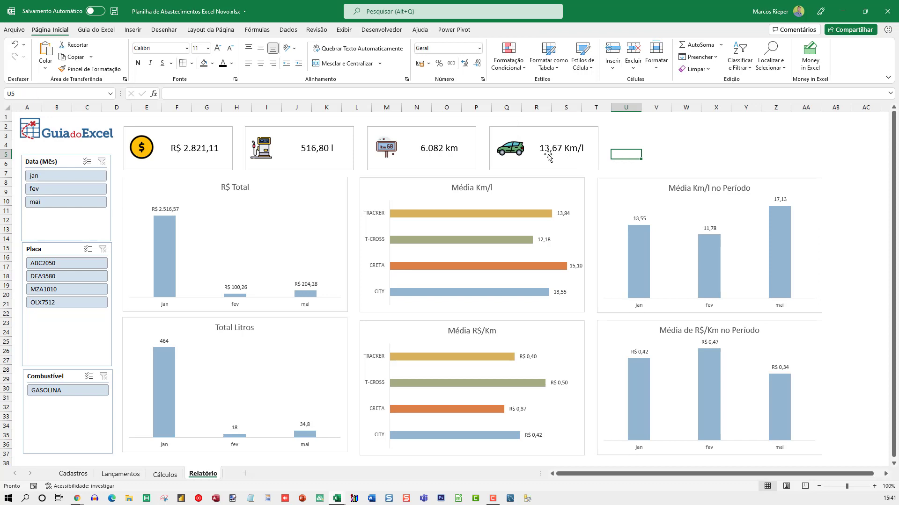
Duplicate the fourth card's frame and text box, without its icon, to form a fifth card beside it
{"action": "left_click", "coordinate": [566, 150]}
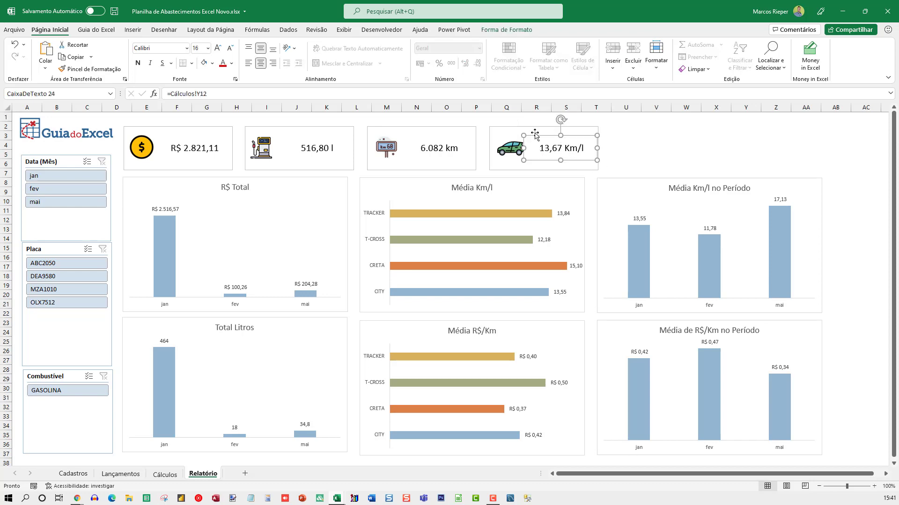
{"action": "left_click", "coordinate": [541, 135], "text": "shift"}
{"action": "left_click", "coordinate": [672, 154]}
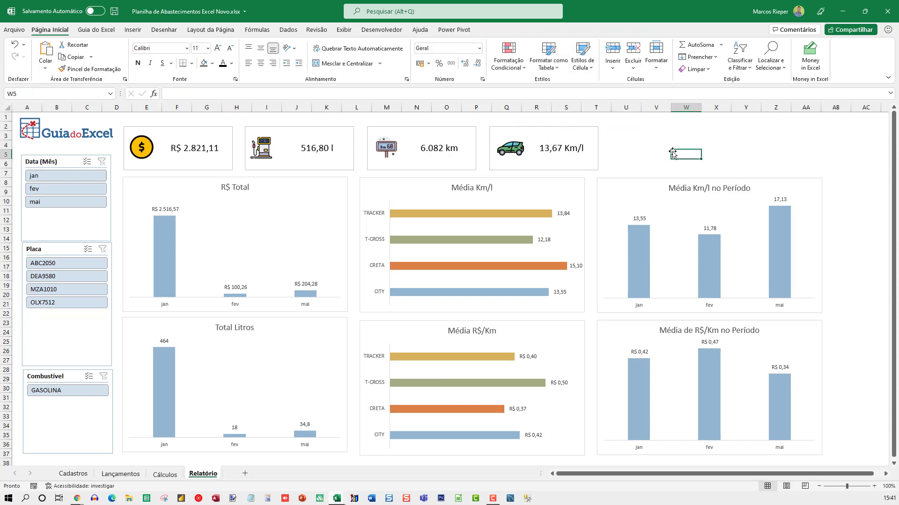
{"action": "left_click", "coordinate": [553, 149]}
{"action": "left_click", "coordinate": [533, 132], "text": "shift"}
{"action": "left_click_drag", "start_coordinate": [534, 133], "coordinate": [655, 143]}
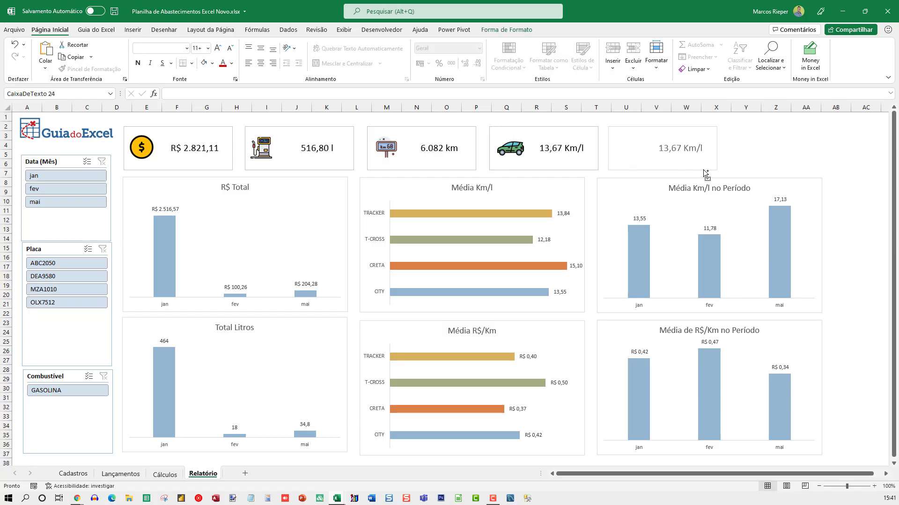
{"action": "left_click", "coordinate": [684, 148]}
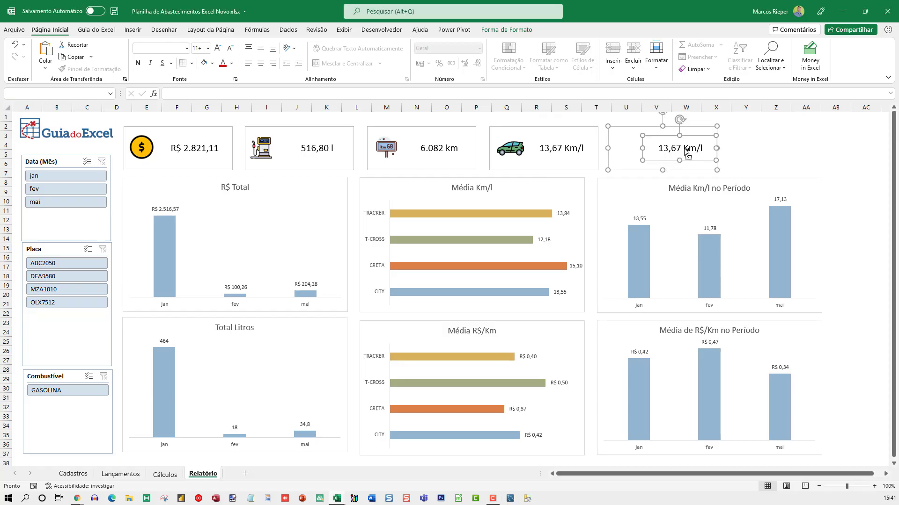
{"action": "left_click", "coordinate": [734, 152]}
Link the fifth card's text box to the Média R$/Km cell on the Cálculos sheet with the formula =Cálculos!Y13
{"action": "left_click", "coordinate": [680, 149]}
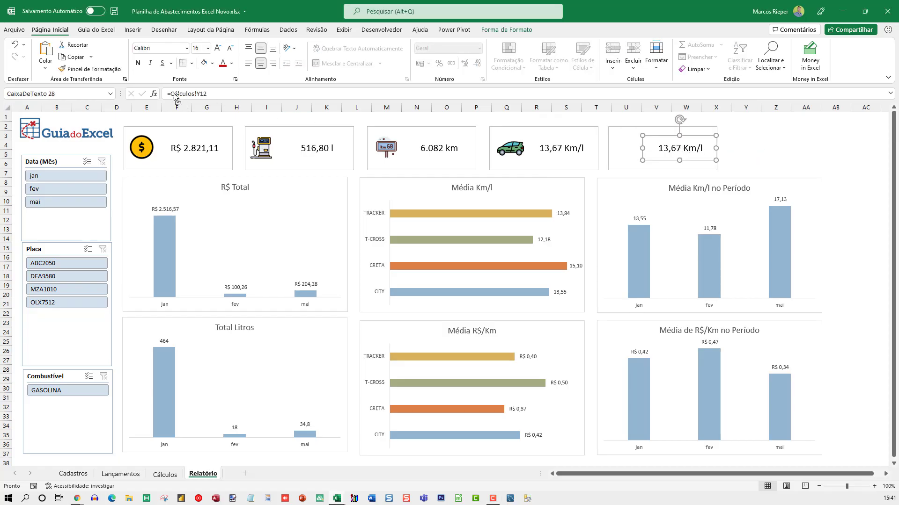
{"action": "left_click_drag", "start_coordinate": [170, 93], "coordinate": [265, 97]}
{"action": "type", "text": "="}
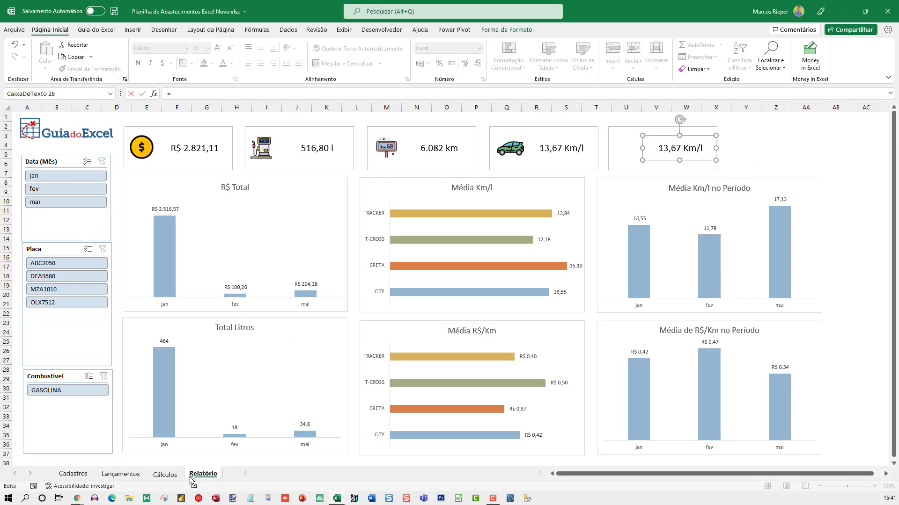
{"action": "left_click", "coordinate": [166, 475]}
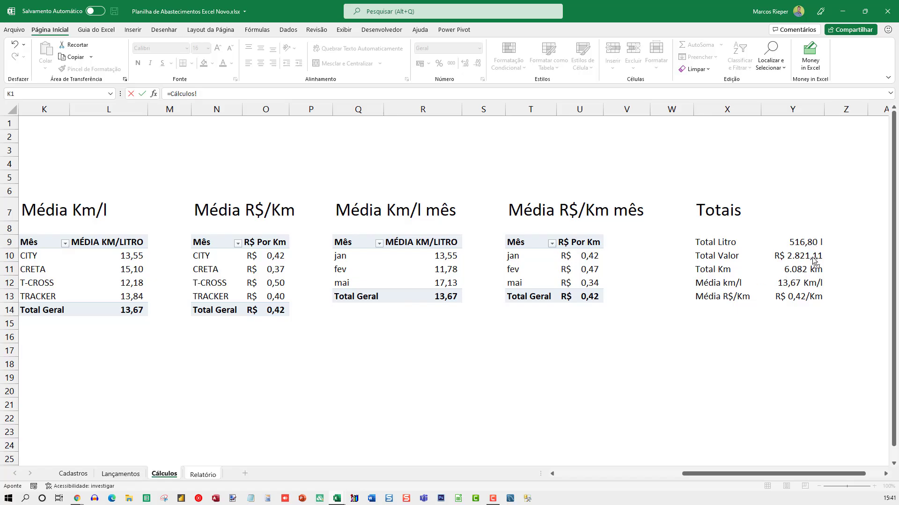
{"action": "left_click", "coordinate": [803, 300]}
{"action": "key", "text": "Return"}
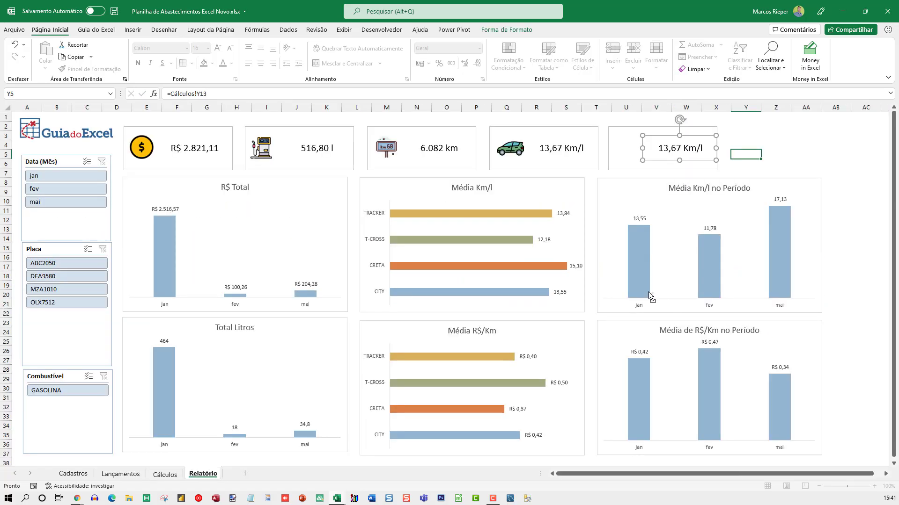
{"action": "left_click", "coordinate": [760, 140]}
Set the font size of the Média R$/Km text box in the fifth card to 16
{"action": "left_click", "coordinate": [692, 154]}
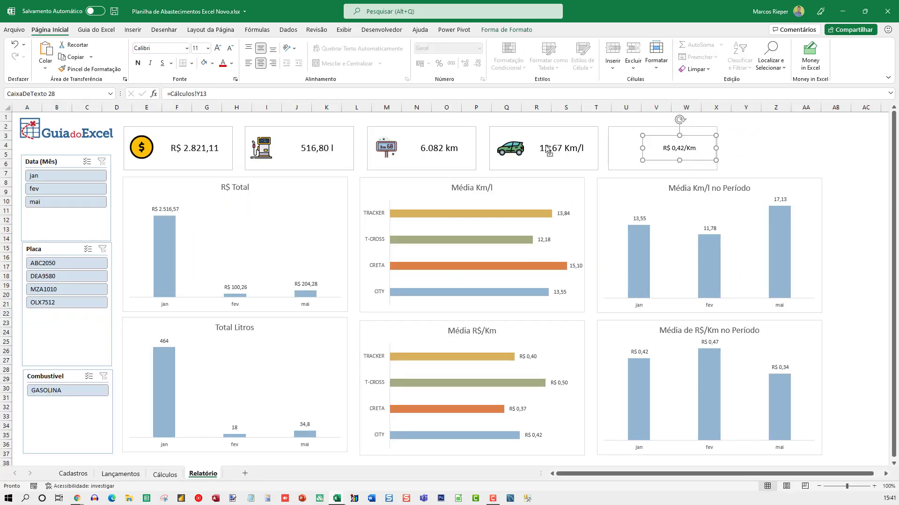
{"action": "left_click", "coordinate": [197, 48]}
{"action": "type", "text": "16"}
{"action": "key", "text": "Return"}
{"action": "left_click", "coordinate": [743, 146]}
Insert calculadora.png from Downloads, shrunk to about 1.16 cm square, inside the left end of the fifth card, and save the workbook
{"action": "left_click", "coordinate": [686, 153]}
{"action": "left_click", "coordinate": [133, 31]}
{"action": "left_click", "coordinate": [131, 69]}
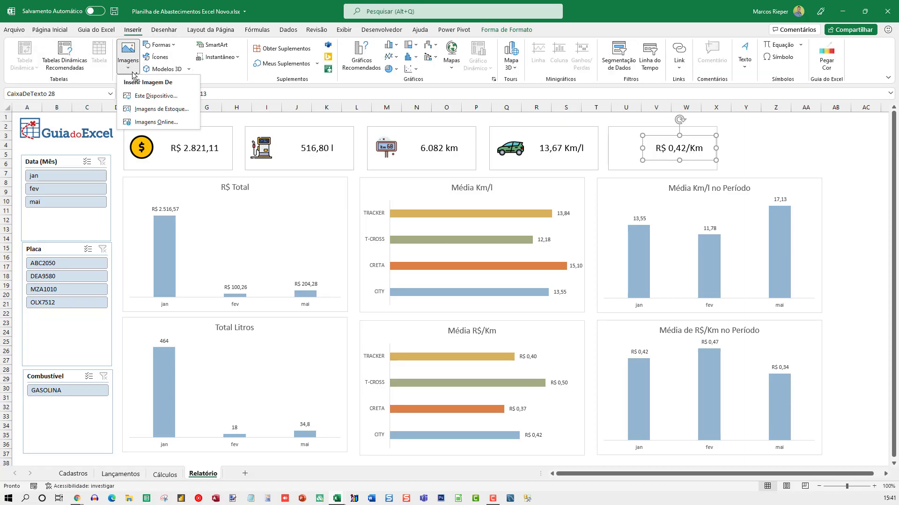
{"action": "left_click", "coordinate": [136, 95]}
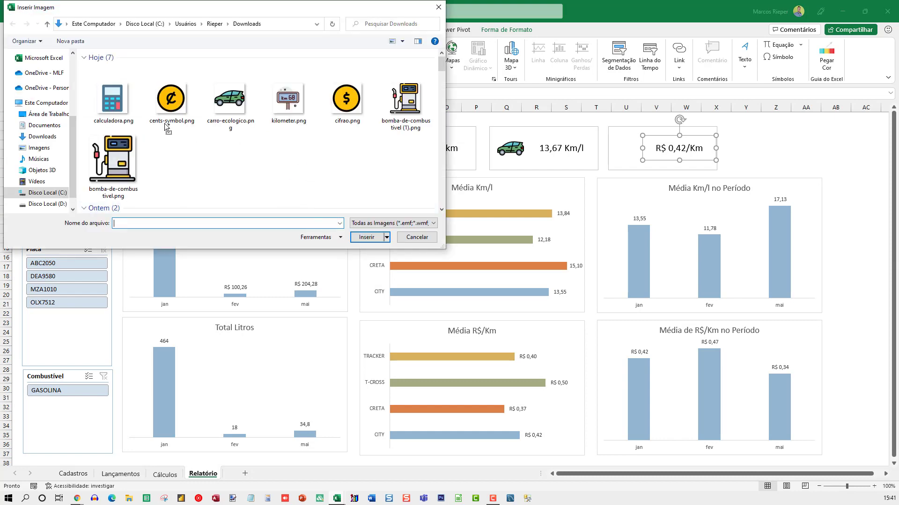
{"action": "double_click", "coordinate": [120, 106]}
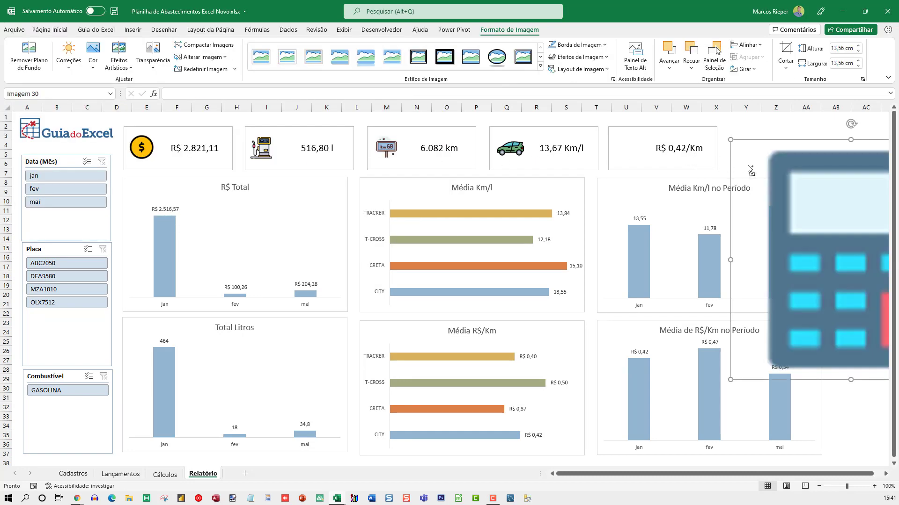
{"action": "left_click_drag", "start_coordinate": [787, 186], "coordinate": [468, 224]}
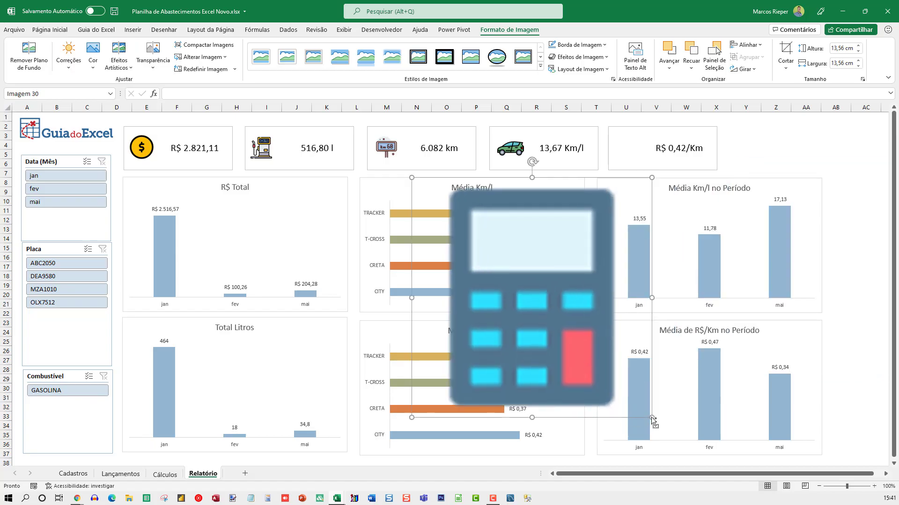
{"action": "left_click_drag", "start_coordinate": [651, 417], "coordinate": [629, 154]}
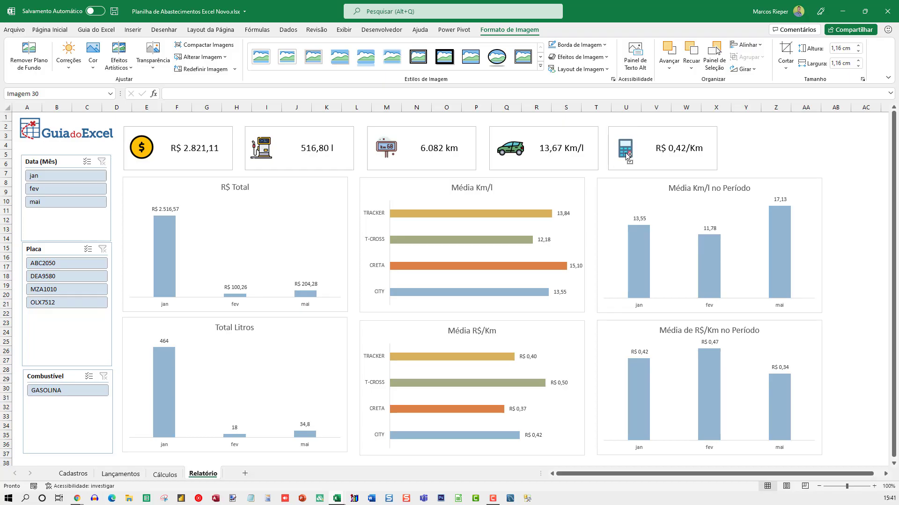
{"action": "left_click_drag", "start_coordinate": [627, 157], "coordinate": [635, 163]}
{"action": "left_click", "coordinate": [749, 157]}
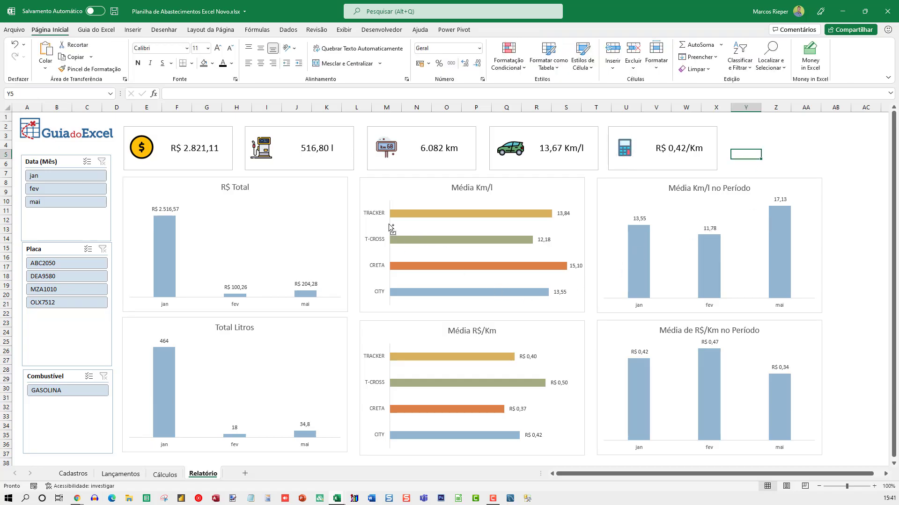
{"action": "left_click", "coordinate": [115, 11]}
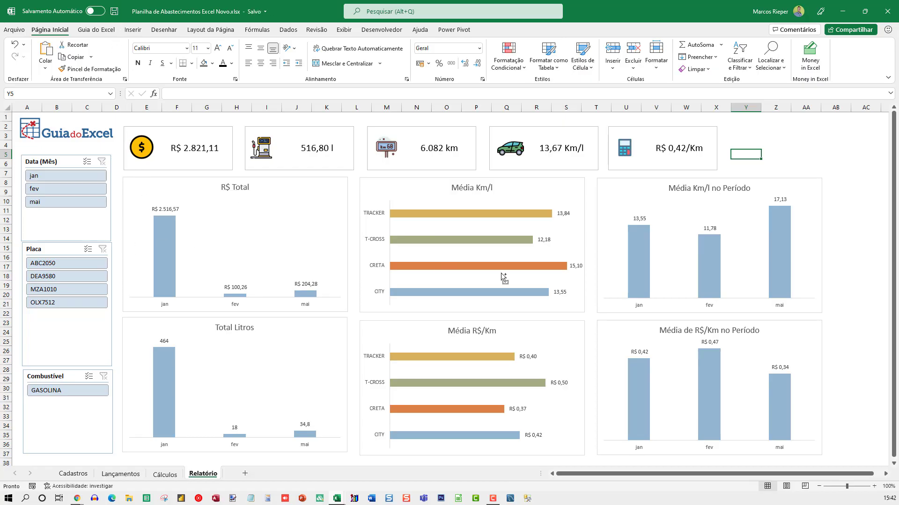
Connect the Data (Mês) slicer to all the listed pivot tables of the Cálculos sheet through its report connections
{"action": "left_click", "coordinate": [56, 190]}
{"action": "right_click", "coordinate": [59, 216]}
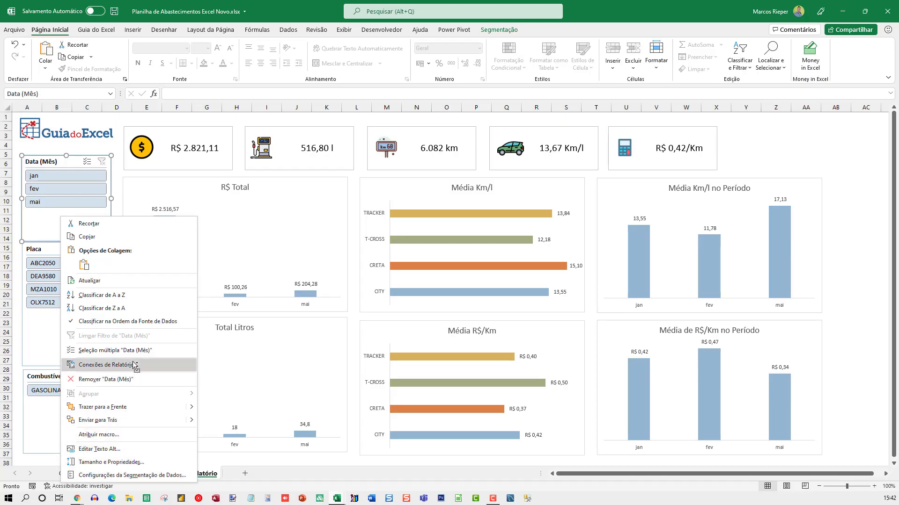
{"action": "left_click", "coordinate": [107, 364]}
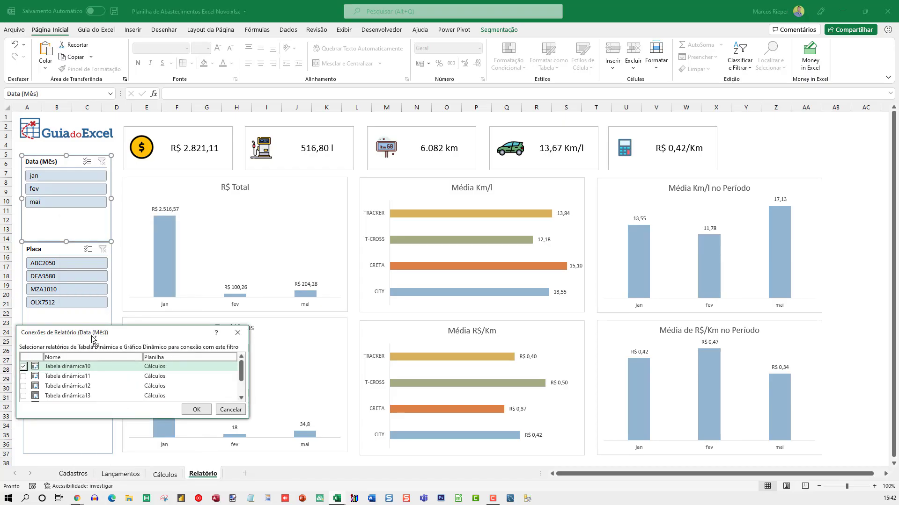
{"action": "left_click_drag", "start_coordinate": [94, 339], "coordinate": [374, 177]}
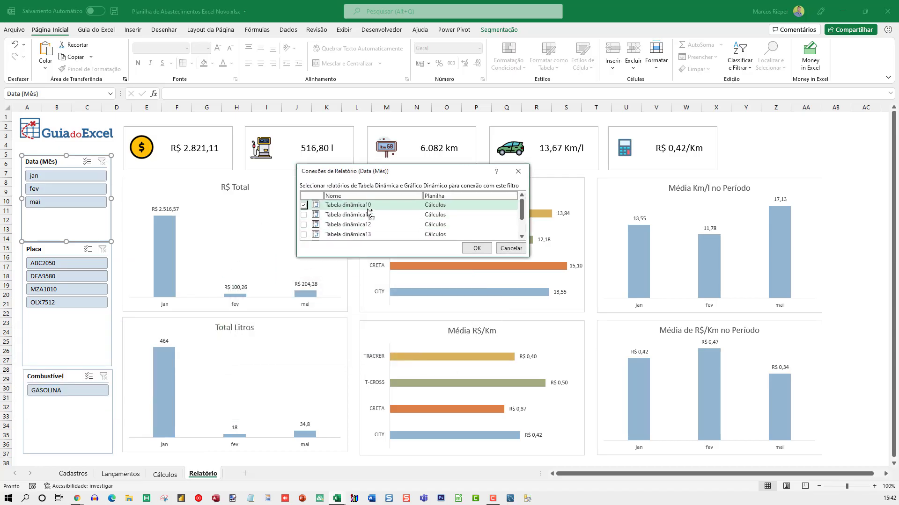
{"action": "key", "text": "Down"}
{"action": "key", "text": "space"}
{"action": "key", "text": "Down"}
{"action": "key", "text": "space"}
{"action": "key", "text": "Down"}
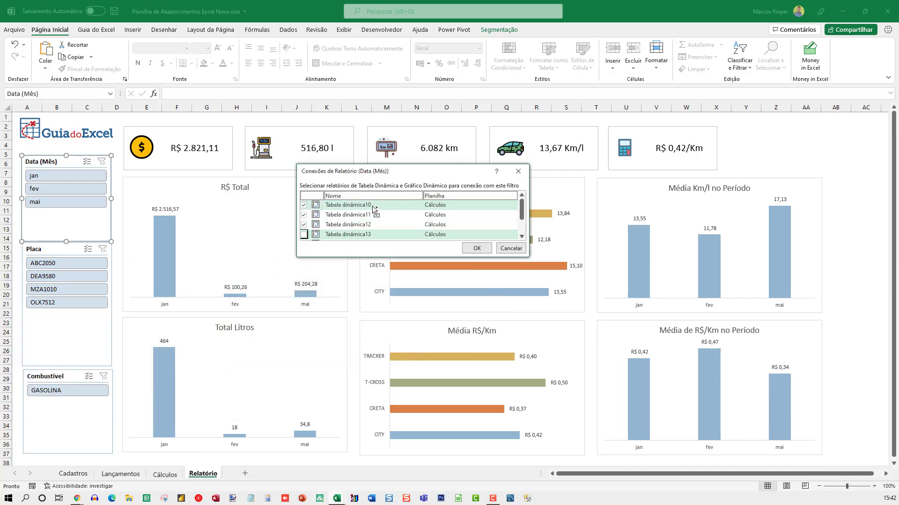
{"action": "key", "text": "Down"}
{"action": "key", "text": "Up"}
{"action": "key", "text": "space"}
{"action": "key", "text": "Down"}
{"action": "key", "text": "Down"}
{"action": "key", "text": "Up"}
{"action": "key", "text": "space"}
{"action": "key", "text": "Down"}
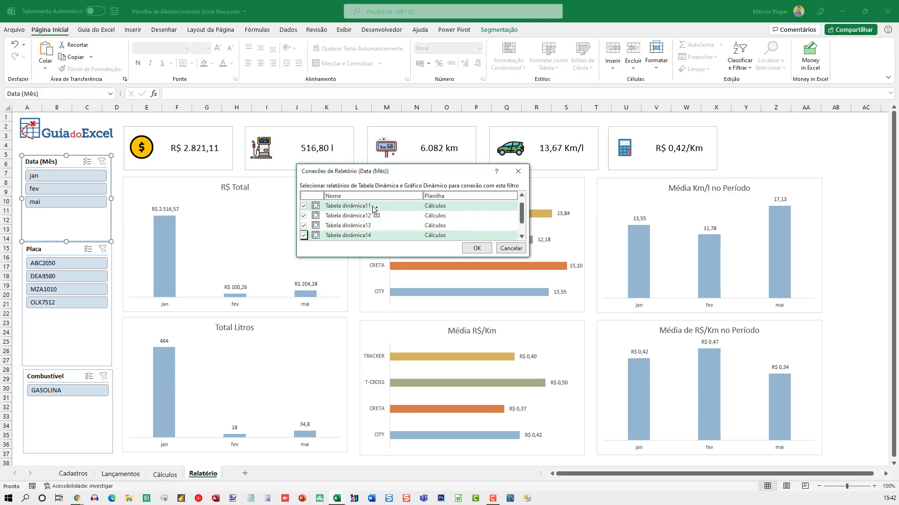
{"action": "key", "text": "Down"}
{"action": "key", "text": "Up"}
{"action": "key", "text": "space"}
{"action": "key", "text": "Down"}
{"action": "key", "text": "Up"}
{"action": "key", "text": "Up"}
{"action": "key", "text": "Up"}
{"action": "key", "text": "Up"}
{"action": "key", "text": "Up"}
{"action": "key", "text": "Up"}
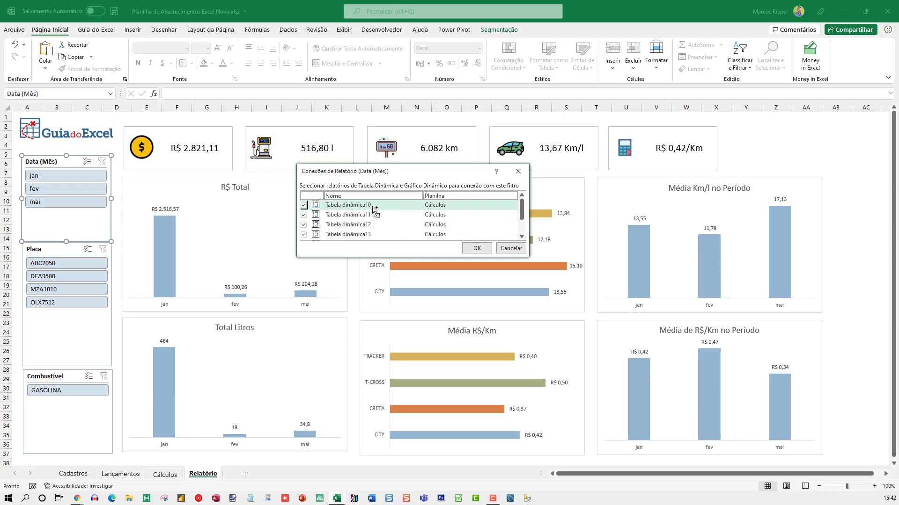
{"action": "left_click", "coordinate": [487, 248]}
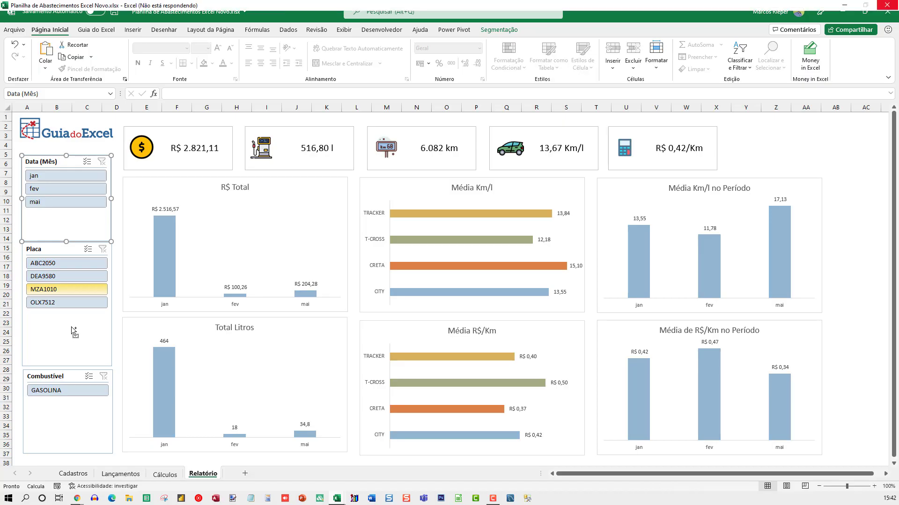
Connect the Placa slicer to all the listed pivot tables of the Cálculos sheet through its report connections
{"action": "left_click", "coordinate": [71, 327]}
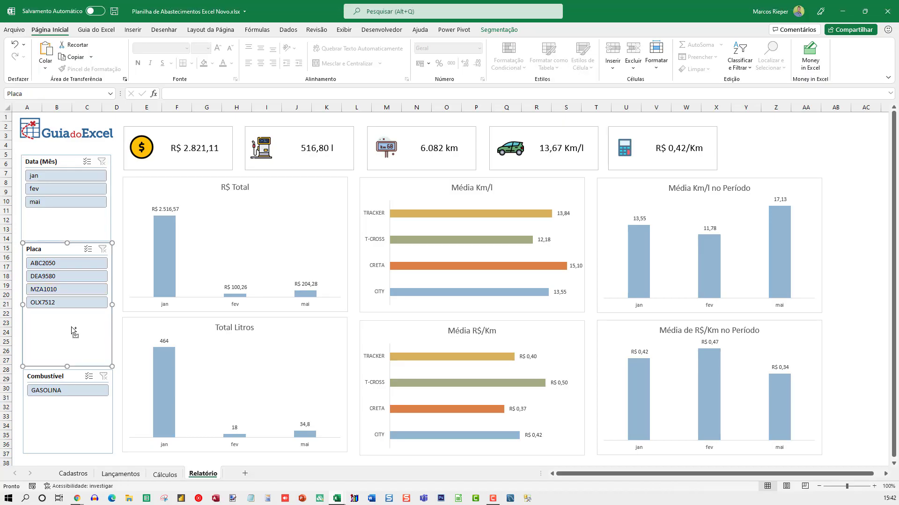
{"action": "right_click", "coordinate": [69, 323]}
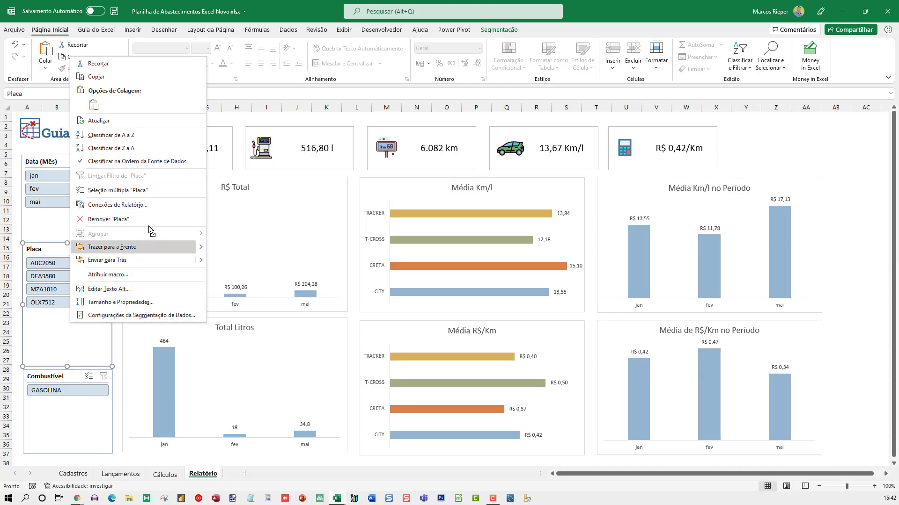
{"action": "left_click", "coordinate": [141, 206]}
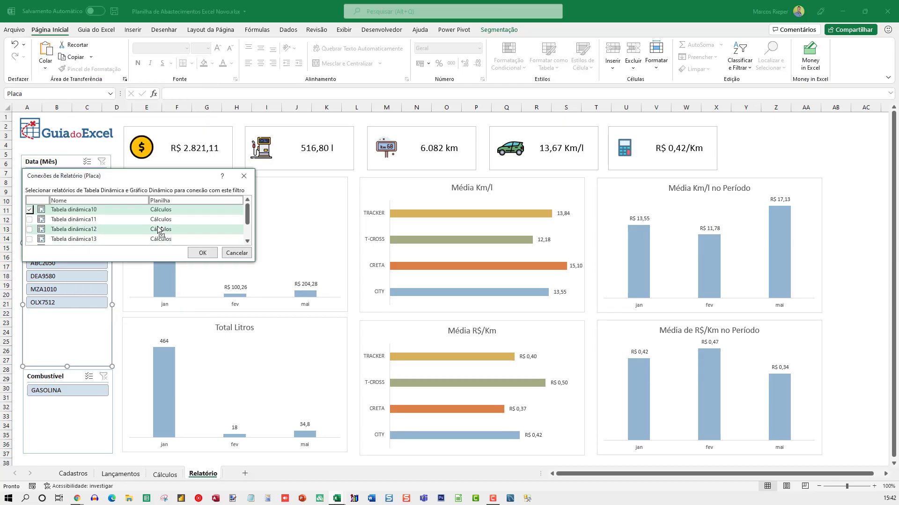
{"action": "key", "text": "space"}
{"action": "key", "text": "Down"}
{"action": "key", "text": "space"}
{"action": "key", "text": "Down"}
{"action": "key", "text": "space"}
{"action": "key", "text": "Down"}
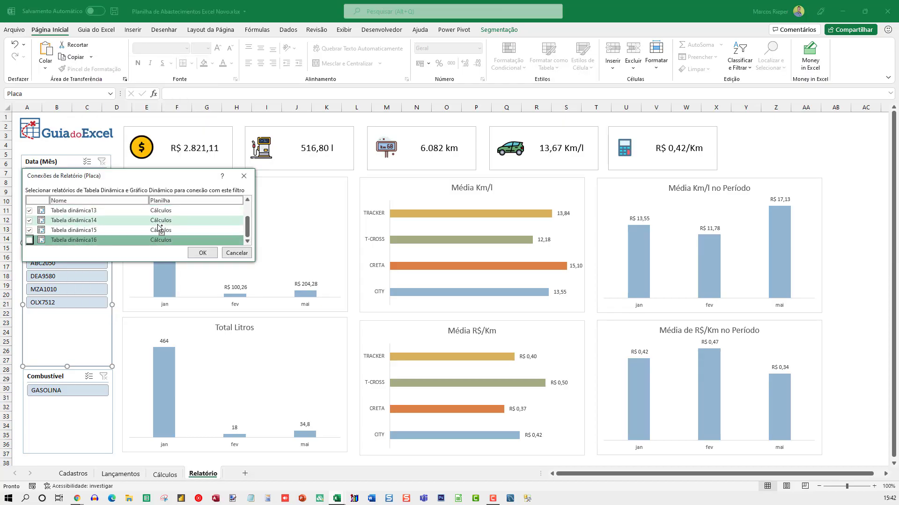
{"action": "key", "text": "space"}
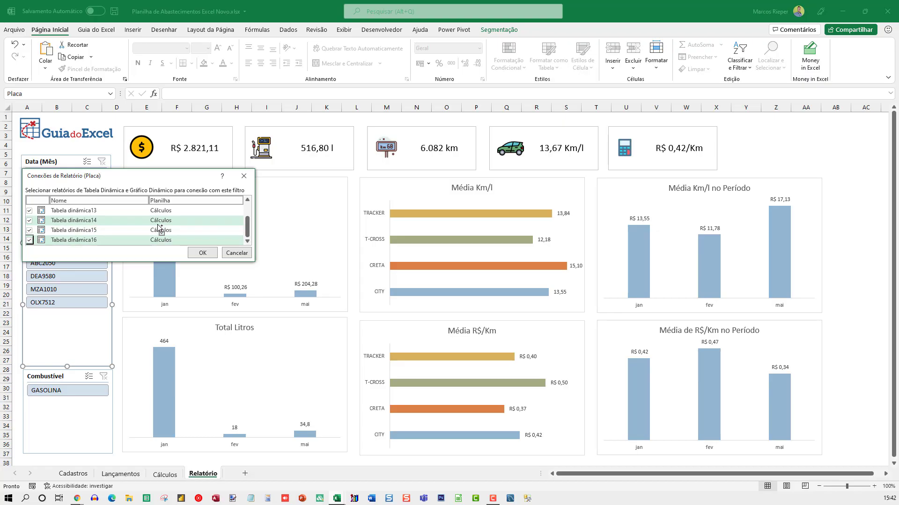
{"action": "key", "text": "Up"}
{"action": "key", "text": "Up"}
{"action": "key", "text": "Up"}
{"action": "key", "text": "Up"}
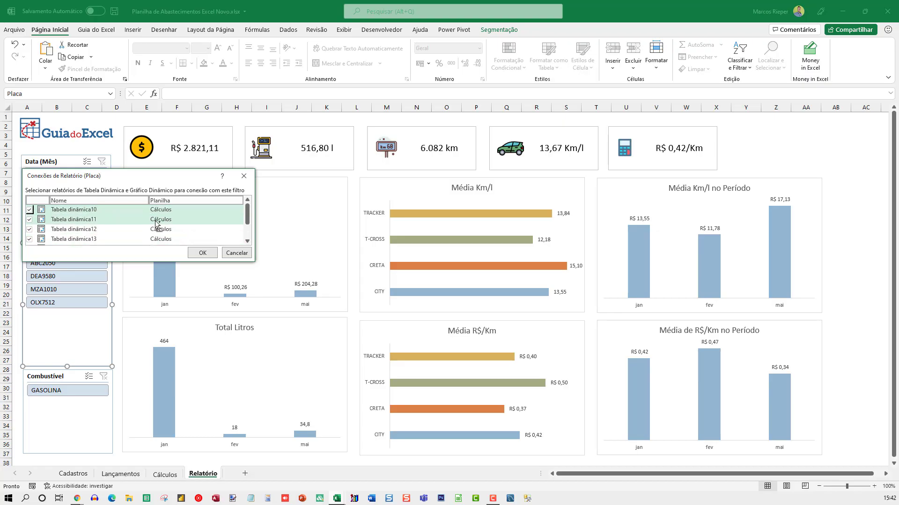
{"action": "left_click", "coordinate": [202, 253]}
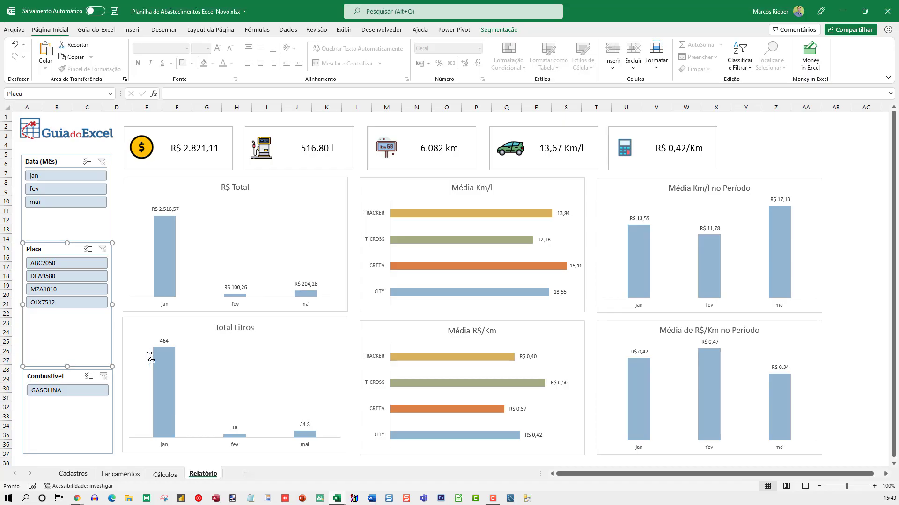
Connect the Combustível slicer to all the listed pivot tables of the Cálculos sheet and save the workbook
{"action": "right_click", "coordinate": [87, 404]}
{"action": "left_click", "coordinate": [146, 289]}
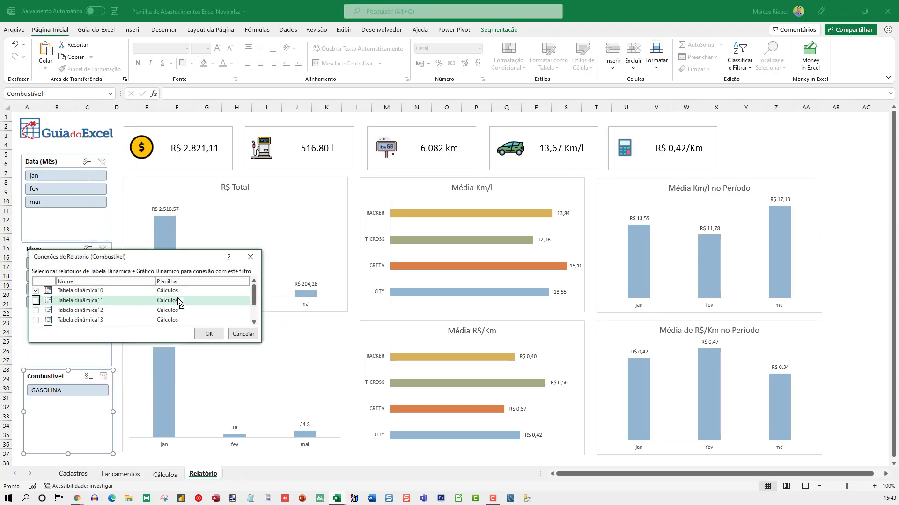
{"action": "key", "text": "space"}
{"action": "key", "text": "Down"}
{"action": "key", "text": "space"}
{"action": "key", "text": "Down"}
{"action": "key", "text": "space"}
{"action": "key", "text": "Down"}
{"action": "key", "text": "space"}
{"action": "key", "text": "Down"}
{"action": "key", "text": "space"}
{"action": "key", "text": "Down"}
{"action": "key", "text": "space"}
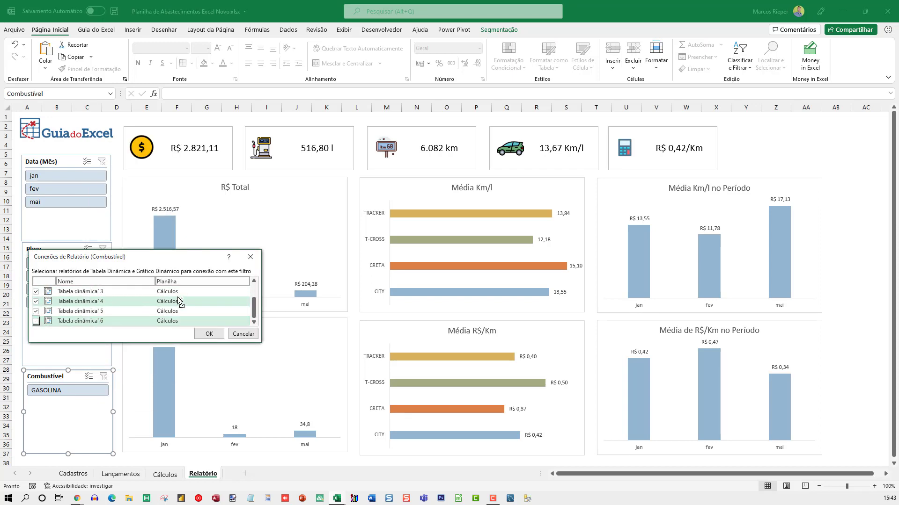
{"action": "key", "text": "Up"}
{"action": "key", "text": "Up"}
{"action": "key", "text": "Up"}
{"action": "key", "text": "Up"}
{"action": "key", "text": "Up"}
{"action": "key", "text": "Up"}
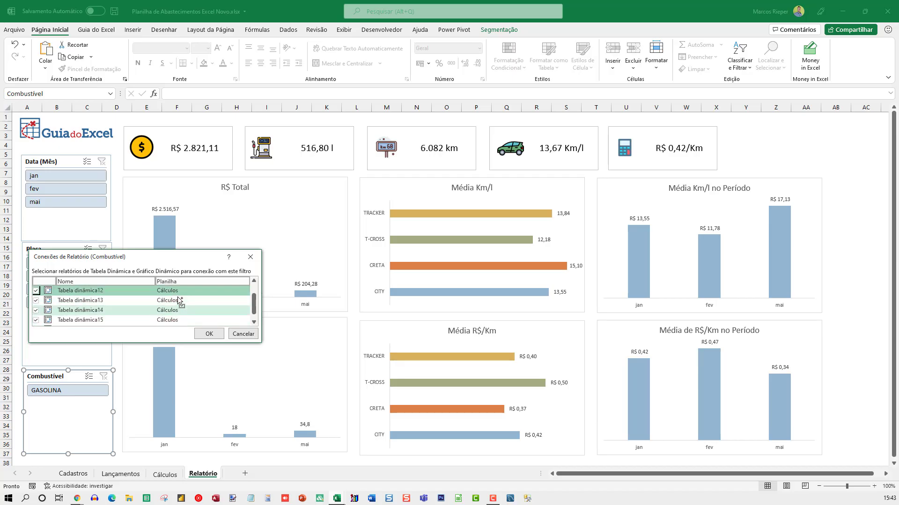
{"action": "left_click", "coordinate": [211, 333]}
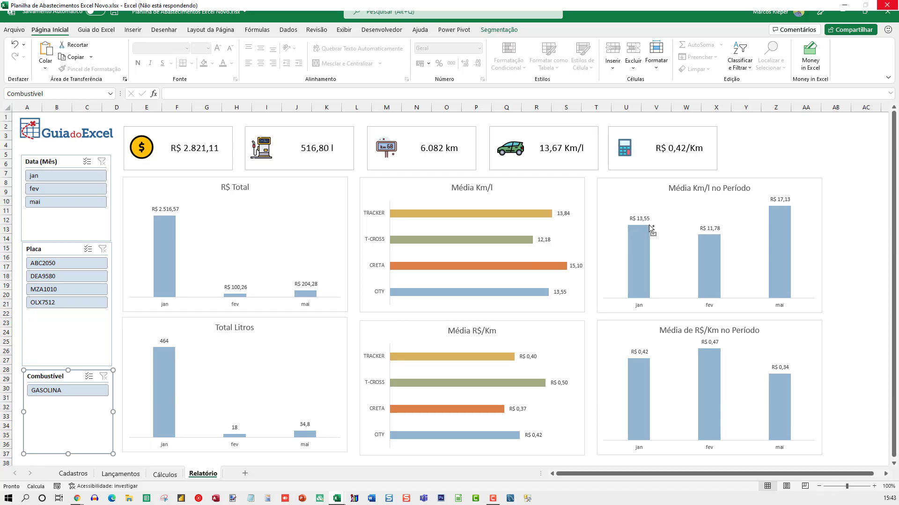
{"action": "left_click", "coordinate": [747, 158]}
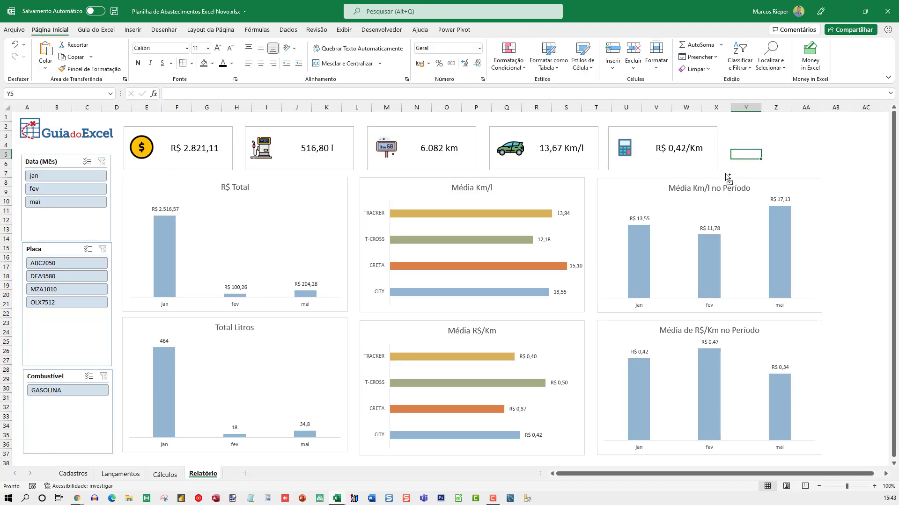
{"action": "key", "text": "ctrl+s"}
Test the slicers by filtering the dashboard by plate MZA1010 and by month jan
{"action": "left_click", "coordinate": [53, 290]}
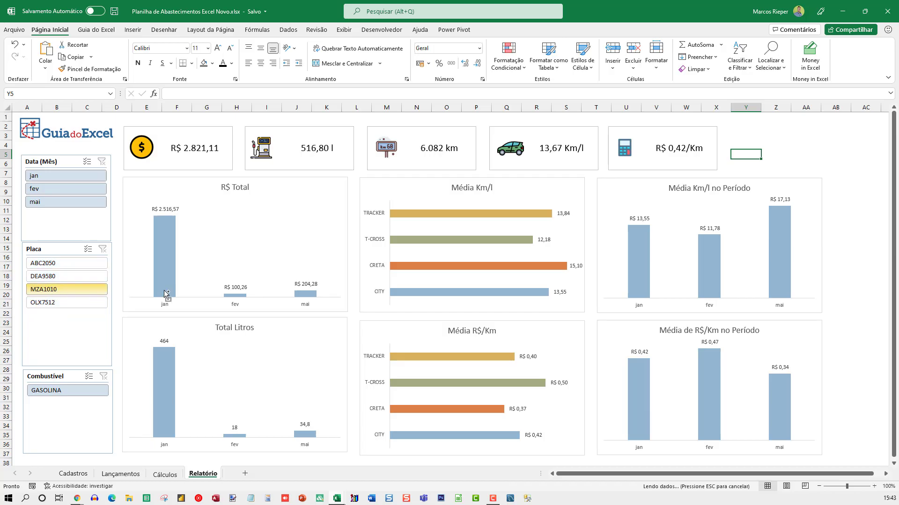
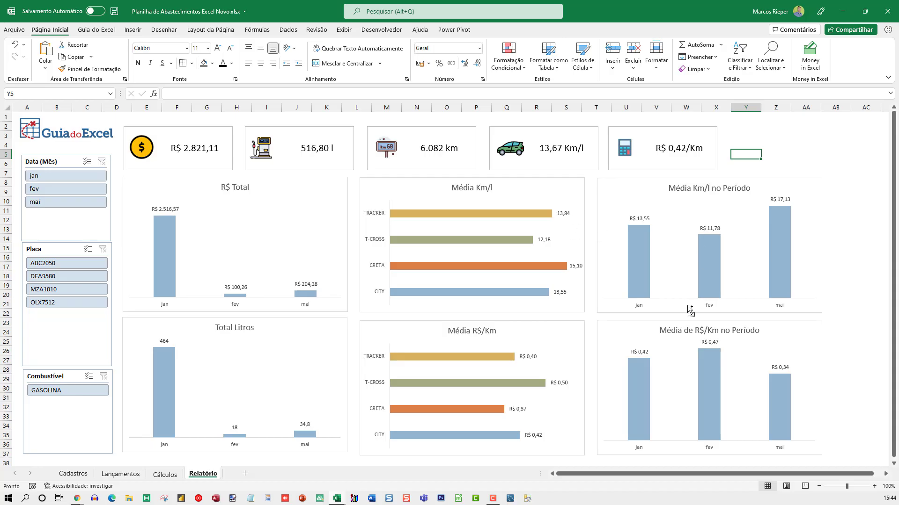
{"action": "left_click", "coordinate": [41, 176]}
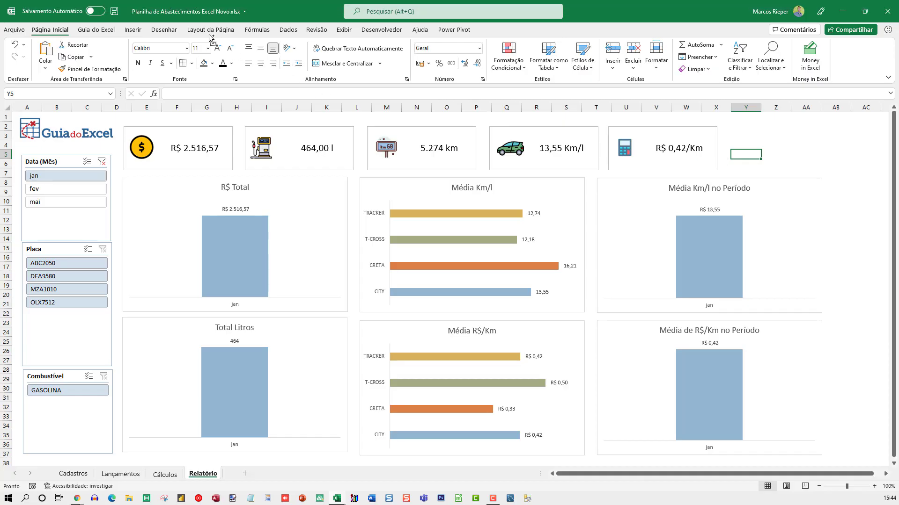
Apply the Mediano colour set to the workbook theme
{"action": "left_click", "coordinate": [209, 30]}
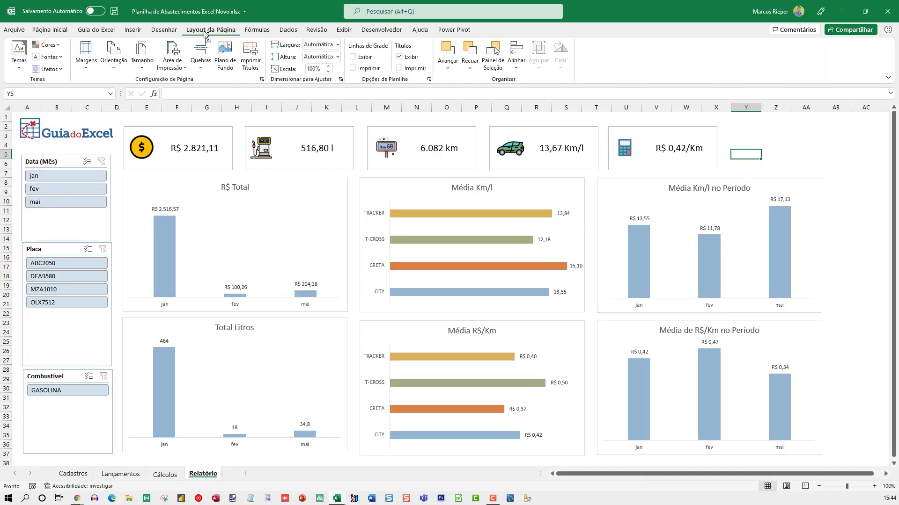
{"action": "left_click", "coordinate": [54, 46]}
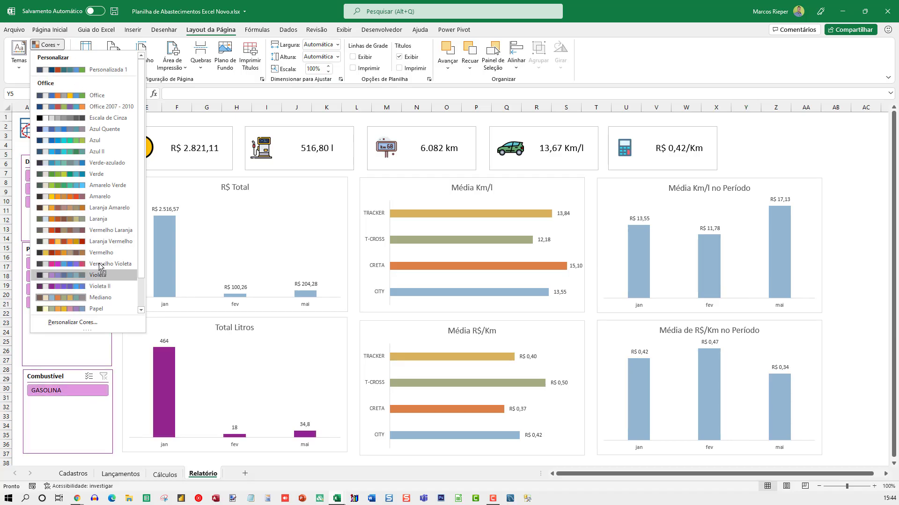
{"action": "left_click", "coordinate": [101, 299]}
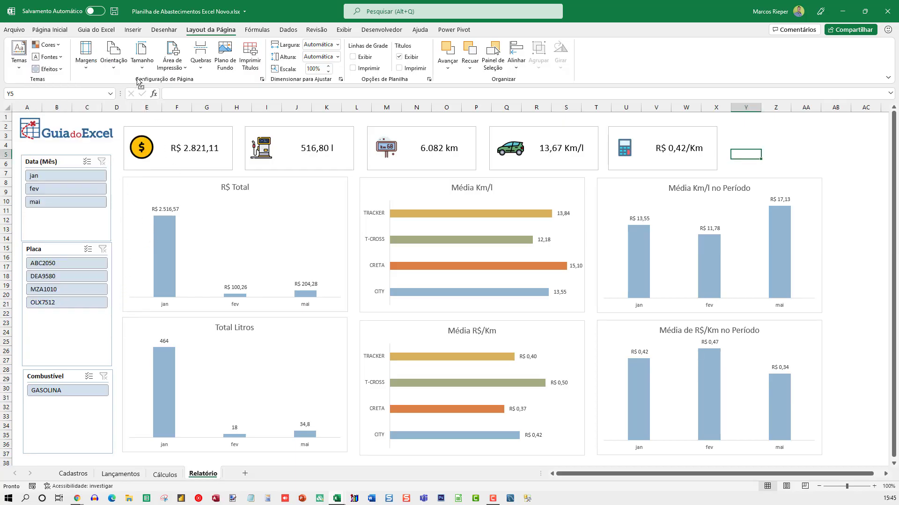
{"action": "left_click", "coordinate": [46, 45]}
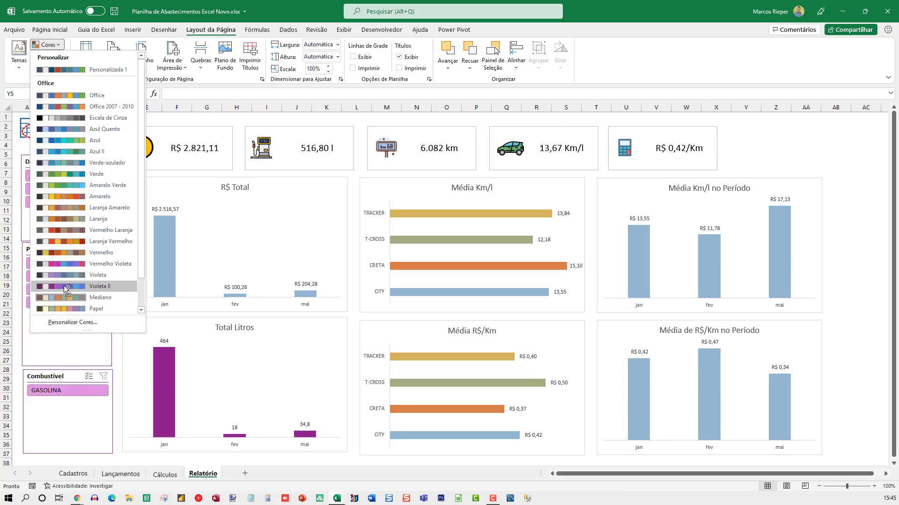
{"action": "left_click", "coordinate": [768, 140]}
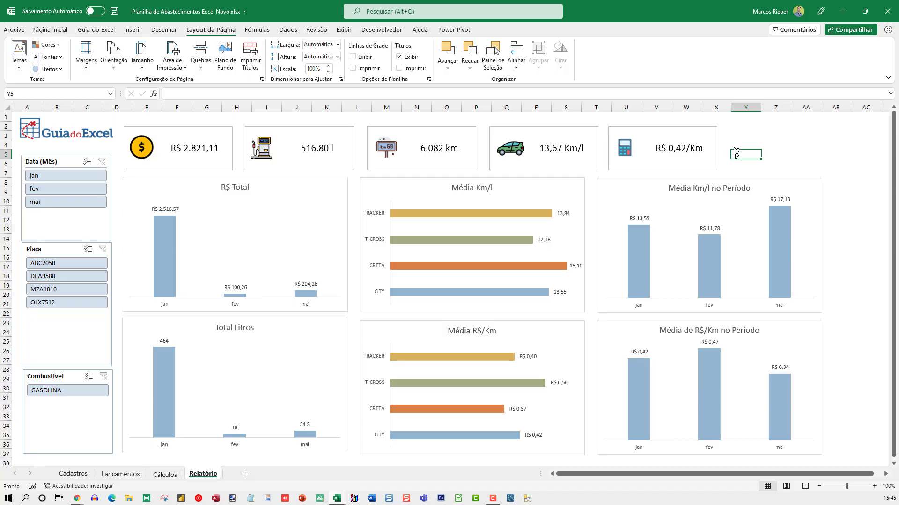
{"action": "left_click", "coordinate": [7, 163]}
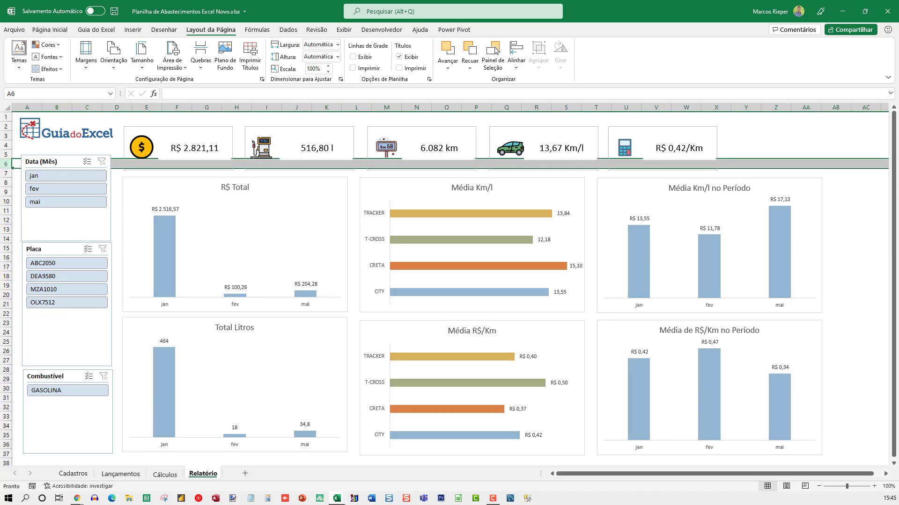
{"action": "left_click", "coordinate": [146, 119]}
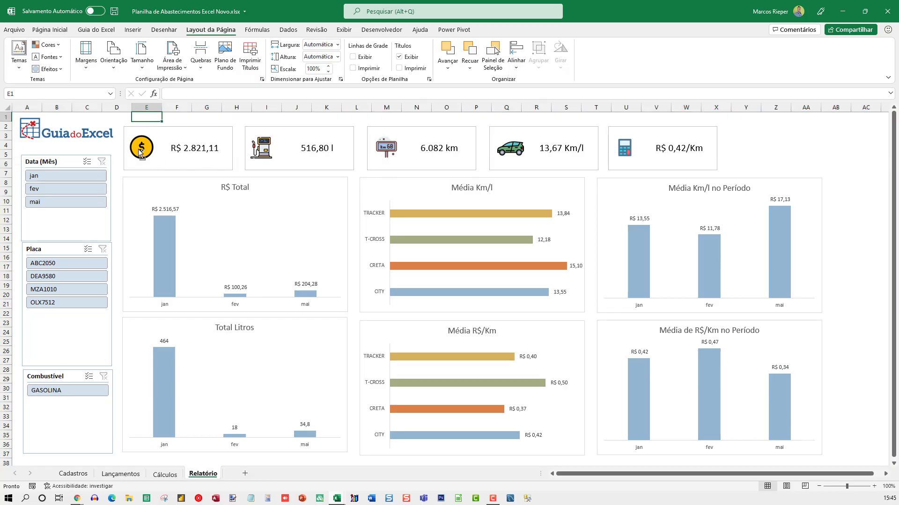
Group the first card's coin icon, value text box and frame, and shift the group slightly to the right
{"action": "left_click", "coordinate": [140, 152]}
{"action": "left_click", "coordinate": [188, 149], "text": "ctrl"}
{"action": "left_click_drag", "start_coordinate": [173, 143], "coordinate": [173, 135]}
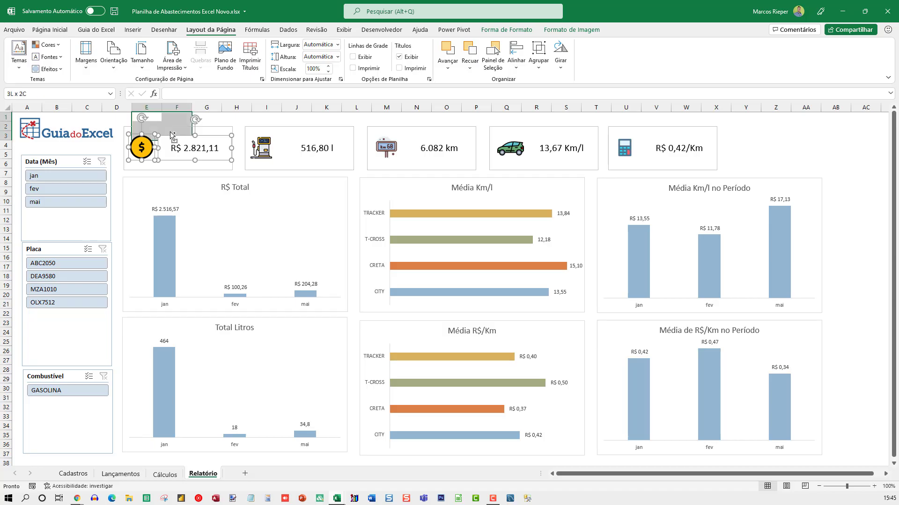
{"action": "left_click", "coordinate": [179, 151], "text": "ctrl"}
{"action": "left_click", "coordinate": [145, 149], "text": "ctrl"}
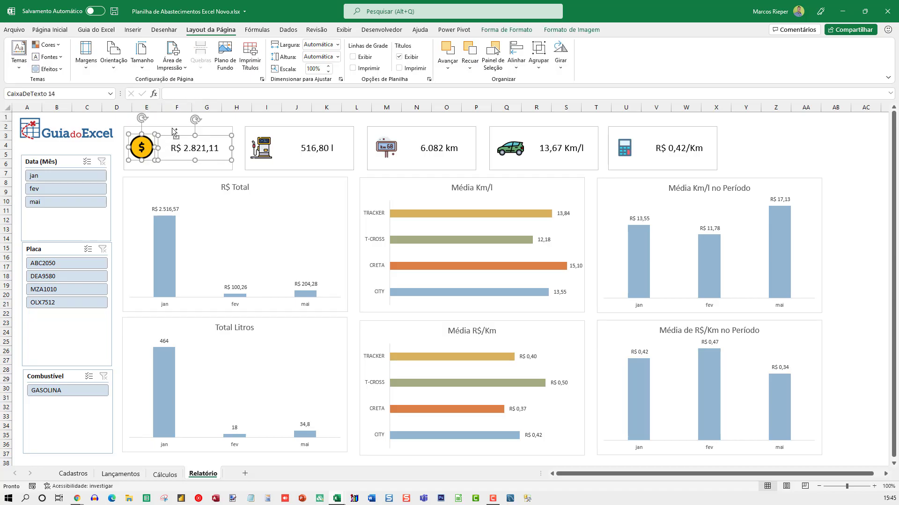
{"action": "left_click", "coordinate": [170, 128], "text": "ctrl"}
{"action": "right_click", "coordinate": [170, 129]}
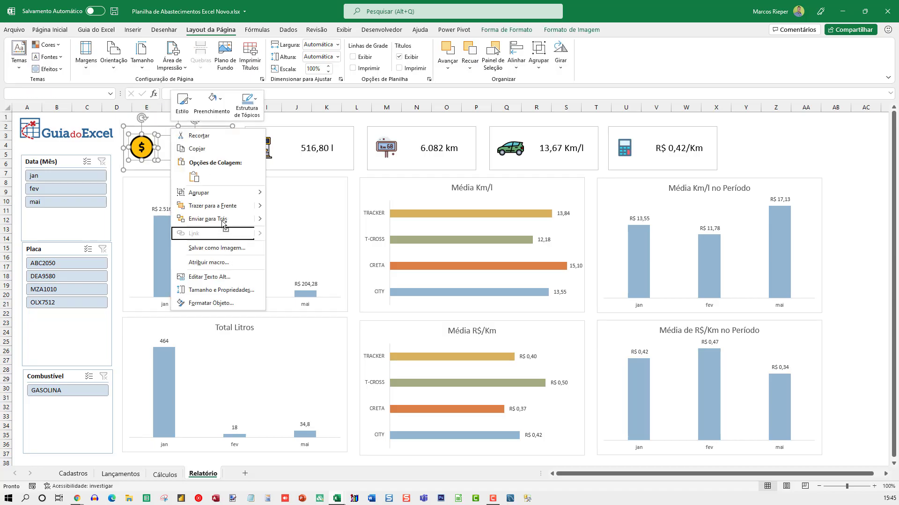
{"action": "mouse_move", "coordinate": [224, 193]}
{"action": "left_click", "coordinate": [290, 193]}
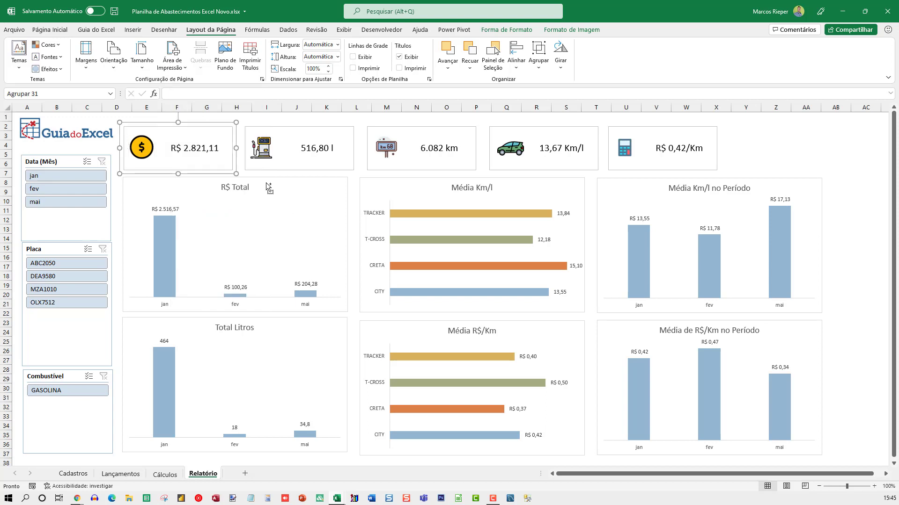
{"action": "left_click", "coordinate": [250, 121]}
{"action": "left_click_drag", "start_coordinate": [216, 145], "coordinate": [222, 149]}
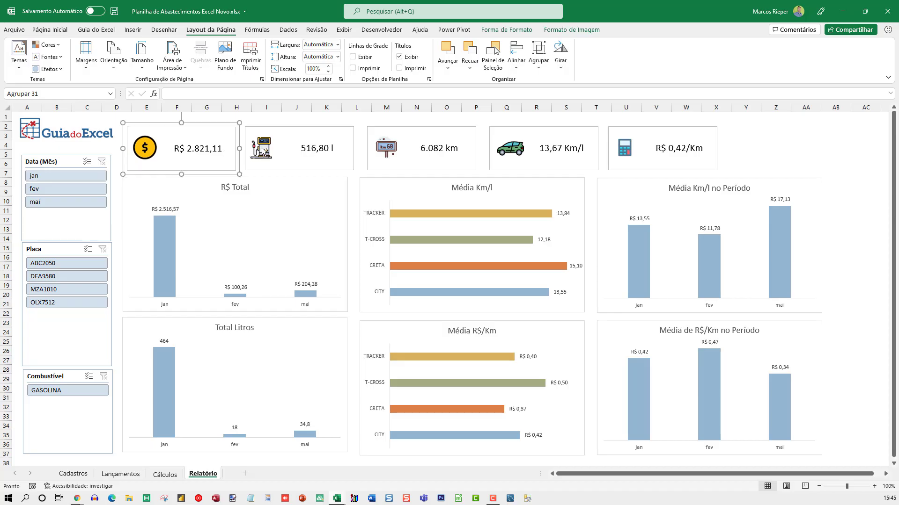
Group the second card's fuel pump icon, litres text box and frame into one object
{"action": "left_click", "coordinate": [272, 148]}
{"action": "left_click", "coordinate": [302, 150], "text": "ctrl"}
{"action": "left_click", "coordinate": [304, 133], "text": "ctrl"}
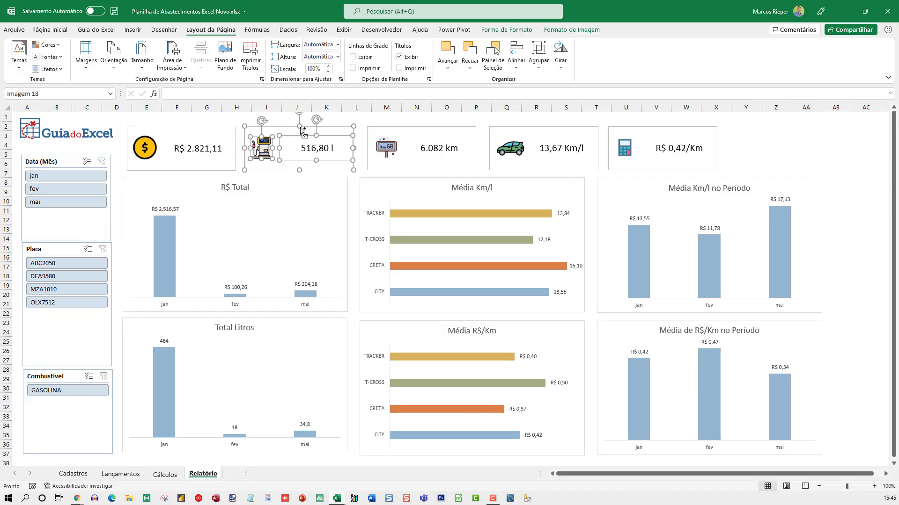
{"action": "right_click", "coordinate": [303, 133]}
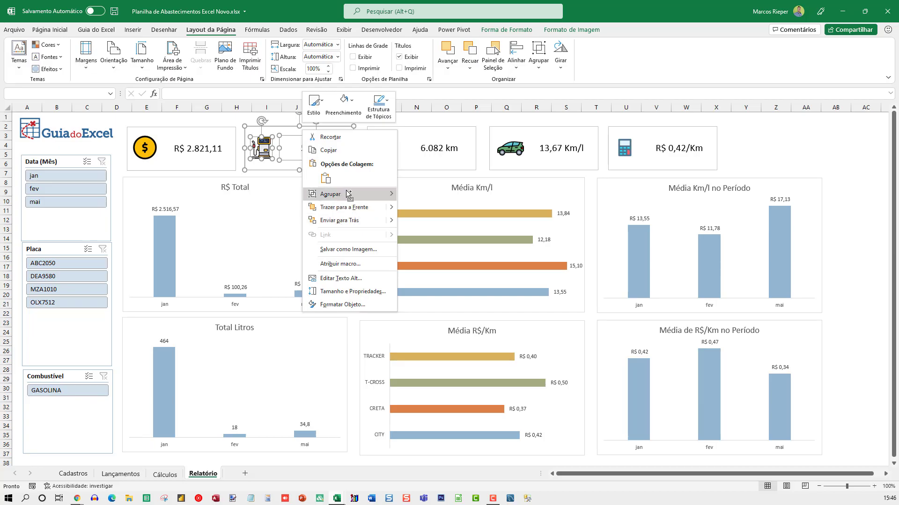
{"action": "mouse_move", "coordinate": [347, 194]}
{"action": "left_click", "coordinate": [422, 195]}
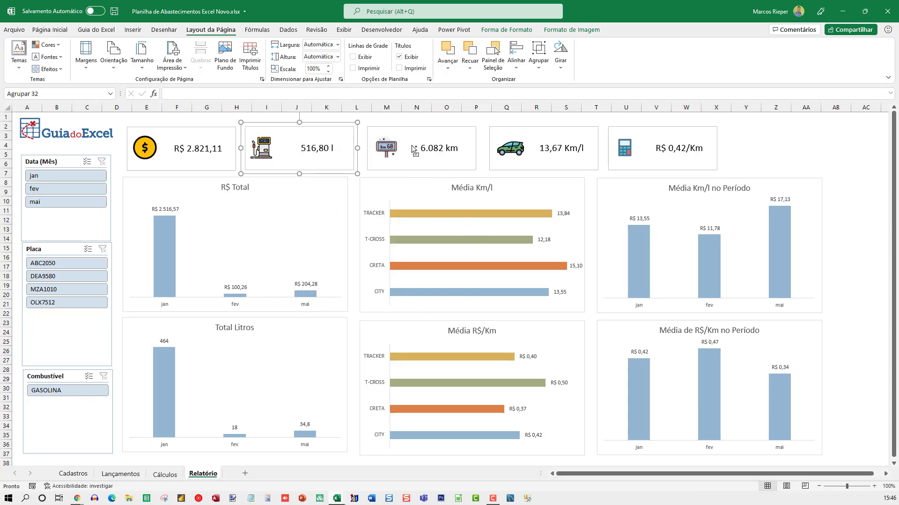
Group the third card's odometer icon, kilometres text box and frame into one object
{"action": "left_click", "coordinate": [393, 150]}
{"action": "left_click", "coordinate": [431, 148], "text": "ctrl"}
{"action": "left_click", "coordinate": [423, 134], "text": "ctrl"}
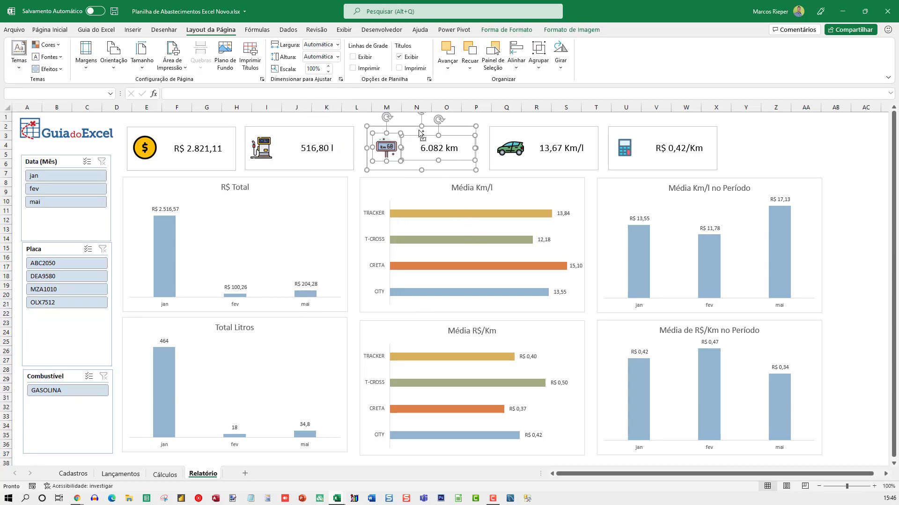
{"action": "right_click", "coordinate": [423, 133]}
{"action": "mouse_move", "coordinate": [459, 196]}
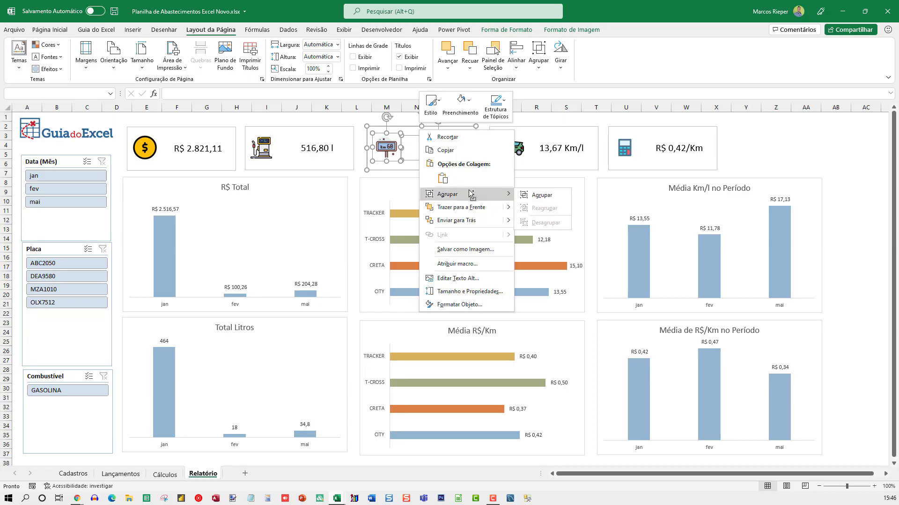
{"action": "left_click", "coordinate": [538, 195]}
Group the fourth card's car icon, Km/l text box and frame into one object
{"action": "left_click", "coordinate": [521, 149]}
{"action": "left_click", "coordinate": [552, 149], "text": "ctrl"}
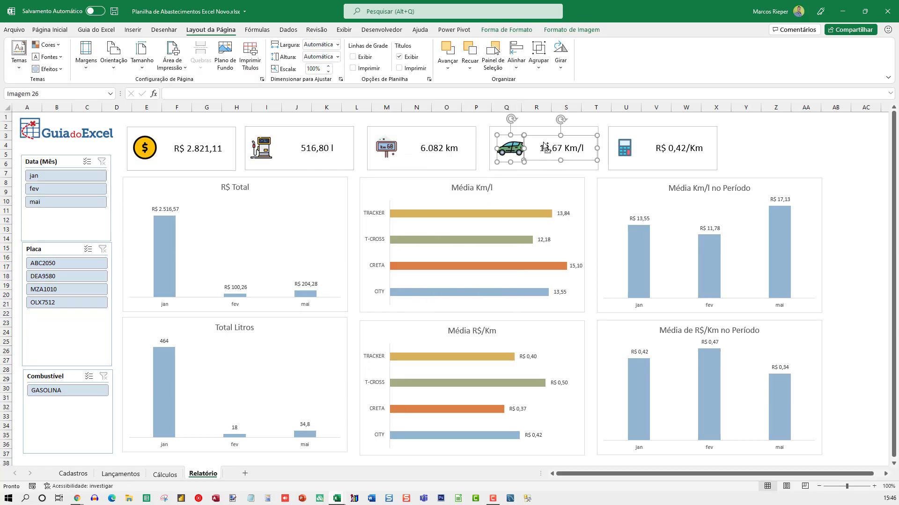
{"action": "left_click", "coordinate": [532, 132], "text": "ctrl"}
{"action": "right_click", "coordinate": [532, 132]}
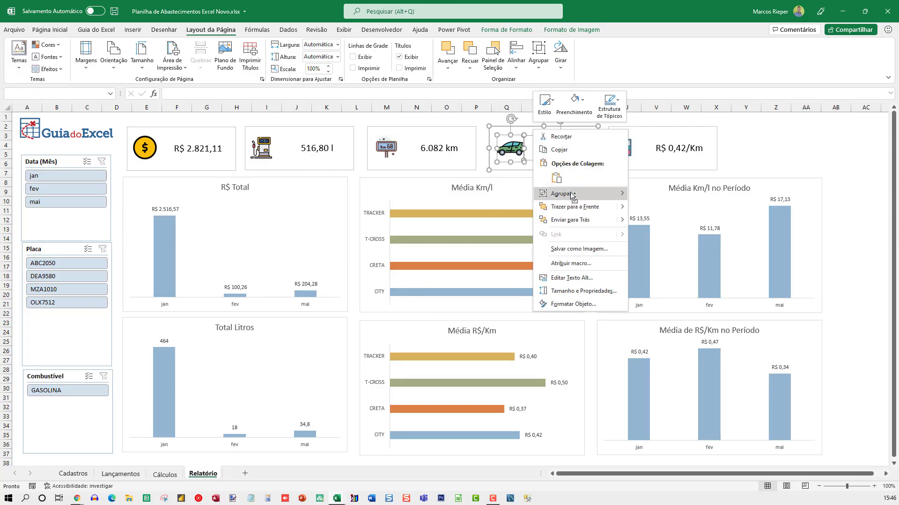
{"action": "mouse_move", "coordinate": [576, 194]}
{"action": "left_click", "coordinate": [651, 195]}
Group the fifth card's calculator icon, R$/Km text box and frame into one object
{"action": "left_click", "coordinate": [630, 151]}
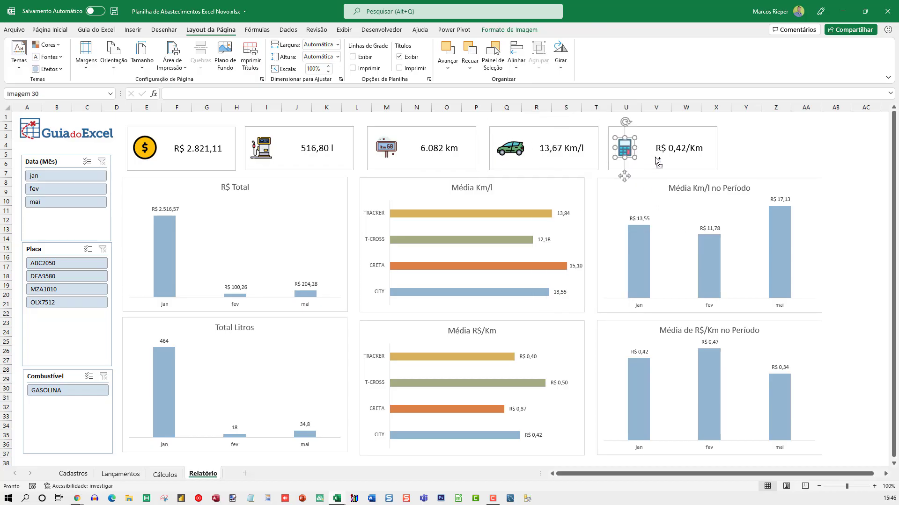
{"action": "left_click", "coordinate": [667, 156], "text": "ctrl"}
{"action": "left_click", "coordinate": [648, 129], "text": "ctrl"}
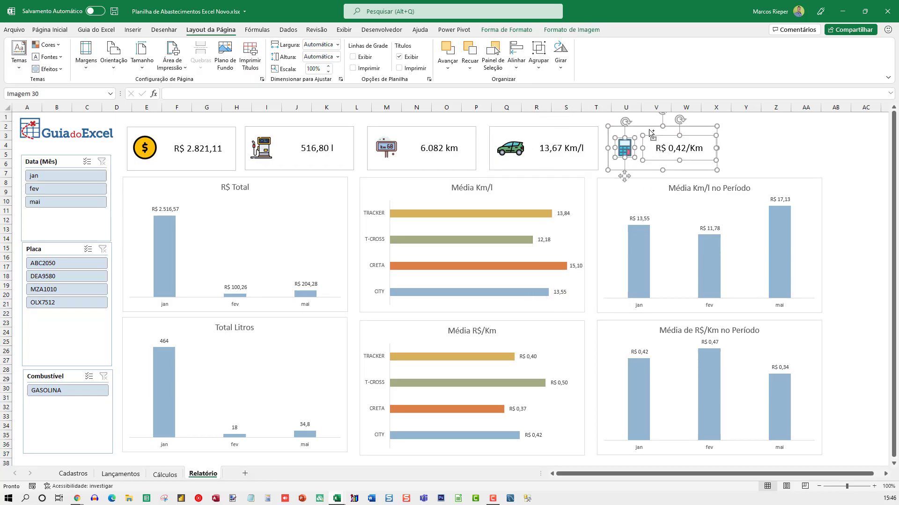
{"action": "right_click", "coordinate": [649, 130]}
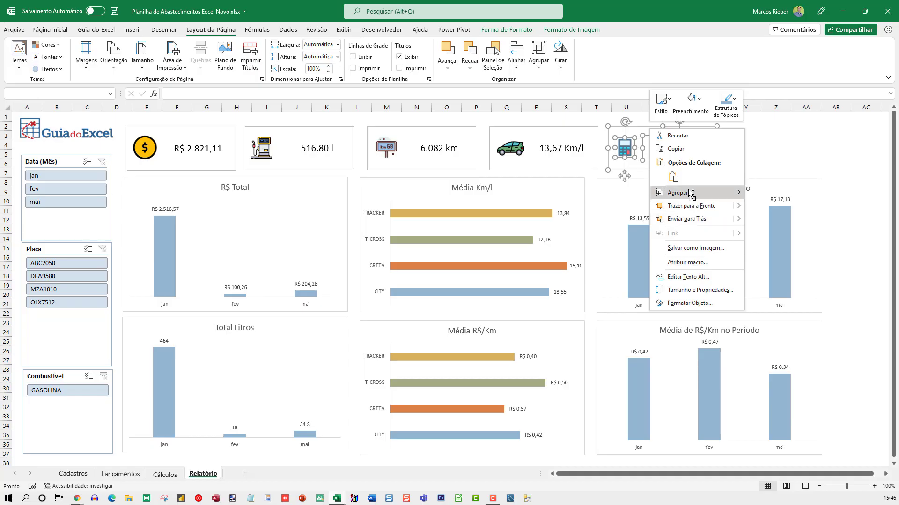
{"action": "left_click", "coordinate": [763, 194]}
{"action": "left_click", "coordinate": [757, 154]}
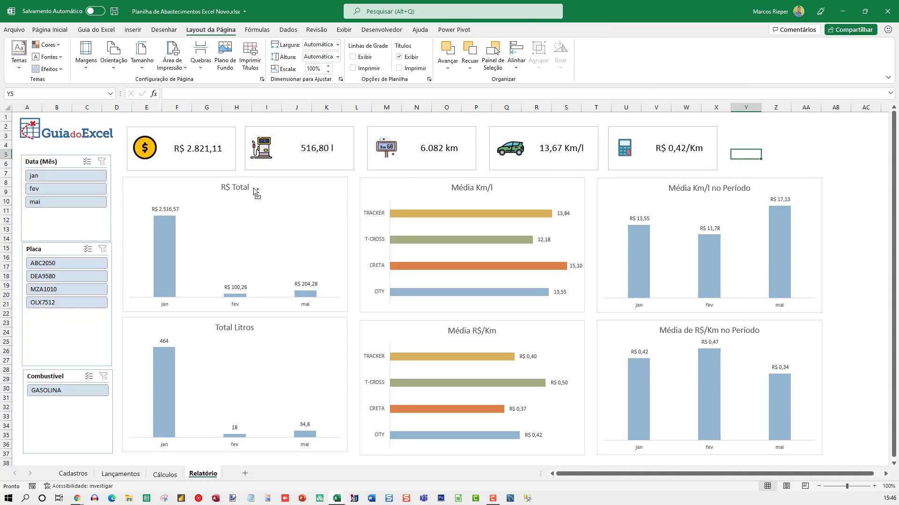
Shift the third card's group with the odometer icon slightly to the right
{"action": "left_click", "coordinate": [215, 170]}
{"action": "left_click", "coordinate": [283, 166], "text": "ctrl"}
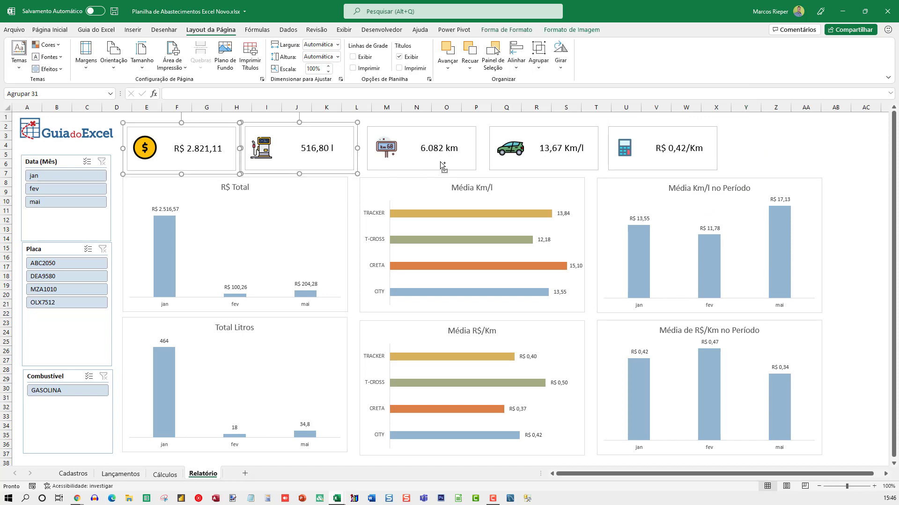
{"action": "left_click", "coordinate": [433, 172]}
{"action": "left_click", "coordinate": [752, 146]}
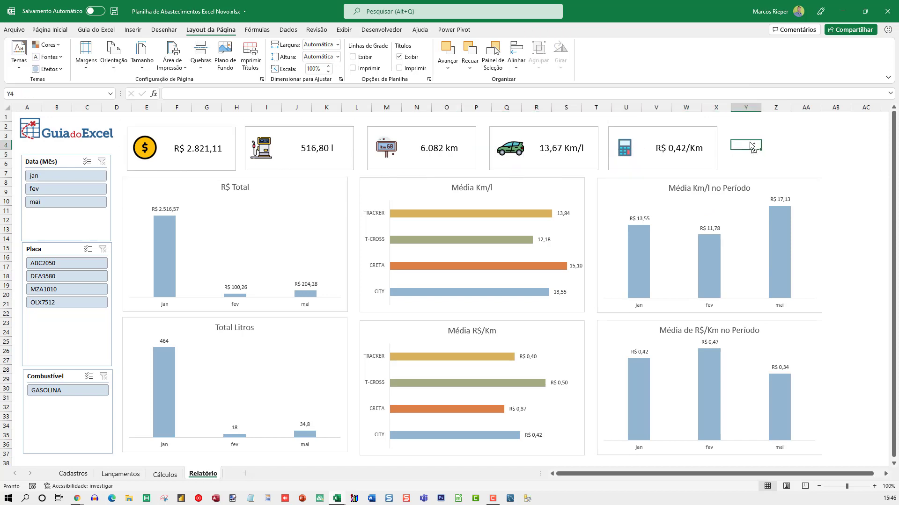
{"action": "left_click_drag", "start_coordinate": [412, 154], "coordinate": [415, 155]}
Reposition the five card groups to the left so the row starts at the R$ Total chart's left edge, with the fifth card close to the fourth
{"action": "left_click", "coordinate": [219, 155]}
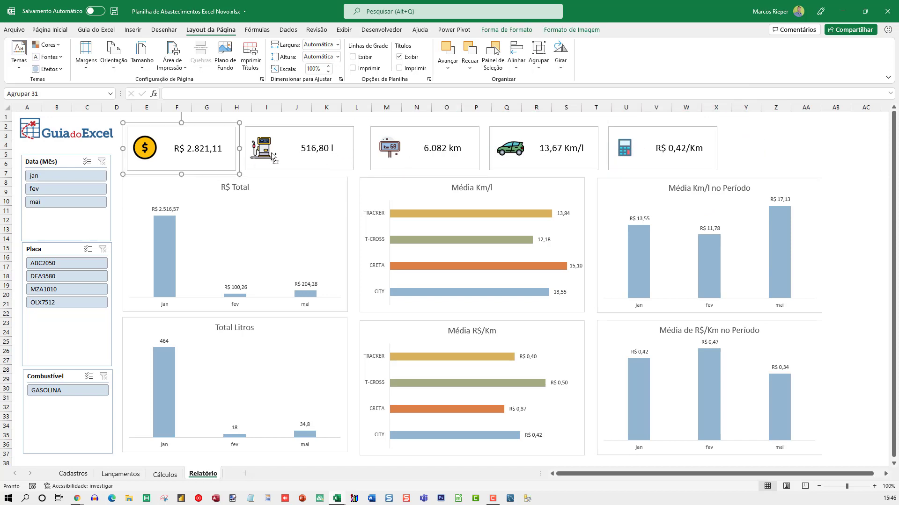
{"action": "left_click", "coordinate": [272, 155], "text": "ctrl"}
{"action": "left_click", "coordinate": [413, 154], "text": "ctrl"}
{"action": "left_click", "coordinate": [540, 154], "text": "ctrl"}
{"action": "left_click", "coordinate": [630, 161], "text": "ctrl"}
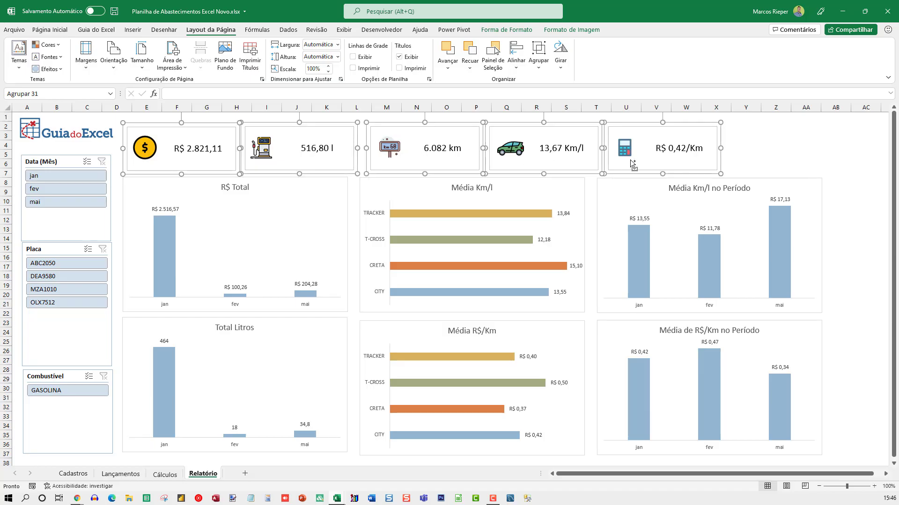
{"action": "left_click_drag", "start_coordinate": [630, 164], "coordinate": [668, 158]}
{"action": "left_click", "coordinate": [754, 165]}
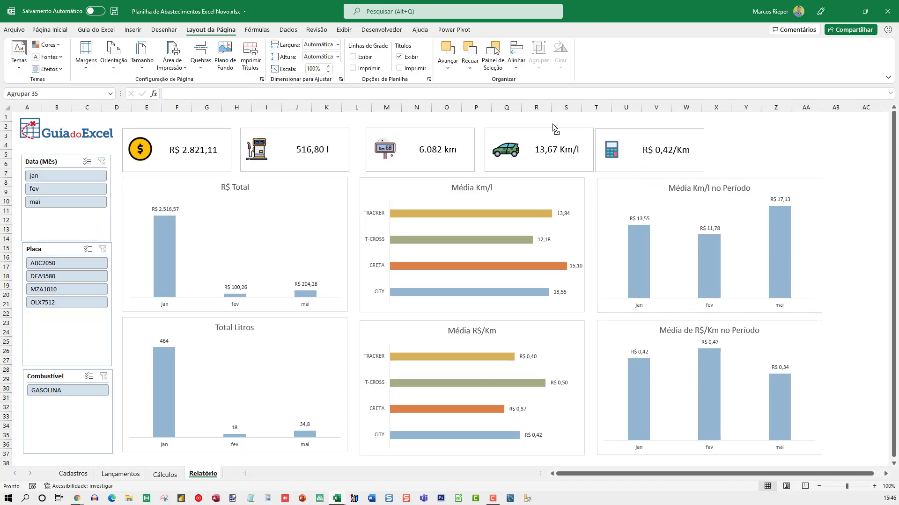
{"action": "left_click", "coordinate": [757, 139]}
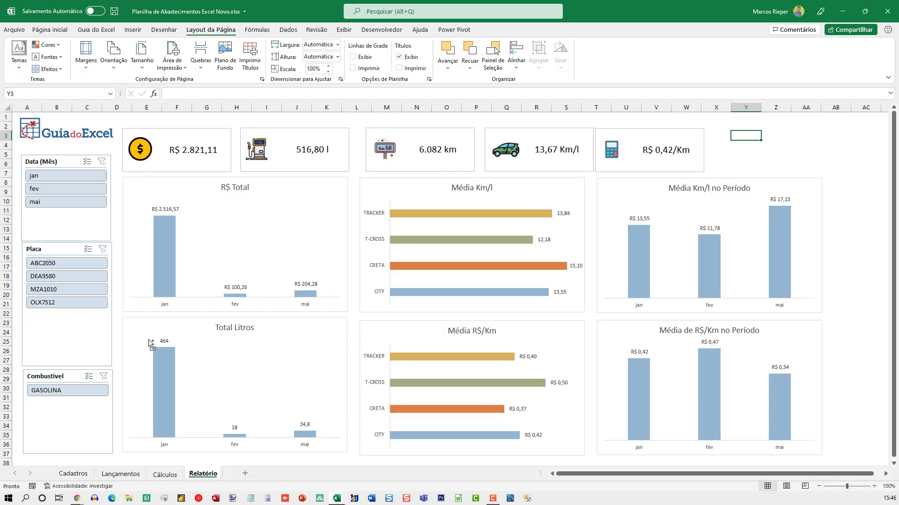
Try widening column Y slightly and undo the width change
{"action": "left_click", "coordinate": [749, 108]}
{"action": "left_click_drag", "start_coordinate": [767, 111], "coordinate": [772, 113]}
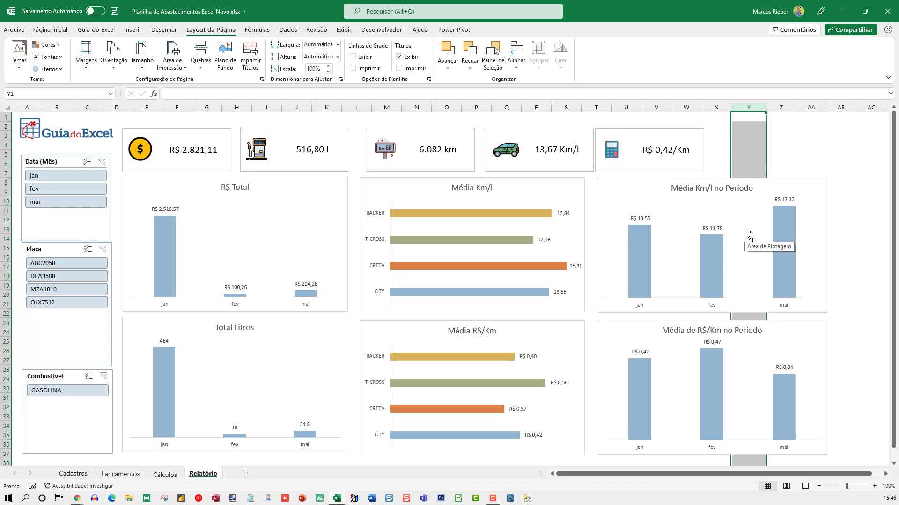
{"action": "key", "text": "ctrl+z"}
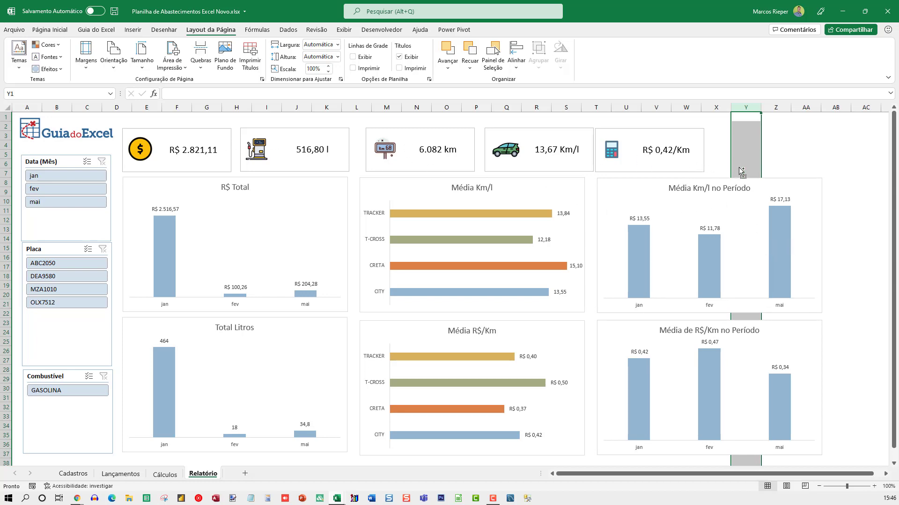
Select all objects on the sheet with Go To Special and set their properties to not move or size with cells
{"action": "left_click", "coordinate": [720, 149]}
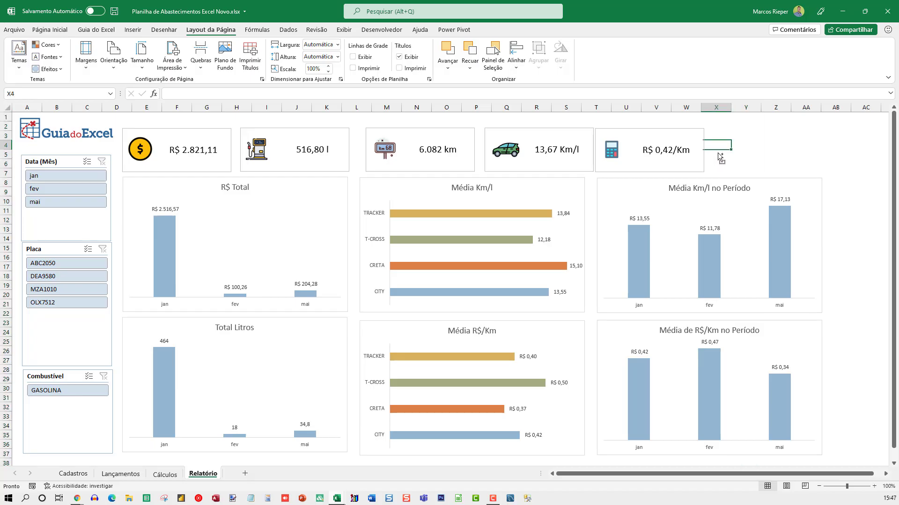
{"action": "key", "text": "F5"}
{"action": "left_click", "coordinate": [374, 274]}
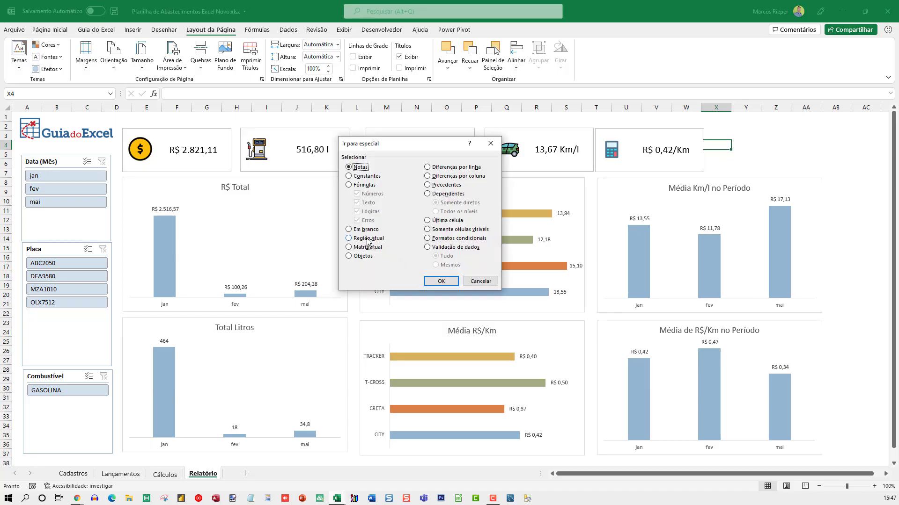
{"action": "left_click", "coordinate": [358, 257]}
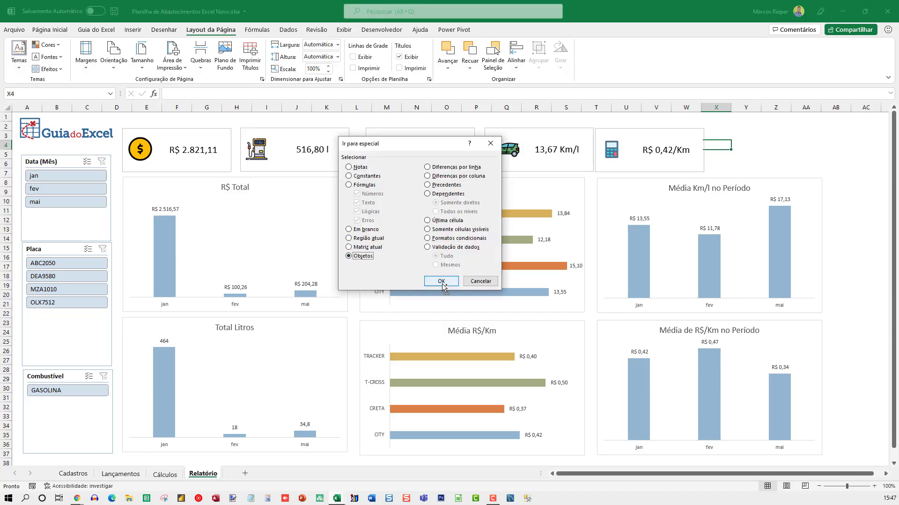
{"action": "left_click", "coordinate": [442, 282]}
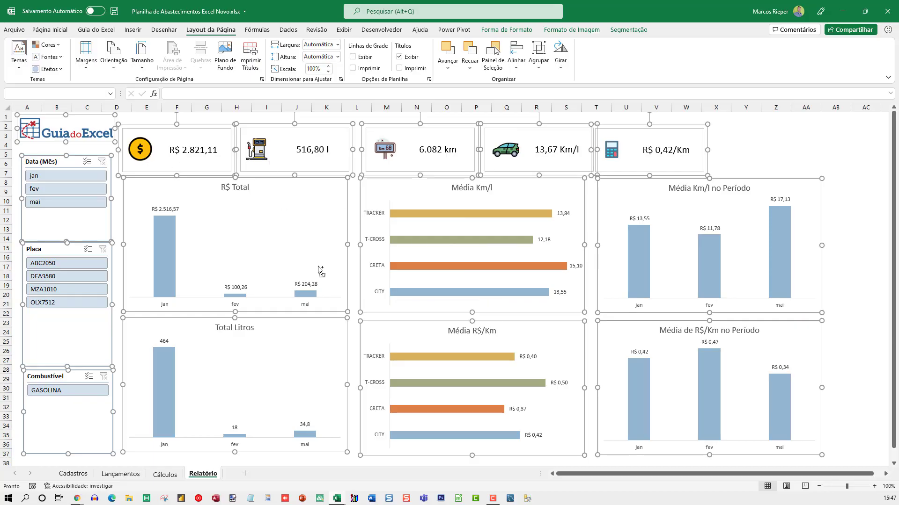
{"action": "right_click", "coordinate": [325, 189]}
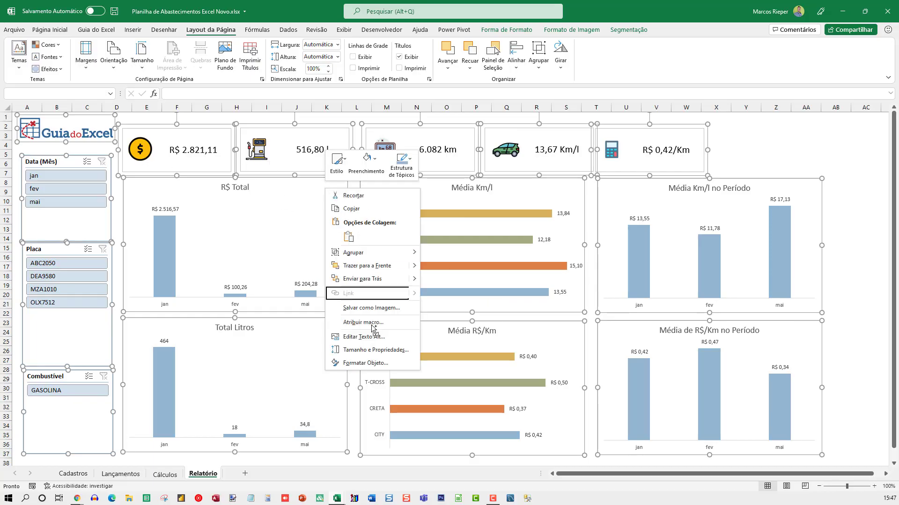
{"action": "left_click", "coordinate": [372, 364]}
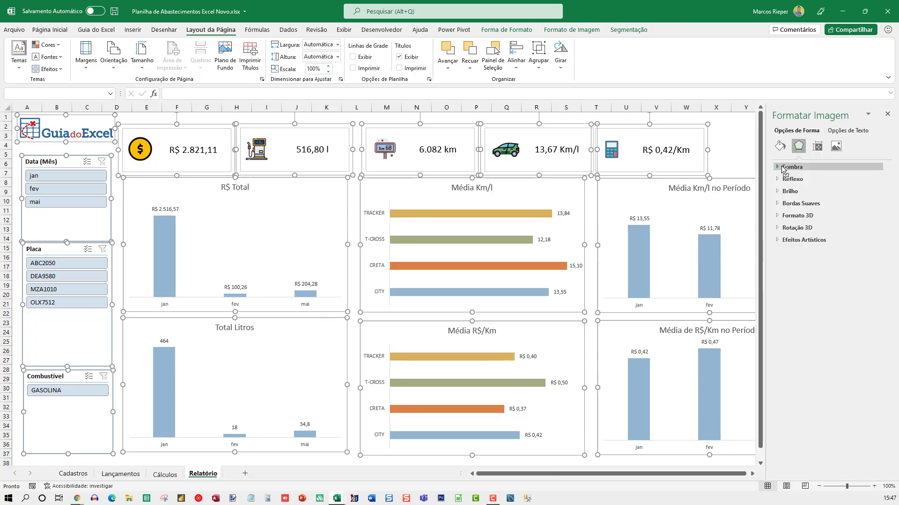
{"action": "left_click", "coordinate": [817, 147]}
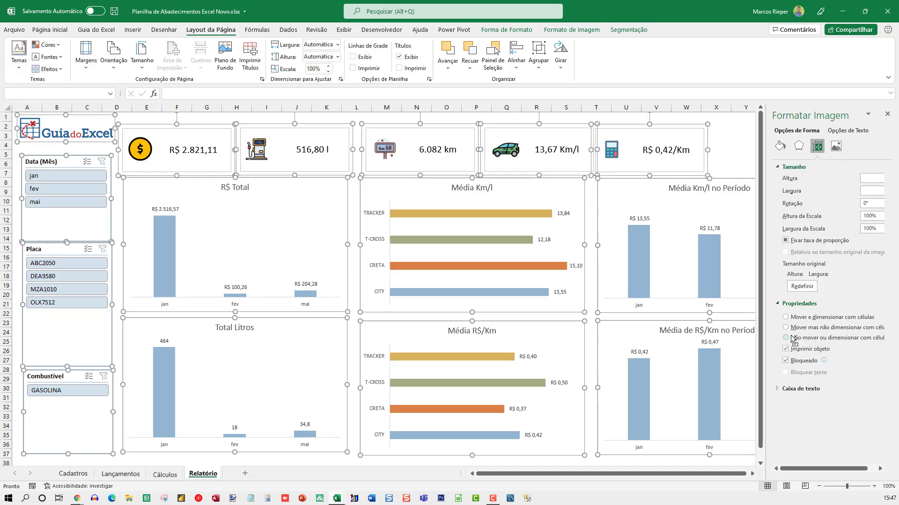
{"action": "left_click", "coordinate": [887, 114]}
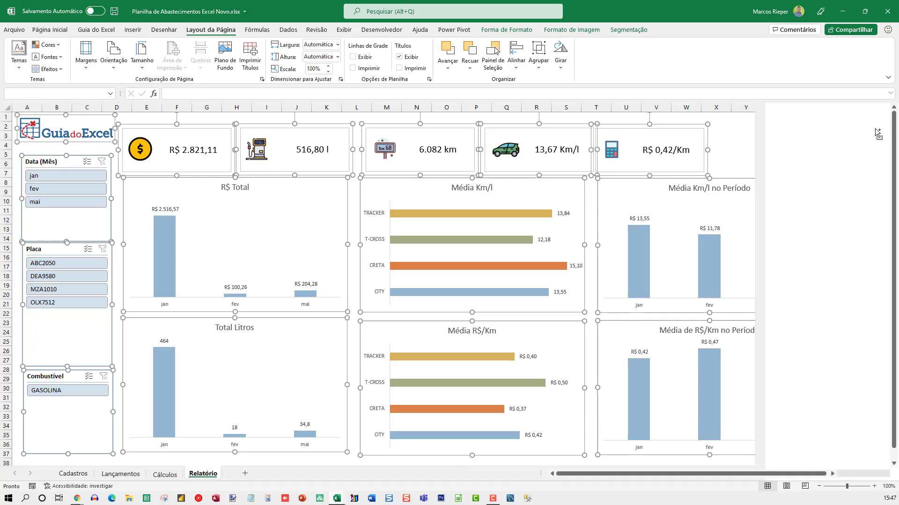
{"action": "left_click", "coordinate": [751, 156]}
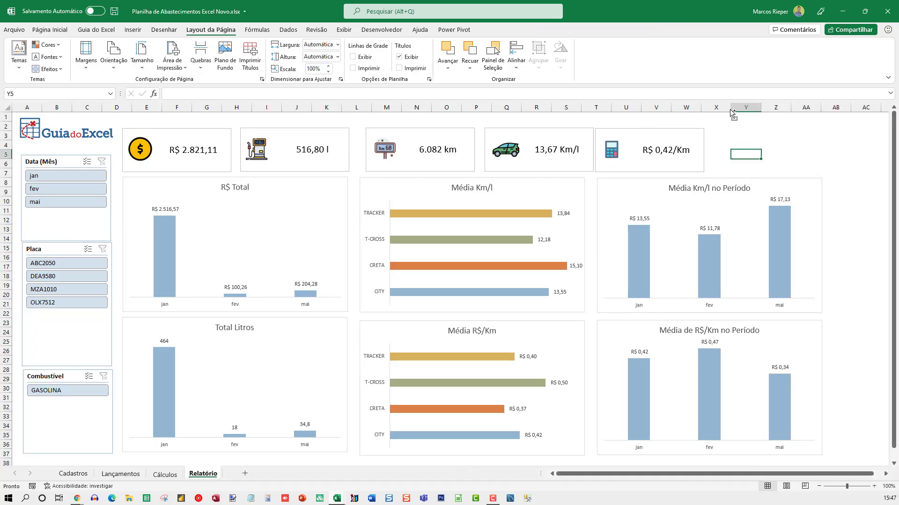
Narrow column X to a width of 2,71 (24 pixels) and enter the title "Simulação de Viagem" in Y3
{"action": "left_click_drag", "start_coordinate": [731, 109], "coordinate": [712, 114]}
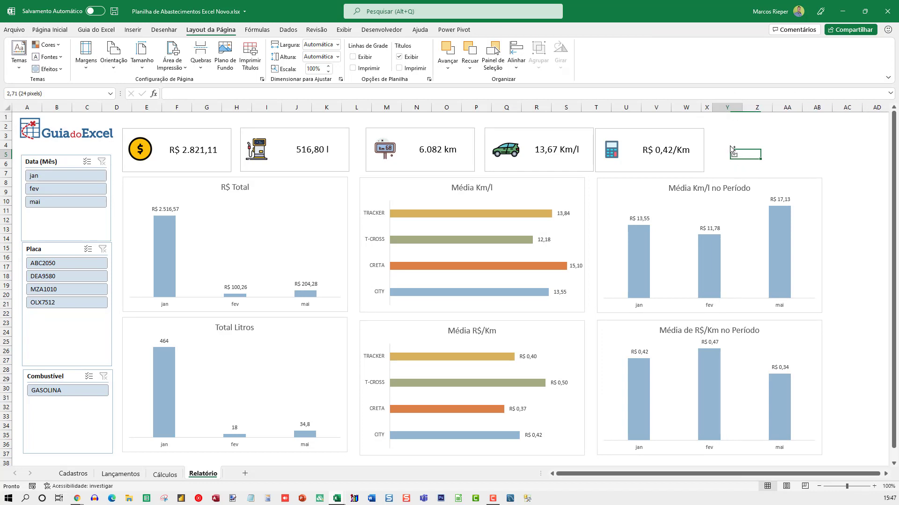
{"action": "left_click", "coordinate": [732, 136]}
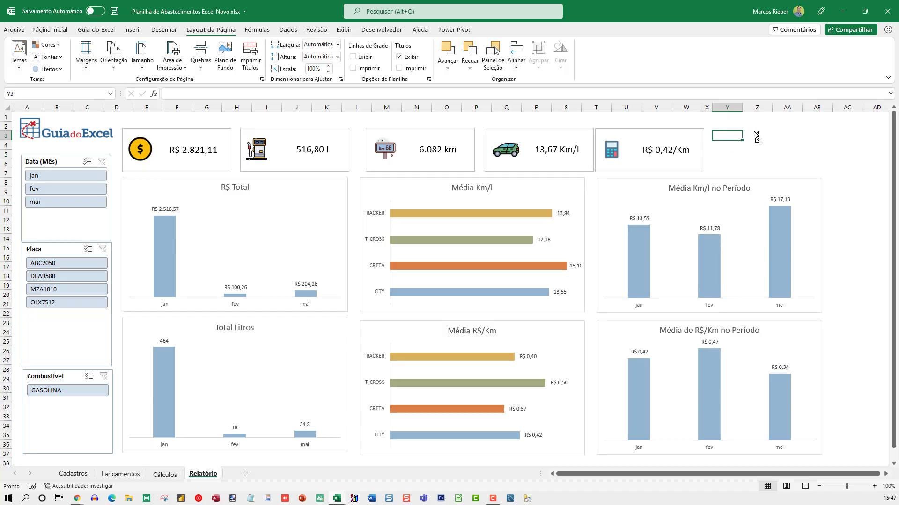
{"action": "type", "text": "Simulação de Viagem"}
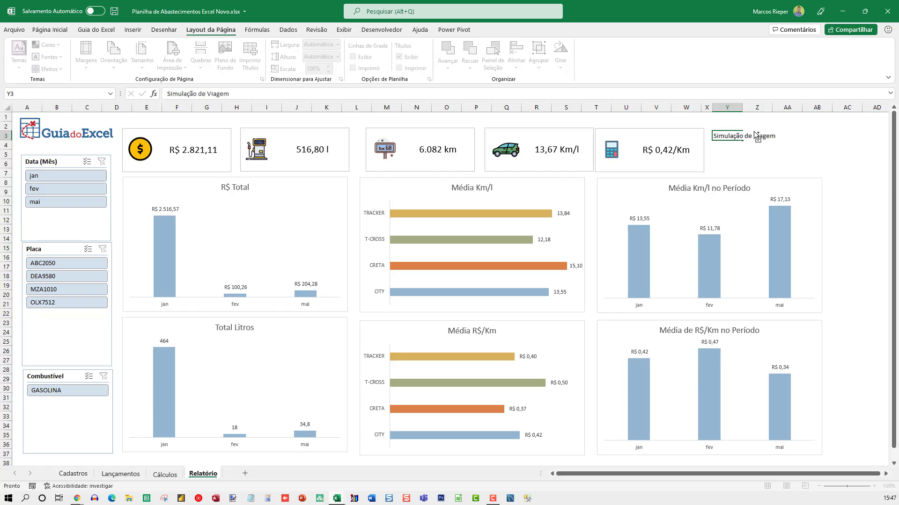
{"action": "key", "text": "Return"}
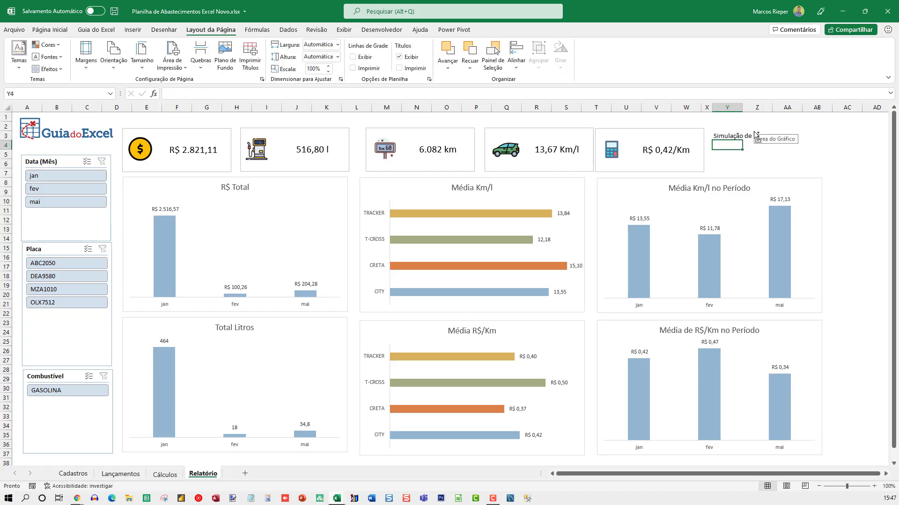
Enter the labels "Veículo:", "Distância:" and "Preço combustível:" in cells Y4 to Y6
{"action": "type", "text": "Ve"}
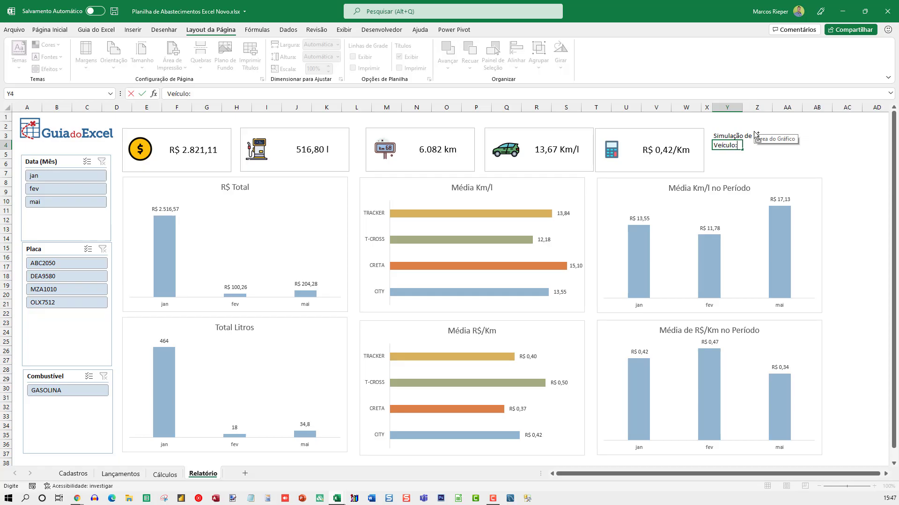
{"action": "type", "text": "ículo:"}
{"action": "key", "text": "Return"}
{"action": "type", "text": "Distância:"}
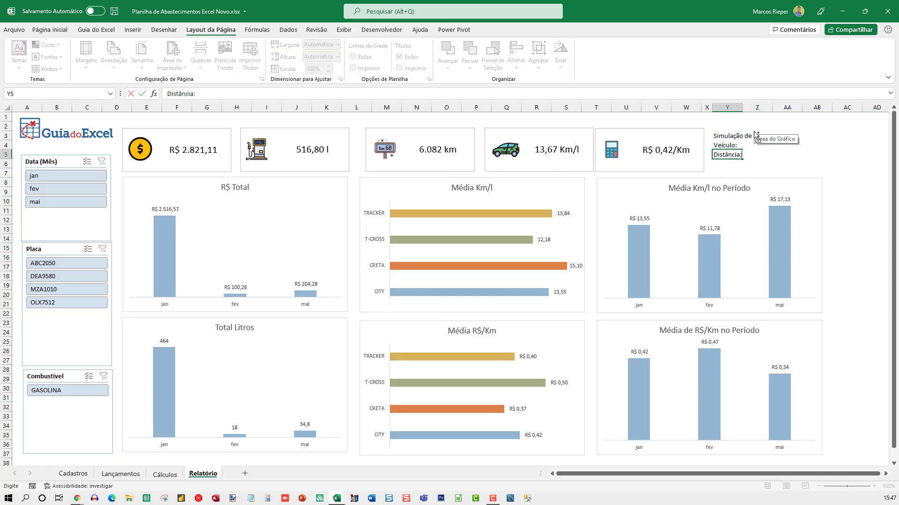
{"action": "key", "text": "Return"}
{"action": "type", "text": "Preço"}
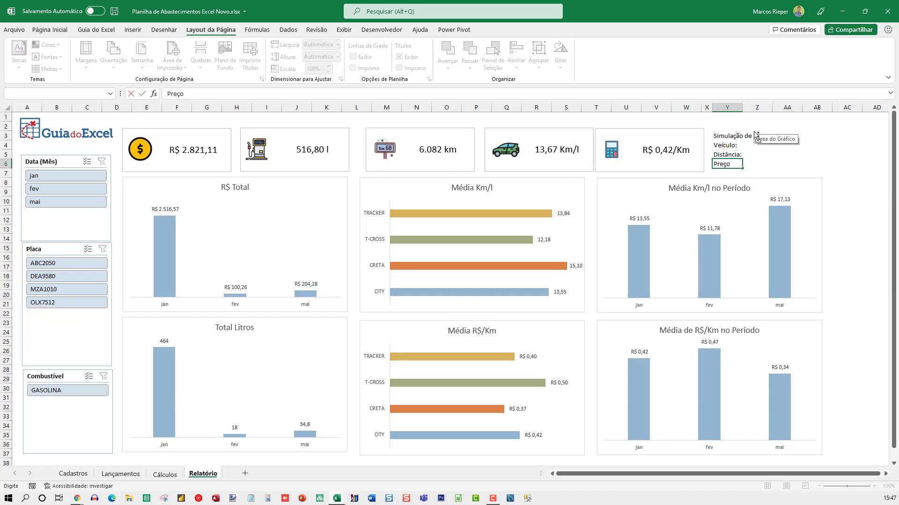
{"action": "type", "text": " combustível:"}
{"action": "key", "text": "Return"}
{"action": "key", "text": "Up"}
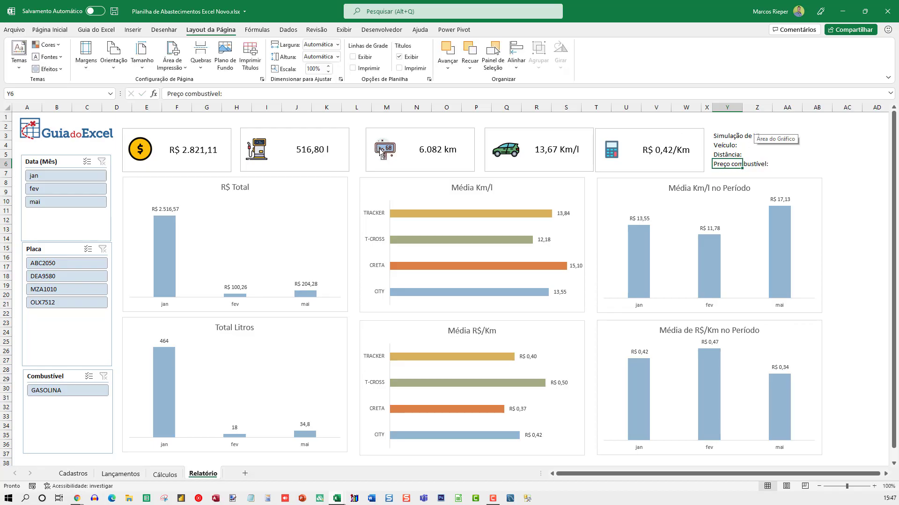
Move all six charts down together so the upper row starts at about row 11, leaving space below the cards
{"action": "left_click", "coordinate": [317, 194]}
{"action": "left_click", "coordinate": [364, 199], "text": "ctrl"}
{"action": "left_click", "coordinate": [607, 191], "text": "ctrl"}
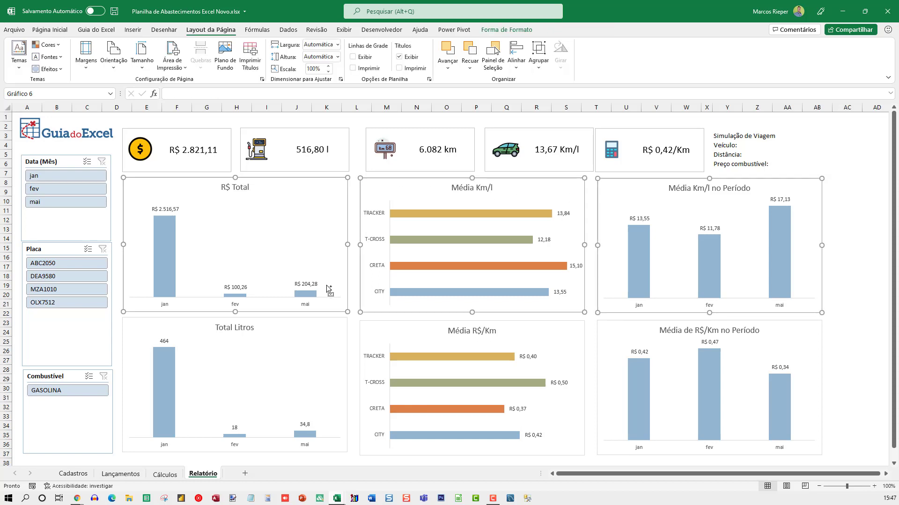
{"action": "left_click", "coordinate": [329, 344], "text": "ctrl"}
{"action": "left_click", "coordinate": [443, 338], "text": "ctrl"}
{"action": "left_click", "coordinate": [631, 334], "text": "ctrl"}
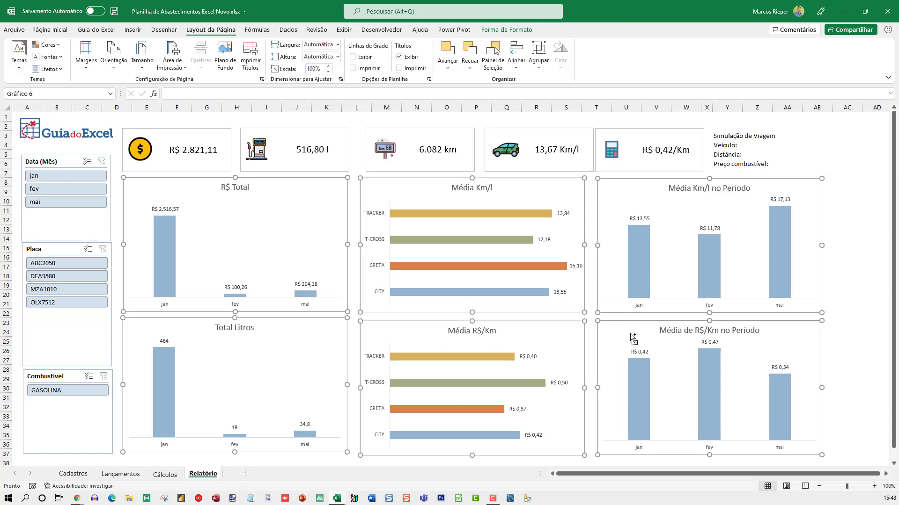
{"action": "left_click_drag", "start_coordinate": [633, 336], "coordinate": [632, 373]}
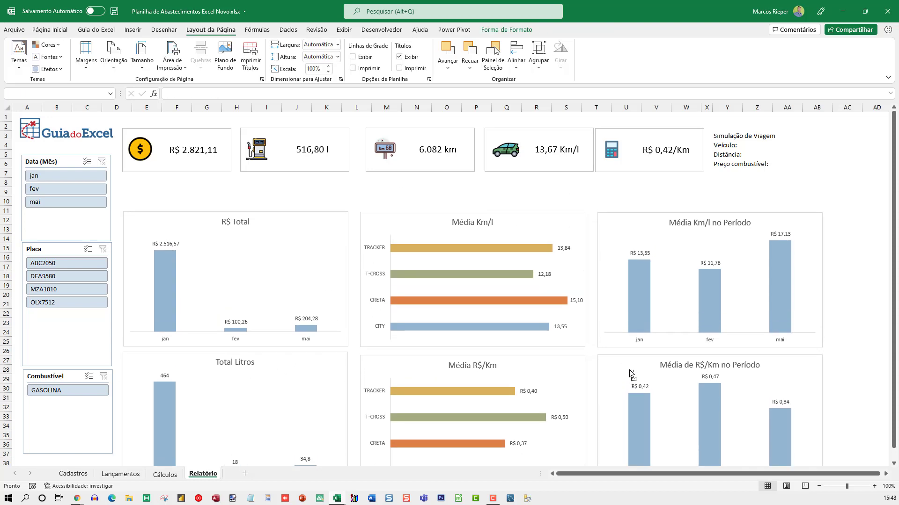
Enter the label "Média" in Y8, leaving Y7 blank below the simulation inputs
{"action": "left_click", "coordinate": [732, 174]}
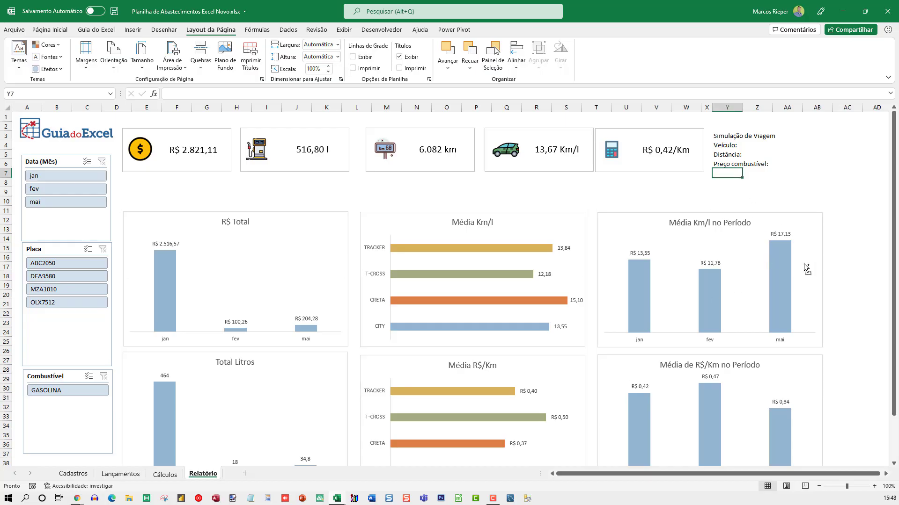
{"action": "key", "text": "Down"}
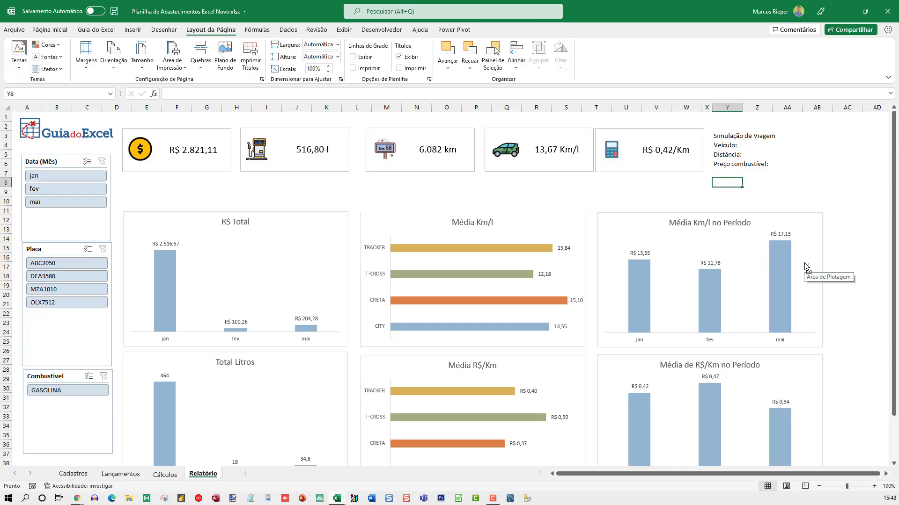
{"action": "type", "text": "Média"}
{"action": "key", "text": "Return"}
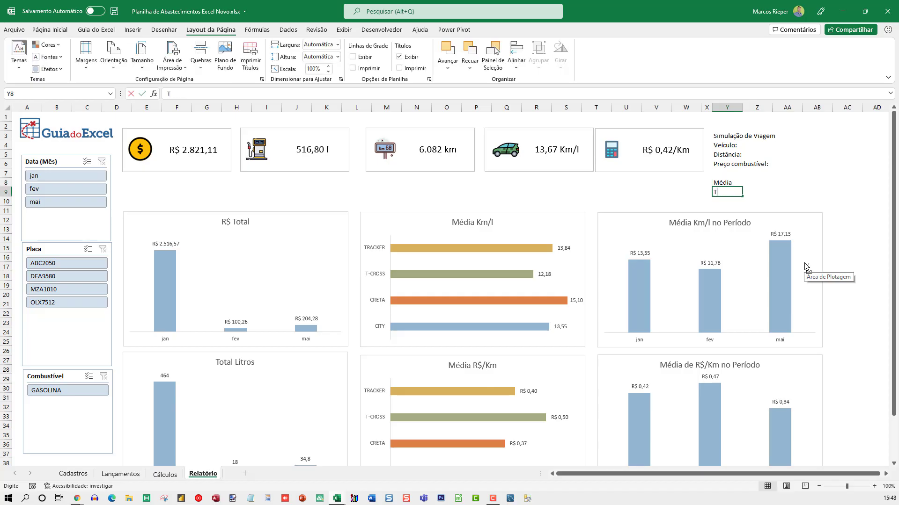
Enter the label "Total:" in Y9 and add the missing colon to the Y8 label so it reads "Média:"
{"action": "type", "text": "Total:"}
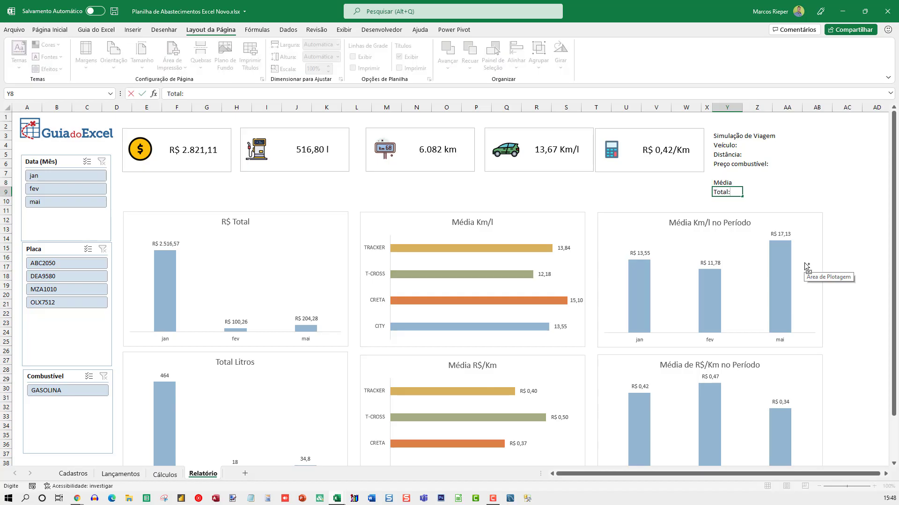
{"action": "key", "text": "Up"}
{"action": "key", "text": "F2"}
{"action": "key", "text": "Return"}
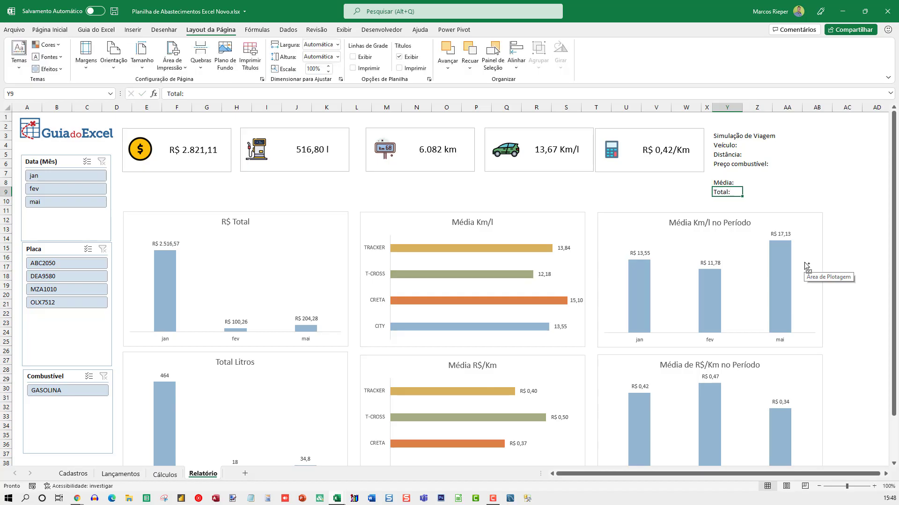
Centre the title "Simulação de Viagem" across the selection Y3:Z3 and widen column Y to 17,43 (127 pixels)
{"action": "left_click_drag", "start_coordinate": [722, 139], "coordinate": [760, 139]}
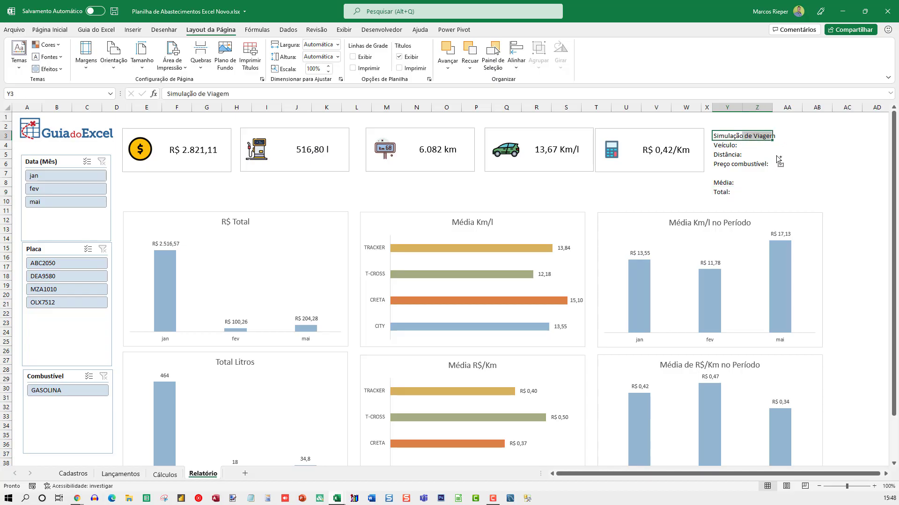
{"action": "key", "text": "ctrl+1"}
{"action": "left_click", "coordinate": [342, 124]}
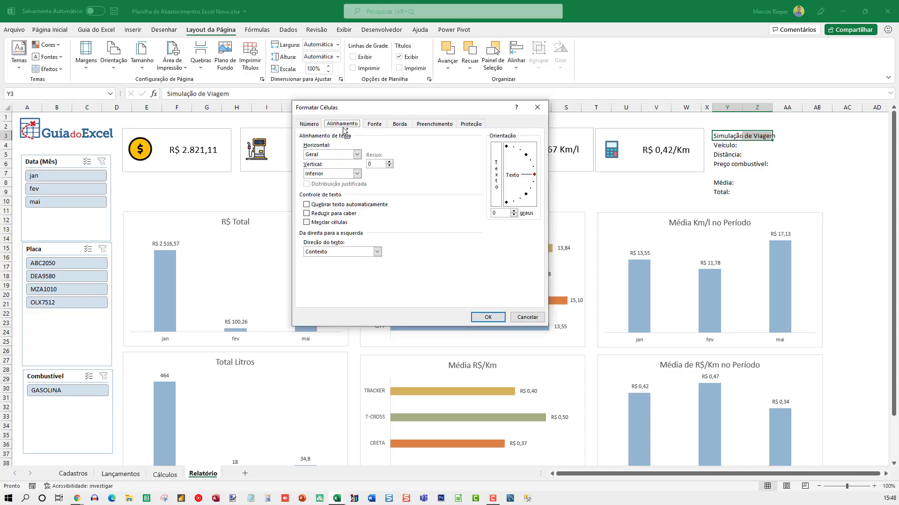
{"action": "left_click", "coordinate": [337, 154]}
{"action": "left_click", "coordinate": [338, 202]}
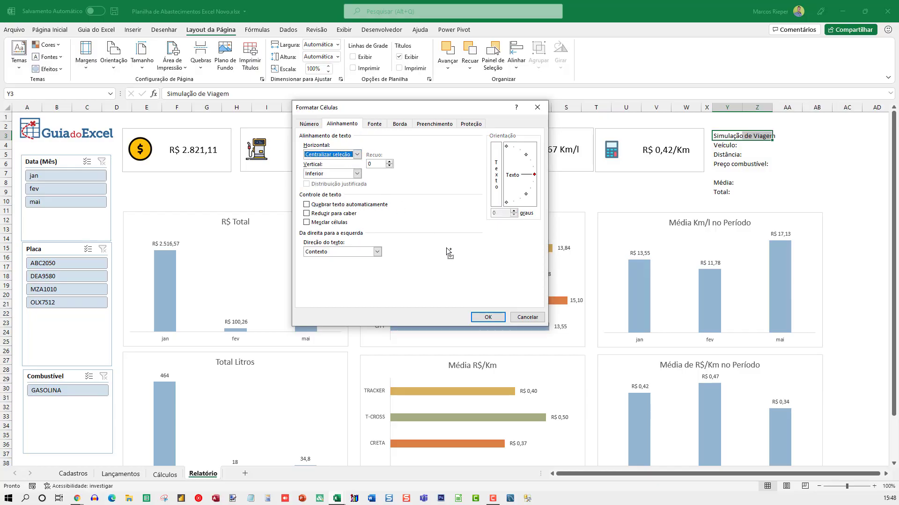
{"action": "left_click", "coordinate": [486, 317]}
{"action": "left_click", "coordinate": [787, 154]}
{"action": "left_click_drag", "start_coordinate": [742, 107], "coordinate": [772, 108]}
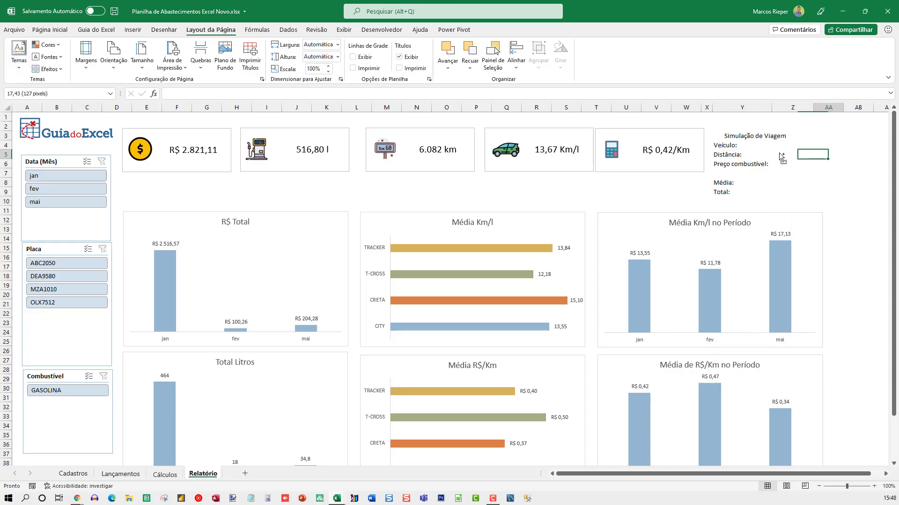
Add a list data validation with the source =Placas to the Veículo cell Z4
{"action": "left_click", "coordinate": [786, 146]}
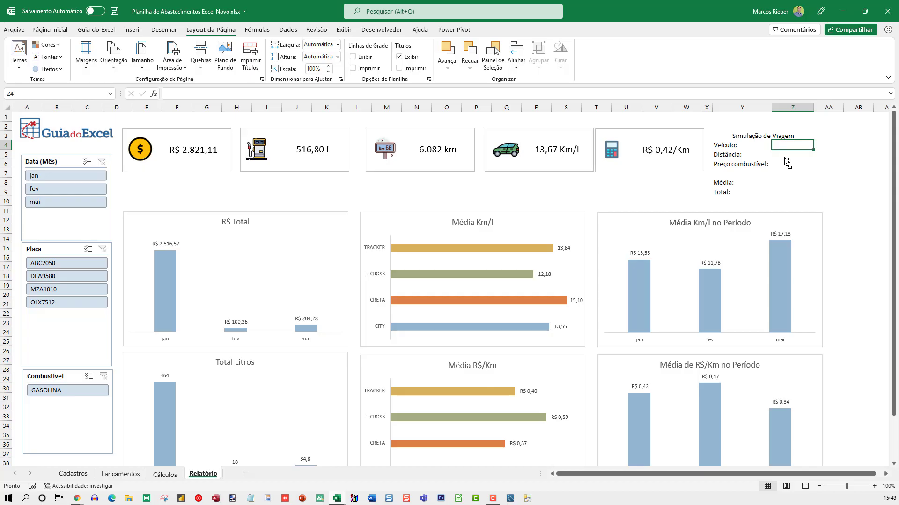
{"action": "left_click", "coordinate": [287, 30]}
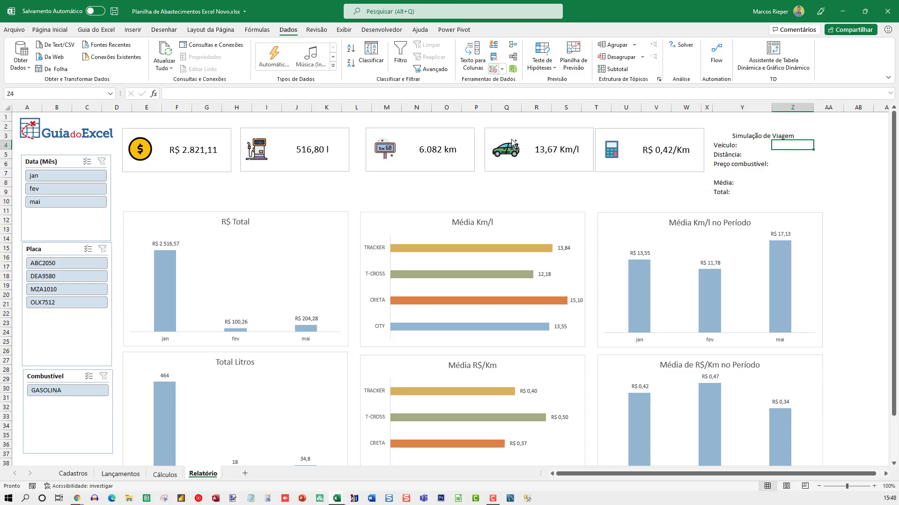
{"action": "left_click", "coordinate": [493, 70]}
{"action": "left_click", "coordinate": [372, 194]}
{"action": "left_click", "coordinate": [346, 220]}
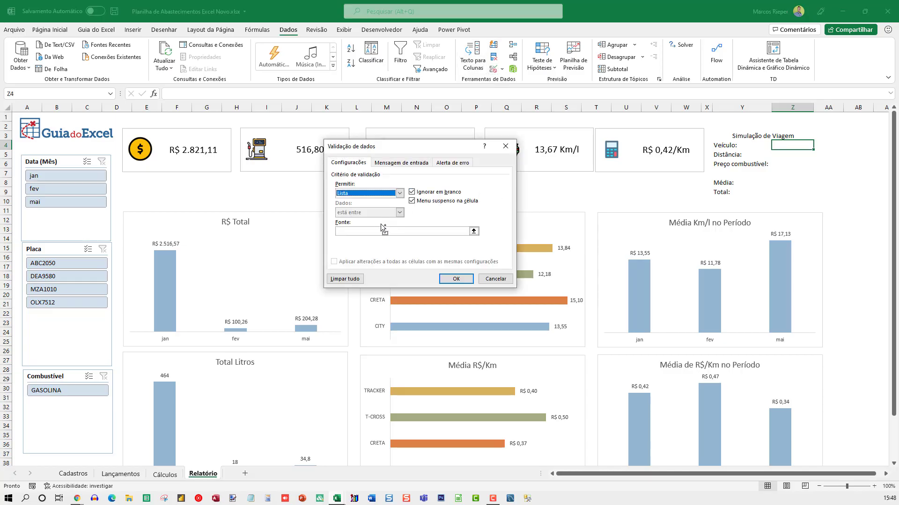
{"action": "left_click", "coordinate": [414, 231]}
{"action": "type", "text": "="}
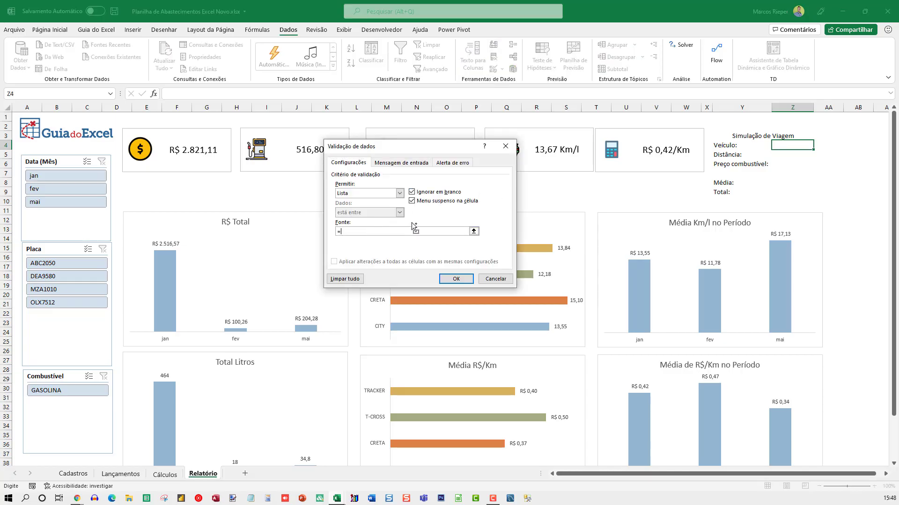
{"action": "type", "text": "Placas"}
{"action": "key", "text": "Return"}
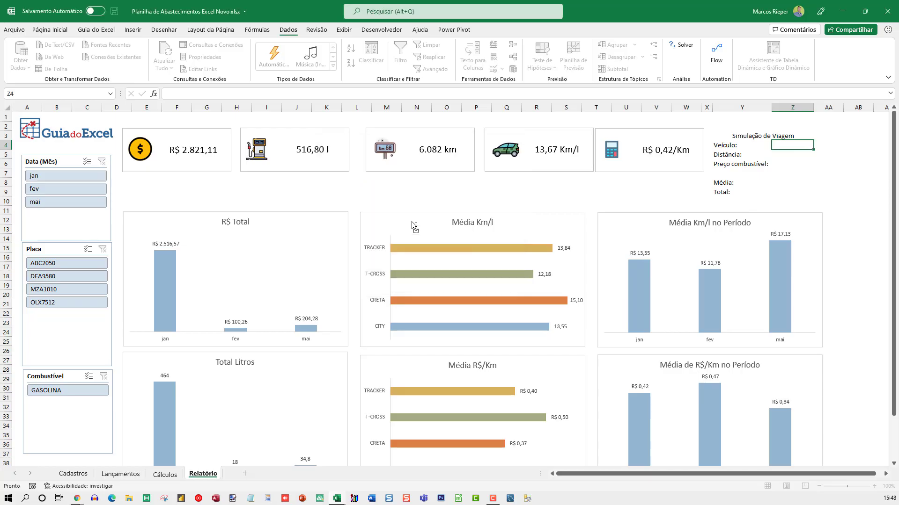
Choose the vehicle MZA1010 from the validation list in Z4
{"action": "left_click", "coordinate": [817, 145]}
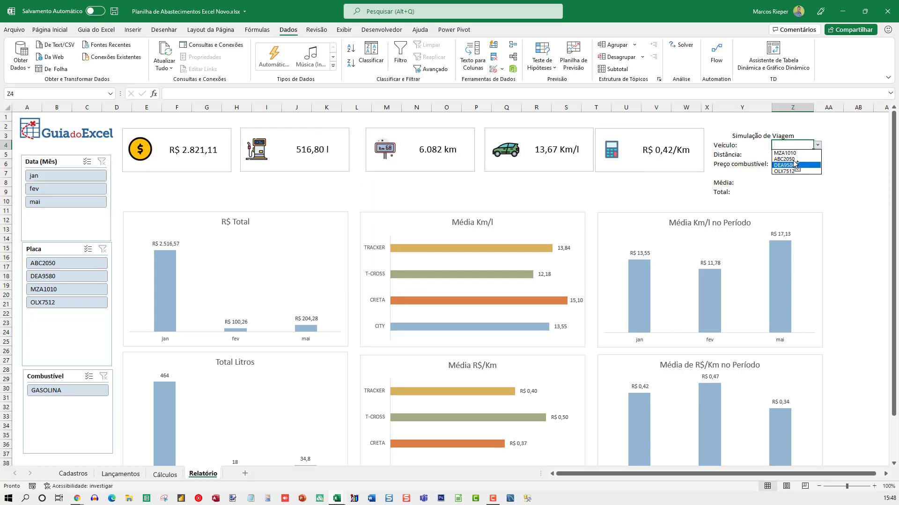
{"action": "left_click", "coordinate": [786, 153]}
{"action": "left_click", "coordinate": [798, 158]}
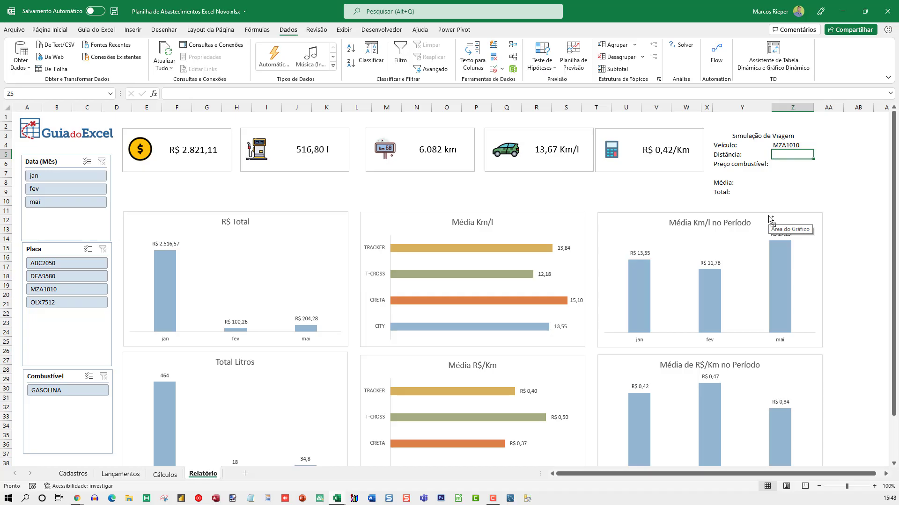
Enter 250 as the distance in Z5 and add the "km" suffix to its two-decimal number format through a custom format
{"action": "left_click", "coordinate": [56, 31]}
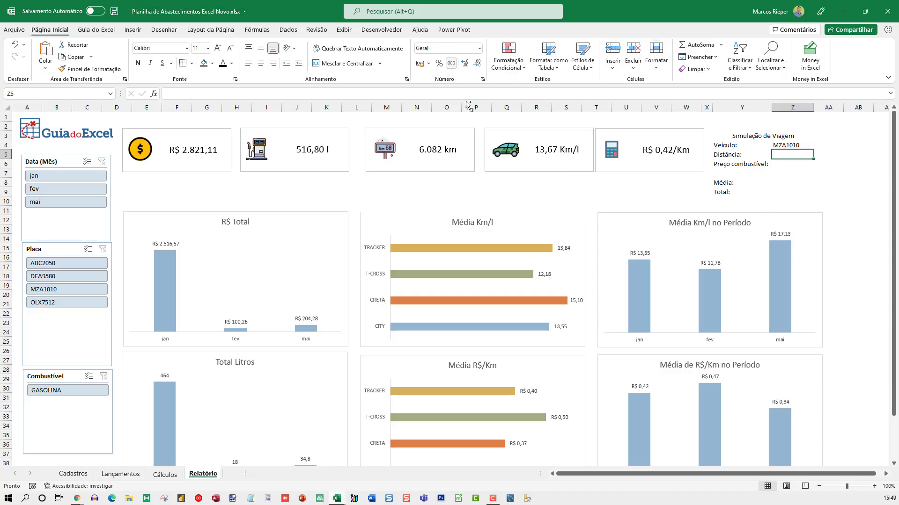
{"action": "type", "text": "250"}
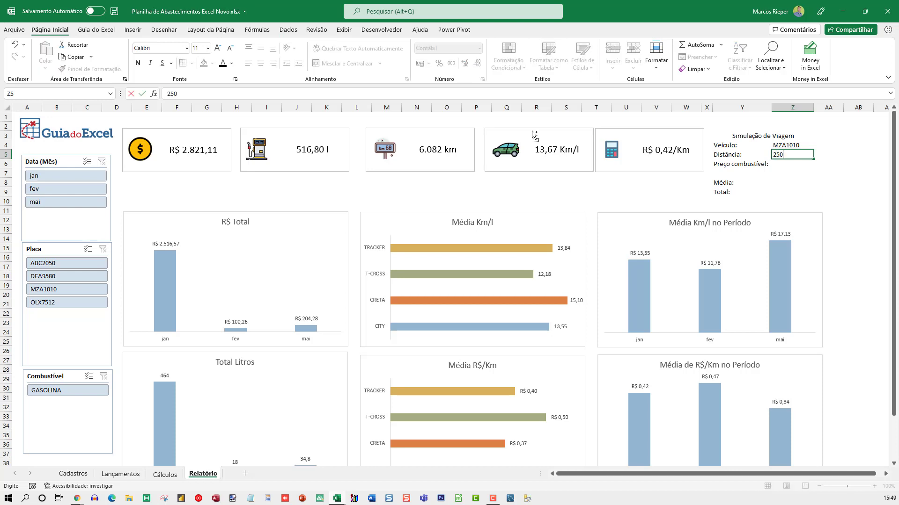
{"action": "key", "text": "ctrl+Return"}
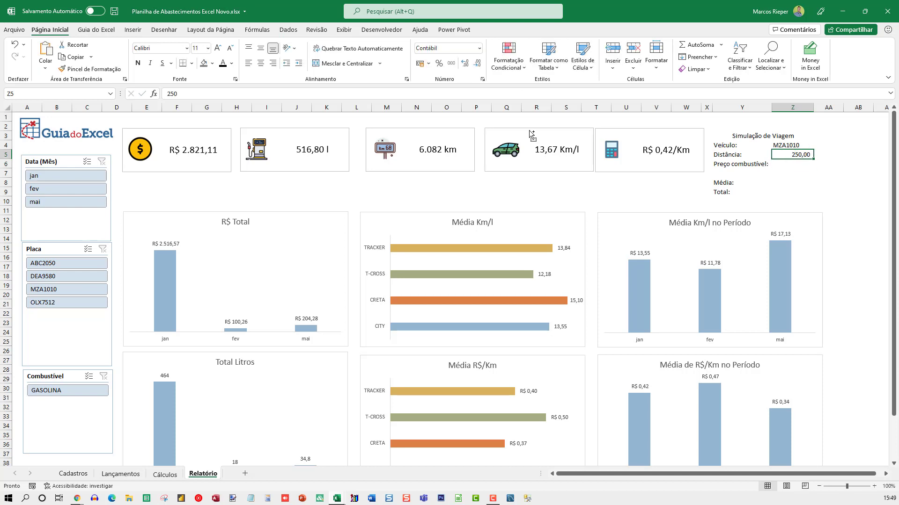
{"action": "key", "text": "ctrl+1"}
{"action": "left_click", "coordinate": [309, 124]}
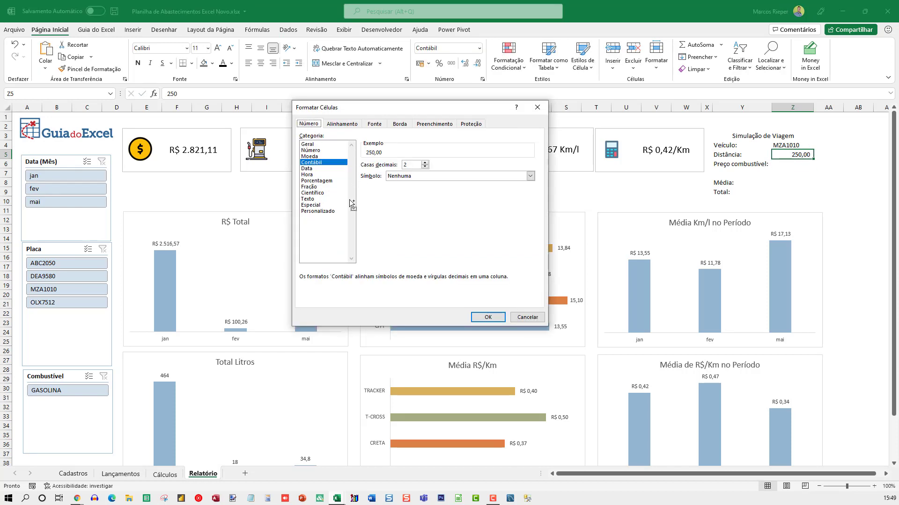
{"action": "left_click", "coordinate": [324, 211]}
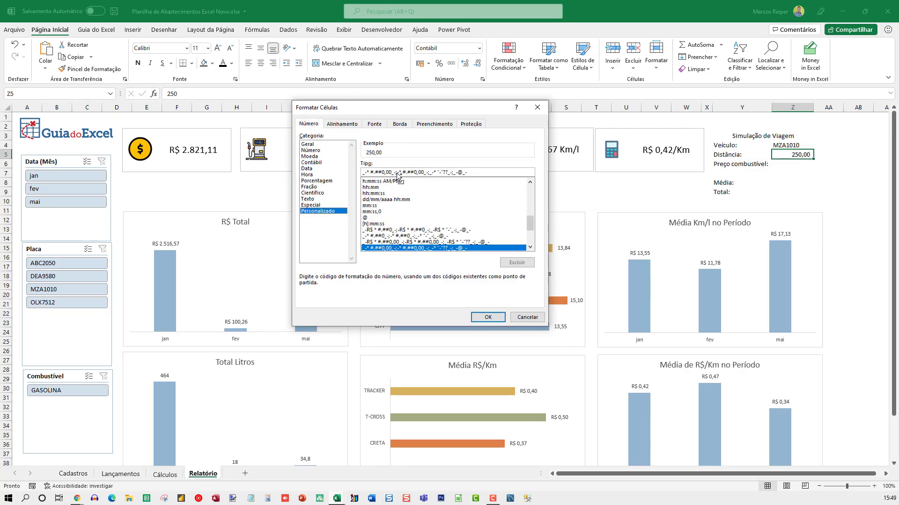
{"action": "left_click", "coordinate": [397, 174]}
{"action": "type", "text": "\"km\""}
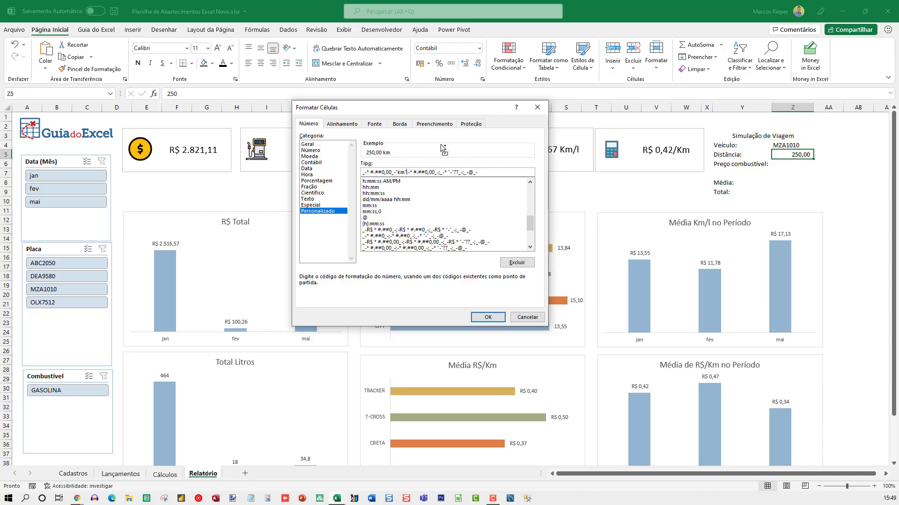
{"action": "key", "text": "Return"}
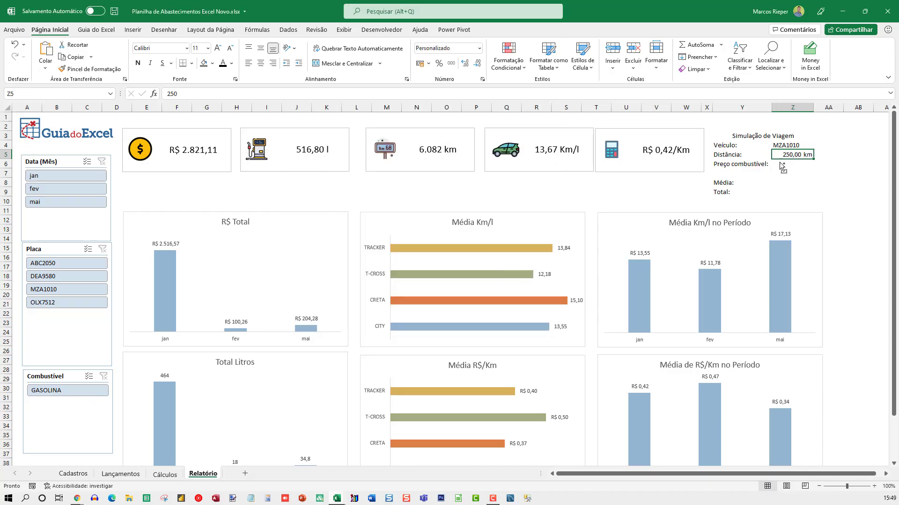
Set the trip distance in Z5 to 300
{"action": "left_click", "coordinate": [804, 174]}
{"action": "key", "text": "Up"}
{"action": "key", "text": "Up"}
{"action": "type", "text": "300"}
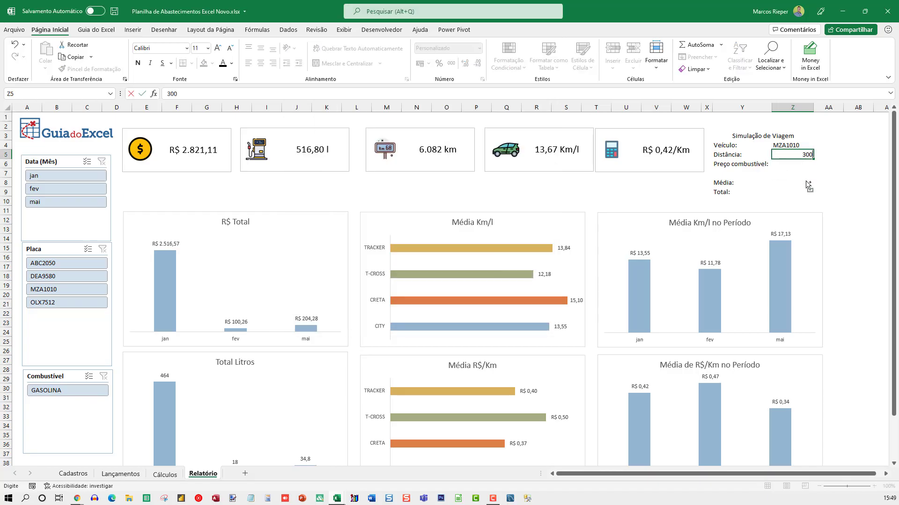
{"action": "key", "text": "Return"}
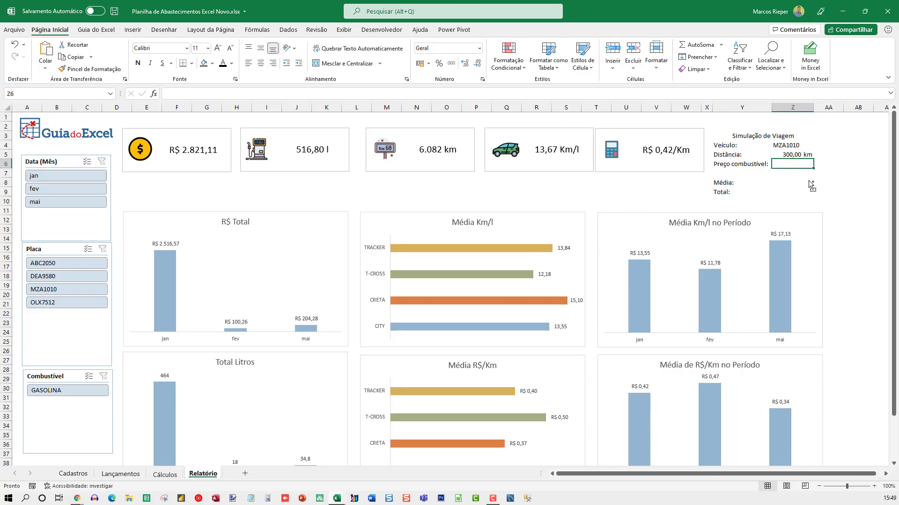
Enter the fuel price 5,55 in Z6 and format it as Moeda with the R$ symbol and two decimals
{"action": "type", "text": "5,55"}
{"action": "key", "text": "ctrl+Return"}
{"action": "key", "text": "ctrl+1"}
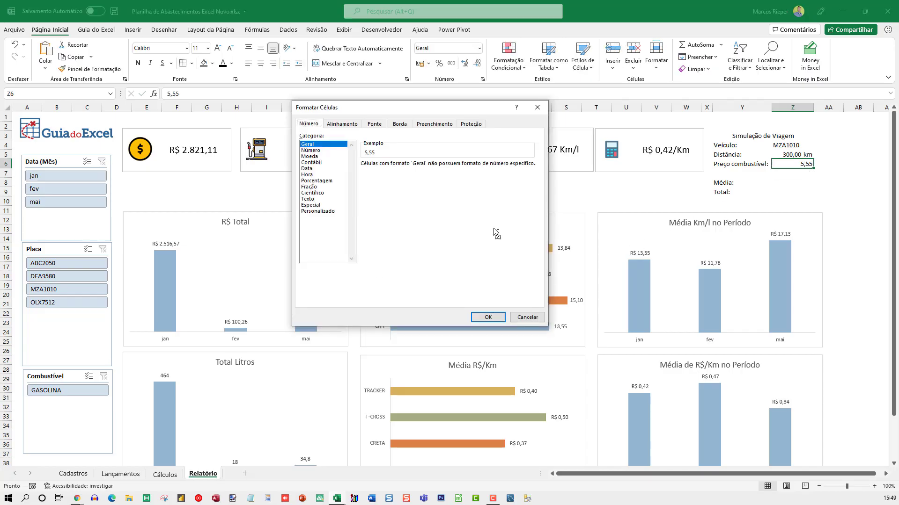
{"action": "left_click", "coordinate": [309, 156]}
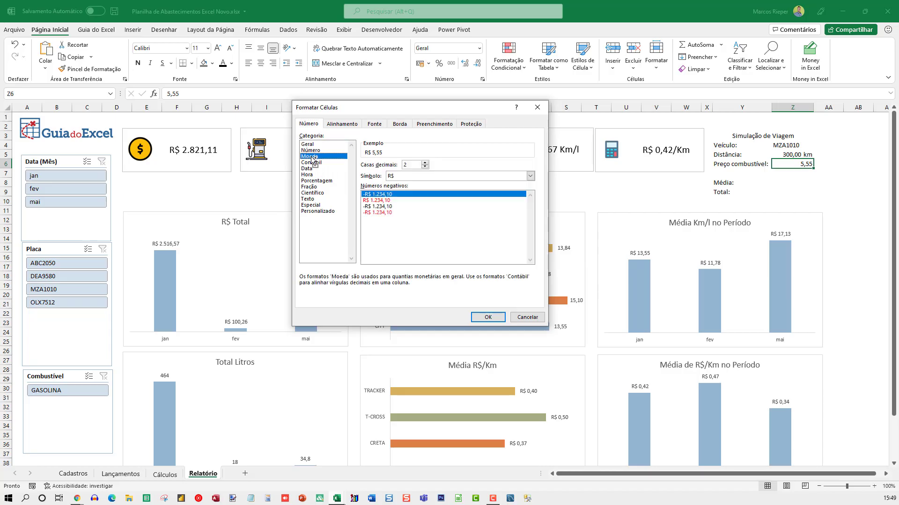
{"action": "left_click", "coordinate": [493, 319]}
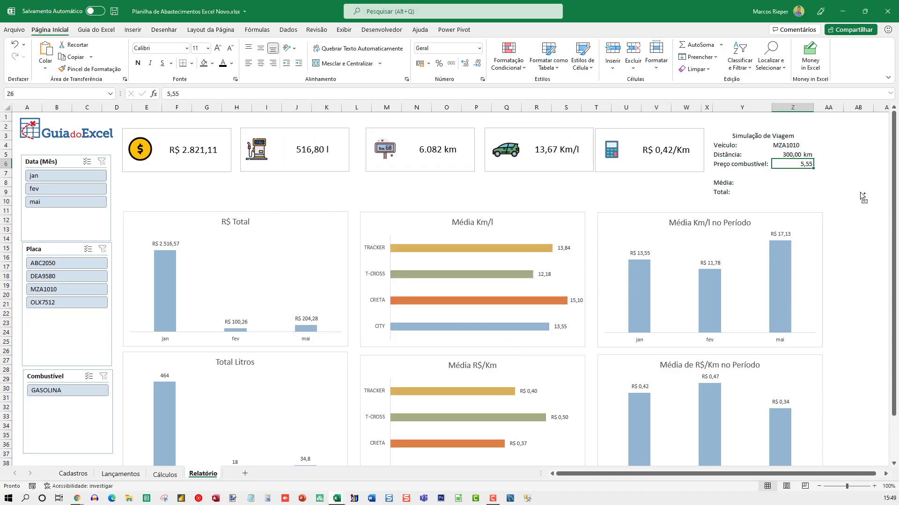
{"action": "left_click", "coordinate": [791, 186]}
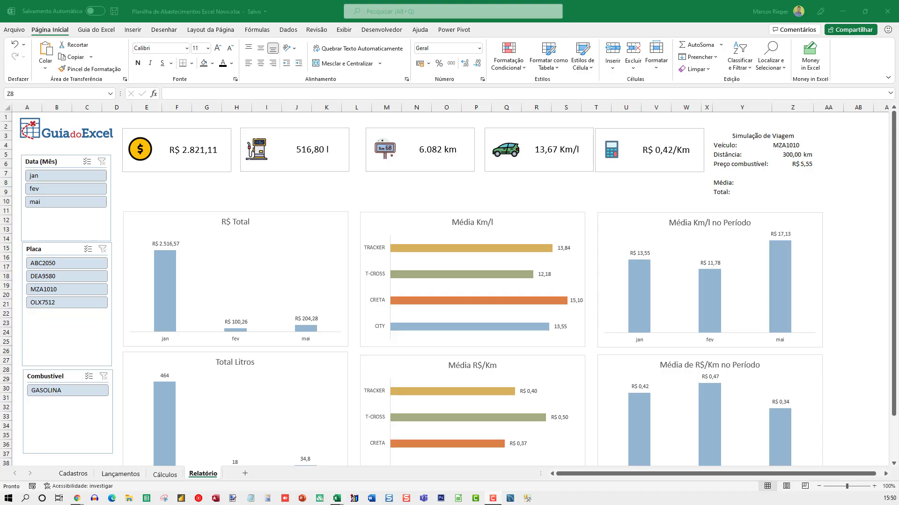
{"action": "left_click", "coordinate": [789, 186]}
{"action": "key", "text": "Right"}
{"action": "key", "text": "Right"}
{"action": "key", "text": "Right"}
{"action": "key", "text": "Right"}
{"action": "key", "text": "Right"}
{"action": "key", "text": "Right"}
{"action": "key", "text": "Right"}
{"action": "key", "text": "Right"}
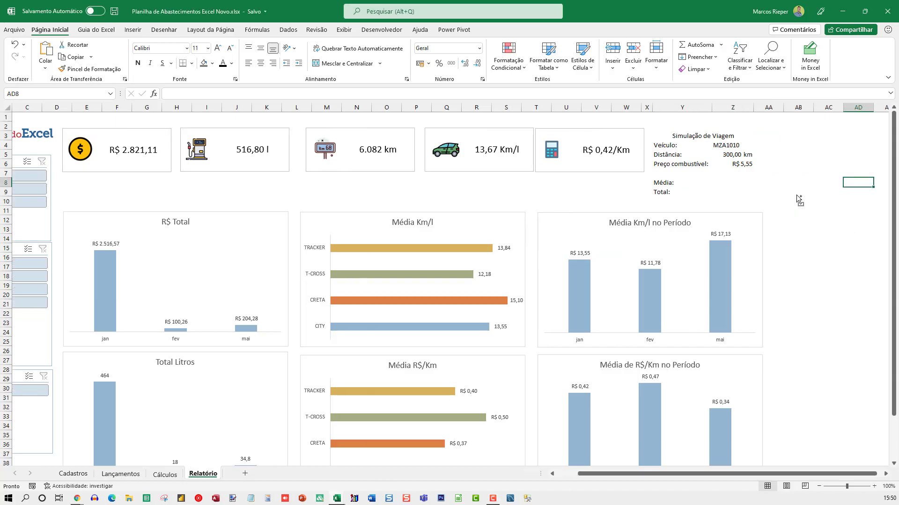
{"action": "key", "text": "Left"}
{"action": "key", "text": "Left"}
{"action": "key", "text": "Left"}
{"action": "key", "text": "Left"}
{"action": "key", "text": "Left"}
{"action": "key", "text": "Left"}
{"action": "key", "text": "Left"}
{"action": "key", "text": "Left"}
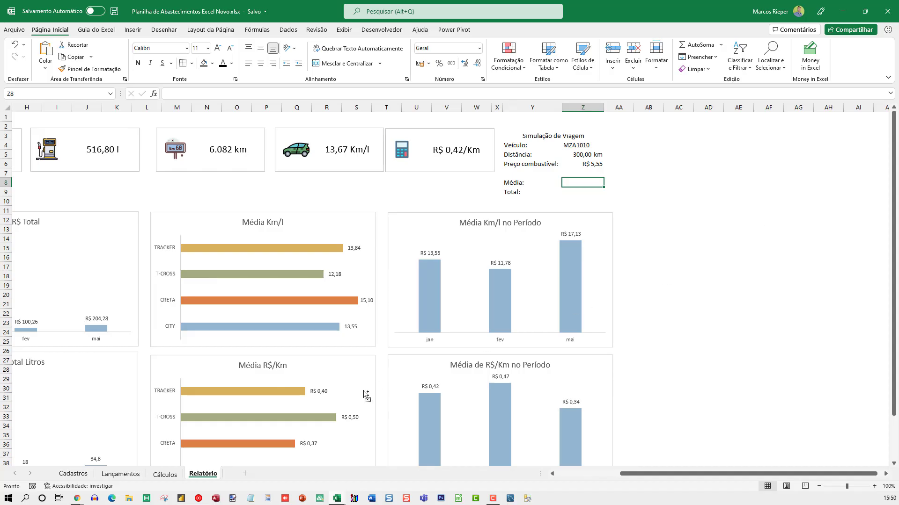
Clear the Placa filter on the Lançamentos sheet's Abastecimentos table by selecting all plates
{"action": "left_click", "coordinate": [121, 474]}
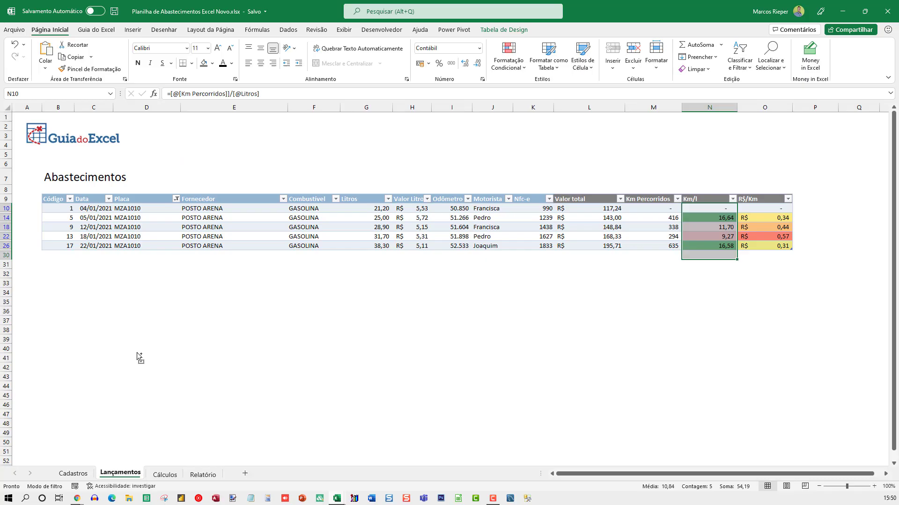
{"action": "left_click", "coordinate": [68, 219]}
{"action": "left_click", "coordinate": [150, 201]}
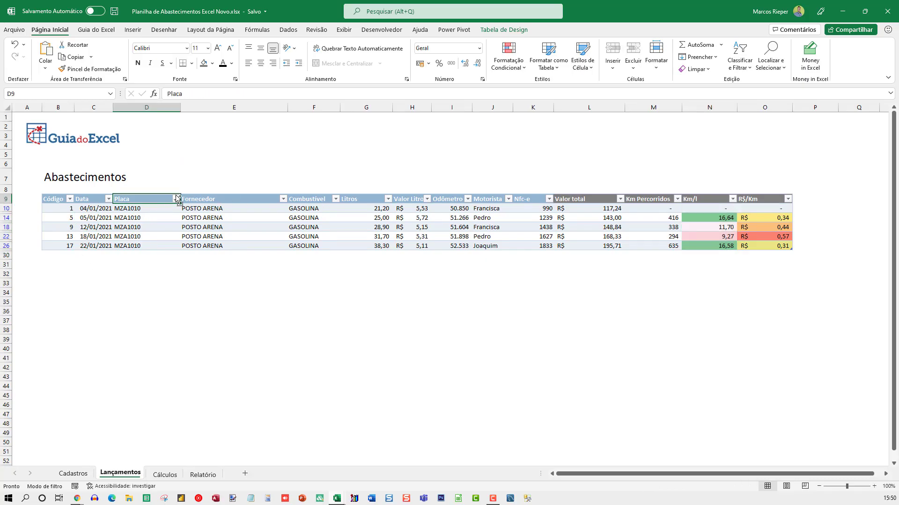
{"action": "key", "text": "ctrl+shift+Down"}
{"action": "left_click", "coordinate": [176, 200]}
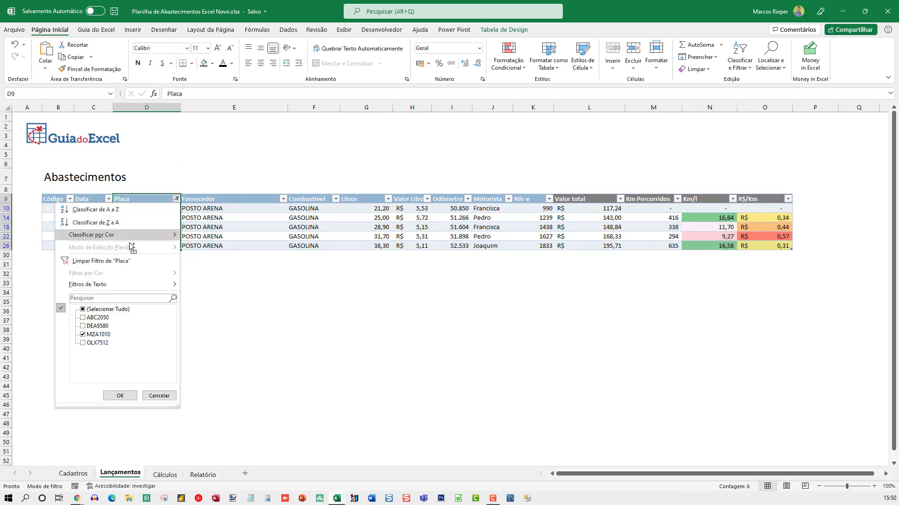
{"action": "left_click", "coordinate": [83, 309]}
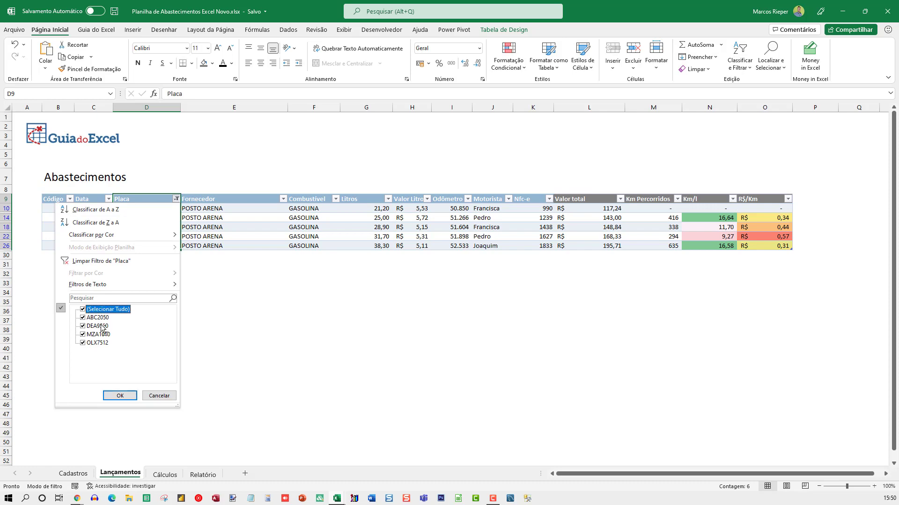
{"action": "left_click", "coordinate": [120, 395]}
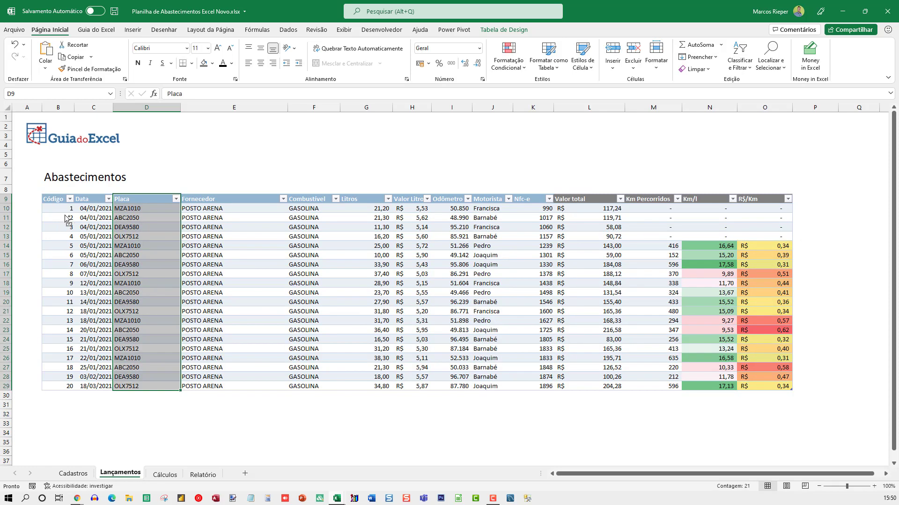
Select the Código values in B10:B29 of the Abastecimentos table to examine the refuelling records
{"action": "left_click_drag", "start_coordinate": [66, 208], "coordinate": [65, 388]}
{"action": "scroll", "coordinate": [121, 358], "scroll_direction": "up", "scroll_amount": 6}
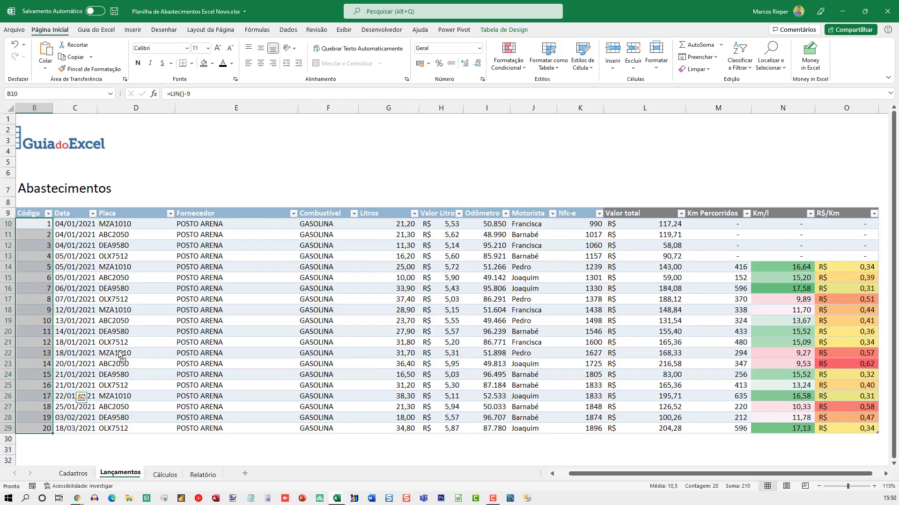
{"action": "scroll", "coordinate": [150, 289], "scroll_direction": "down", "scroll_amount": 3}
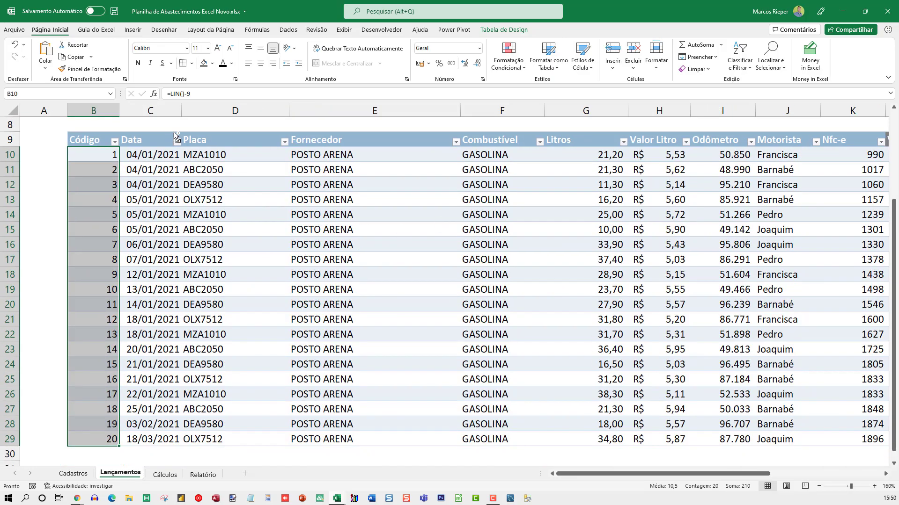
Examine the latest refuelling record of the simulated vehicle in the Placa column and return to the Relatório sheet
{"action": "left_click", "coordinate": [205, 157]}
{"action": "left_click", "coordinate": [224, 394]}
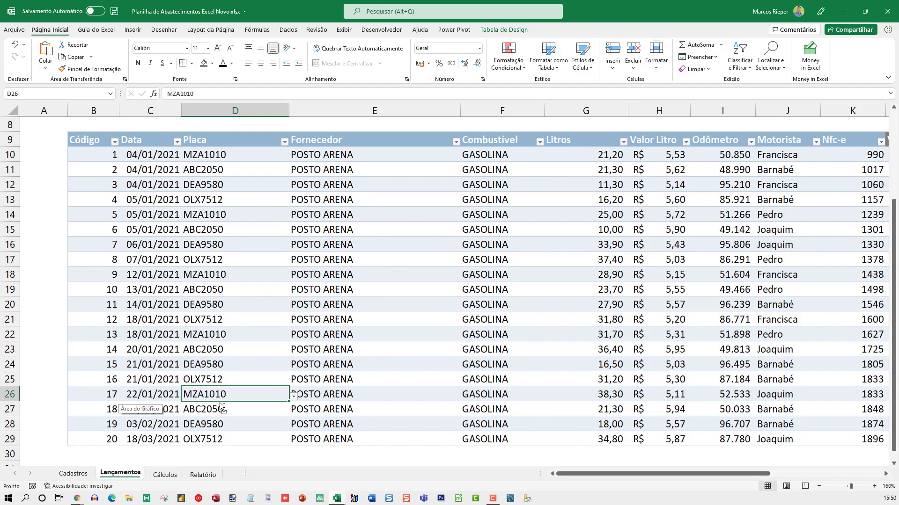
{"action": "left_click", "coordinate": [202, 475]}
{"action": "scroll", "coordinate": [526, 265], "scroll_direction": "up", "scroll_amount": 3}
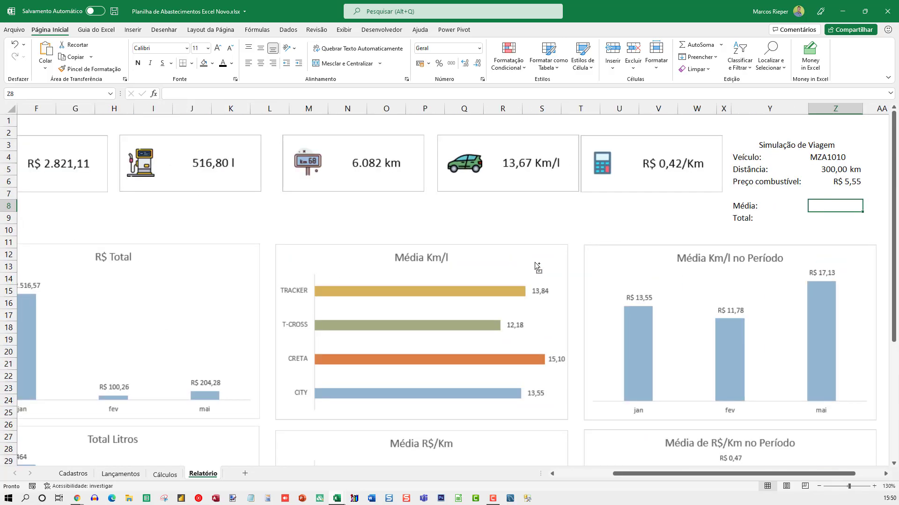
{"action": "key", "text": "Right"}
{"action": "key", "text": "Right"}
{"action": "key", "text": "Right"}
{"action": "key", "text": "Right"}
{"action": "key", "text": "Right"}
{"action": "key", "text": "Right"}
{"action": "key", "text": "Right"}
{"action": "key", "text": "Right"}
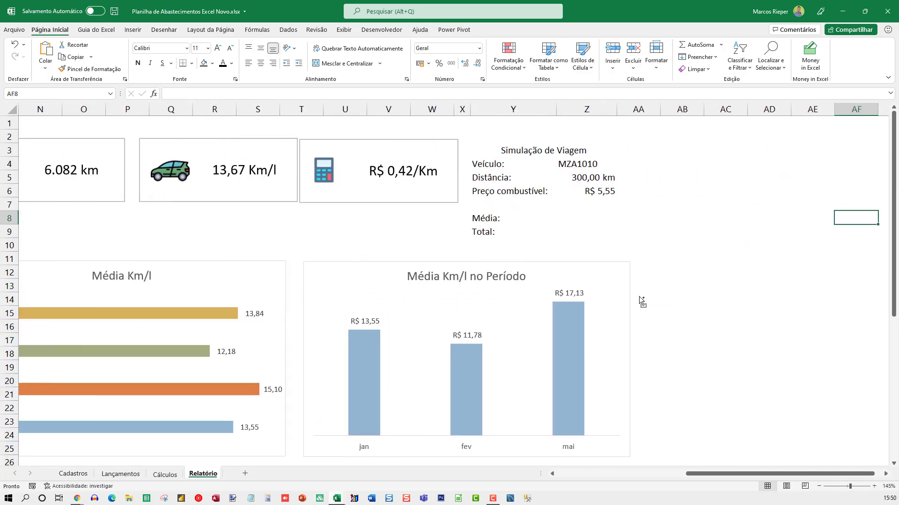
{"action": "key", "text": "Left"}
{"action": "key", "text": "Left"}
{"action": "key", "text": "Left"}
{"action": "key", "text": "Left"}
{"action": "key", "text": "Left"}
{"action": "key", "text": "Left"}
{"action": "key", "text": "Left"}
{"action": "key", "text": "Left"}
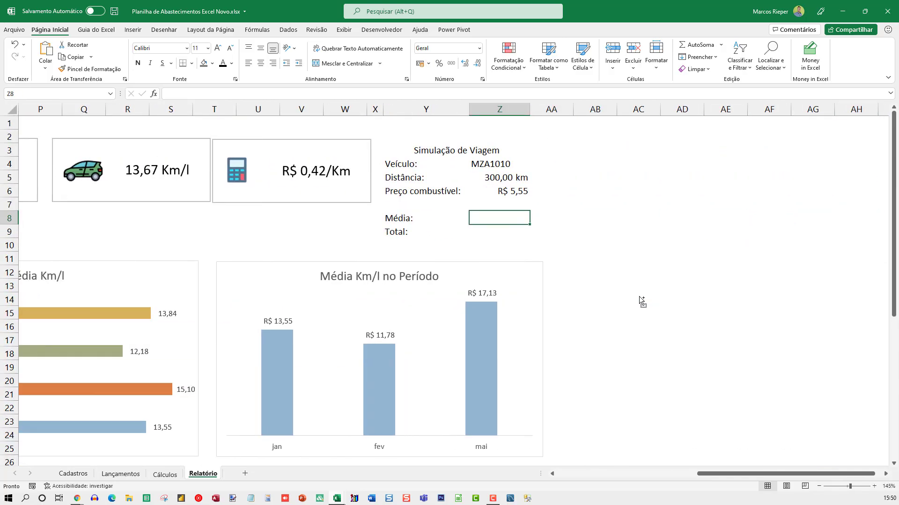
Start a MÁXIMOSES formula in Z8 with the Código column of the tAbastecimentos table as the maximum range
{"action": "type", "text": "=MÁ"}
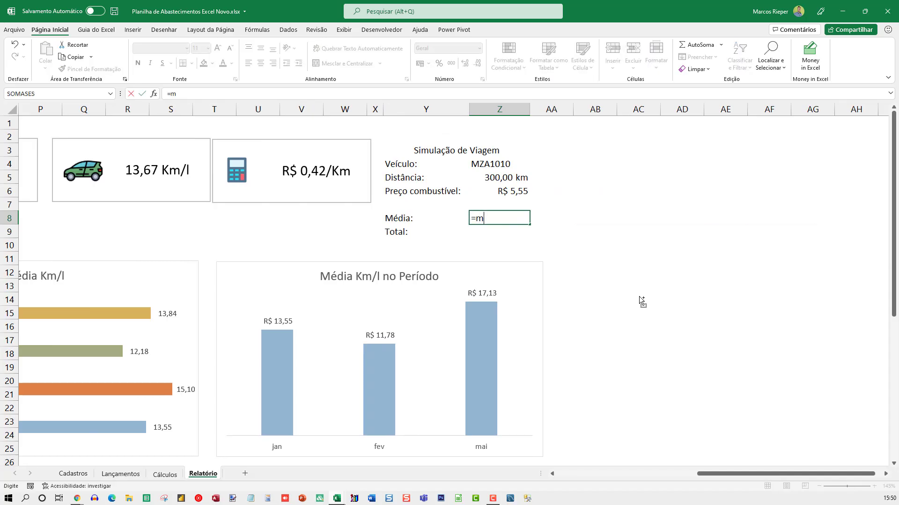
{"action": "key", "text": "BackSpace"}
{"action": "key", "text": "BackSpace"}
{"action": "type", "text": "MÁXIMOSES("}
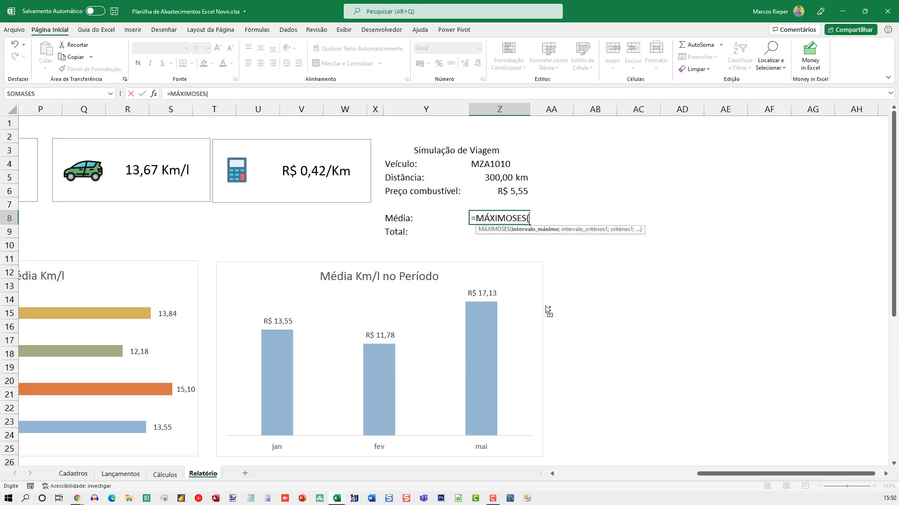
{"action": "left_click", "coordinate": [120, 474]}
{"action": "left_click", "coordinate": [133, 183]}
{"action": "key", "text": "ctrl+Up"}
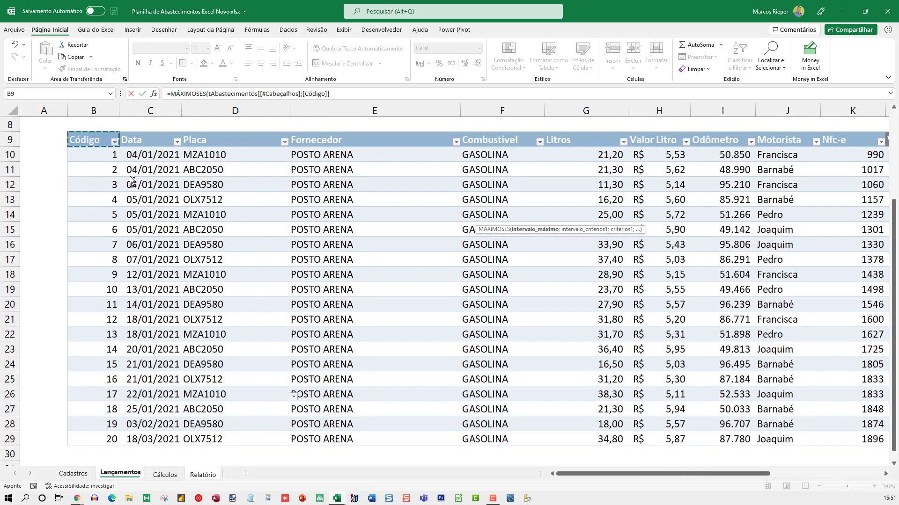
{"action": "key", "text": "Down"}
{"action": "key", "text": "ctrl+shift+Down"}
{"action": "type", "text": ";"}
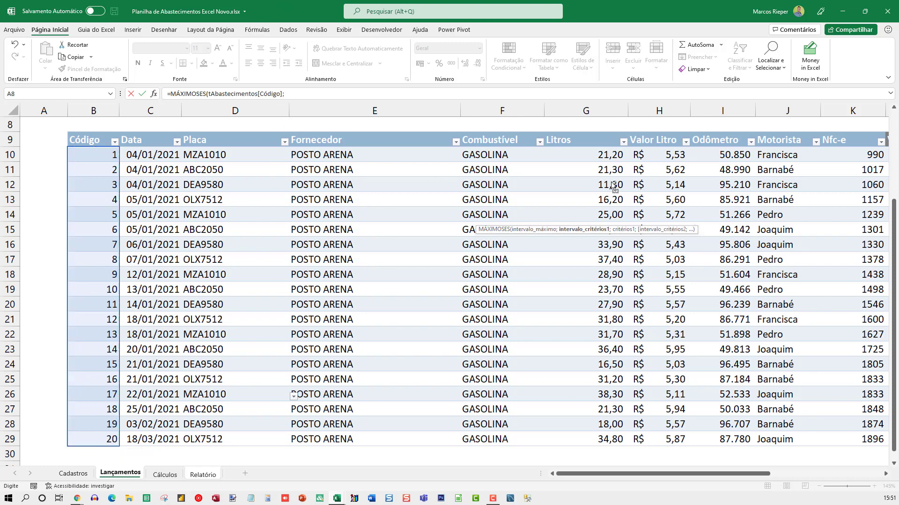
Complete the MÁXIMOSES formula with tAbastecimentos[Placa] as the criteria range and the vehicle cell Z4 as the criterion
{"action": "left_click", "coordinate": [497, 159]}
{"action": "key", "text": "Left"}
{"action": "key", "text": "Left"}
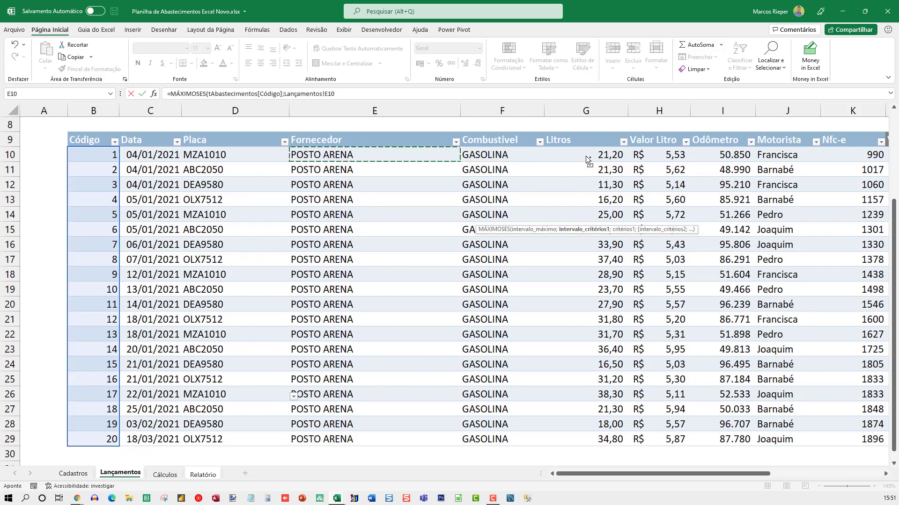
{"action": "key", "text": "ctrl+shift+Down"}
{"action": "type", "text": ";"}
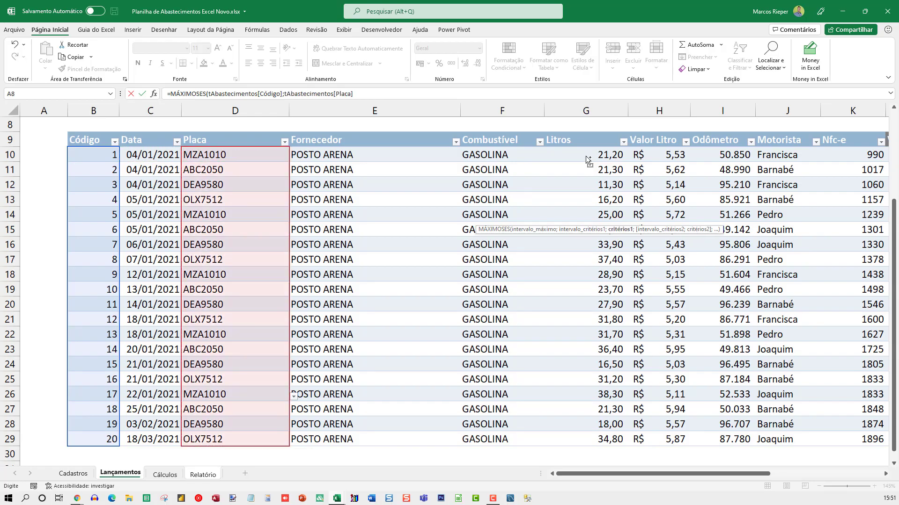
{"action": "left_click", "coordinate": [203, 475]}
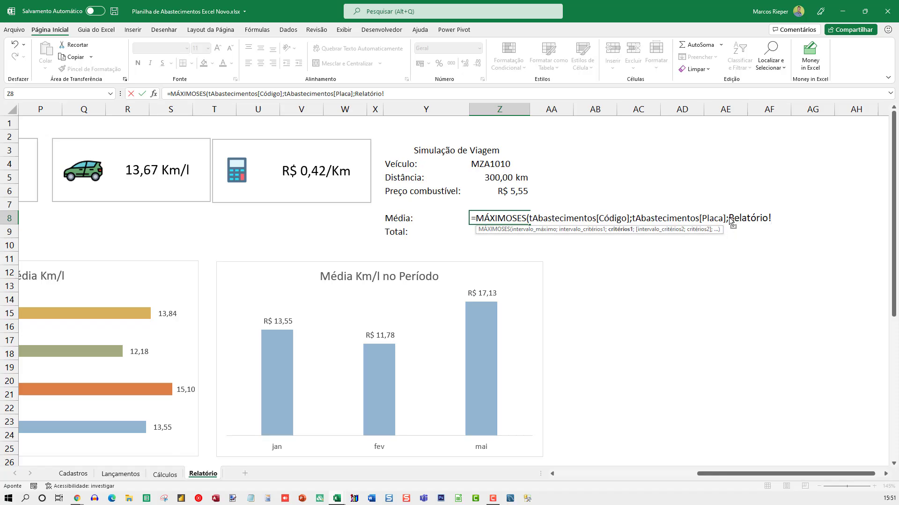
{"action": "left_click", "coordinate": [488, 167]}
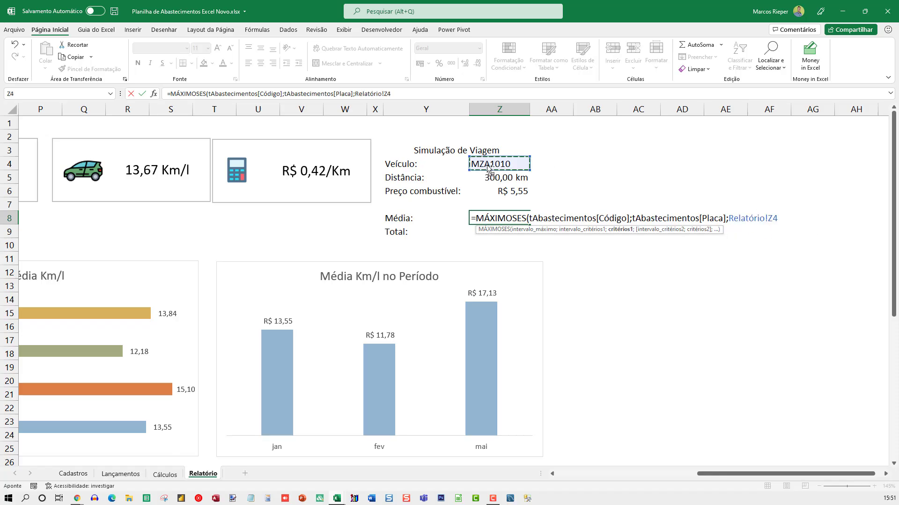
{"action": "left_click_drag", "start_coordinate": [727, 218], "coordinate": [830, 229]}
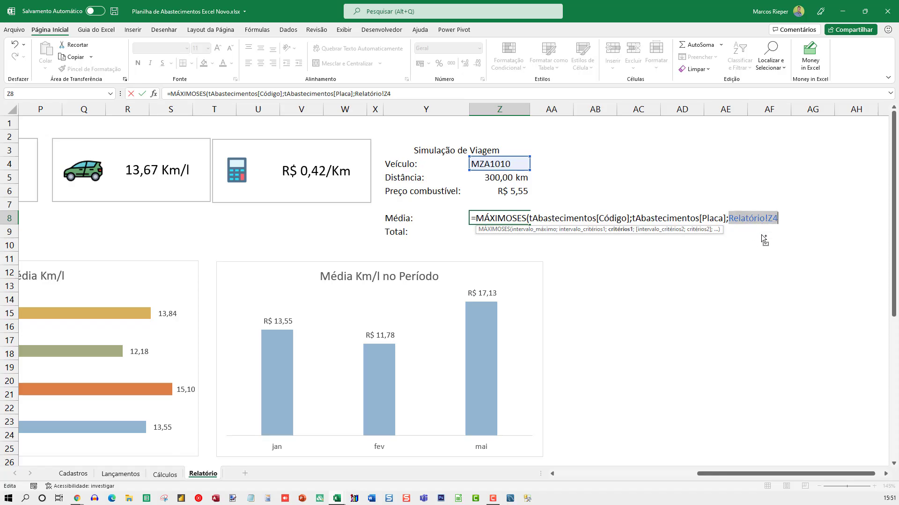
{"action": "key", "text": "BackSpace"}
{"action": "type", "text": "Z4"}
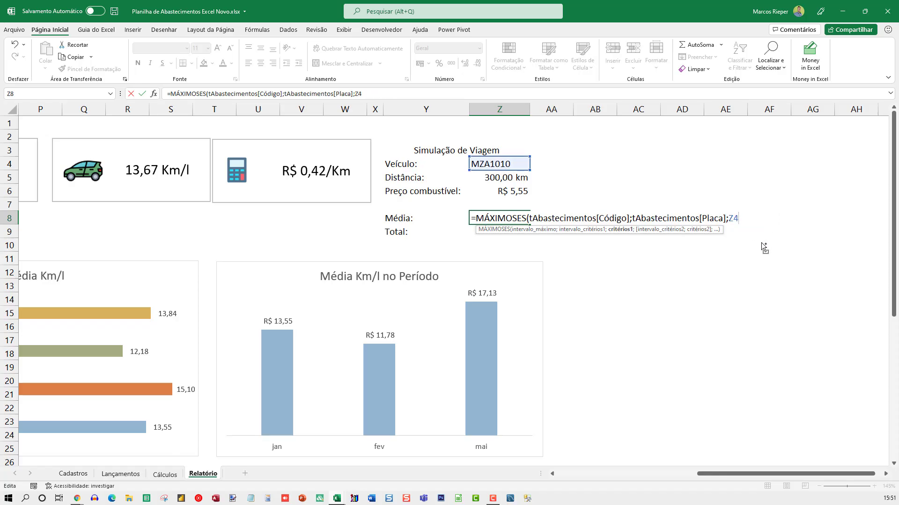
{"action": "type", "text": ")"}
{"action": "key", "text": "Return"}
{"action": "key", "text": "Up"}
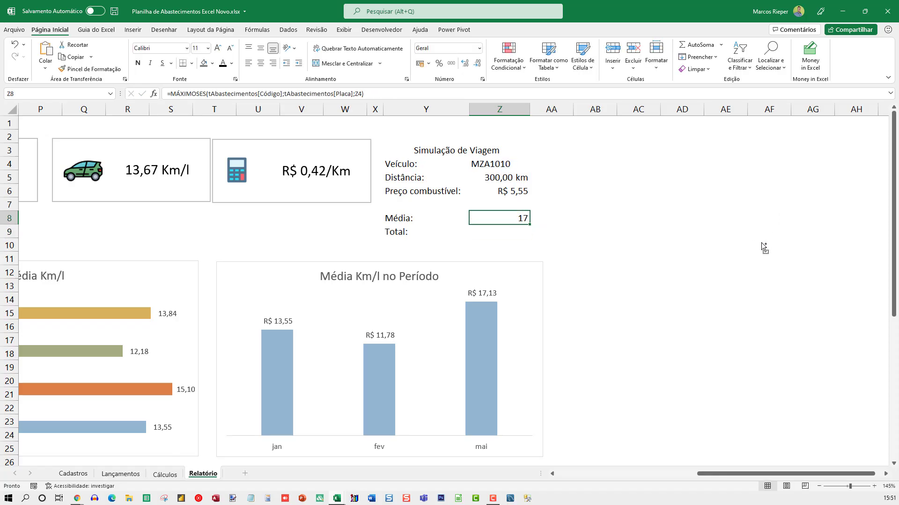
Wrap the MÁXIMOSES formula in Z8 in an ÍNDICE function so that it supplies the row number
{"action": "left_click", "coordinate": [129, 474]}
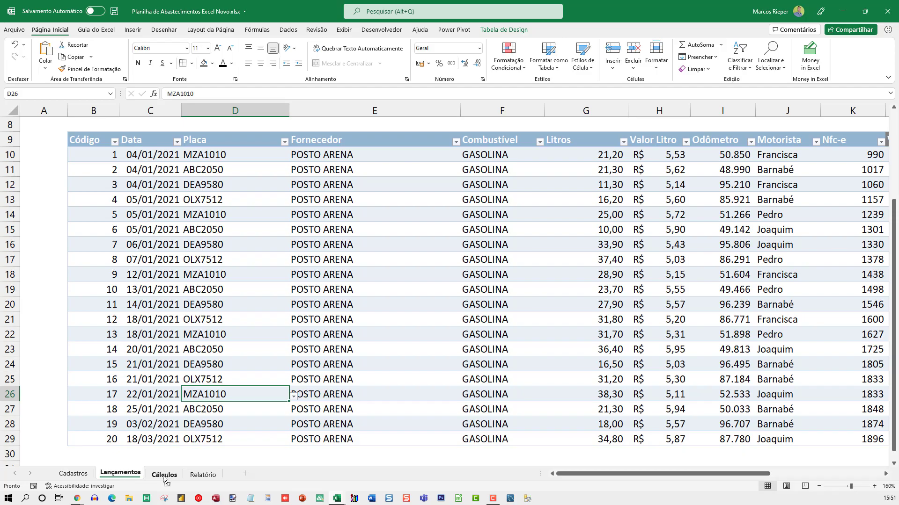
{"action": "left_click", "coordinate": [202, 474]}
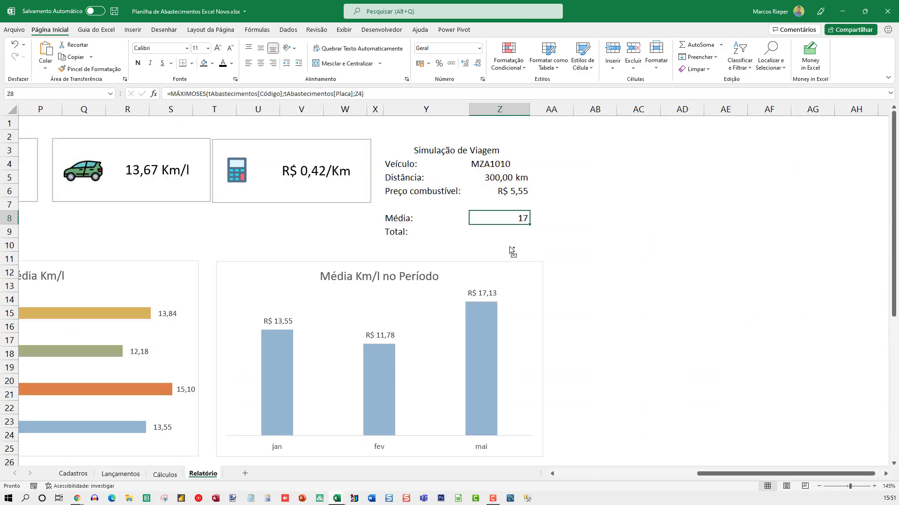
{"action": "key", "text": "F2"}
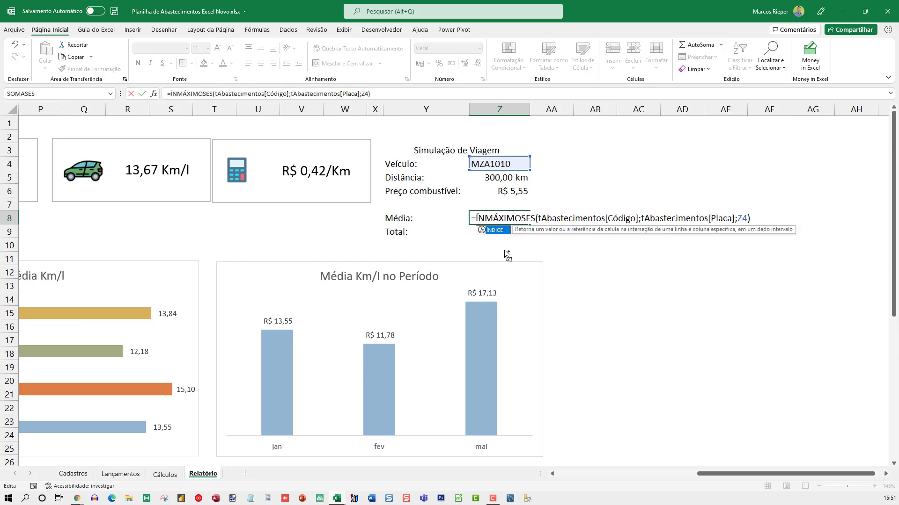
{"action": "type", "text": "ÍNDICE"}
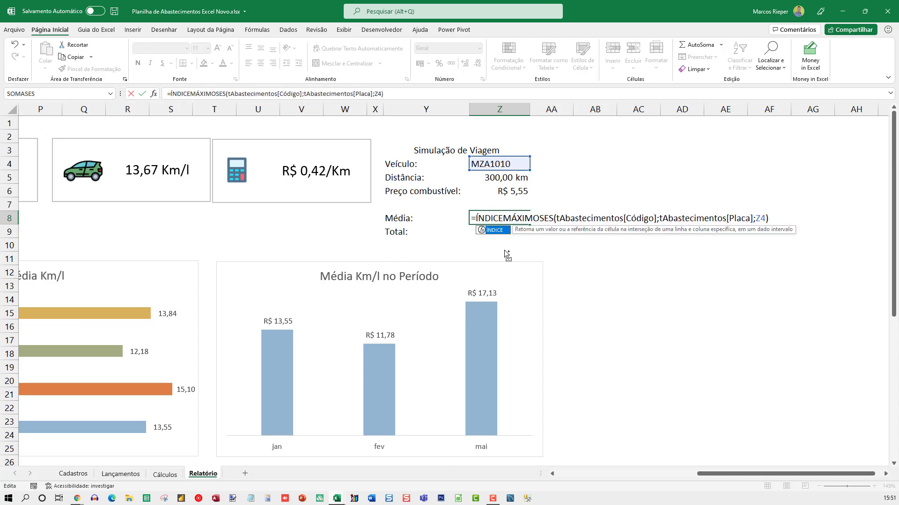
{"action": "type", "text": "(;"}
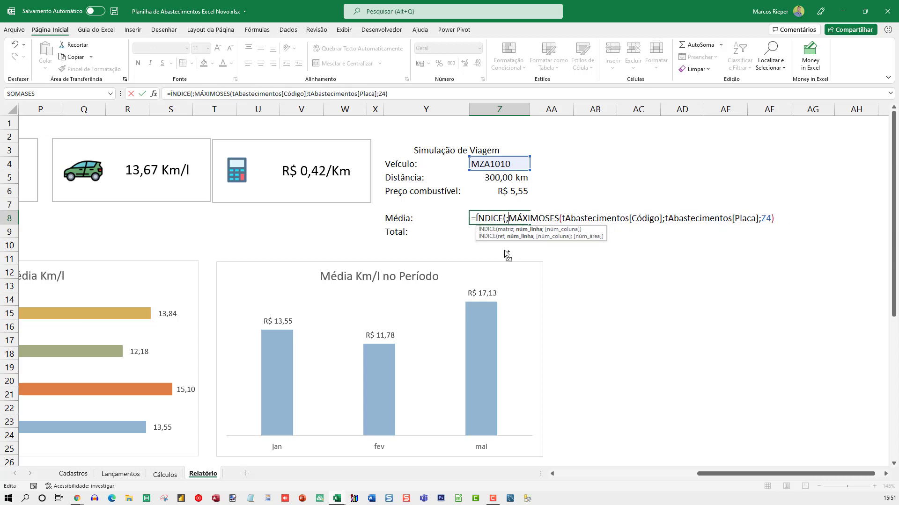
{"action": "key", "text": "Left"}
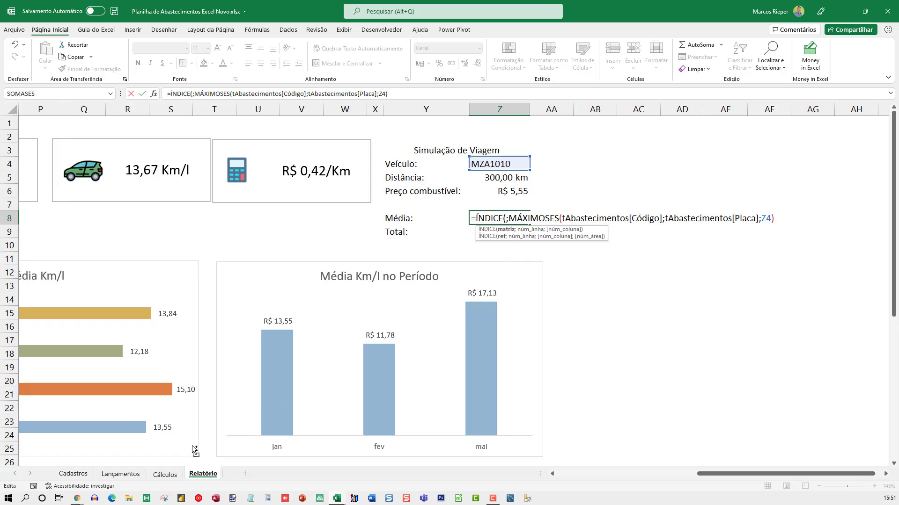
Complete the ÍNDICE formula in Z8 with tAbastecimentos[Km/l] as the matrix and 1 as the column number
{"action": "left_click", "coordinate": [133, 475]}
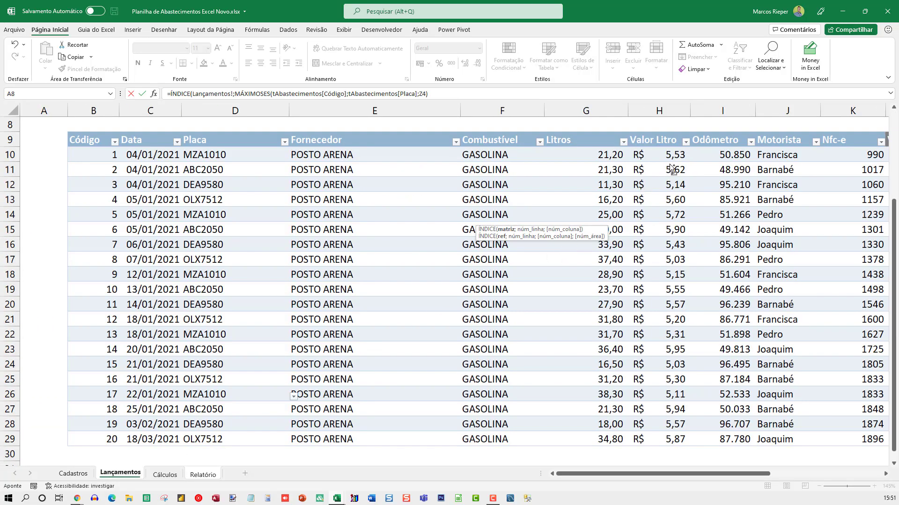
{"action": "left_click", "coordinate": [711, 158]}
{"action": "key", "text": "Right"}
{"action": "key", "text": "Right"}
{"action": "key", "text": "Right"}
{"action": "key", "text": "Right"}
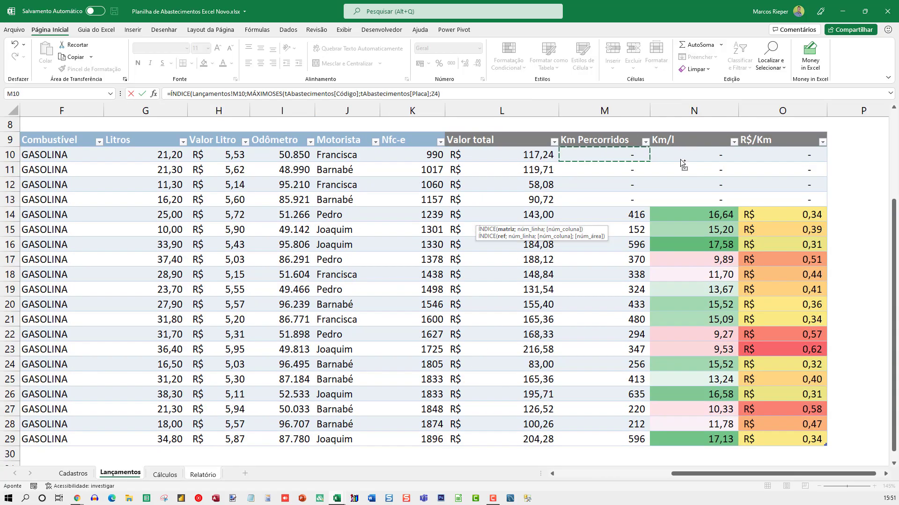
{"action": "left_click_drag", "start_coordinate": [680, 159], "coordinate": [684, 440]}
{"action": "type", "text": ";"}
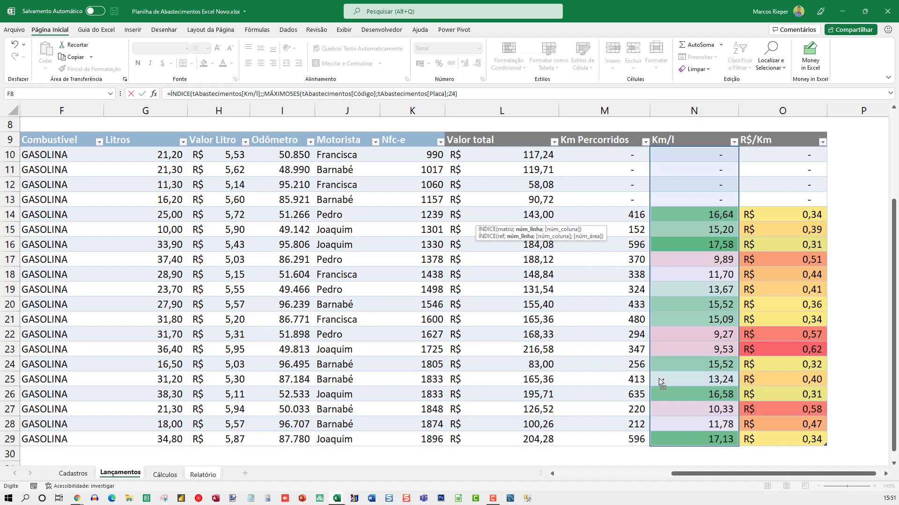
{"action": "left_click", "coordinate": [265, 93]}
{"action": "key", "text": "BackSpace"}
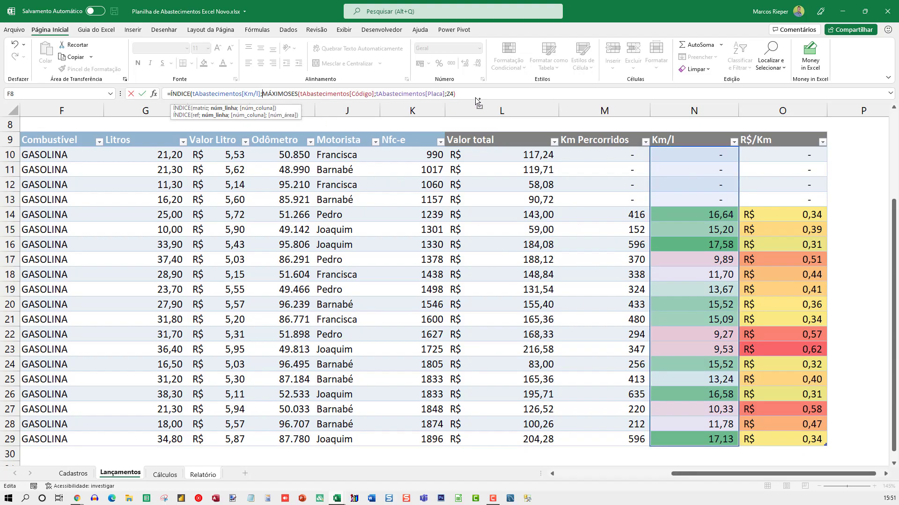
{"action": "type", "text": ";1"}
{"action": "key", "text": "Return"}
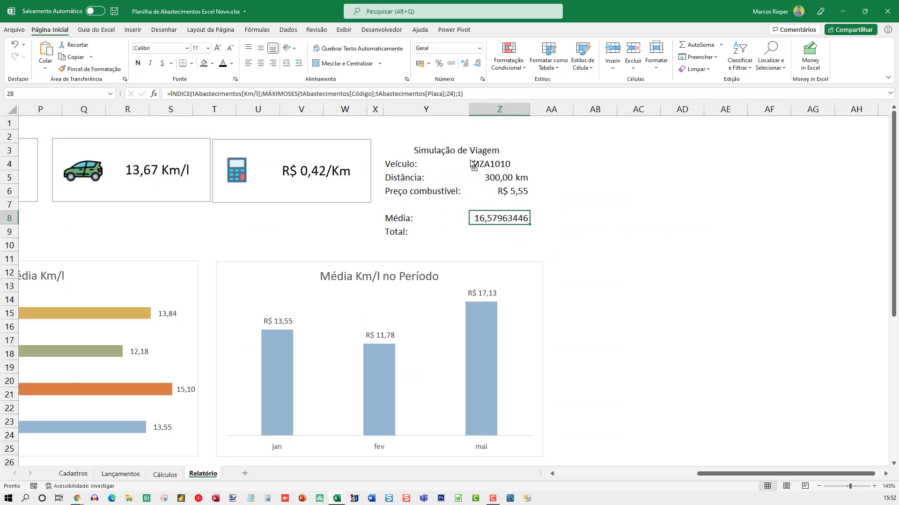
Format the average in Z8 as Contábil with two decimals and add a "Km/l" suffix through a custom number format
{"action": "left_click", "coordinate": [451, 63]}
{"action": "key", "text": "ctrl+1"}
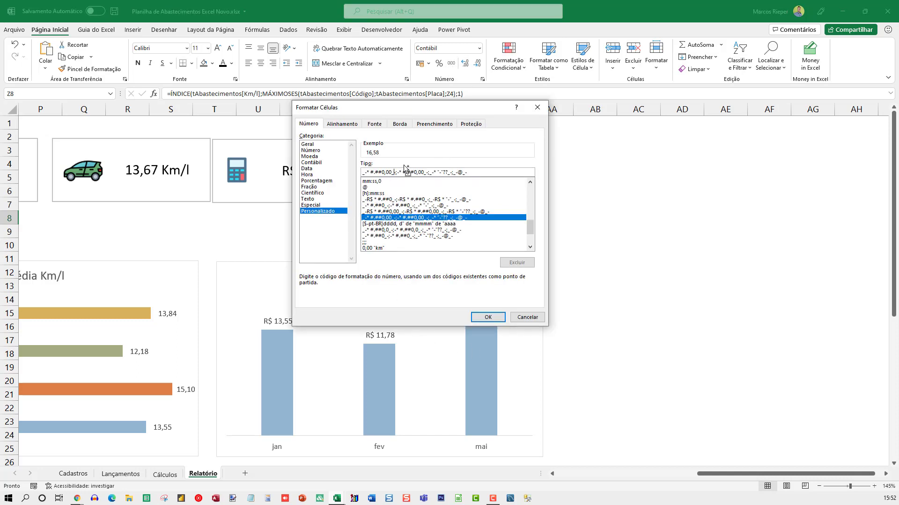
{"action": "type", "text": "\""}
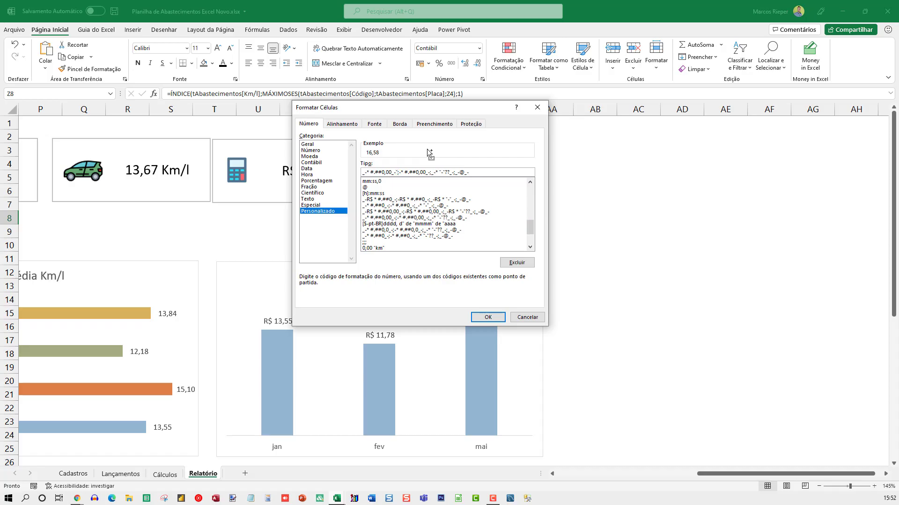
{"action": "type", "text": "km"}
{"action": "key", "text": "BackSpace"}
{"action": "key", "text": "BackSpace"}
{"action": "type", "text": "Km/l\""}
{"action": "left_click", "coordinate": [488, 317]}
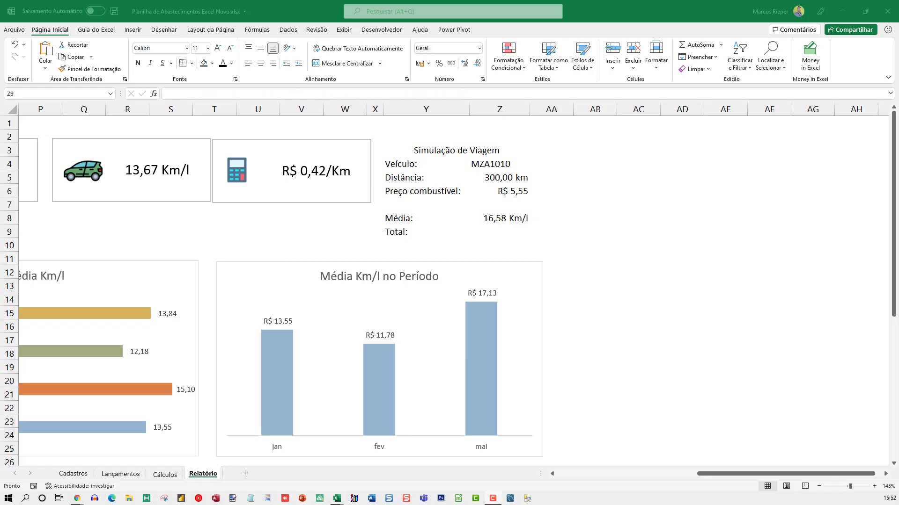
Calculate the trip's total cost in Z9 with the formula =Z5/Z8*Z6
{"action": "left_click", "coordinate": [515, 235]}
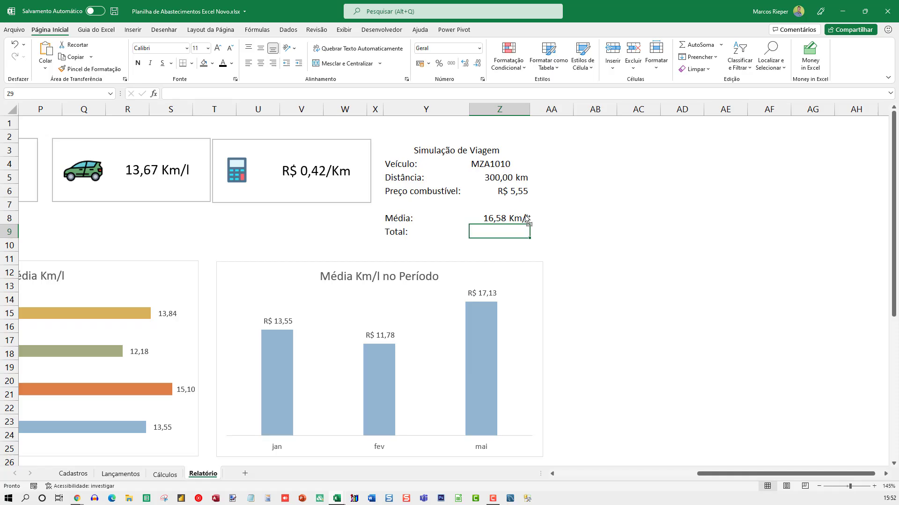
{"action": "type", "text": "="}
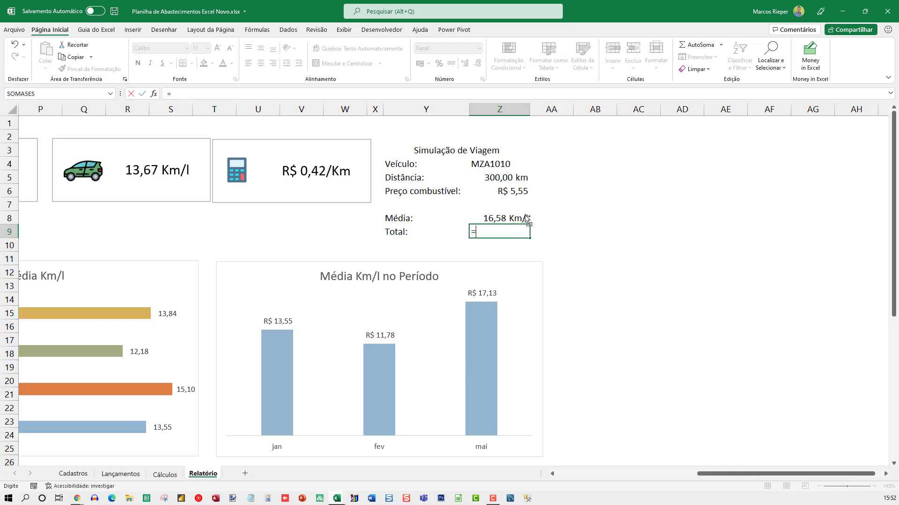
{"action": "key", "text": "Up"}
{"action": "key", "text": "Up"}
{"action": "key", "text": "Up"}
{"action": "key", "text": "Up"}
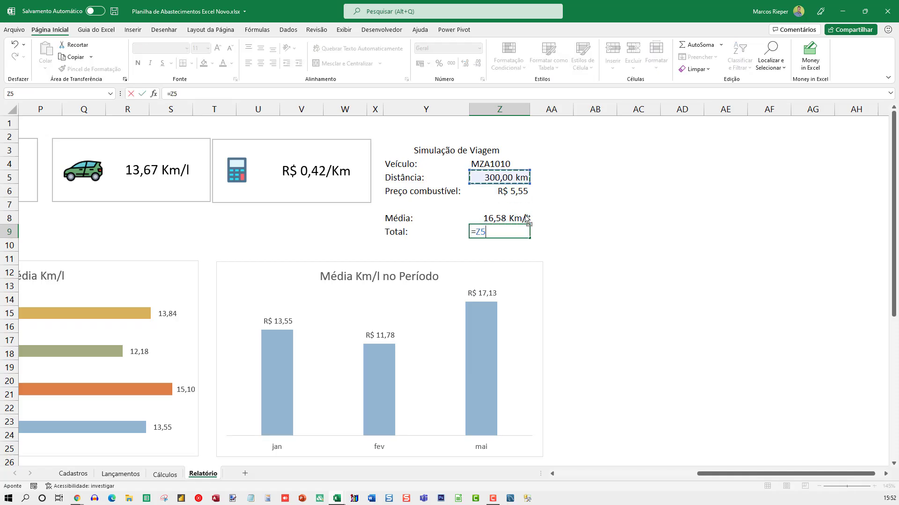
{"action": "type", "text": "/"}
{"action": "key", "text": "Up"}
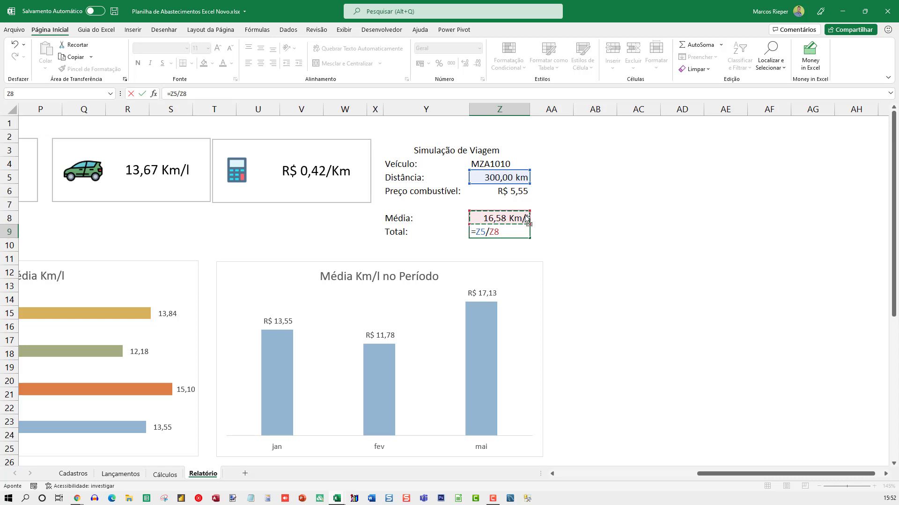
{"action": "type", "text": "*"}
{"action": "key", "text": "Up"}
{"action": "key", "text": "Up"}
{"action": "key", "text": "Up"}
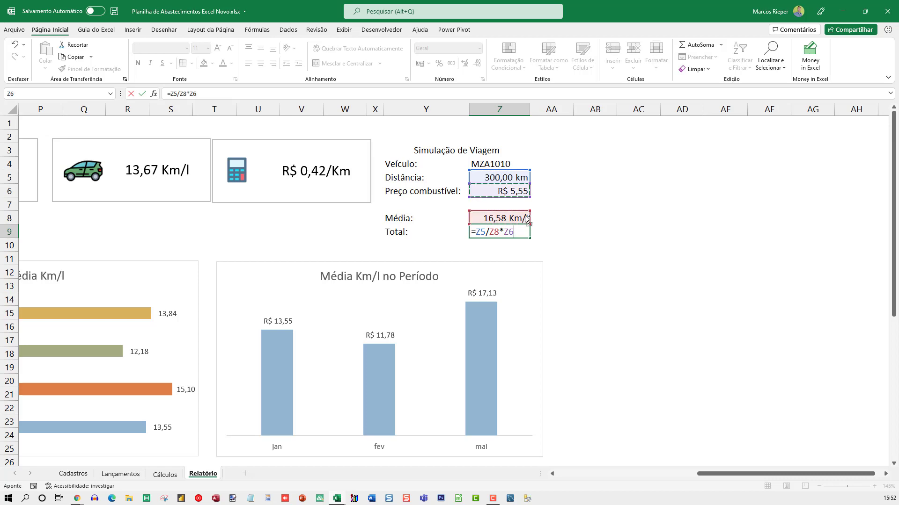
{"action": "key", "text": "Return"}
{"action": "key", "text": "Up"}
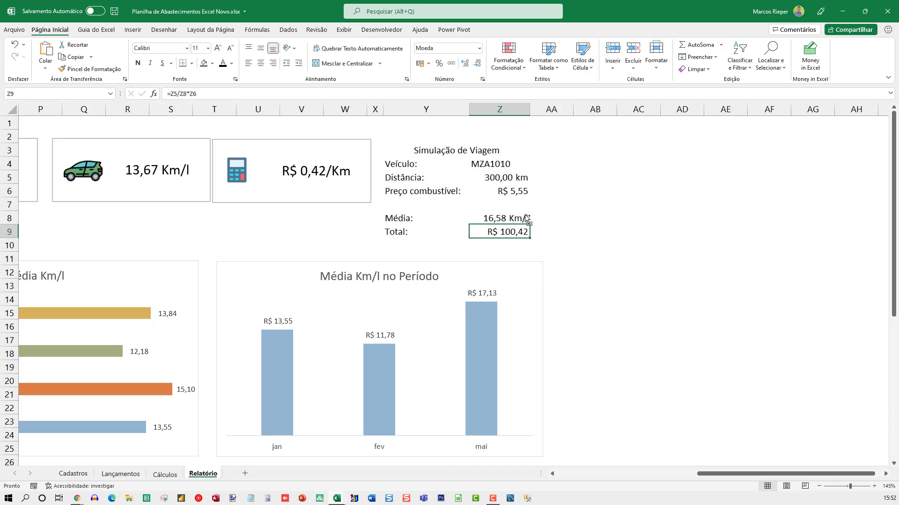
Test the trip simulation by entering distances of 50, 200 and 300 km in Z5
{"action": "left_click", "coordinate": [505, 182]}
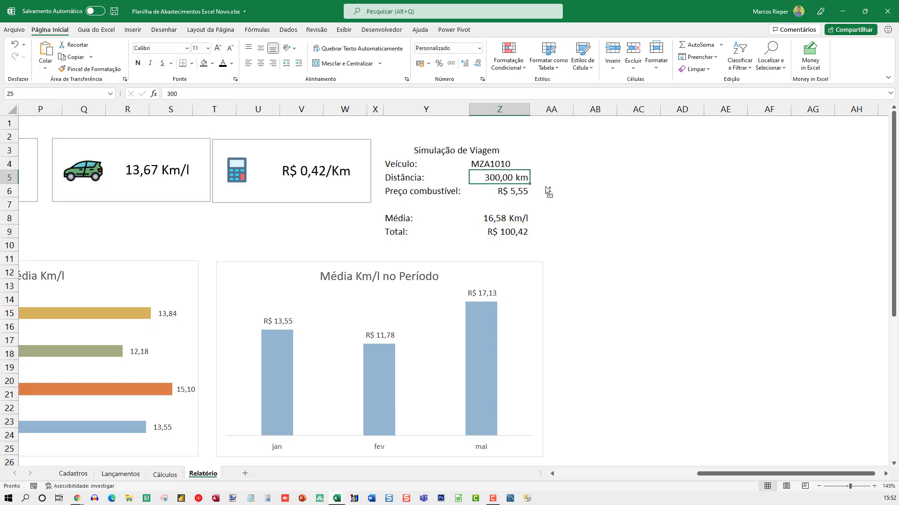
{"action": "type", "text": "50"}
{"action": "key", "text": "Return"}
{"action": "key", "text": "Up"}
{"action": "type", "text": "200"}
{"action": "key", "text": "Return"}
{"action": "key", "text": "Up"}
{"action": "type", "text": "300"}
{"action": "key", "text": "Return"}
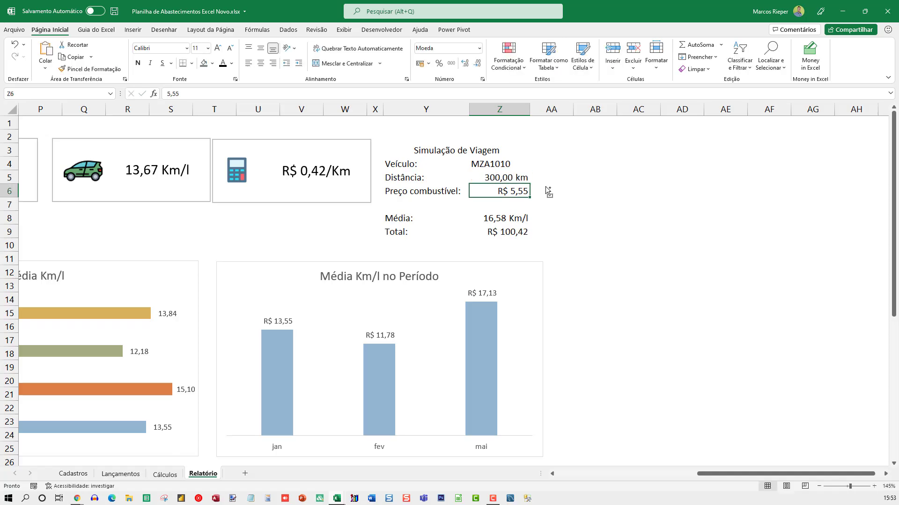
Apply light grey outline and inside borders to the simulation cells Y4:Z6 and Y8:Z9
{"action": "left_click_drag", "start_coordinate": [415, 168], "coordinate": [497, 234]}
{"action": "key", "text": "ctrl+1"}
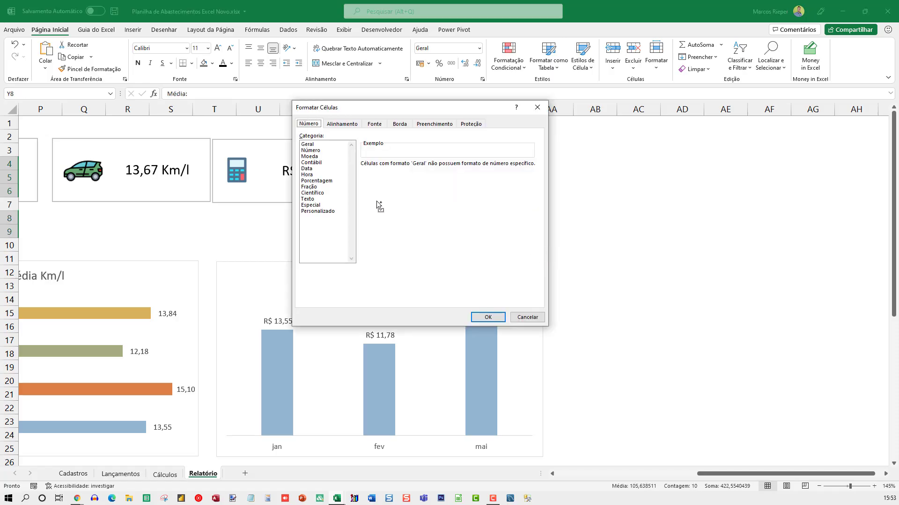
{"action": "left_click", "coordinate": [391, 124]}
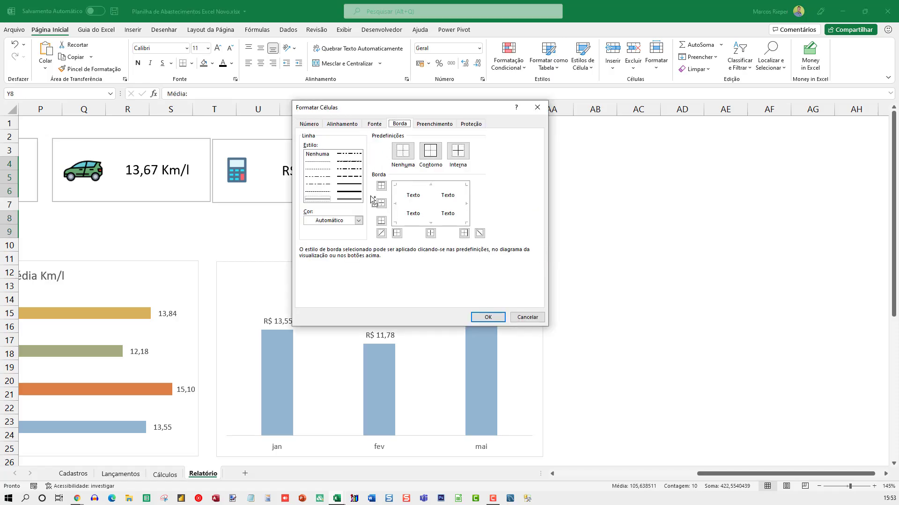
{"action": "left_click", "coordinate": [349, 223]}
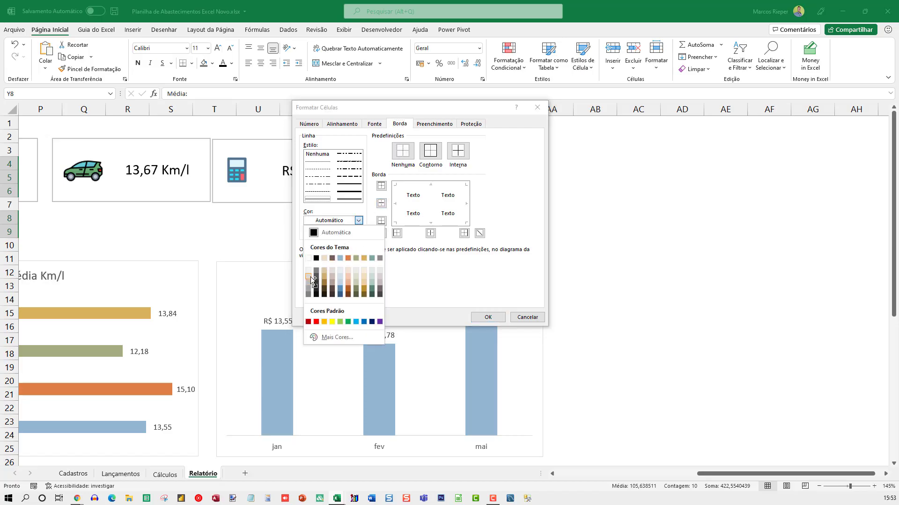
{"action": "left_click", "coordinate": [311, 277]}
{"action": "left_click", "coordinate": [430, 151]}
{"action": "left_click", "coordinate": [457, 151]}
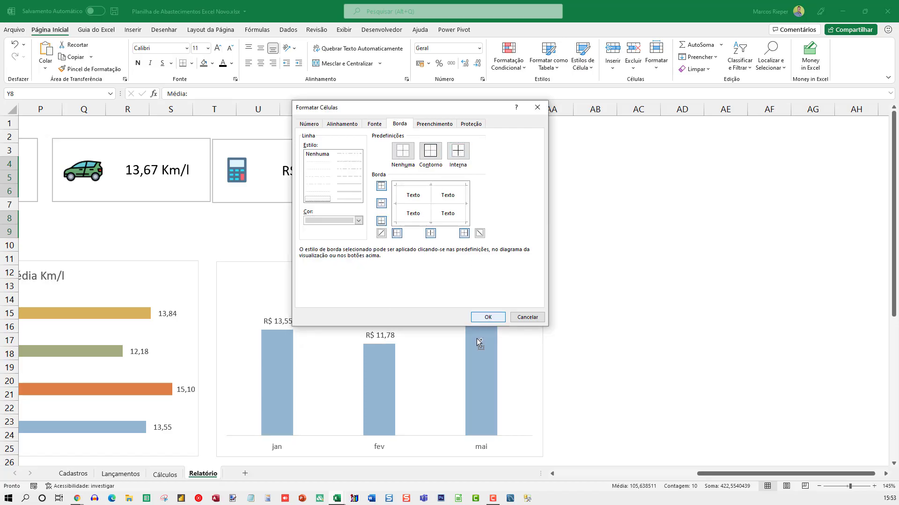
{"action": "left_click", "coordinate": [488, 318]}
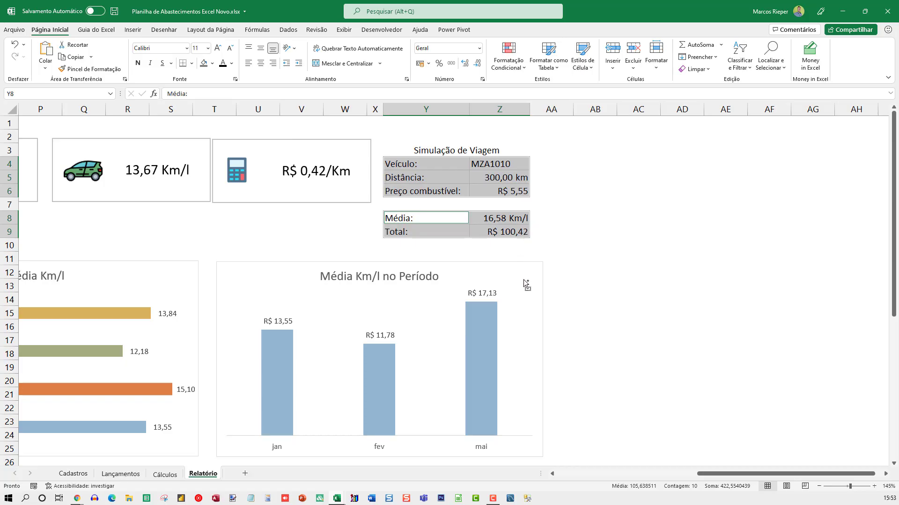
{"action": "key", "text": "ctrl+1"}
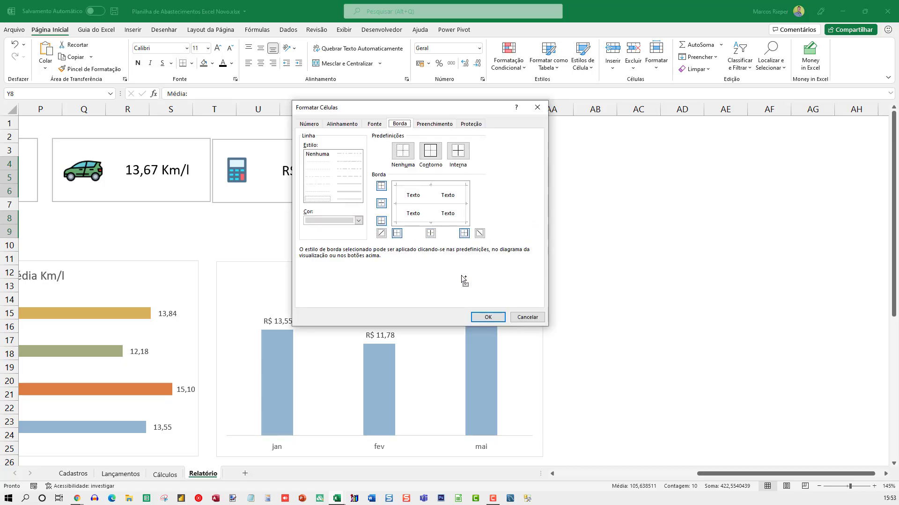
{"action": "left_click", "coordinate": [488, 317]}
{"action": "left_click", "coordinate": [466, 173]}
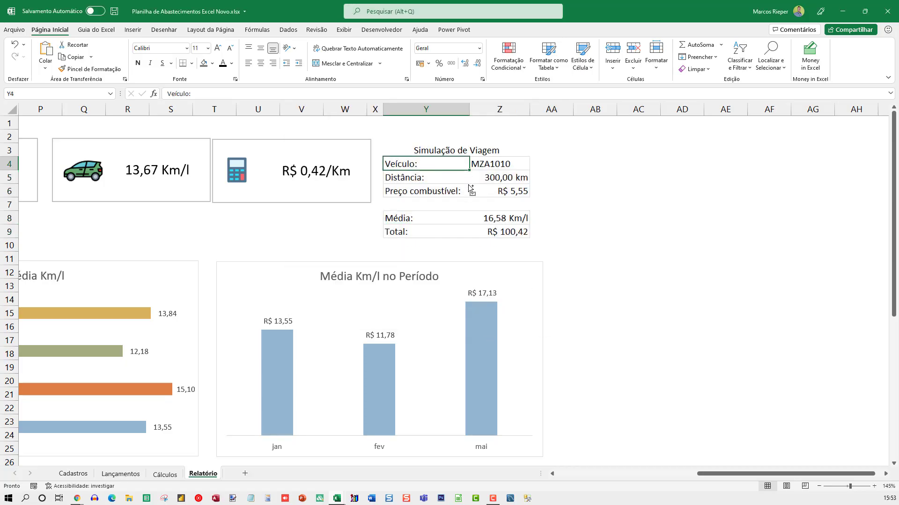
Shrink blank row 7 to a thin gap between the simulation's inputs and results
{"action": "left_click", "coordinate": [442, 201]}
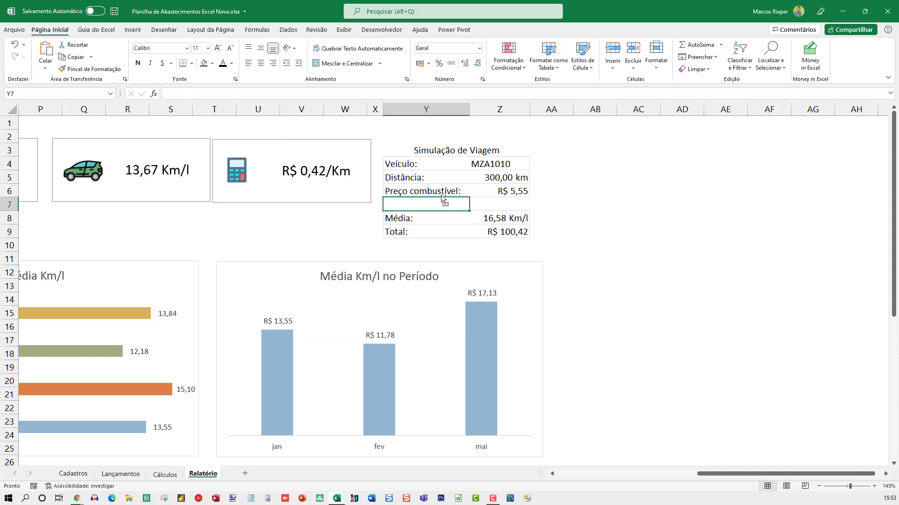
{"action": "left_click", "coordinate": [8, 204]}
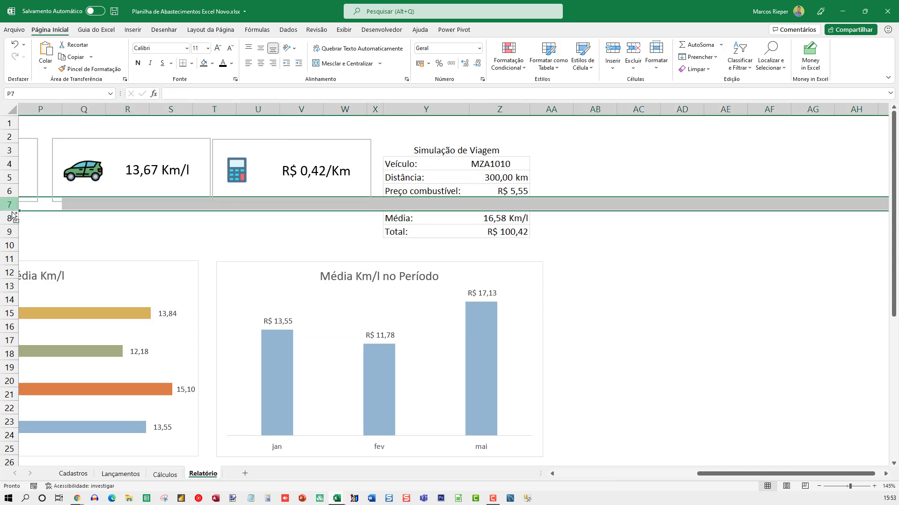
{"action": "left_click_drag", "start_coordinate": [14, 213], "coordinate": [17, 206]}
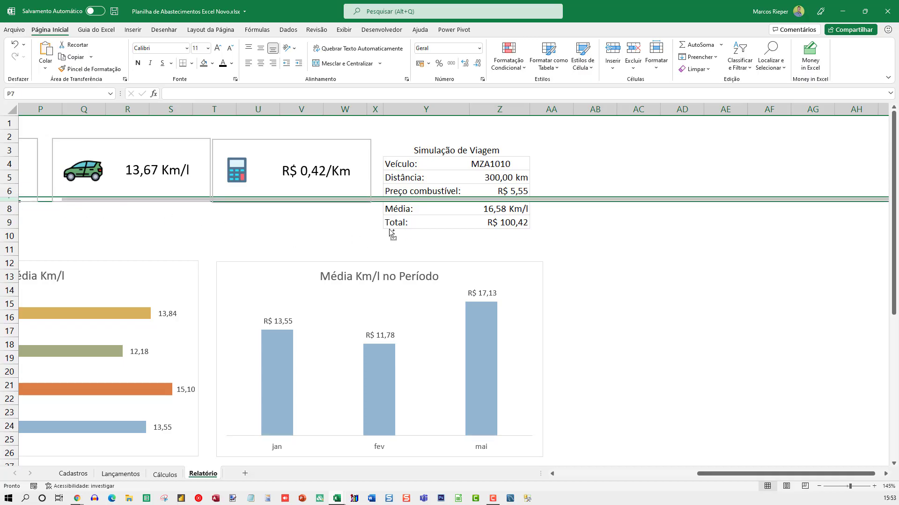
Apply a light grey double-line border to the Preço combustível and Média rows, Y6:Z6 and Y8:Z8
{"action": "left_click", "coordinate": [426, 212]}
{"action": "mouse_move", "coordinate": [499, 209]}
{"action": "left_mouse_down"}
{"action": "mouse_move", "coordinate": [450, 208]}
{"action": "mouse_move", "coordinate": [490, 200]}
{"action": "left_mouse_up"}
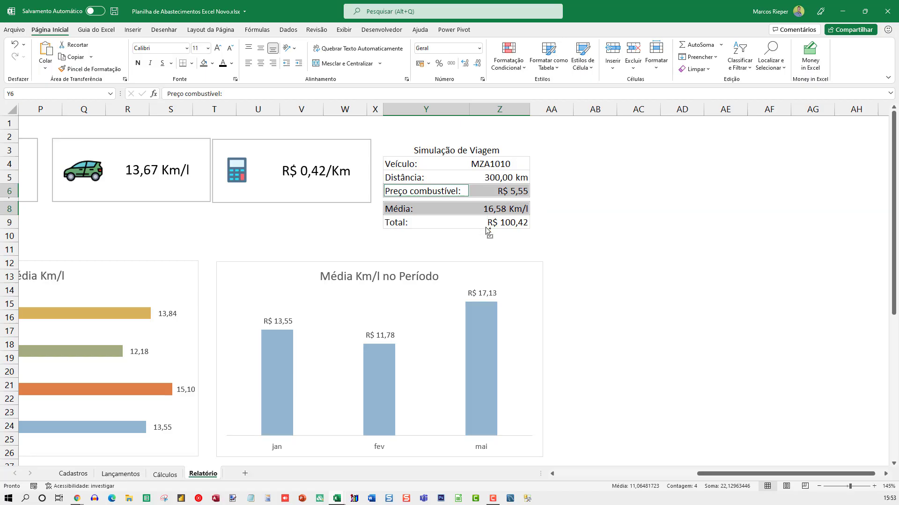
{"action": "key", "text": "ctrl+1"}
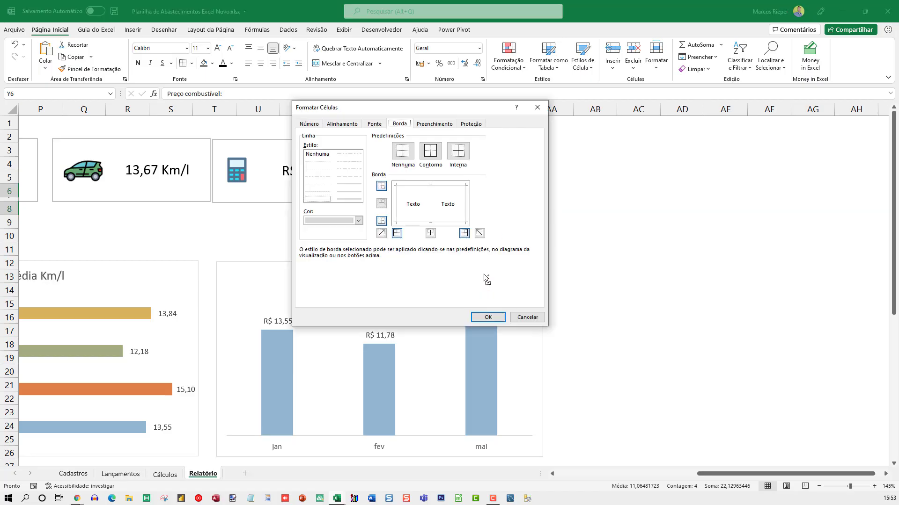
{"action": "left_click", "coordinate": [349, 199]}
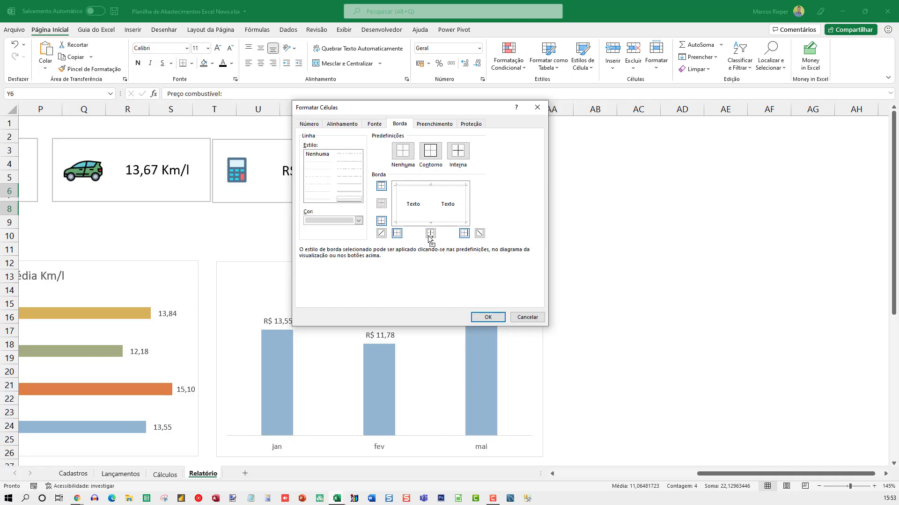
{"action": "left_click", "coordinate": [487, 317]}
{"action": "left_click", "coordinate": [525, 224]}
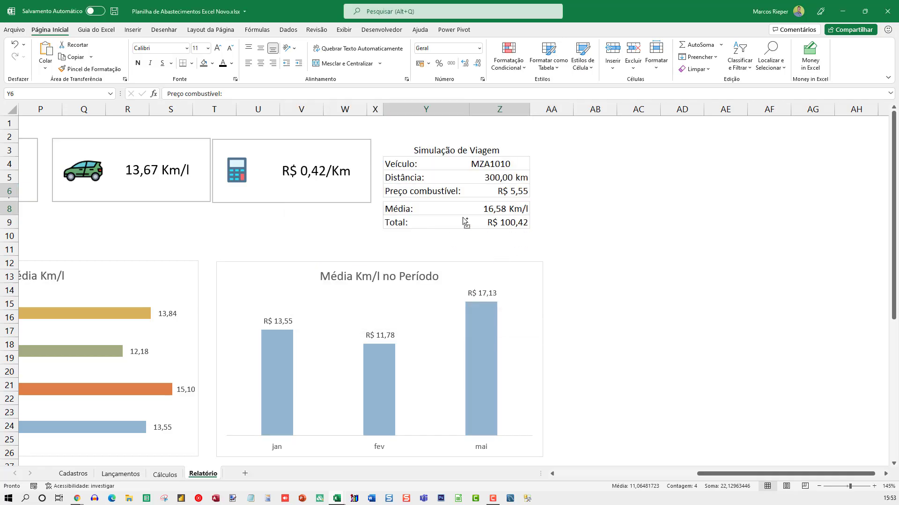
{"action": "left_click", "coordinate": [607, 212]}
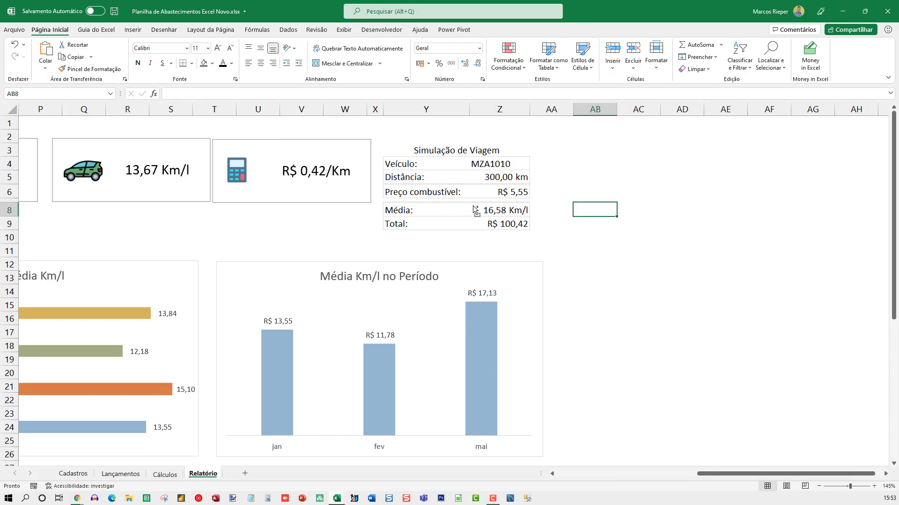
Select all five indicator cards together and move them down to just above the charts
{"action": "key", "text": "Home"}
{"action": "scroll", "coordinate": [487, 208], "scroll_direction": "down", "scroll_amount": 3, "text": "ctrl"}
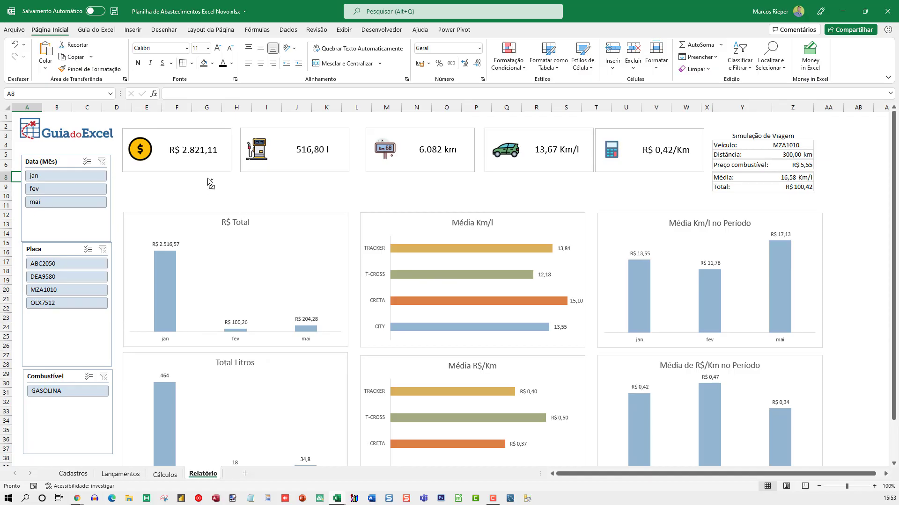
{"action": "left_click", "coordinate": [189, 167]}
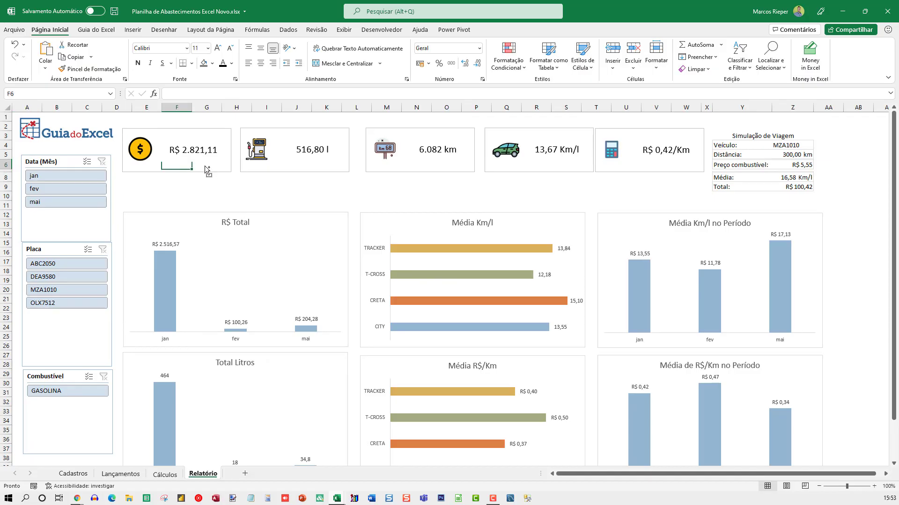
{"action": "left_click_drag", "start_coordinate": [187, 165], "coordinate": [461, 174]}
{"action": "left_click", "coordinate": [459, 170]}
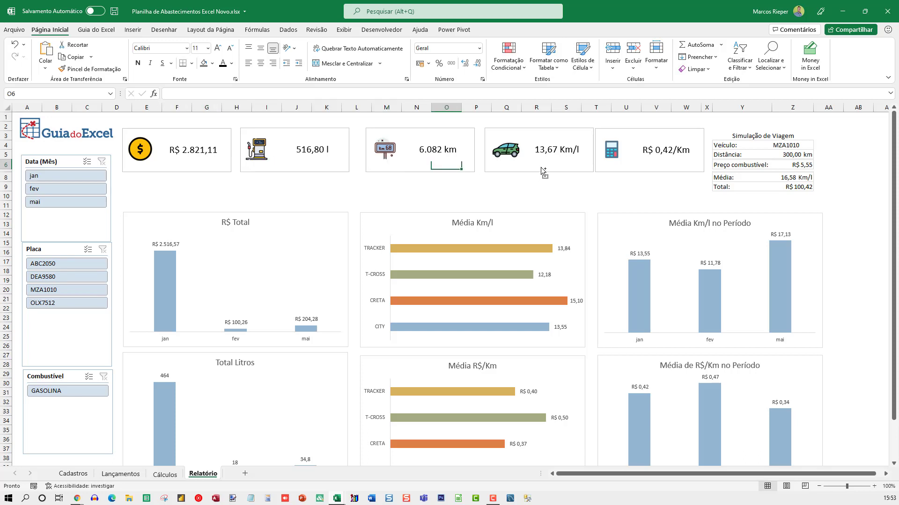
{"action": "left_click", "coordinate": [564, 174]}
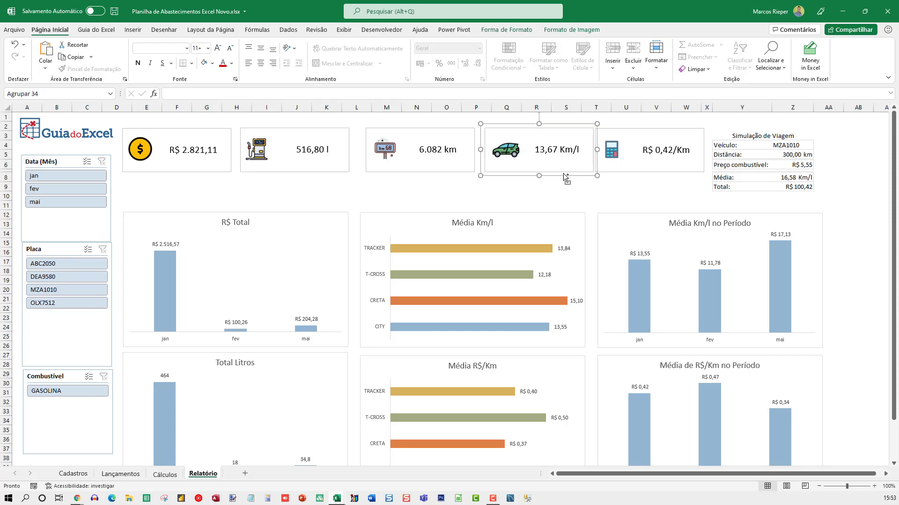
{"action": "left_click", "coordinate": [627, 176], "text": "ctrl"}
{"action": "left_click", "coordinate": [452, 175], "text": "ctrl"}
{"action": "left_click", "coordinate": [331, 175], "text": "ctrl"}
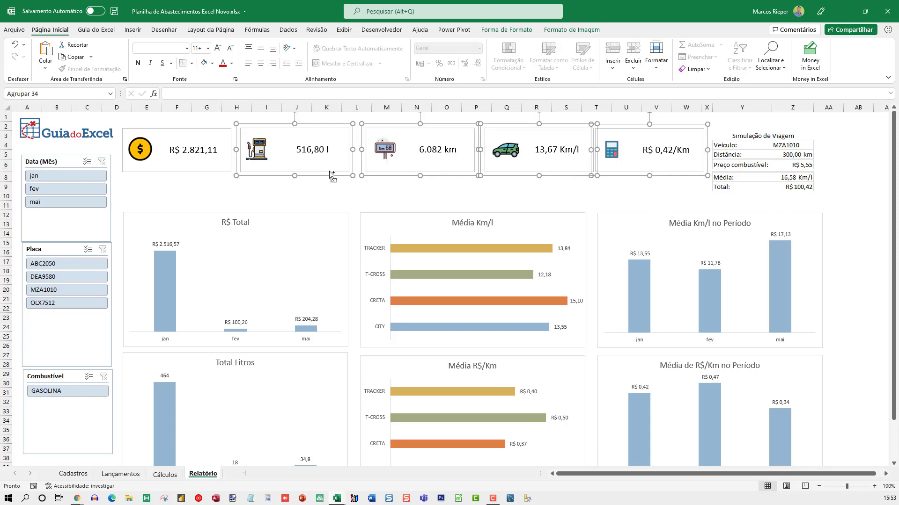
{"action": "left_click", "coordinate": [213, 174], "text": "ctrl"}
{"action": "left_click_drag", "start_coordinate": [221, 177], "coordinate": [223, 198]}
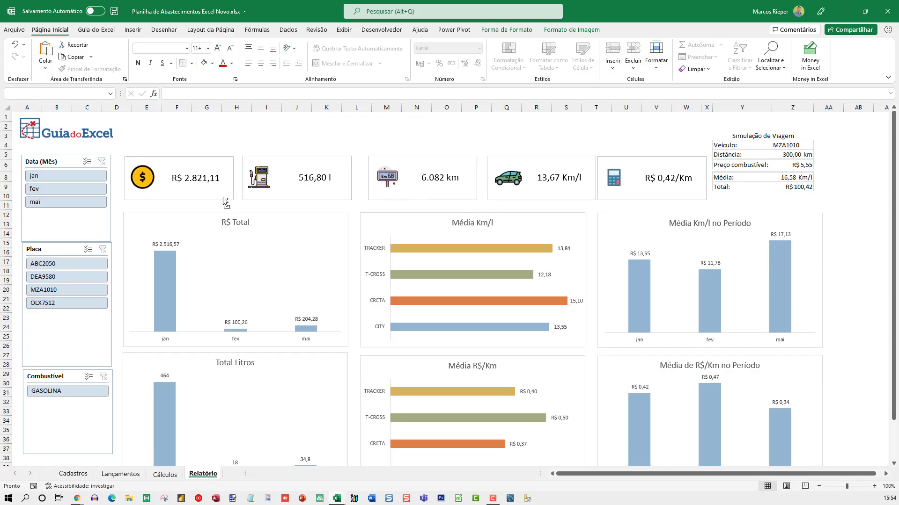
Increase the height of row 2 so that the trip simulation block sits level with the cards
{"action": "left_click", "coordinate": [730, 128]}
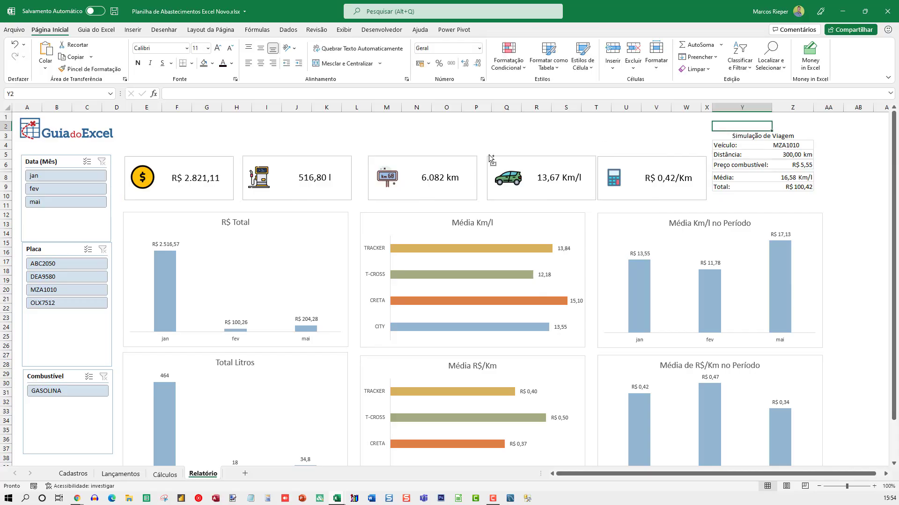
{"action": "left_click", "coordinate": [9, 141]}
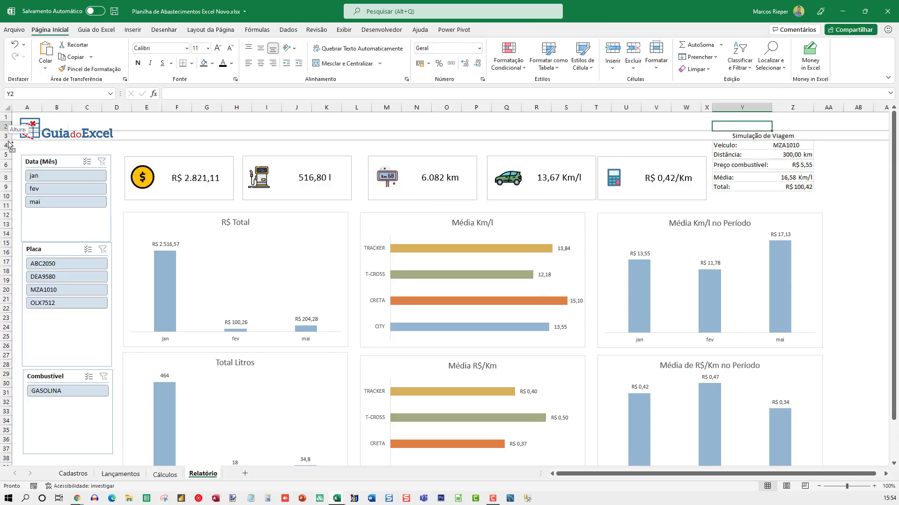
{"action": "left_click_drag", "start_coordinate": [7, 131], "coordinate": [7, 142]}
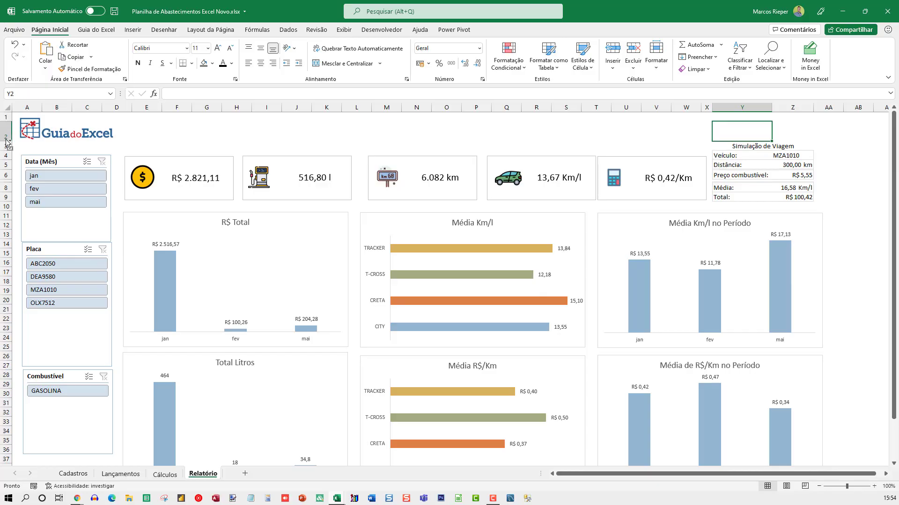
{"action": "left_click", "coordinate": [303, 134]}
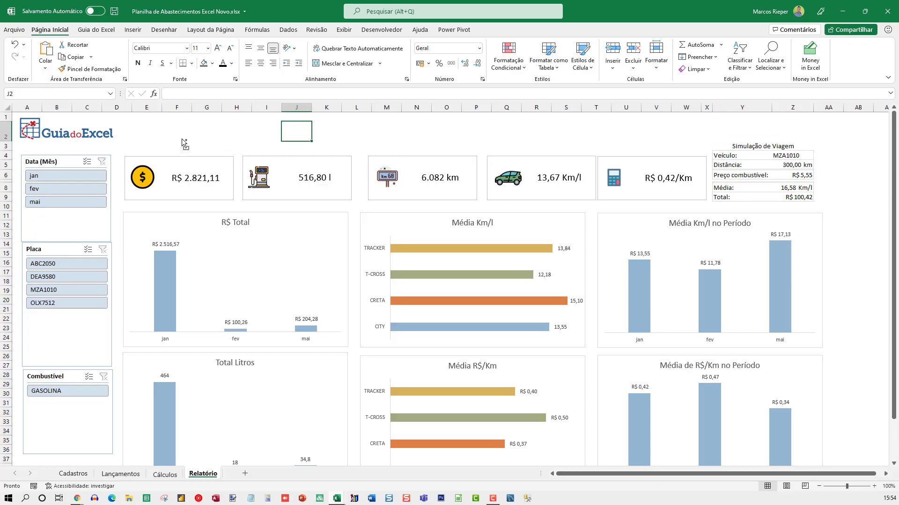
Insert a text box above the first cards, beside the logo, containing "Relatório de Abastecimentos"
{"action": "left_click", "coordinate": [149, 118]}
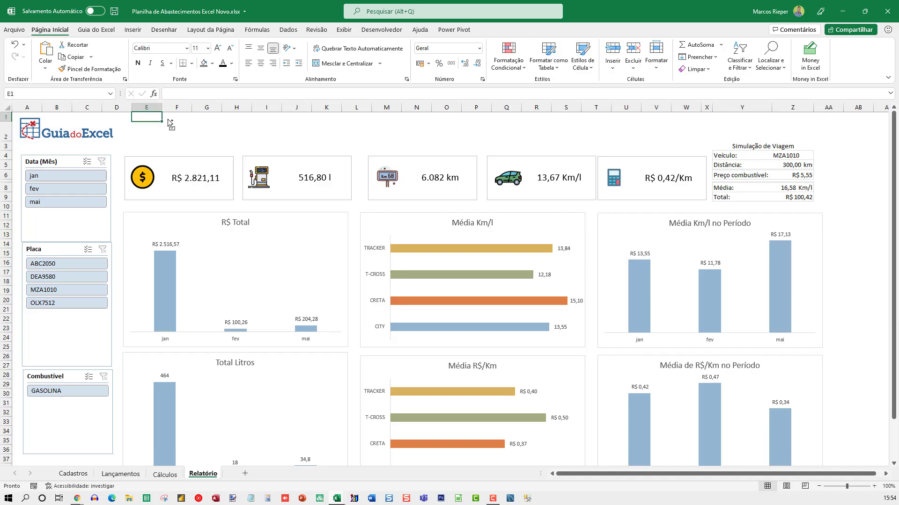
{"action": "left_click", "coordinate": [133, 30]}
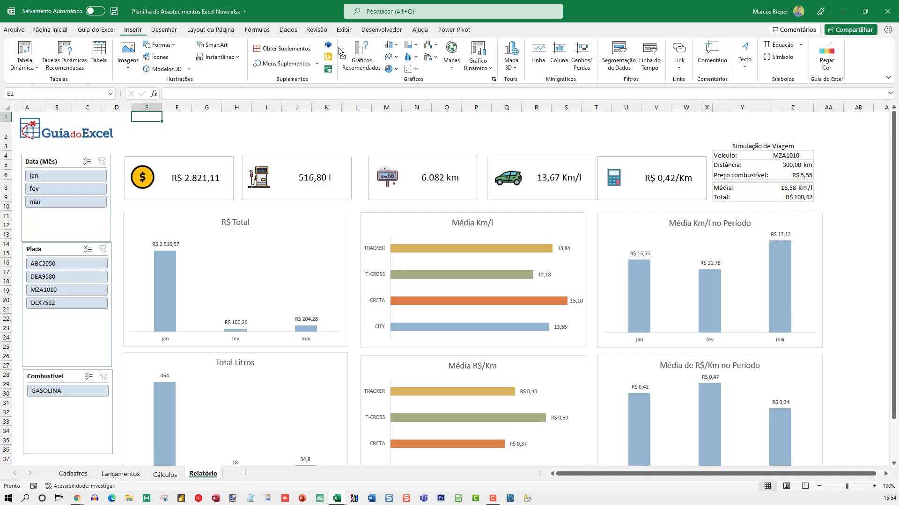
{"action": "left_click", "coordinate": [749, 60]}
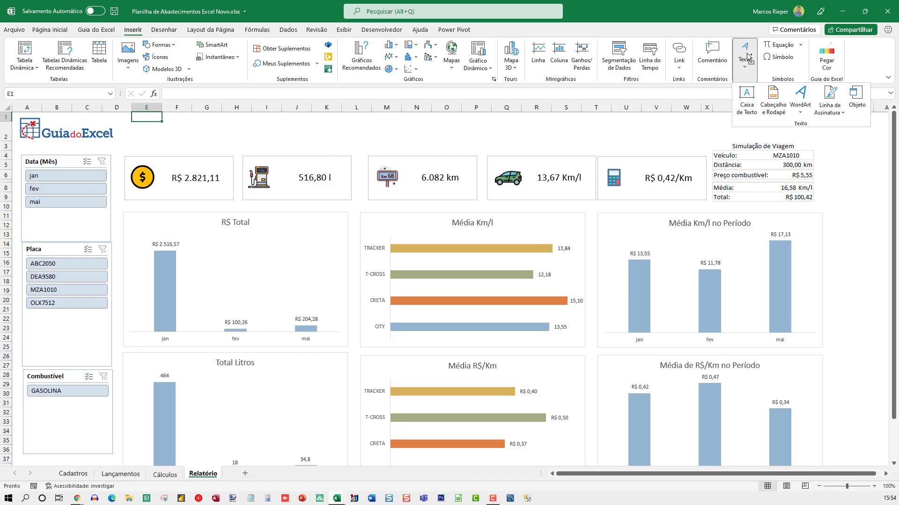
{"action": "left_click", "coordinate": [747, 104]}
{"action": "mouse_move", "coordinate": [125, 123]}
{"action": "left_mouse_down"}
{"action": "mouse_move", "coordinate": [335, 154]}
{"action": "mouse_move", "coordinate": [374, 149]}
{"action": "left_mouse_up"}
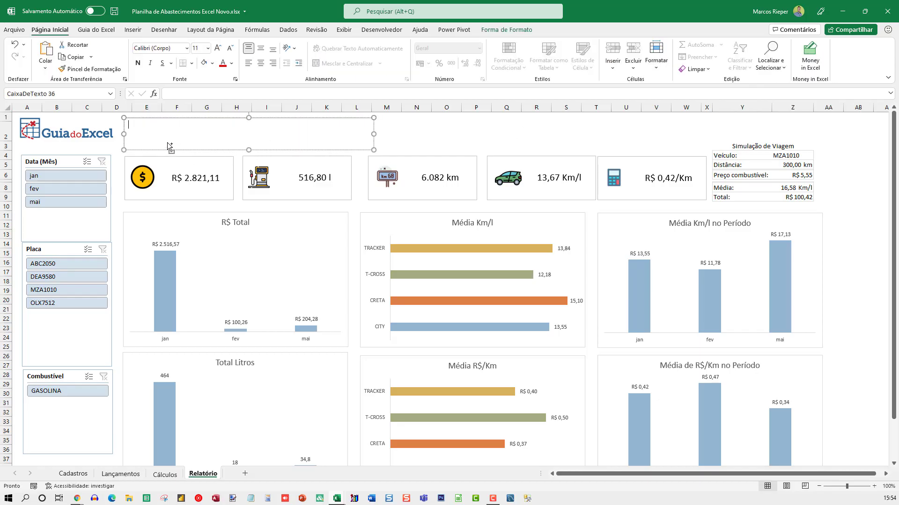
{"action": "type", "text": "Relatório de Abastecimentos"}
{"action": "left_click", "coordinate": [423, 130]}
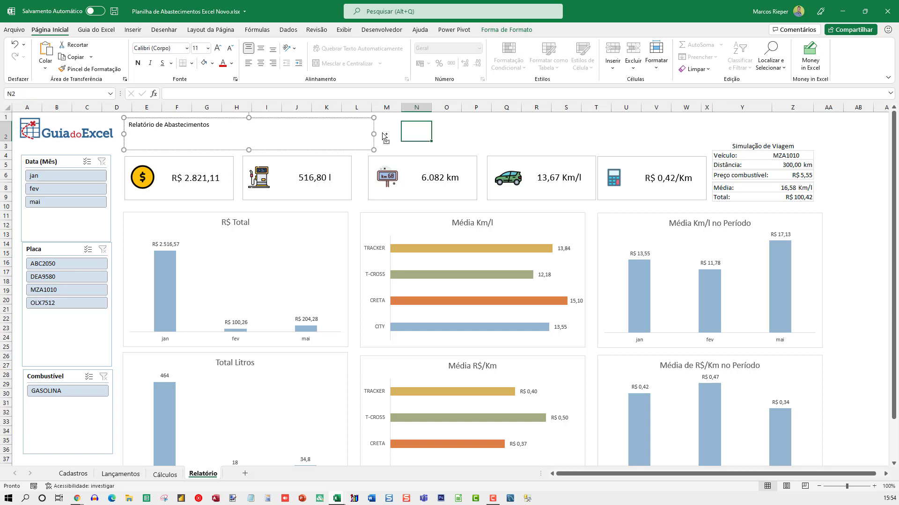
Remove the fill and the outline from the "Relatório de Abastecimentos" text box
{"action": "left_click", "coordinate": [359, 125]}
{"action": "left_click", "coordinate": [354, 118]}
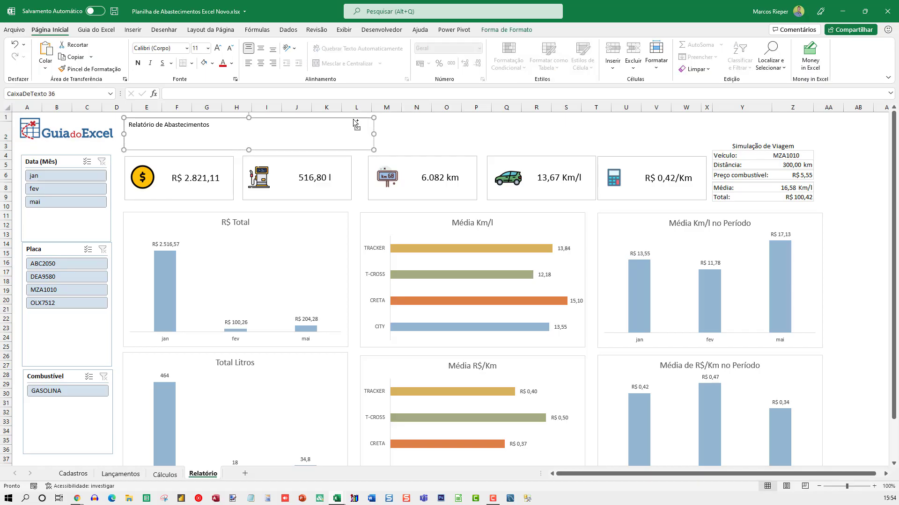
{"action": "key", "text": "ctrl+1"}
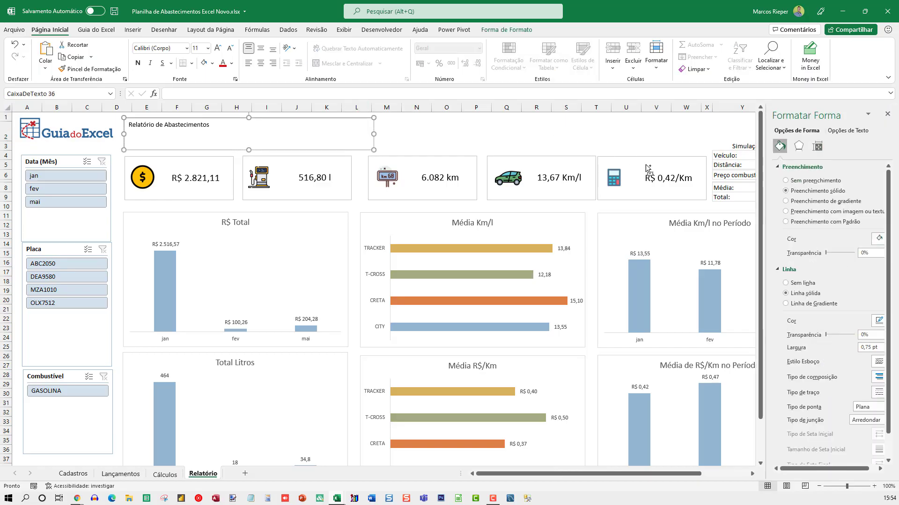
{"action": "left_click", "coordinate": [794, 182]}
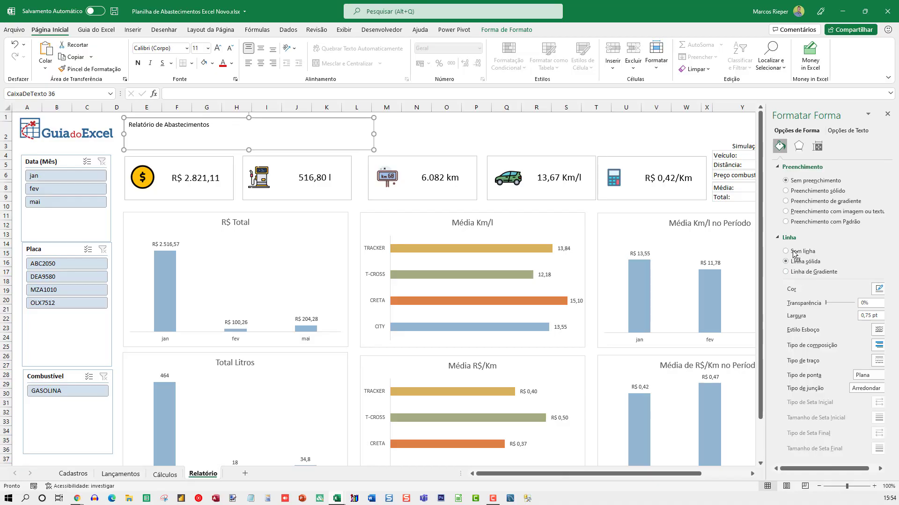
{"action": "left_click", "coordinate": [795, 252]}
{"action": "left_click", "coordinate": [457, 136]}
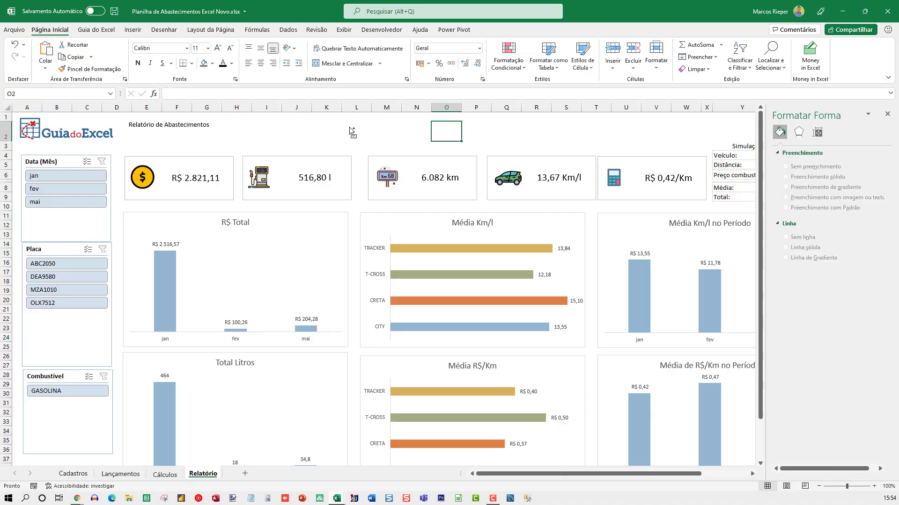
Enlarge the "Relatório de Abastecimentos" title text to font size 32 and close the shape formatting options
{"action": "left_click", "coordinate": [304, 125]}
{"action": "left_click", "coordinate": [298, 123]}
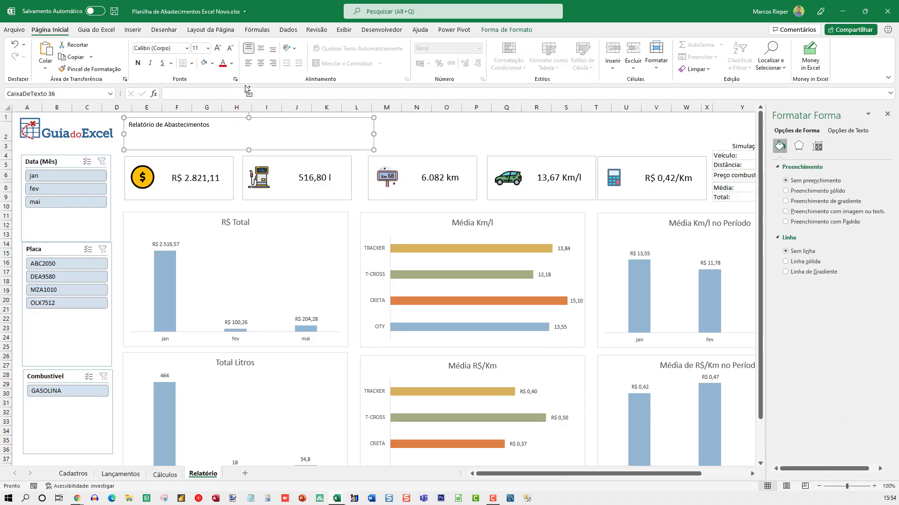
{"action": "left_click", "coordinate": [218, 48]}
{"action": "left_click", "coordinate": [218, 48]}
{"action": "left_click", "coordinate": [218, 48]}
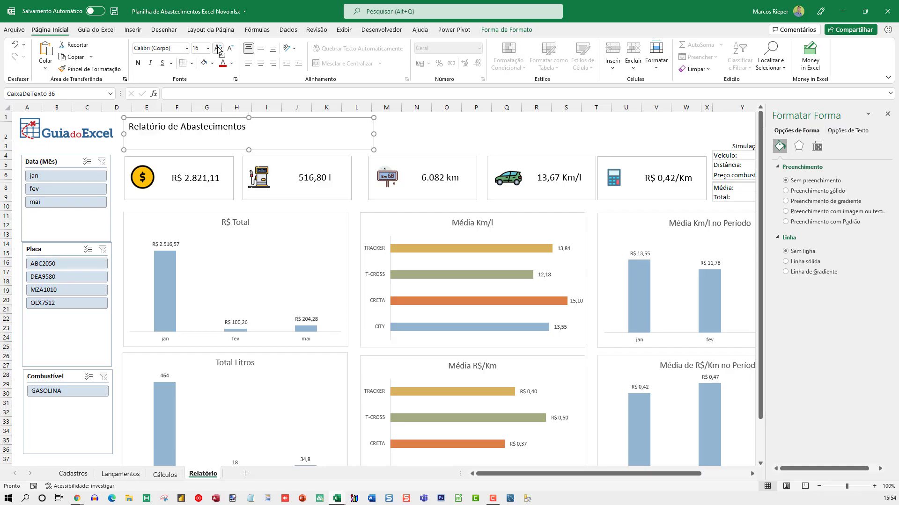
{"action": "left_click", "coordinate": [218, 48]}
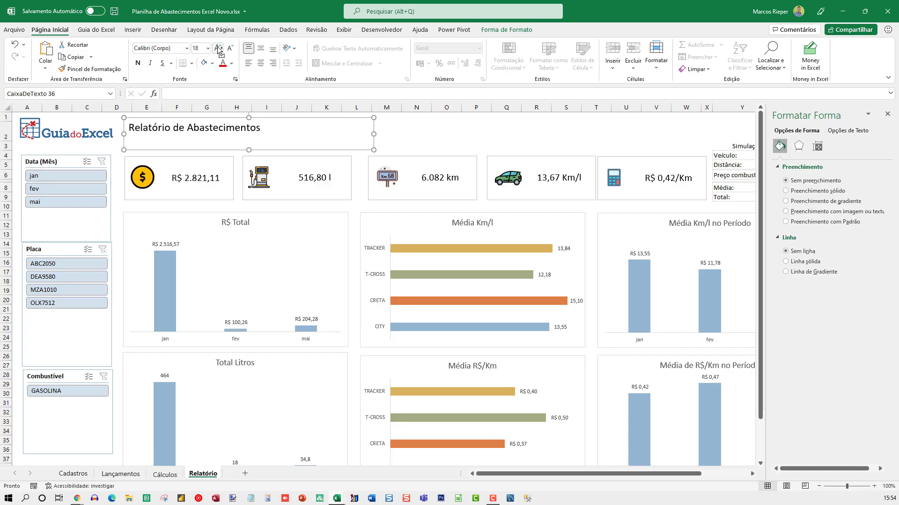
{"action": "left_click", "coordinate": [218, 48]}
{"action": "left_click", "coordinate": [218, 49]}
{"action": "left_click", "coordinate": [218, 48]}
{"action": "left_click", "coordinate": [218, 49]}
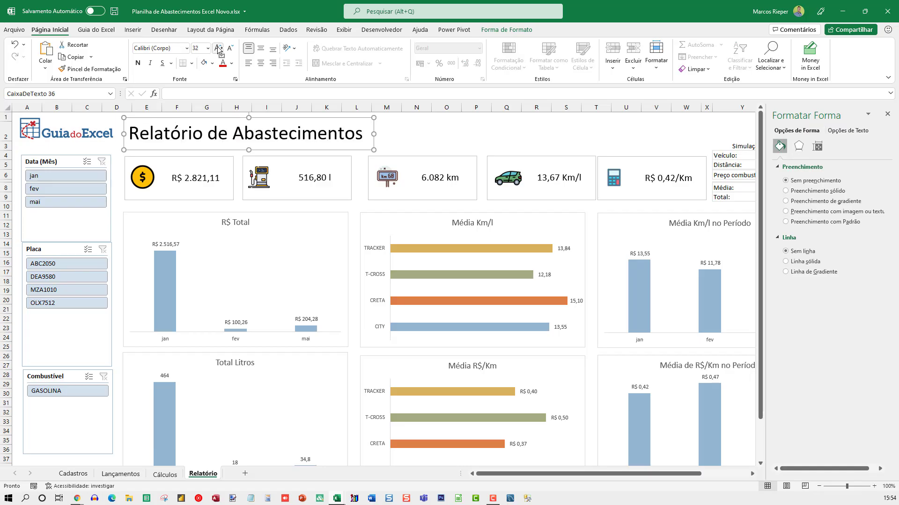
{"action": "left_click", "coordinate": [444, 135]}
{"action": "left_click", "coordinate": [887, 113]}
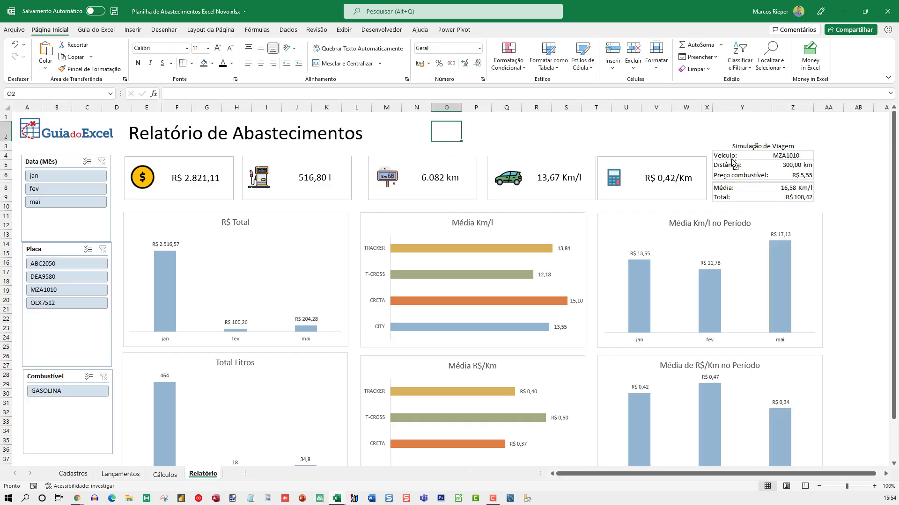
Select all five indicator cards above the charts and align their top edges
{"action": "left_click", "coordinate": [512, 137]}
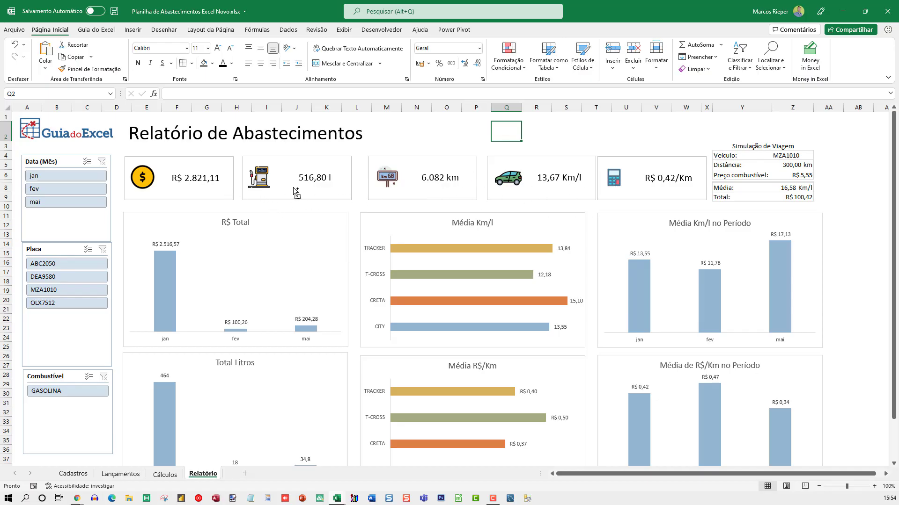
{"action": "left_click", "coordinate": [219, 197]}
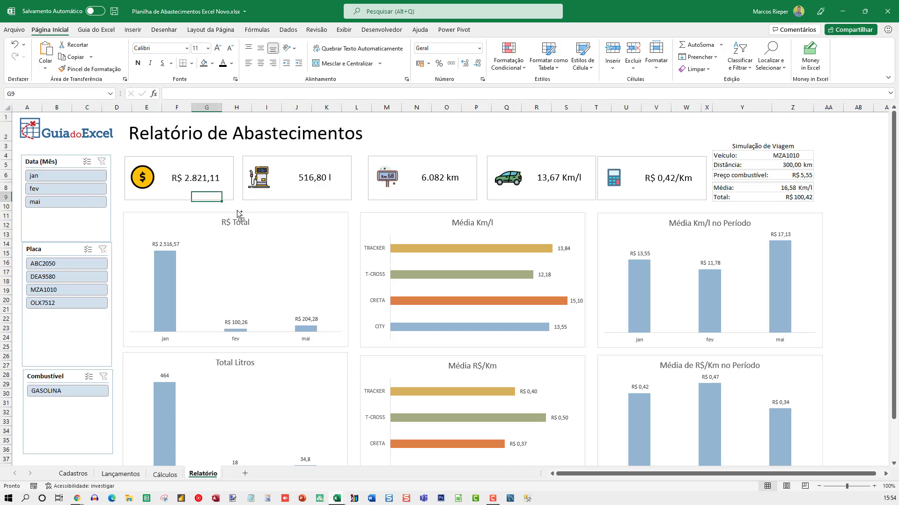
{"action": "left_click", "coordinate": [231, 200]}
{"action": "left_click", "coordinate": [297, 202], "text": "ctrl"}
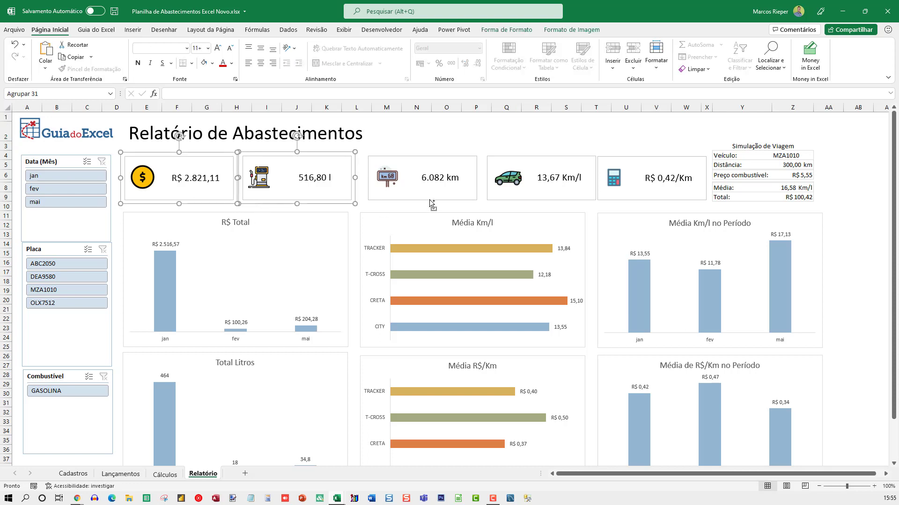
{"action": "left_click", "coordinate": [430, 200], "text": "ctrl"}
{"action": "left_click", "coordinate": [516, 199], "text": "ctrl"}
{"action": "left_click", "coordinate": [607, 199], "text": "ctrl"}
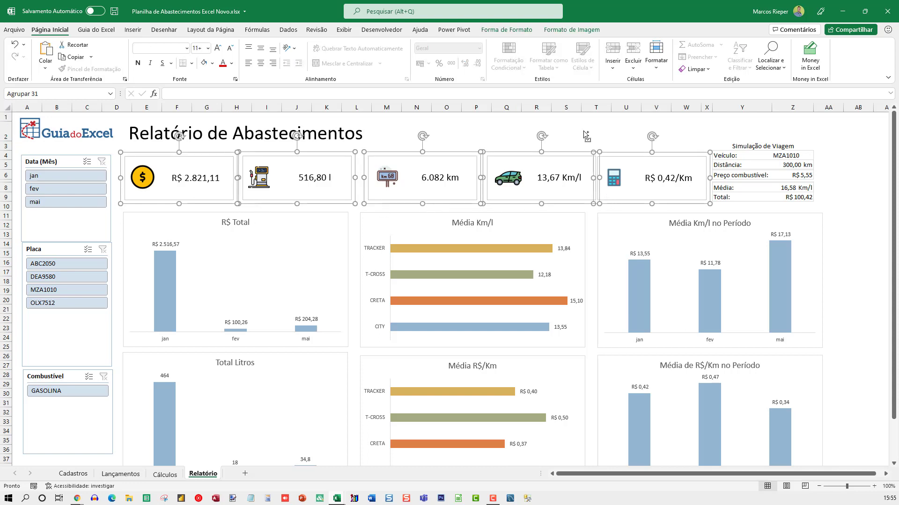
{"action": "left_click", "coordinate": [579, 32]}
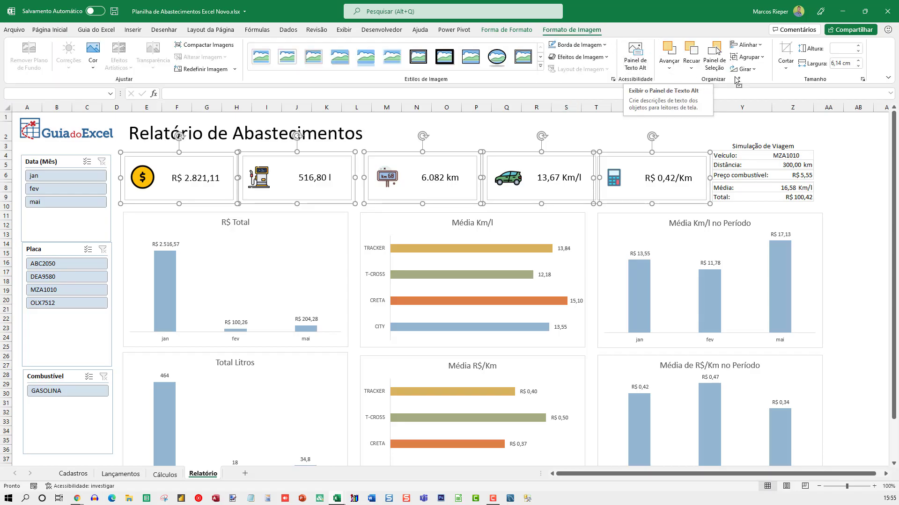
{"action": "left_click", "coordinate": [755, 46]}
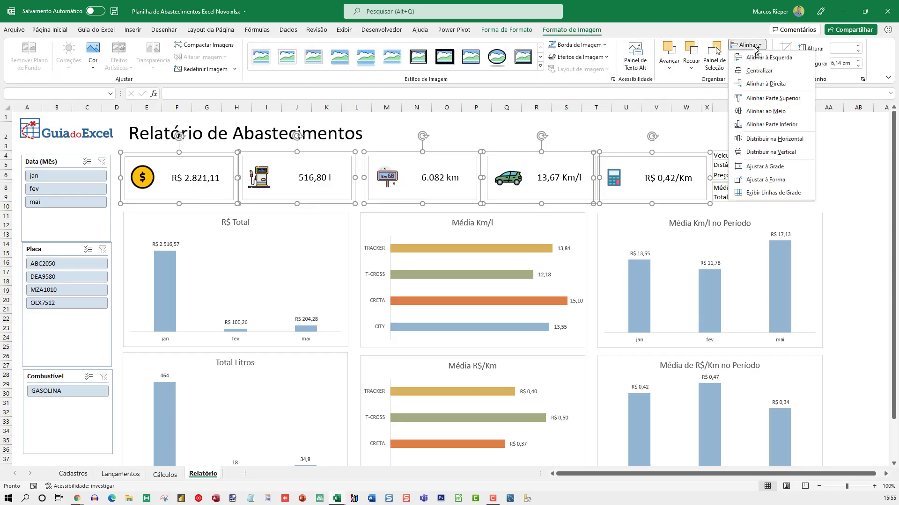
{"action": "left_click", "coordinate": [770, 98]}
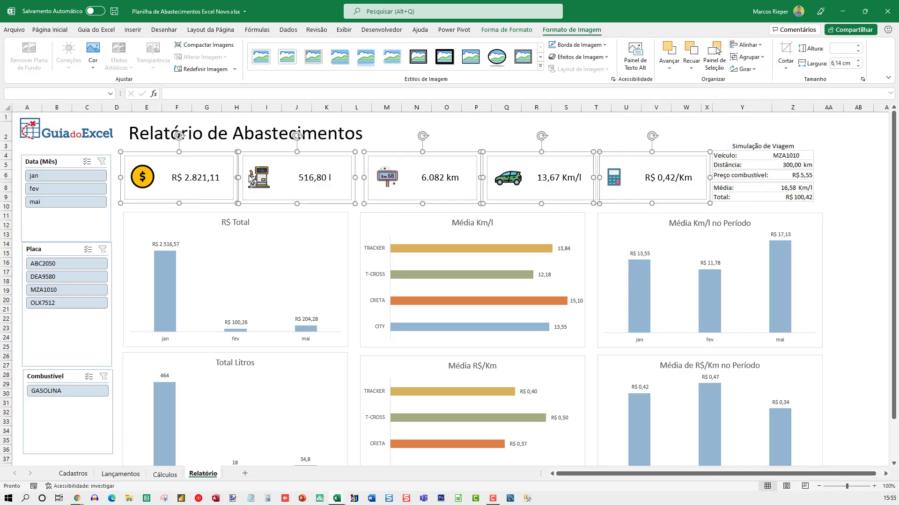
Distribute the five selected indicator cards evenly in the horizontal direction
{"action": "left_click", "coordinate": [747, 45]}
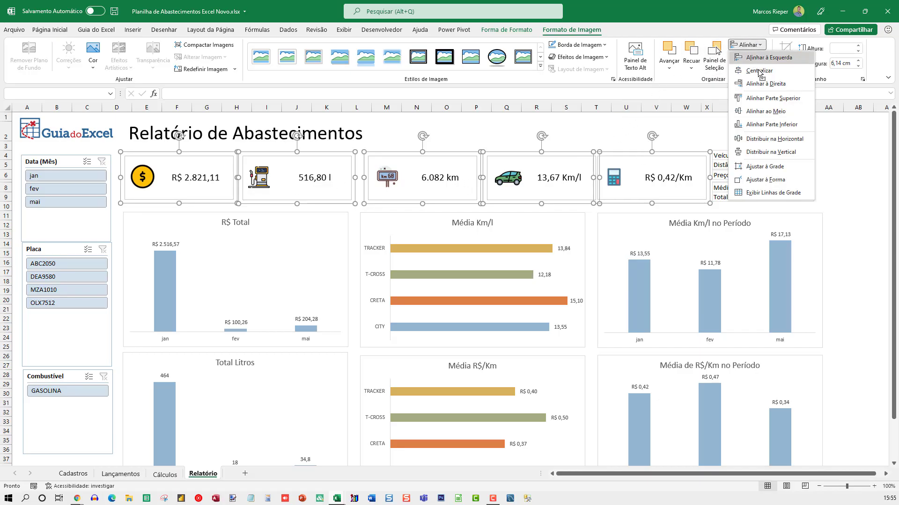
{"action": "left_click", "coordinate": [767, 139]}
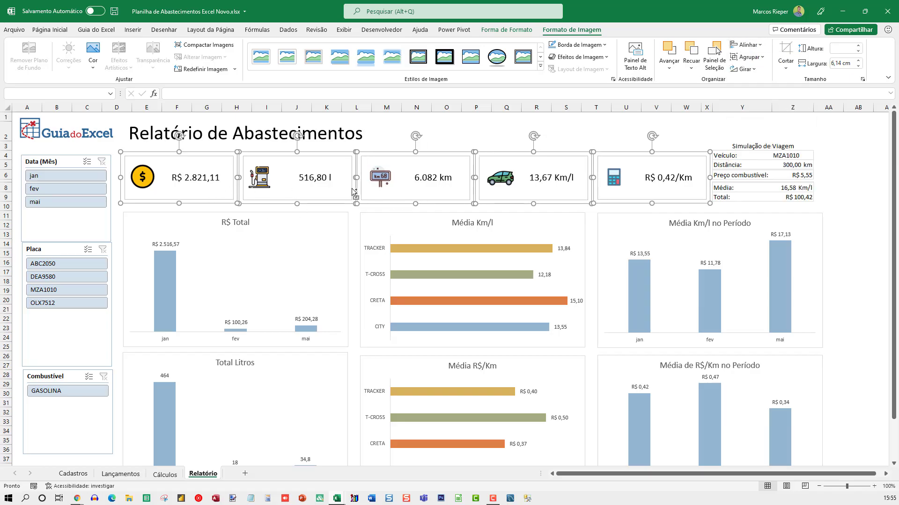
{"action": "left_click", "coordinate": [477, 136]}
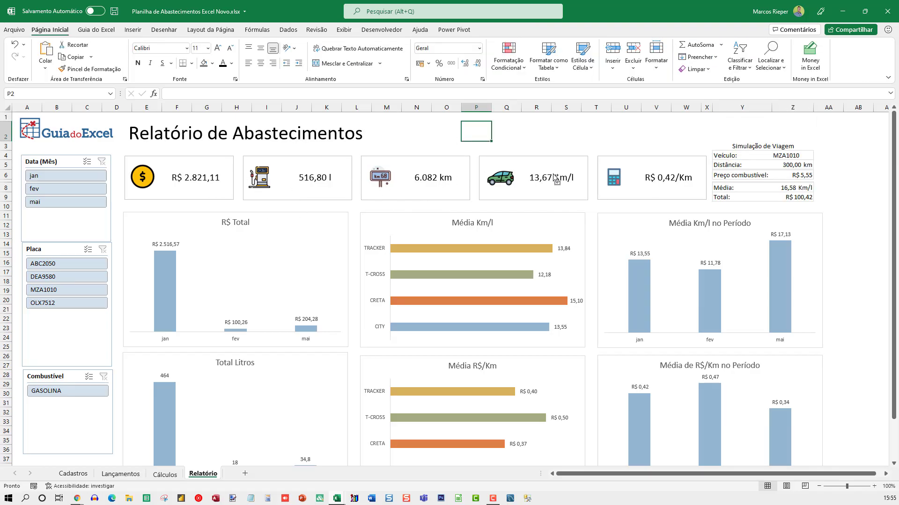
Move the R$ Total, Média Km/l and Média Km/l no Período charts together slightly up, closer to the cards
{"action": "left_click", "coordinate": [294, 224]}
{"action": "left_click", "coordinate": [581, 229], "text": "ctrl"}
{"action": "left_click", "coordinate": [614, 222], "text": "ctrl"}
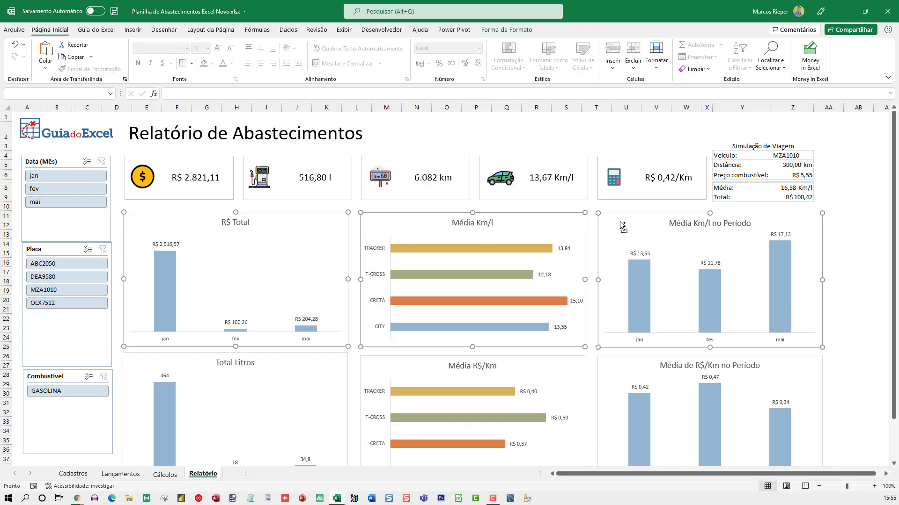
{"action": "left_click_drag", "start_coordinate": [620, 221], "coordinate": [619, 215]}
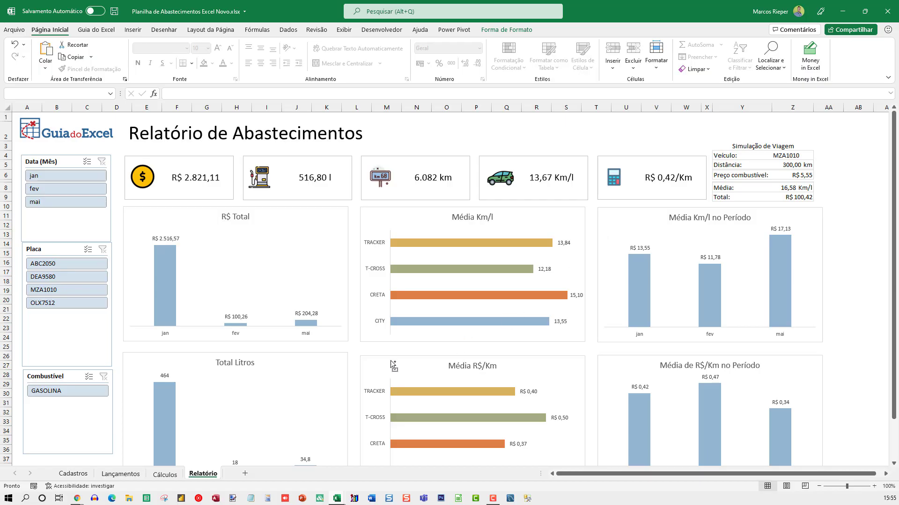
Move the Total Litros, Média R$/Km and Média de R$/Km no Período charts together slightly up toward the upper chart row
{"action": "left_click", "coordinate": [321, 366]}
{"action": "left_click", "coordinate": [411, 360], "text": "ctrl"}
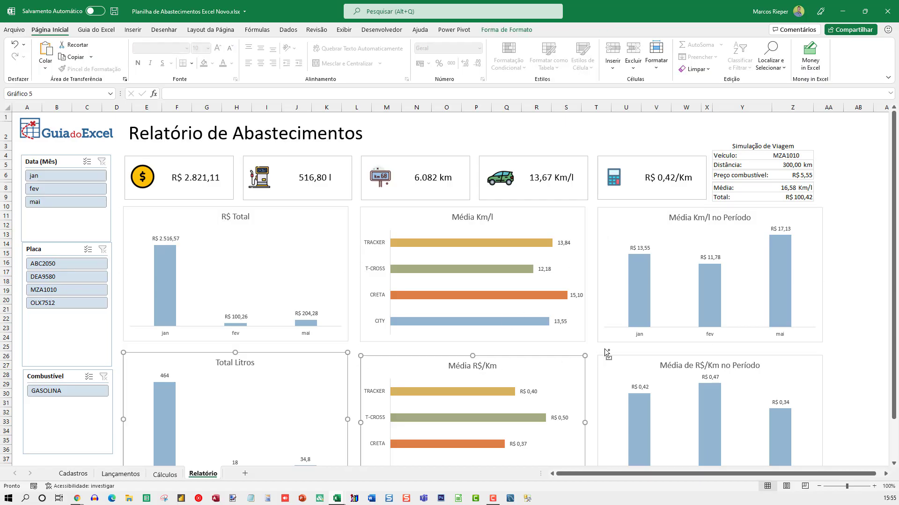
{"action": "left_click", "coordinate": [610, 361], "text": "ctrl"}
{"action": "left_click_drag", "start_coordinate": [615, 361], "coordinate": [615, 357]}
{"action": "left_click", "coordinate": [446, 132]}
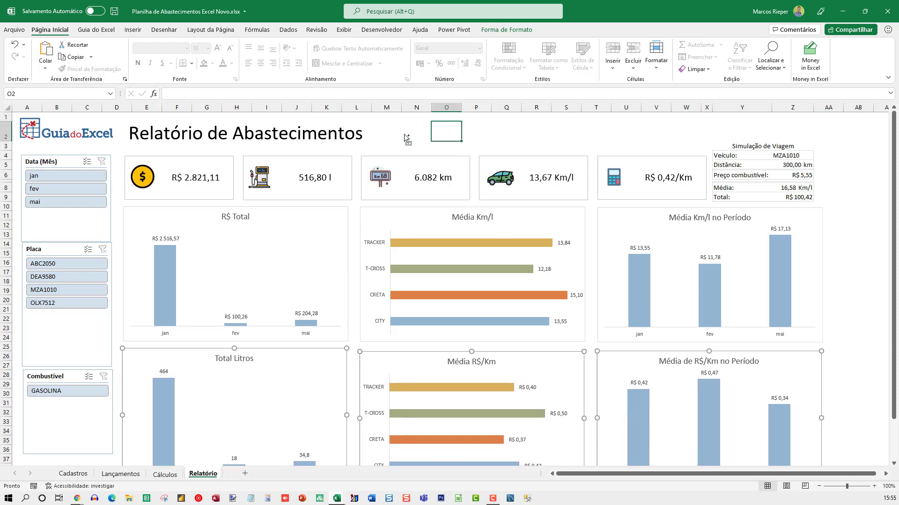
Hide the row and column headings and the formula bar on the Relatório sheet
{"action": "left_click", "coordinate": [350, 31]}
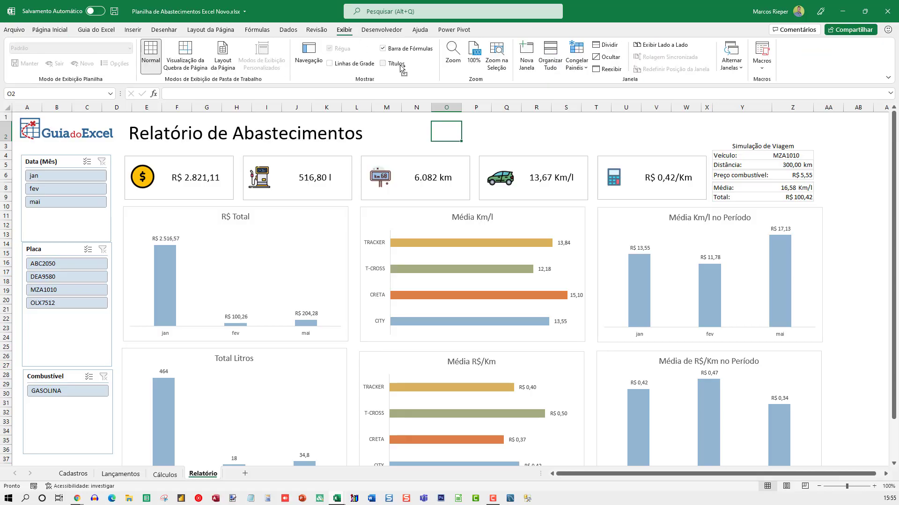
{"action": "left_click", "coordinate": [390, 49]}
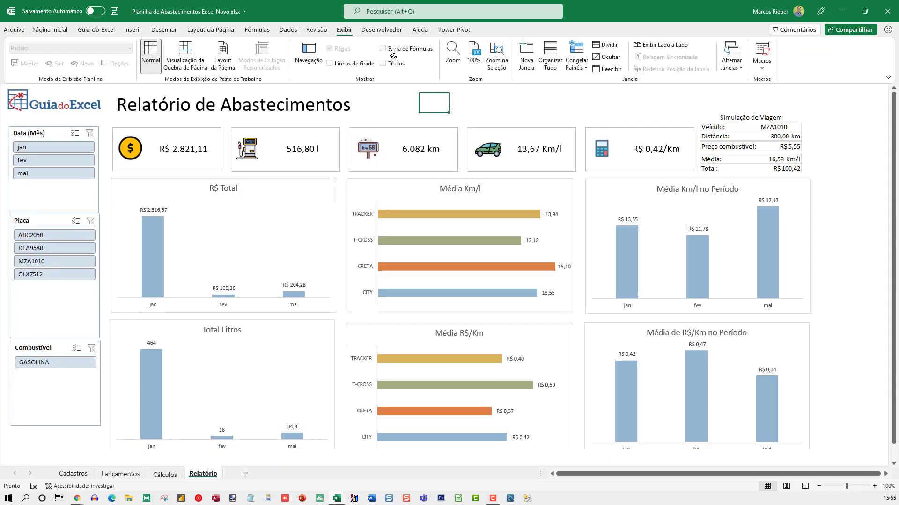